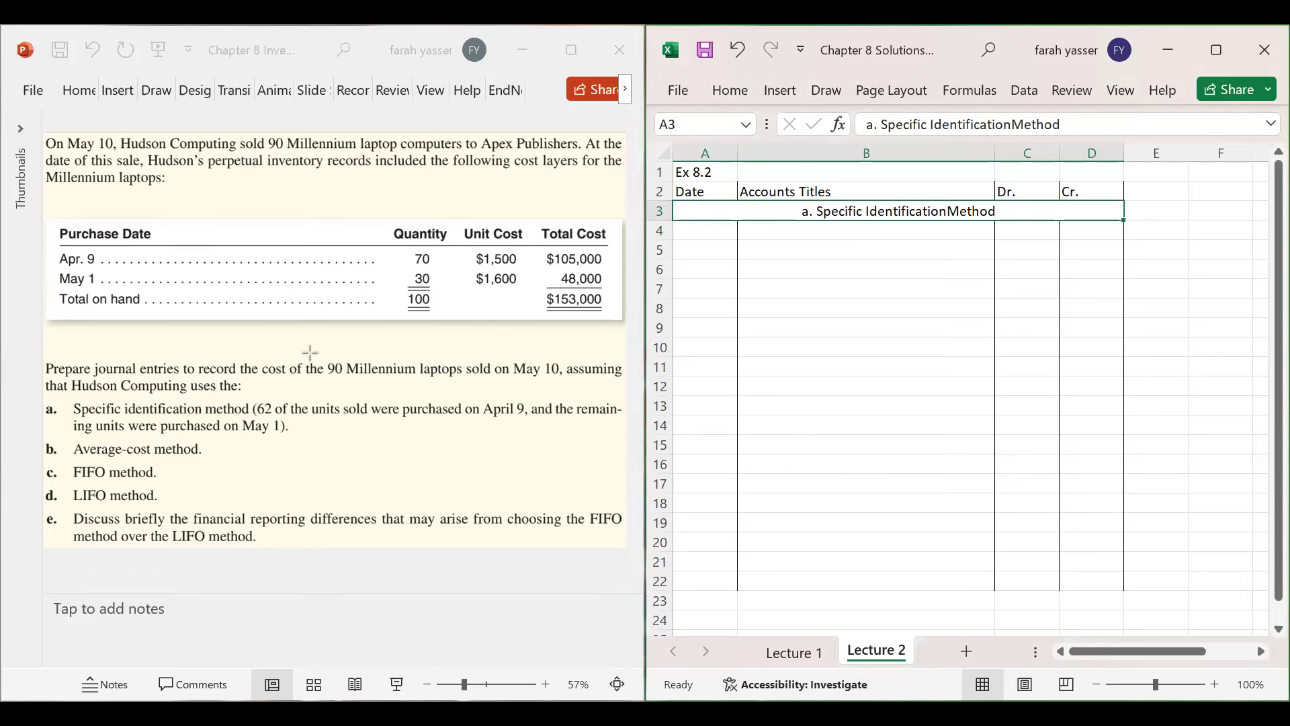
- Draw red boxes around '90 Millennium laptops', '100', and the April 9 and May 1 purchase notes
key(Print)
drag(312, 352, 471, 381)
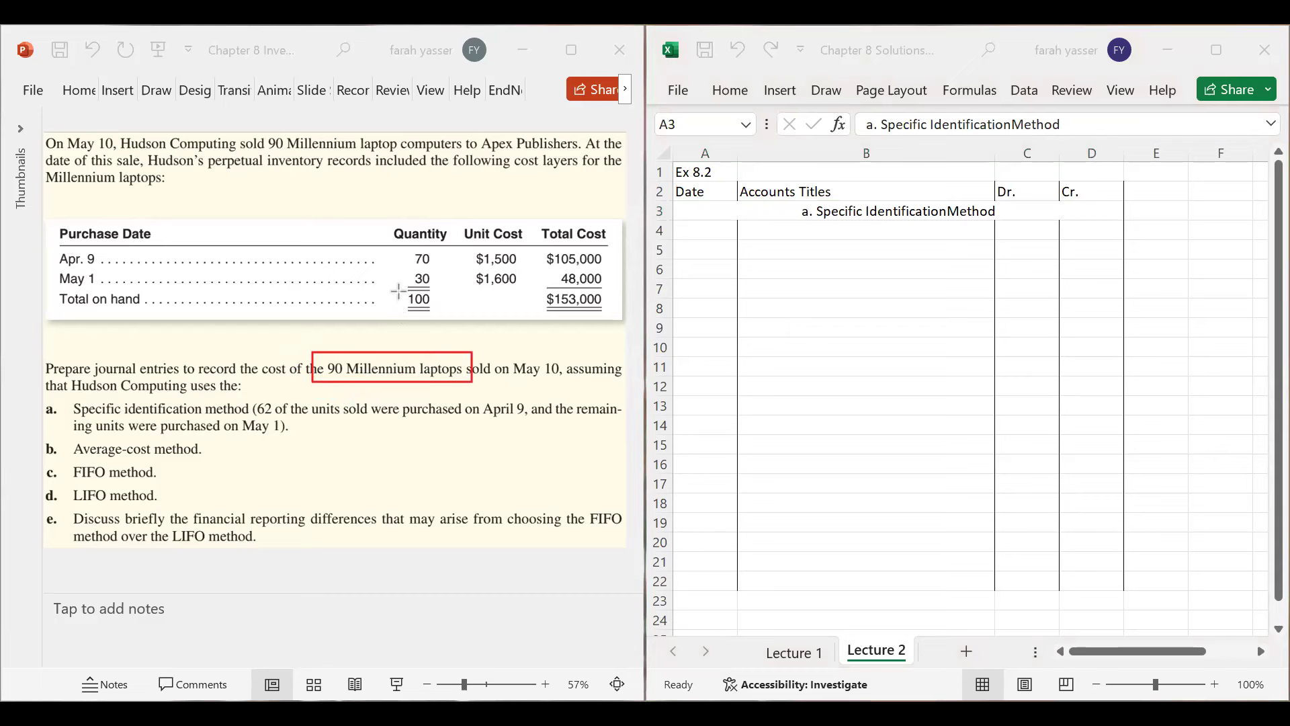
drag(397, 291, 458, 319)
mouse_move(248, 399)
mouse_down()
mouse_move(312, 418)
mouse_move(530, 417)
mouse_up()
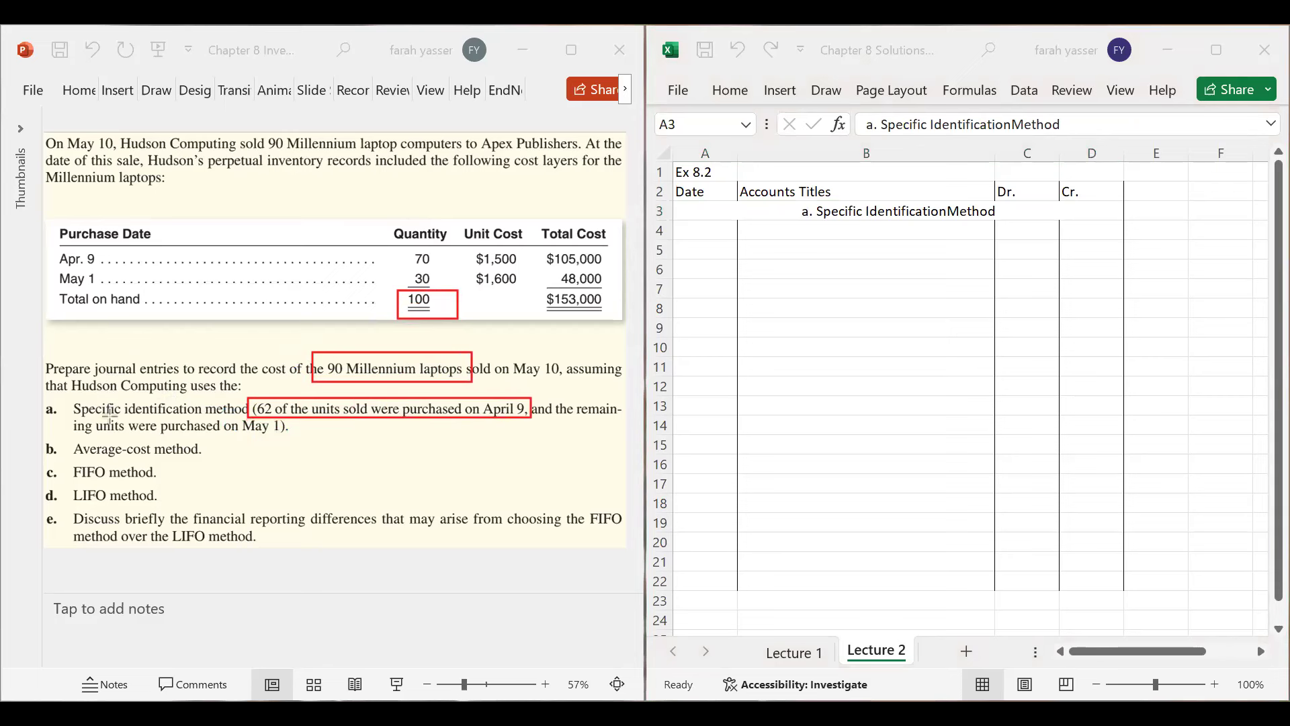
drag(121, 418, 306, 441)
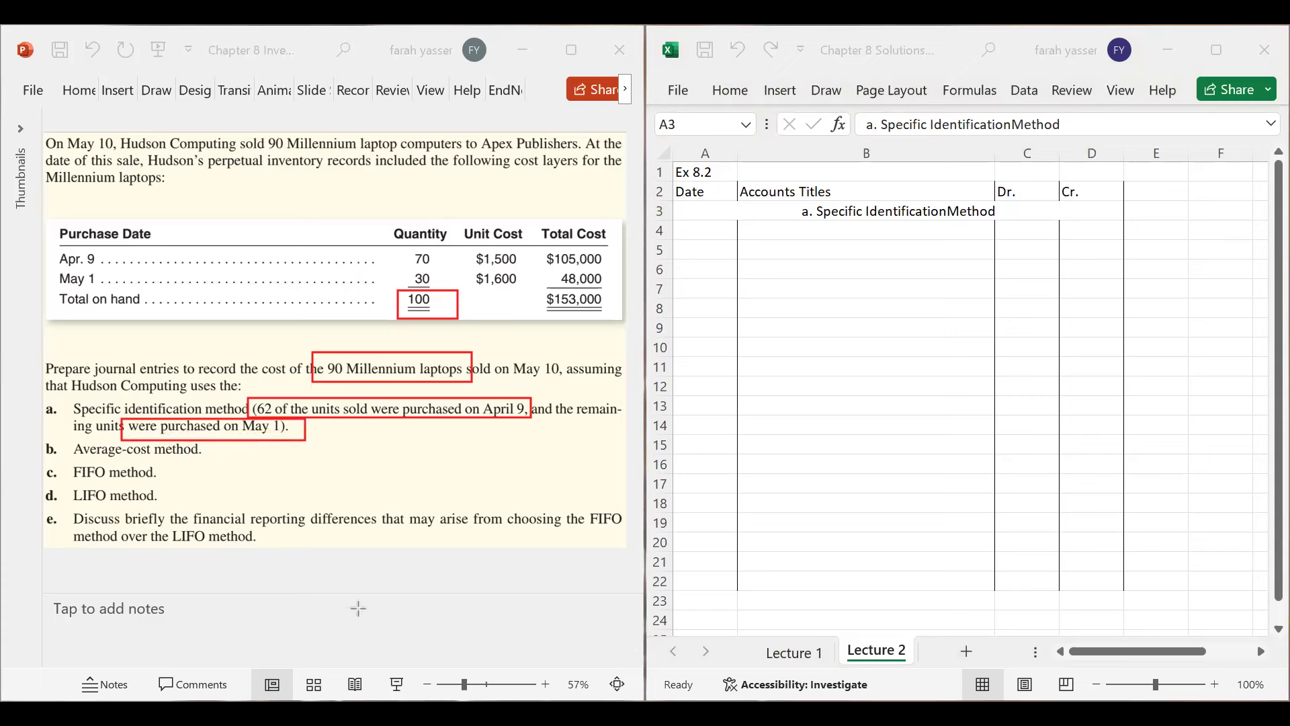
click(1157, 230)
click(1162, 212)
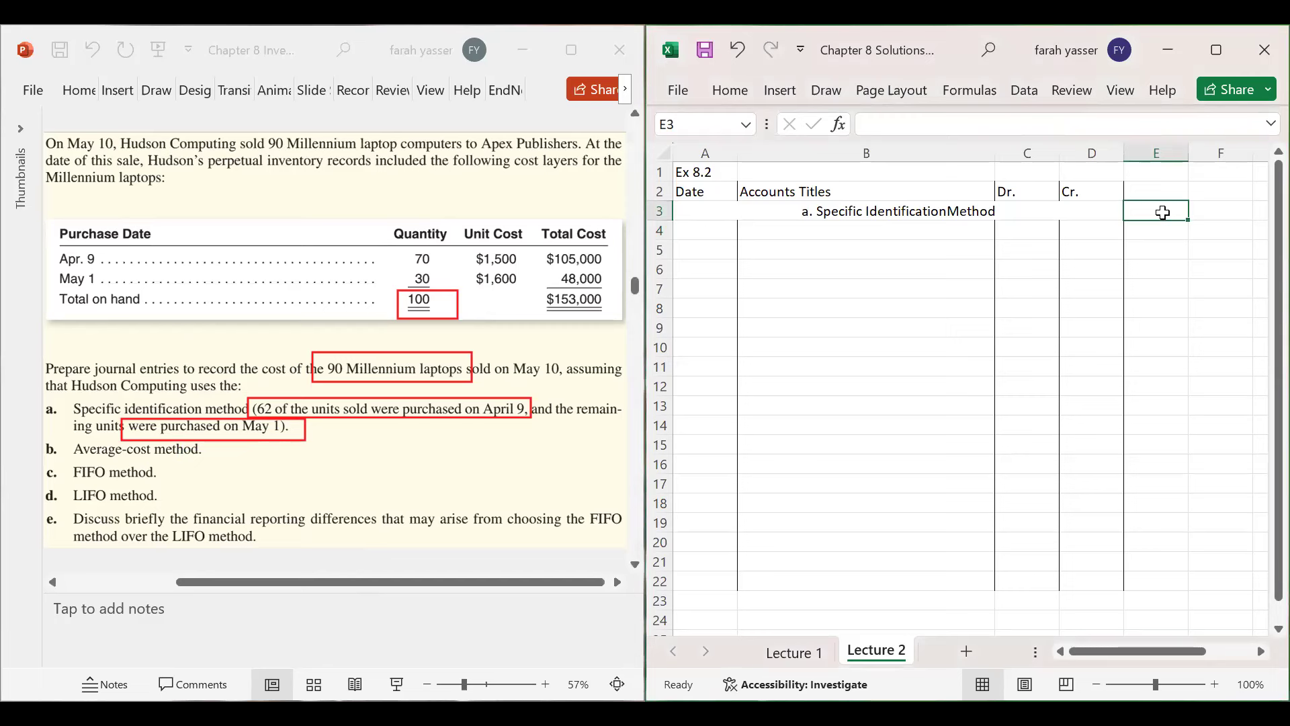
- Start 62 in E3, then draw slide arrows from the April 9 note to 70 and the May 1 note to 30
text(62)
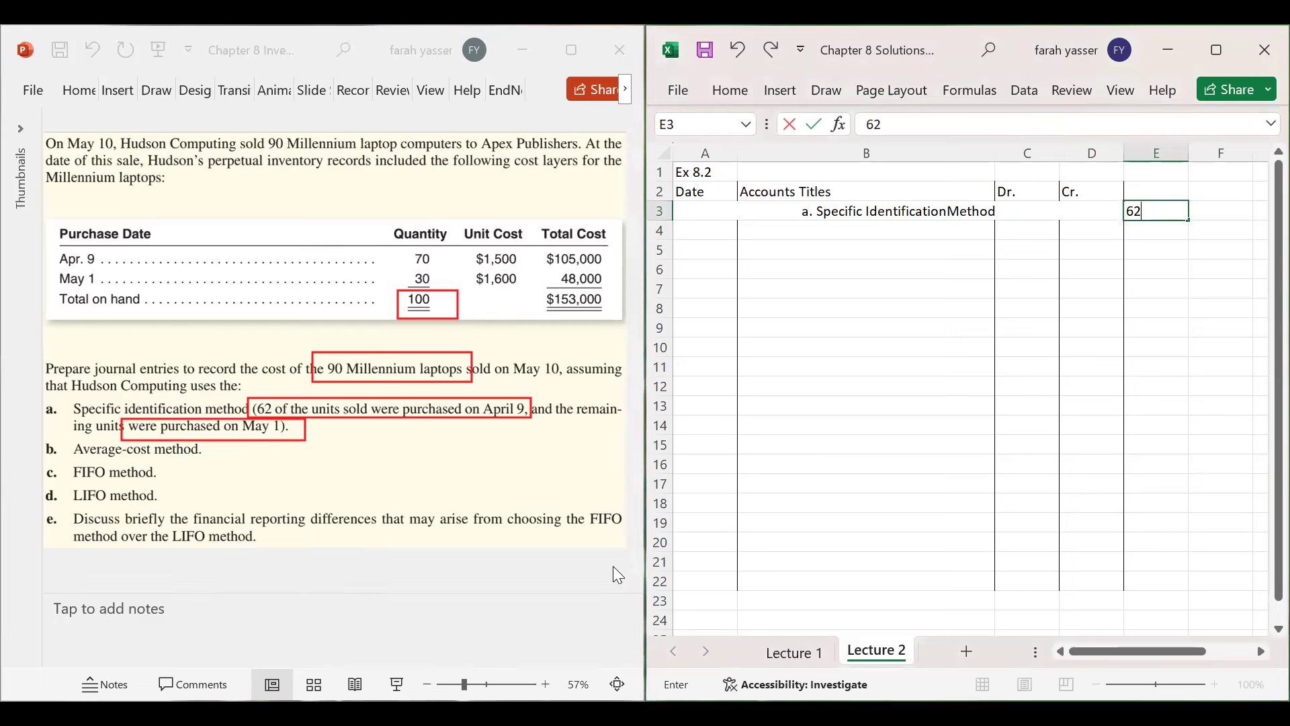
click(373, 394)
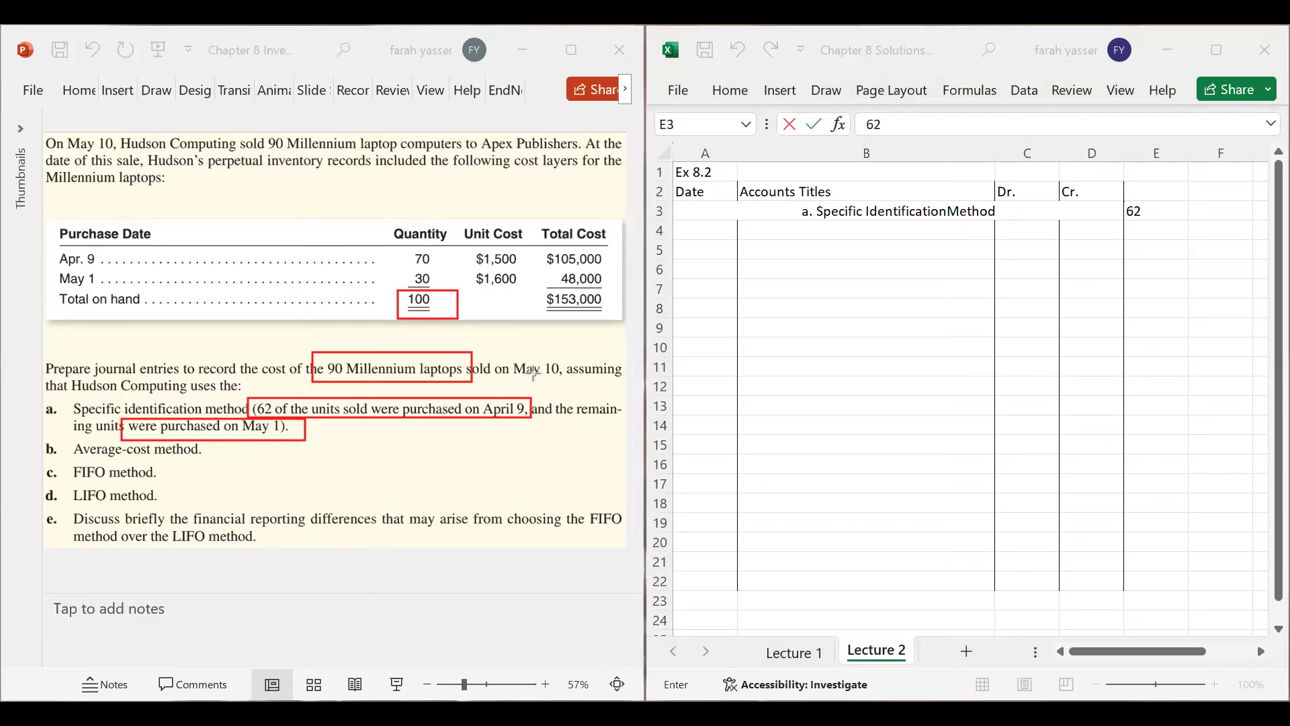
mouse_move(527, 405)
mouse_down()
mouse_move(65, 256)
mouse_move(431, 268)
mouse_move(462, 253)
mouse_move(438, 259)
mouse_up()
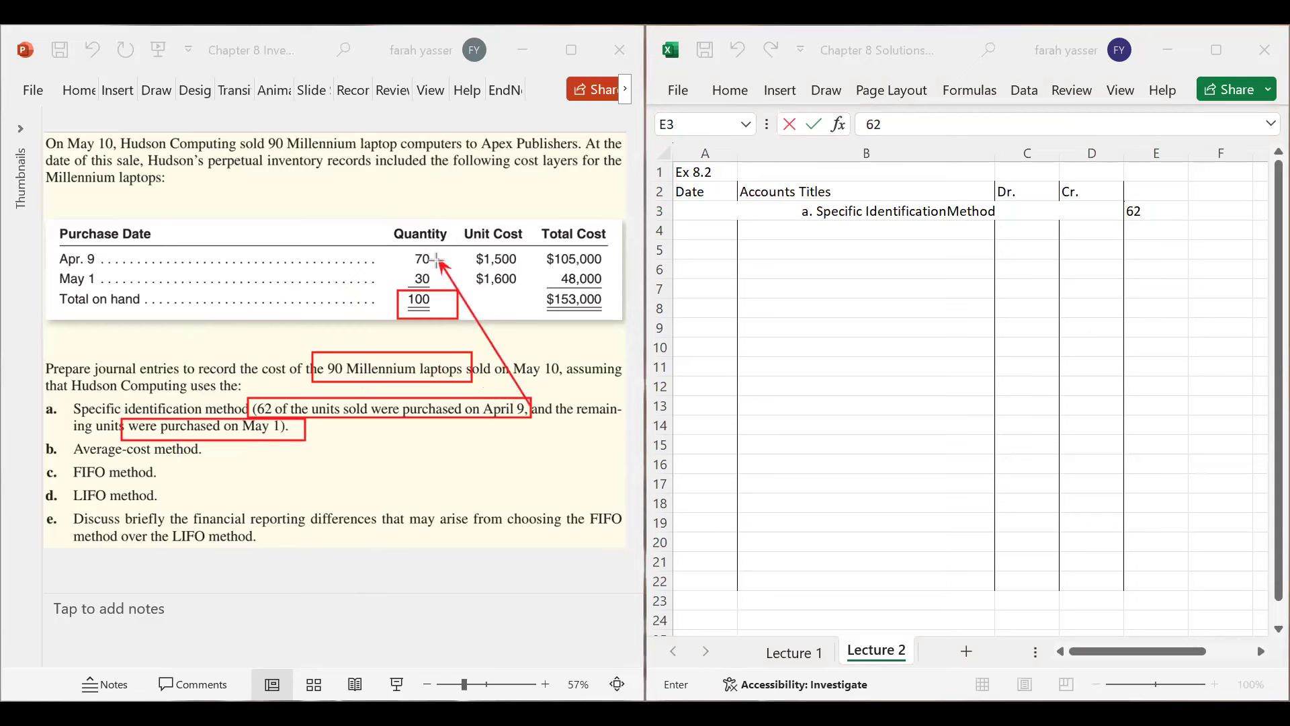
mouse_move(275, 440)
mouse_down()
mouse_move(298, 385)
mouse_move(380, 287)
mouse_move(420, 278)
mouse_move(406, 281)
mouse_up()
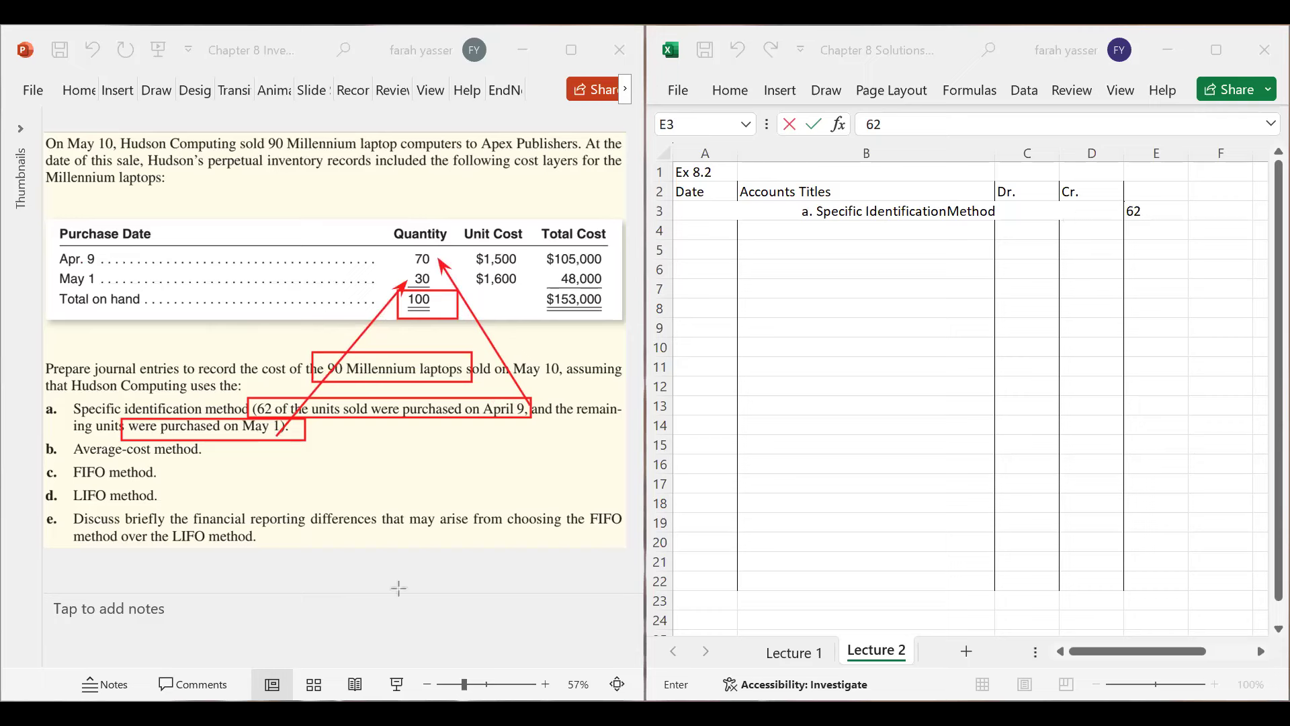
- Complete E3 as 62@1500 and enter =62*1500 in F3, giving 93000
click(1158, 211)
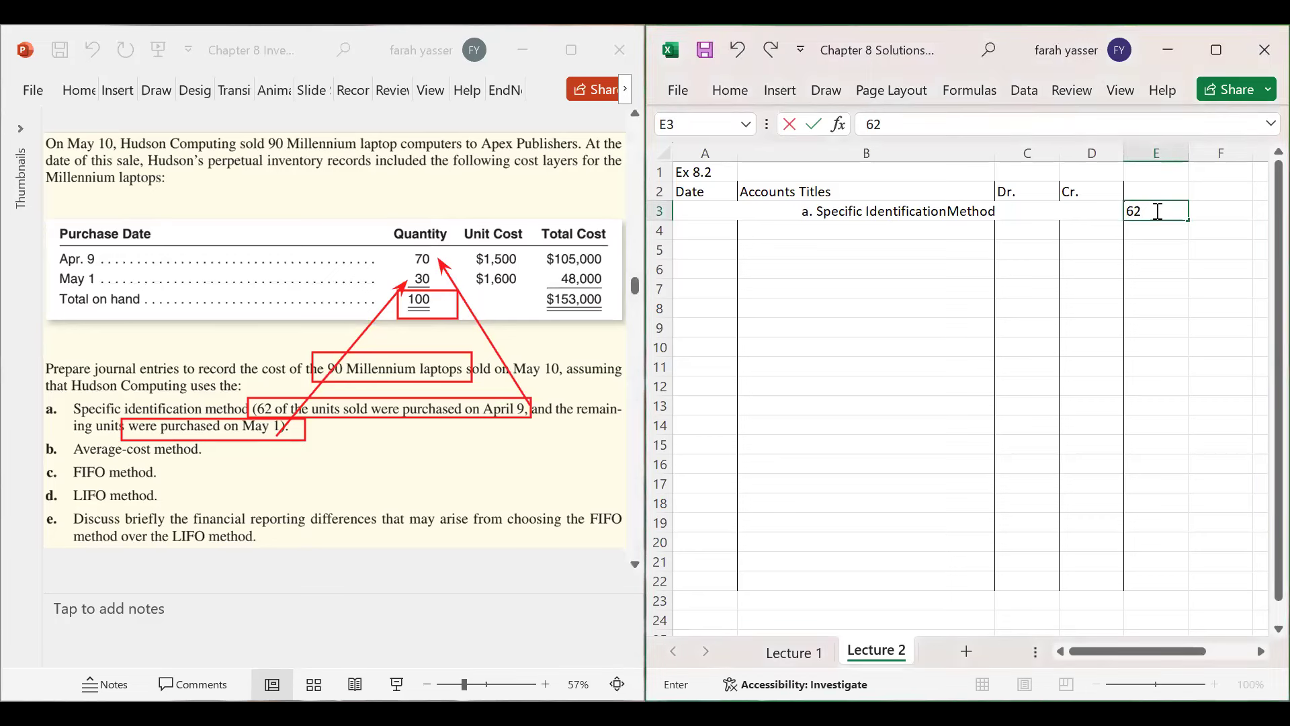
text(@1500)
key(Tab)
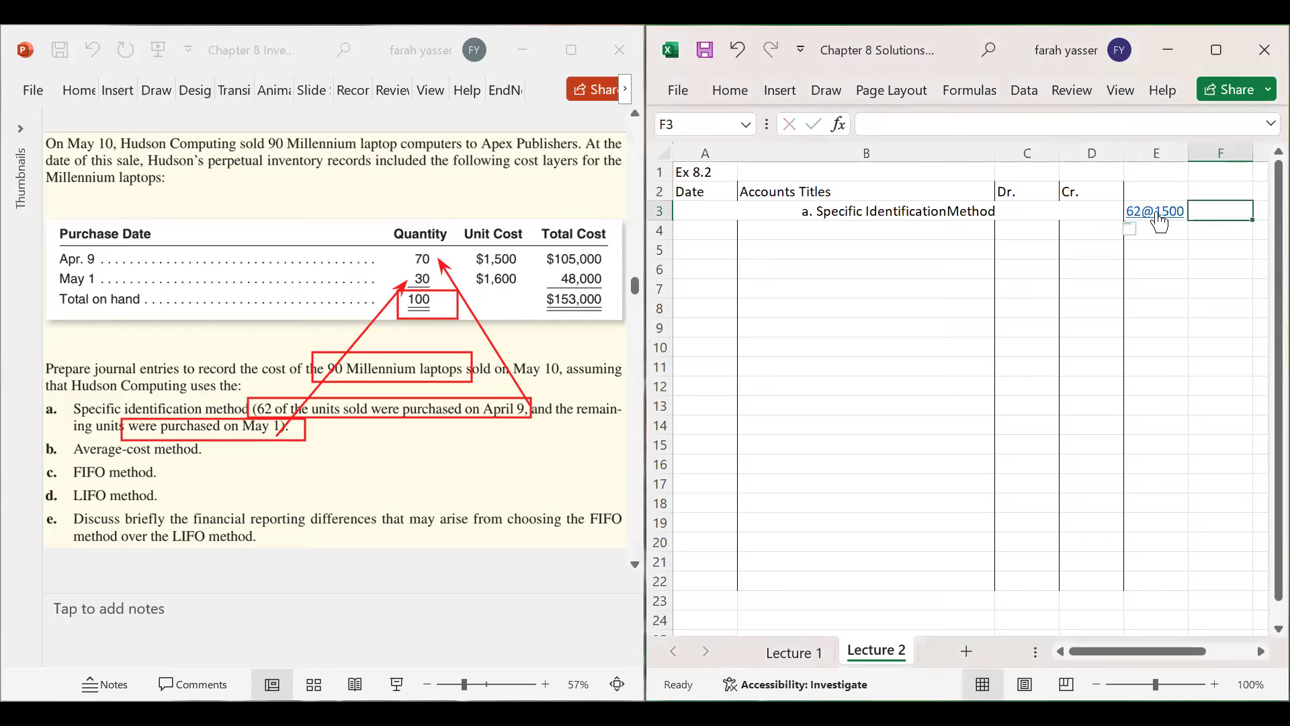
click(1159, 221)
text(62*1500)
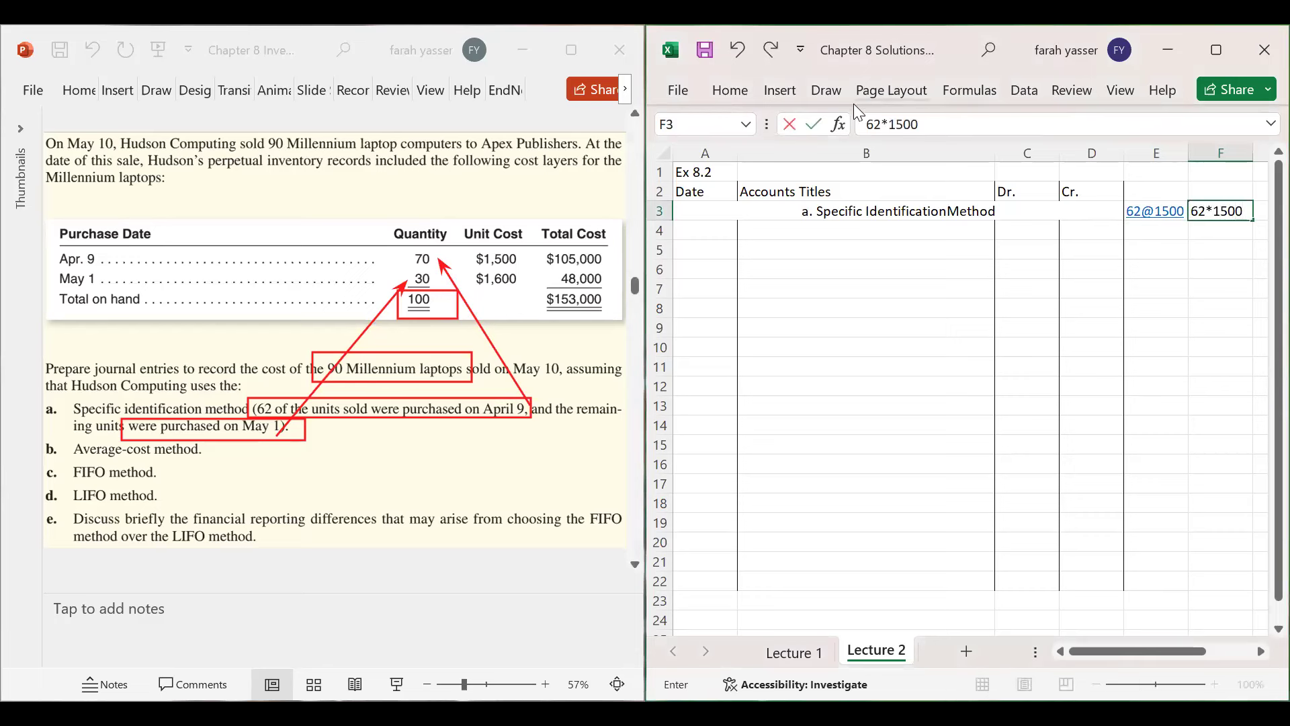
click(868, 123)
key(Return)
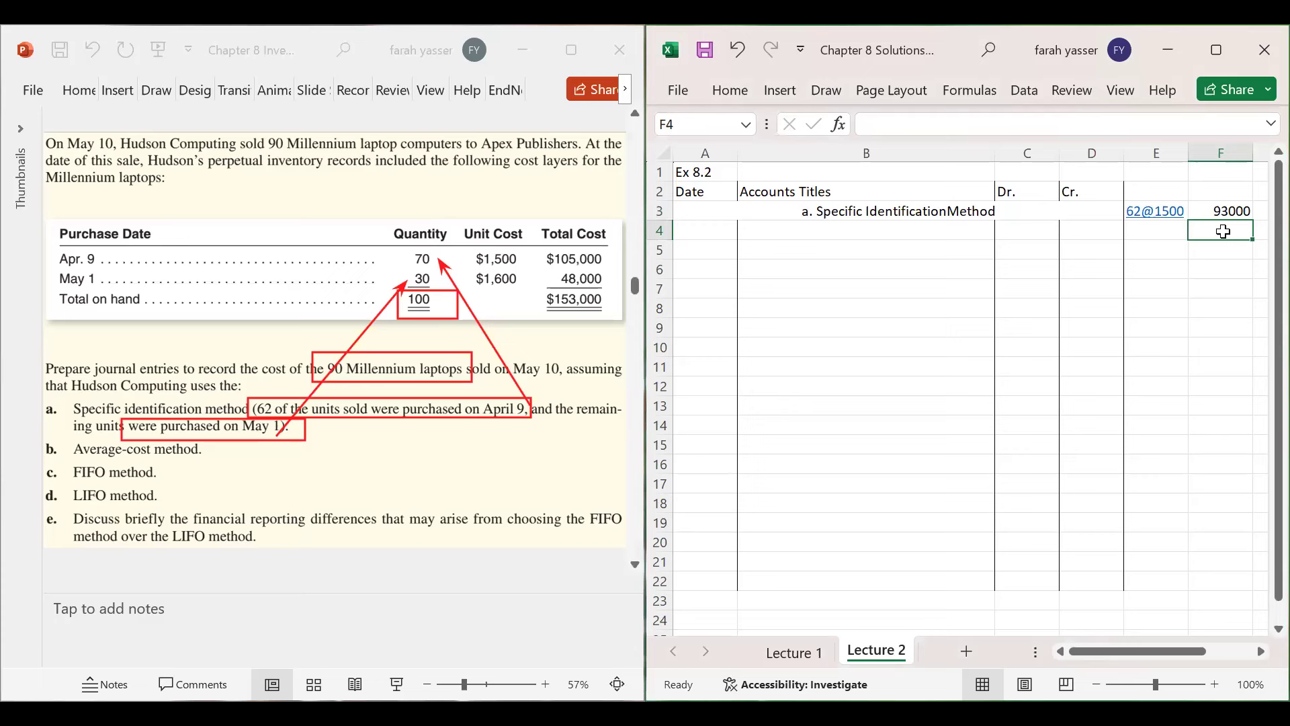
- Enter 28@1600 in E4 and =28*1600 in F4, removing a stray 2, giving 44800
text(2)
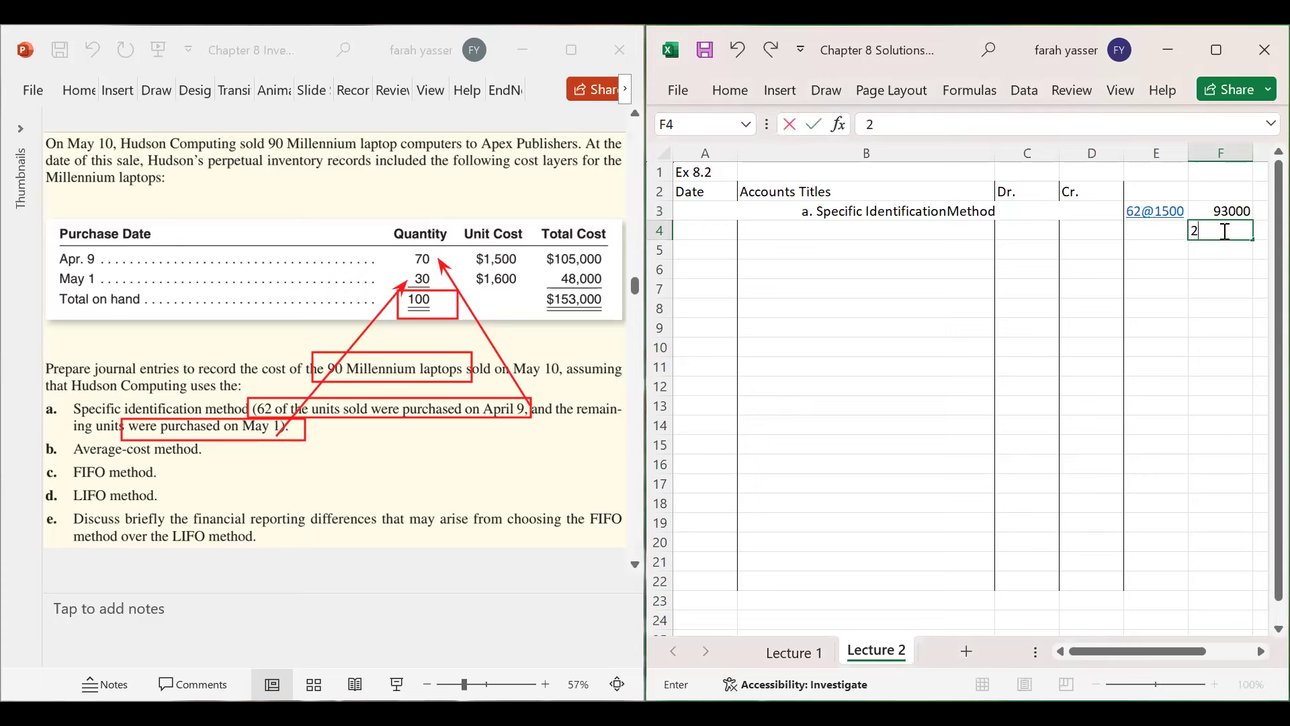
key(BackSpace)
key(Left)
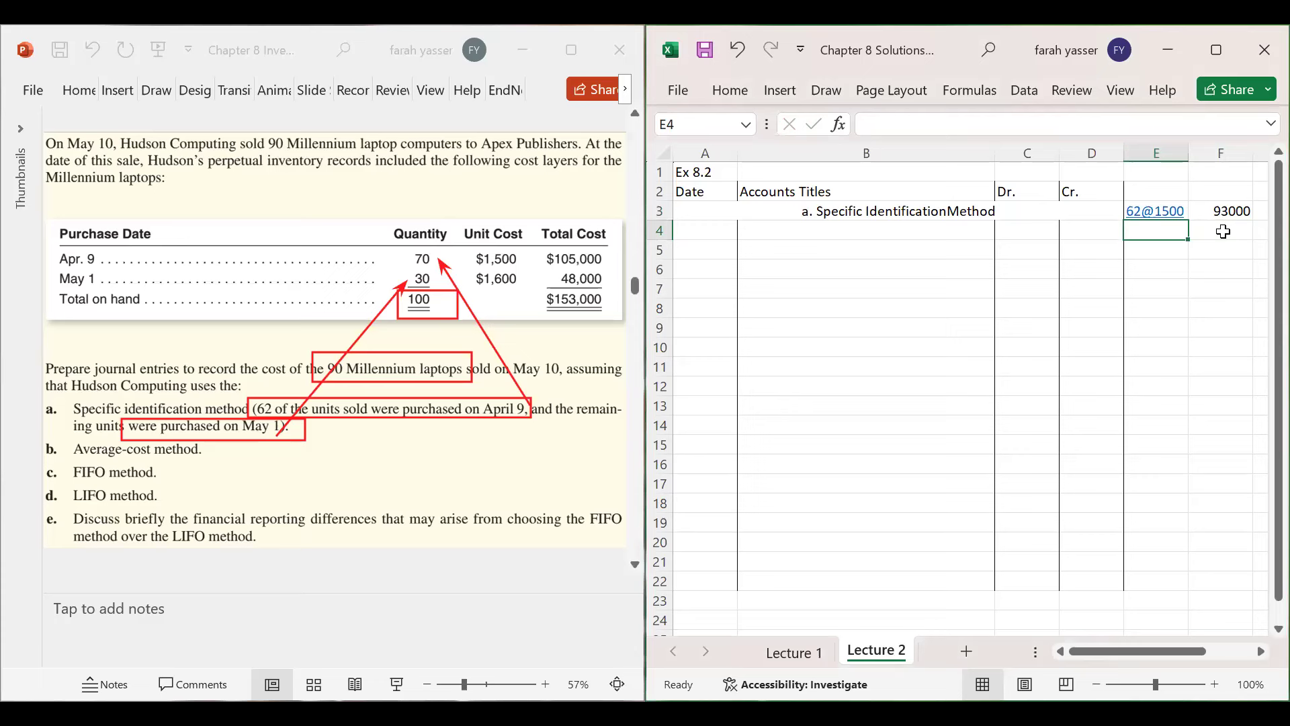
text(28)
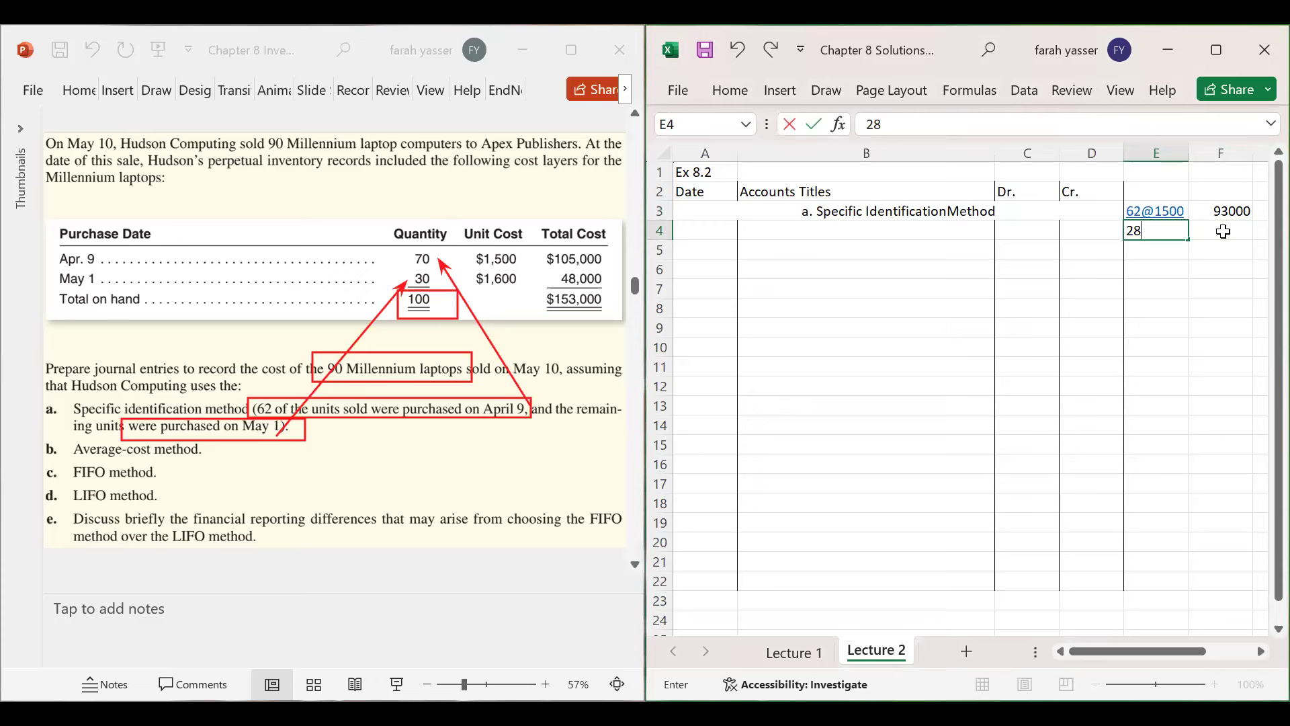
text(@1600)
click(1223, 231)
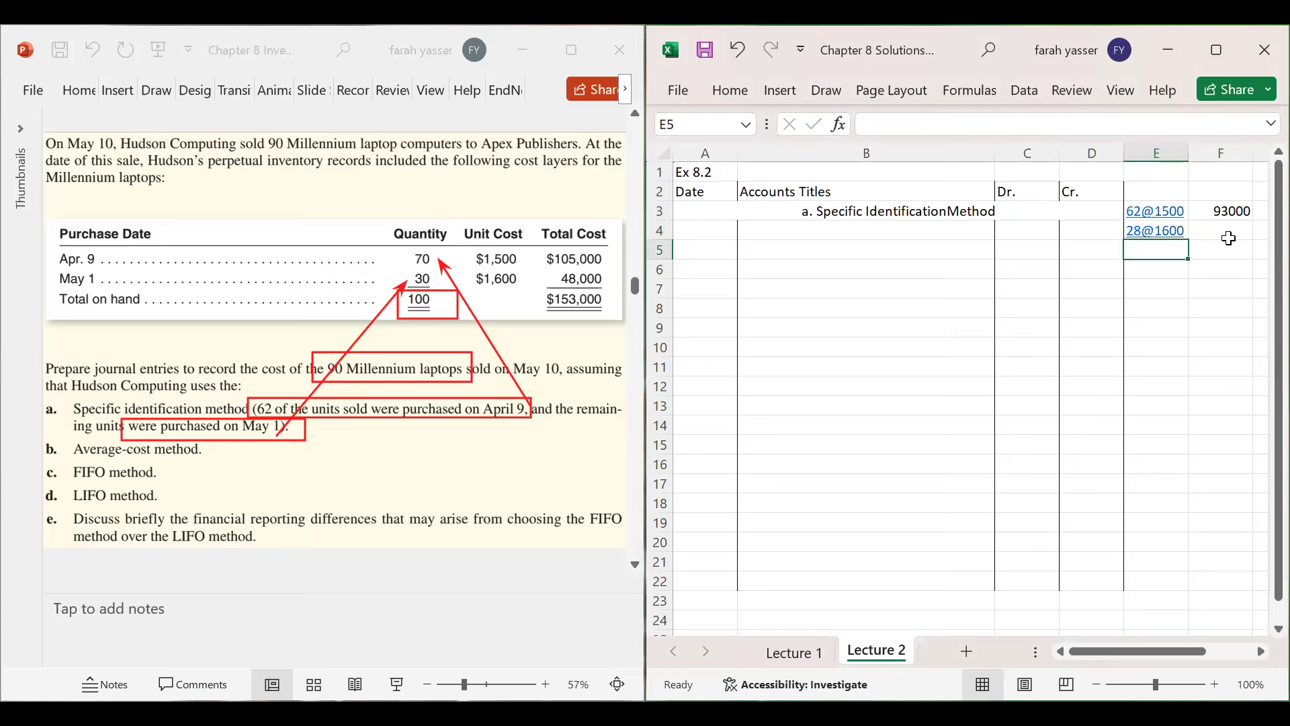
text(2)
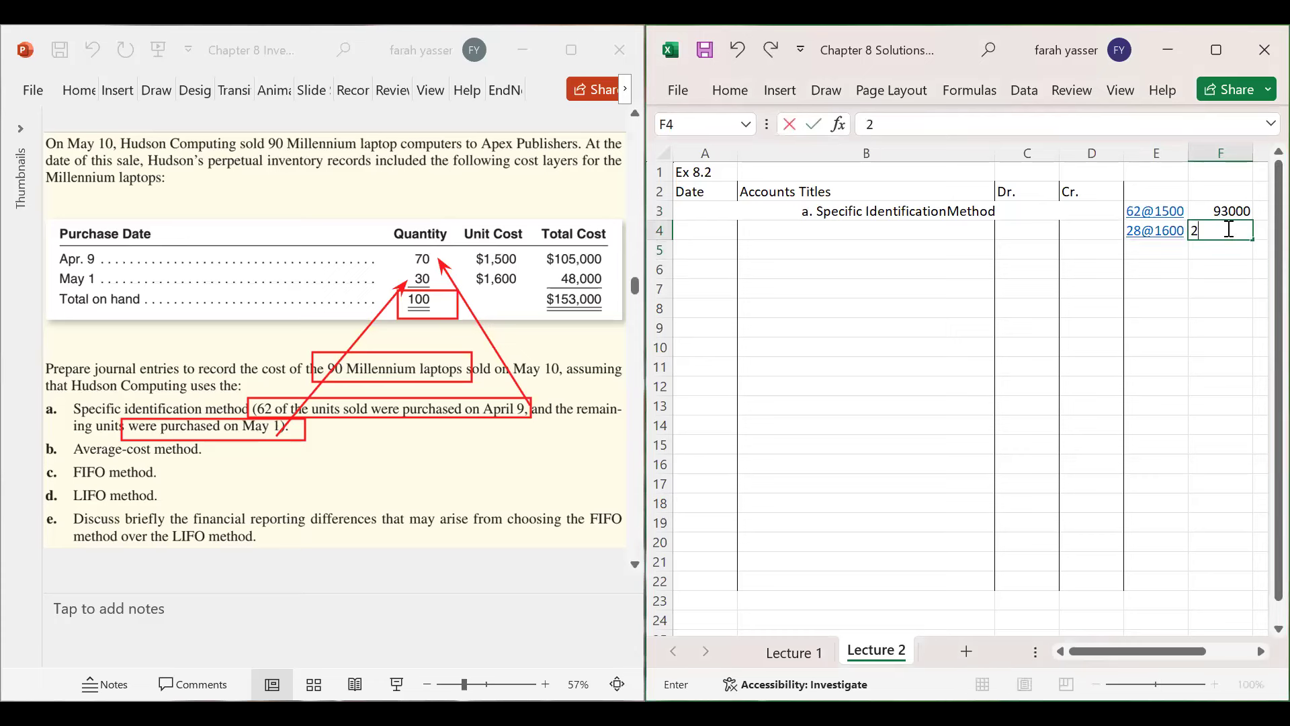
text(=28*1600)
key(Return)
click(1235, 229)
click(875, 125)
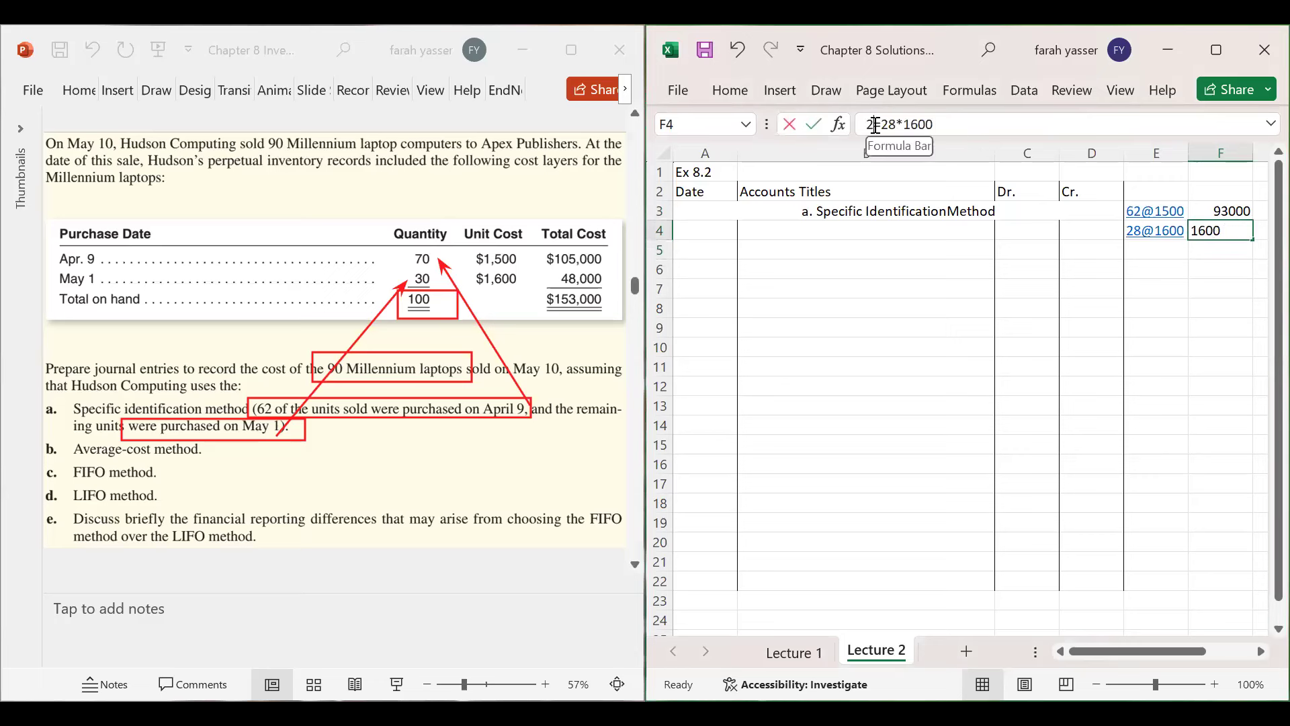
key(BackSpace)
key(Return)
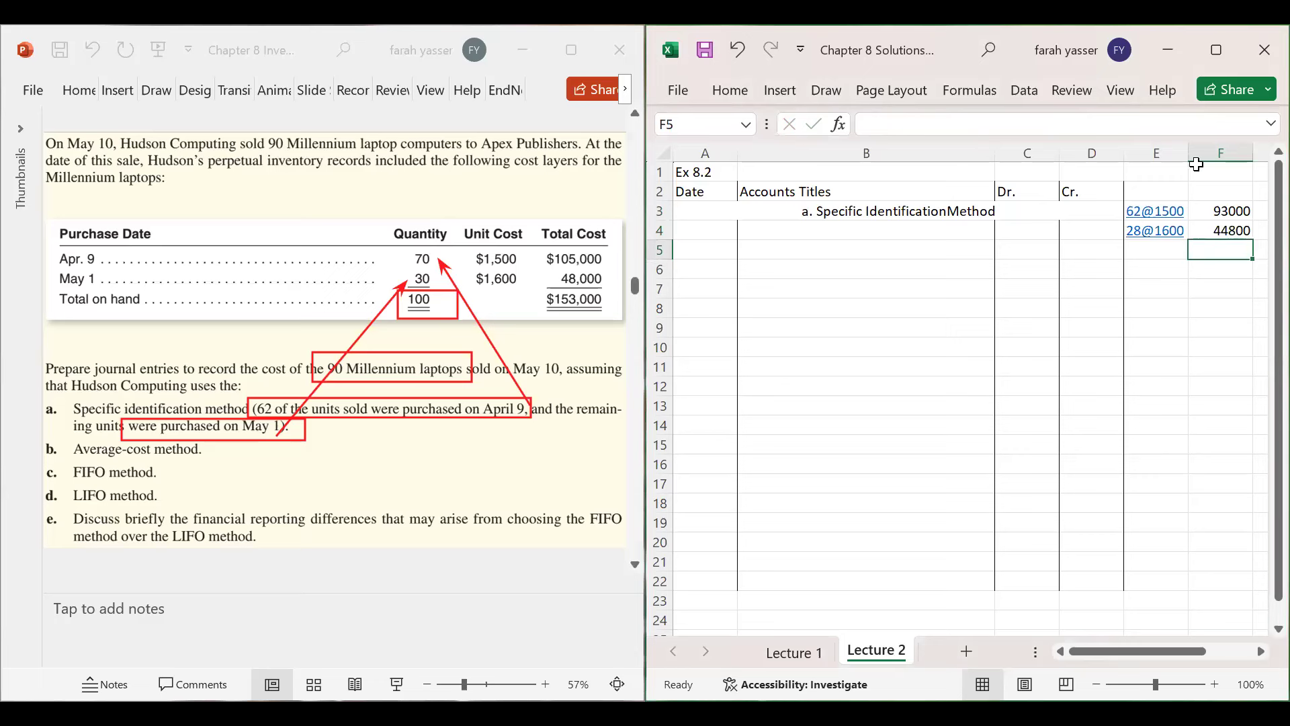
- Total both costs in F5 with =93000+44800, giving 137800
drag(1233, 213, 1228, 243)
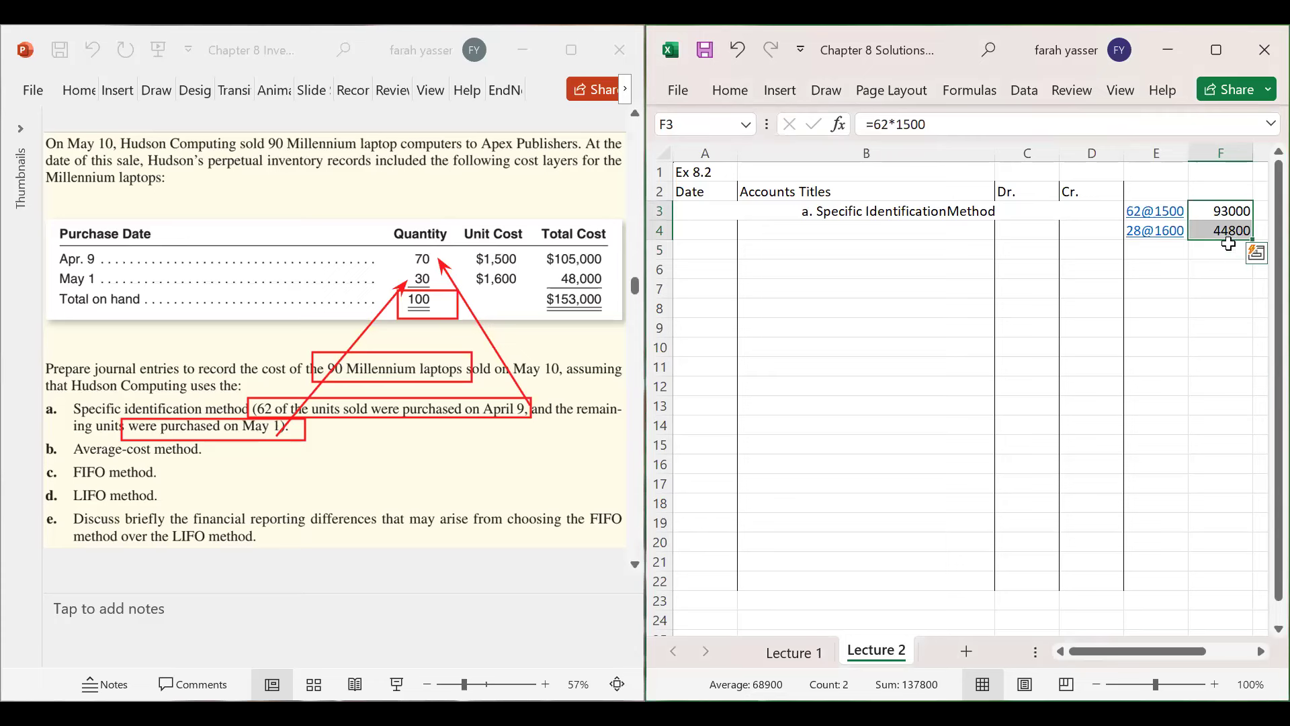
click(1226, 250)
text(=)
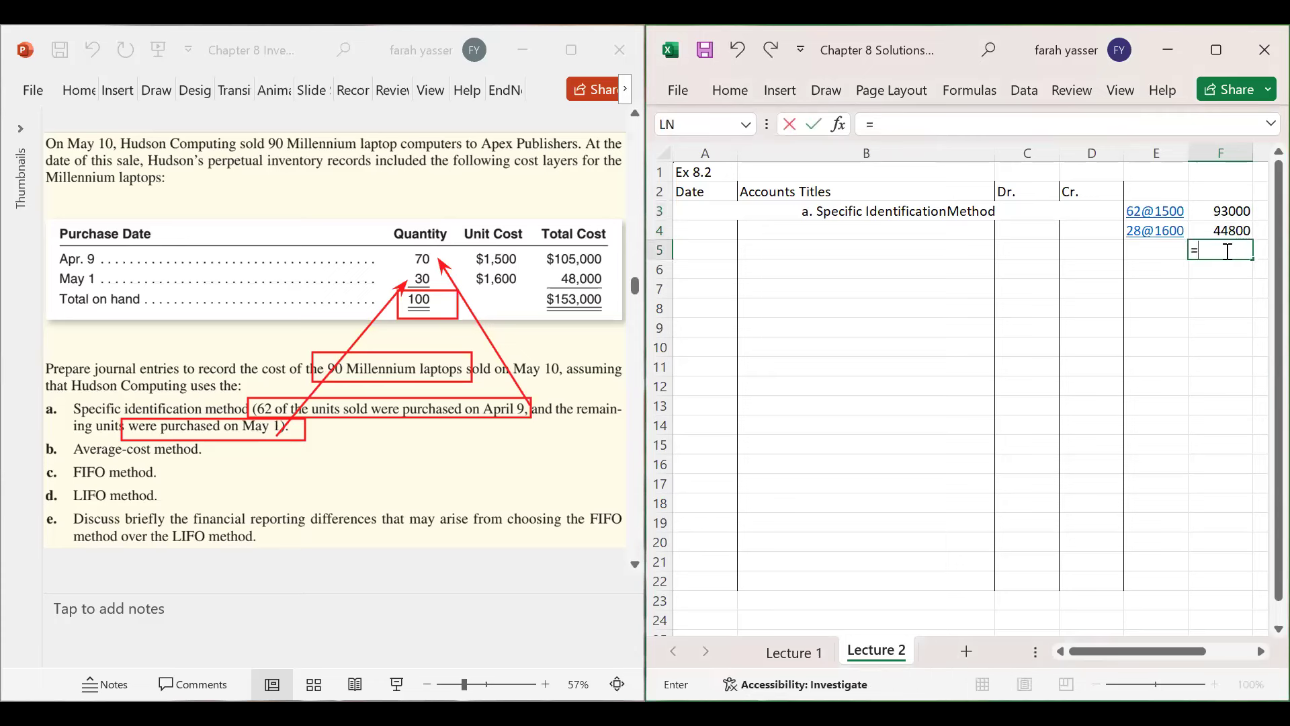
text(93000+44800)
key(Return)
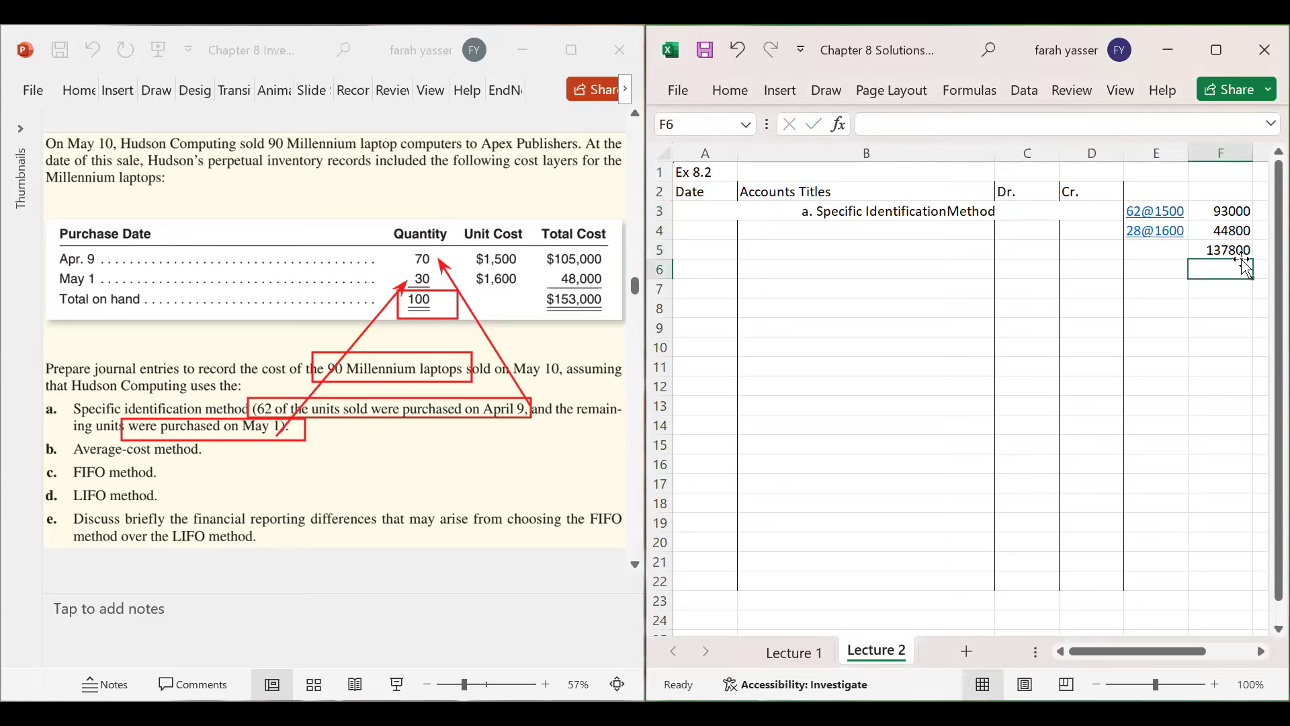
click(1229, 250)
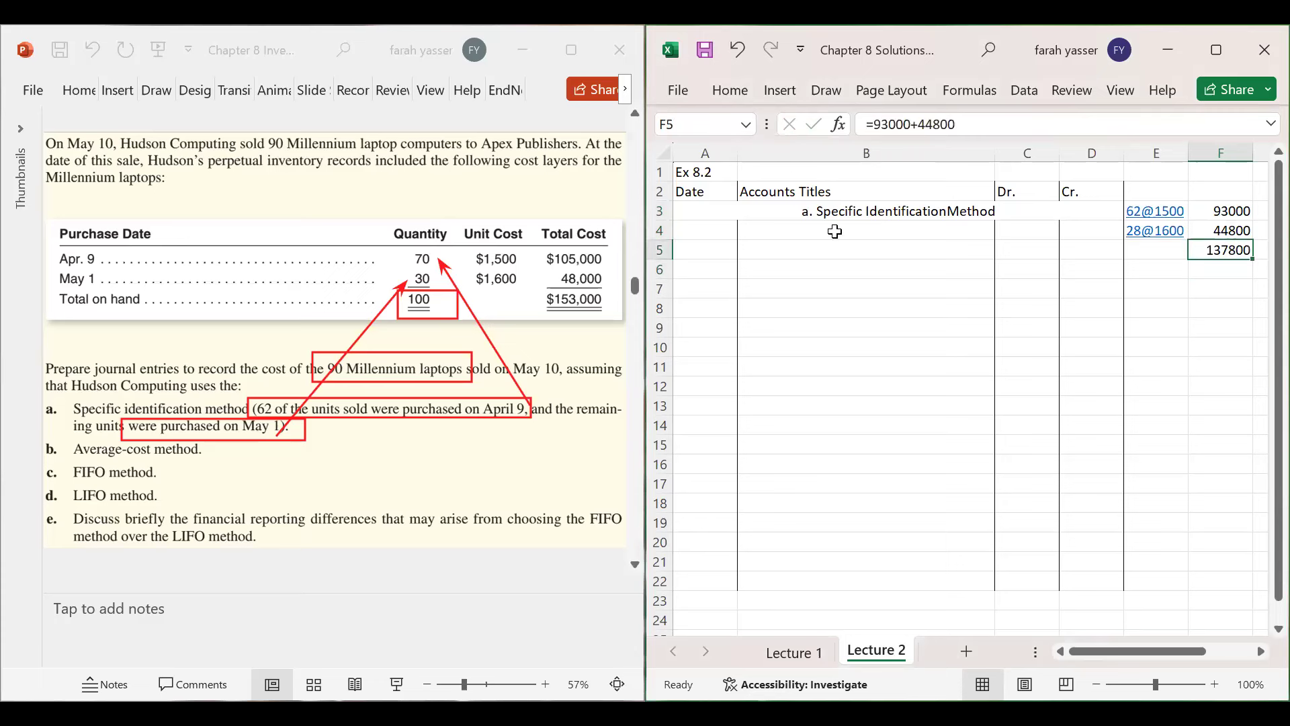
click(782, 229)
click(686, 233)
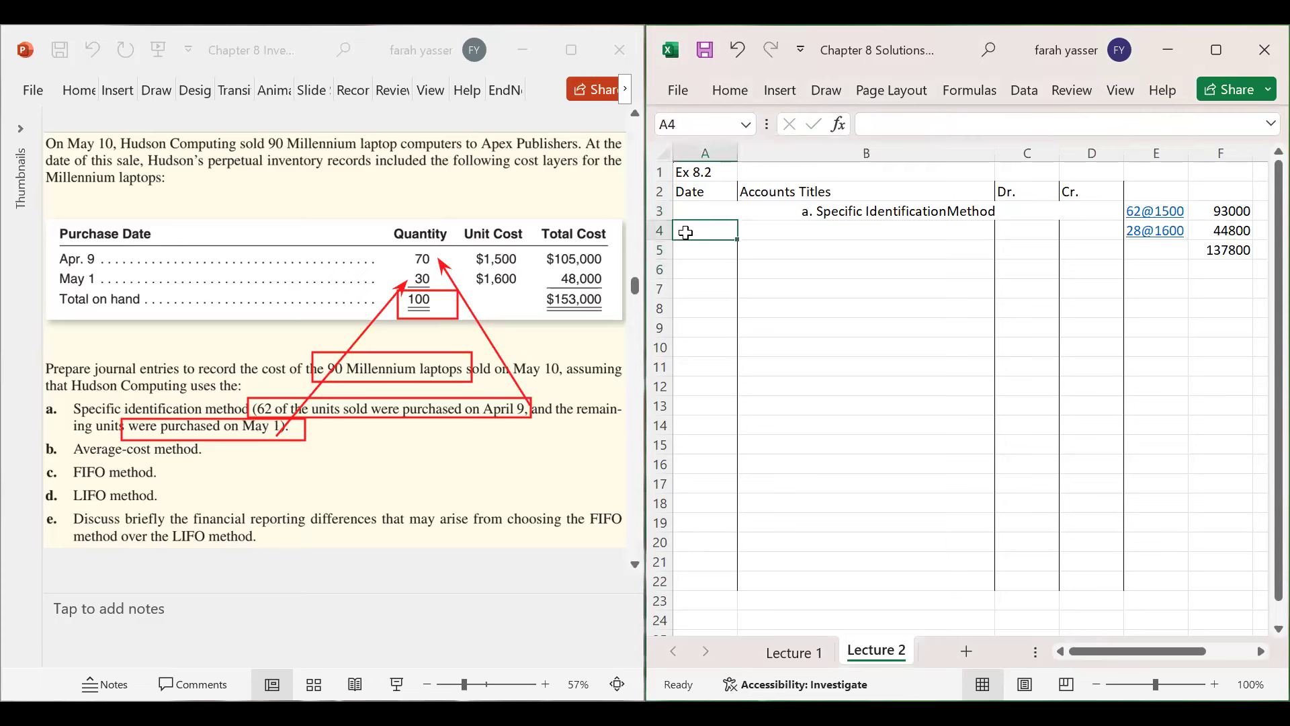
- Enter the date May 10 in A4 and the account Cost of Goods Sold in B4
text(May 10)
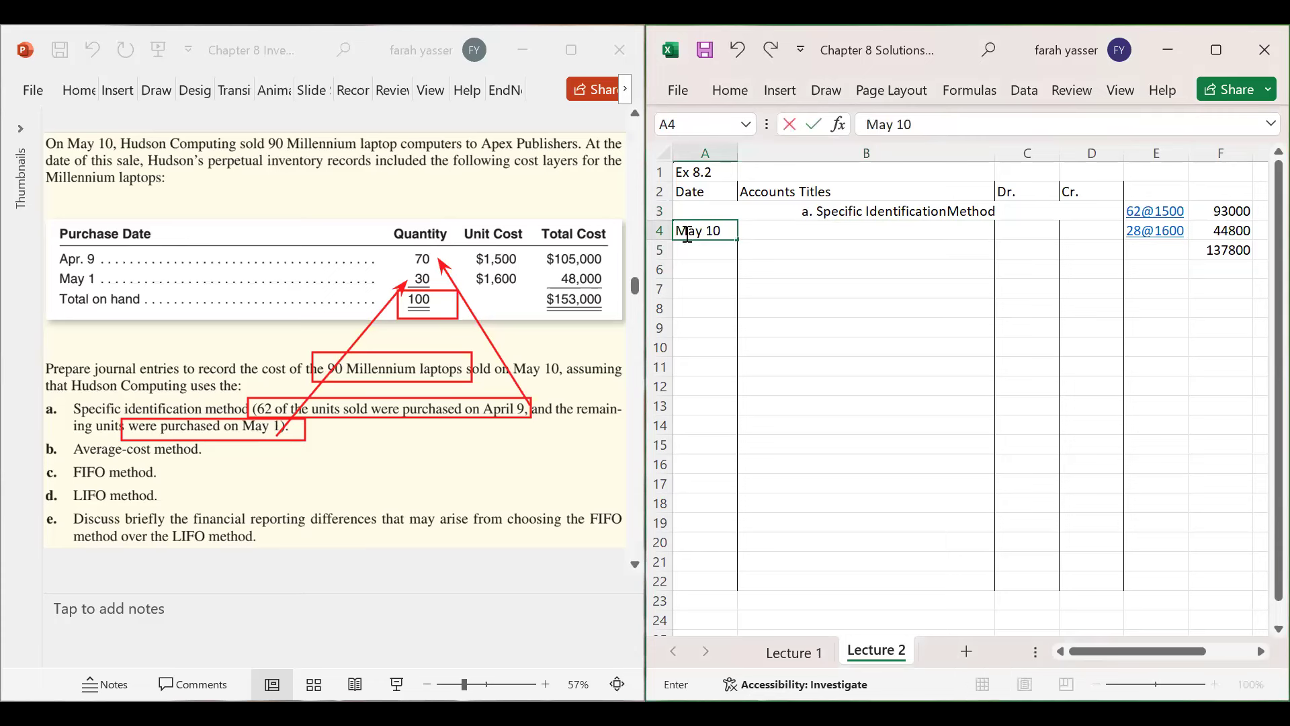
key(Tab)
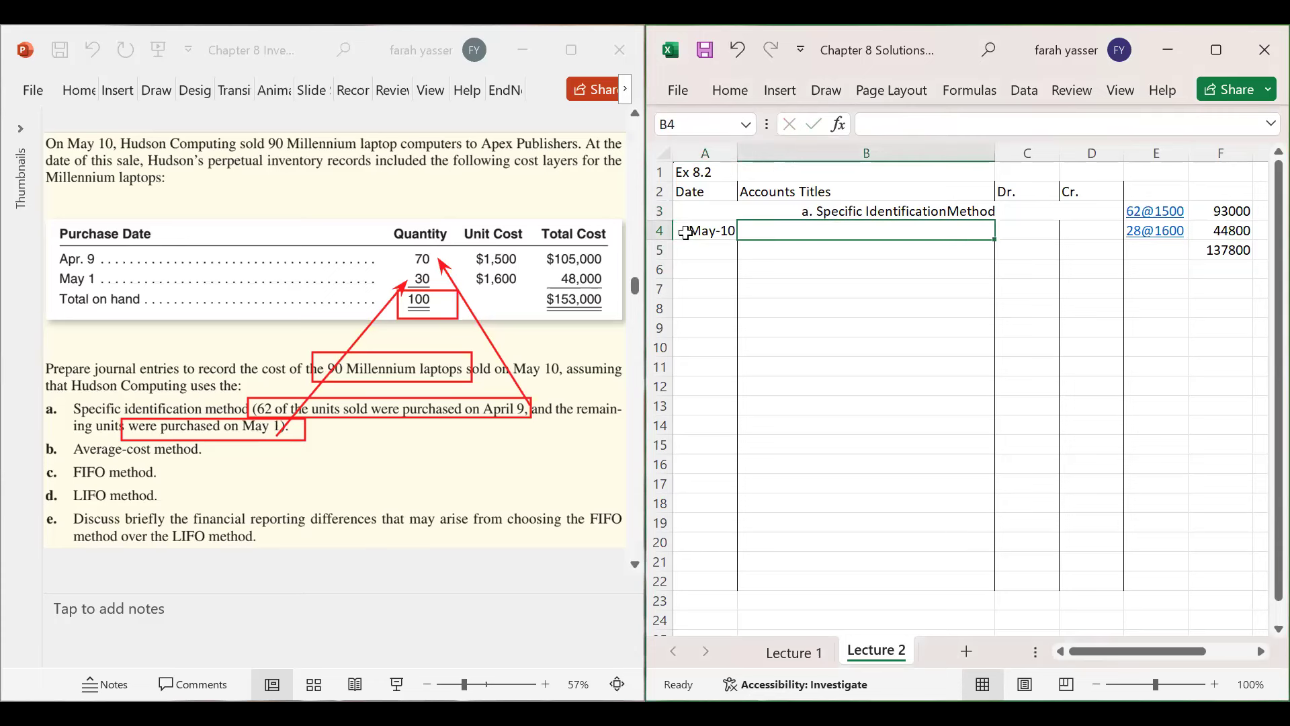
text(Cost of C)
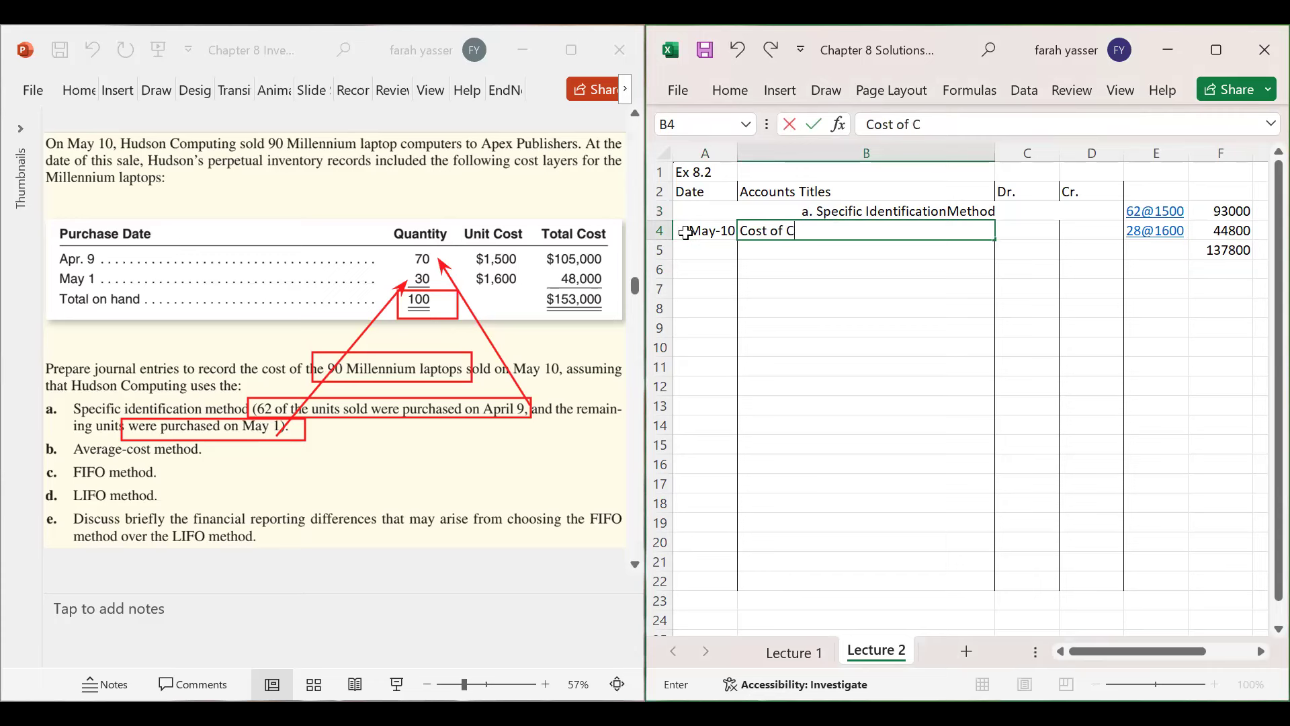
key(BackSpace)
text(Goods Sold)
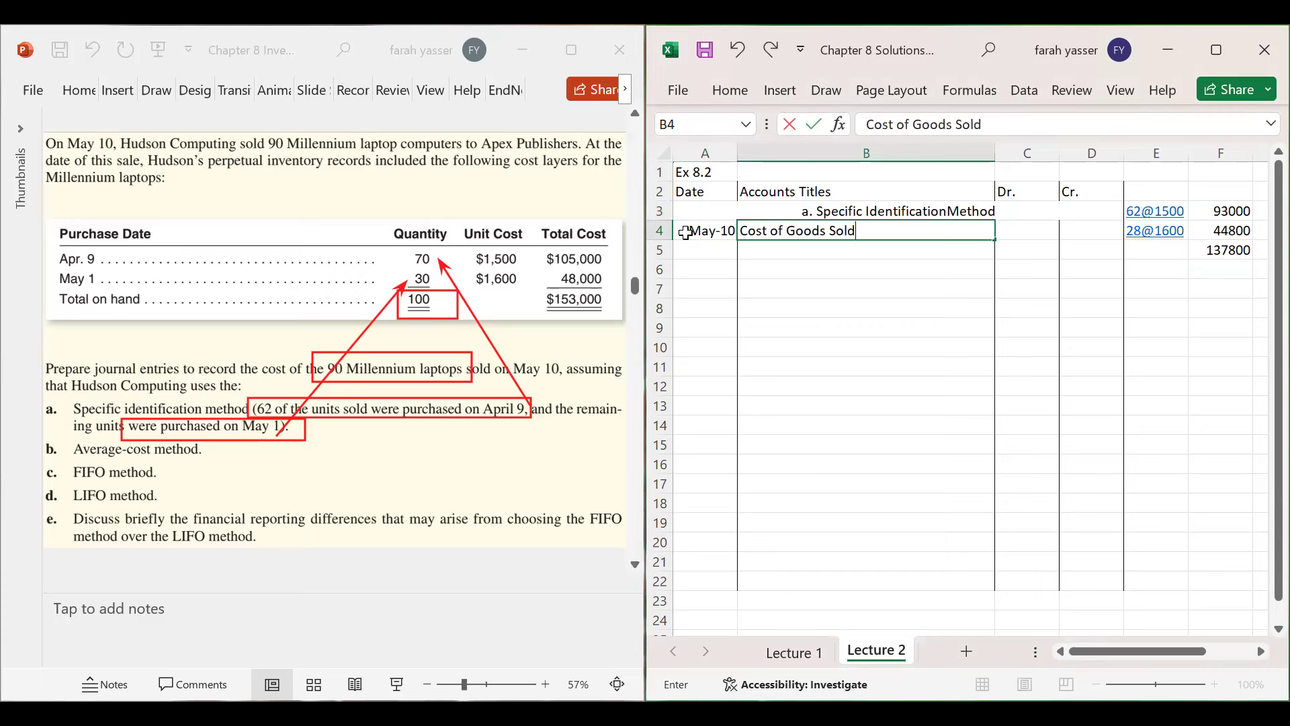
key(Tab)
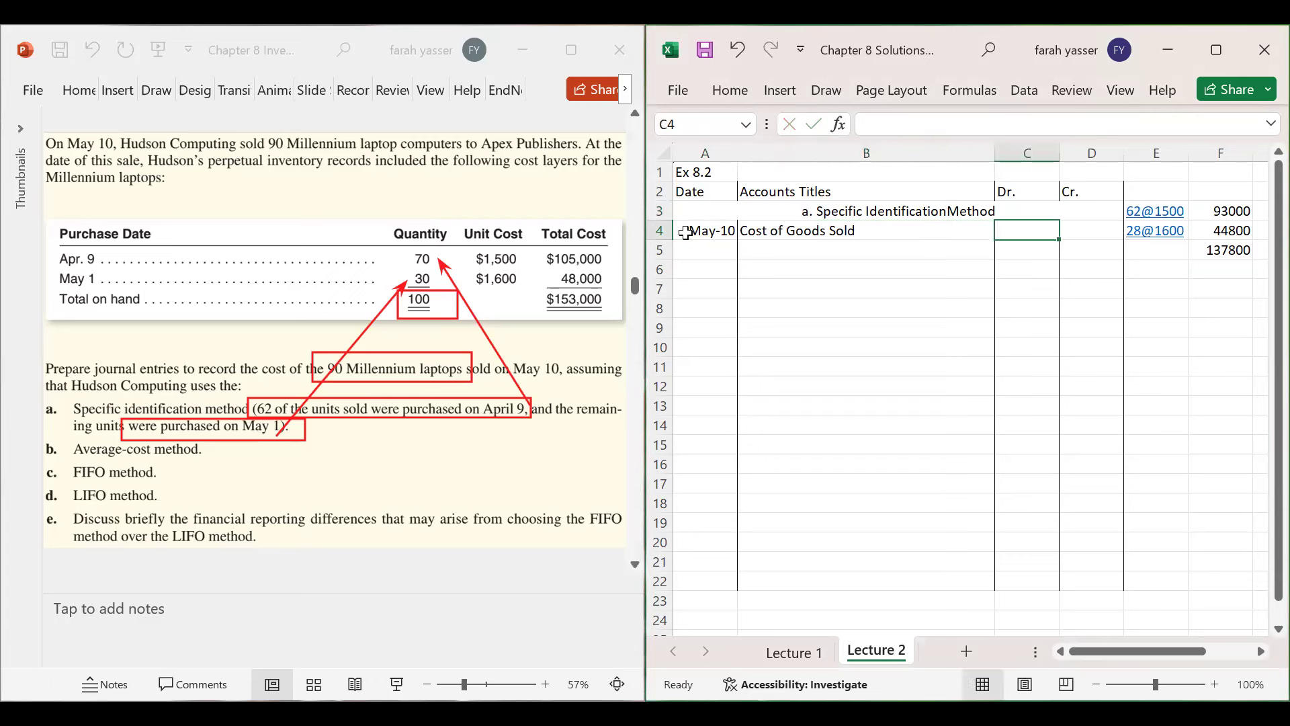
- Make the F5 total bold, underlined and Accounting format, showing $137,800.00
click(1233, 252)
key(ctrl+b)
key(ctrl+u)
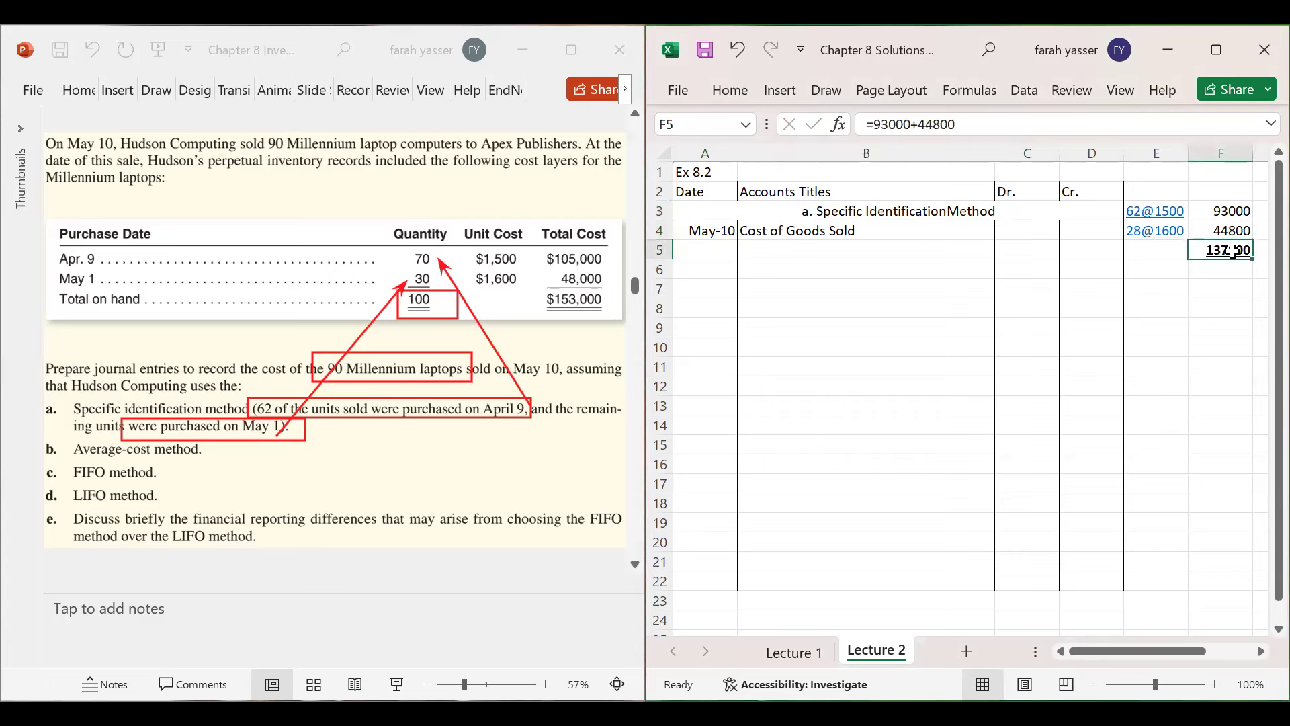
click(727, 90)
click(880, 162)
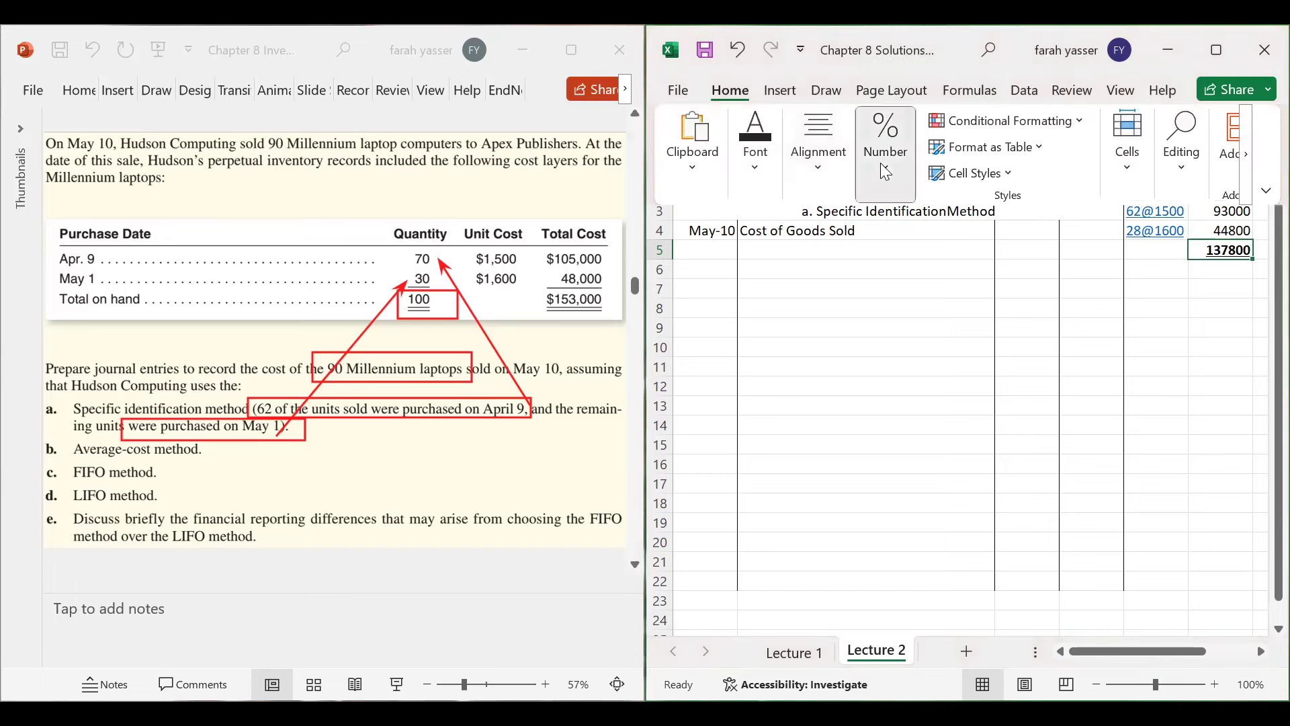
click(875, 259)
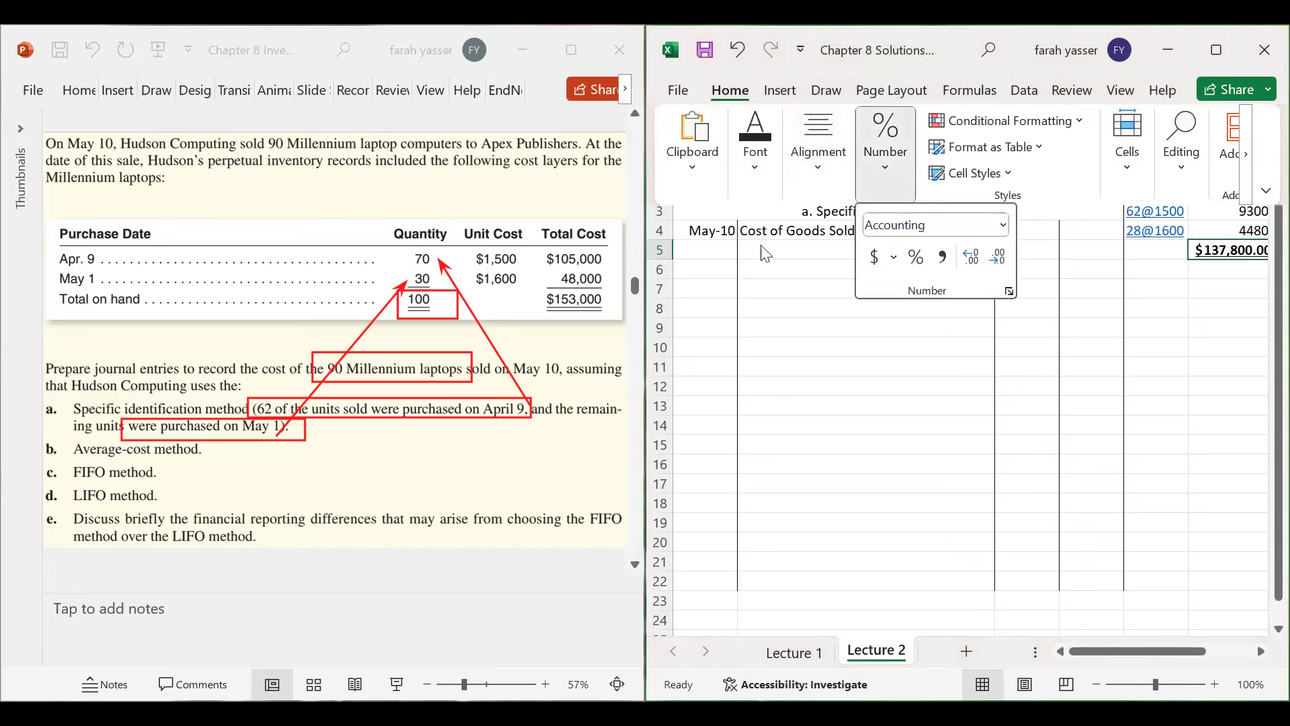
click(1073, 200)
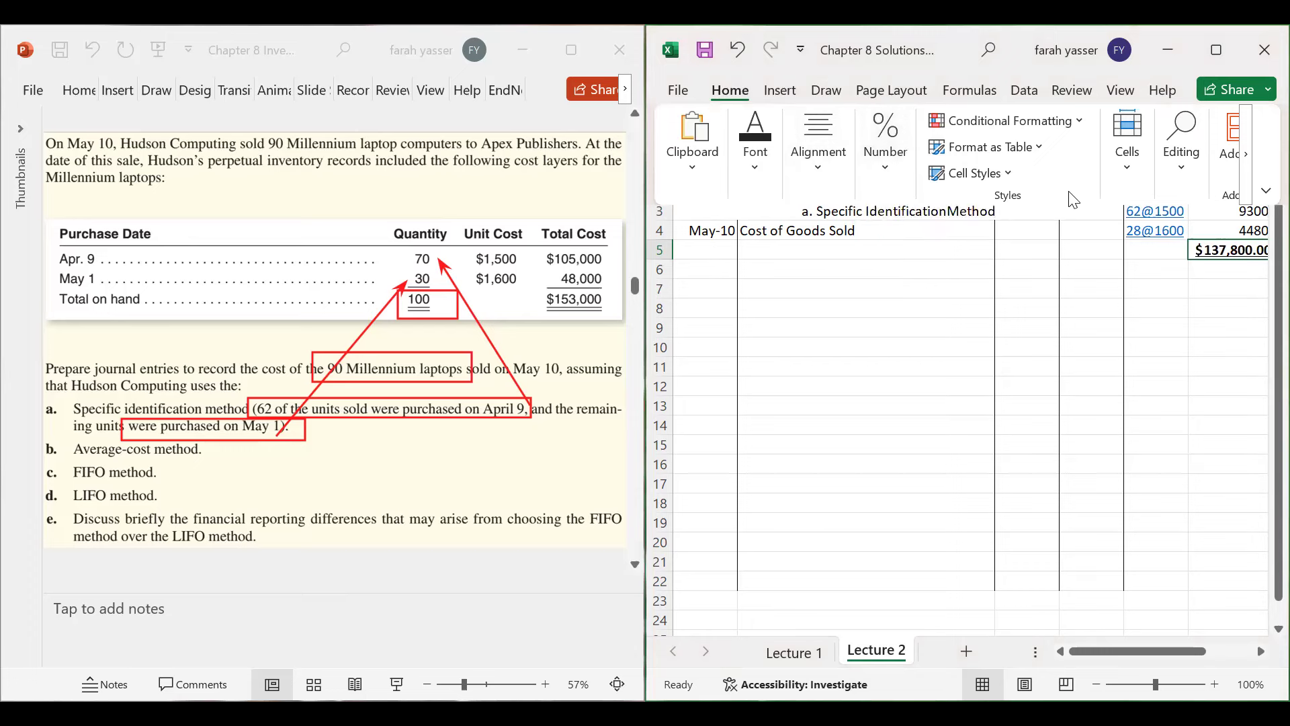
click(1022, 230)
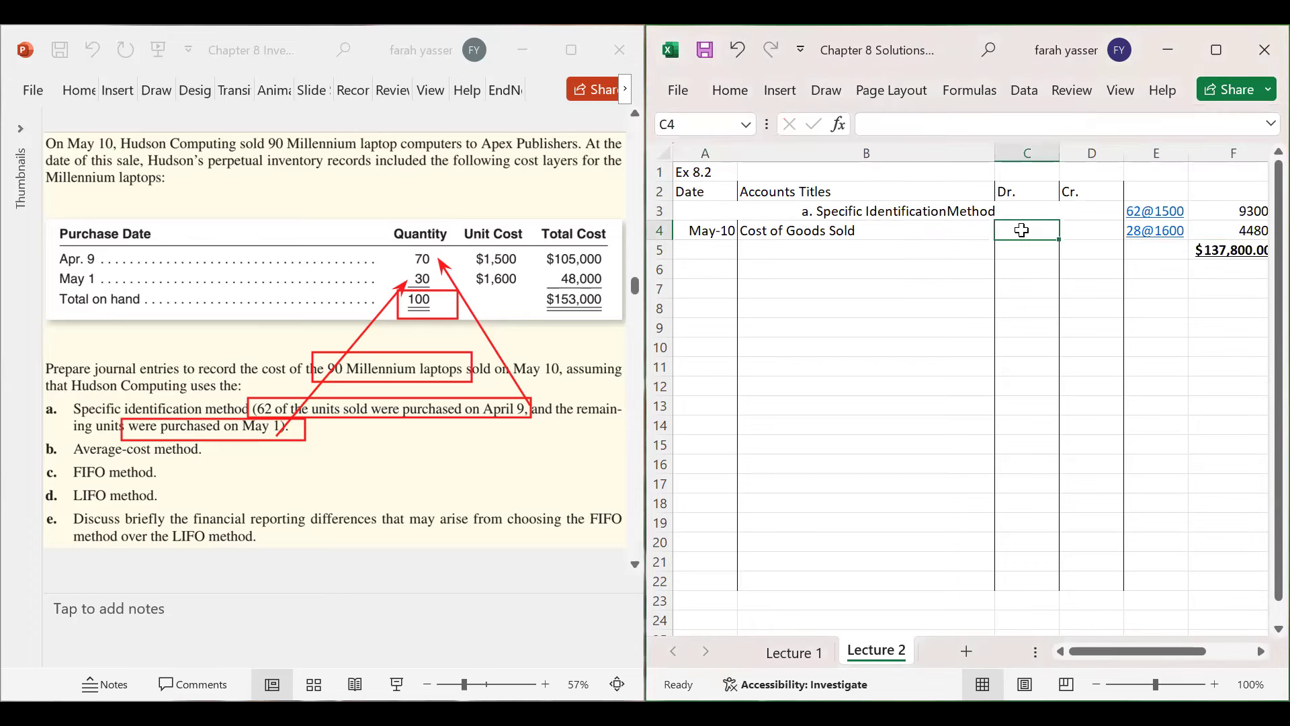
- Enter the 137800 debit in C4, narrow columns A and B, and autofit column A
text(137800)
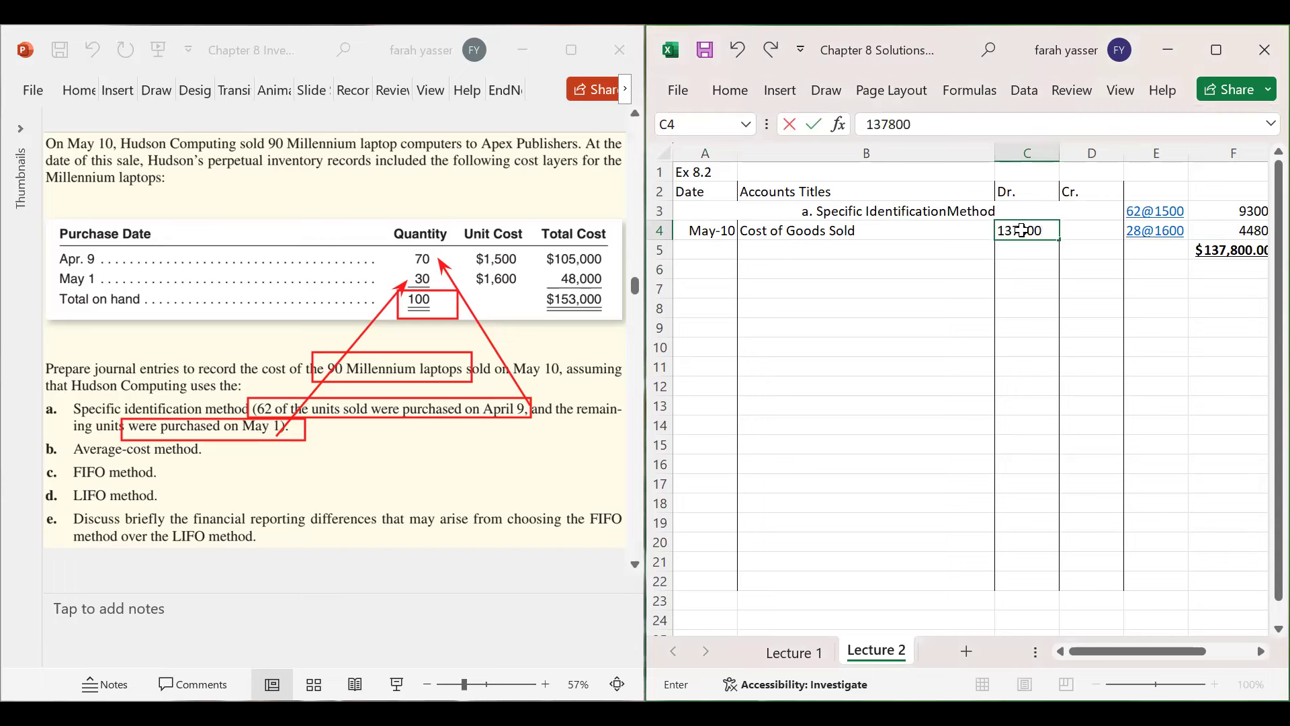
key(Return)
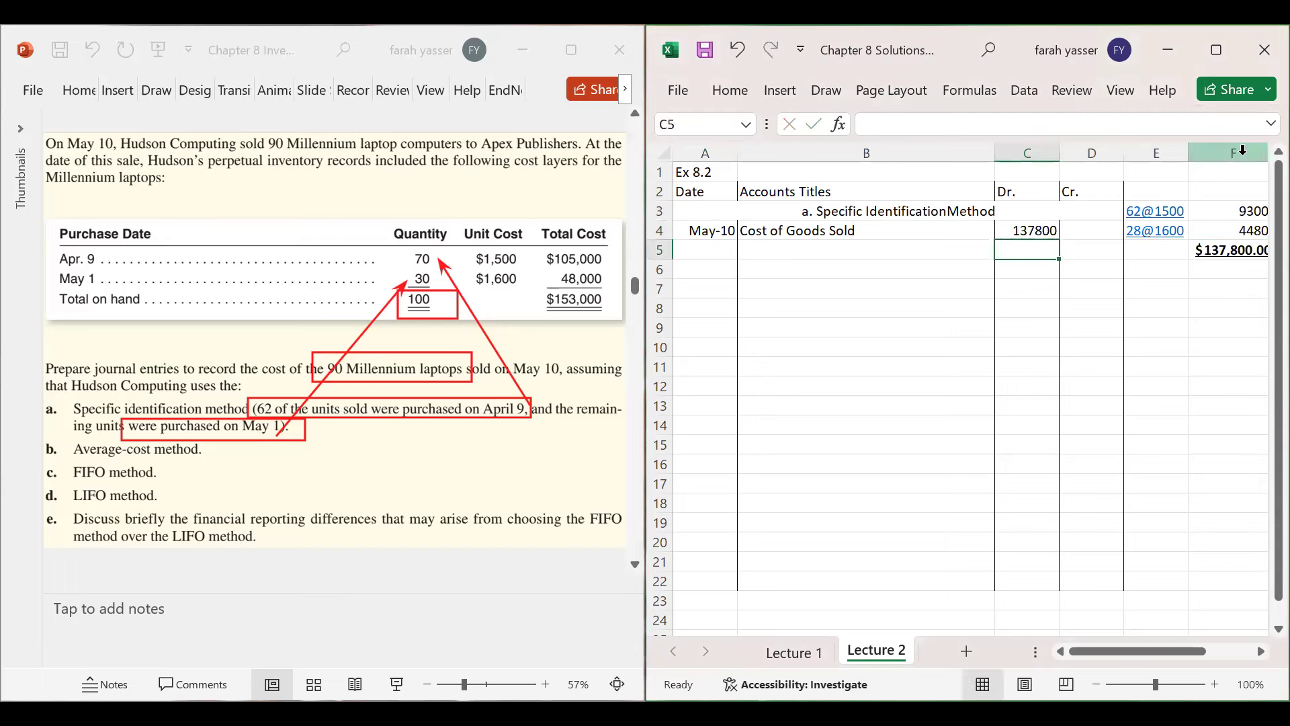
drag(739, 152, 719, 152)
drag(973, 149, 944, 150)
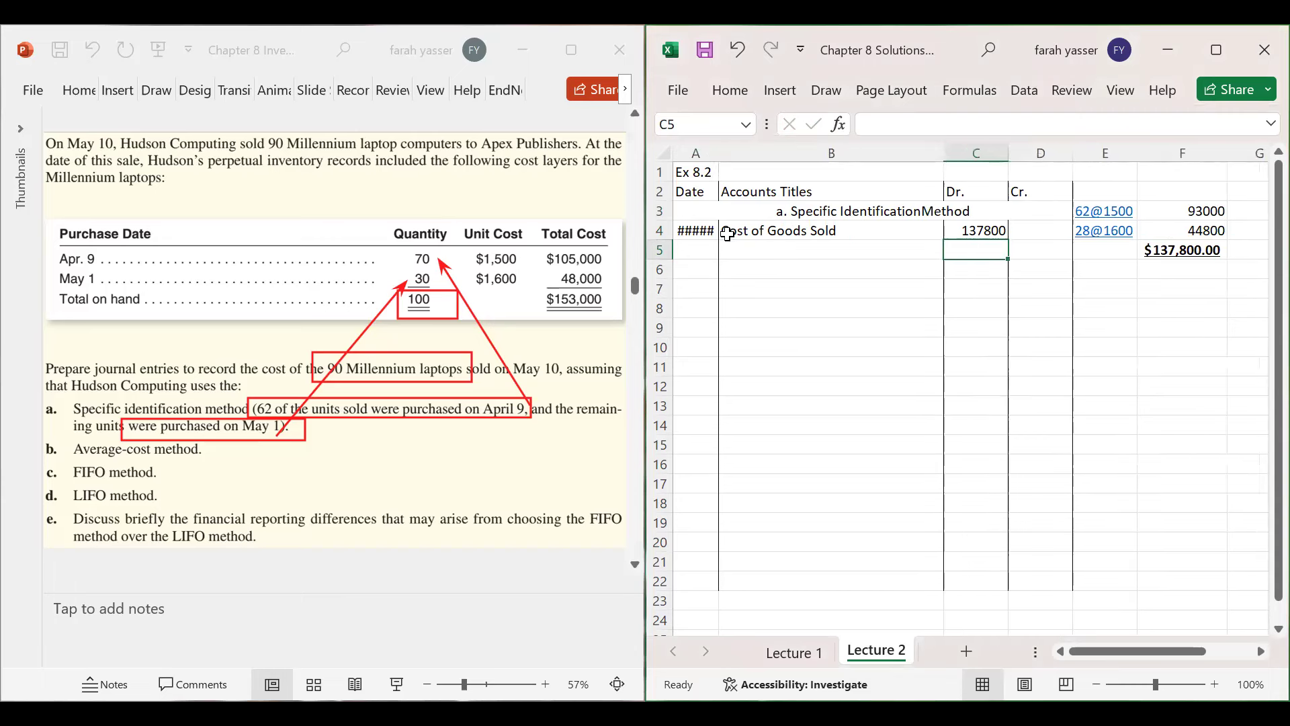
double_click(719, 153)
- Credit Inventory 137800 on row 5 in B5 and D5
click(769, 248)
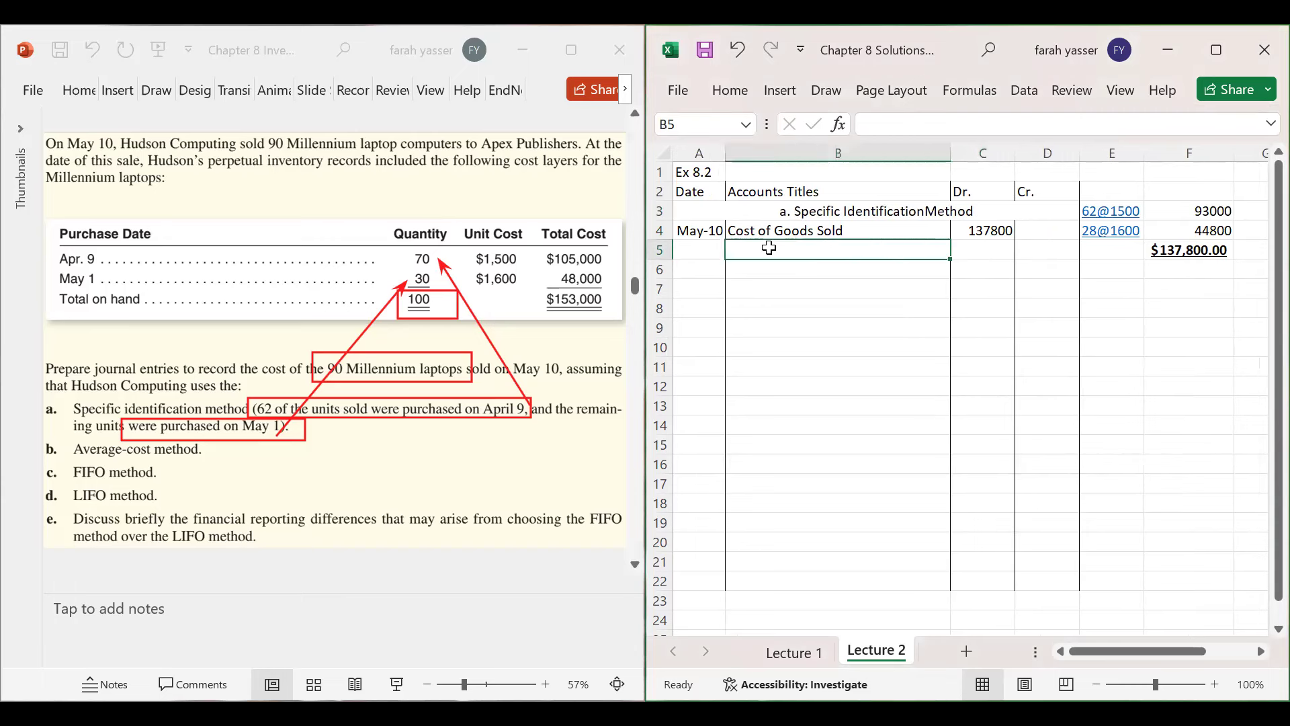
text(Inventory)
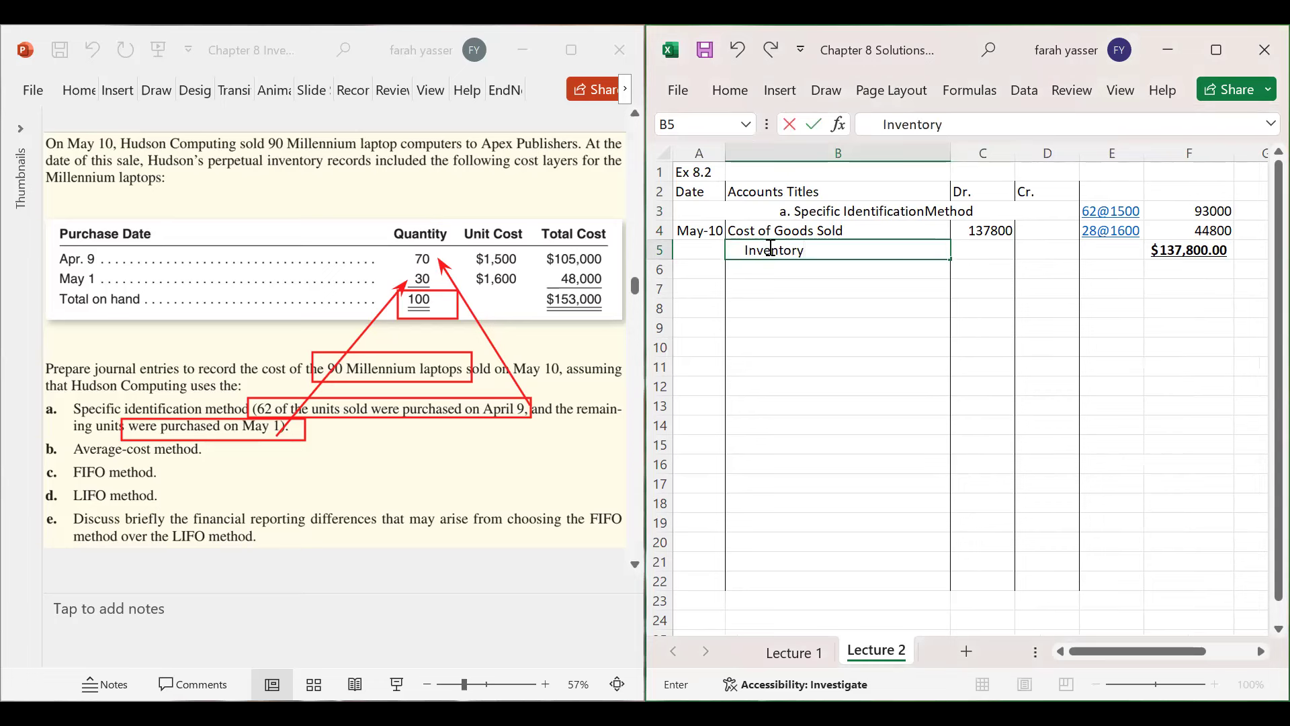
key(Tab)
key(Tab)
text(1)
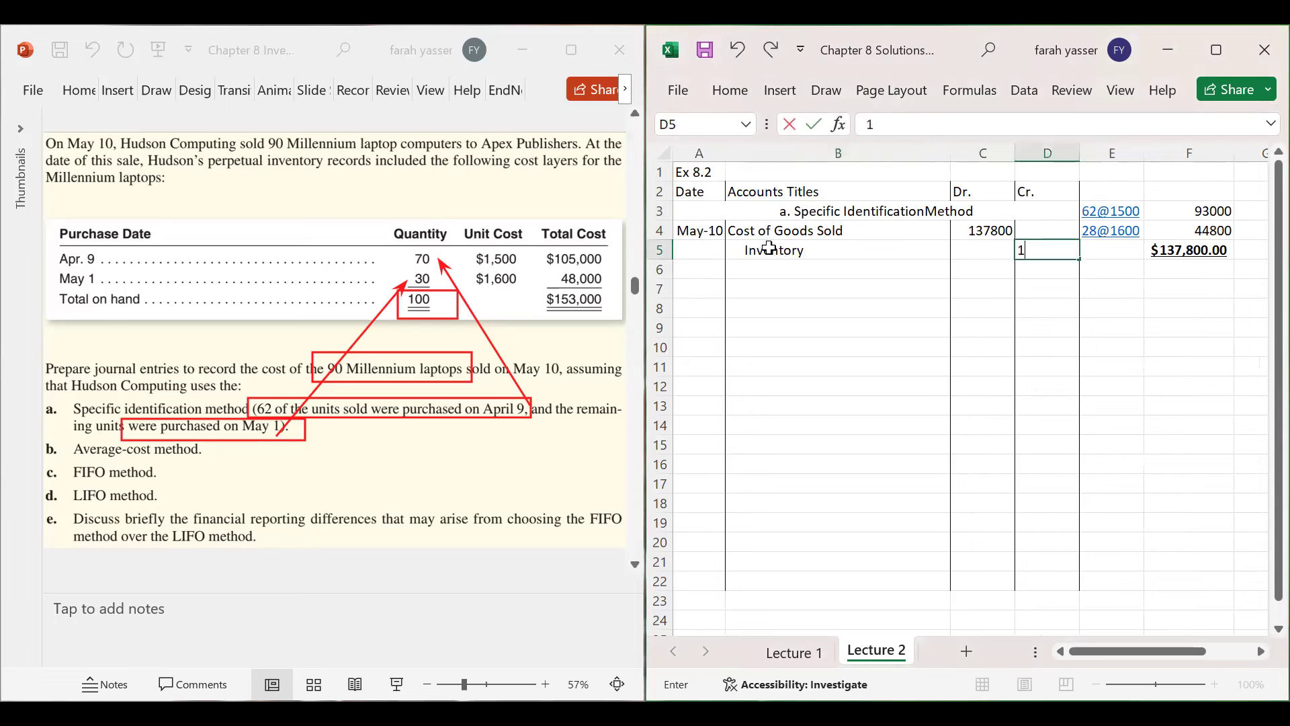
text(37800)
key(Return)
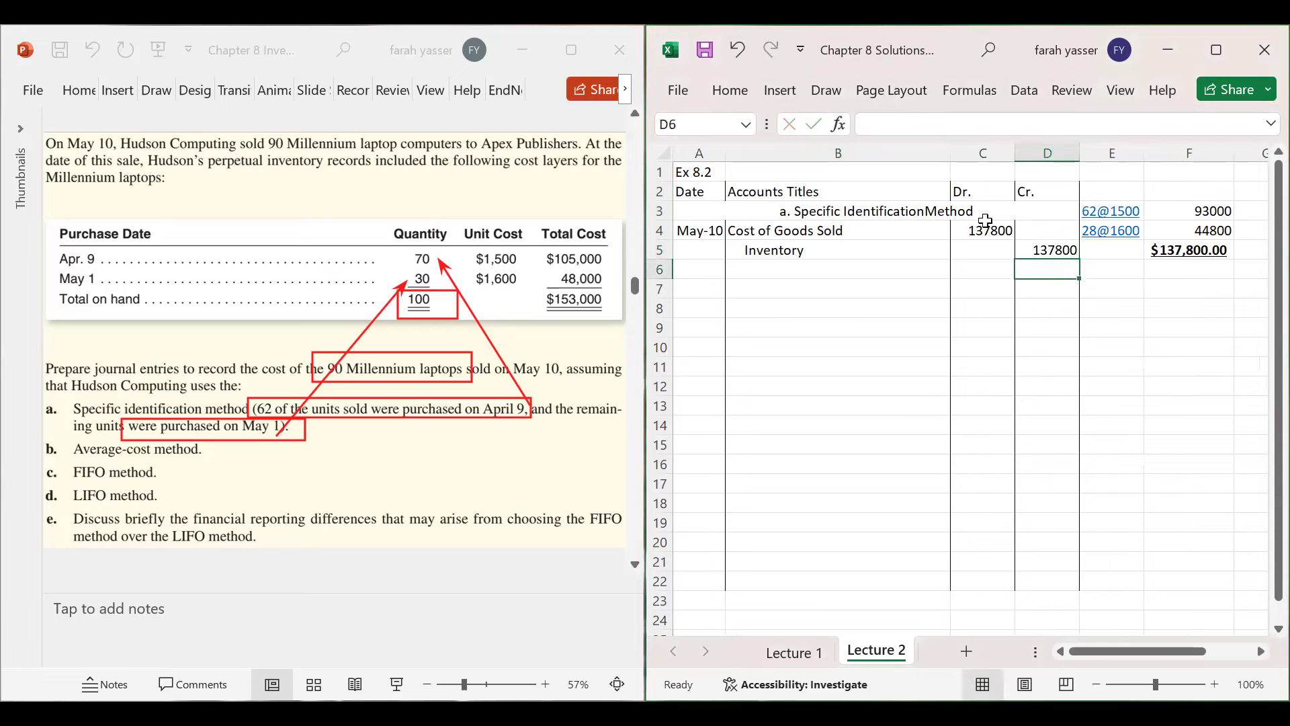
drag(980, 231, 1033, 254)
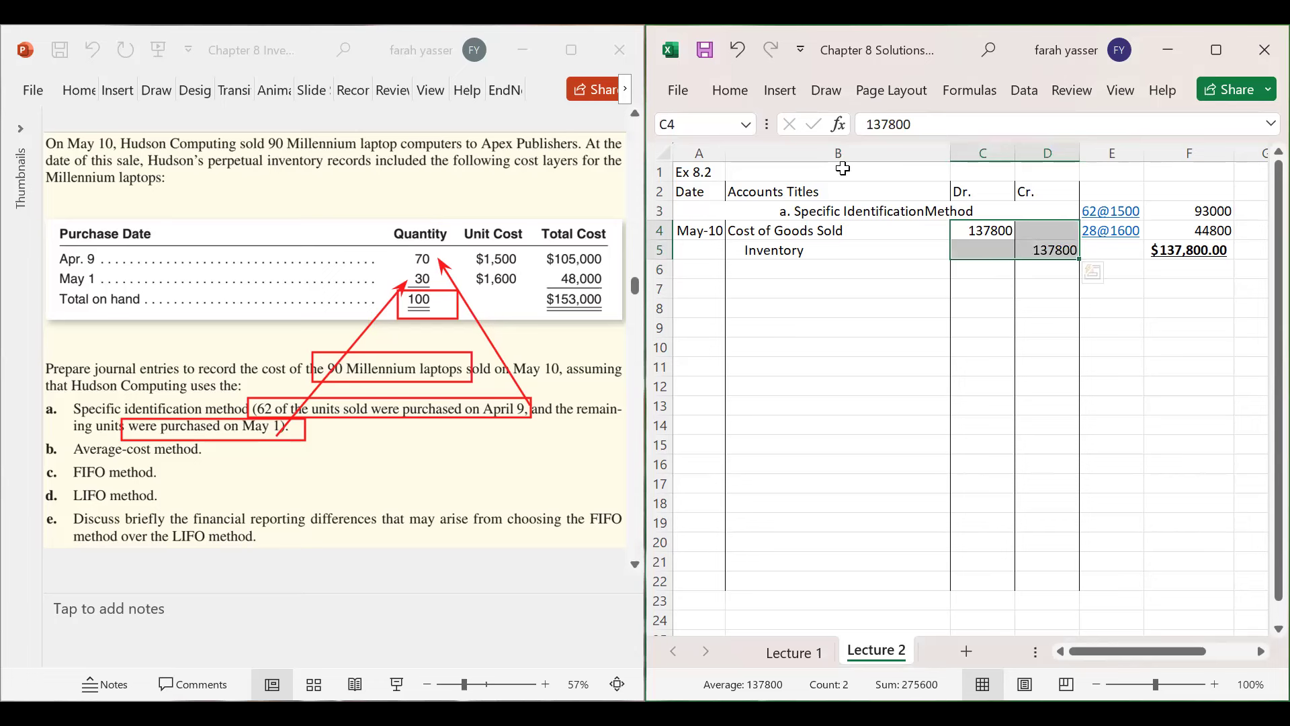
- Apply Accounting number format to the C4:D5 amounts
click(724, 93)
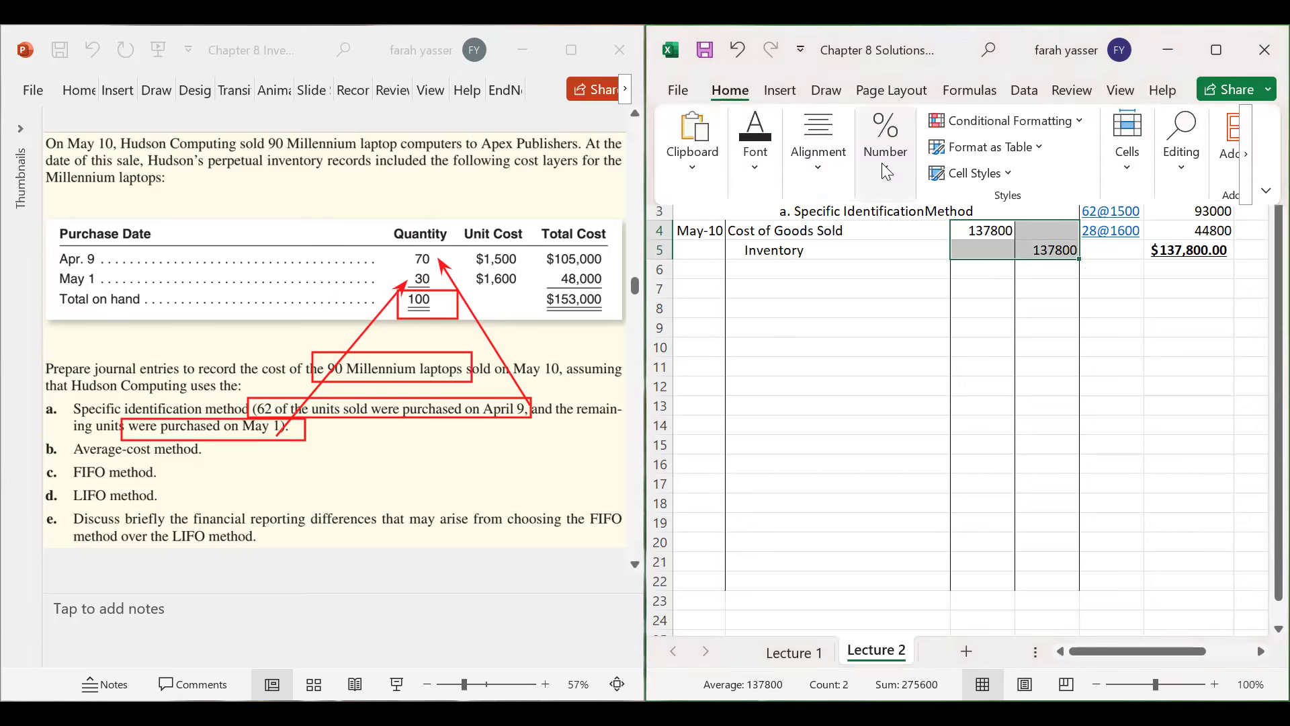
click(885, 145)
click(874, 258)
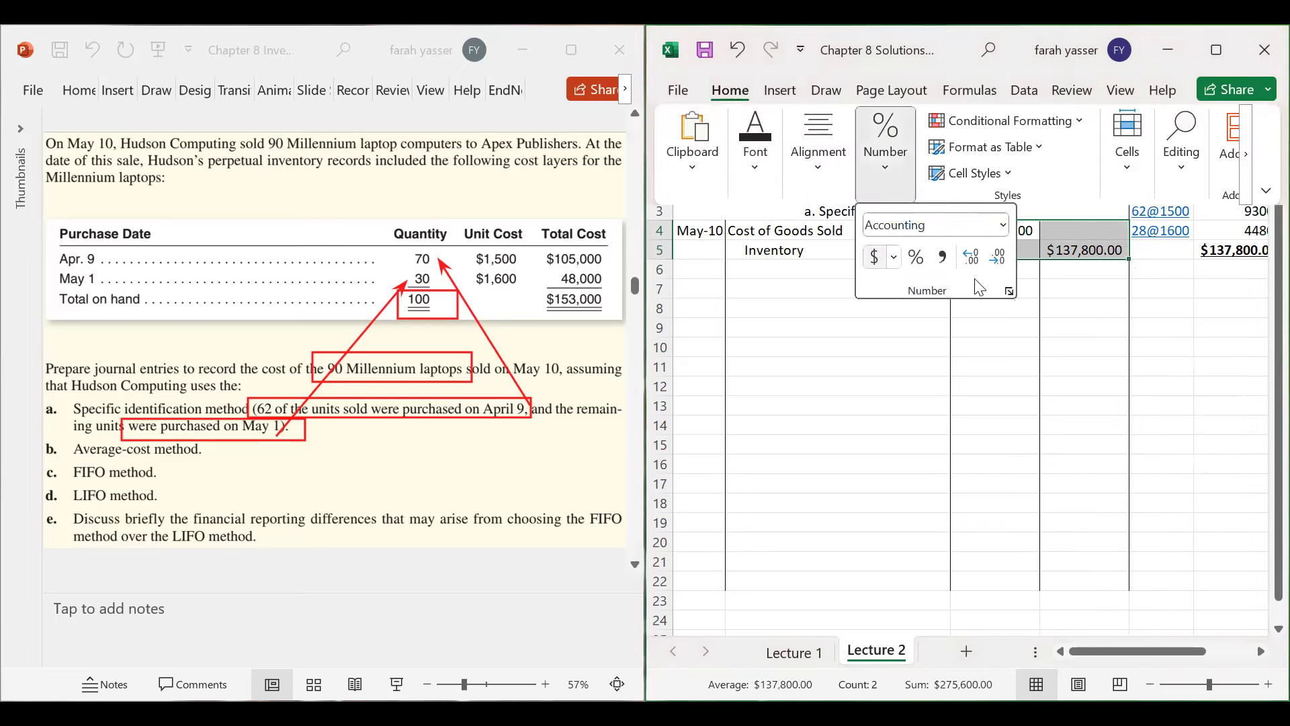
click(1093, 318)
click(997, 232)
drag(997, 232, 1100, 253)
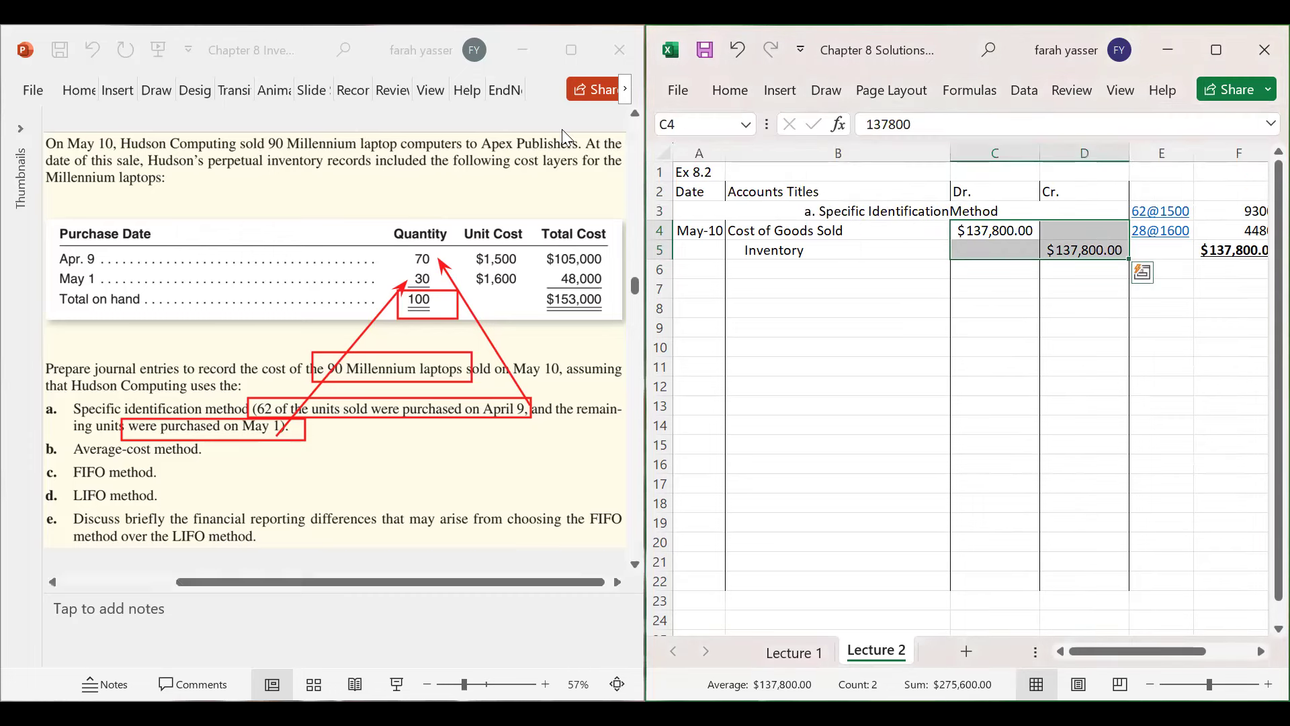
- Decrease the C4:D5 amounts to zero decimal places, showing $ 137,800
click(730, 90)
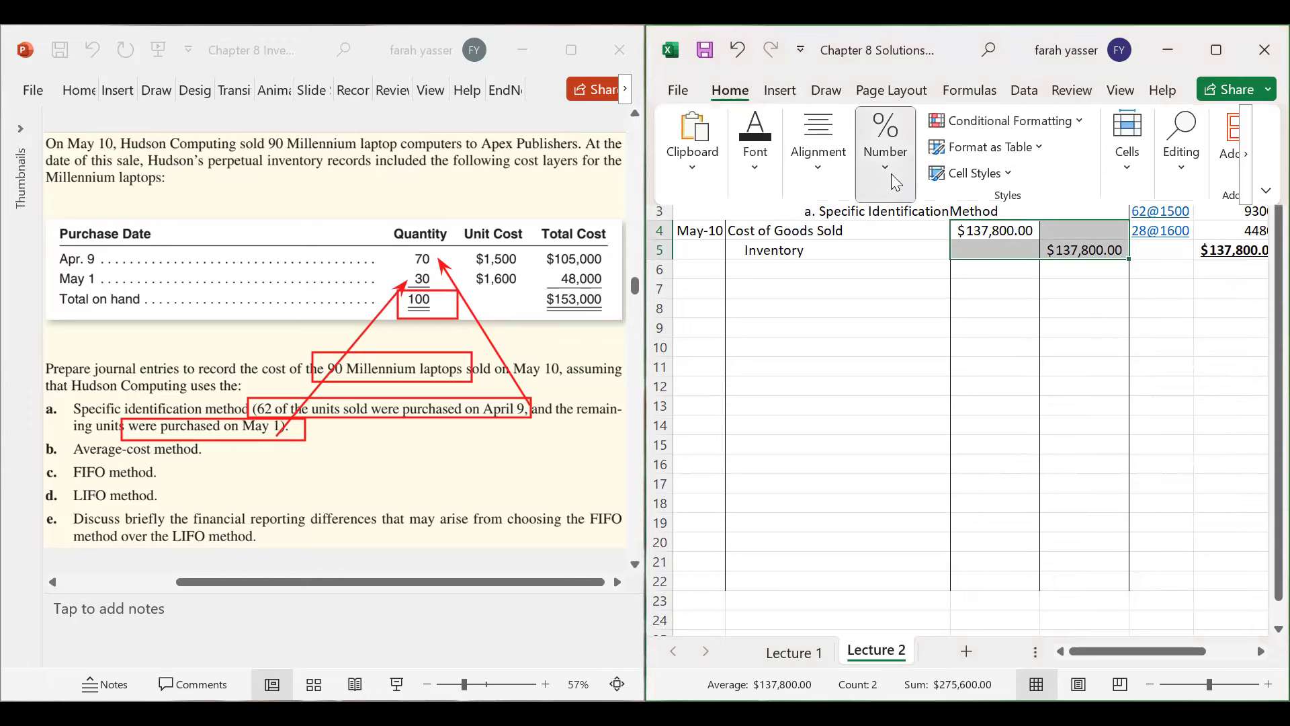
click(885, 168)
click(998, 258)
click(998, 257)
click(886, 308)
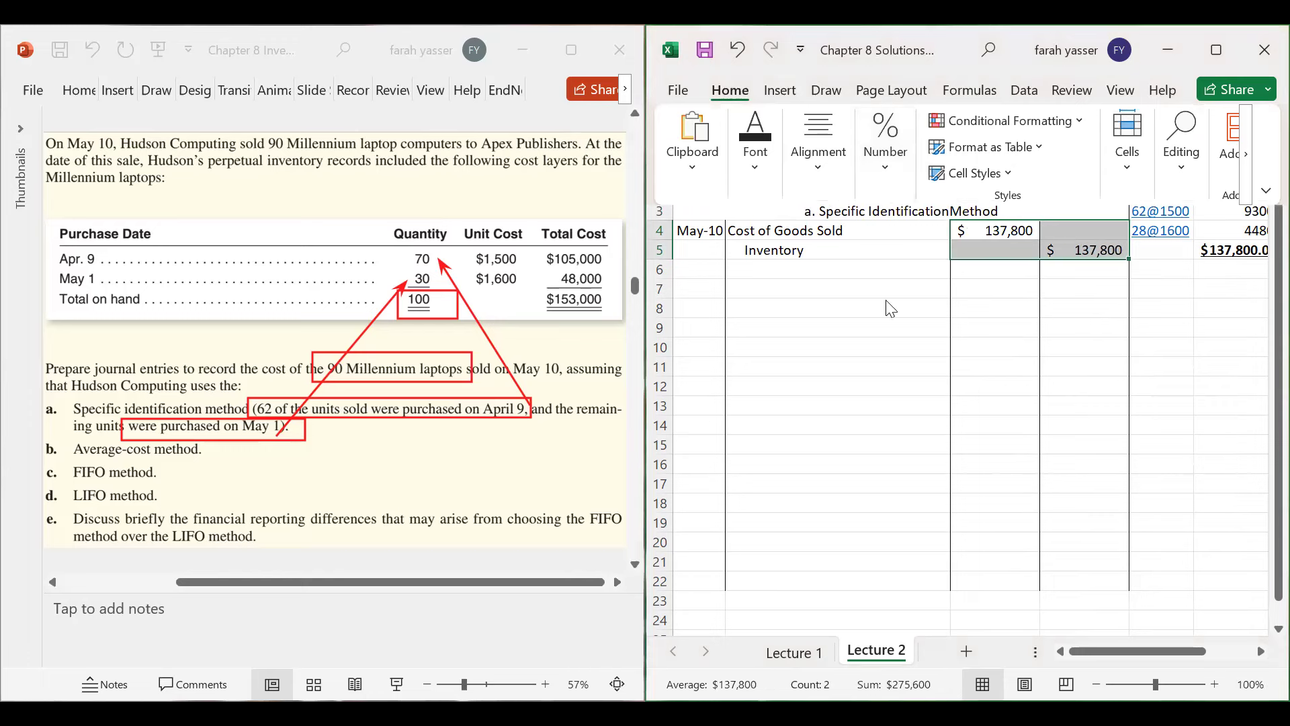
click(802, 269)
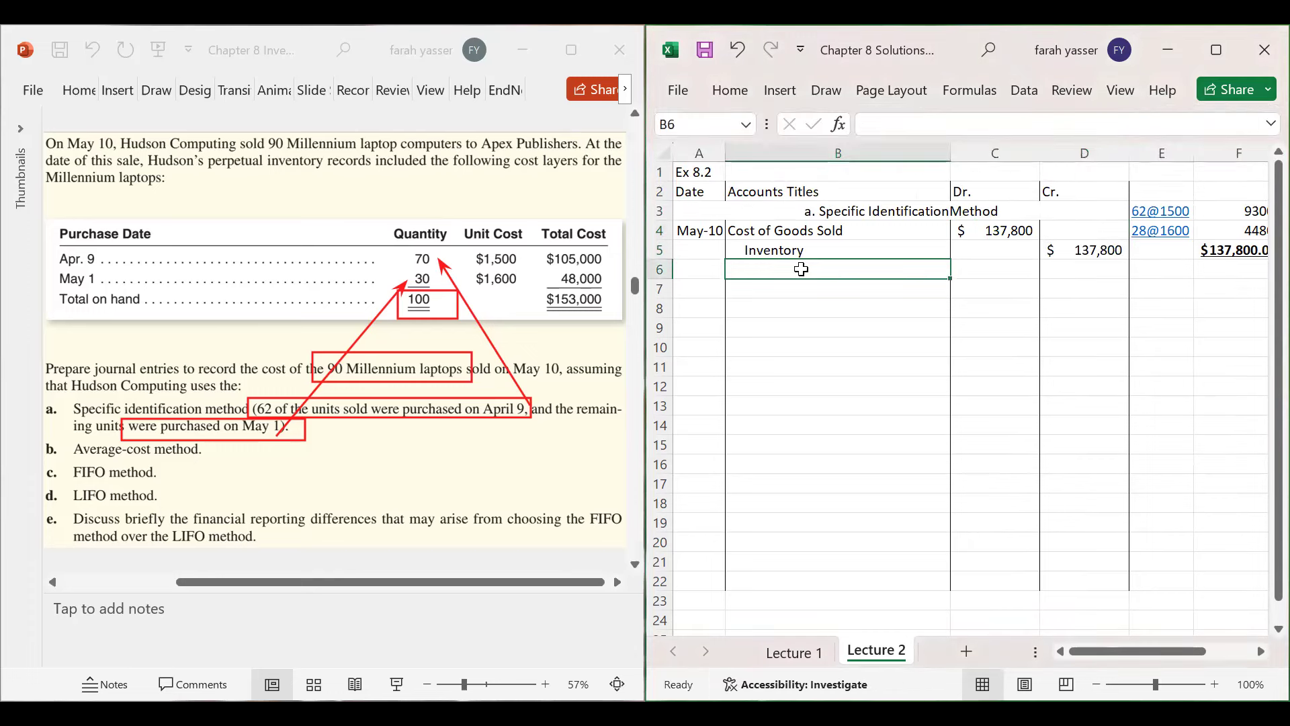
click(594, 594)
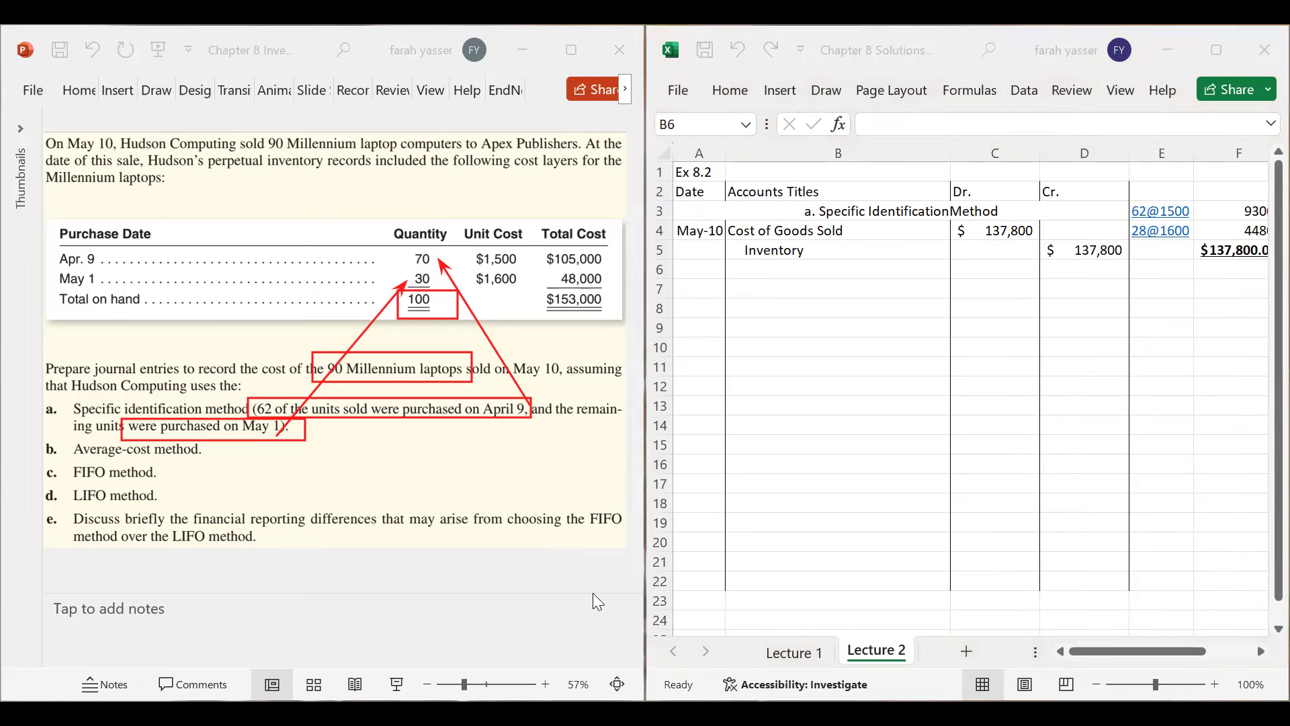
- Merge and centre A7:D7 and enter the heading 'b. Average Cost Method'
key(Escape)
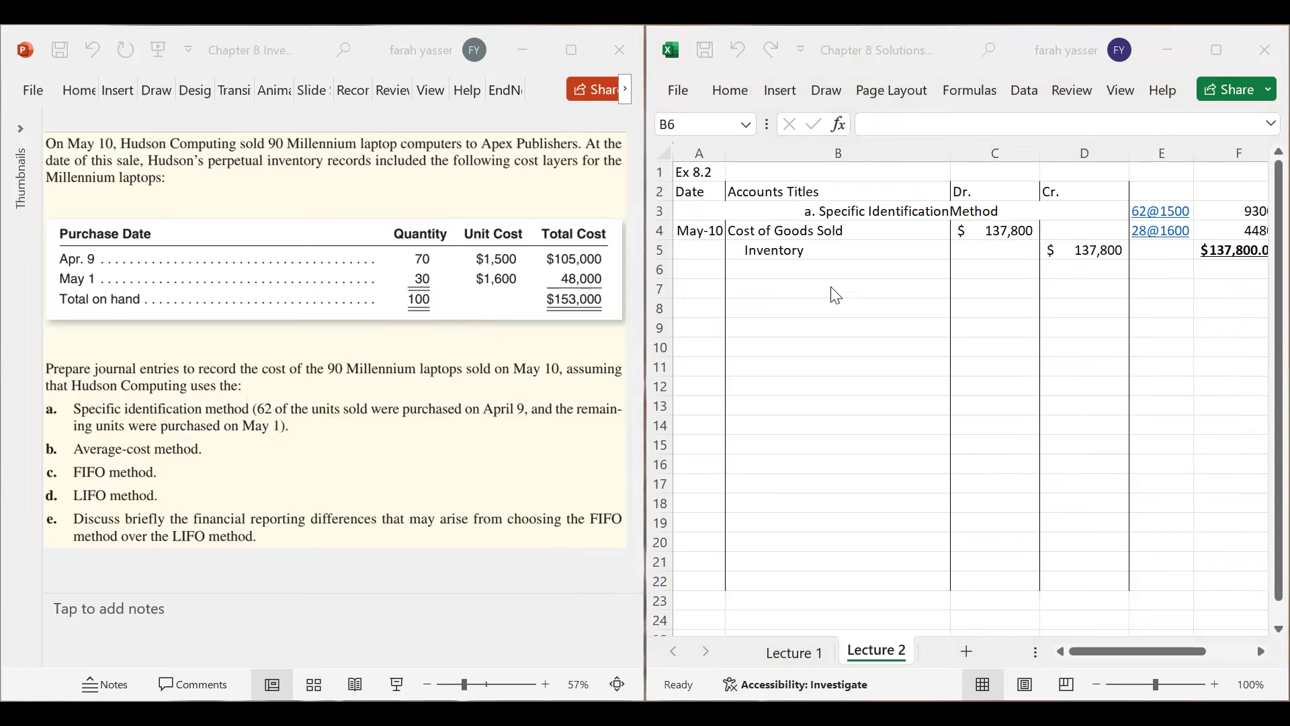
click(707, 289)
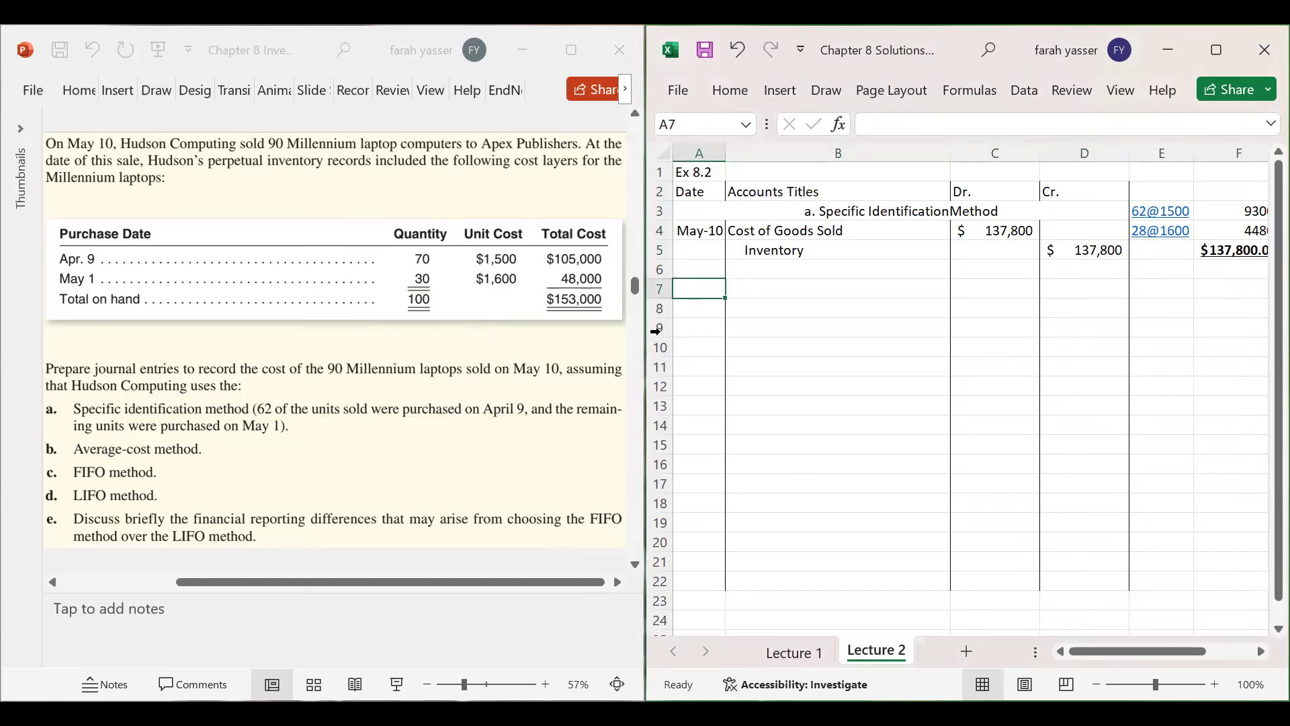
drag(706, 288, 1108, 289)
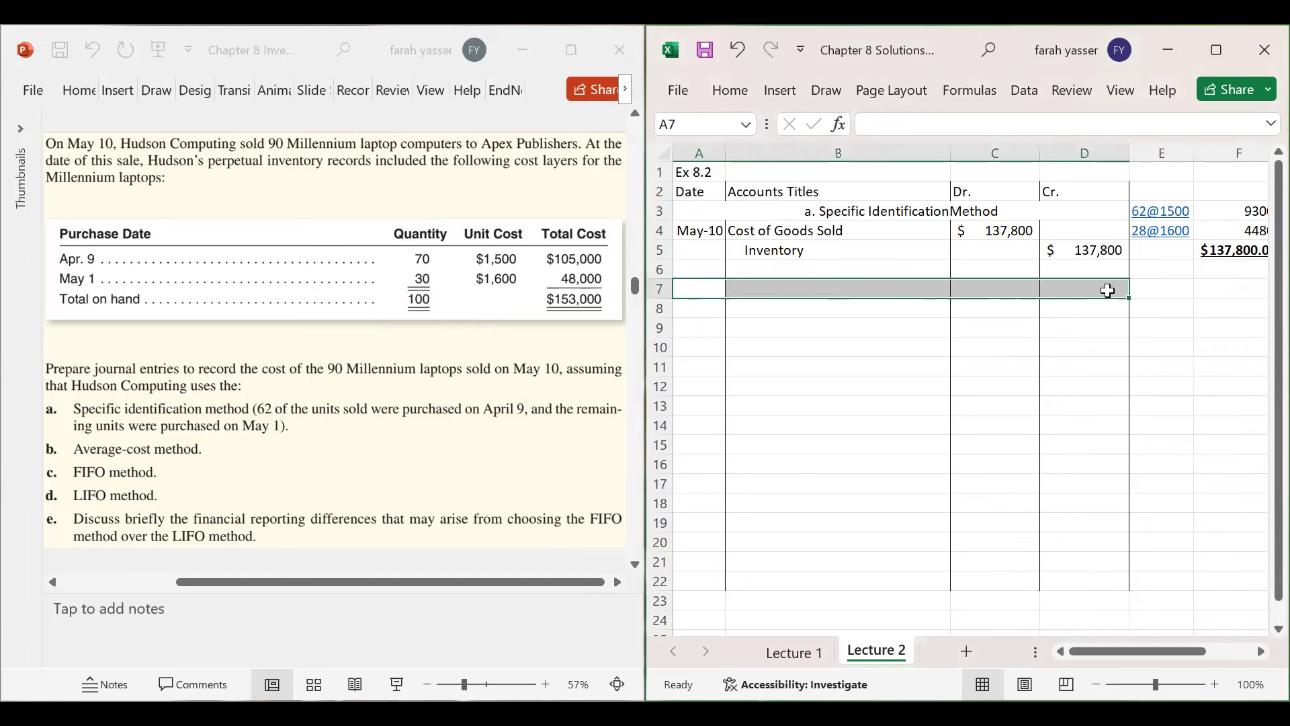
right_click(898, 293)
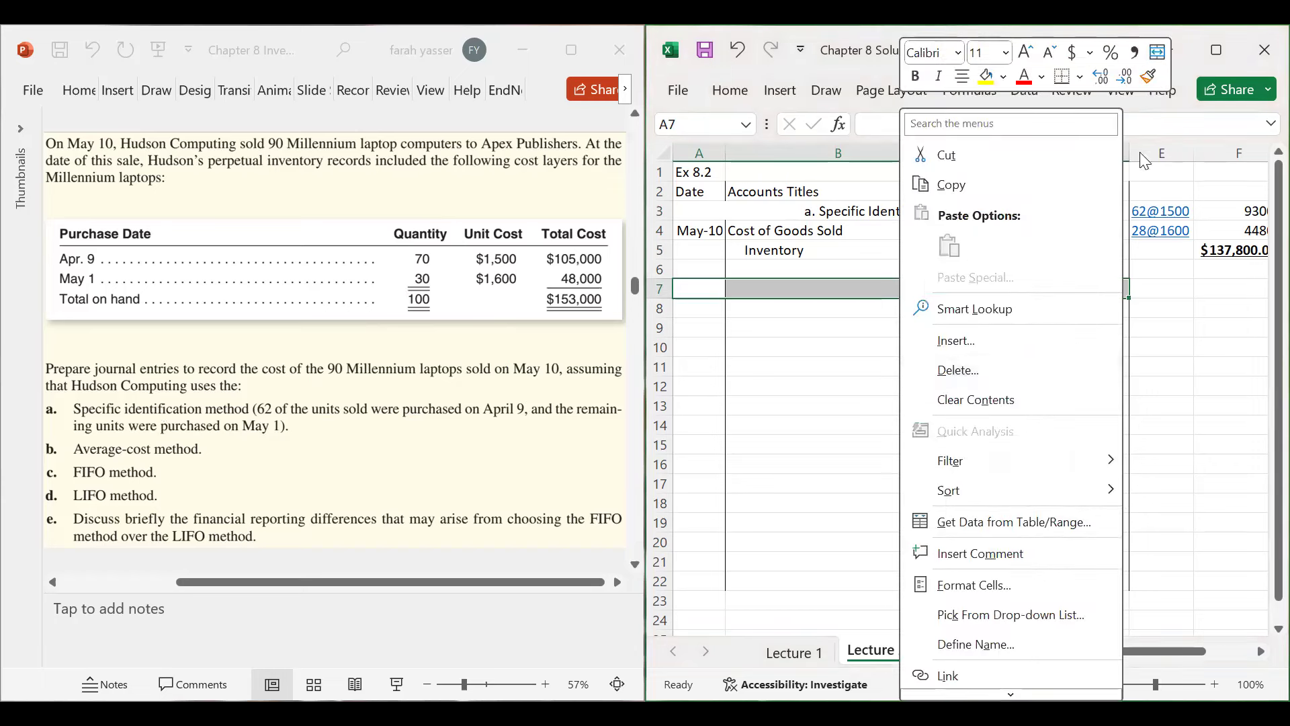
click(1157, 54)
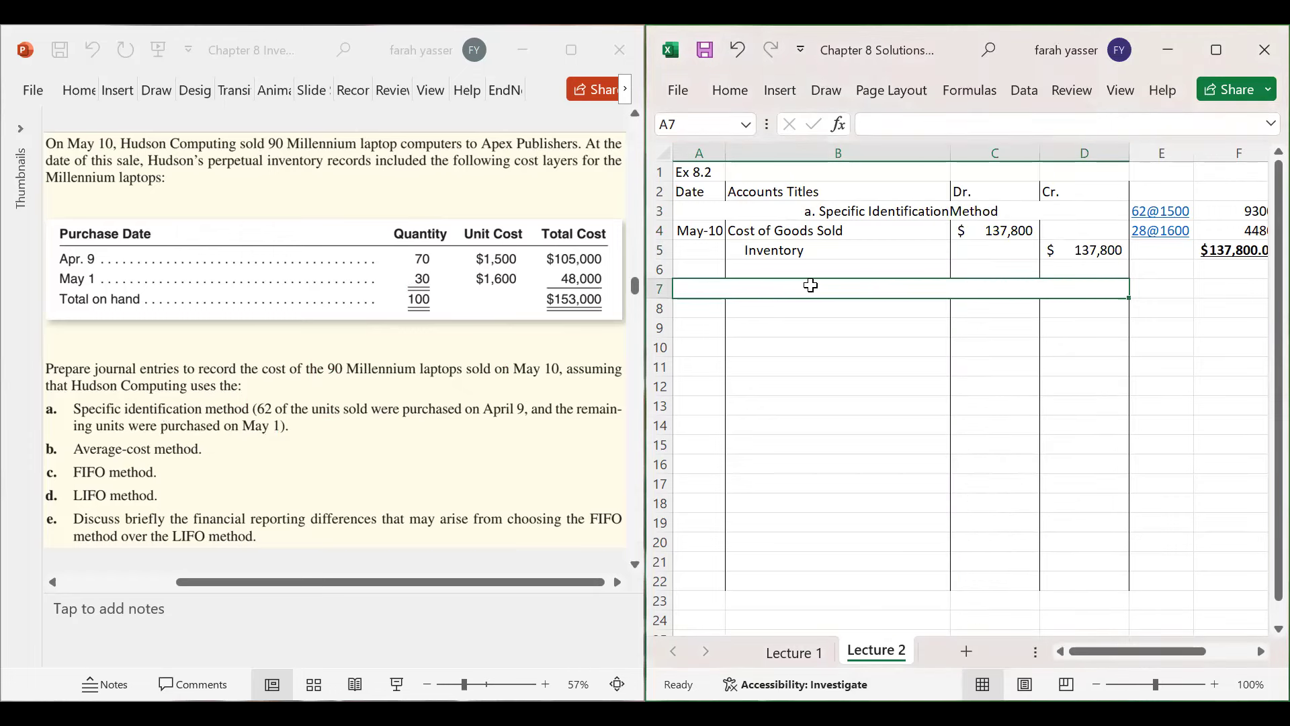
text(b.)
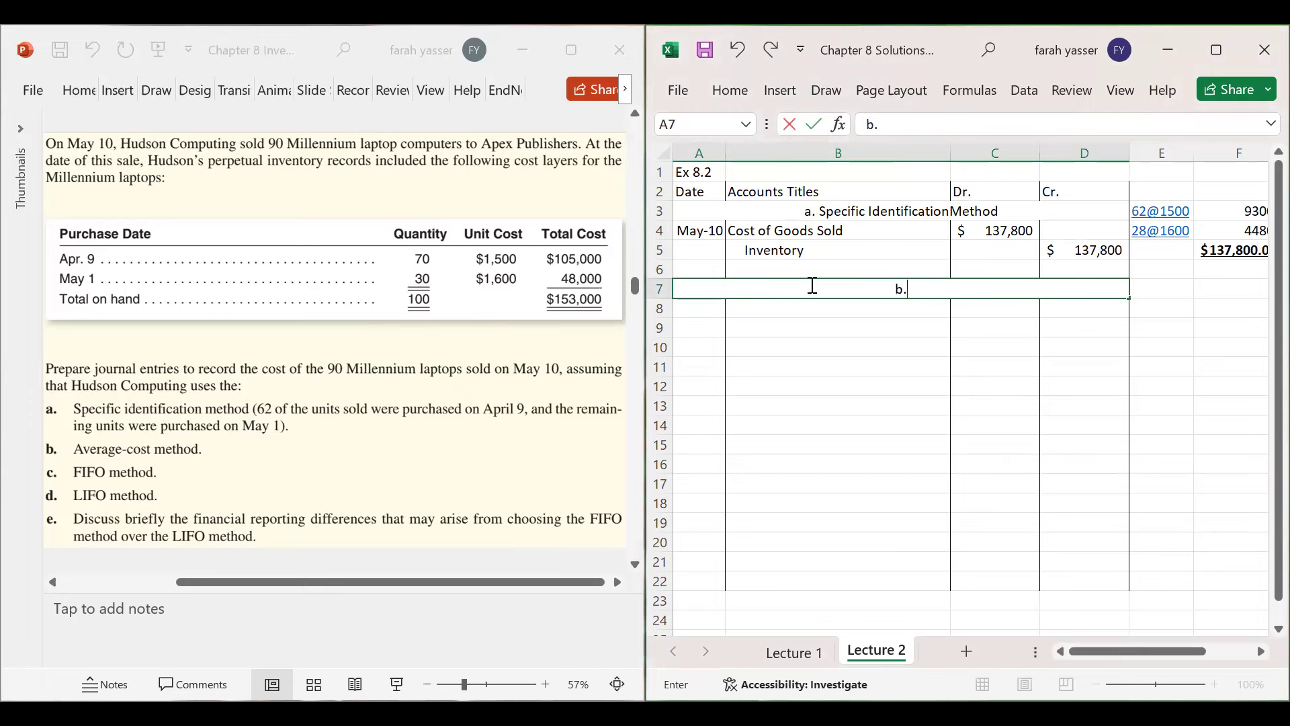
text( Average Cost Method)
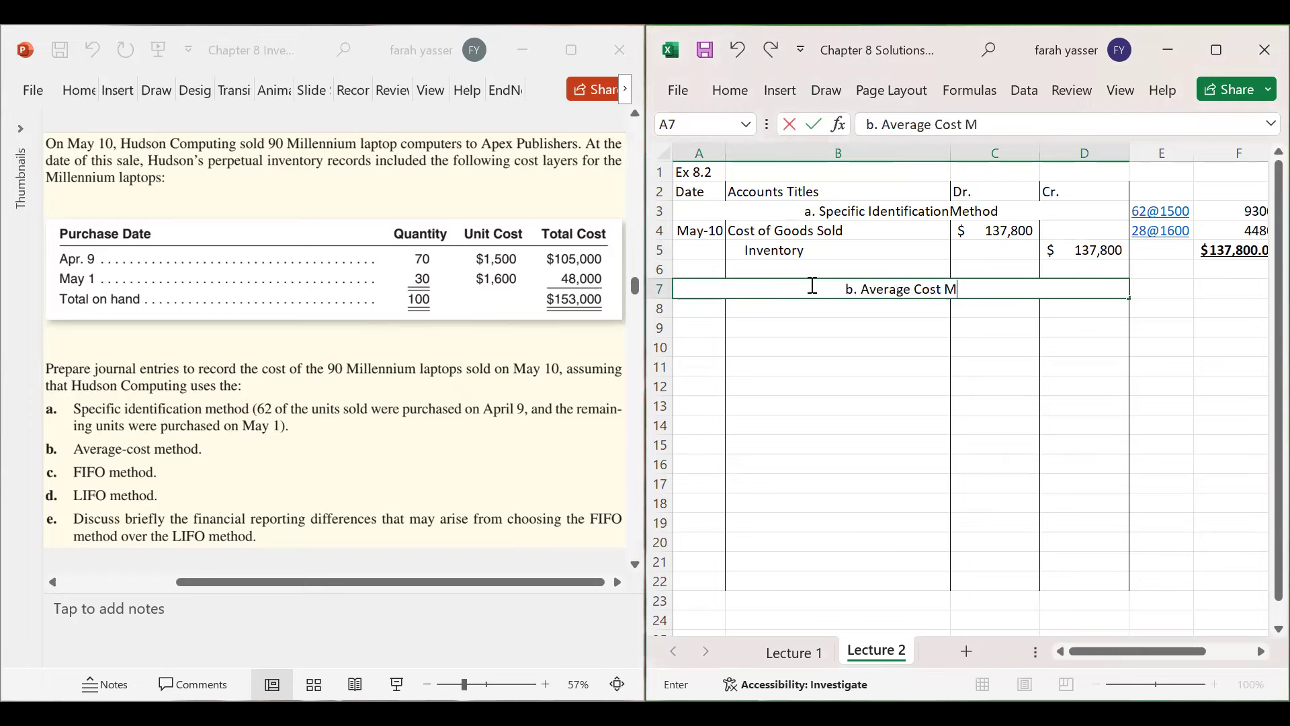
key(Return)
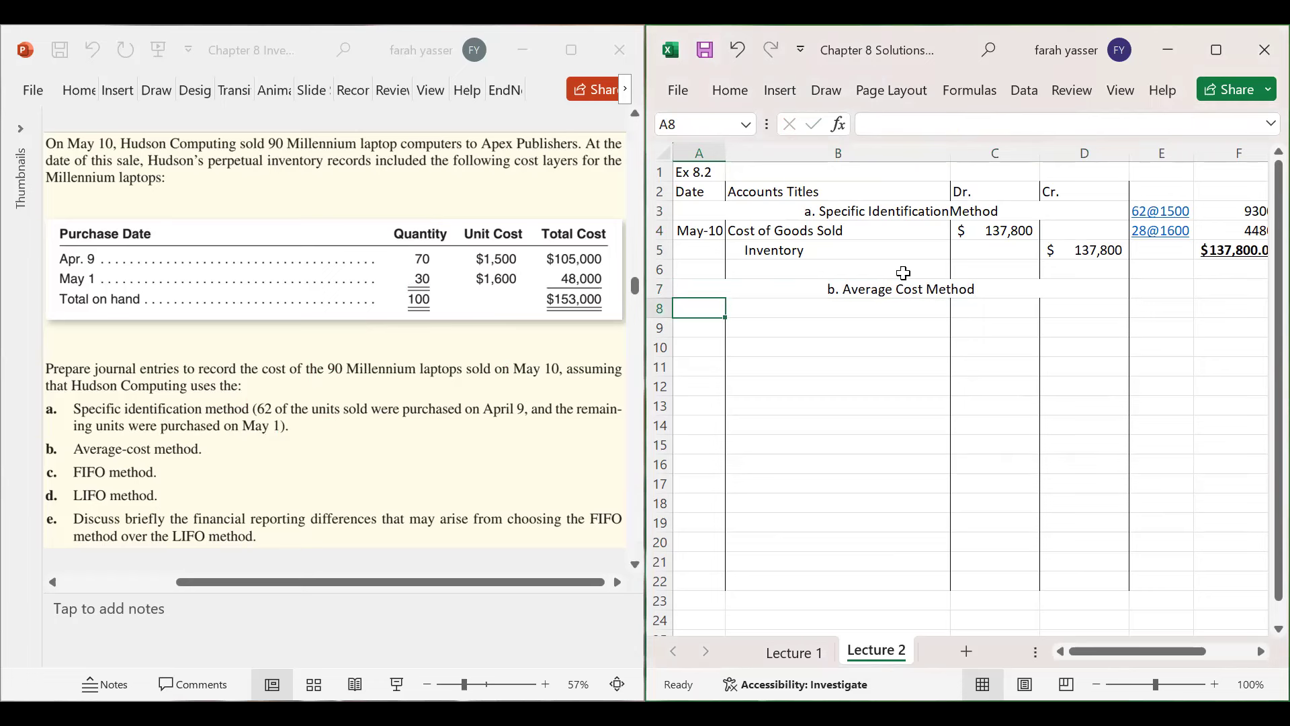
- Label cell E7 'Per Unit Cost'
click(1142, 288)
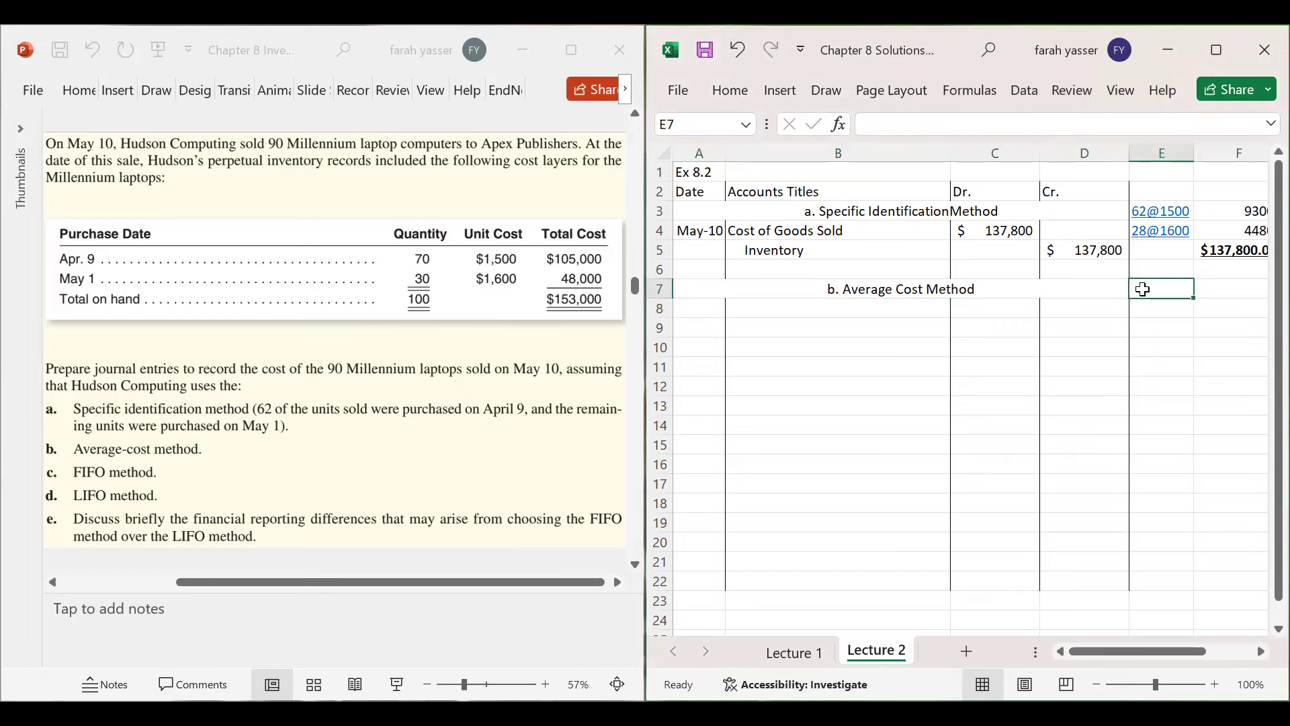
text(Per Unit Cost)
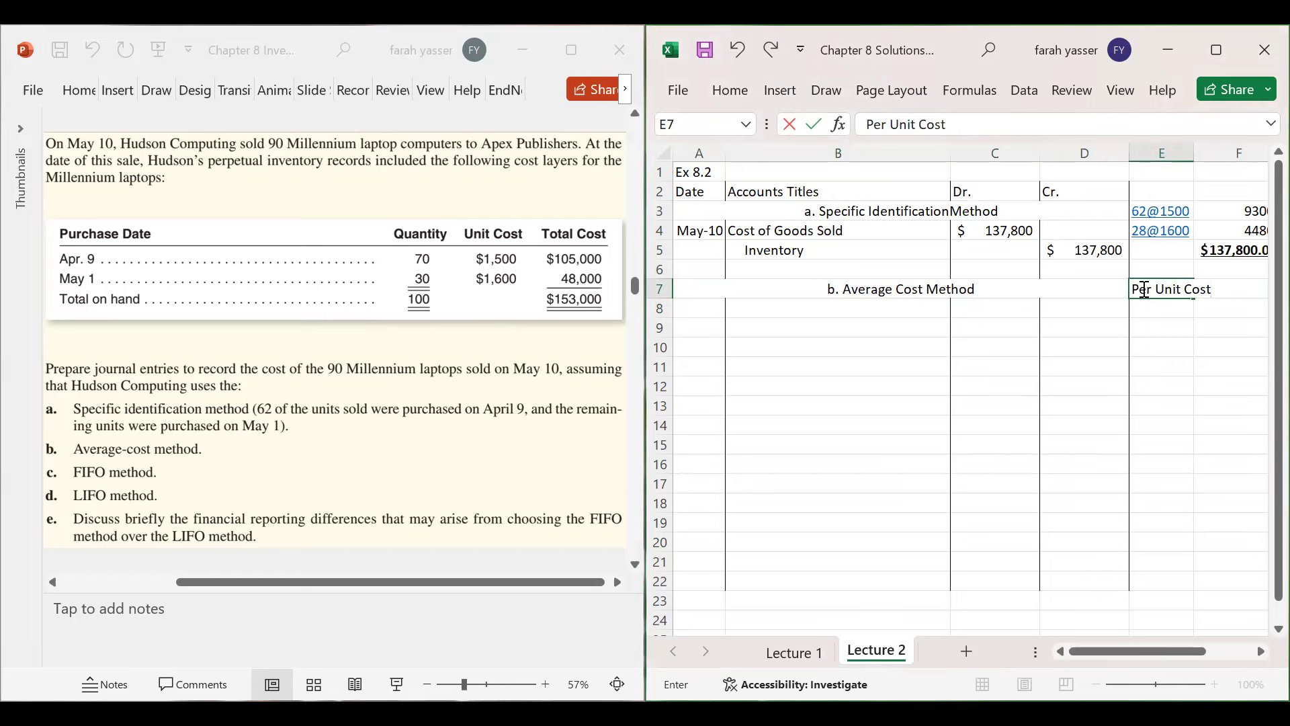
key(Return)
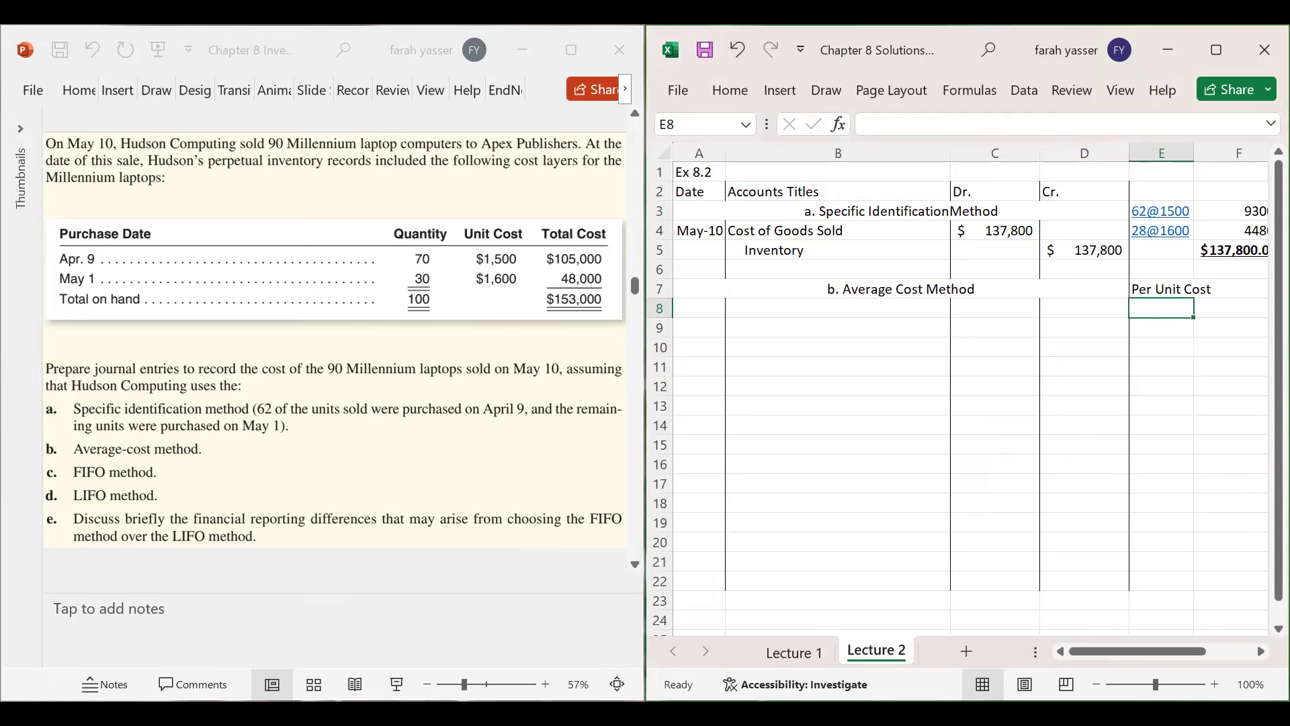
- Box $153,000 and 100 units on the slide, then enter =153000/100 in E8, giving 1530
click(558, 272)
drag(540, 281, 616, 319)
drag(398, 286, 464, 316)
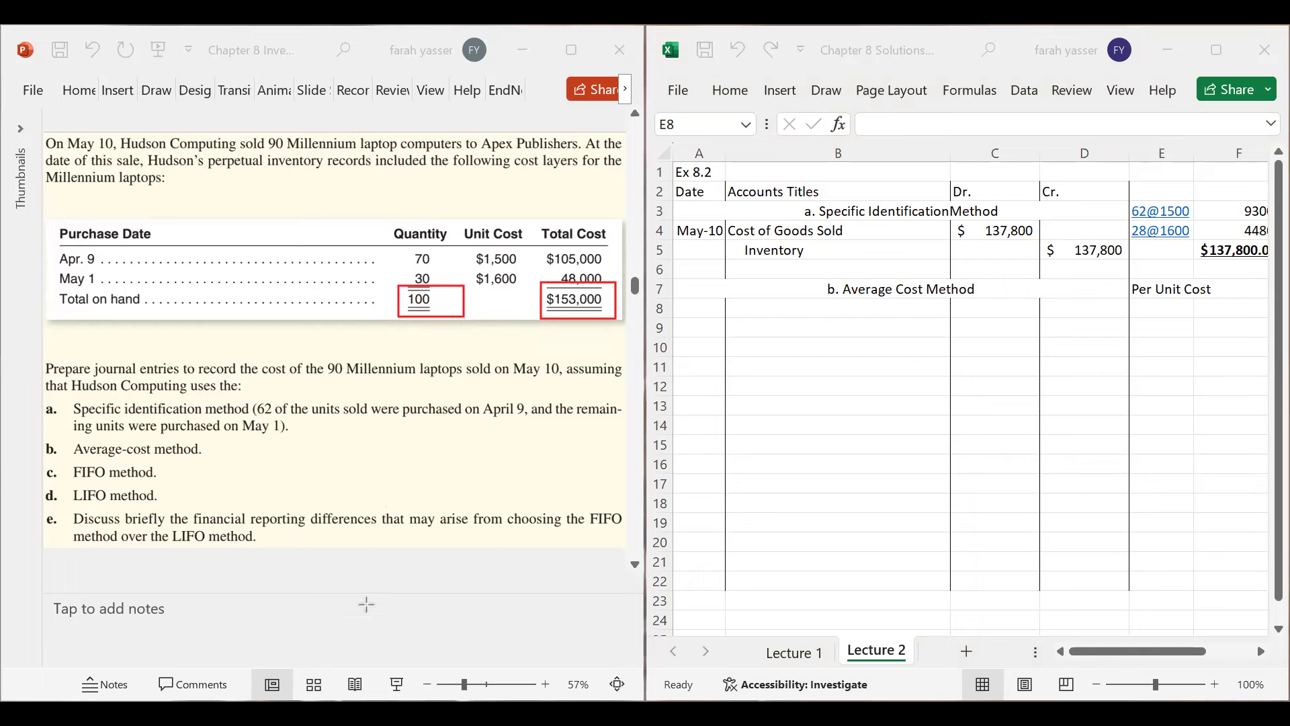
click(1158, 311)
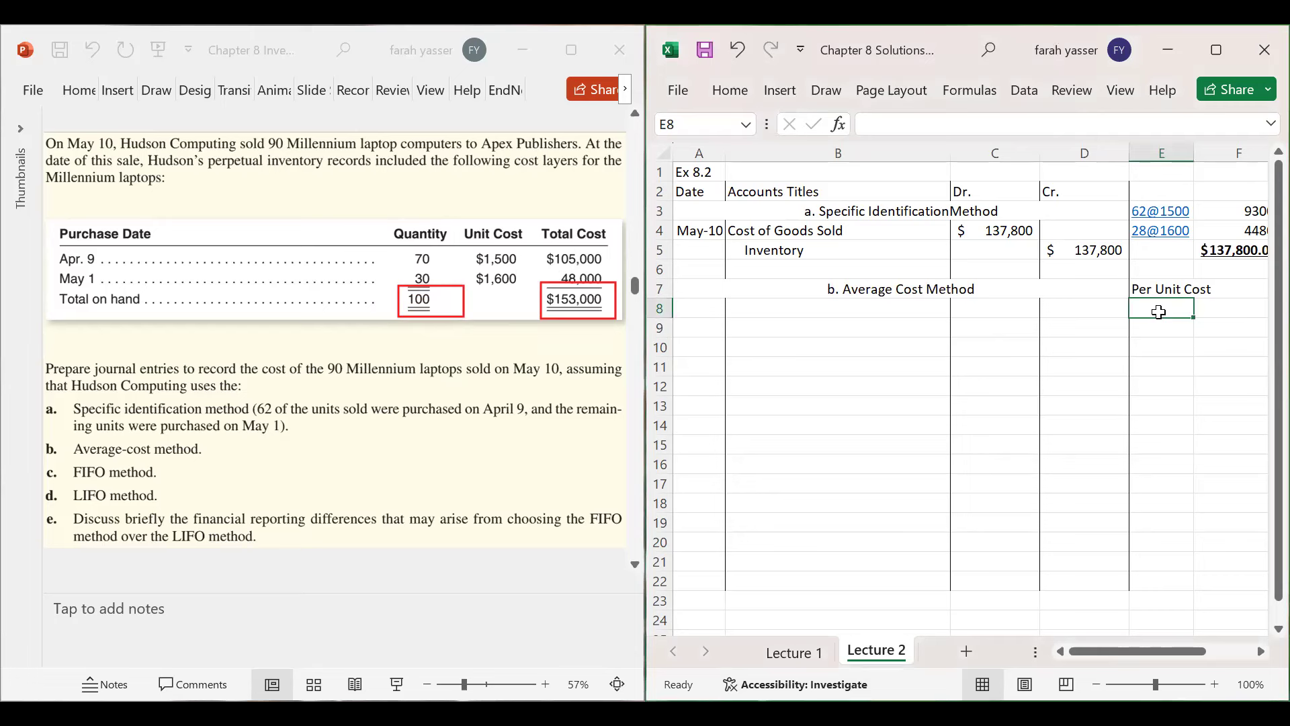
text(=153000)
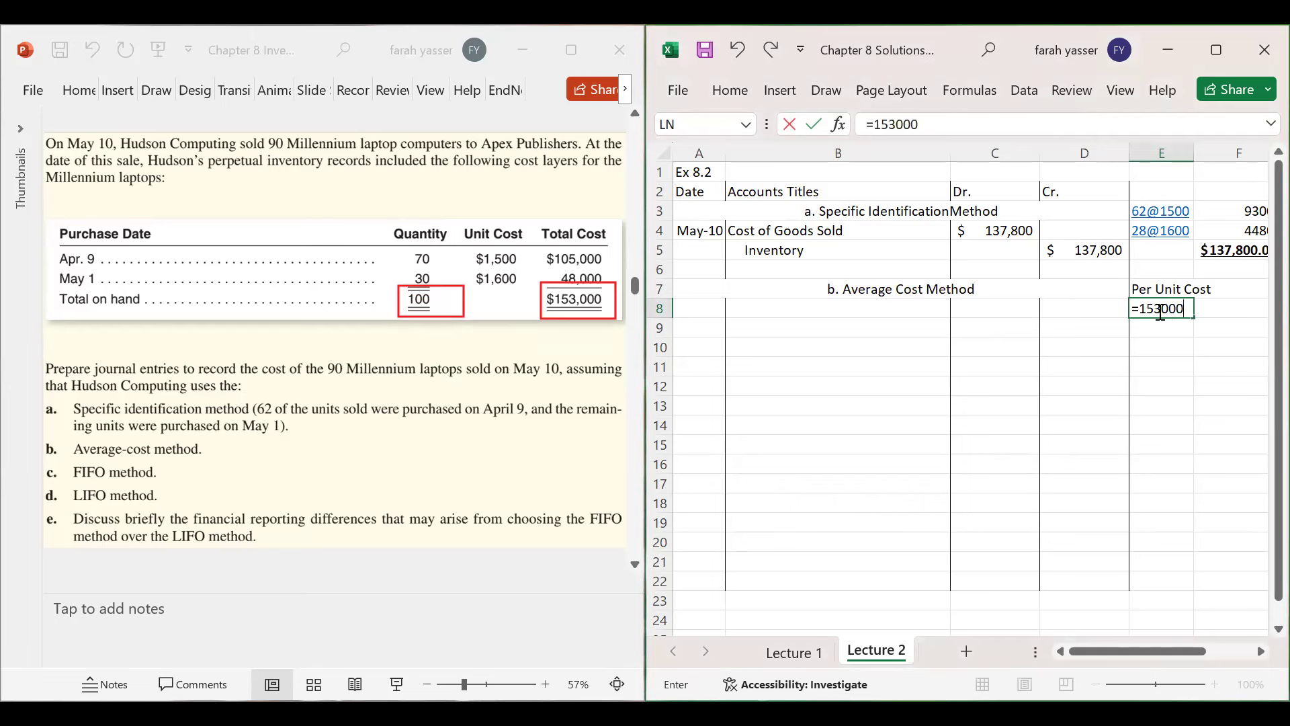
text(/100)
key(Return)
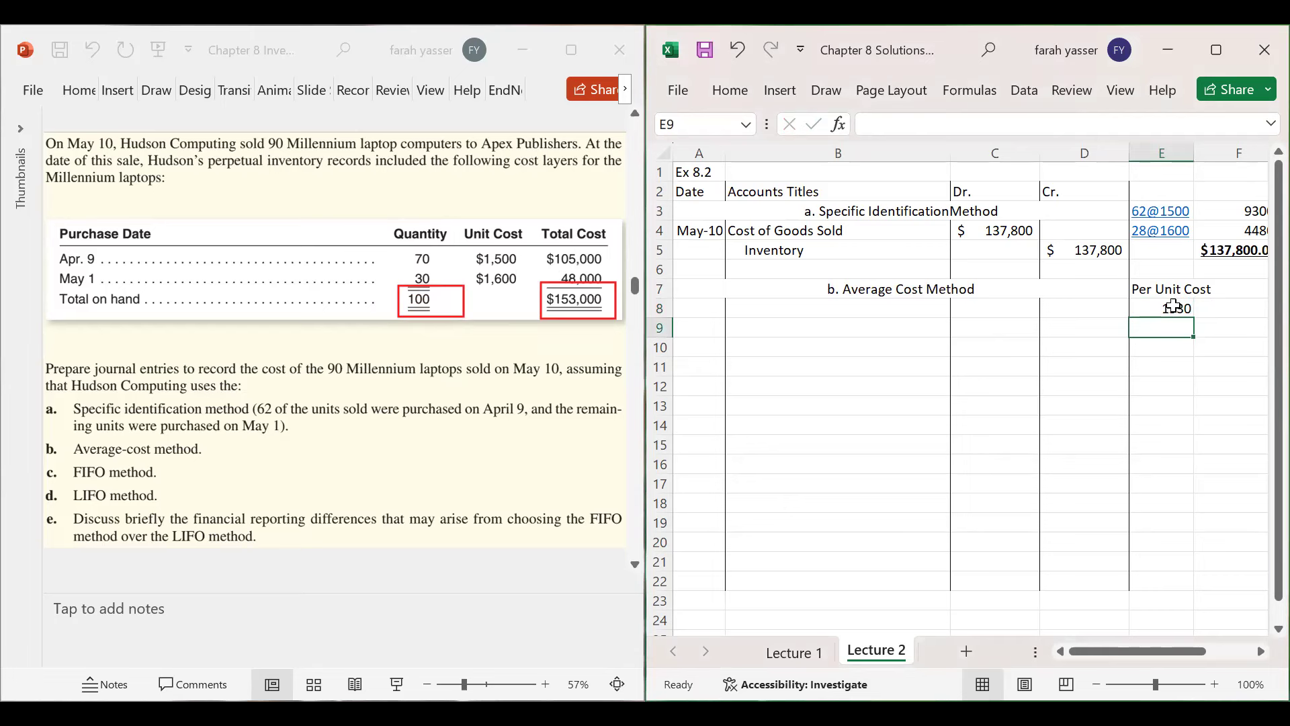
- Format E8 as Accounting with no decimals, showing $ 1,530
click(1172, 307)
click(729, 94)
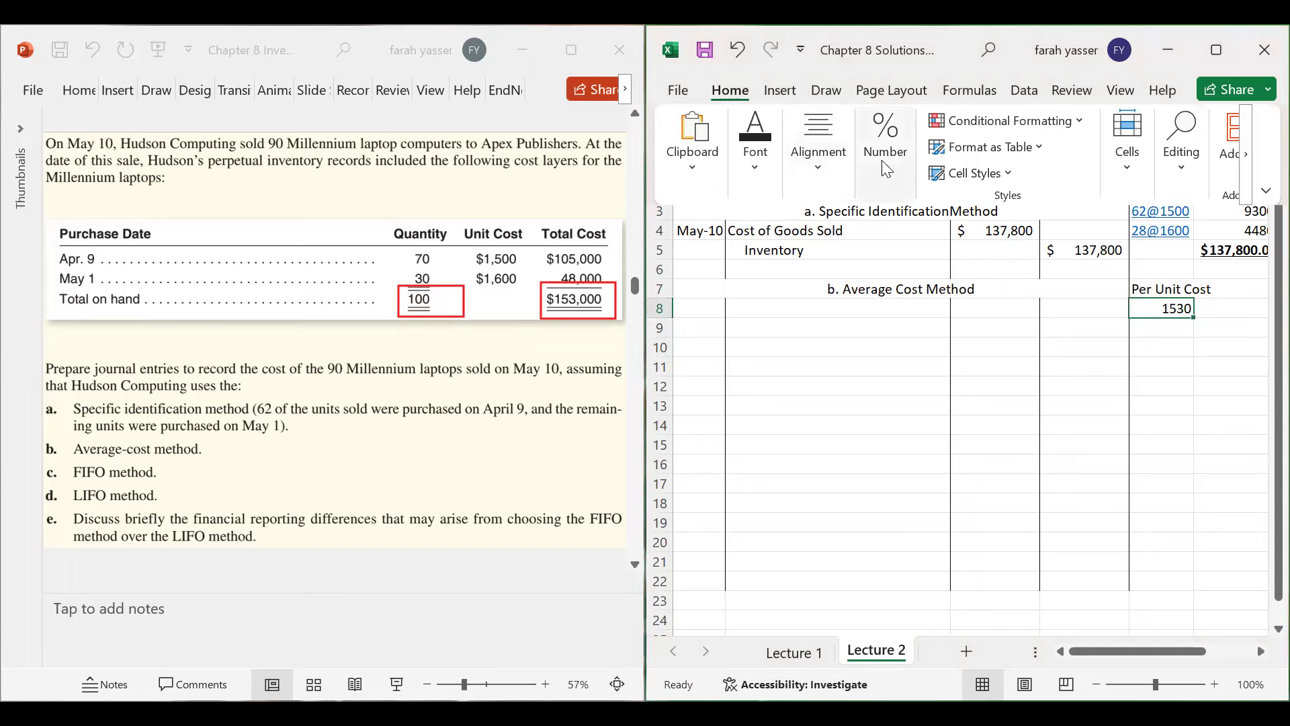
click(886, 164)
click(873, 257)
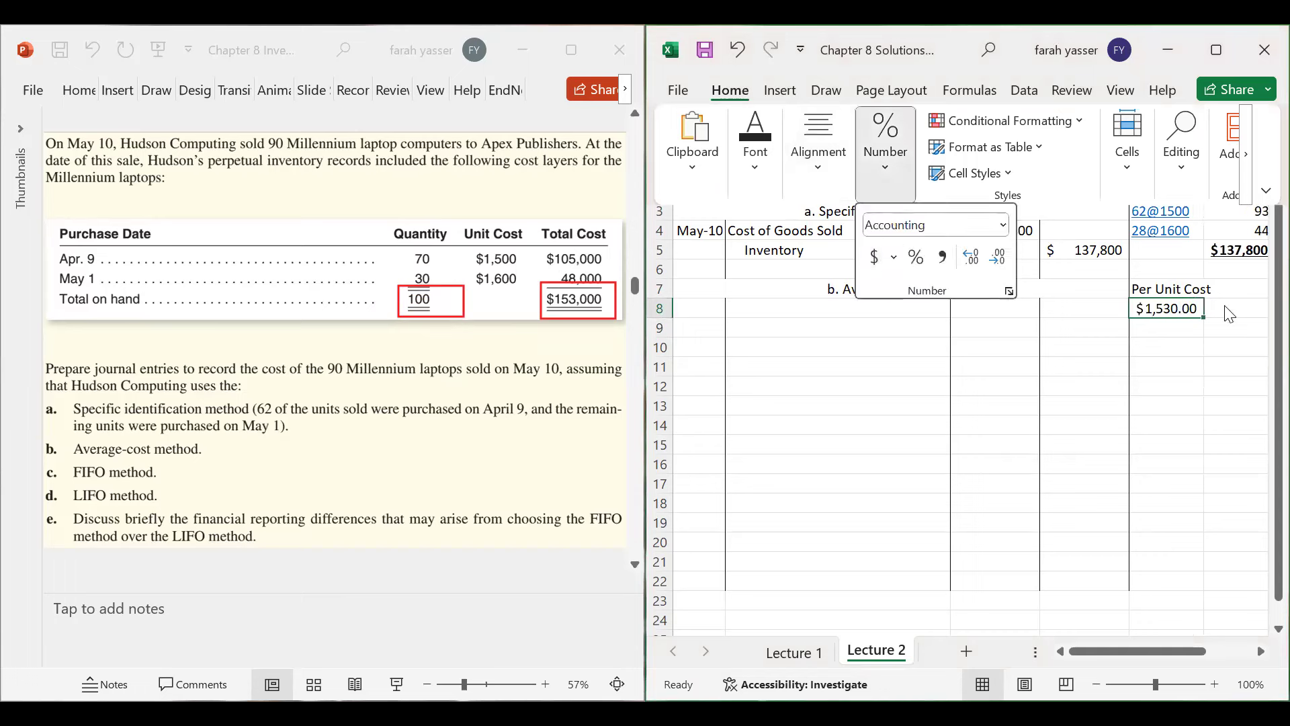
click(1229, 313)
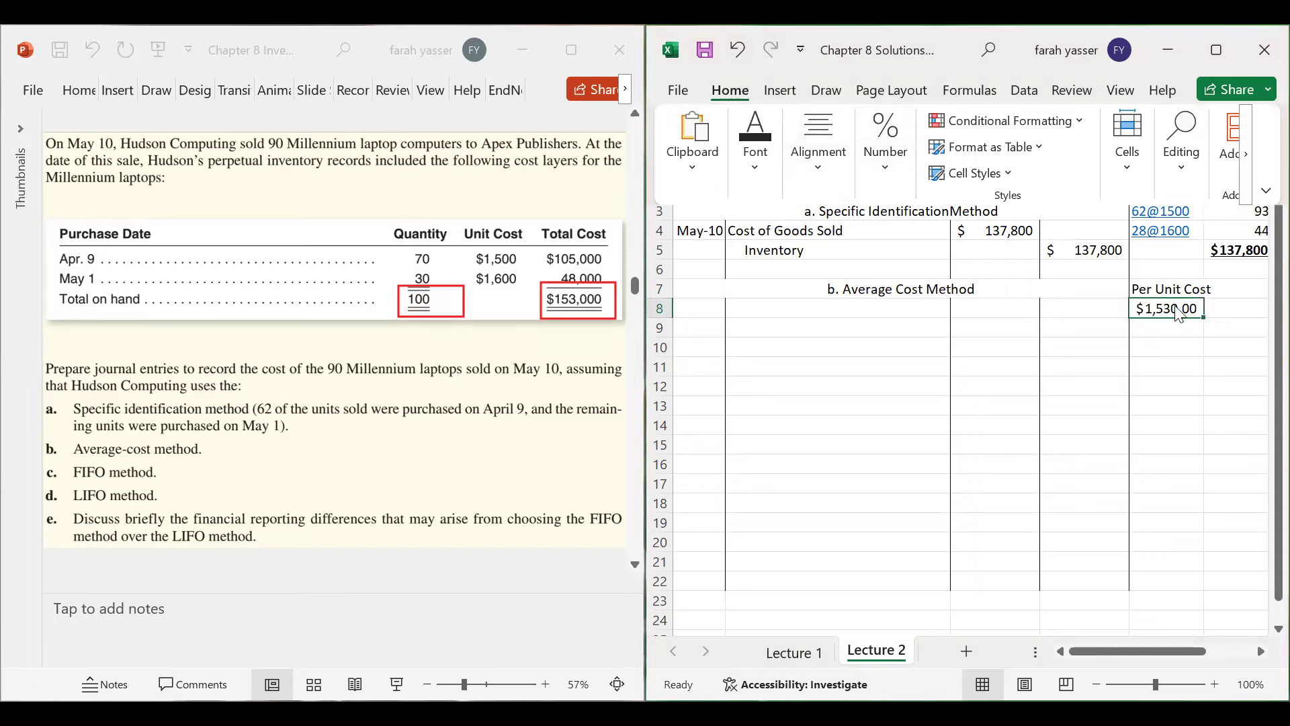
click(876, 169)
double_click(998, 259)
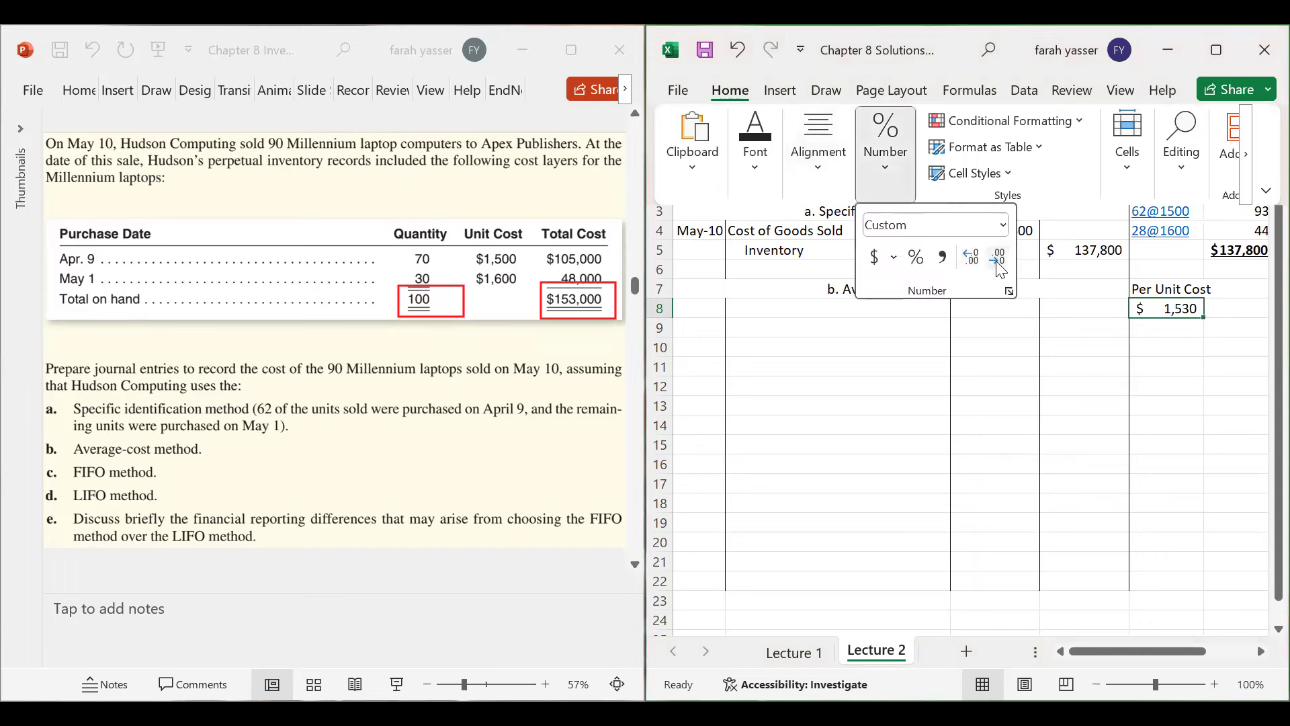
click(1233, 313)
- Type 'per unit' in F8 and narrow the Dr. and Cr. columns
click(1221, 307)
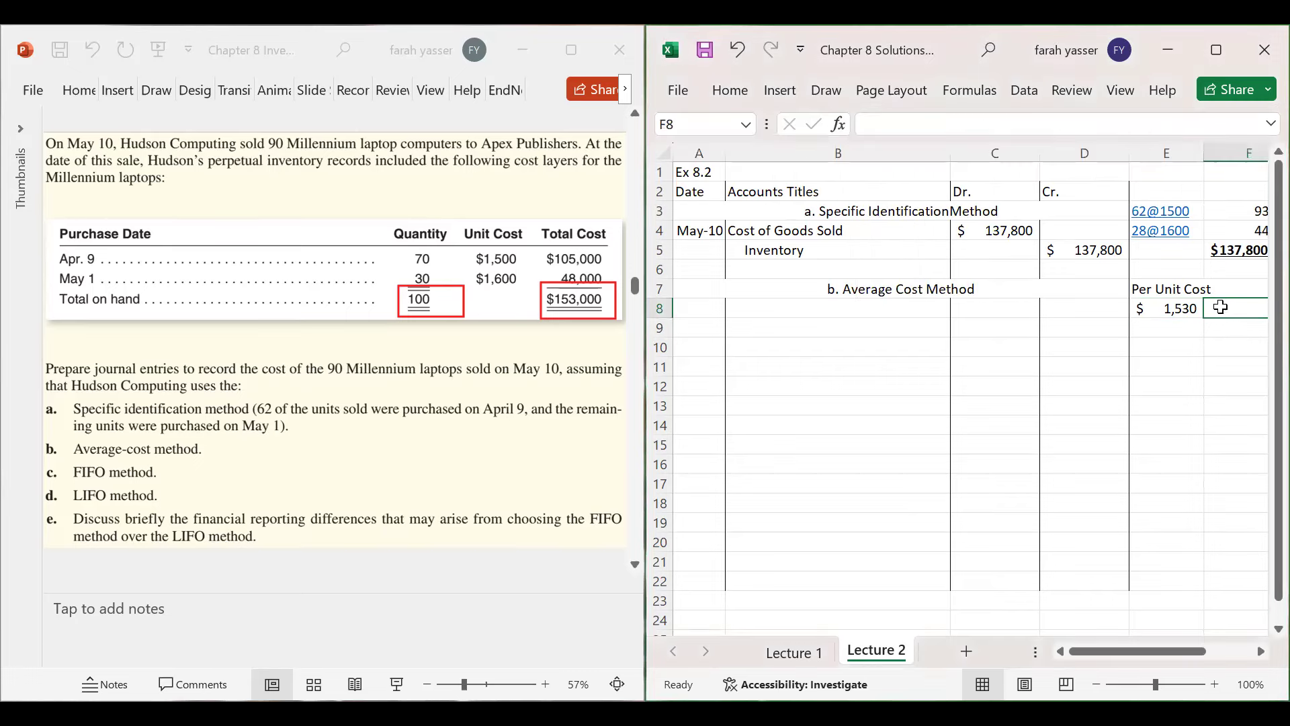
text(per unit)
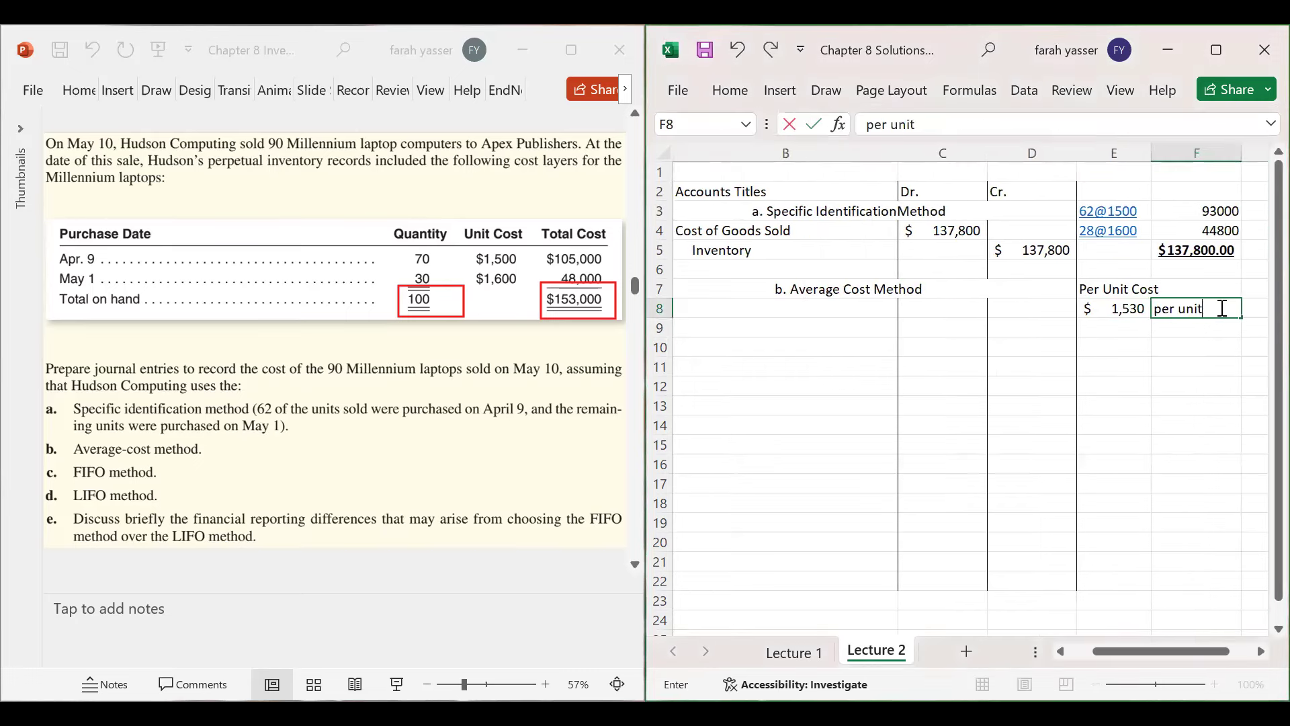
key(Return)
key(Left)
key(Left)
key(Left)
key(Left)
key(Left)
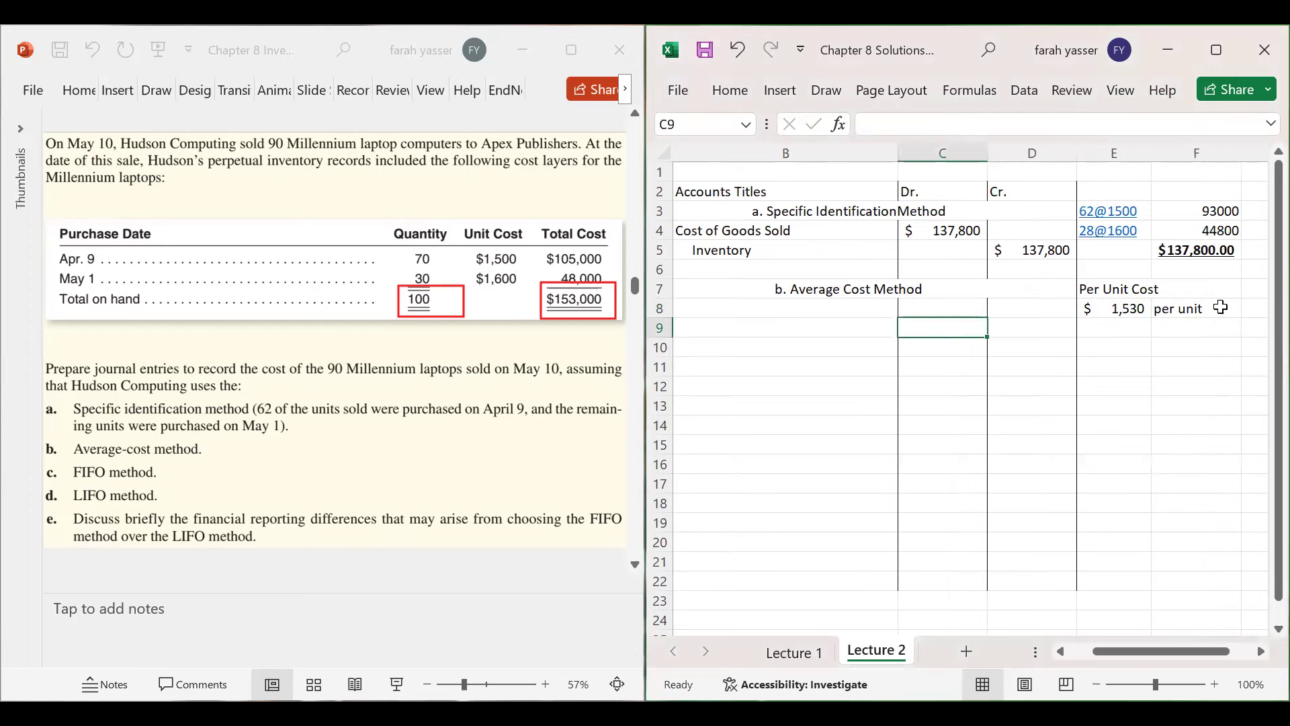
click(1221, 307)
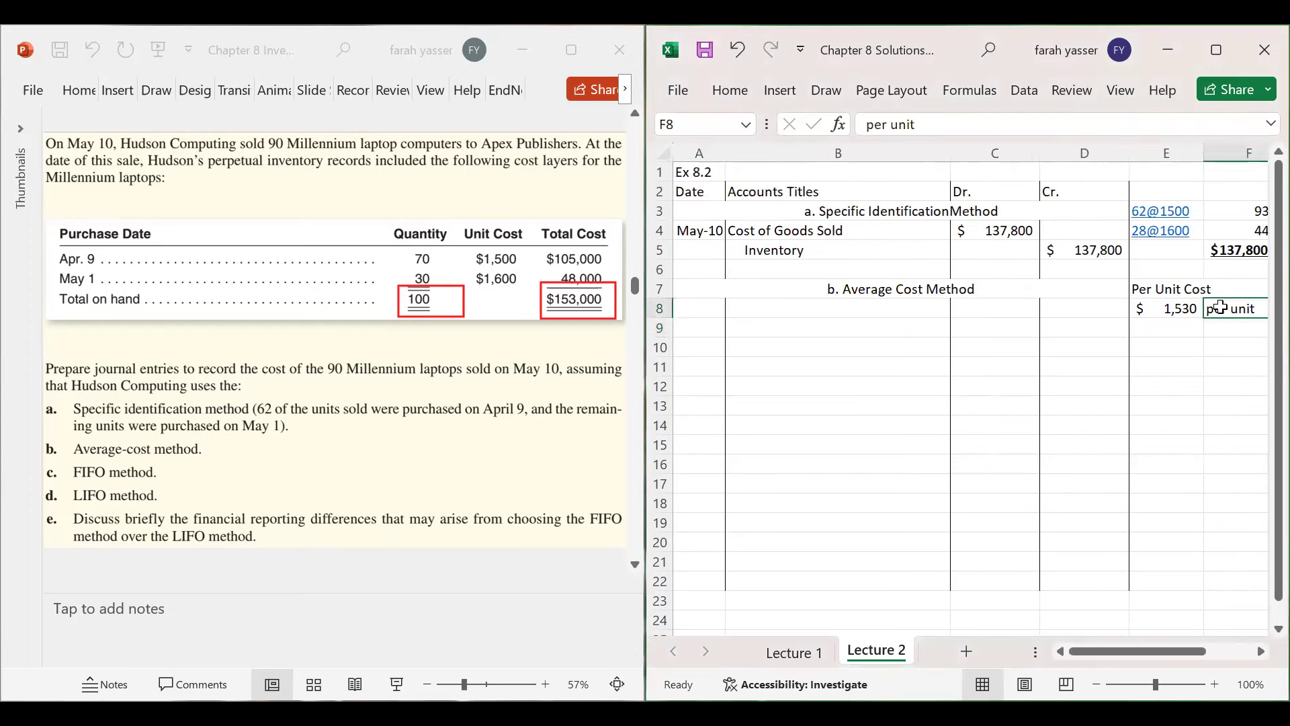
drag(1039, 156, 1028, 157)
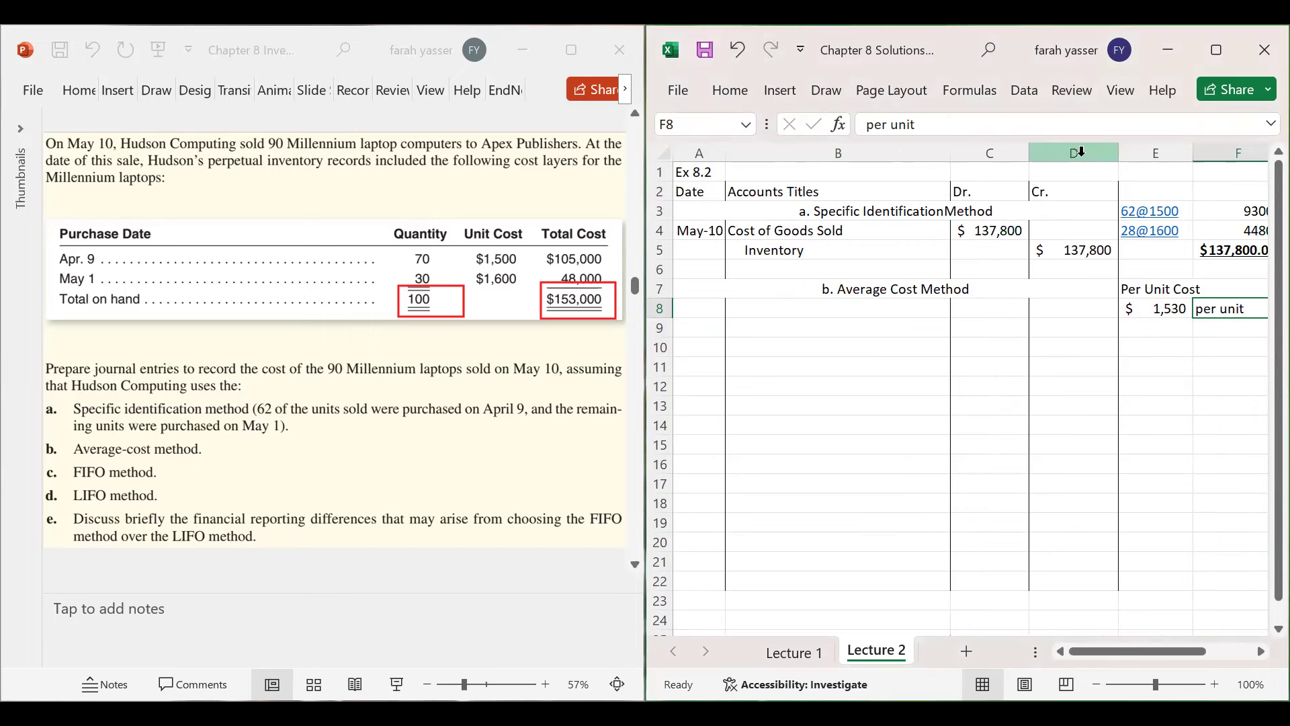
drag(1119, 153, 1107, 153)
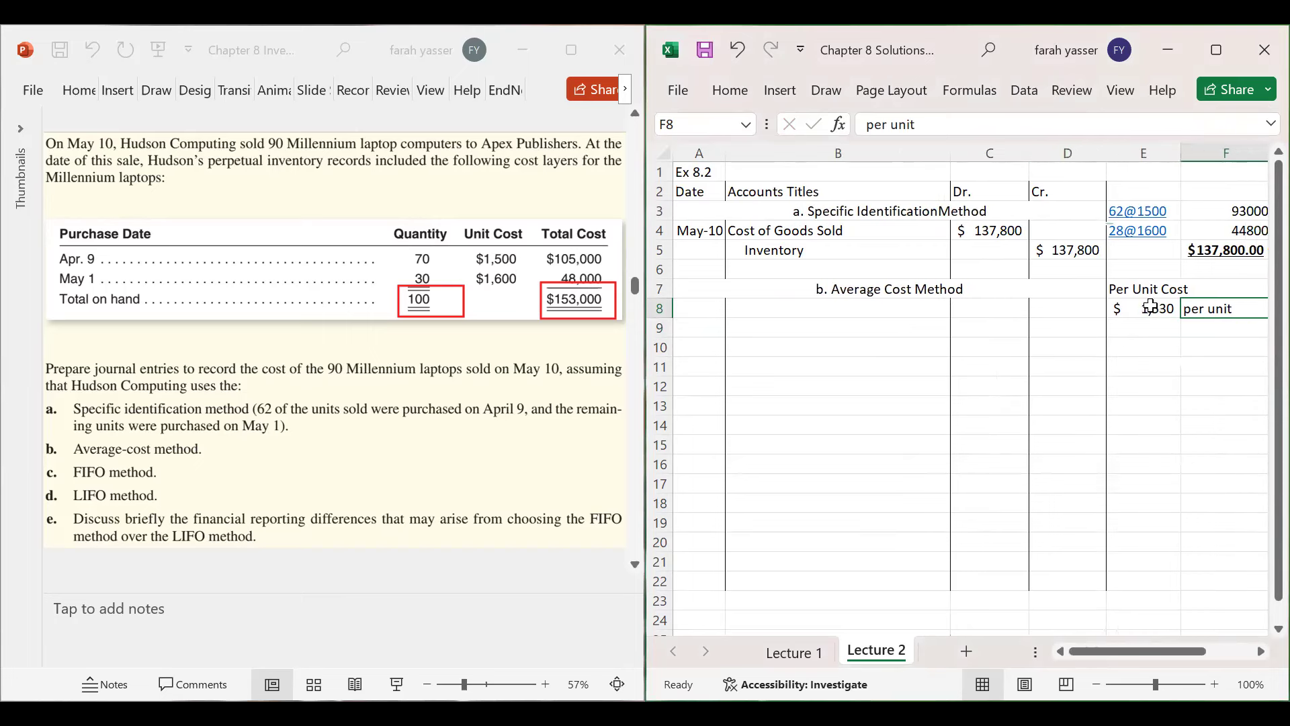
click(1150, 326)
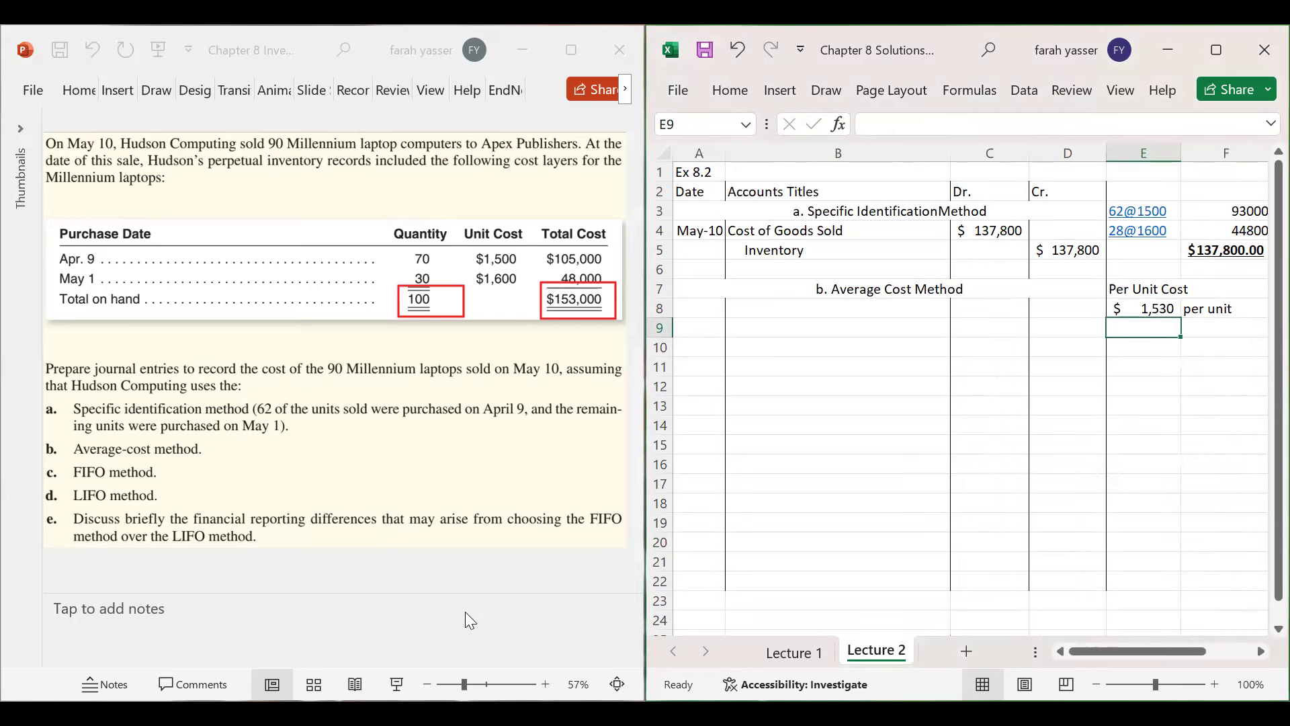
- Box the 90 Millennium quantity sold in red on the slide
click(320, 356)
drag(316, 352, 379, 382)
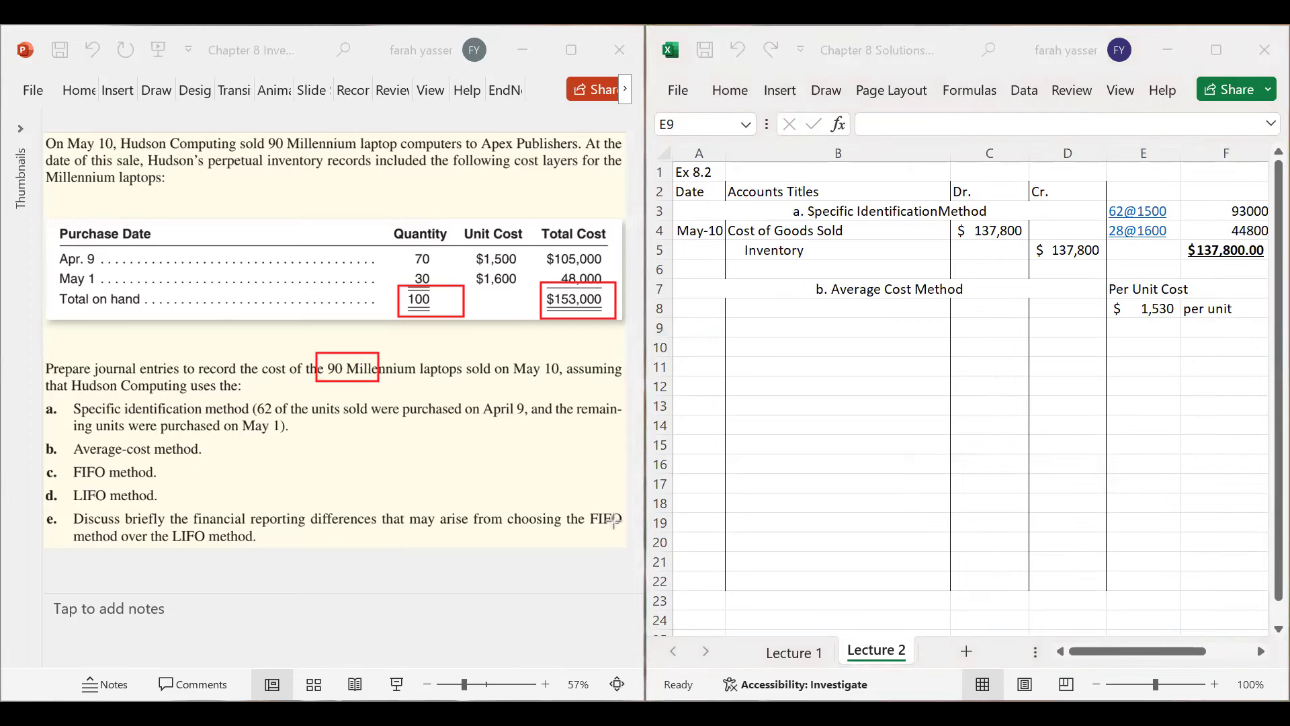
click(1157, 330)
- Enter =90*1530 in E9 for the cost of the 90 laptops sold
click(1203, 329)
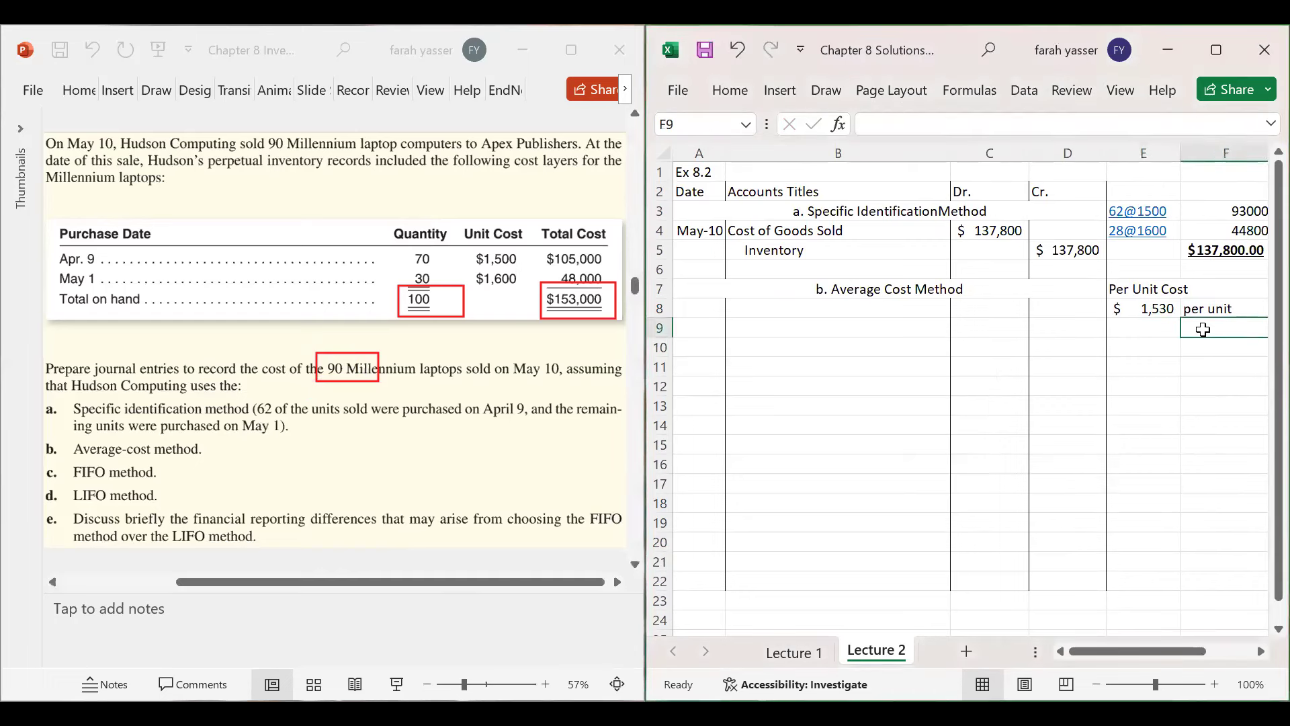
click(1151, 329)
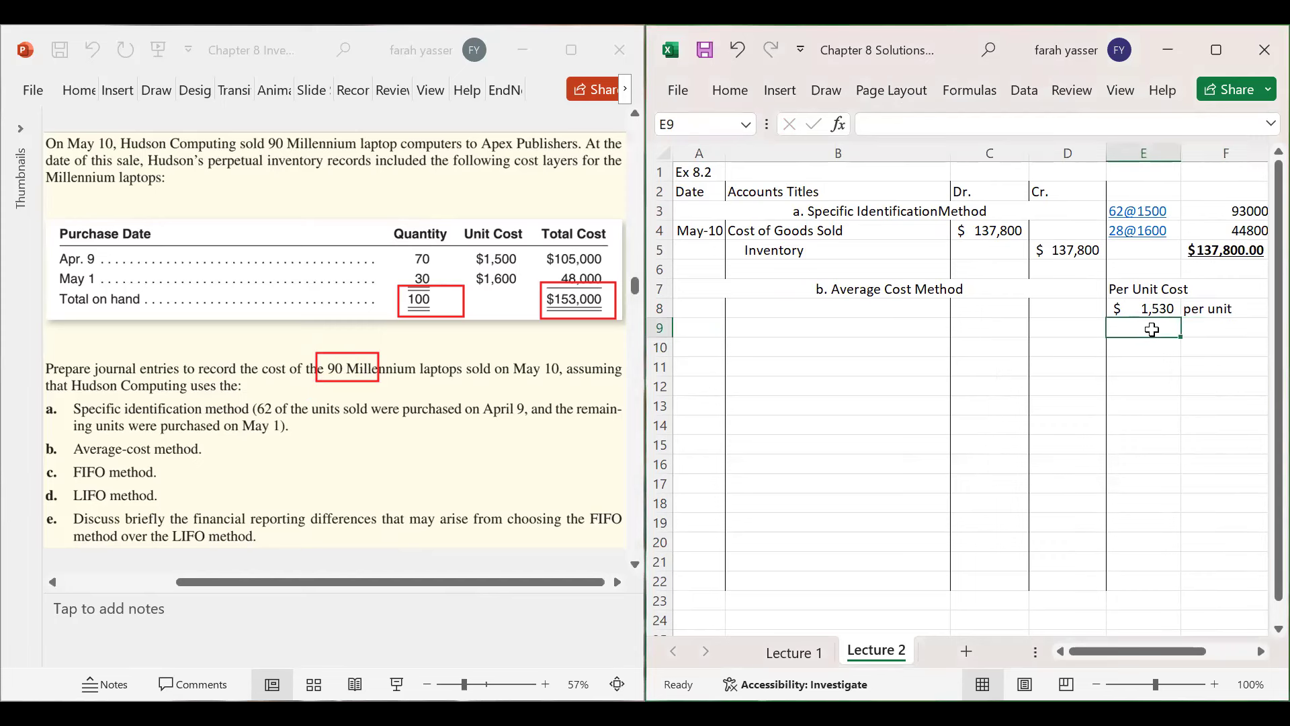
text(=90*)
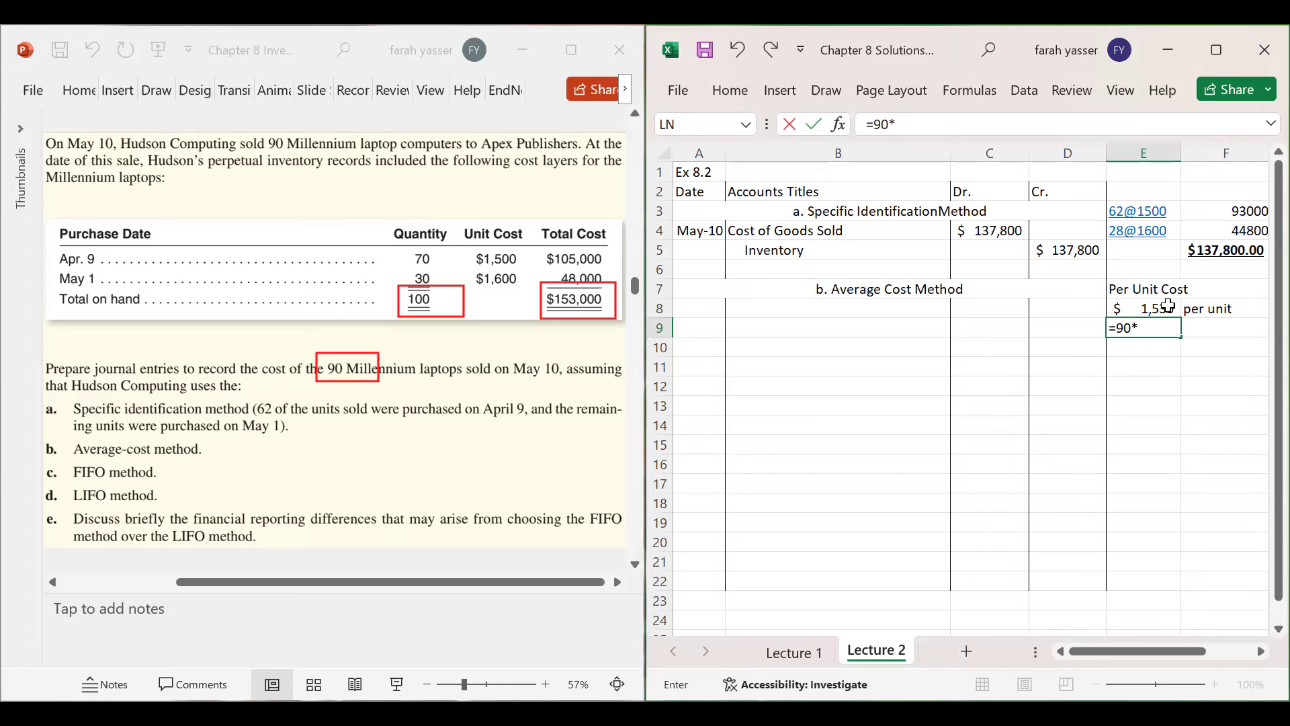
text(1530)
key(Return)
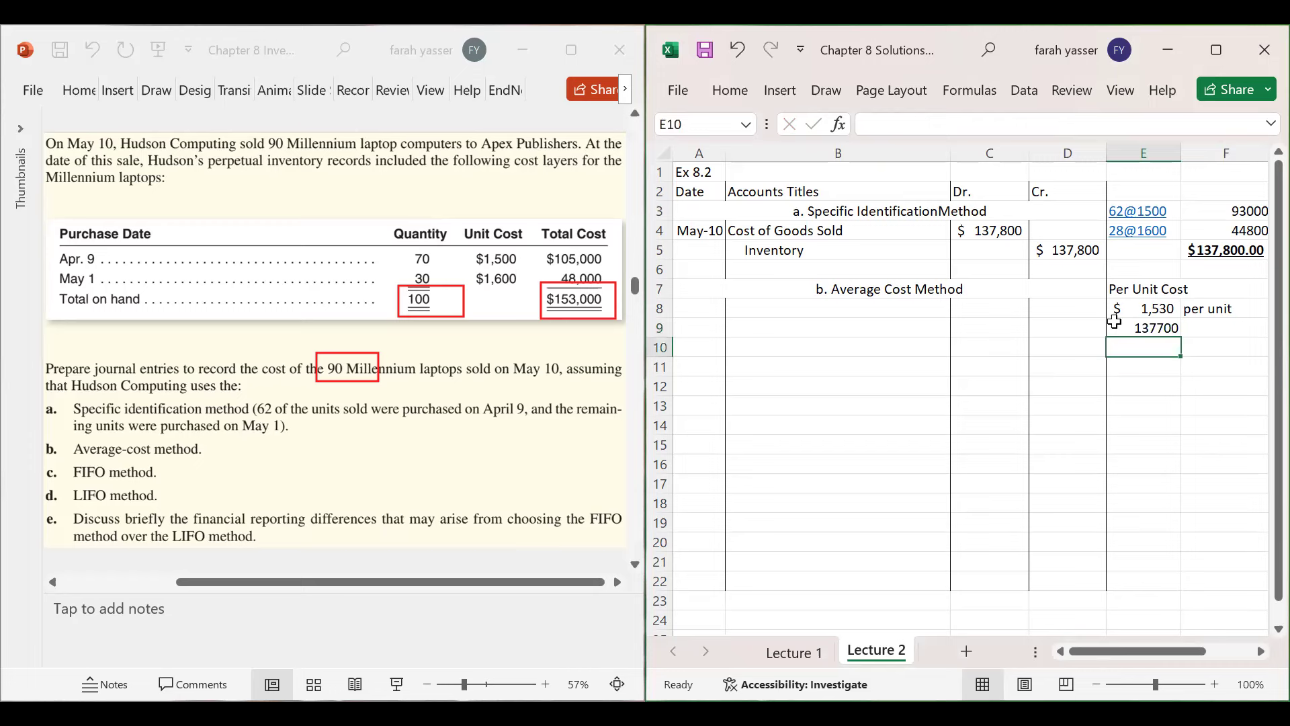
- Format E9 as Accounting with no decimals, showing $ 137,700
click(1115, 323)
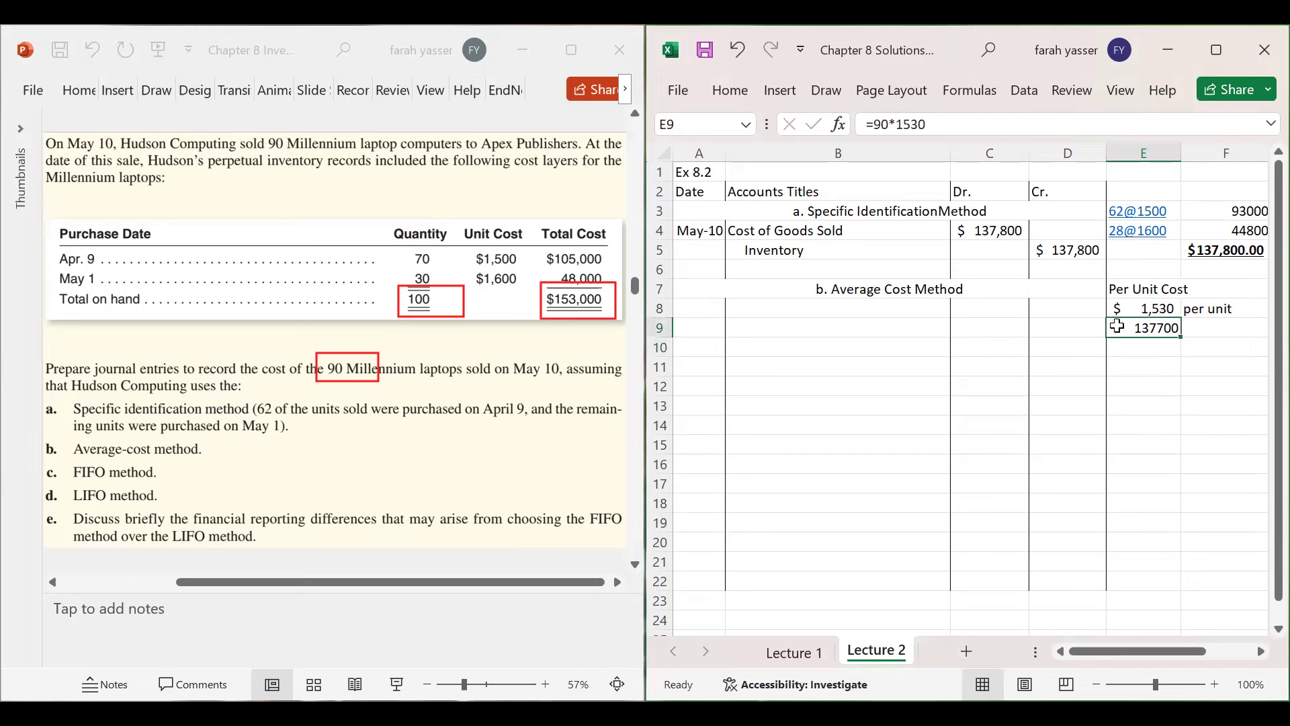
click(731, 91)
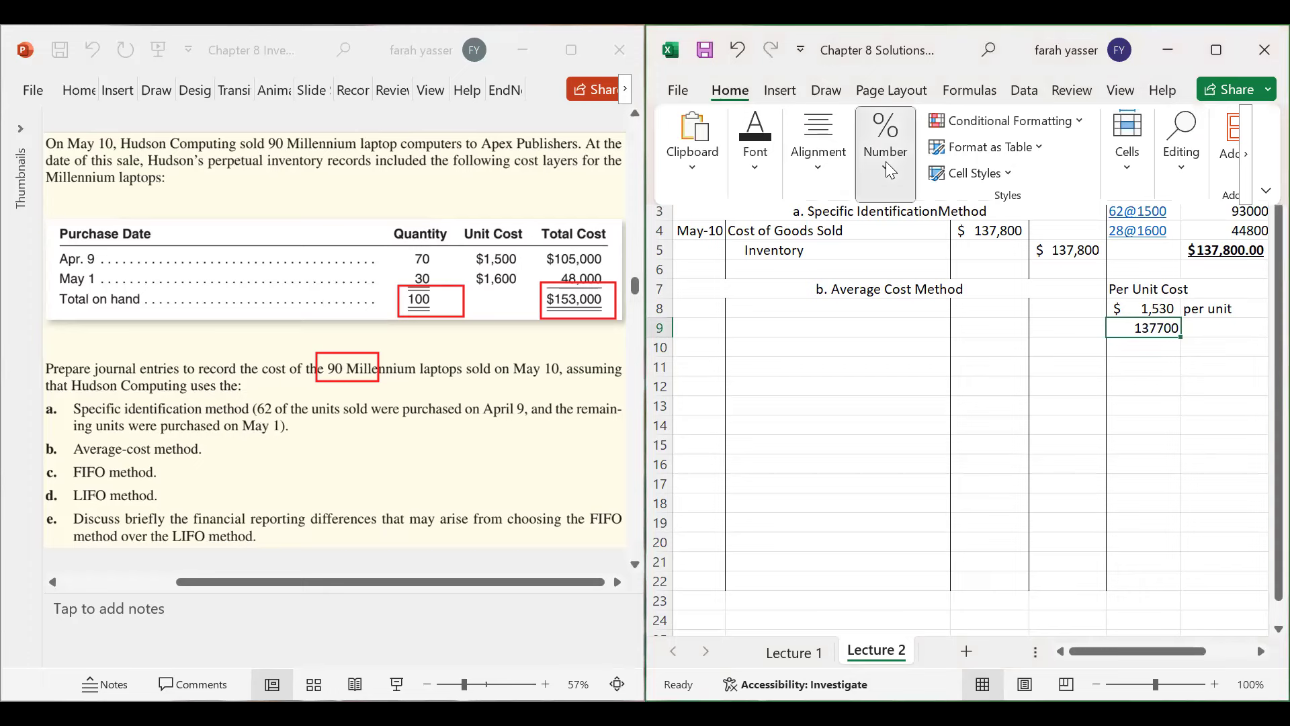
click(887, 168)
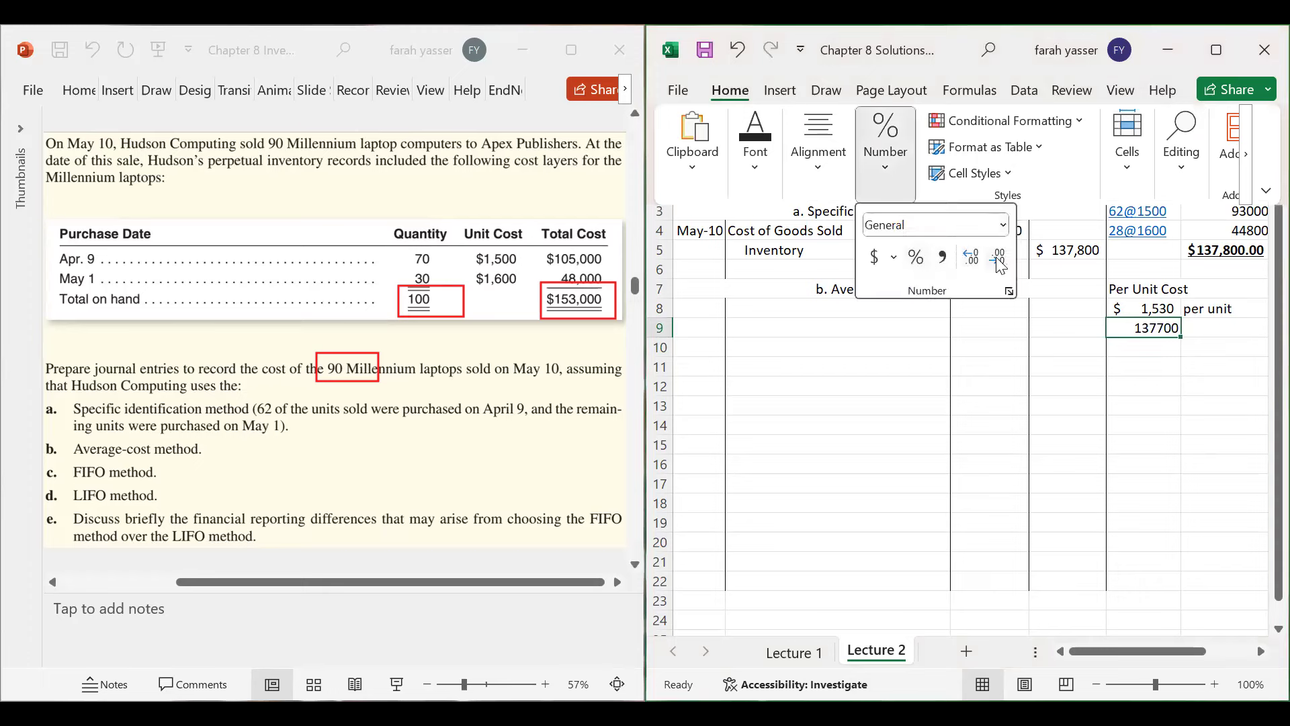
click(874, 256)
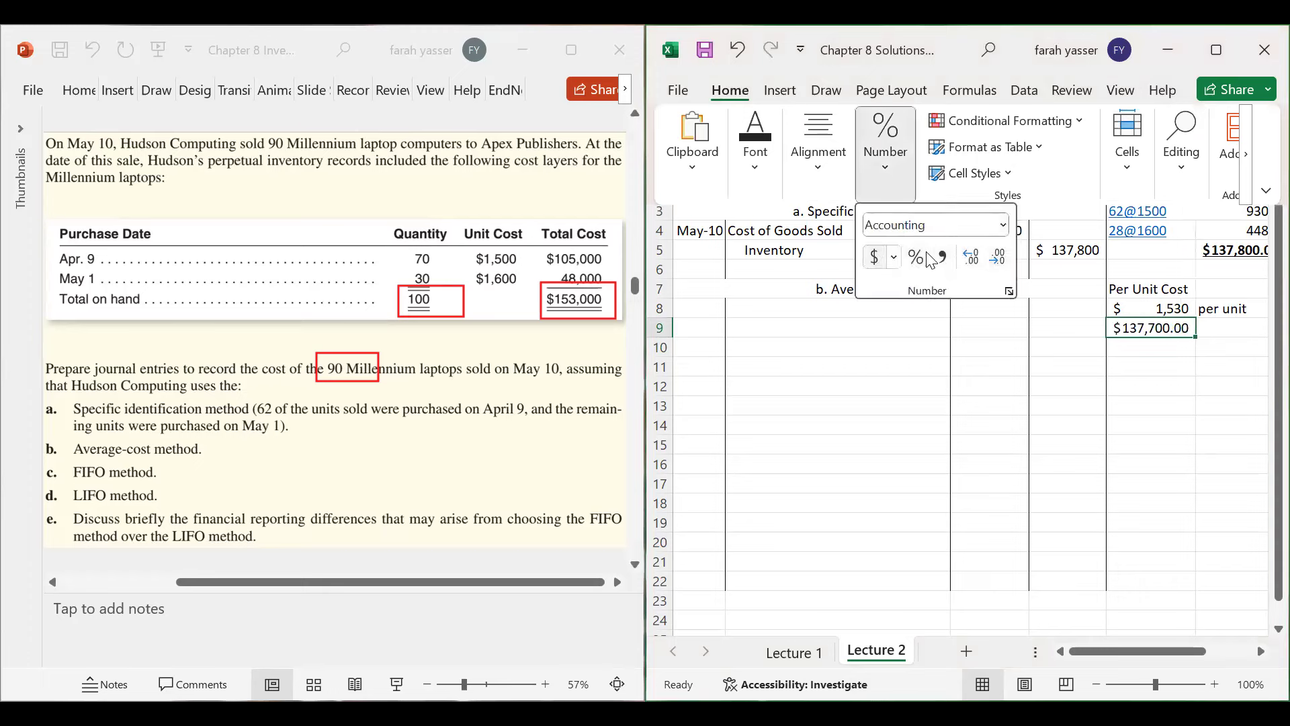
click(996, 257)
click(997, 256)
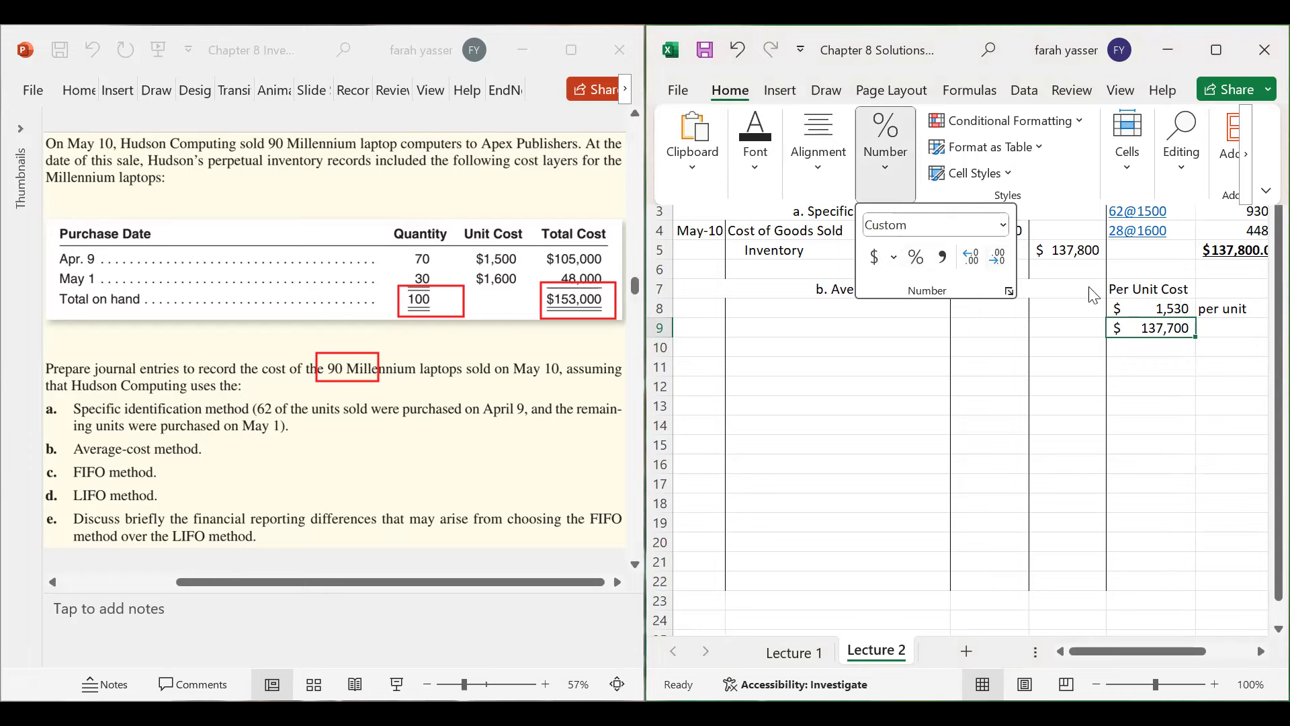
click(1185, 365)
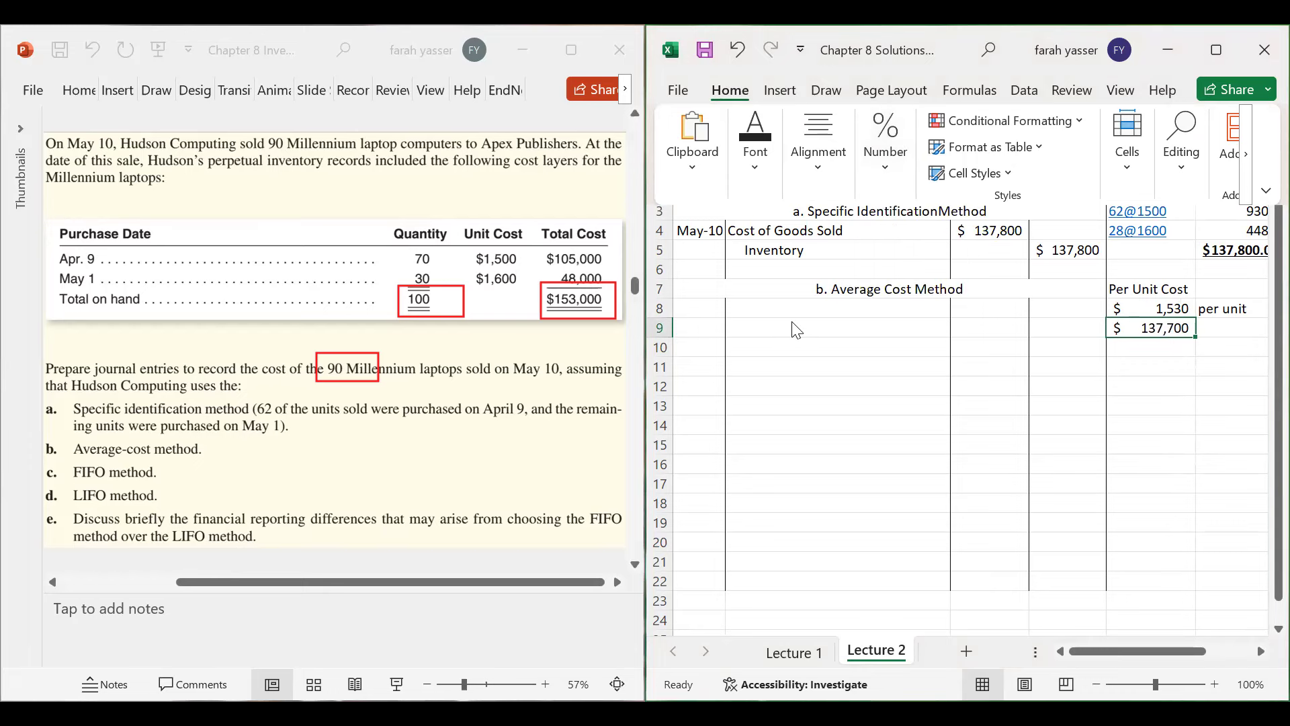
- Enter the date May 10 in A8 and Cost of Goods Sold in B8
click(704, 312)
click(704, 312)
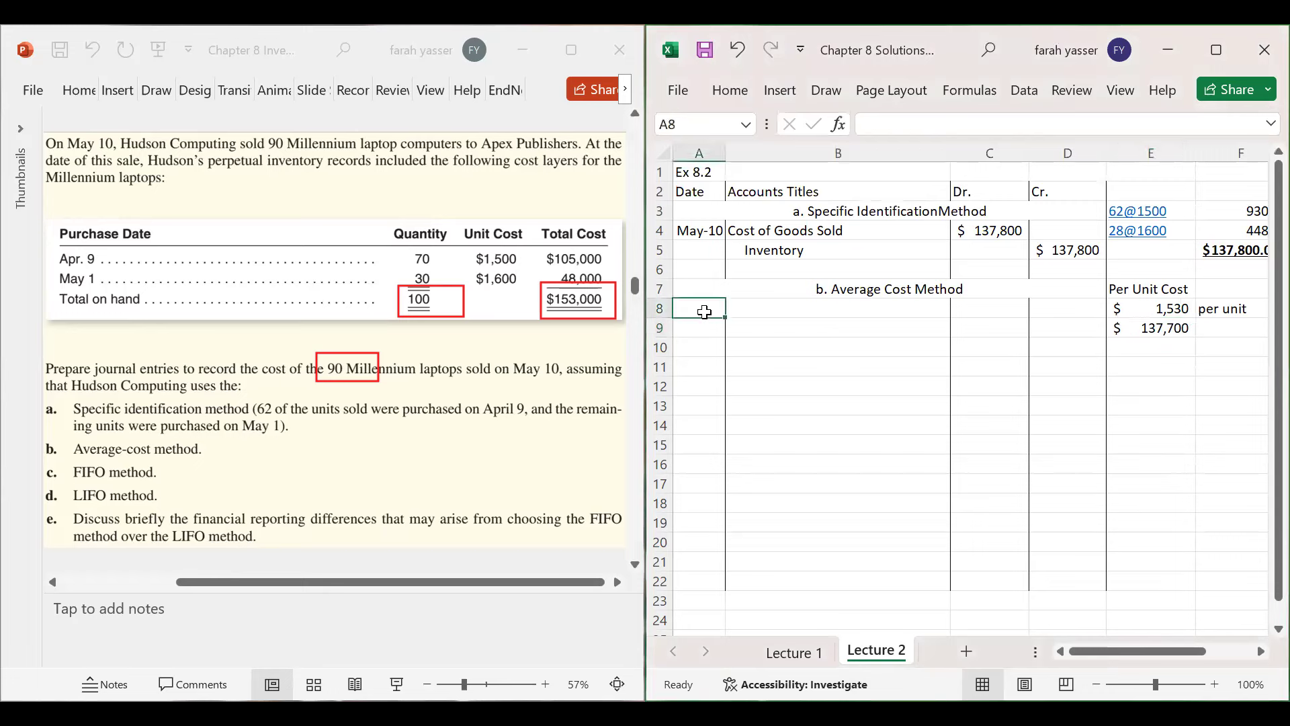
text(May)
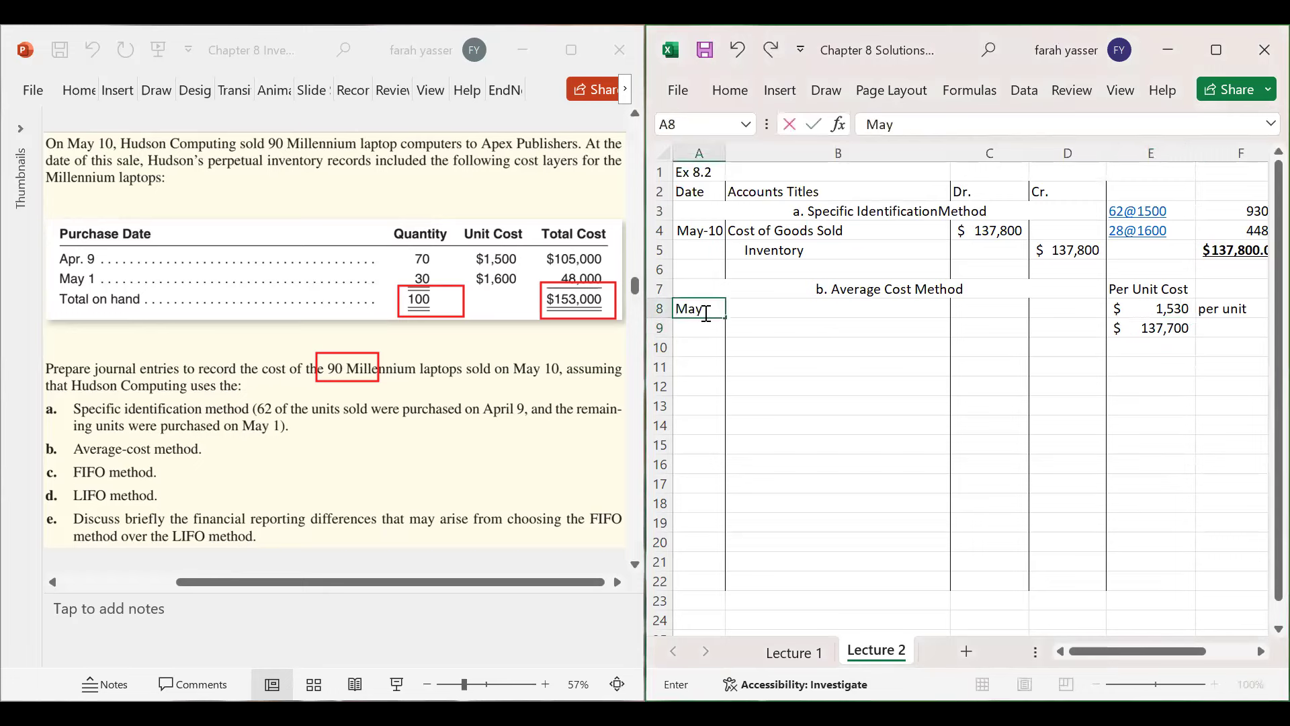
text( 10)
key(Return)
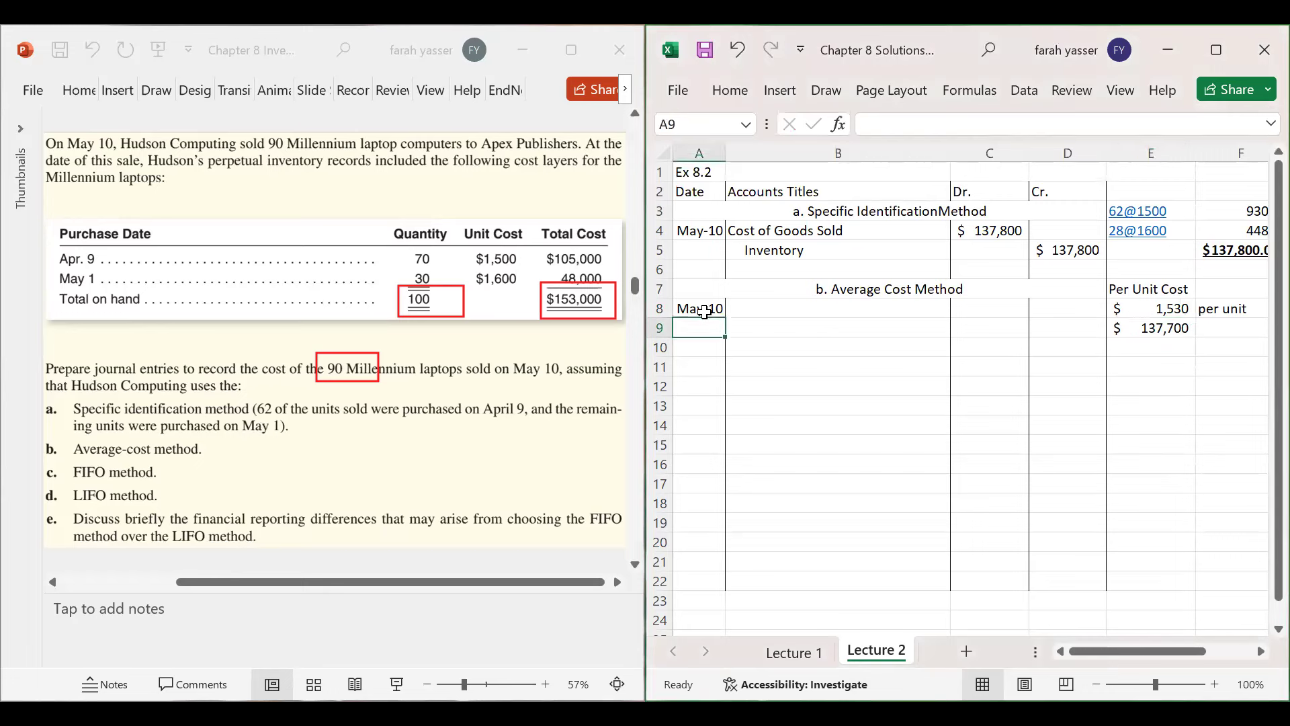
key(Up)
key(Right)
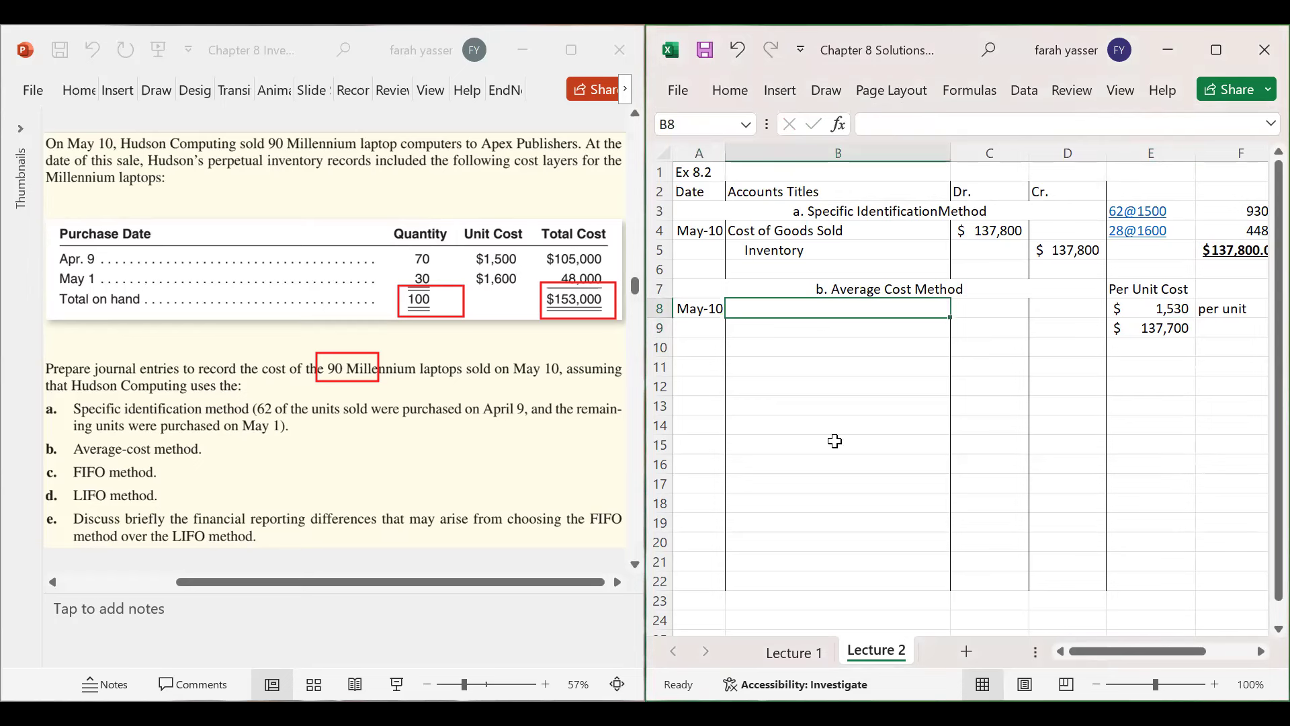
text(Cost of g)
key(BackSpace)
text(Goods )
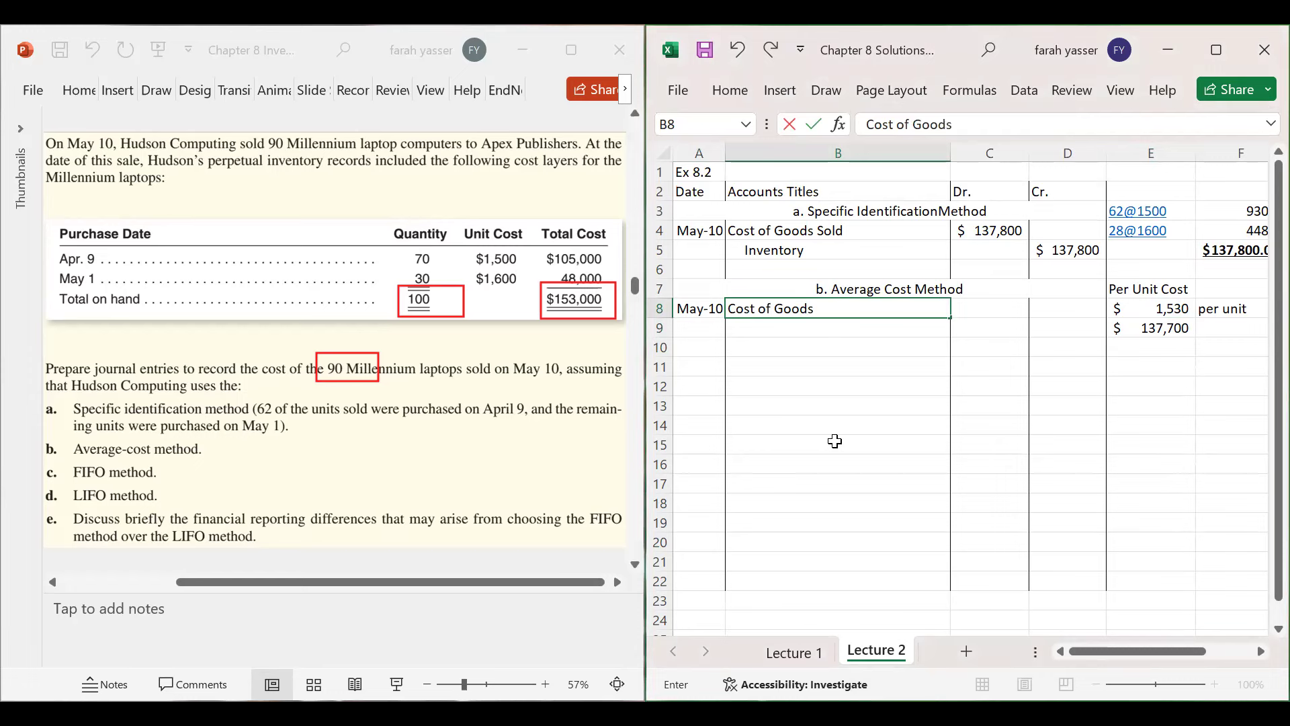
text(Sold)
key(Return)
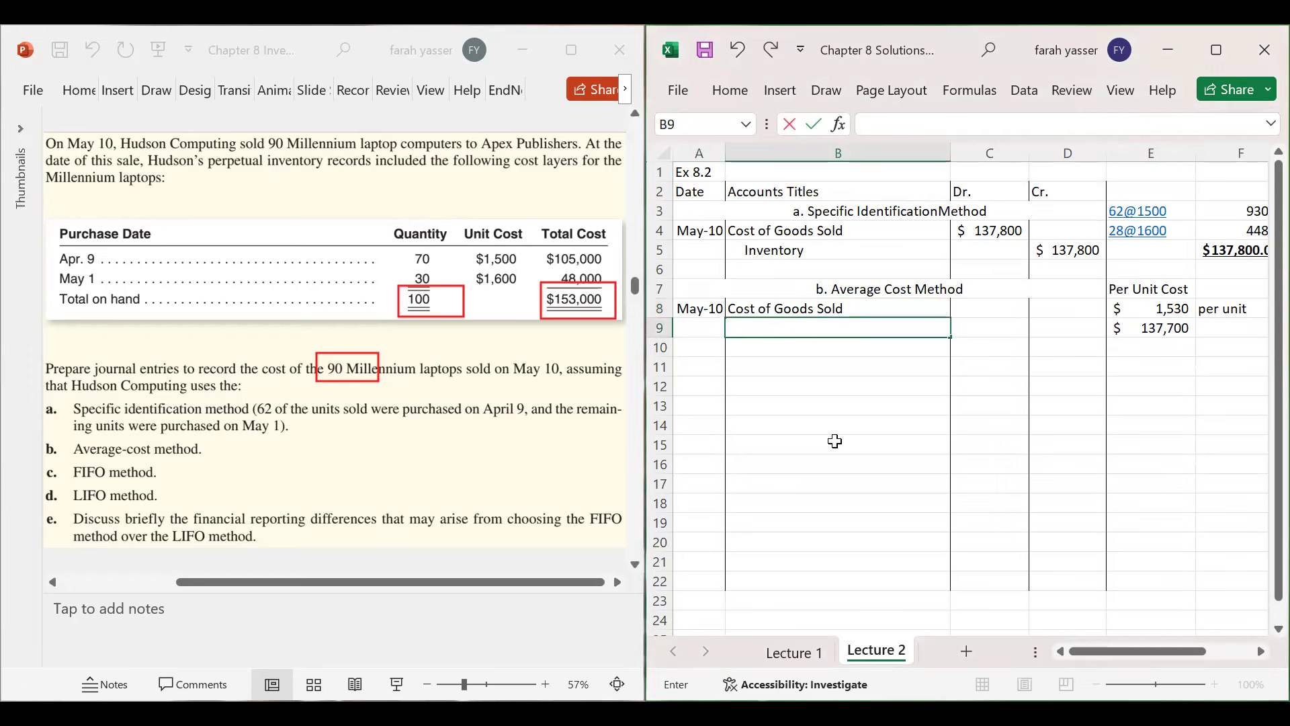
- Add Inventory in B9 with $137,700 in C9
text(Inventory)
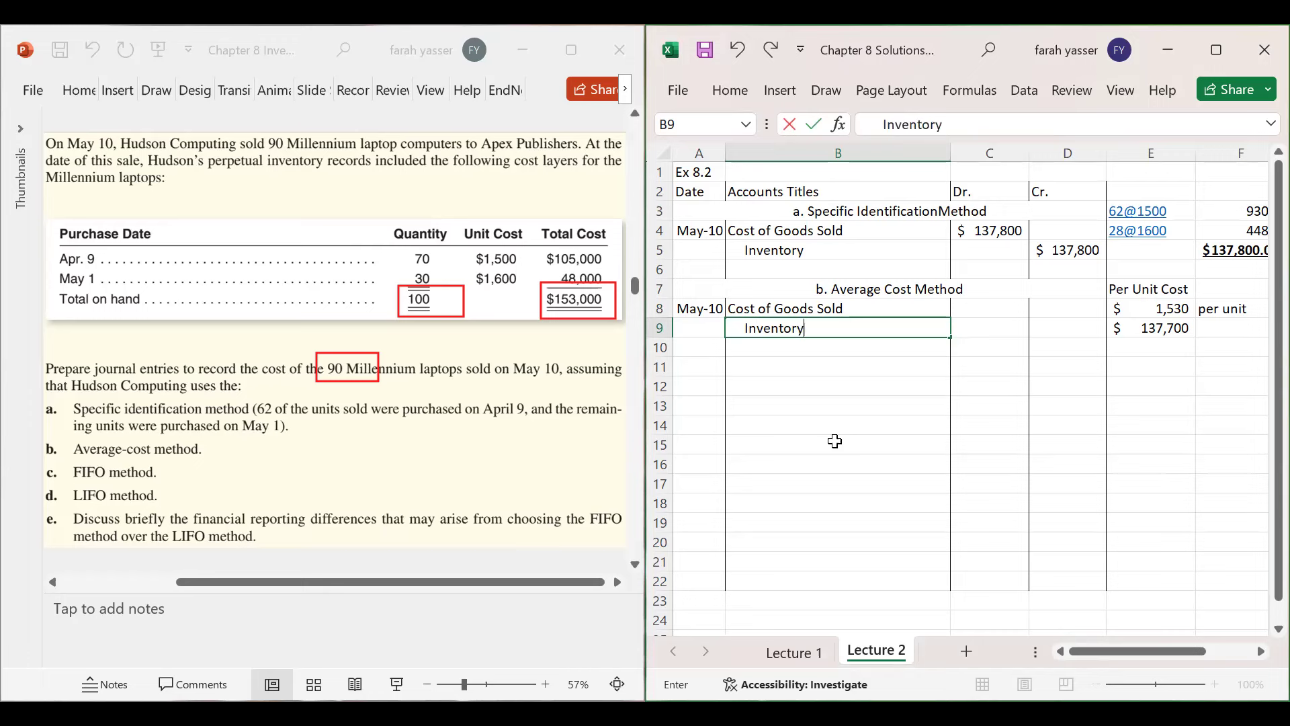
key(Tab)
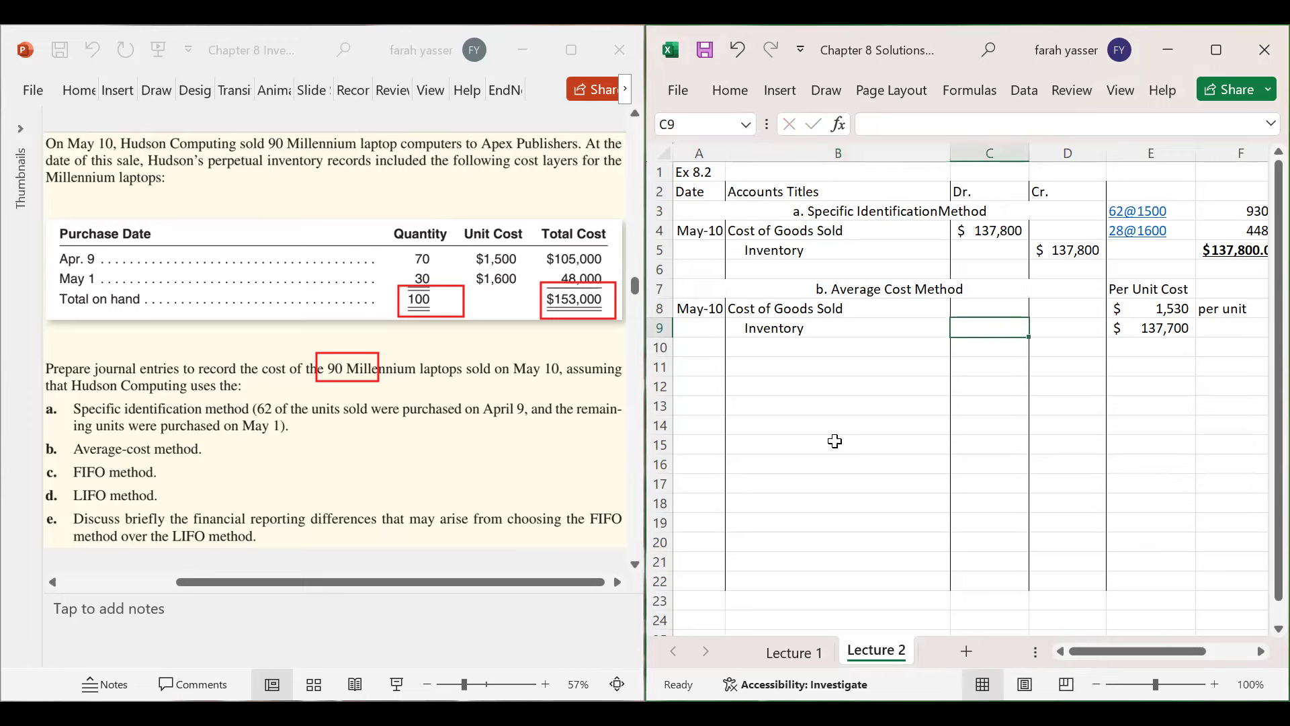
text($)
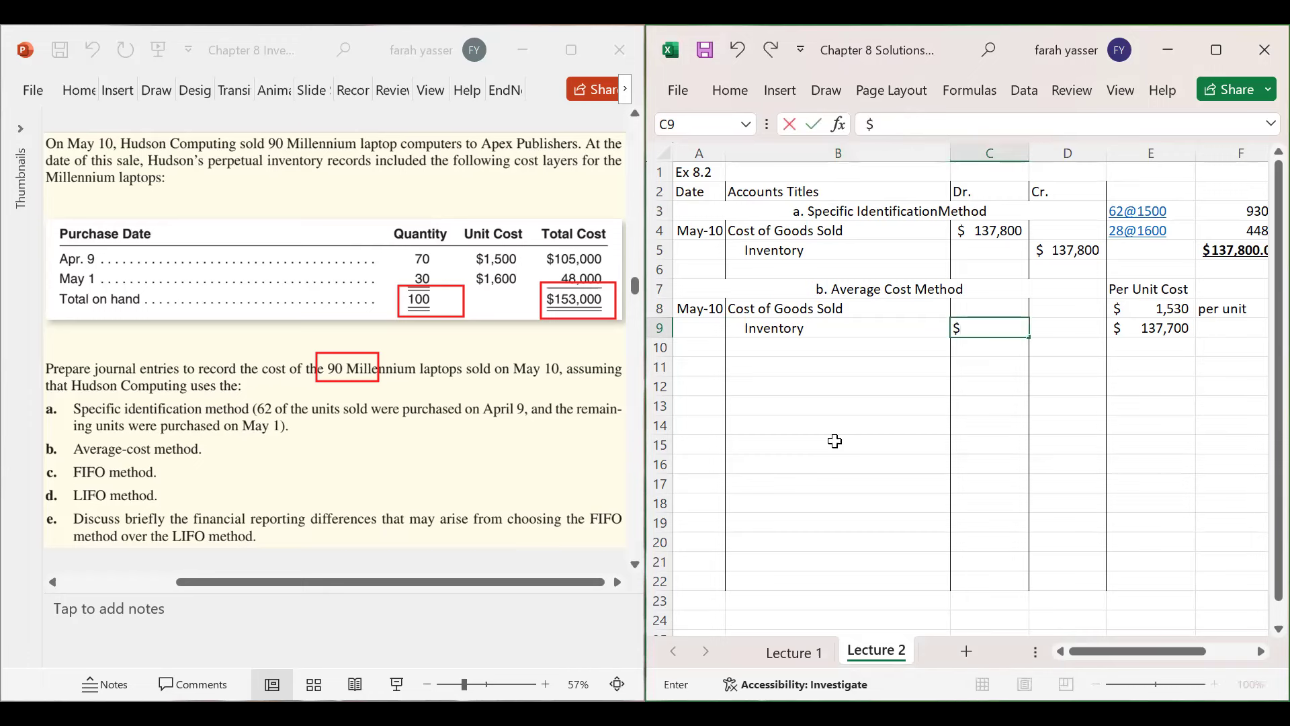
text(137,700)
key(Return)
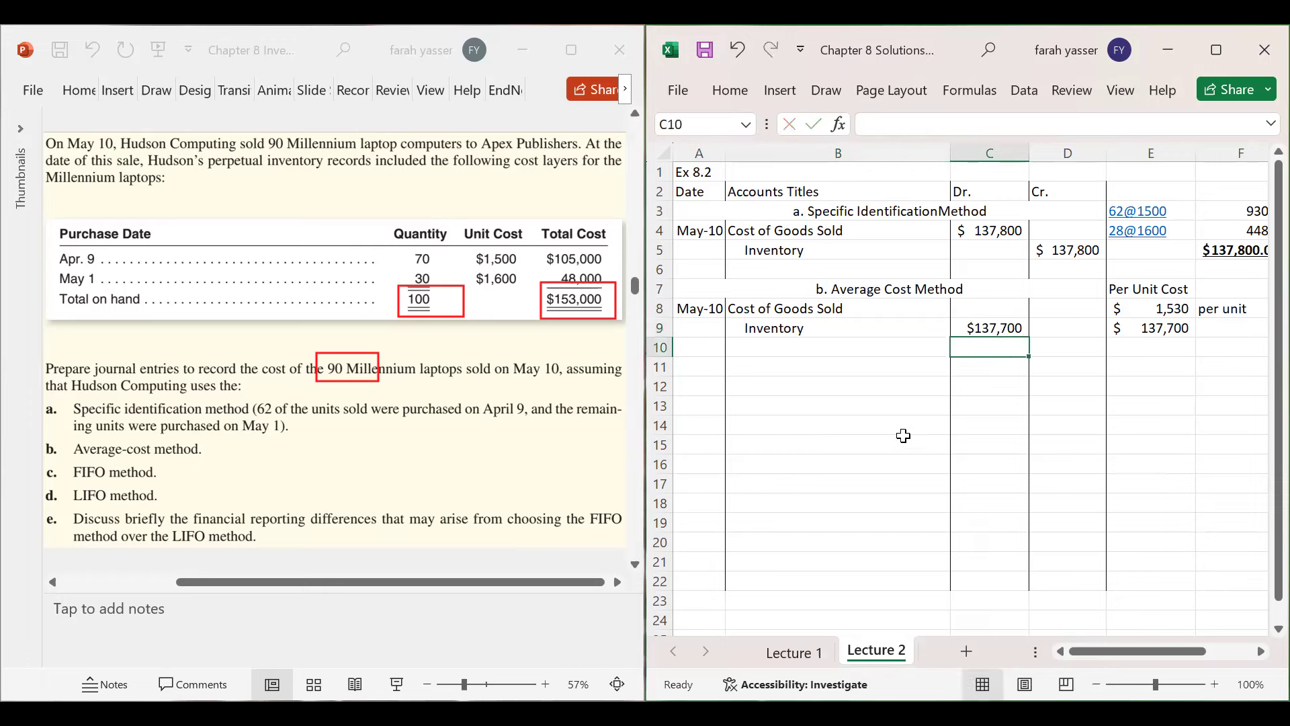
- Move $137,700 up to C8 as the debit and copy it to D9 as the Inventory credit
click(992, 325)
drag(991, 336, 991, 321)
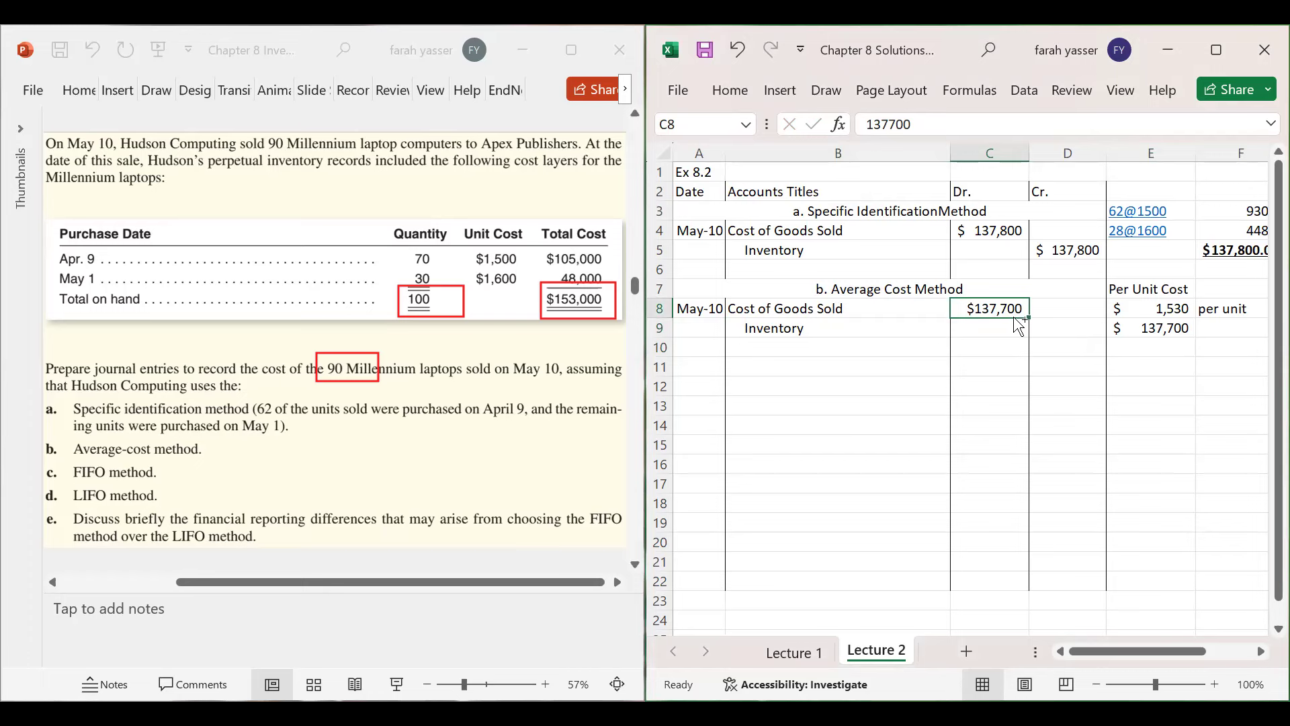
key(ctrl+c)
click(1050, 326)
key(Return)
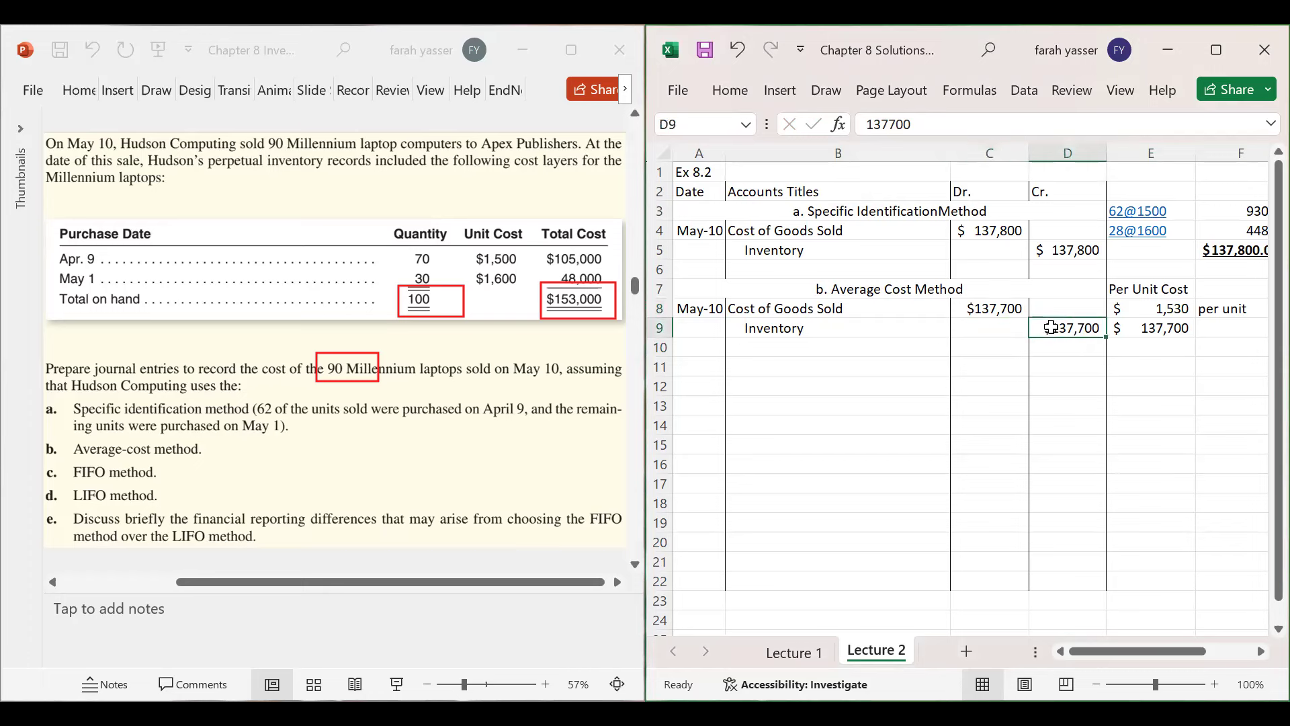
- Select A11:D11 for the next method heading
click(843, 365)
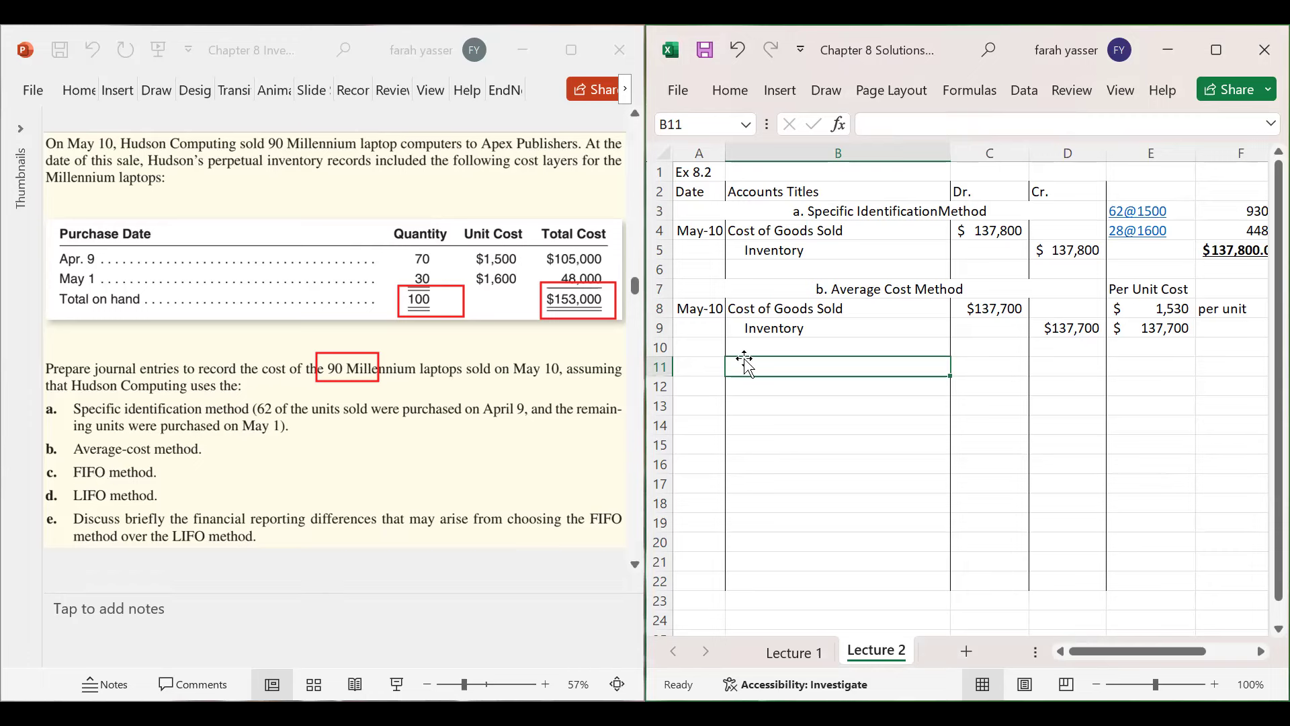
click(707, 363)
drag(707, 363, 1073, 366)
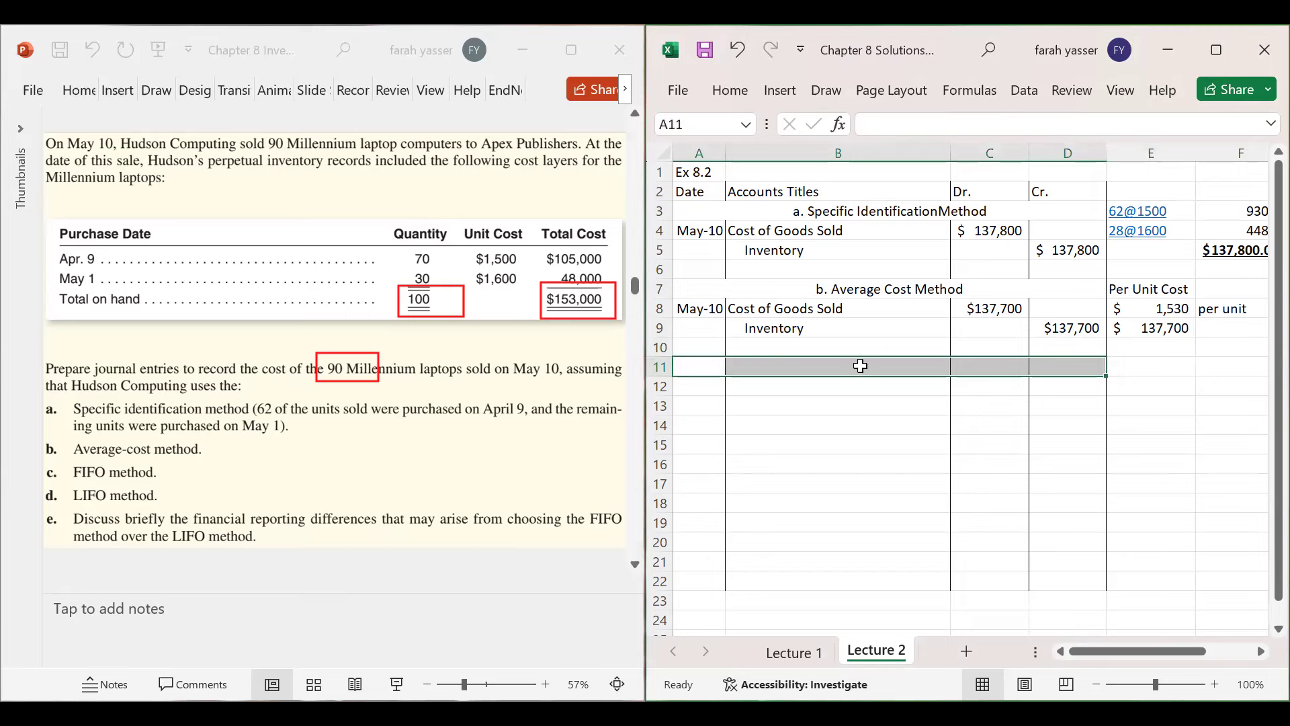
- Merge and centre A11:D11 with the heading 'c. FIFO'
right_click(859, 367)
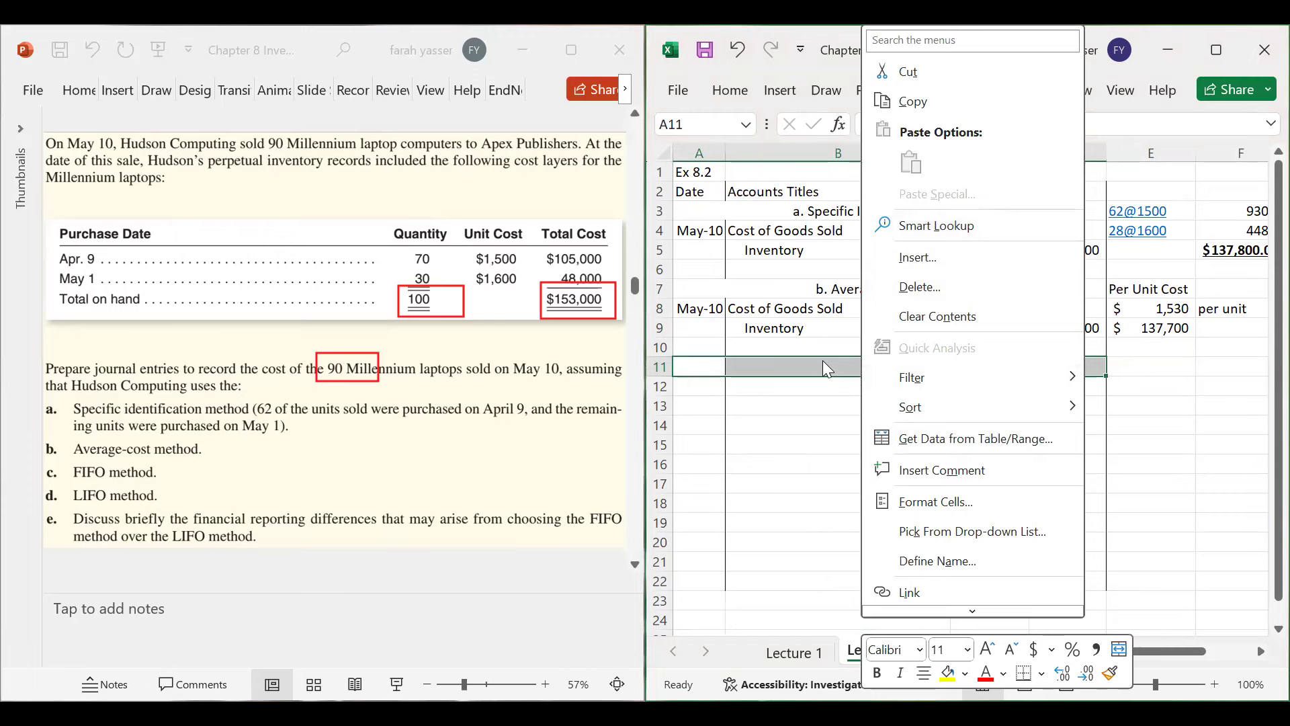
right_click(822, 362)
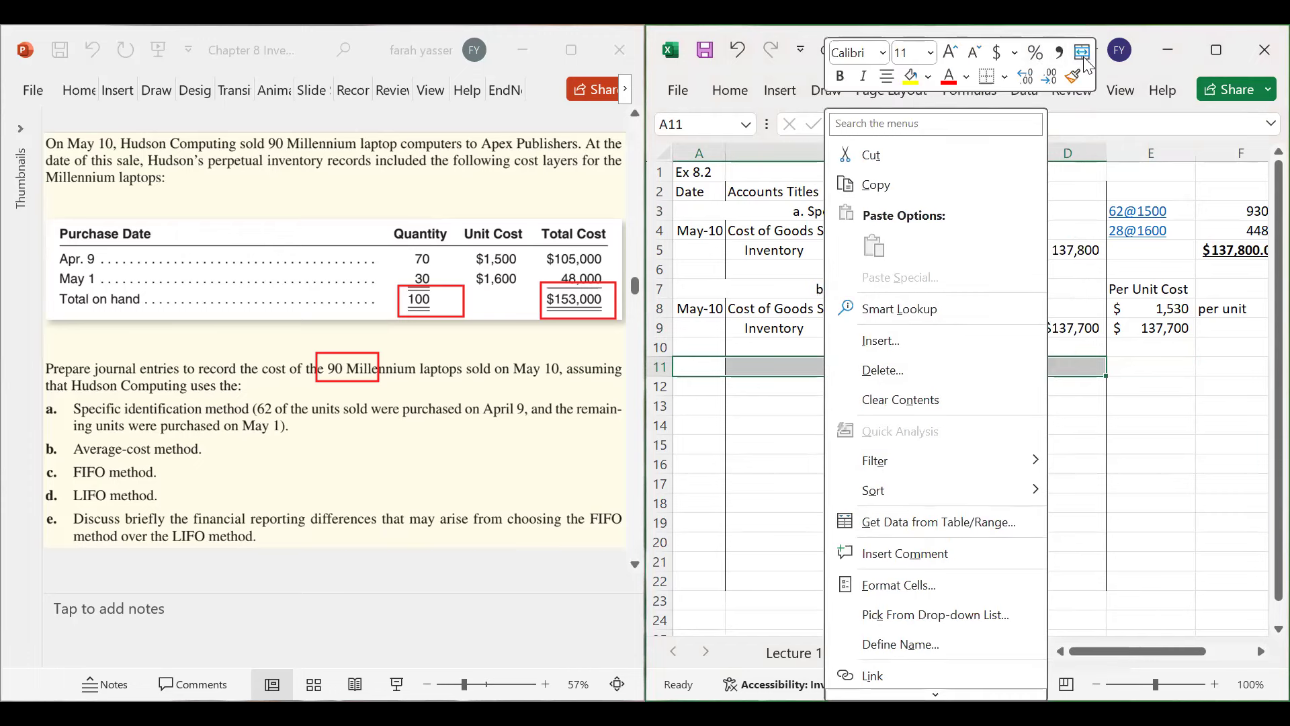
click(886, 364)
text(c.)
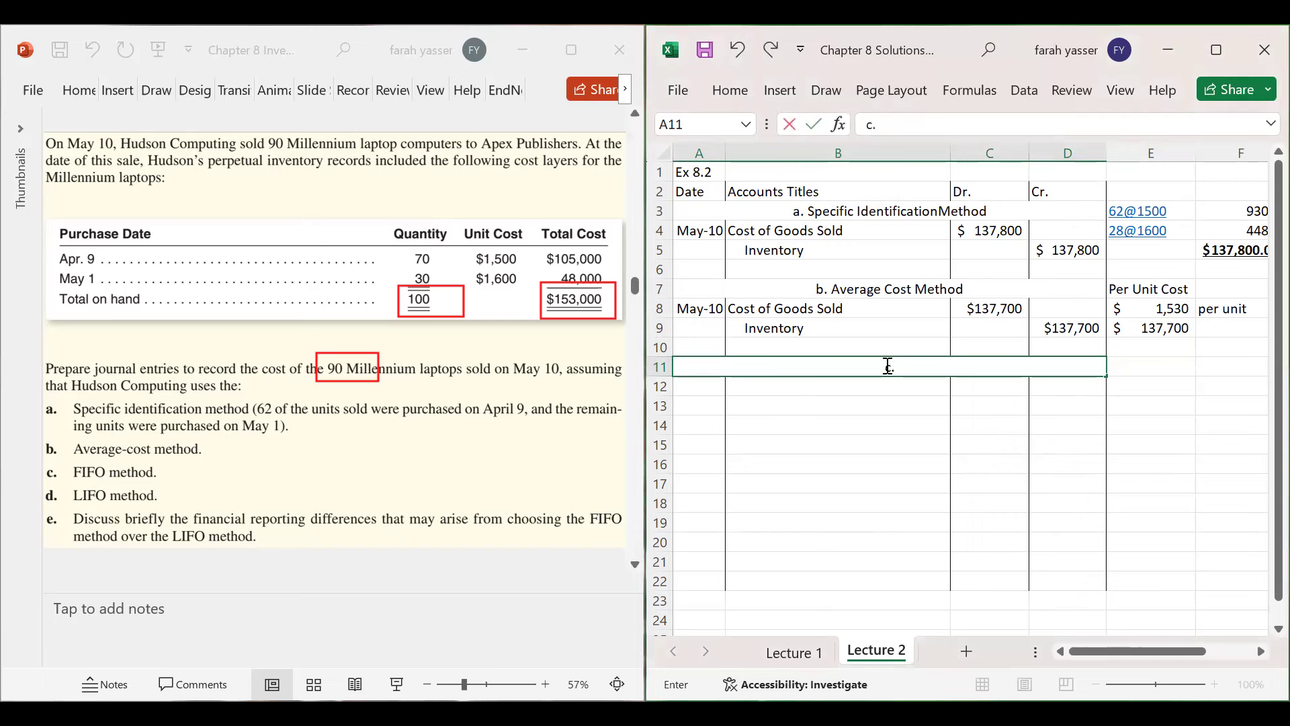
text( FIFO)
key(Return)
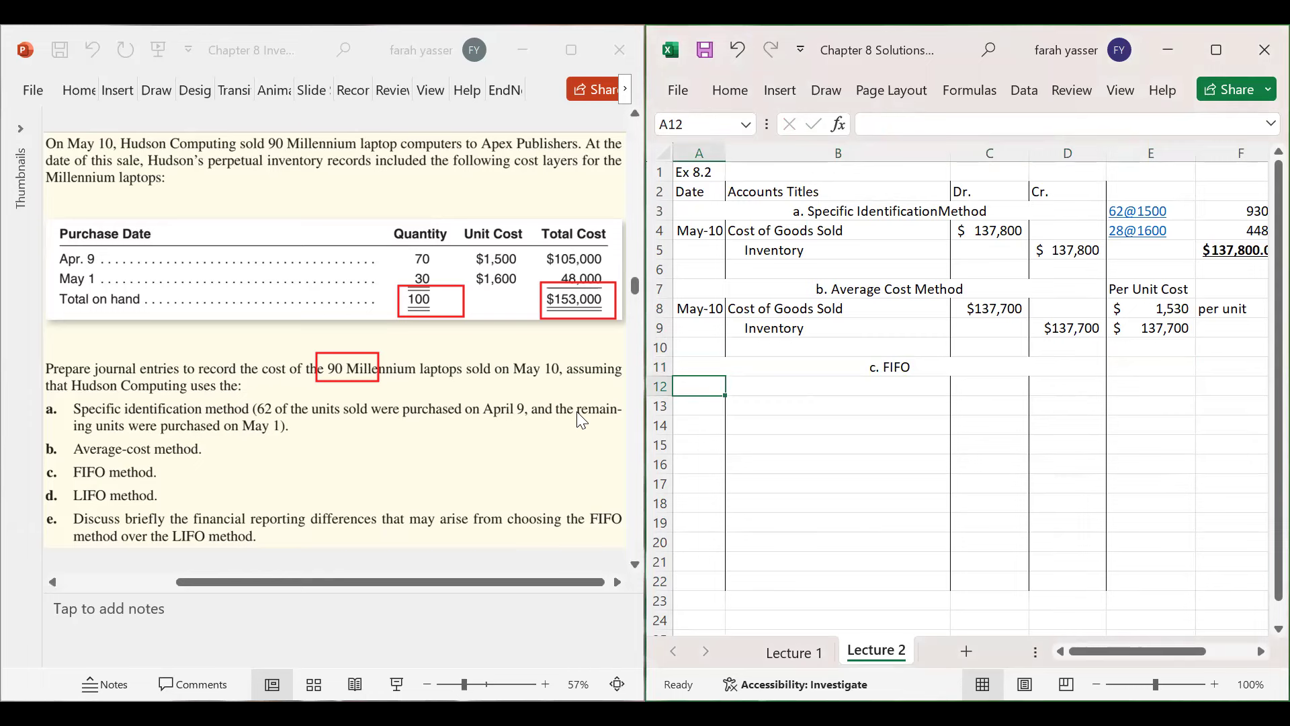
click(1120, 370)
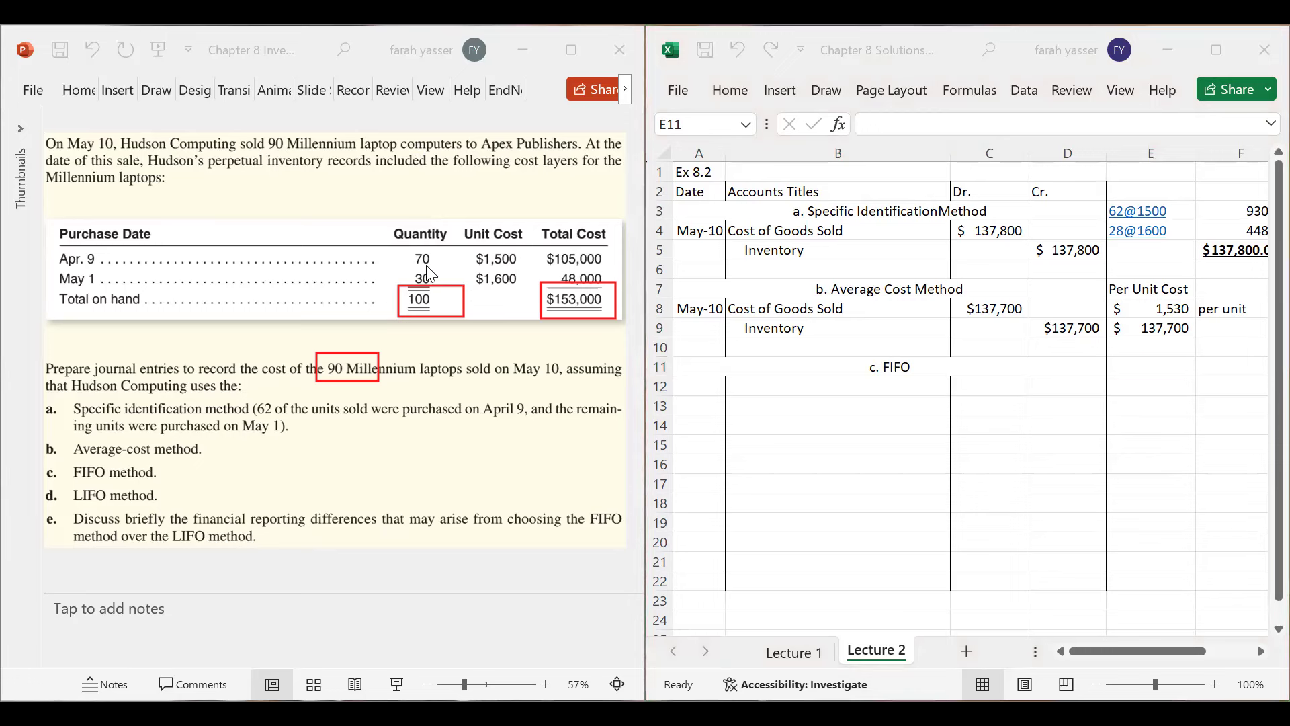
- Enter 70*1500 in E11 and 20*1600 in E12, then select both layers
key(Escape)
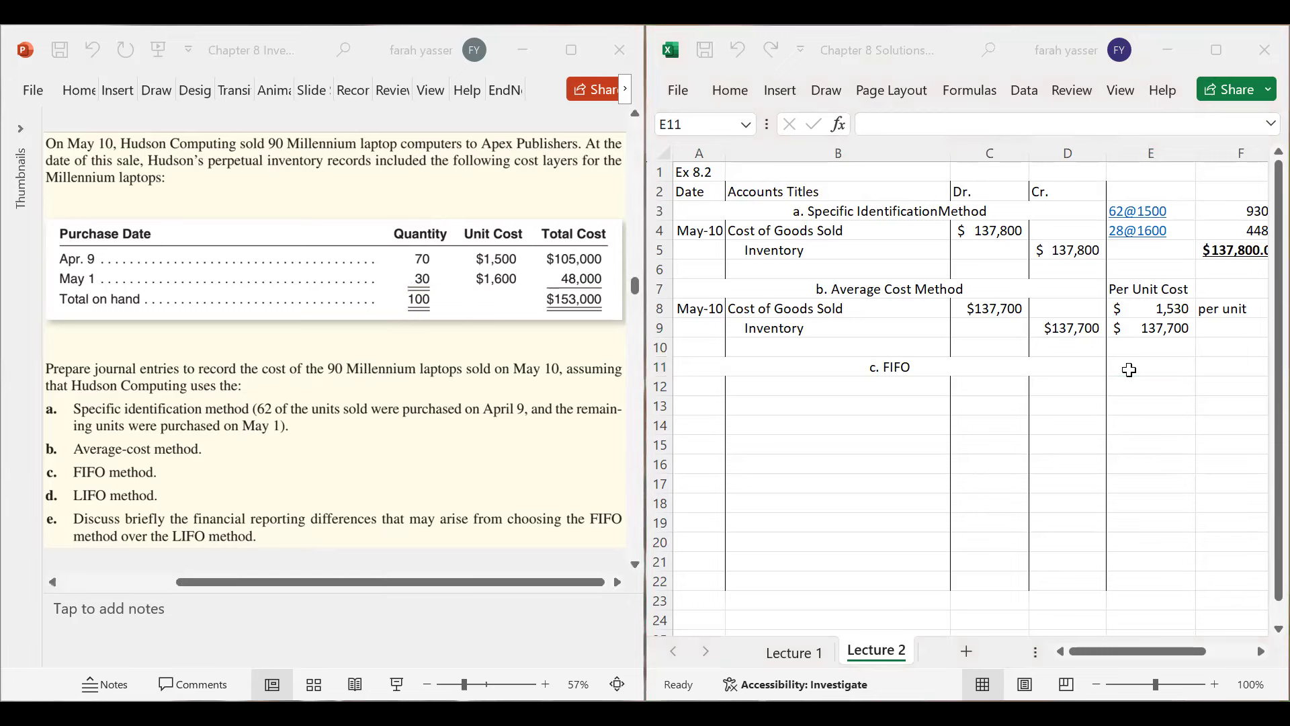
click(1129, 369)
text(70)
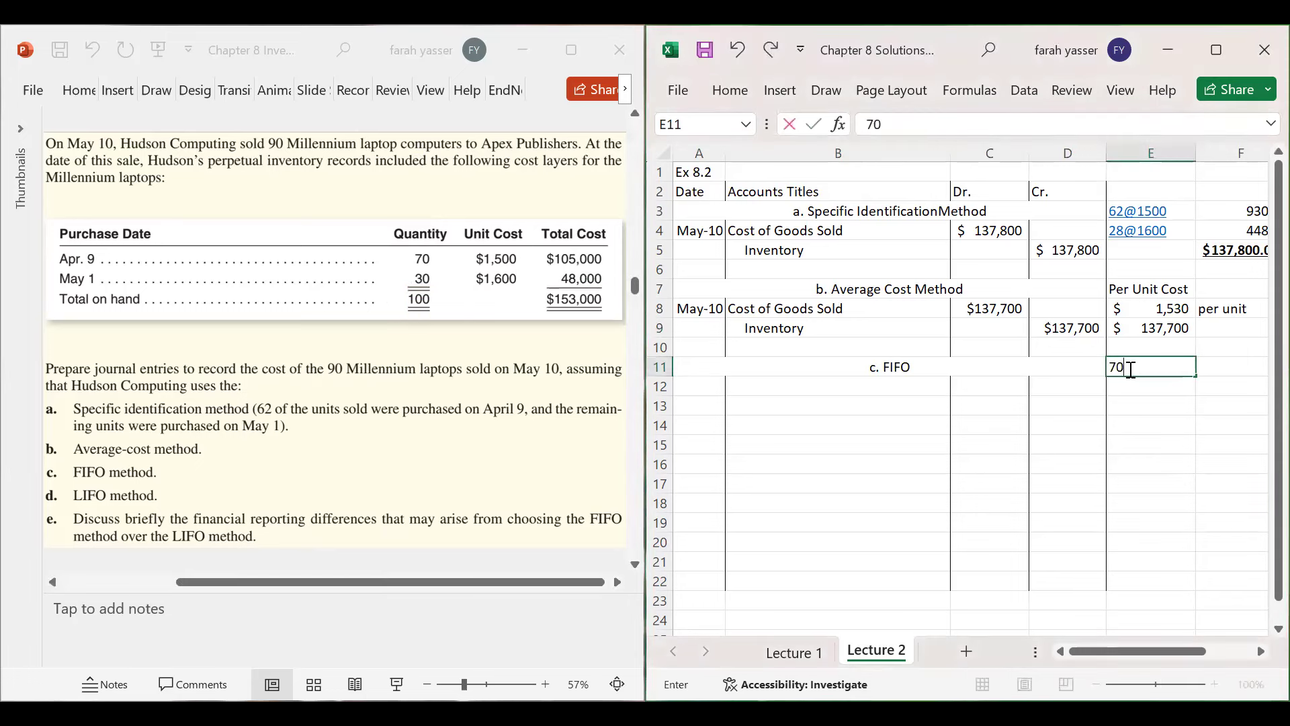
text(*1500)
key(Return)
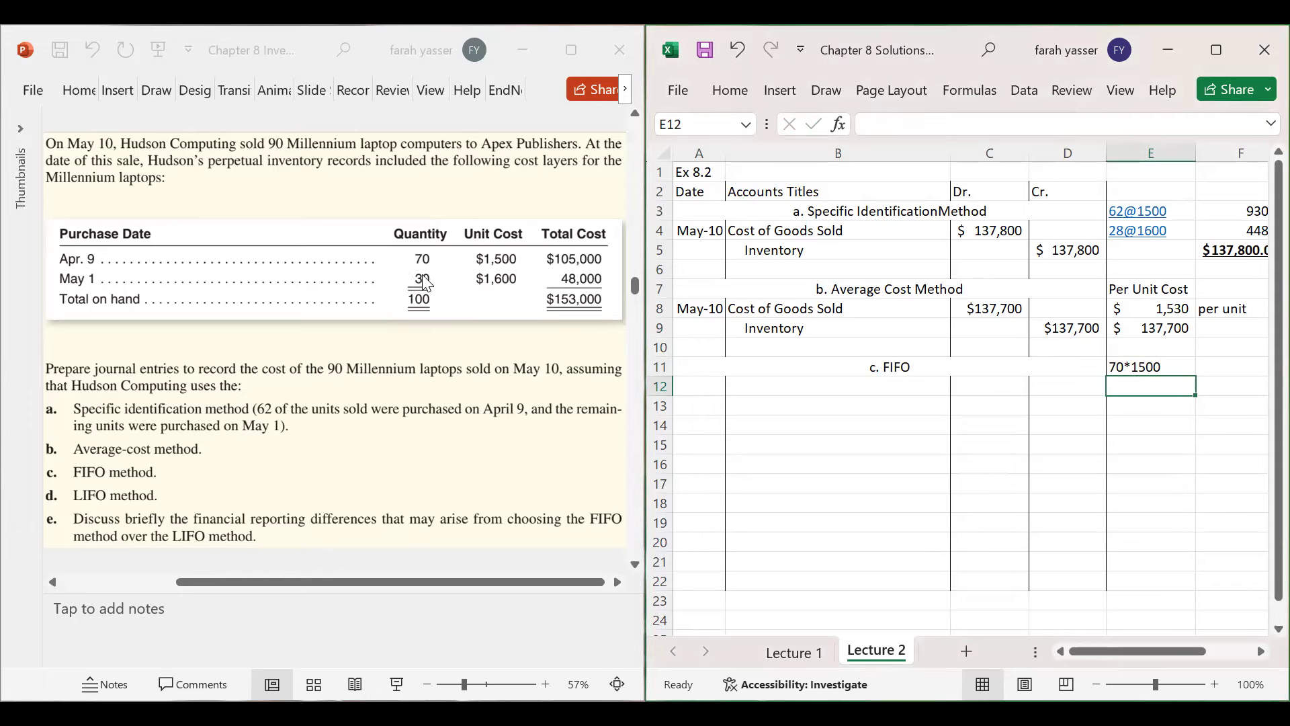
text(20*)
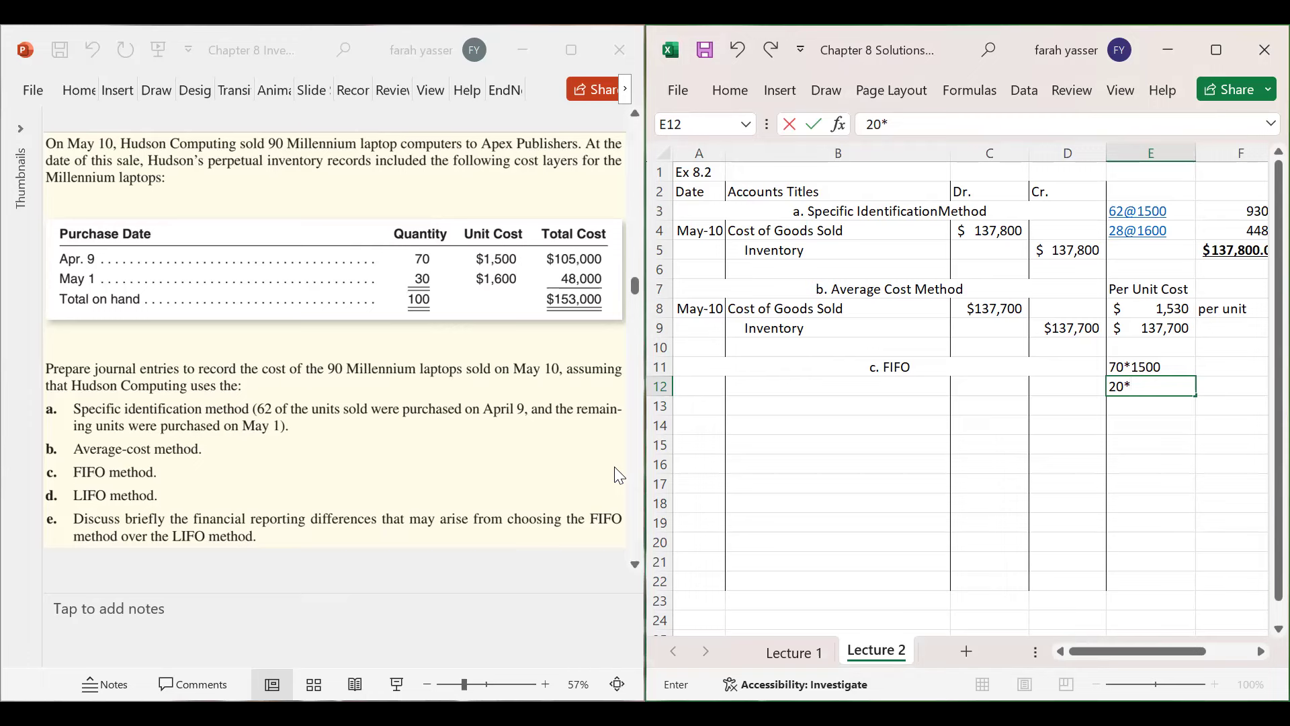
text(1600)
key(Return)
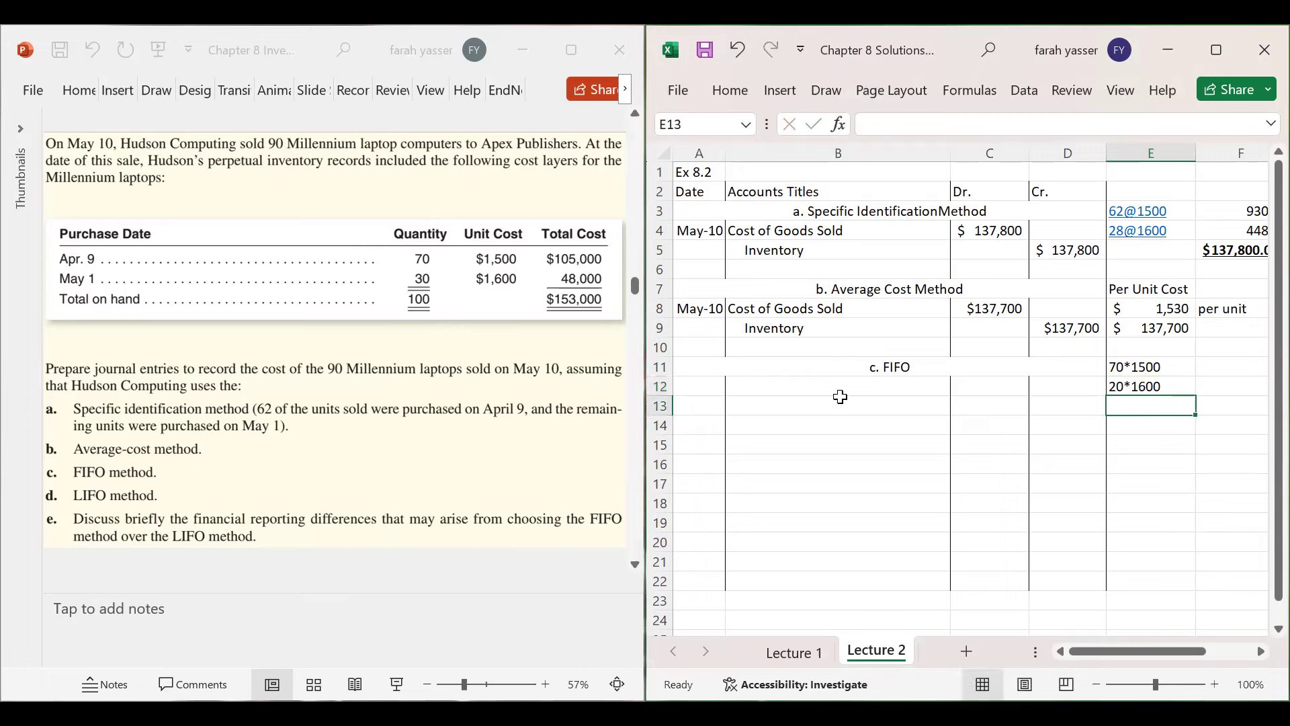
drag(1135, 366, 1135, 386)
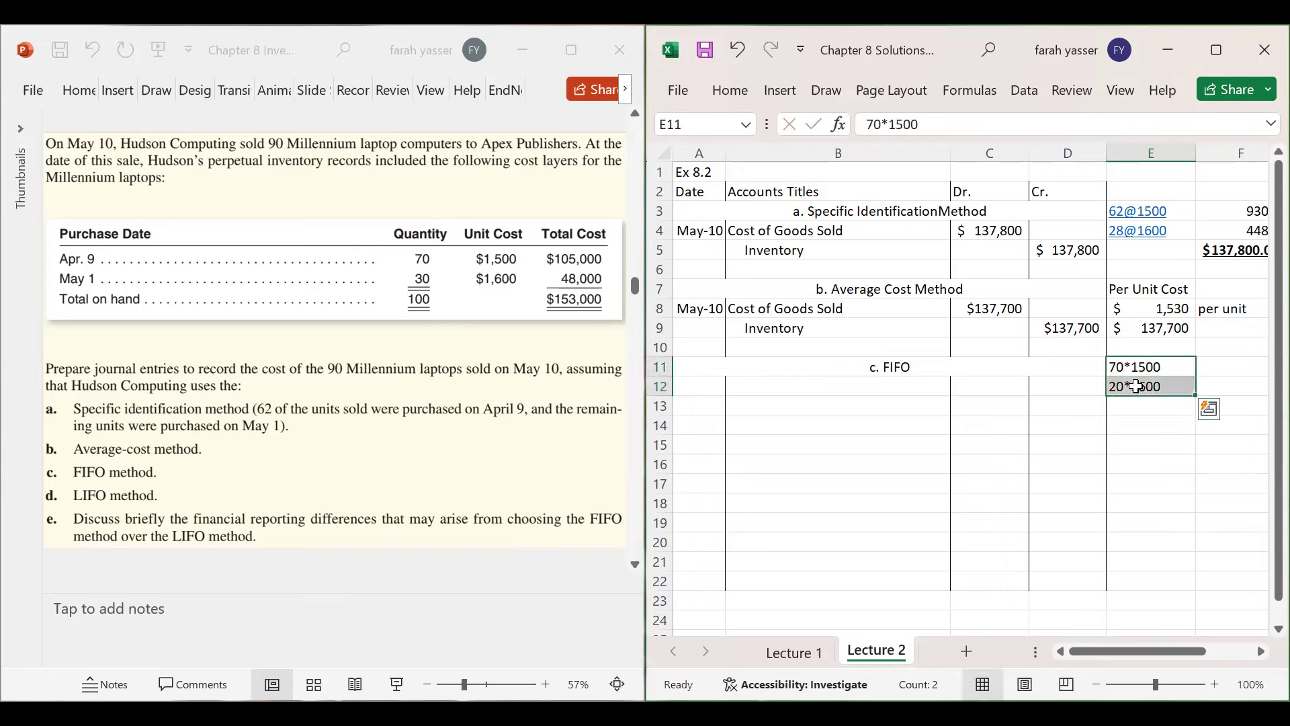
- Copy the cost layers to F11:F12 and turn them into formulas giving 105000 and 32000
key(ctrl+c)
click(1232, 366)
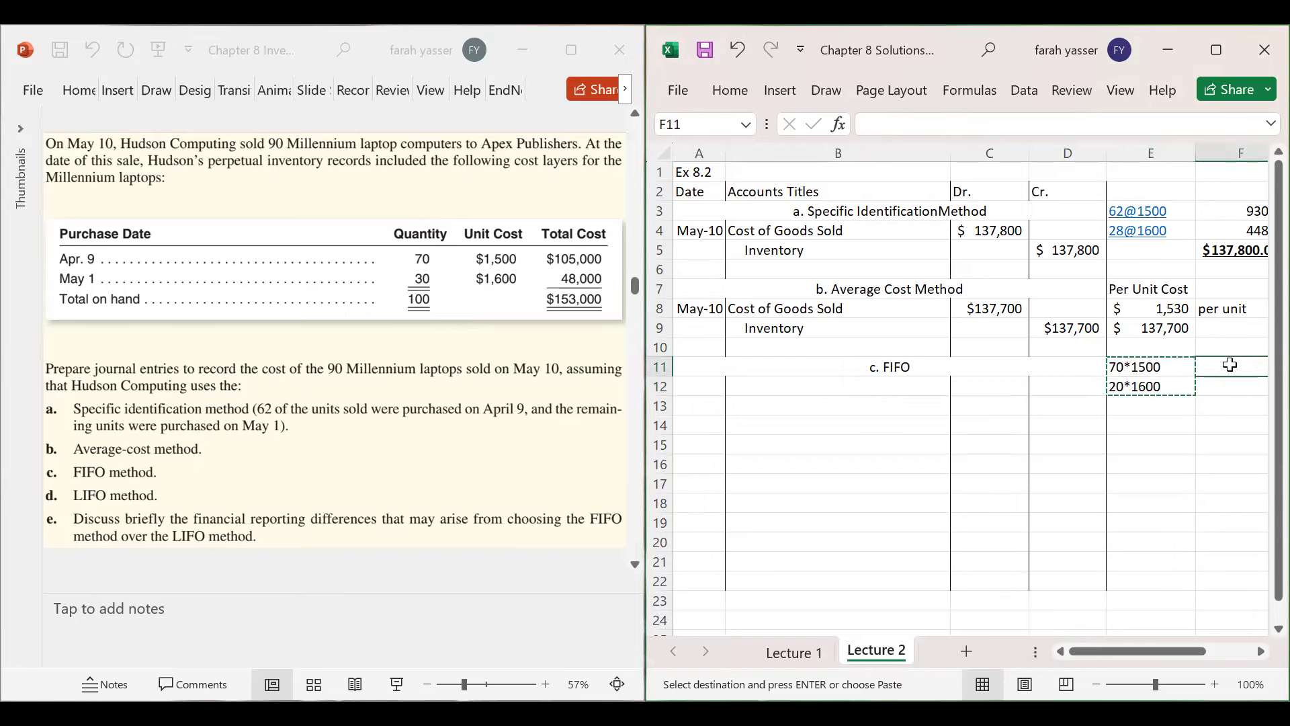
key(Return)
click(930, 367)
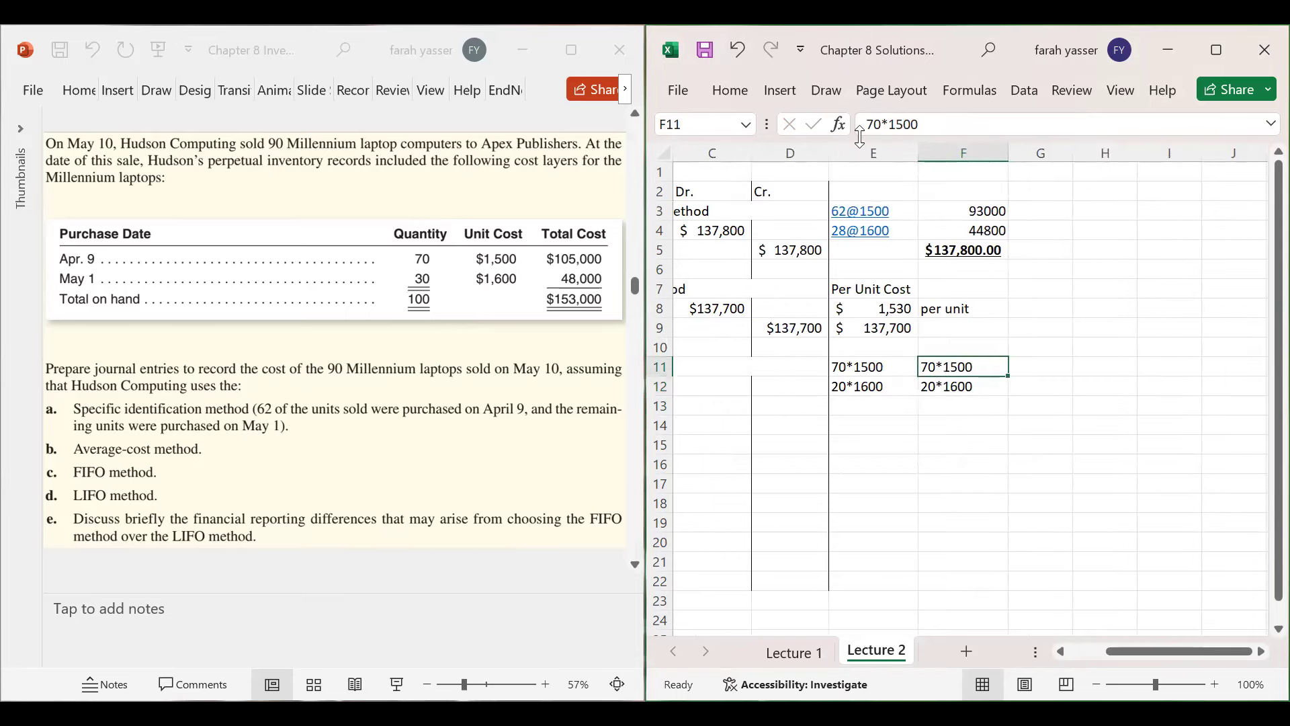
click(866, 128)
text(=)
key(Return)
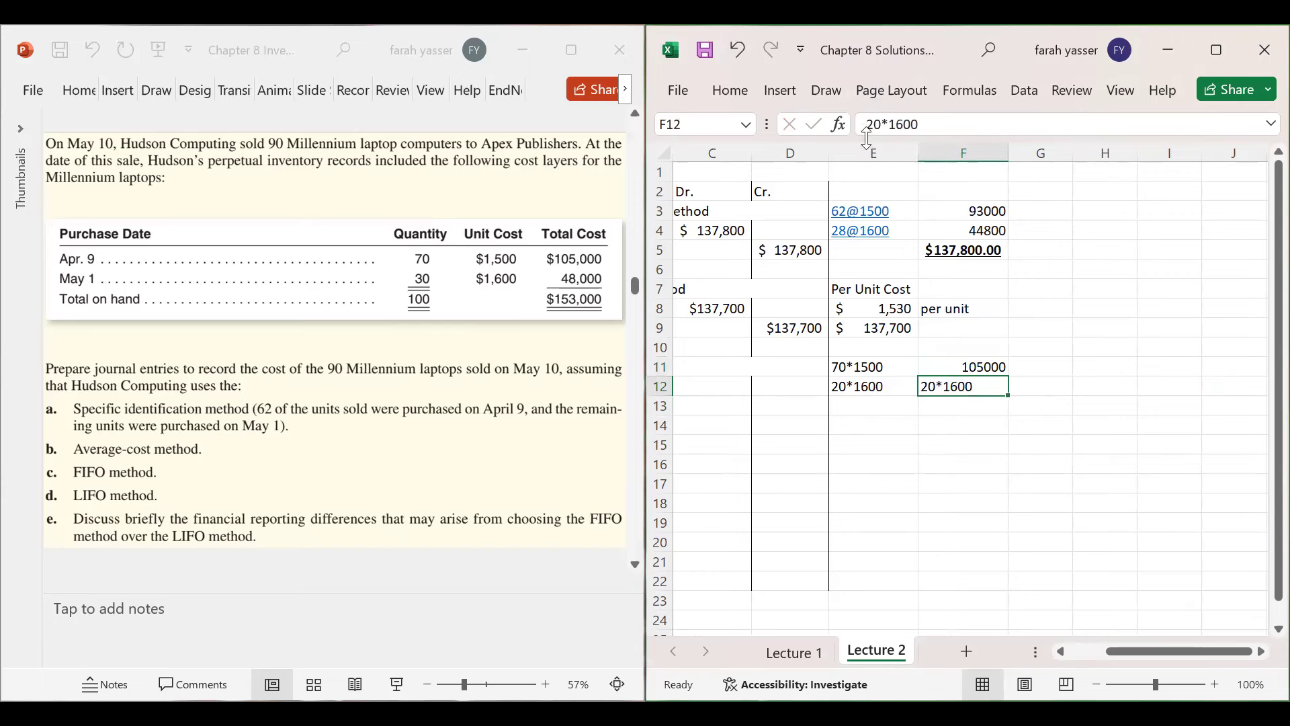
click(867, 123)
text(=)
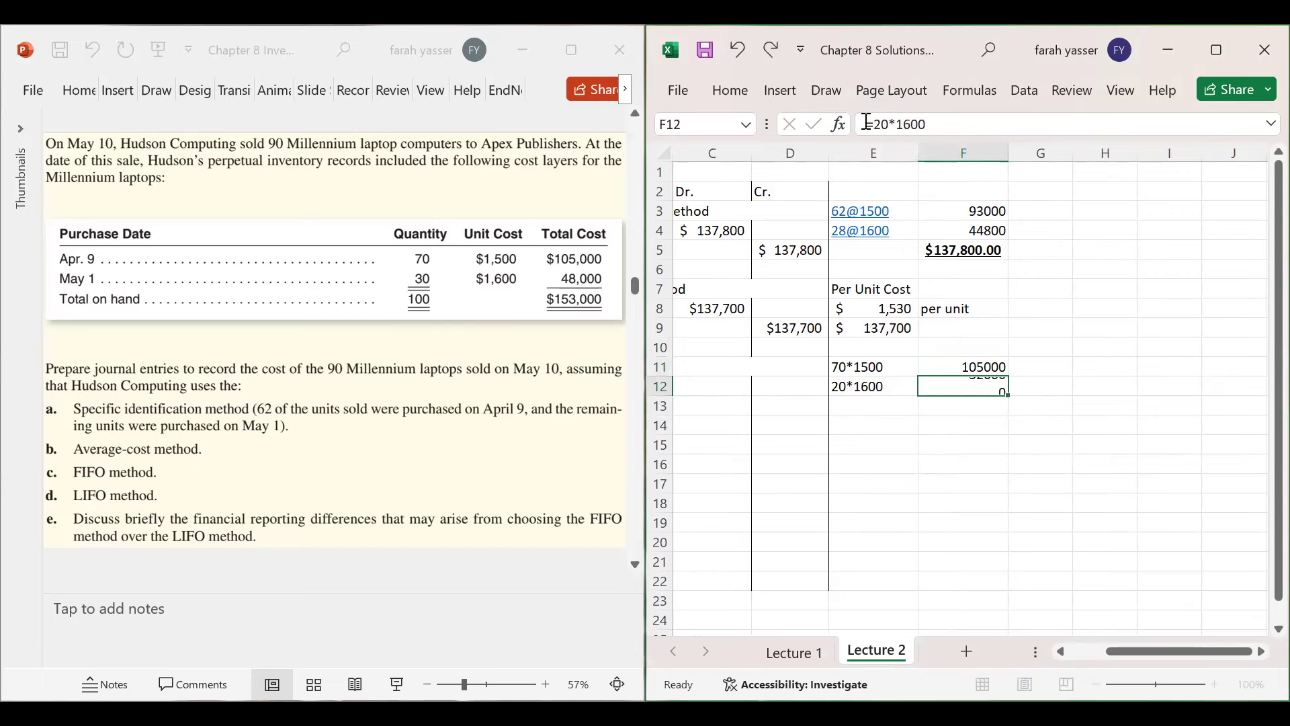
key(Return)
- Total the FIFO cost in F13 with =105000+32000 to get 137000
drag(964, 366, 968, 407)
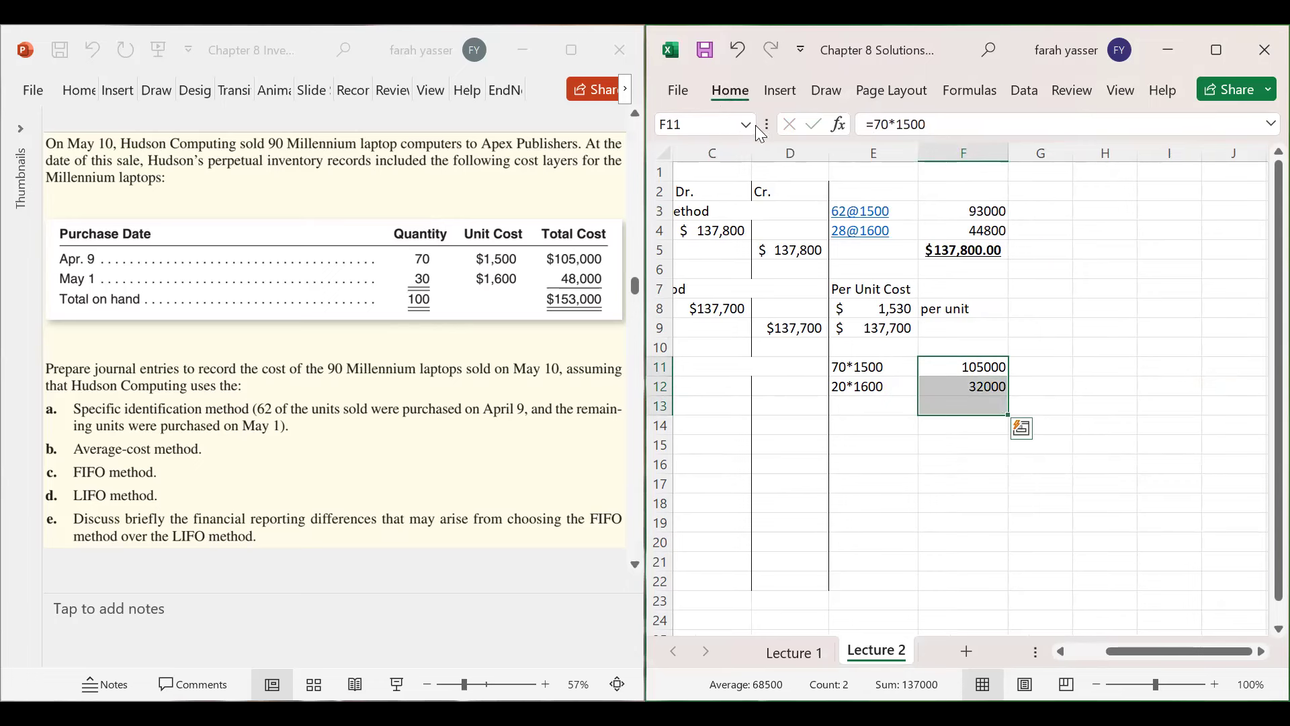
click(730, 90)
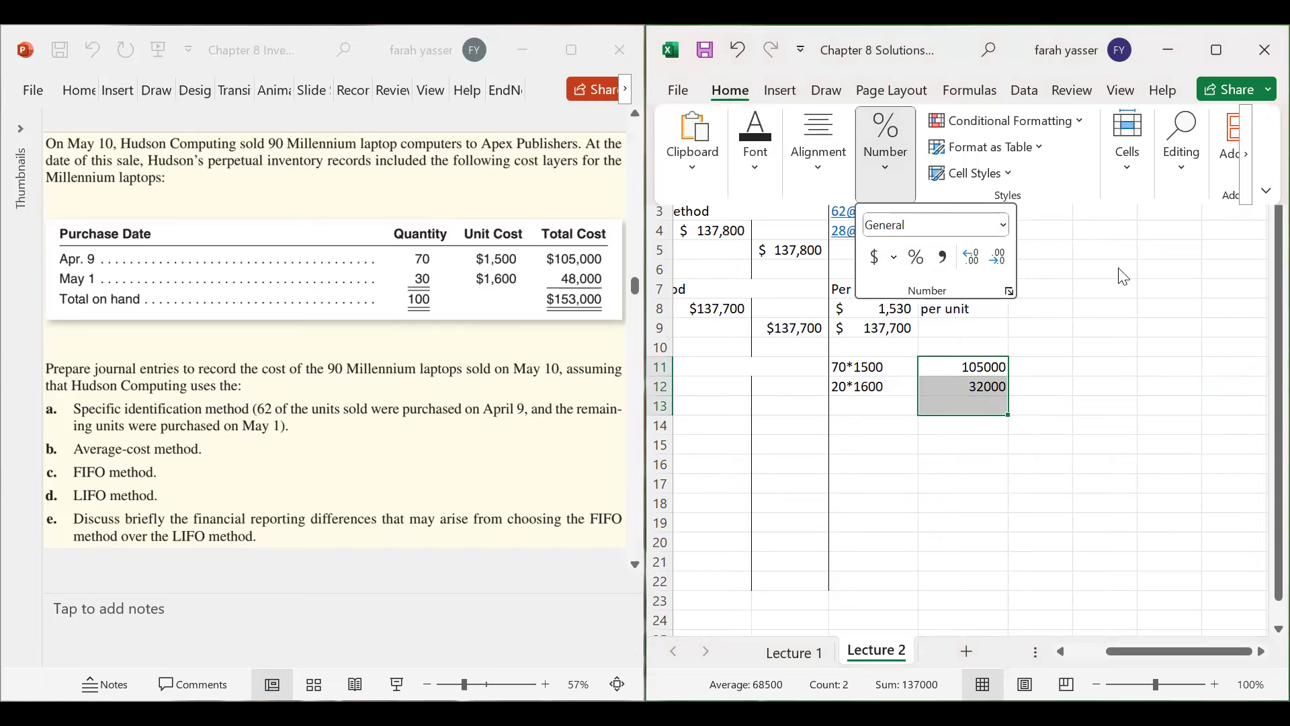
click(965, 401)
click(964, 406)
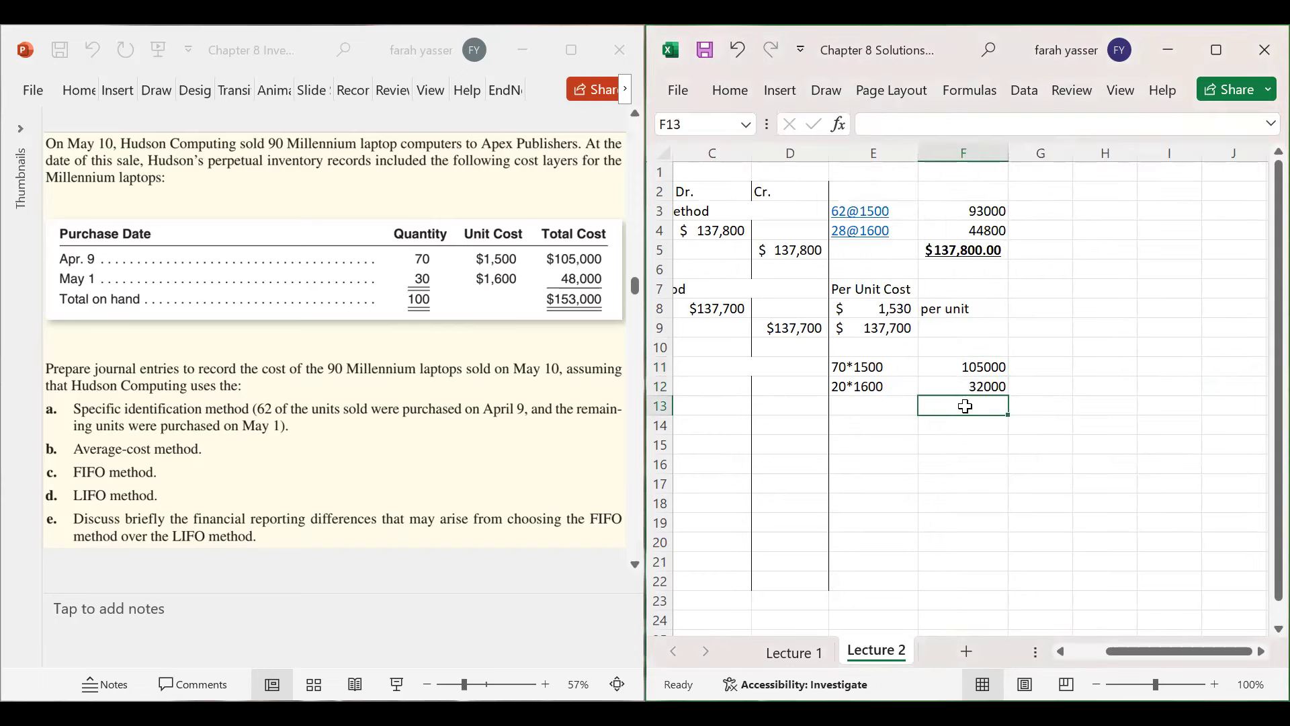
text(=1)
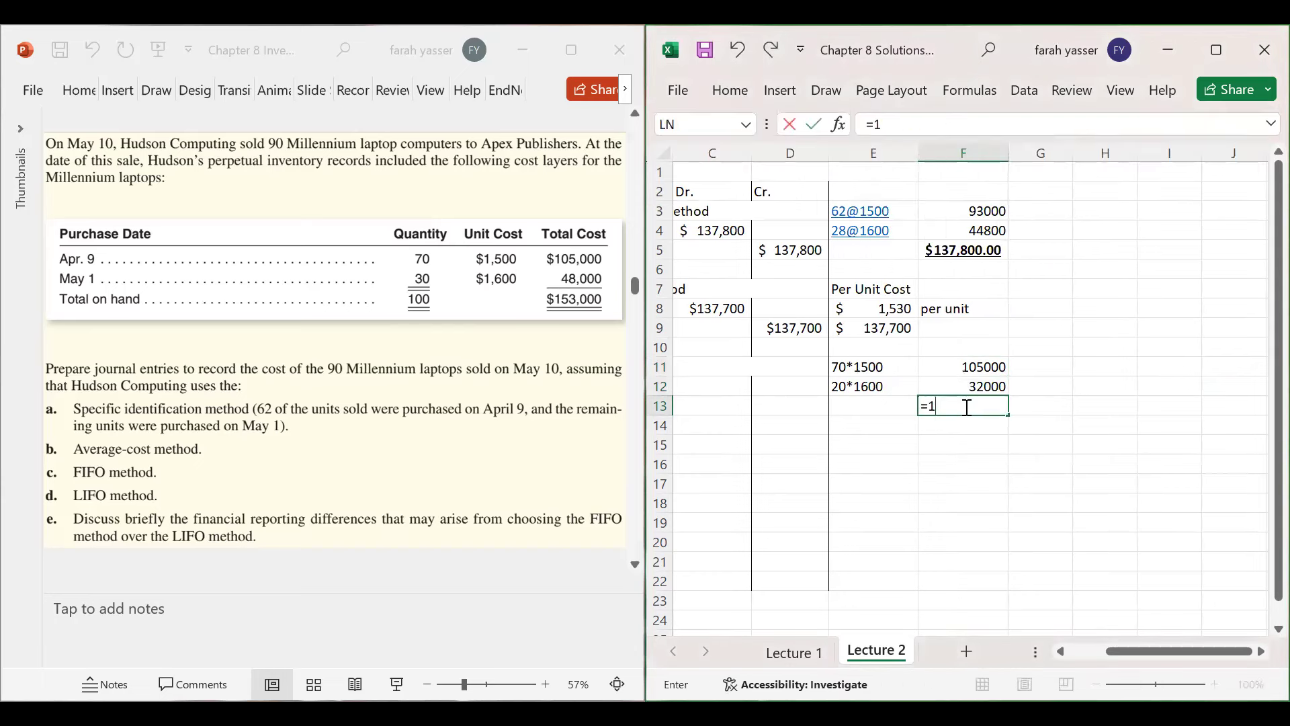
text(05000+32000)
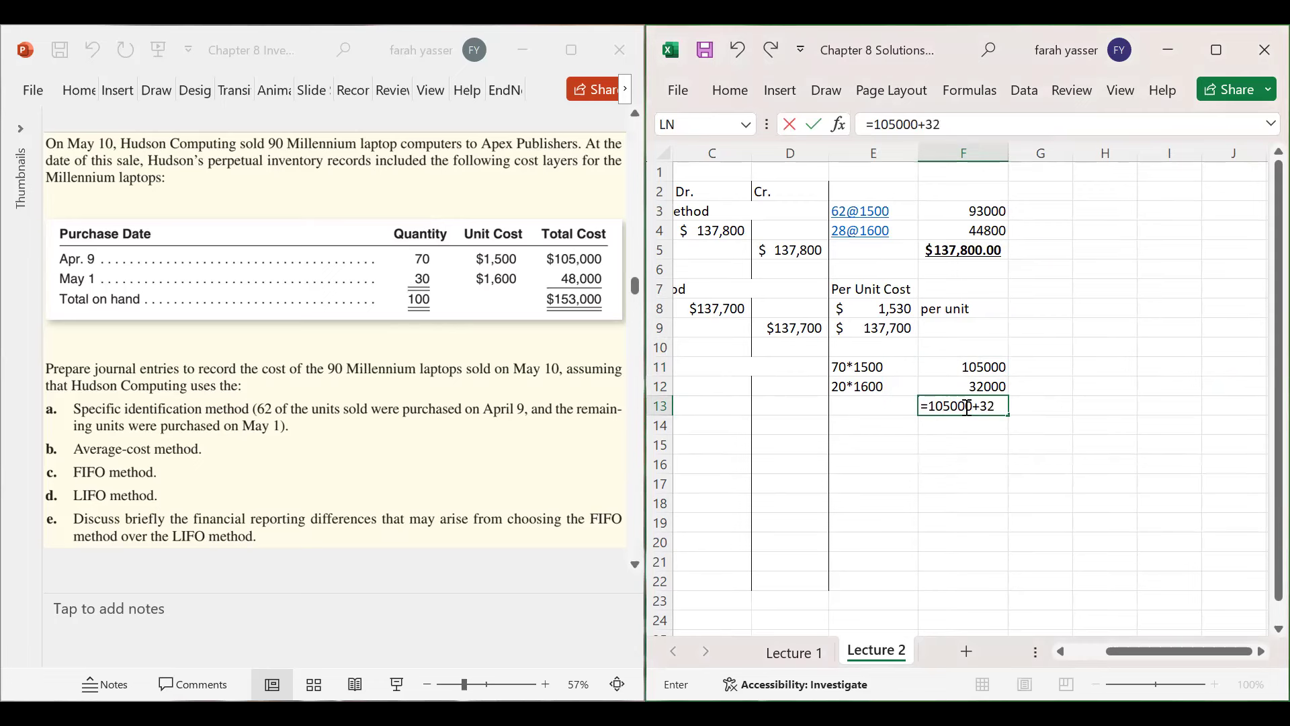
key(Return)
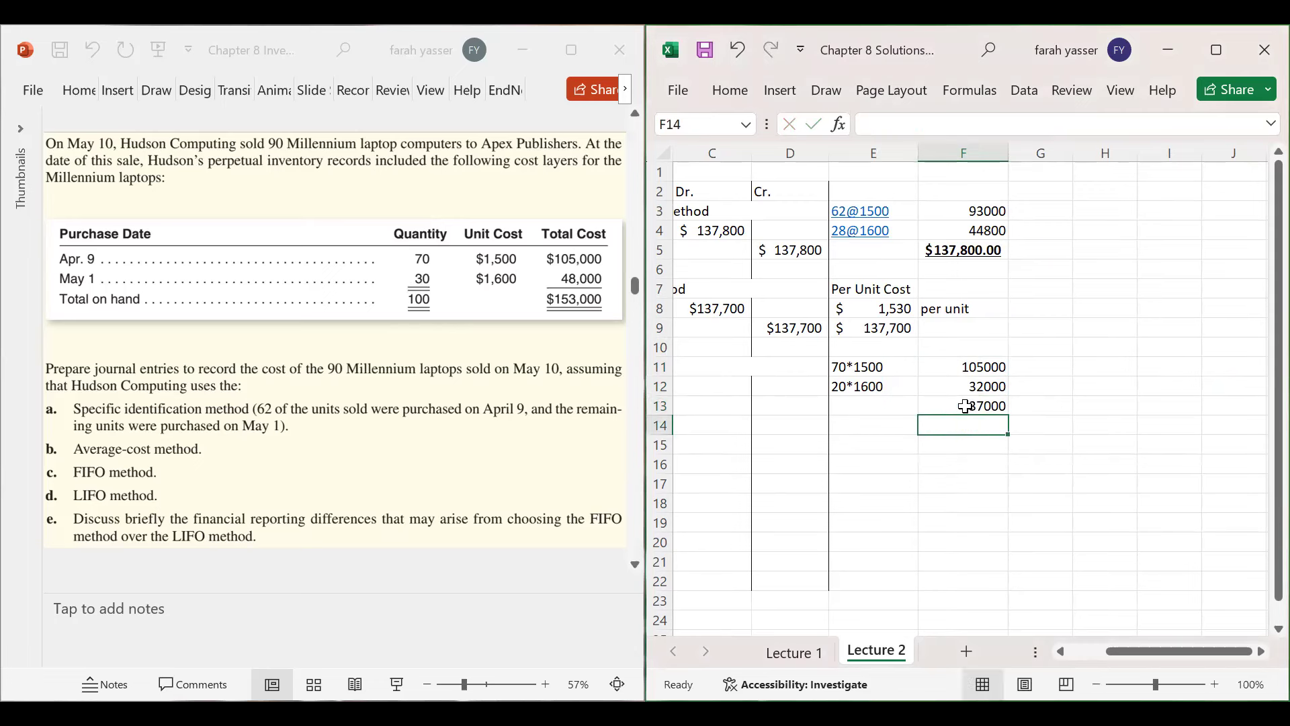
- Make the F13 total bold, accounting-formatted, with no decimal places
click(965, 406)
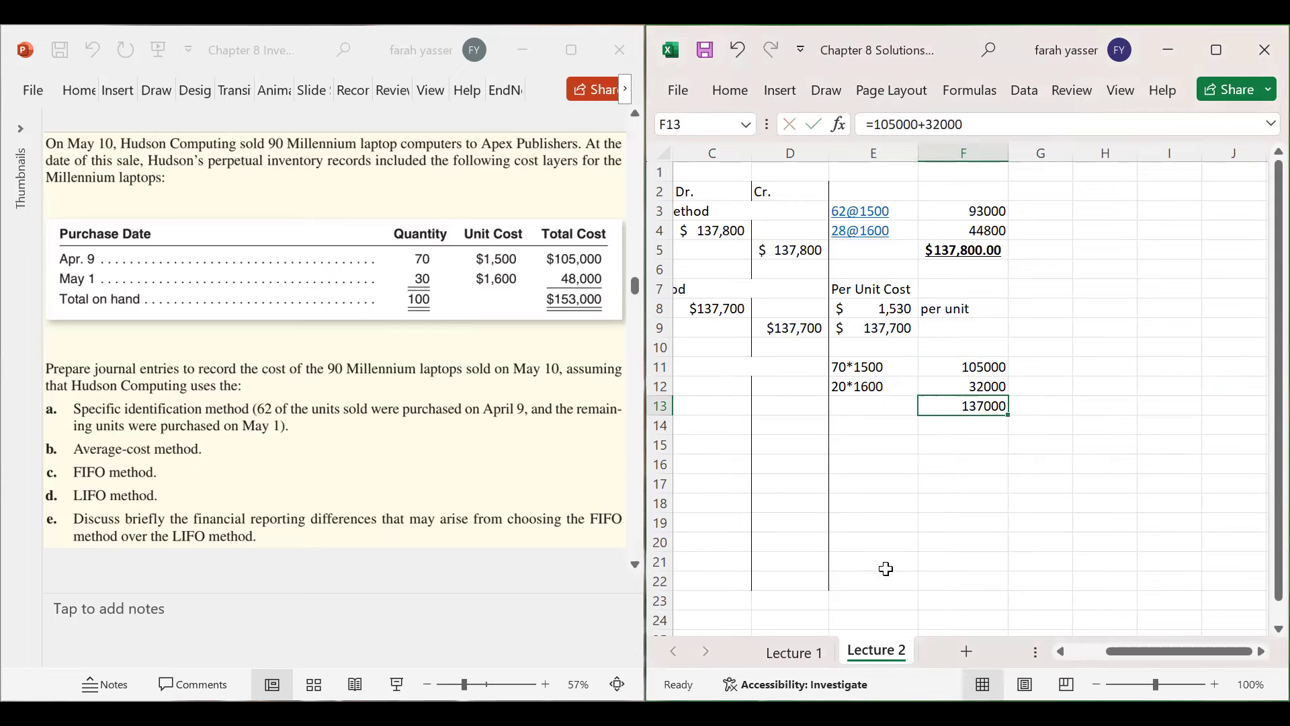
key(ctrl+b)
click(730, 92)
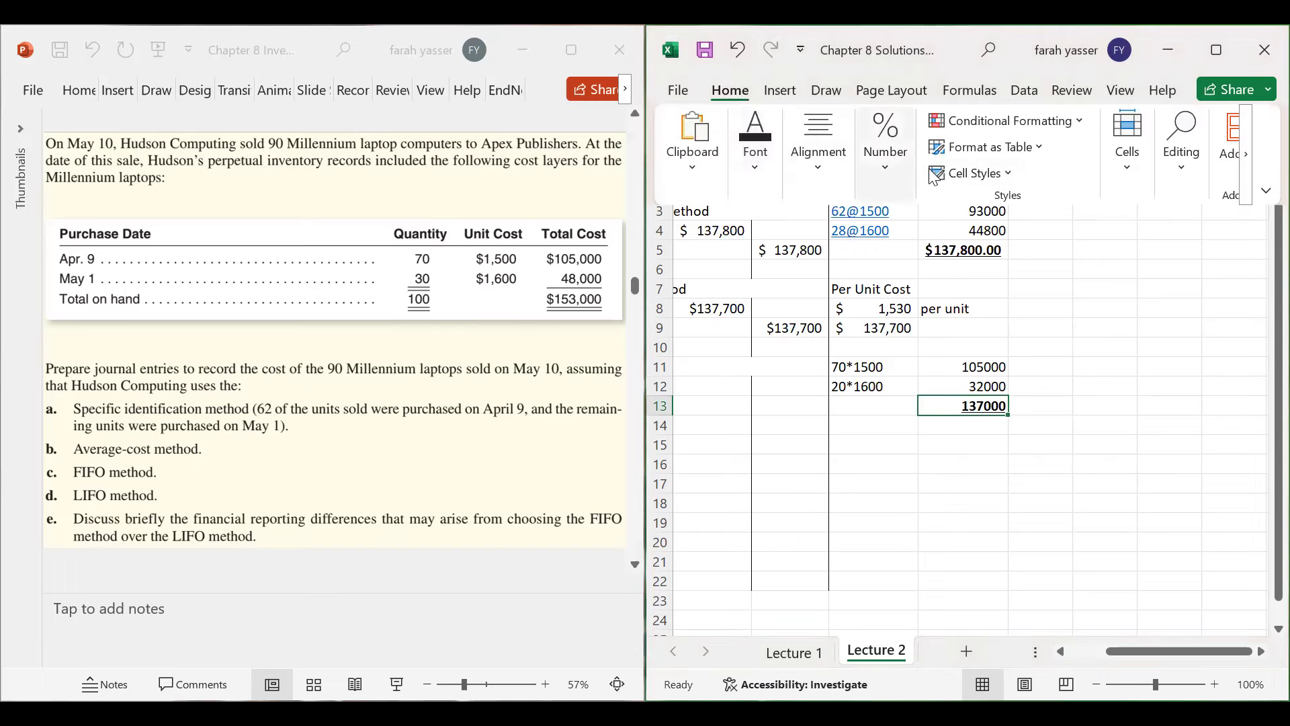
click(889, 159)
click(875, 257)
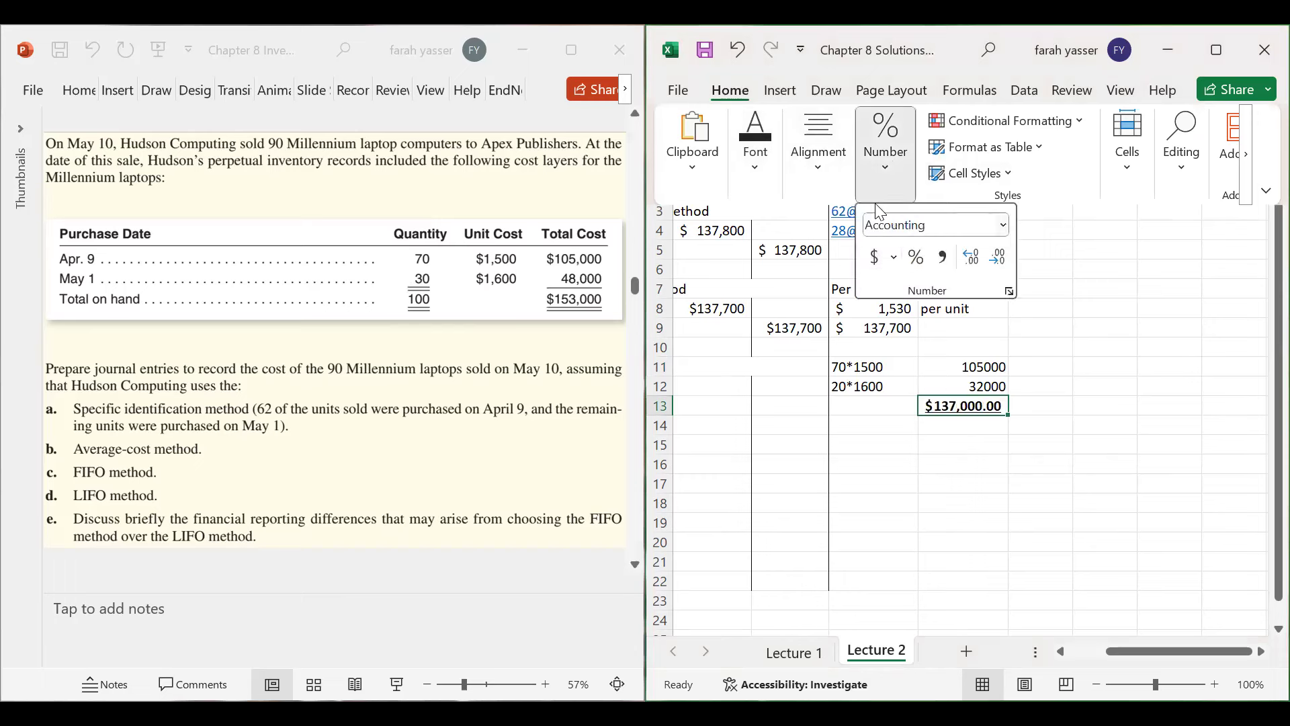
click(997, 257)
click(997, 256)
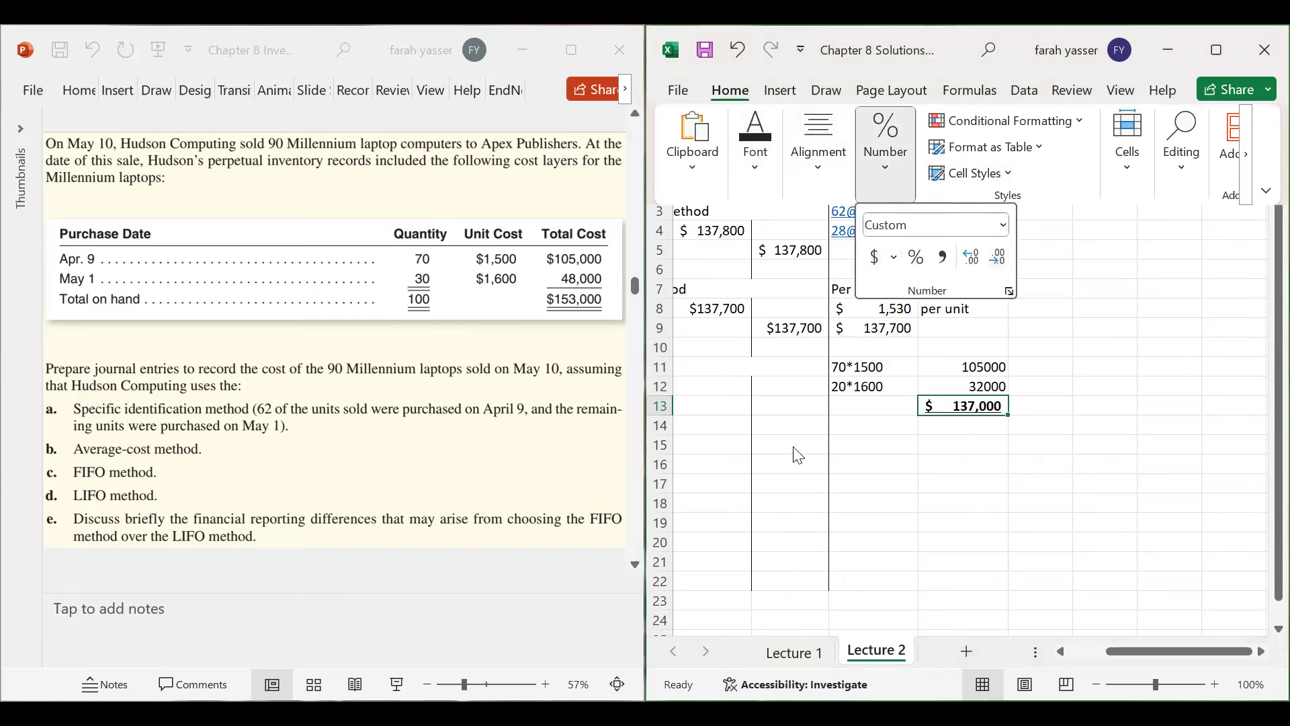
click(873, 417)
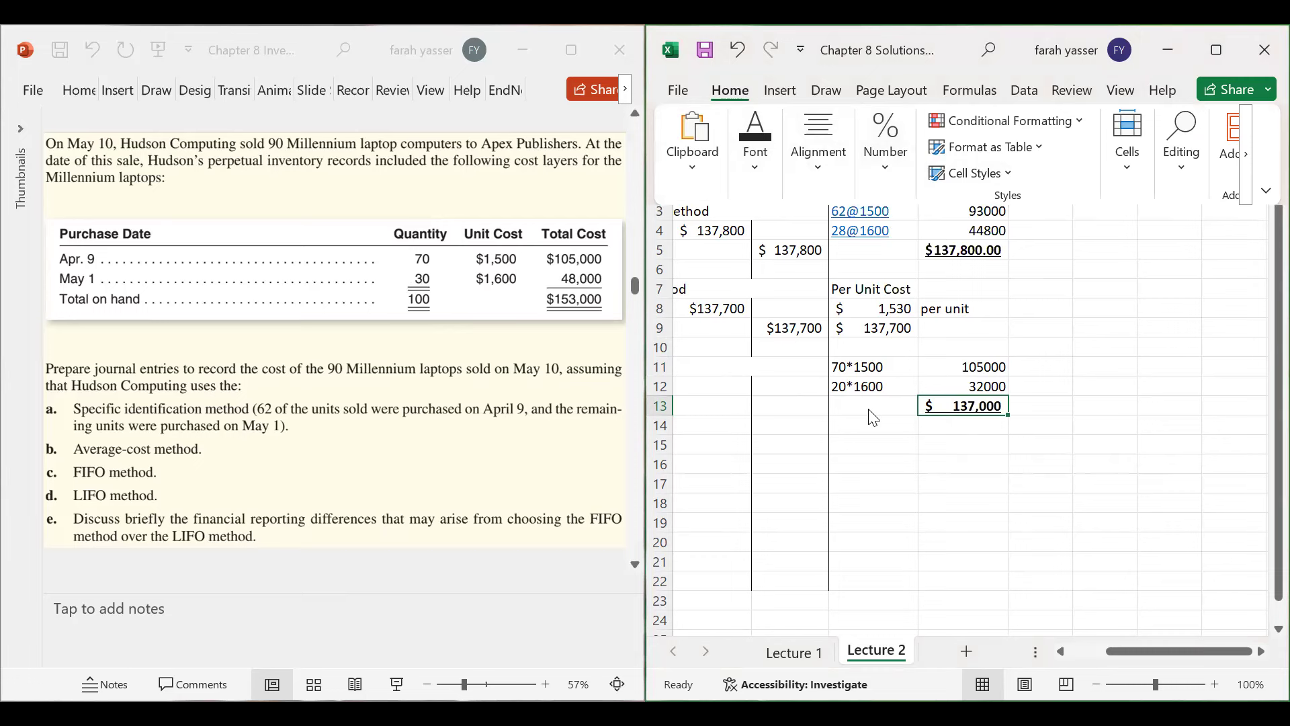
- Resize columns E and F to fit the FIFO workings
drag(906, 156, 907, 156)
drag(997, 155, 992, 154)
click(809, 408)
key(Left)
key(Left)
key(Left)
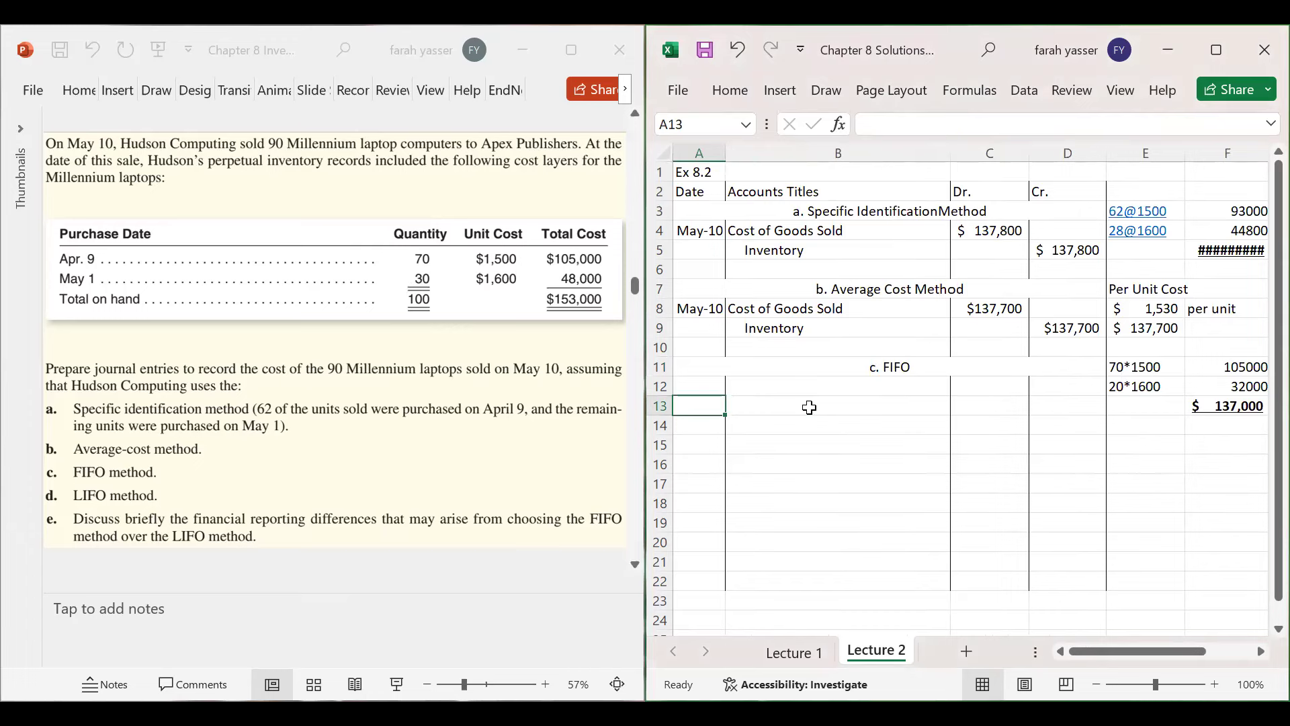
- Enter May 10 with Cost of Goods Sold in B12 and Inventory in B13
key(Up)
text(M)
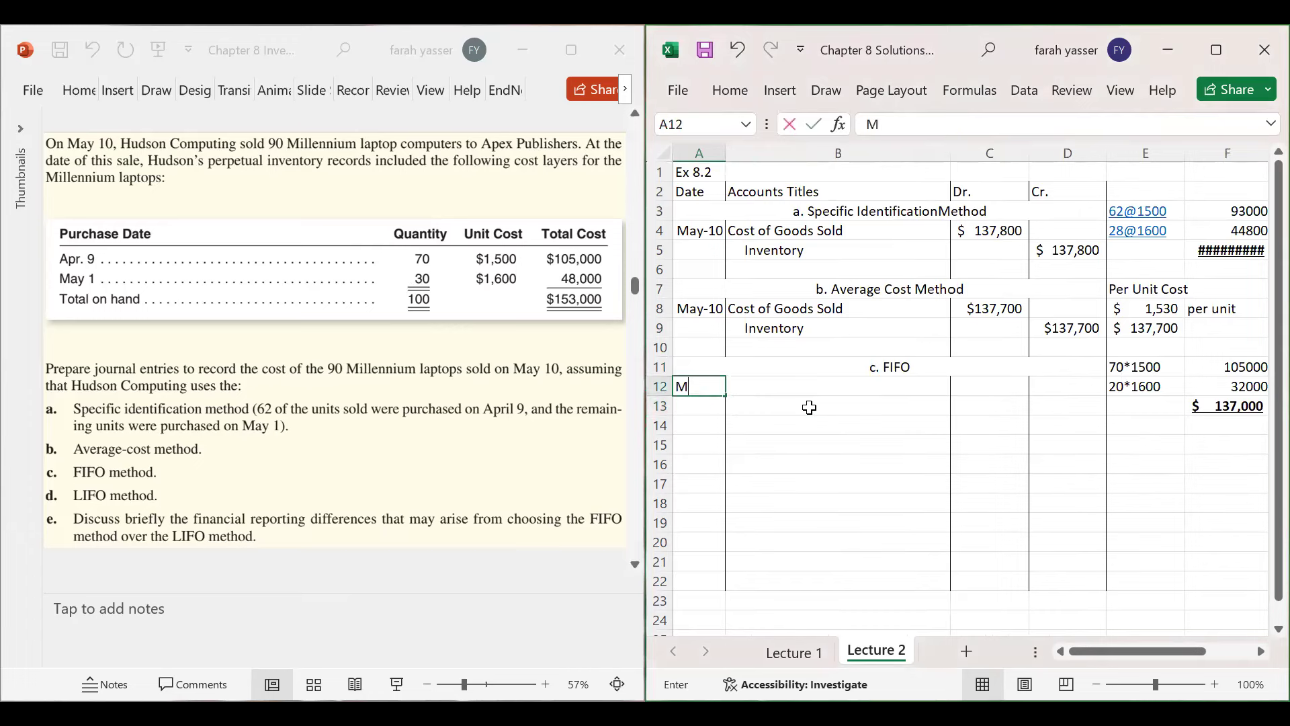
text(ay 10)
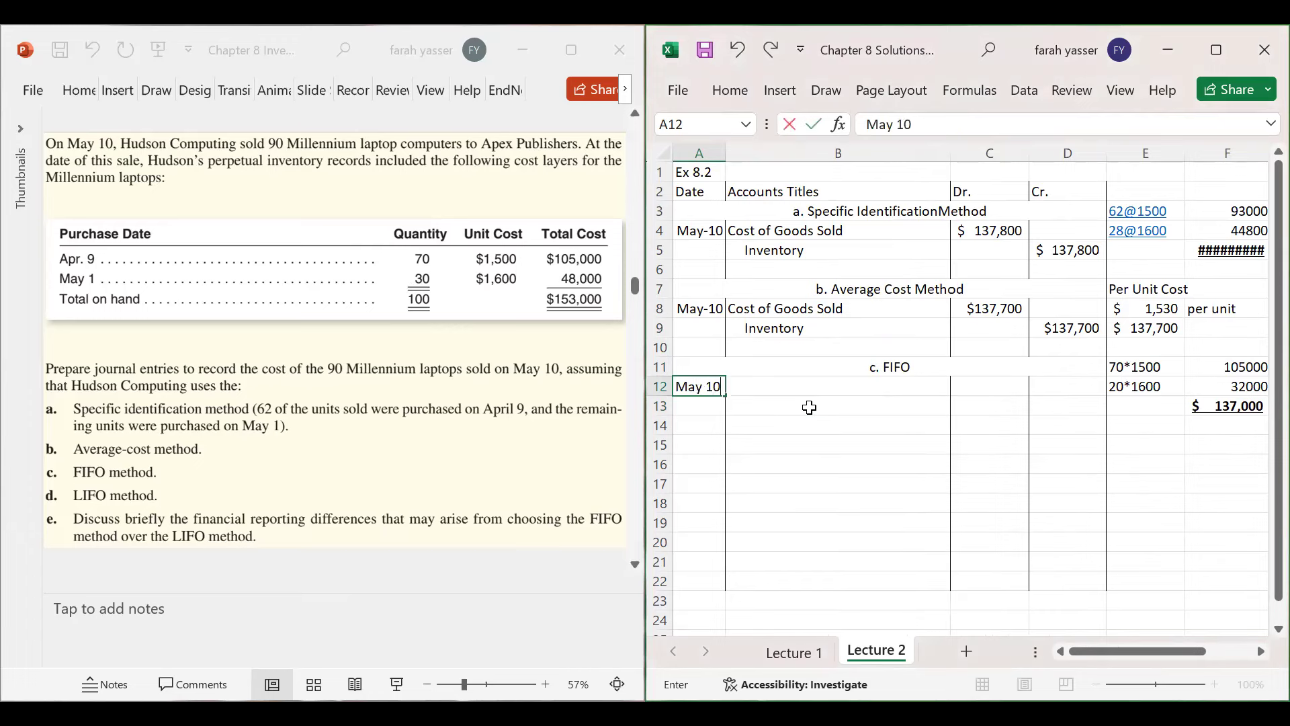
key(Tab)
text(Cost o)
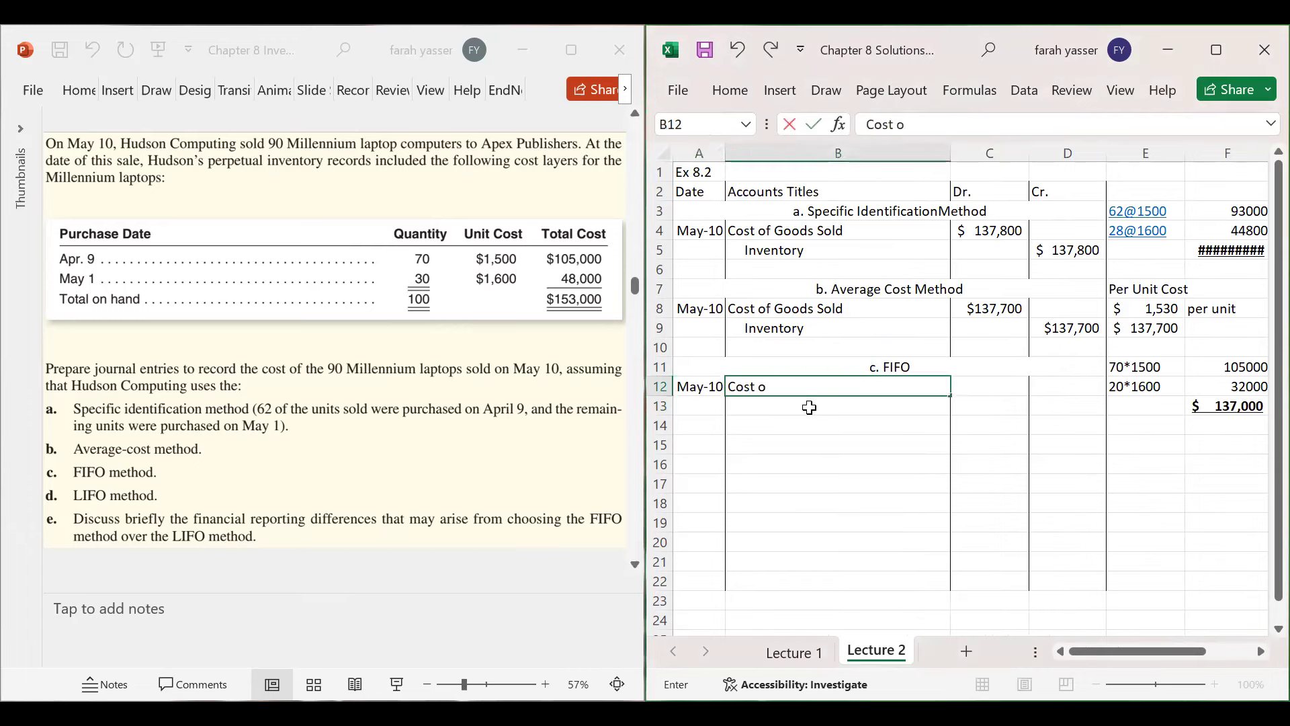
text(f Goods Sold)
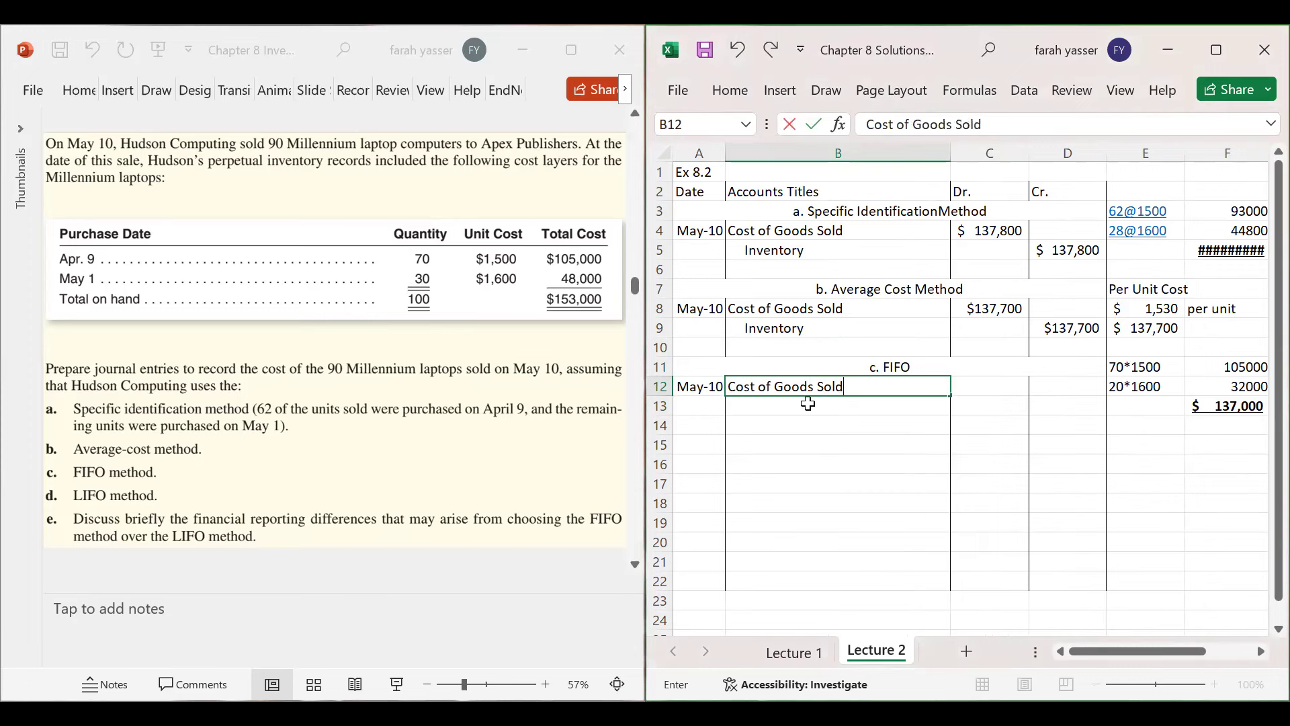
key(Return)
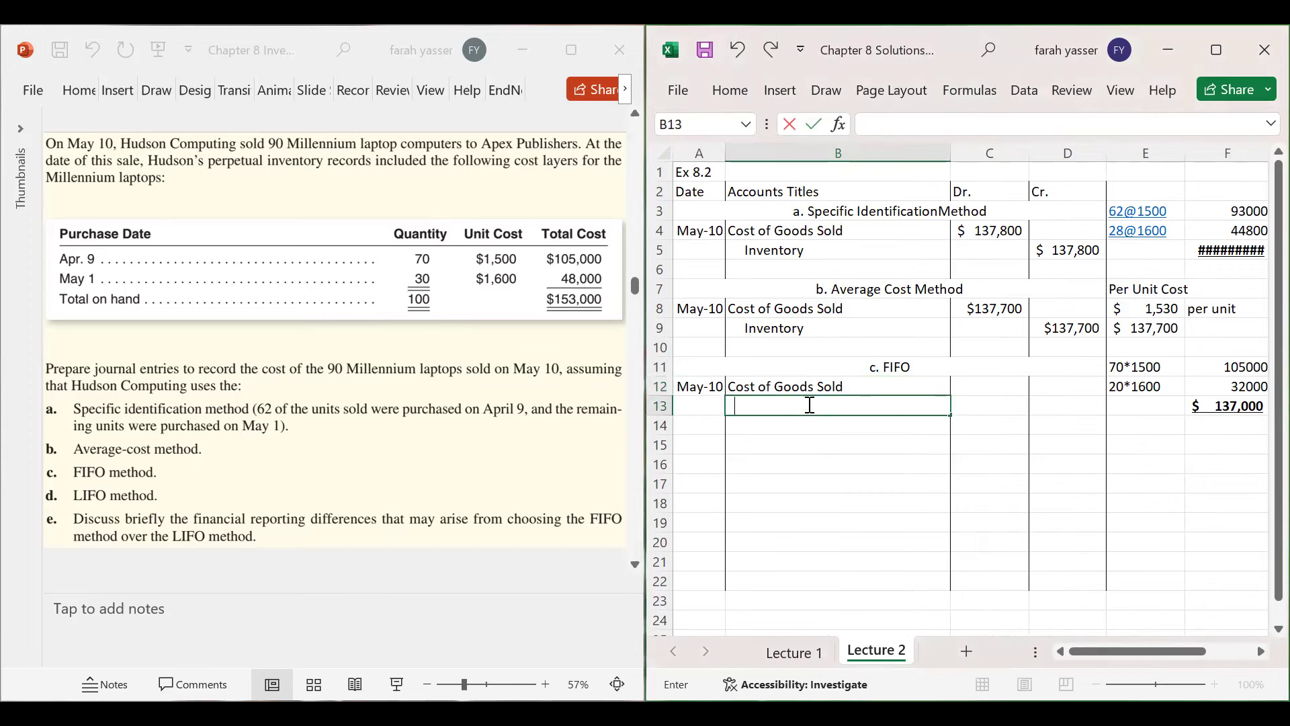
text(Inventory)
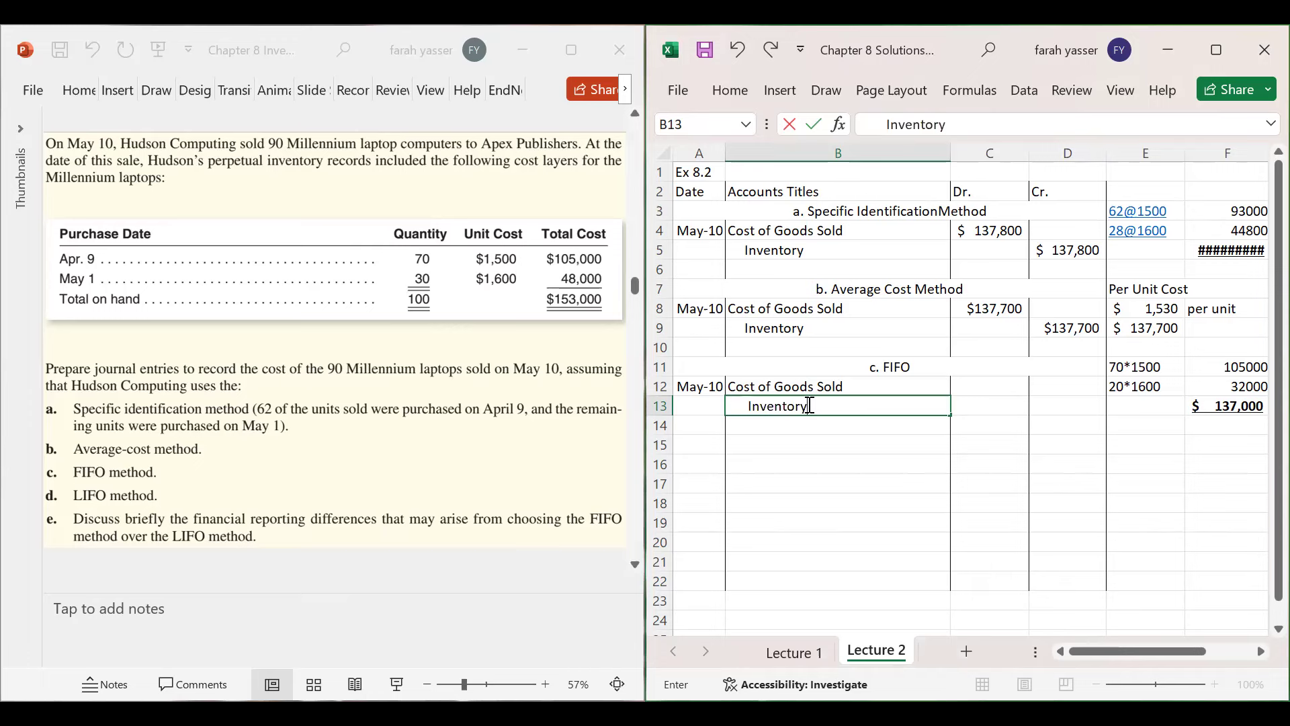
key(Tab)
- Enter $137,000 as the debit in C12 and the Inventory credit in D13
key(Up)
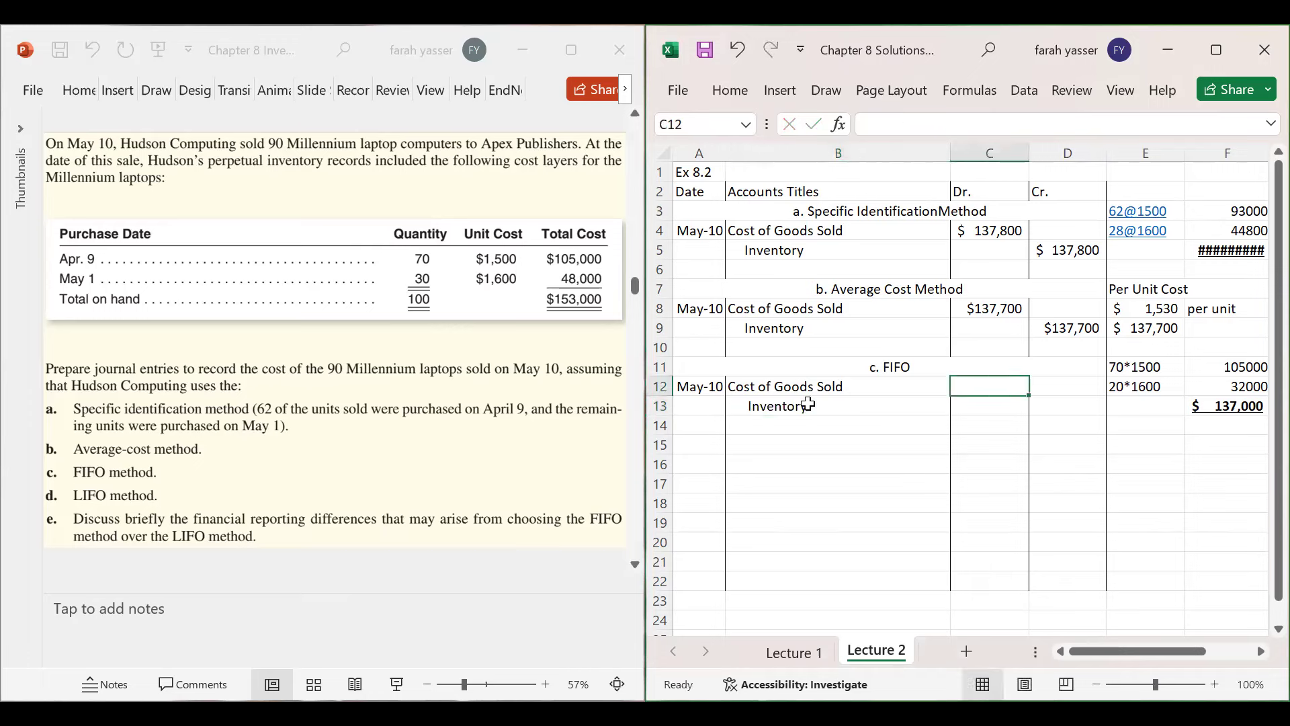
text($)
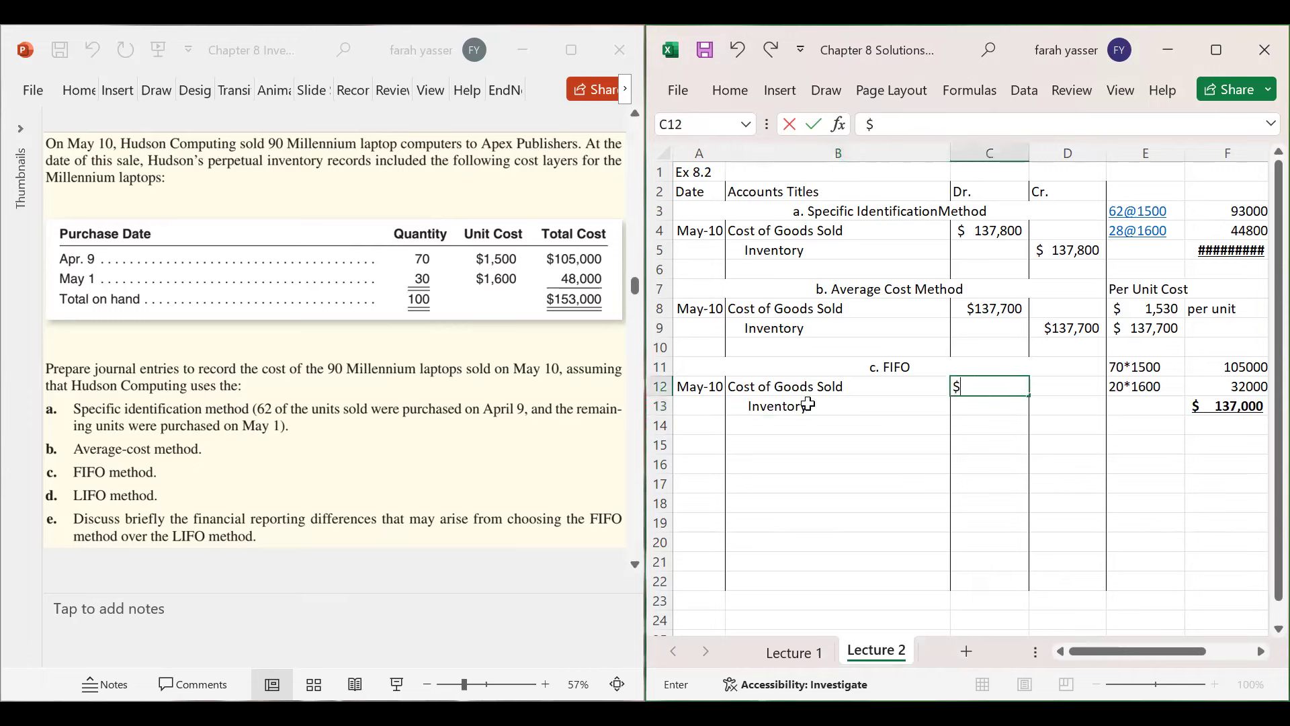
text(137)
key(alt)
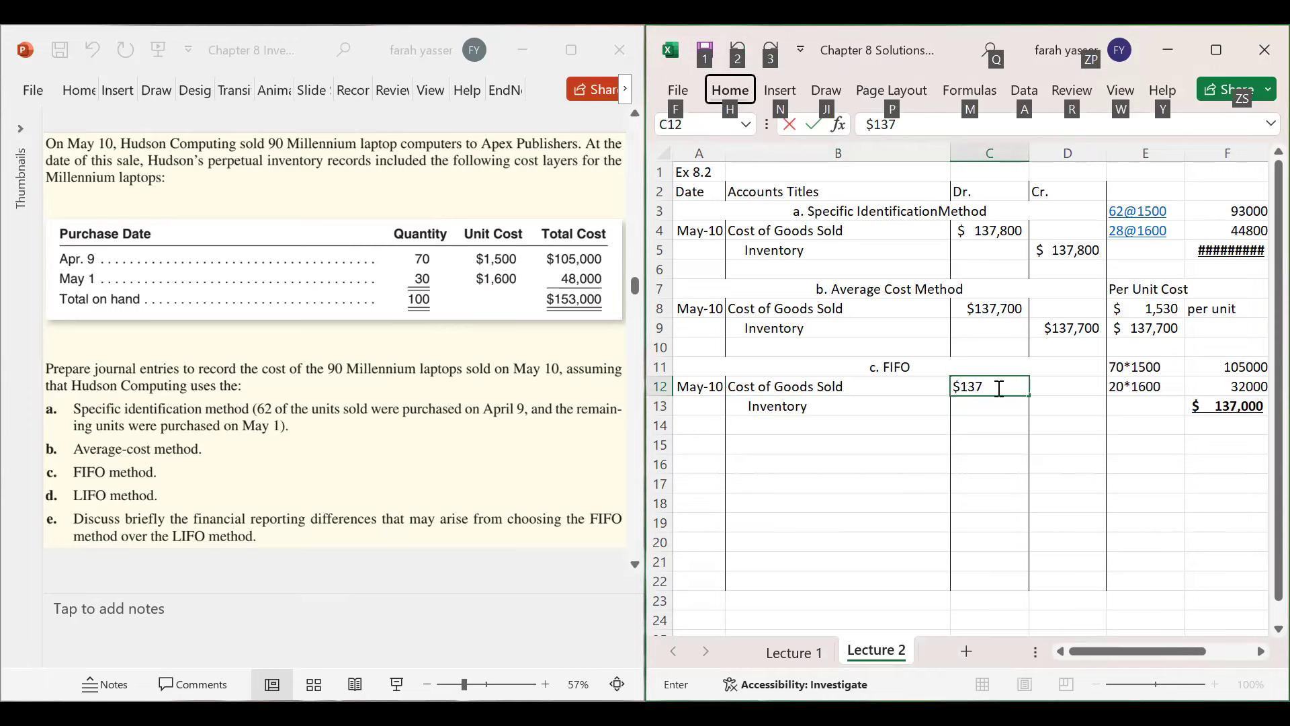
key(Escape)
text(,000)
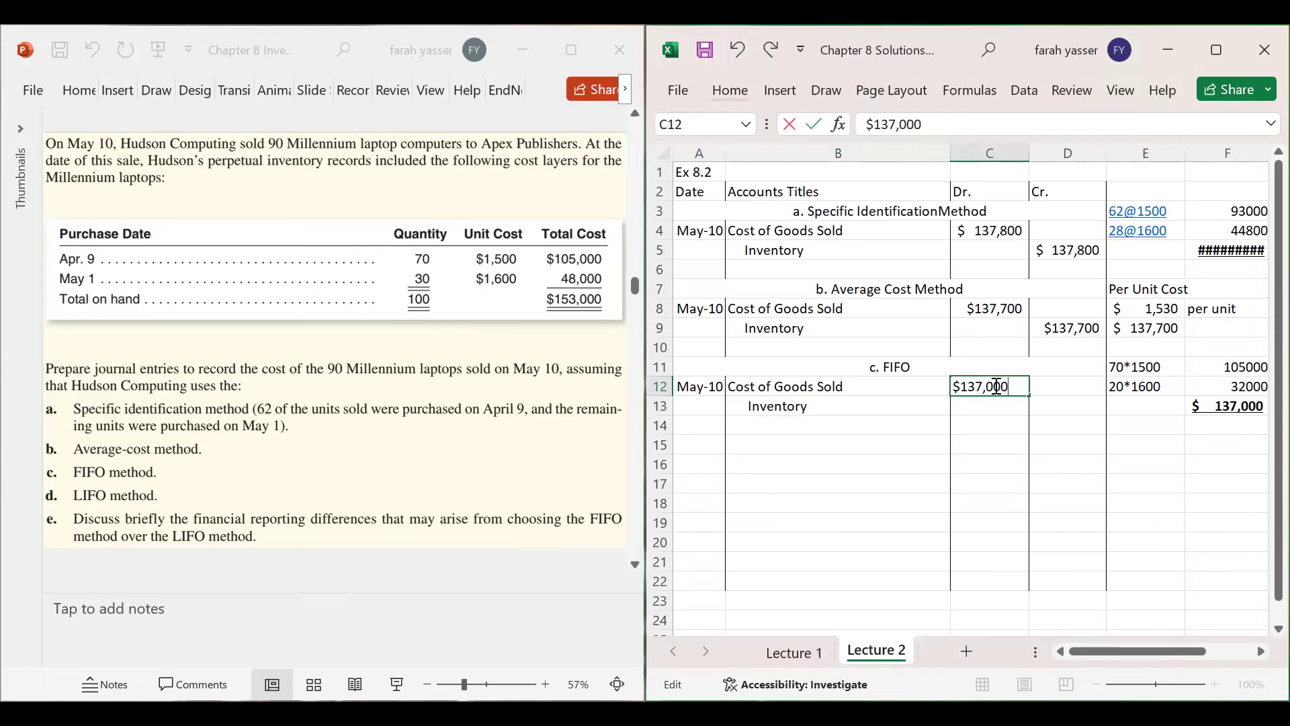
key(Return)
key(Right)
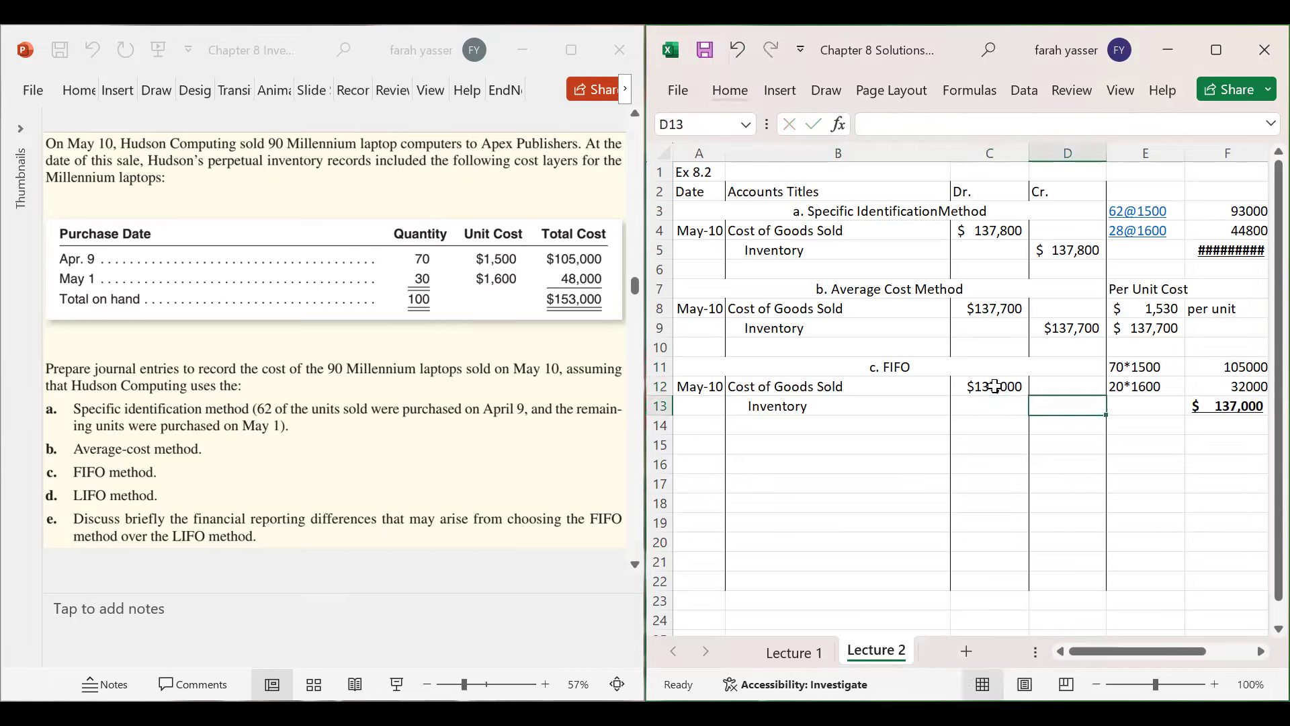
text($13)
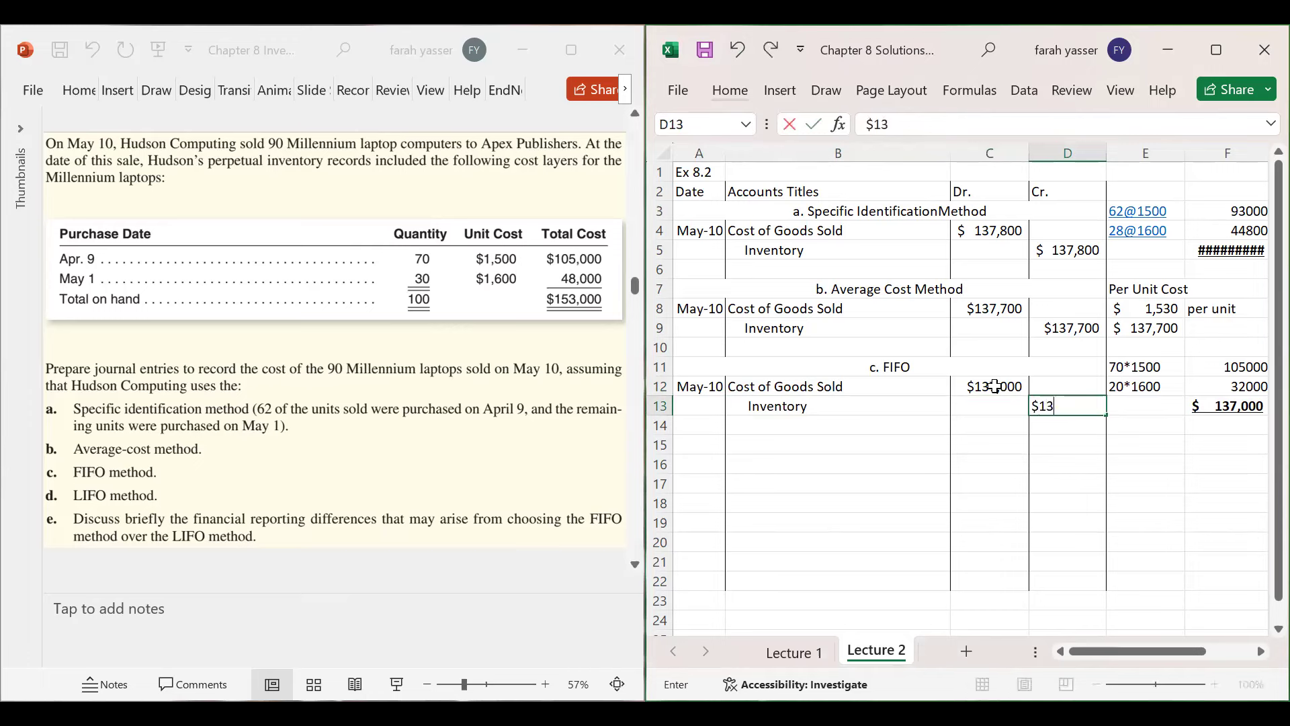
text(7,000)
key(Return)
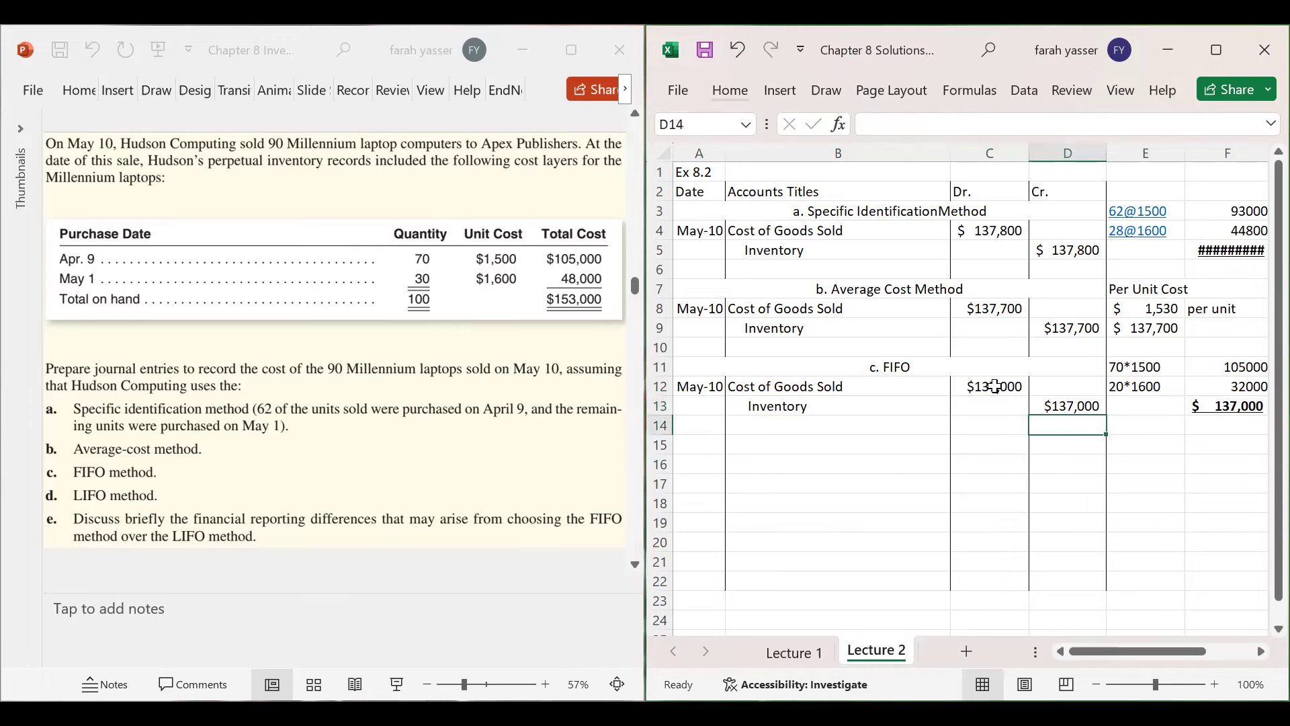
click(825, 441)
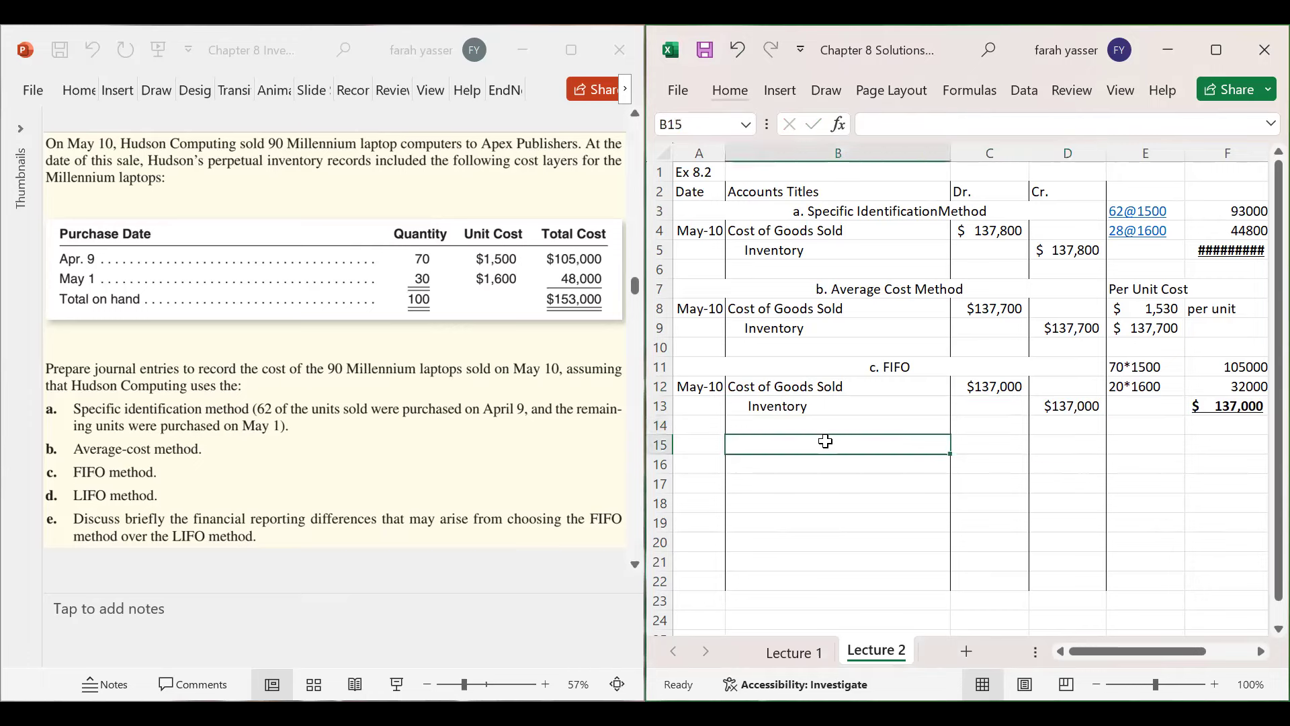
- Merge and centre A15:D15 with the heading 'd. LIFO', then switch to PowerPoint
drag(697, 443, 1079, 446)
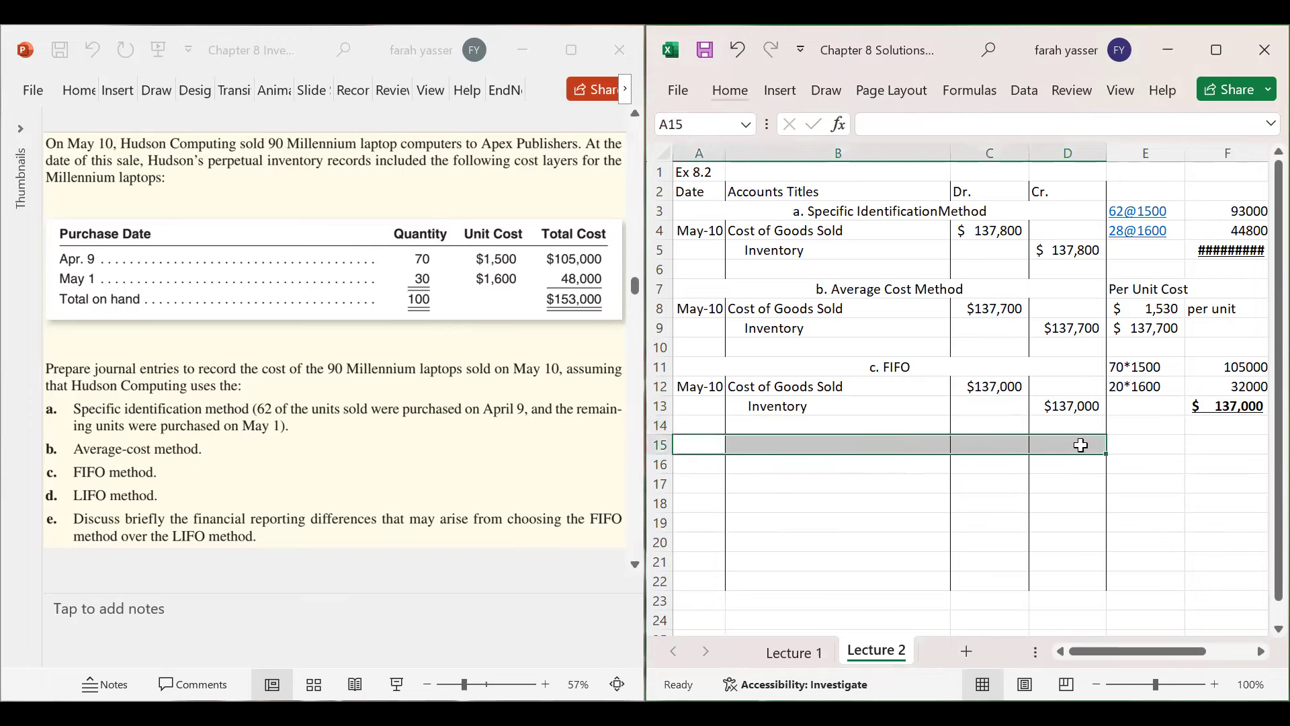
right_click(1081, 444)
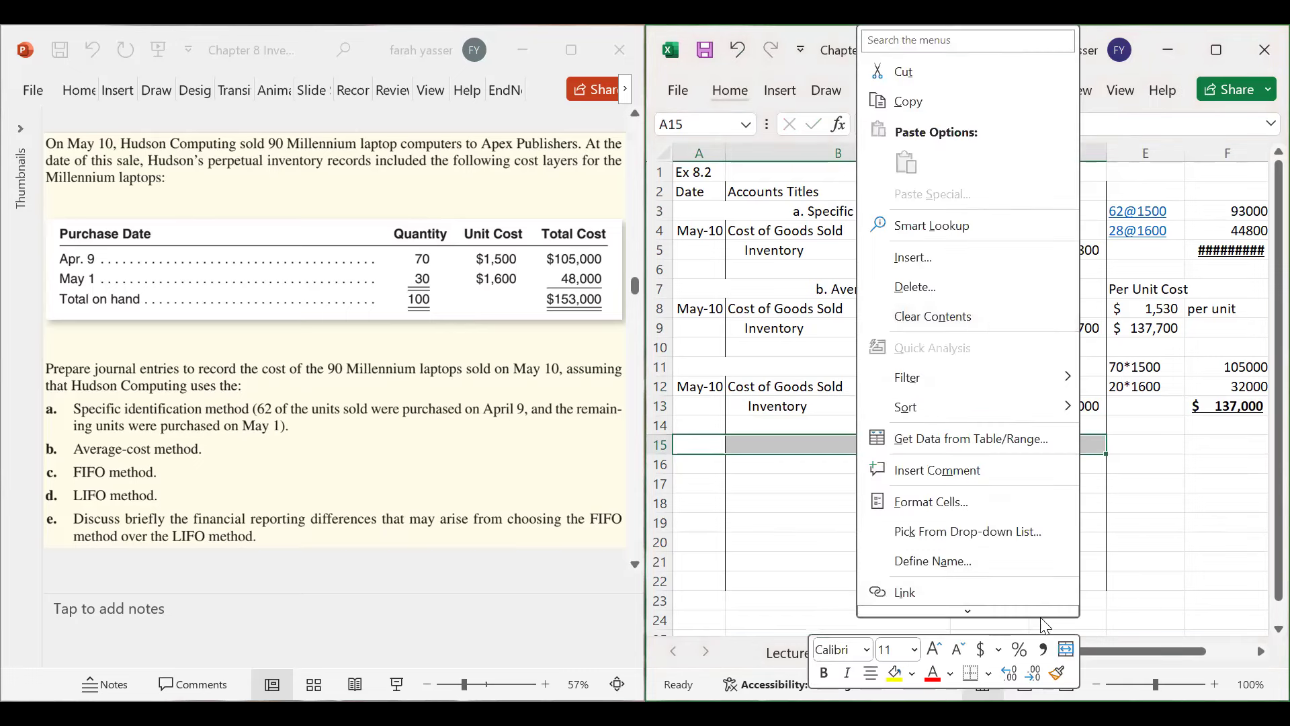
click(1067, 649)
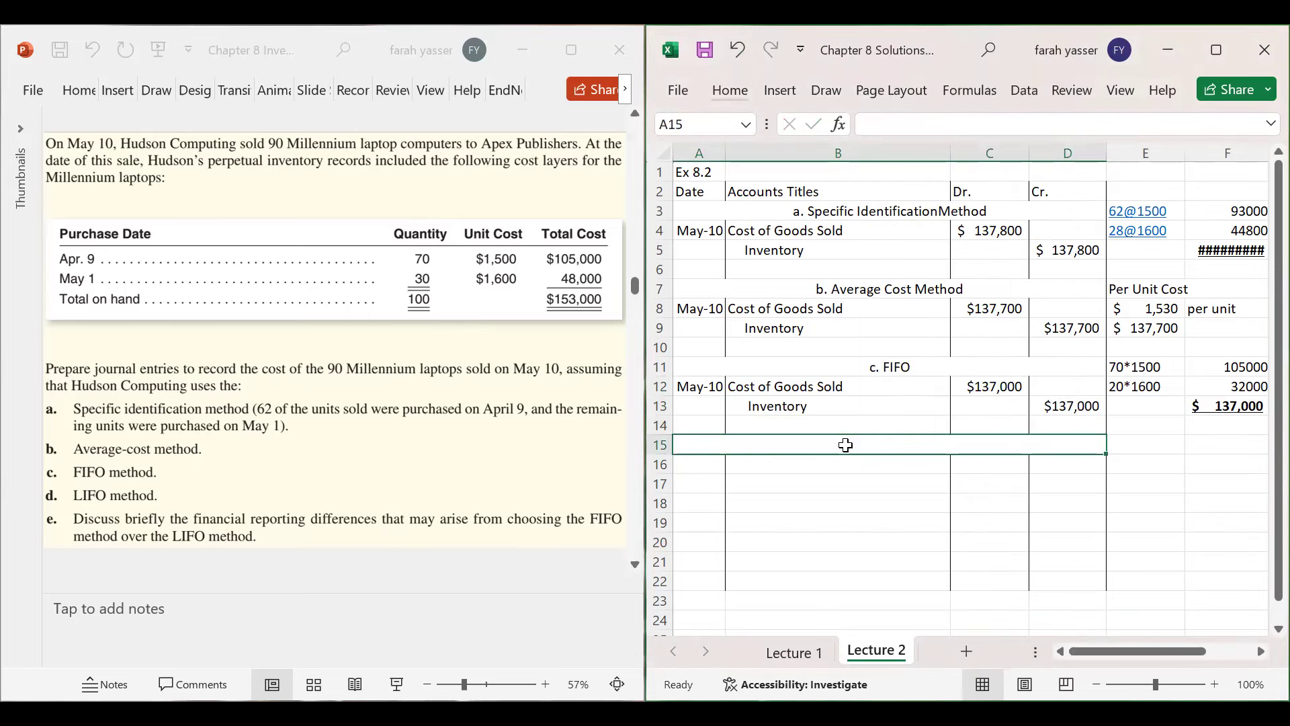
text(d.)
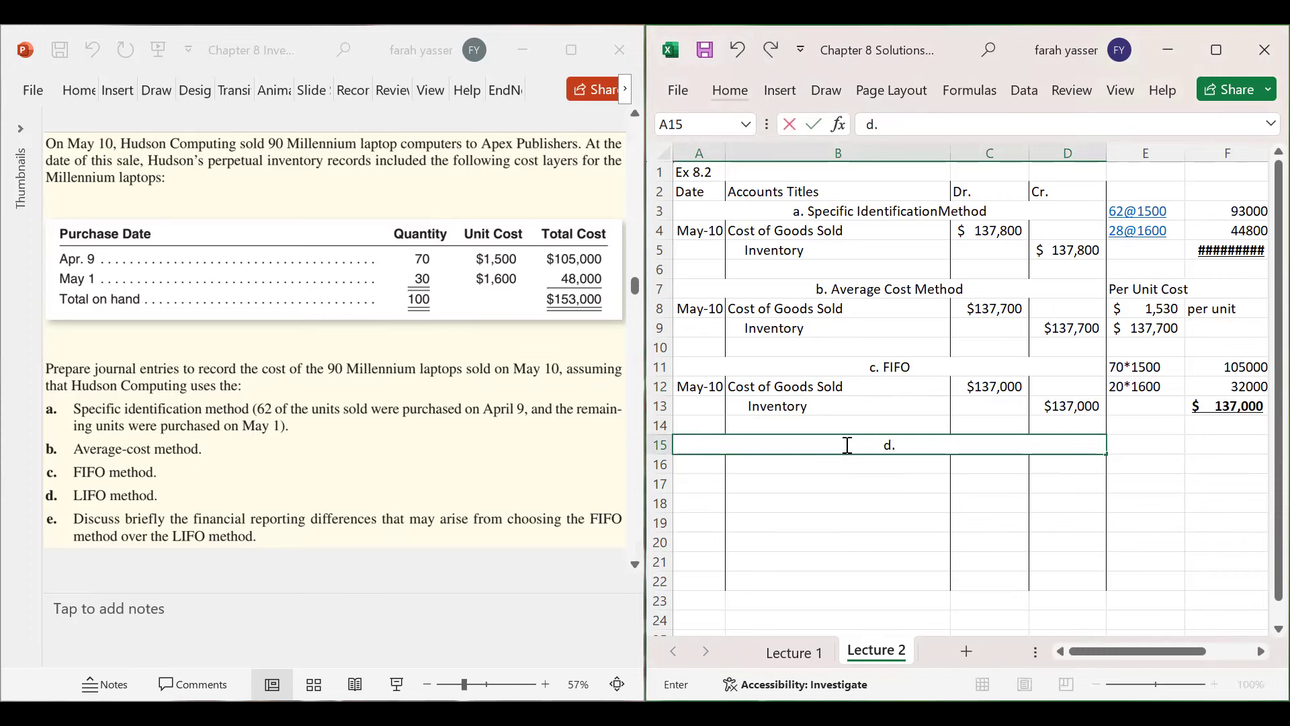
text( LIFO)
key(Return)
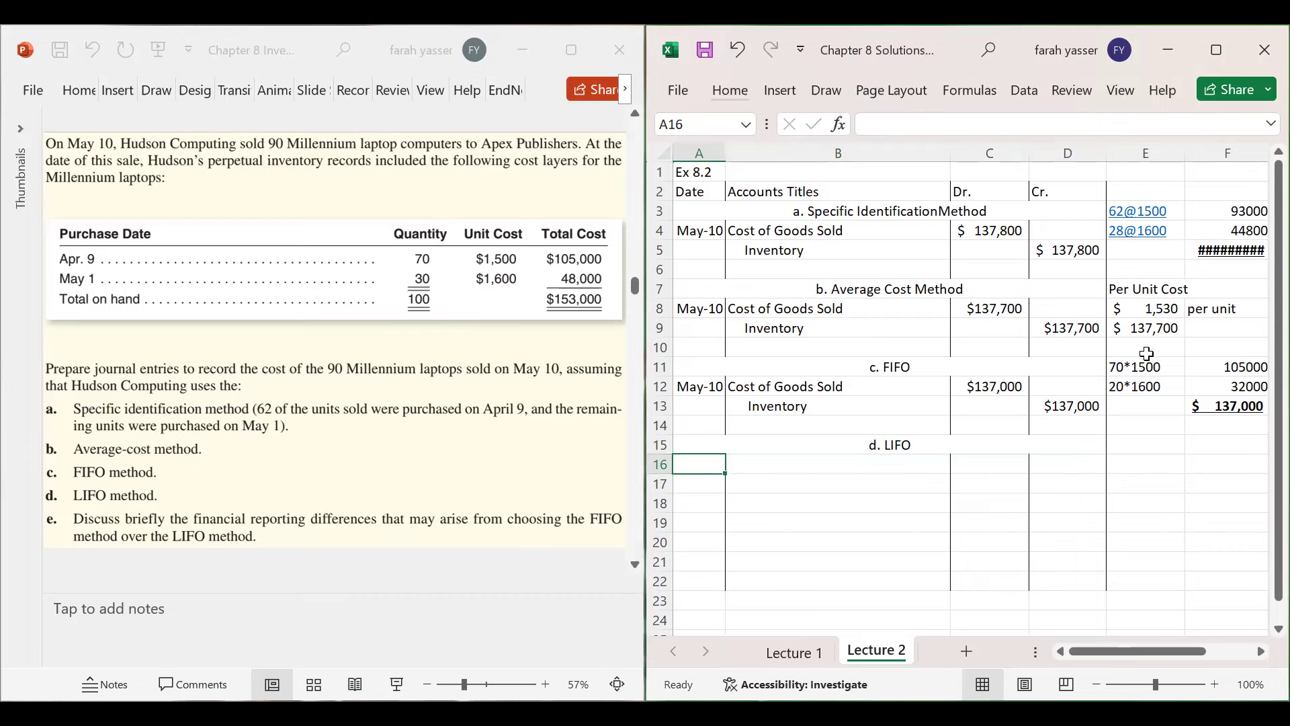
click(426, 289)
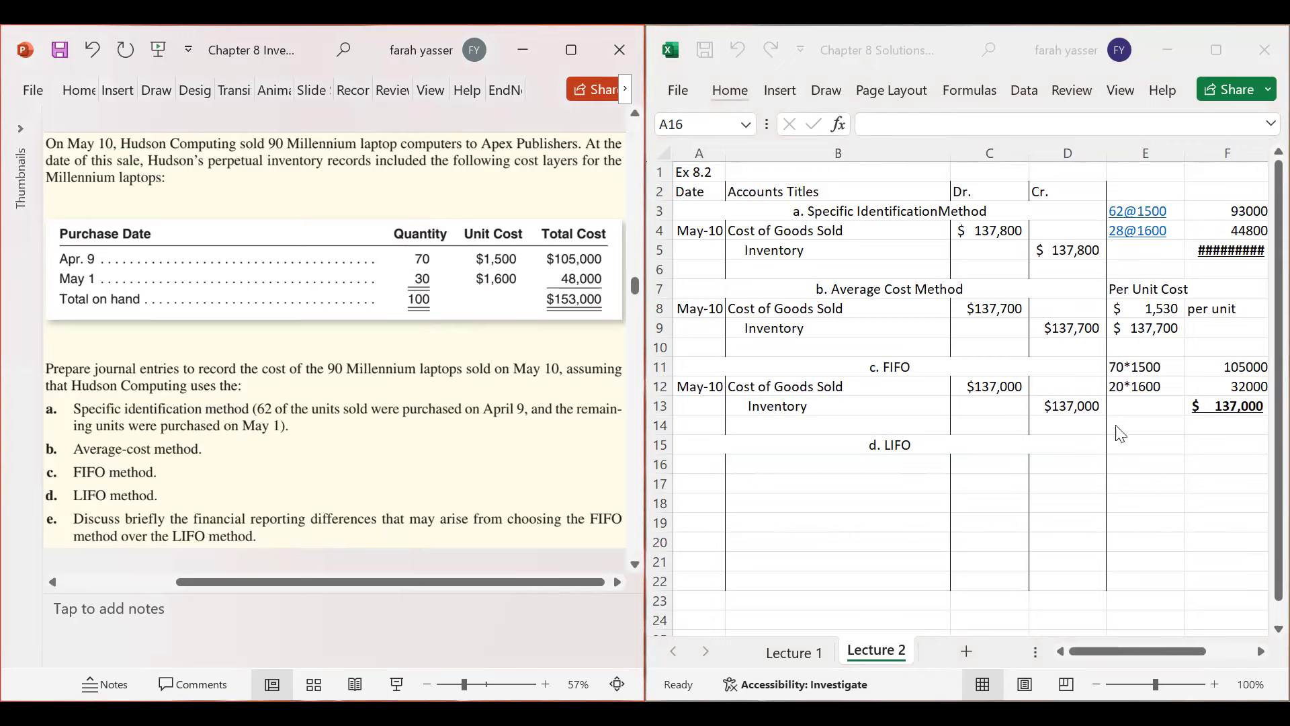
- Enter the LIFO cost layers 30*1600 in E15 and 60*1500 in E16
click(1134, 445)
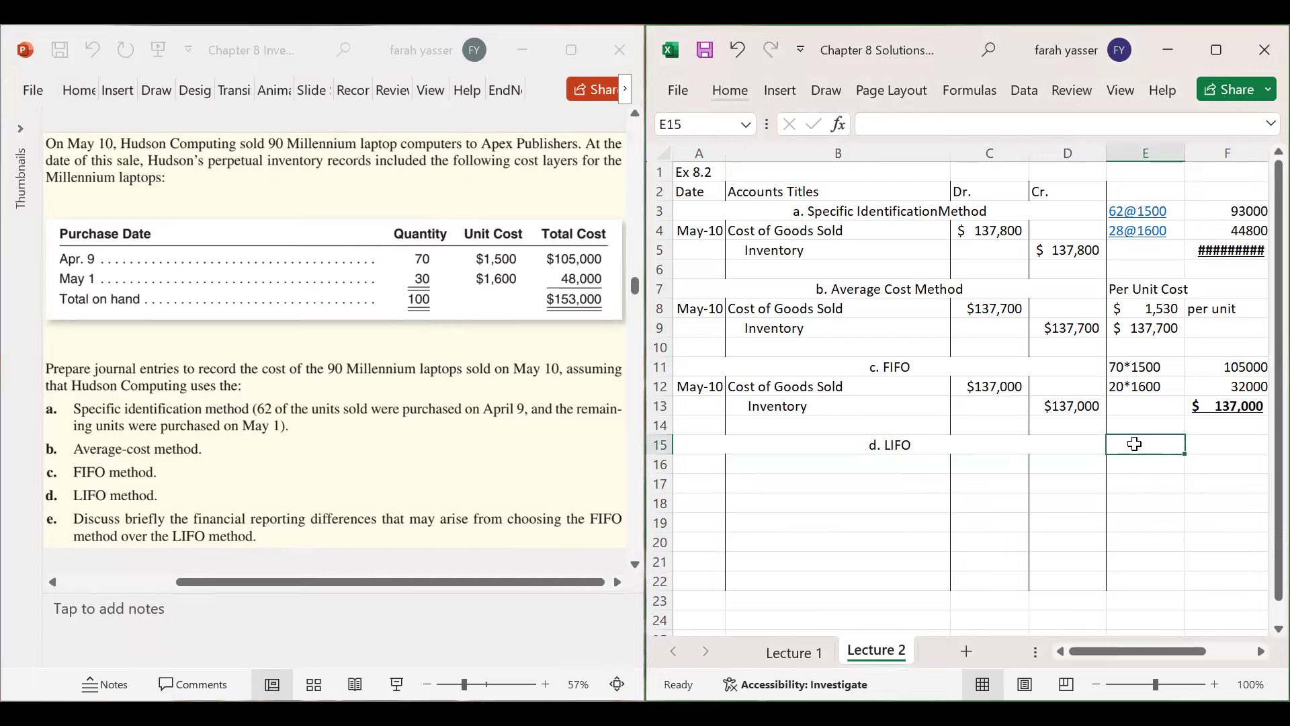
text(30*16)
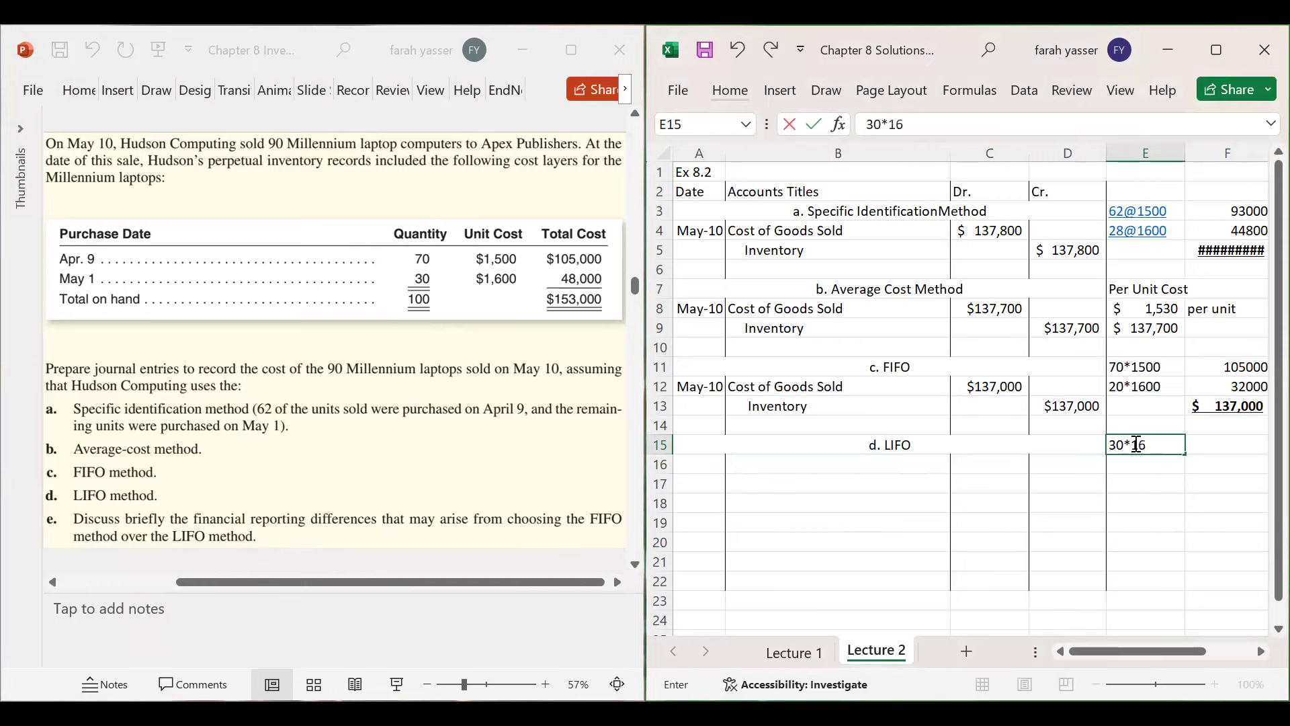
text(00)
key(Return)
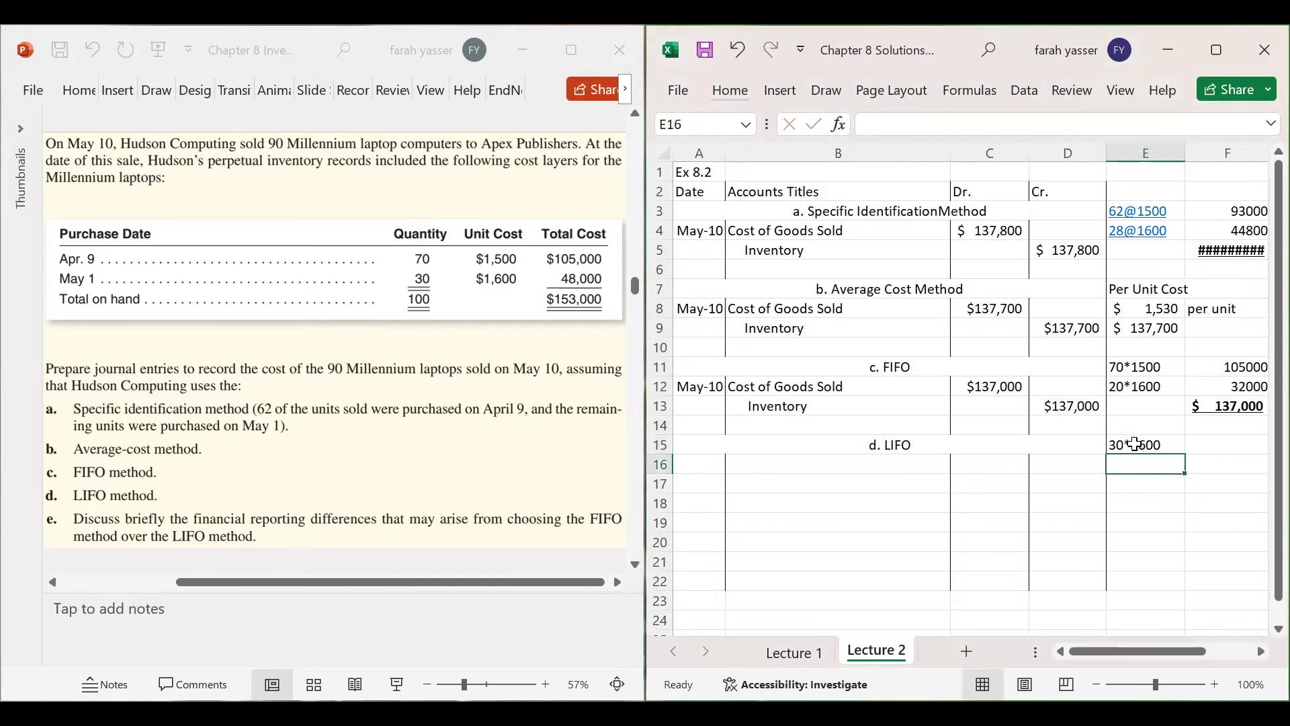
text(60)
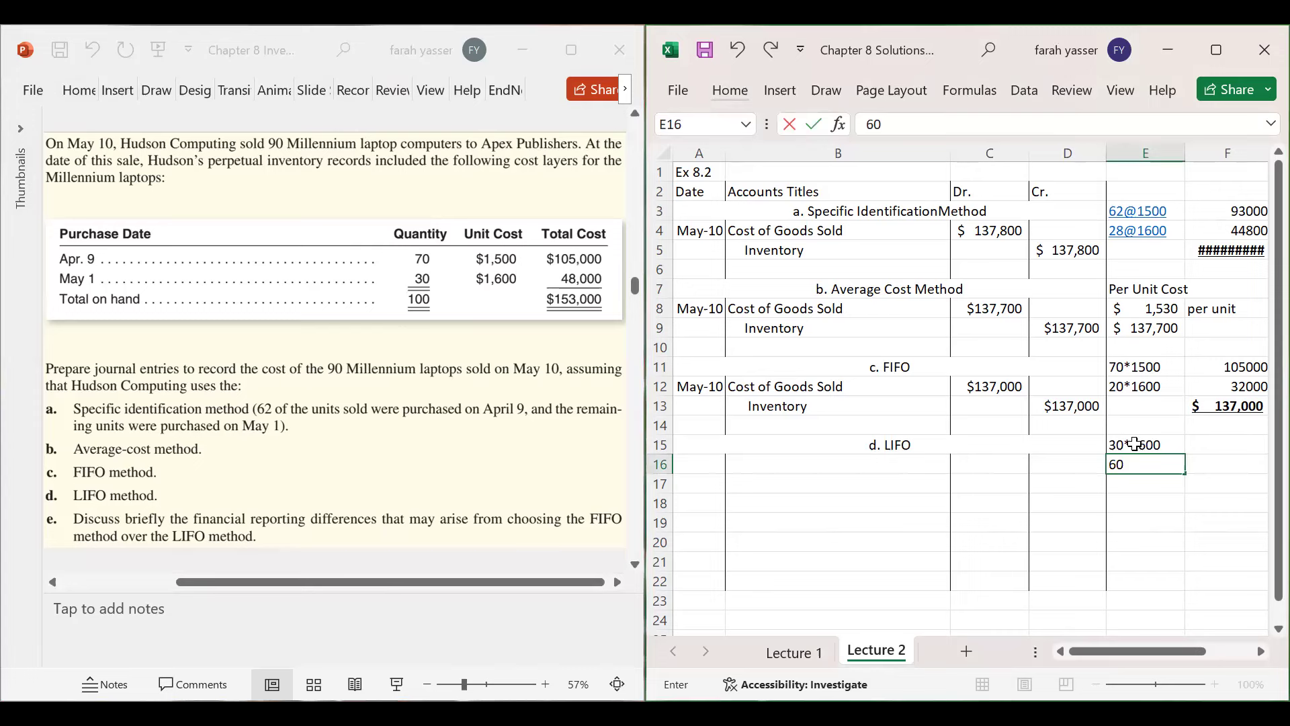
text(*)
text(1500)
key(Tab)
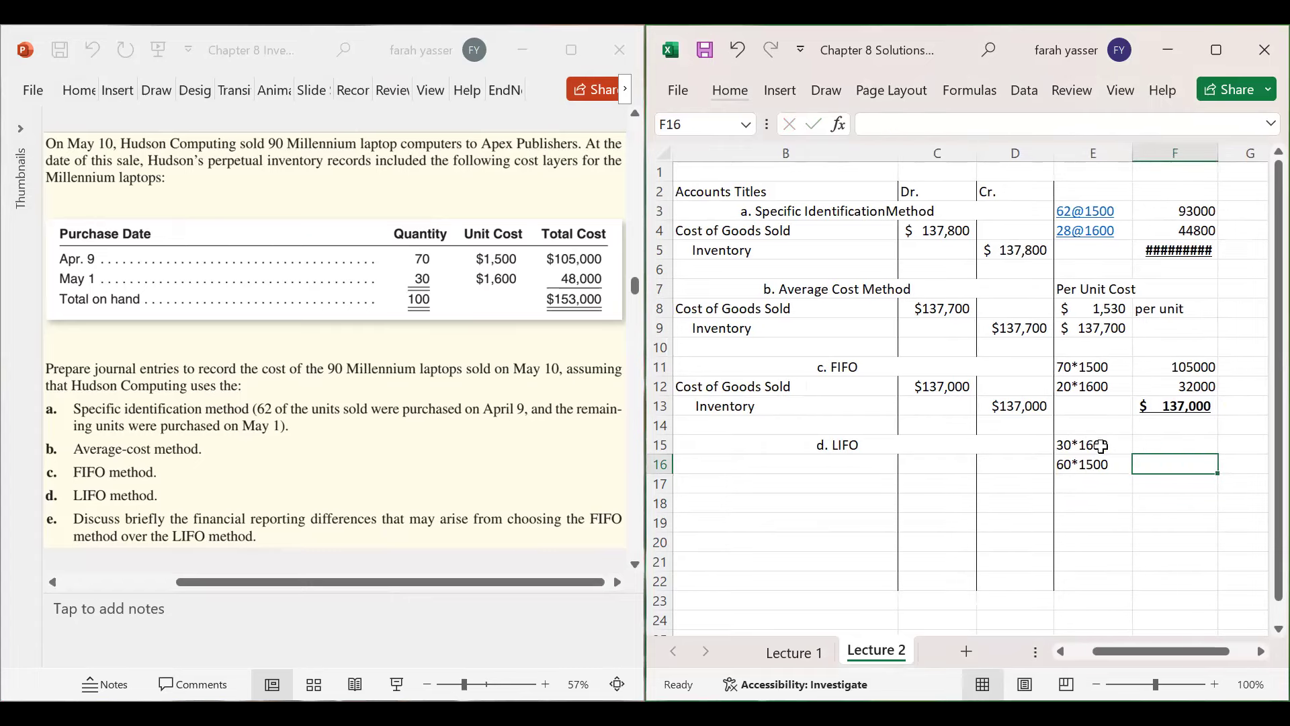
- Copy the layers to F15:F16 as formulas (48000, 90000) and total 138000 in F17
drag(1100, 444, 1104, 462)
key(ctrl+c)
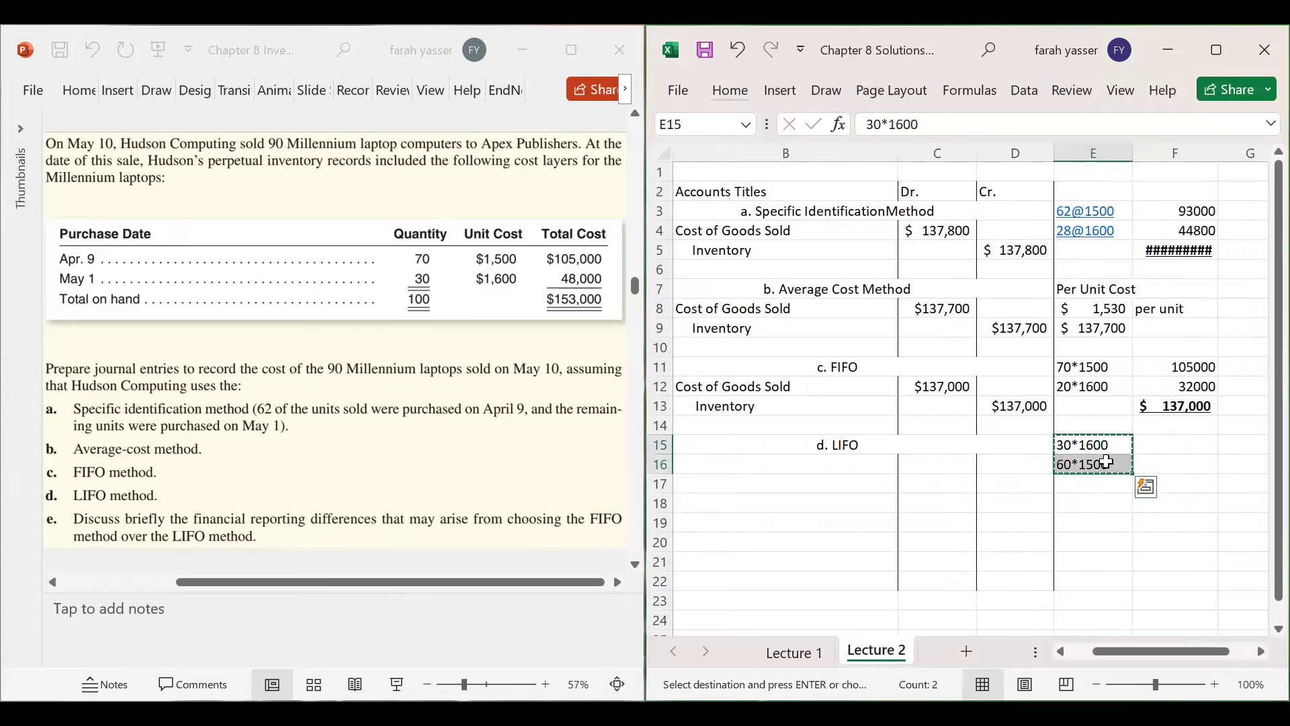
click(1169, 444)
key(Return)
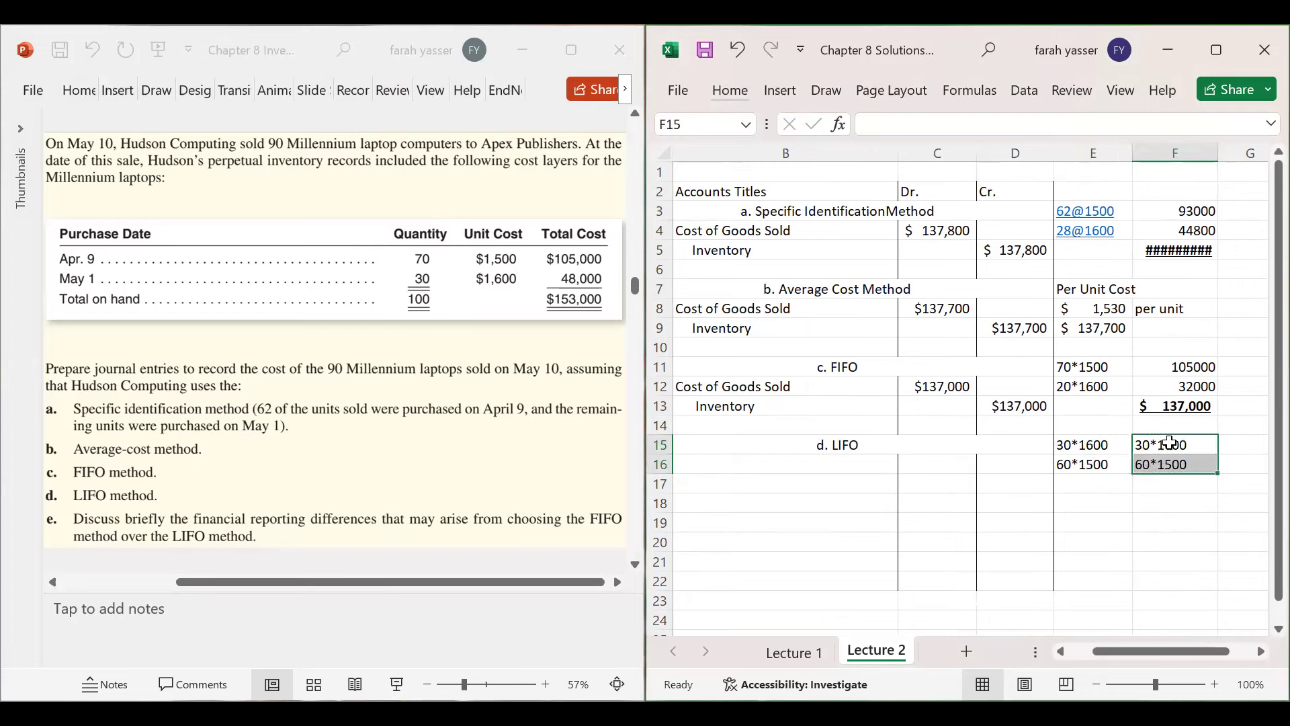
click(1170, 444)
click(864, 126)
text(=)
key(Return)
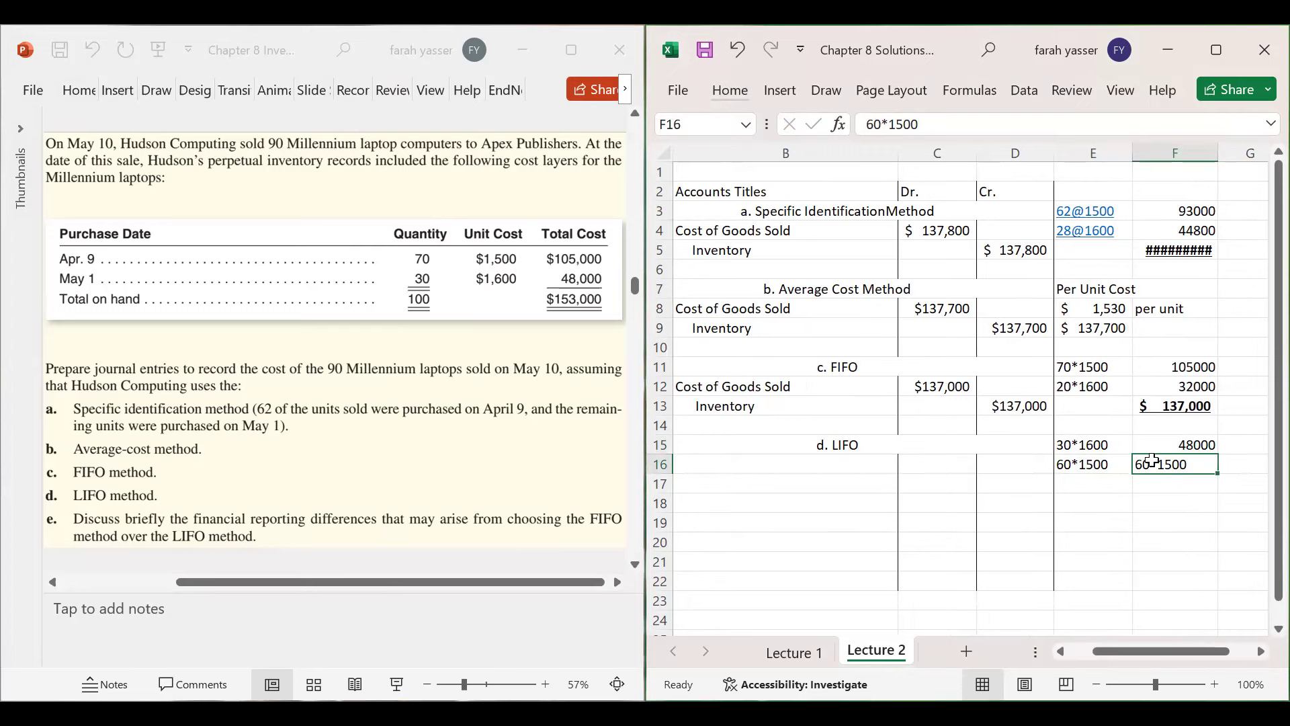
click(865, 127)
text(=)
key(Return)
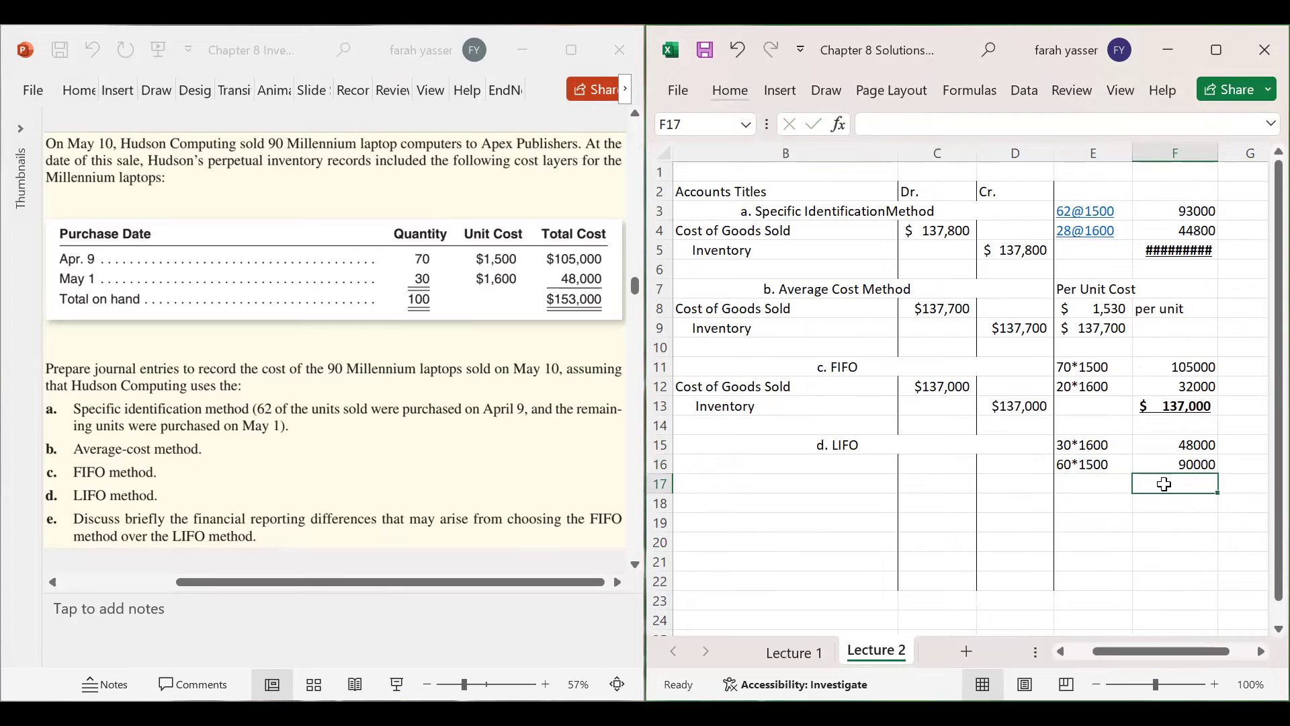
text(=4)
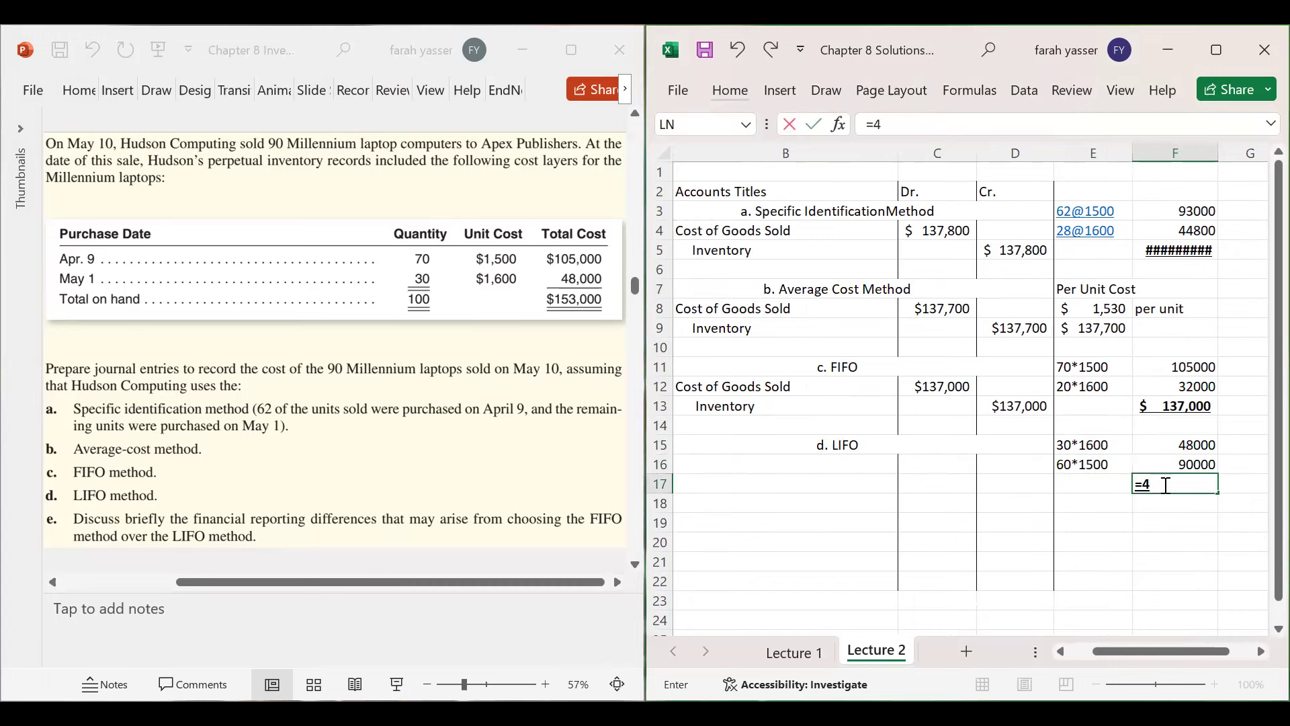
text(8000+9000)
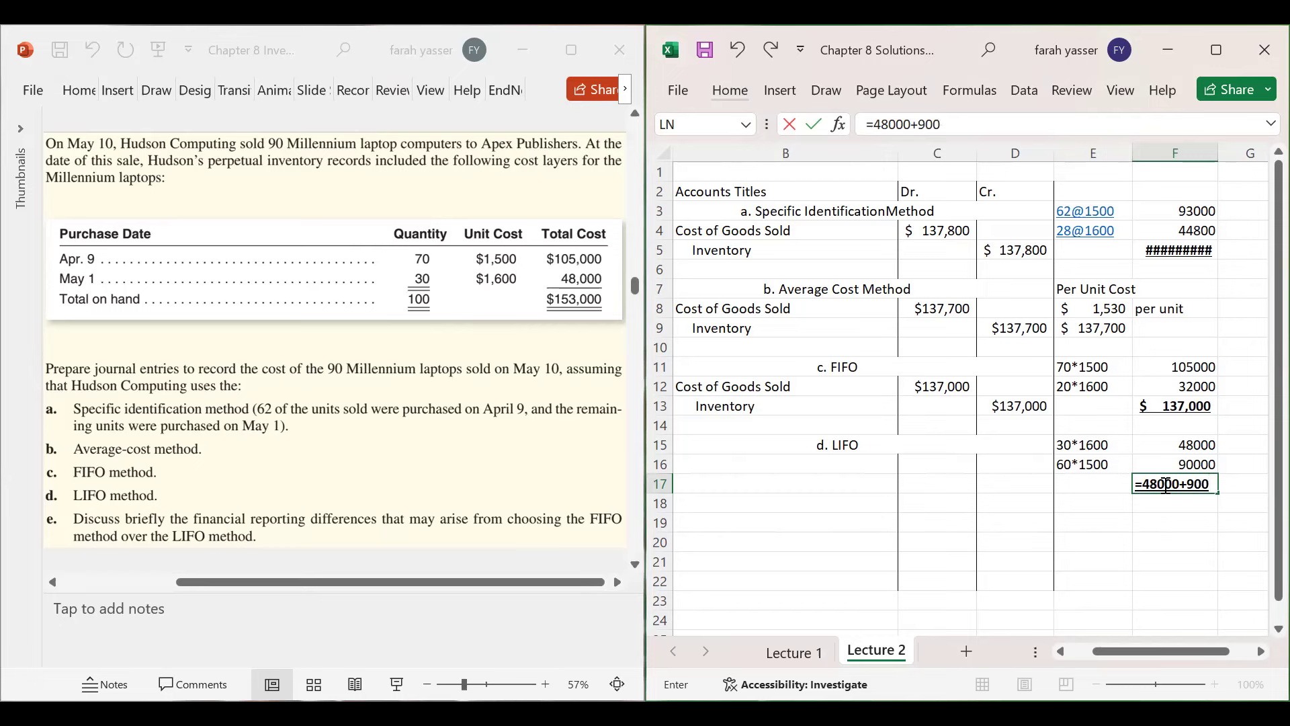
text(0)
key(Return)
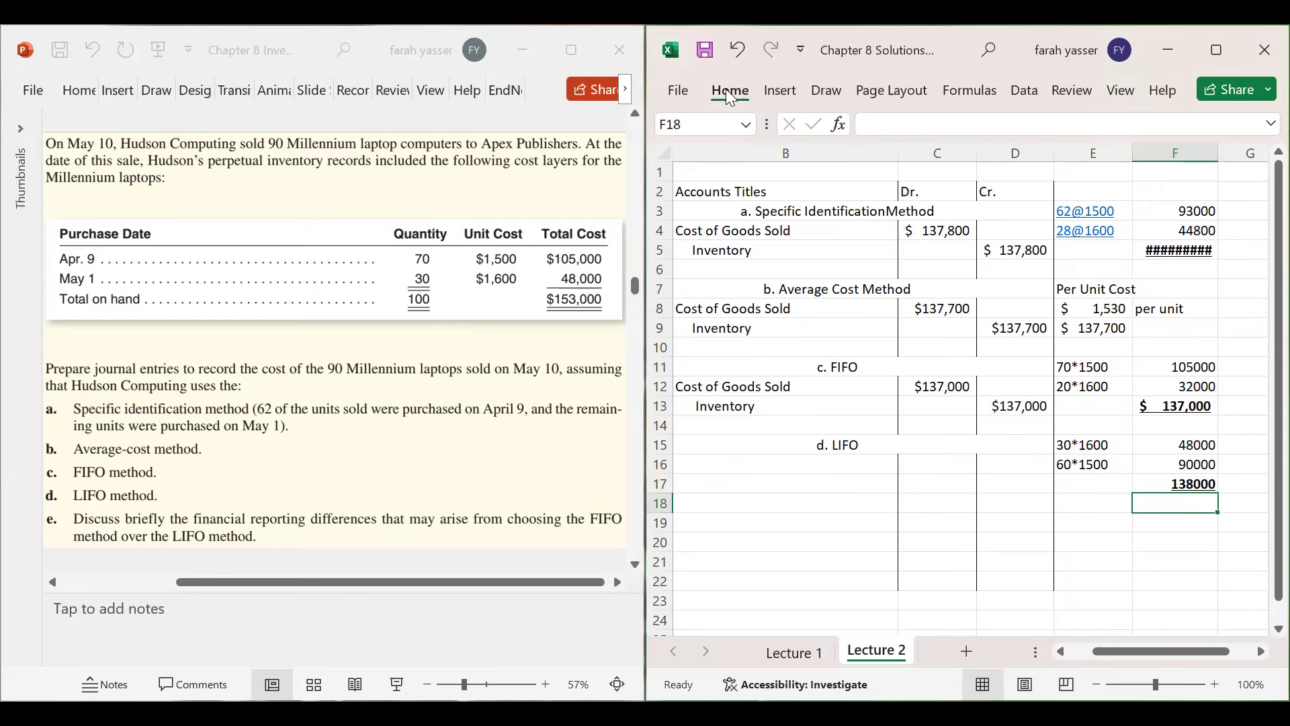
- Format the F17 total as accounting with no decimals so it reads $ 138,000
click(728, 92)
click(887, 173)
click(874, 256)
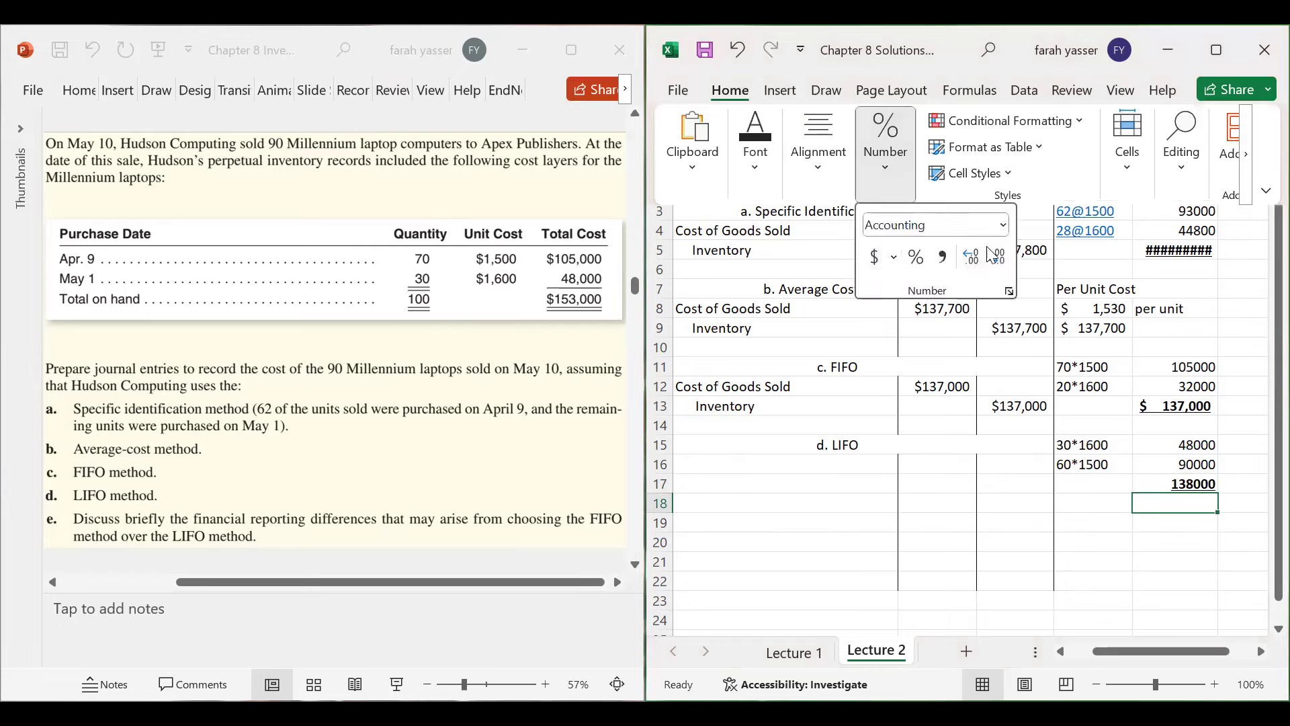
click(873, 261)
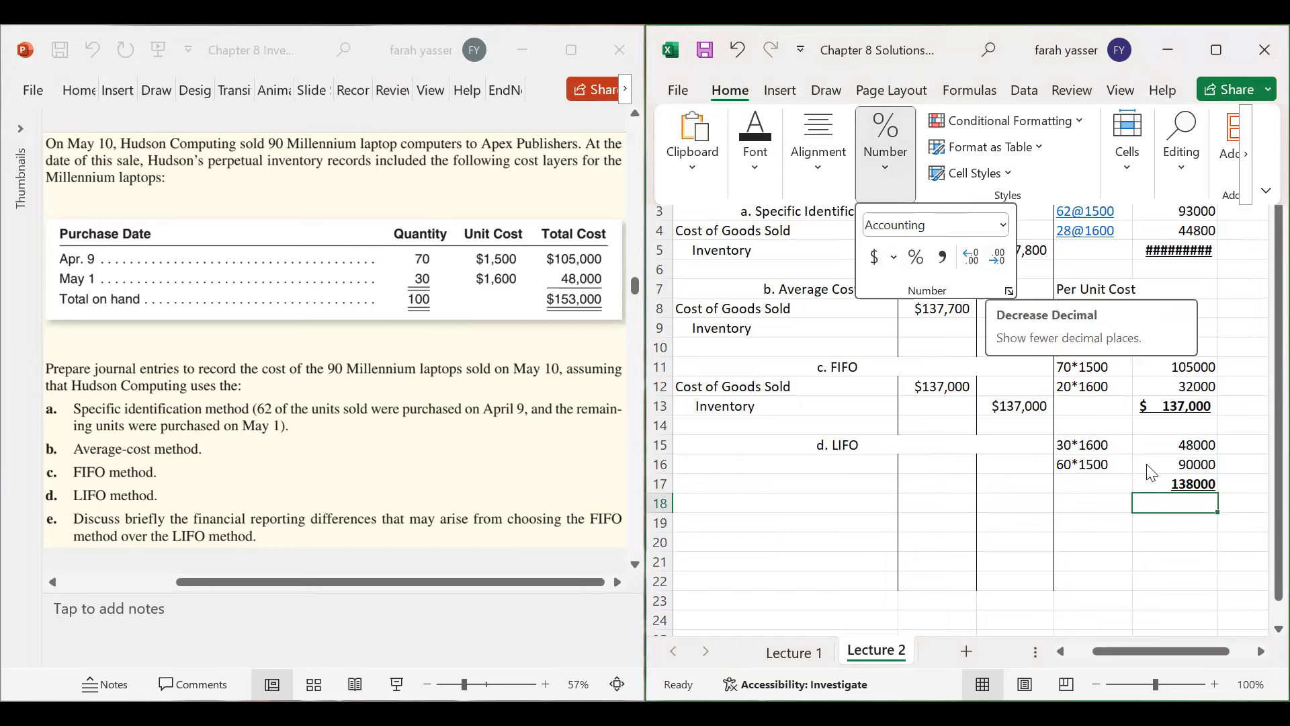
key(Escape)
click(1172, 484)
click(1172, 483)
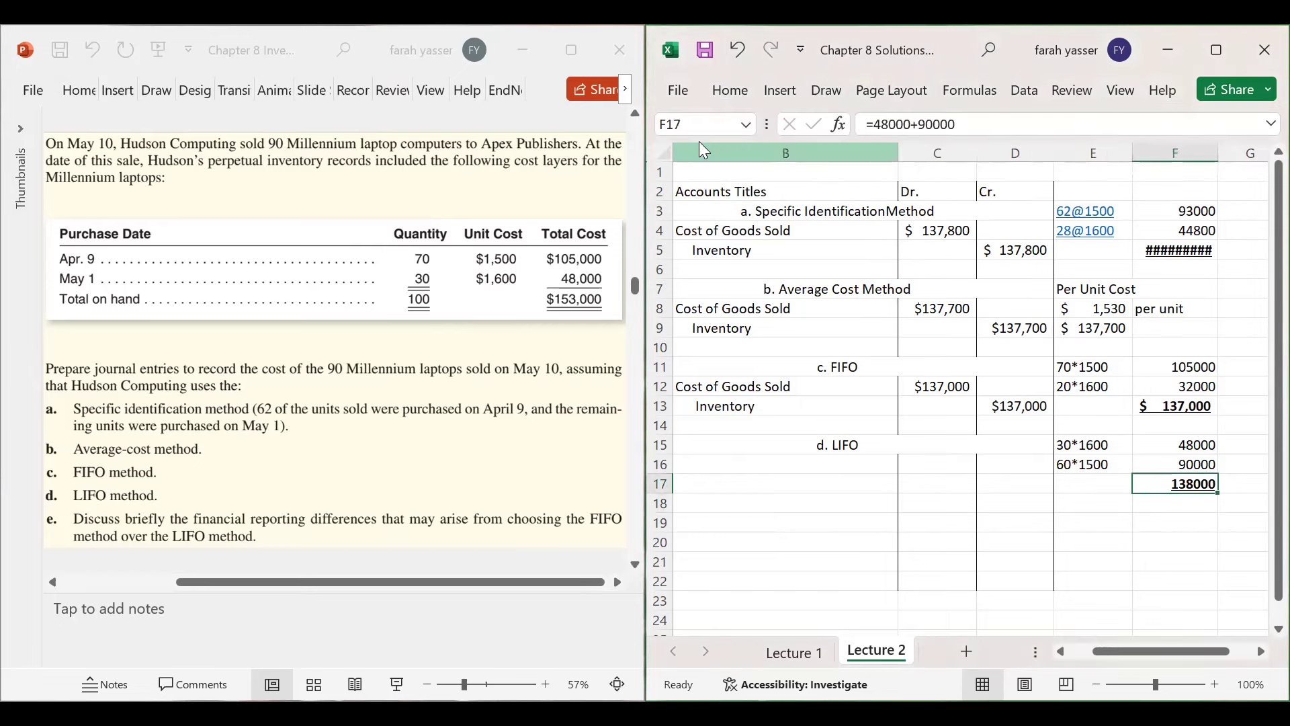
click(735, 94)
click(879, 166)
click(873, 257)
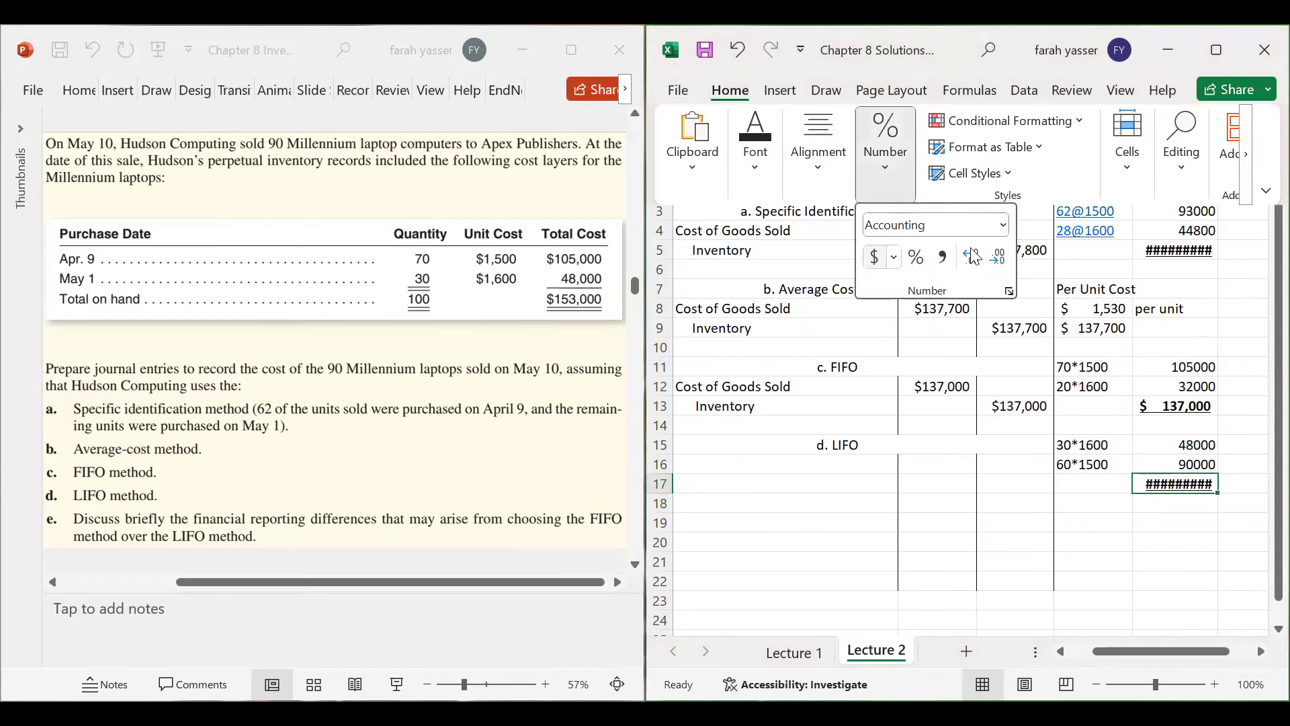
click(997, 256)
click(997, 257)
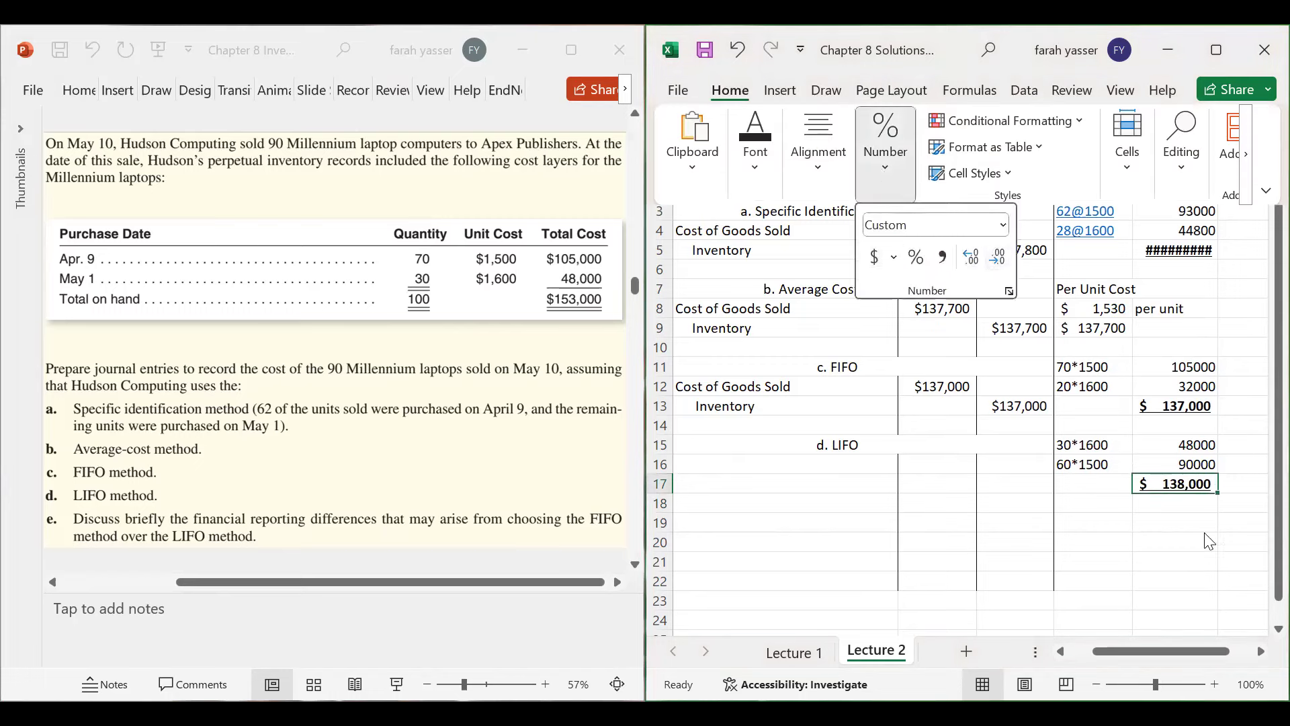
click(1135, 489)
click(826, 461)
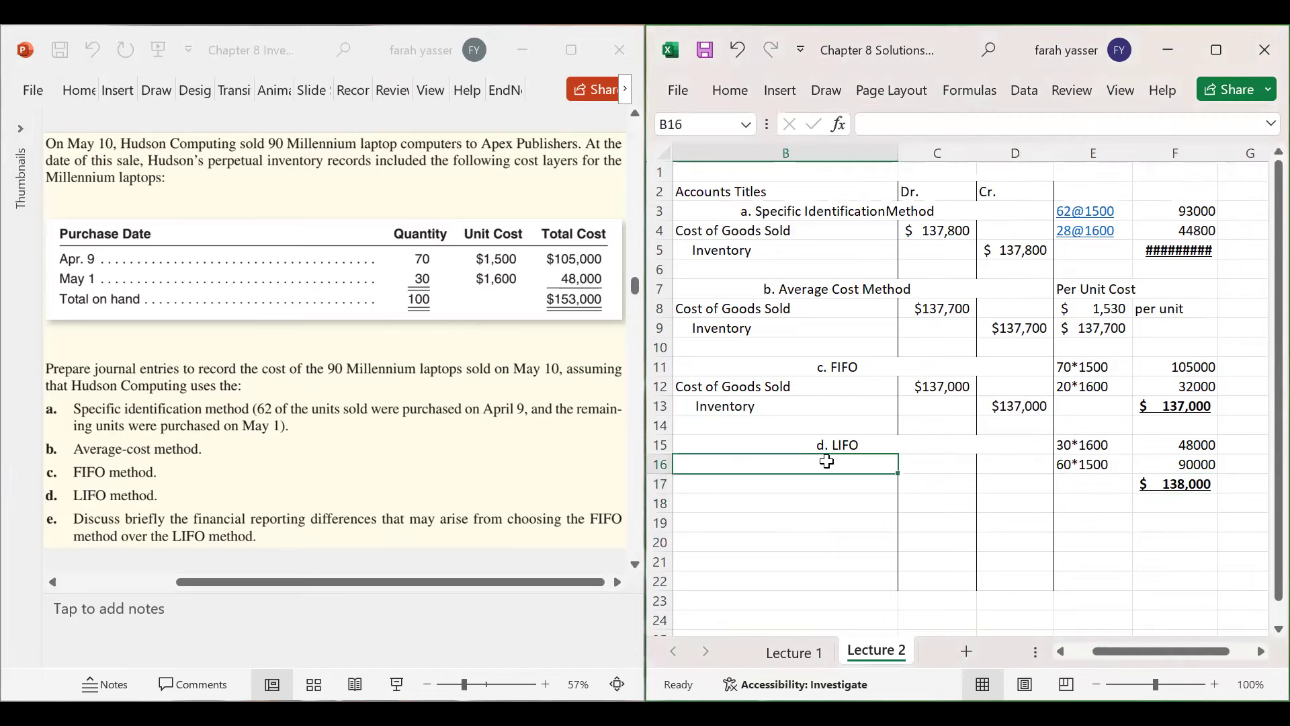
- Enter 10 May with Cost of Goods Sold in B16 and Inventory in B17
key(Left)
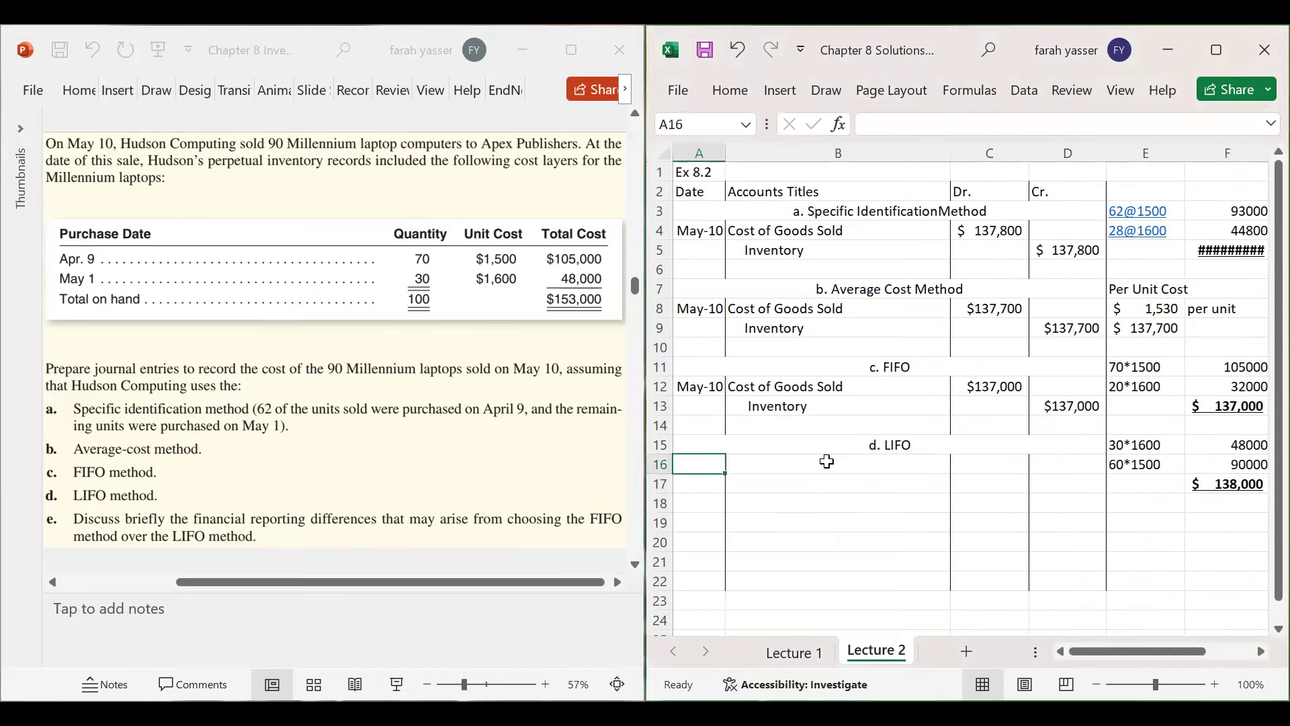
text(10)
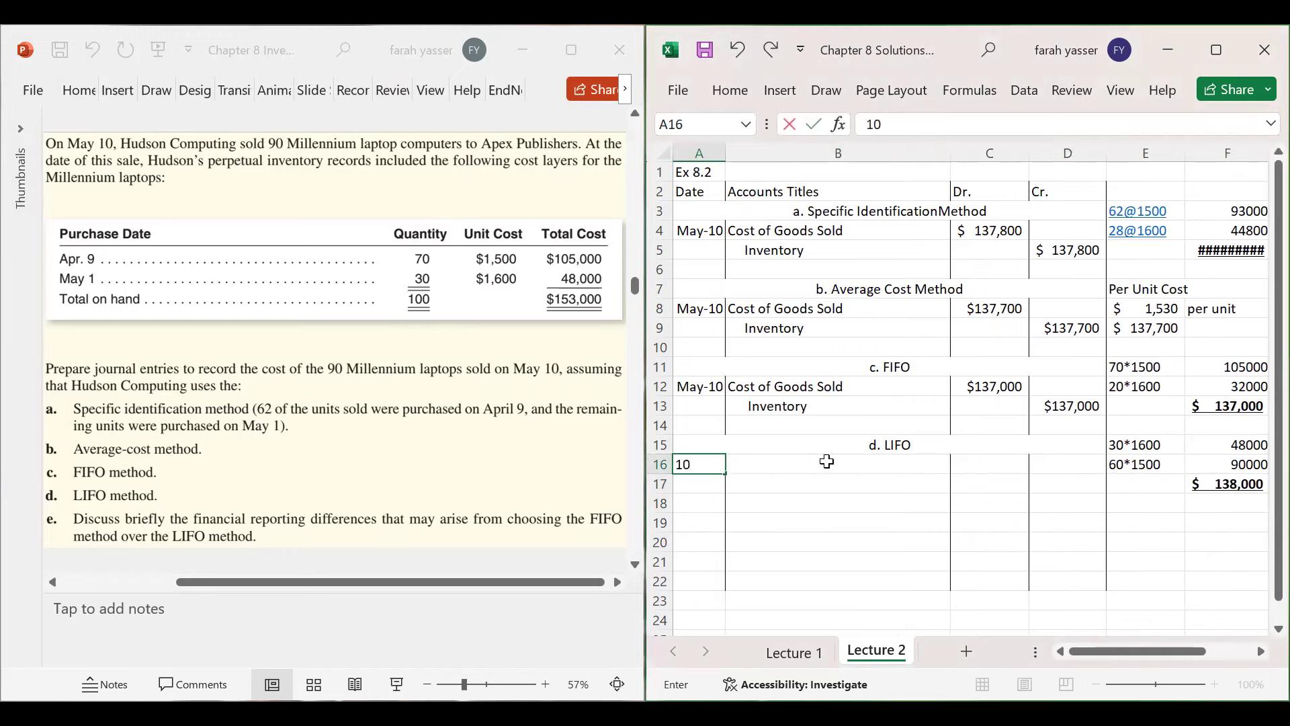
text( mAY)
key(Tab)
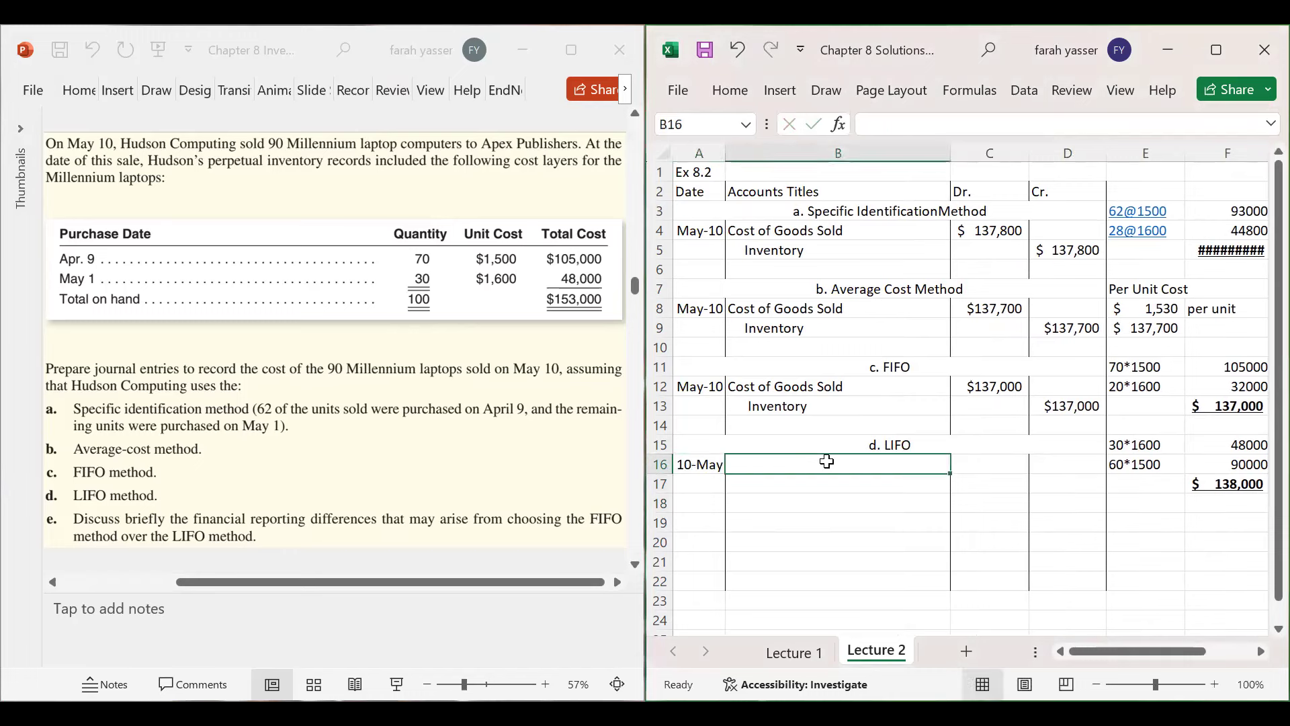
text(Cost of Goods Sold)
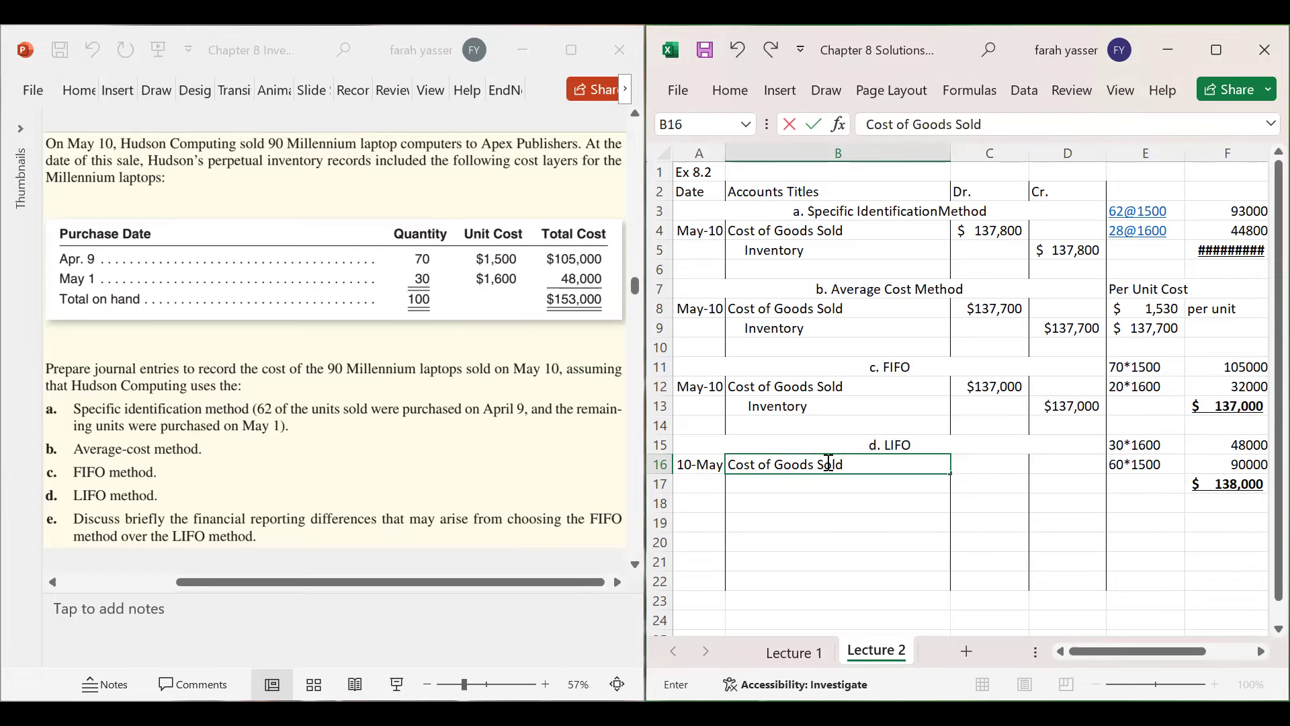
key(Return)
text(Inventoru)
key(BackSpace)
text(y)
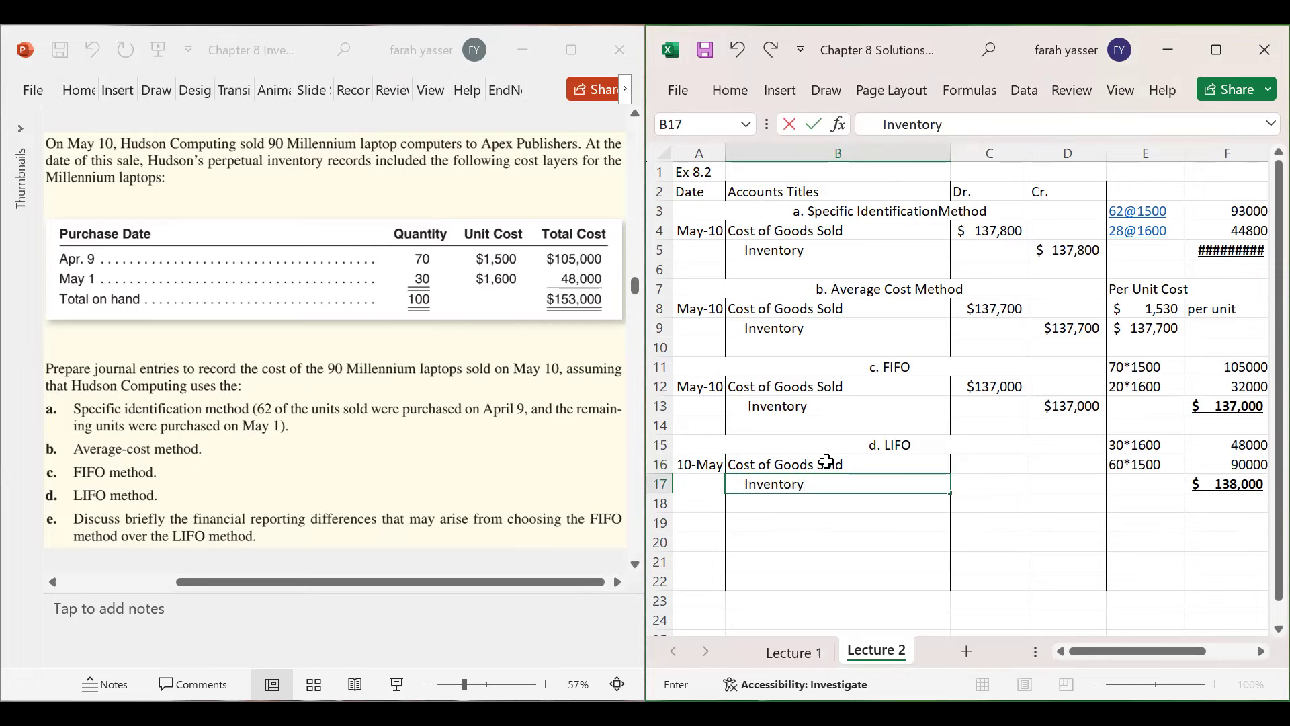
key(Tab)
- Enter $138,000 as the debit in C16 and the Inventory credit in D17
key(Up)
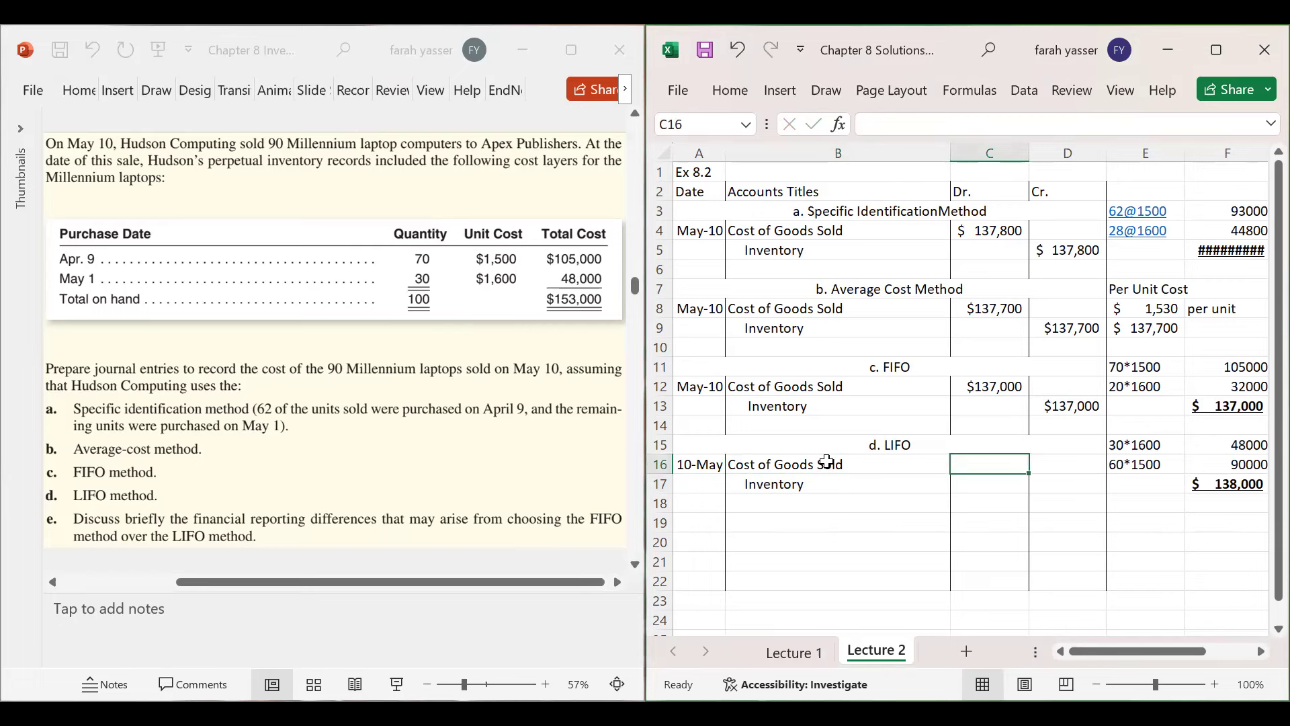
text(1)
key(BackSpace)
text(@138,000)
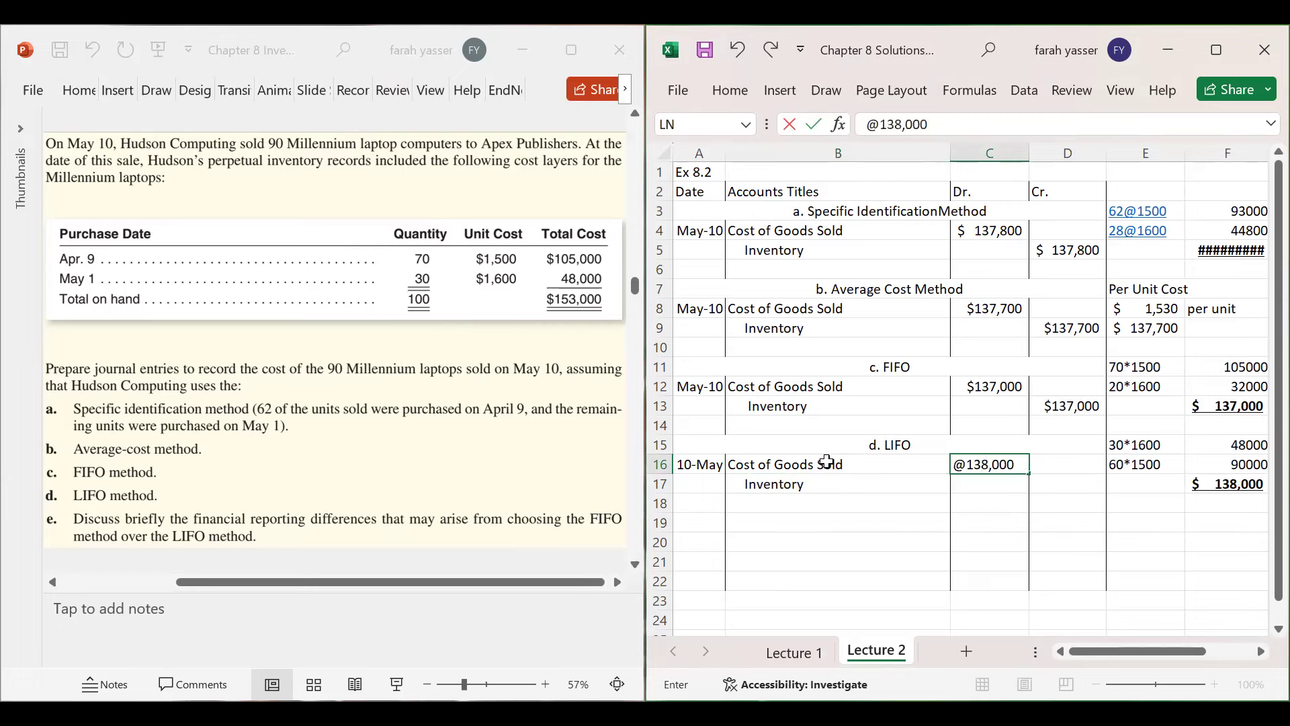
click(882, 126)
key(BackSpace)
key(Return)
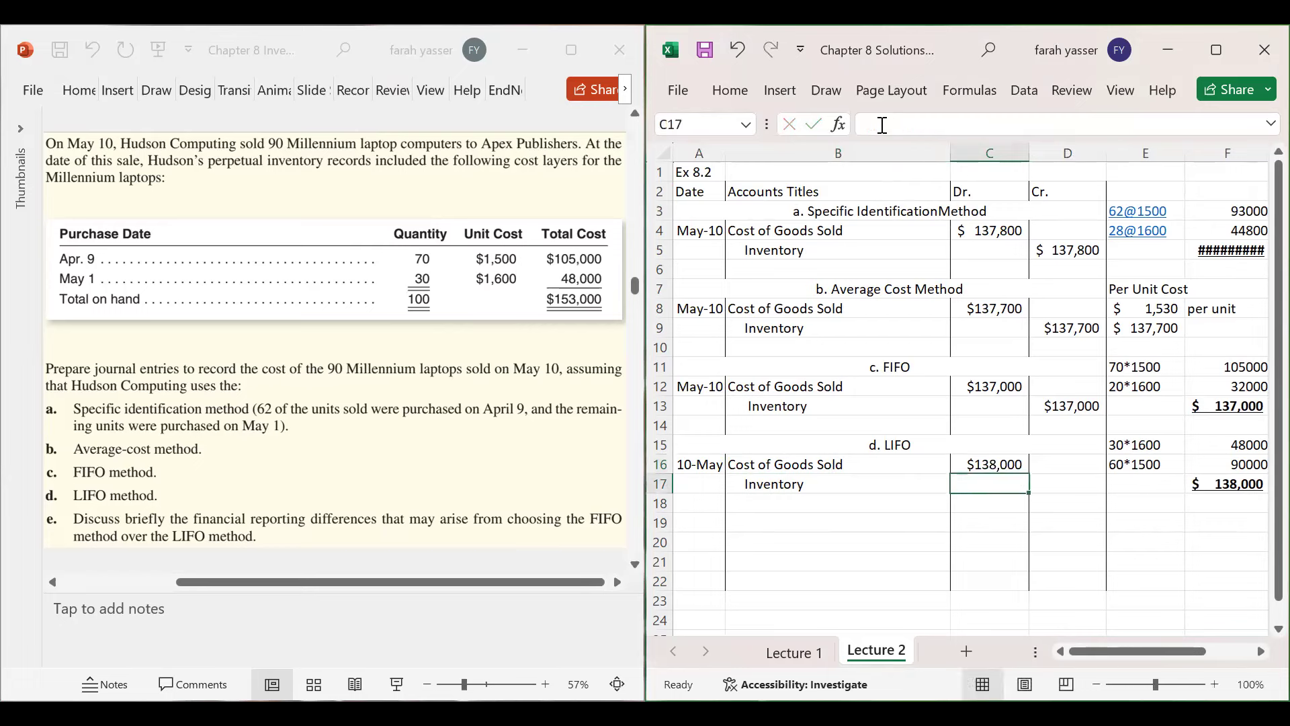
click(1059, 481)
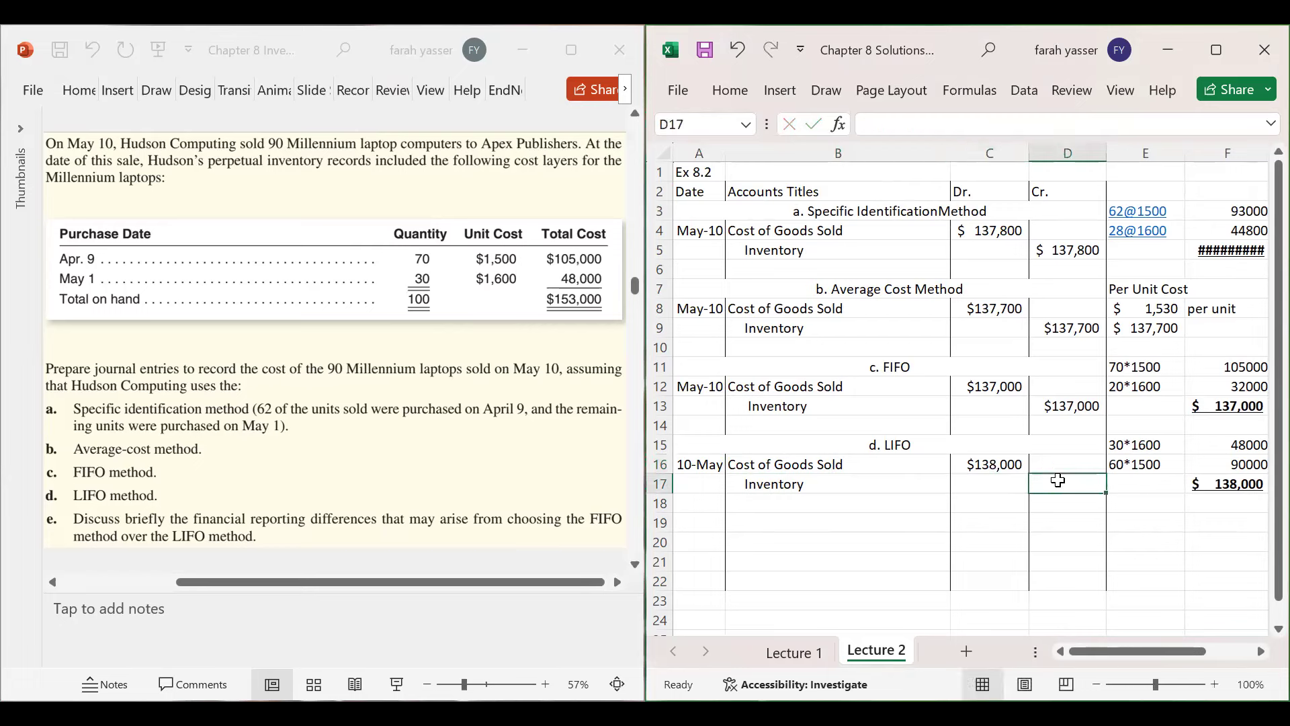
text($138,9)
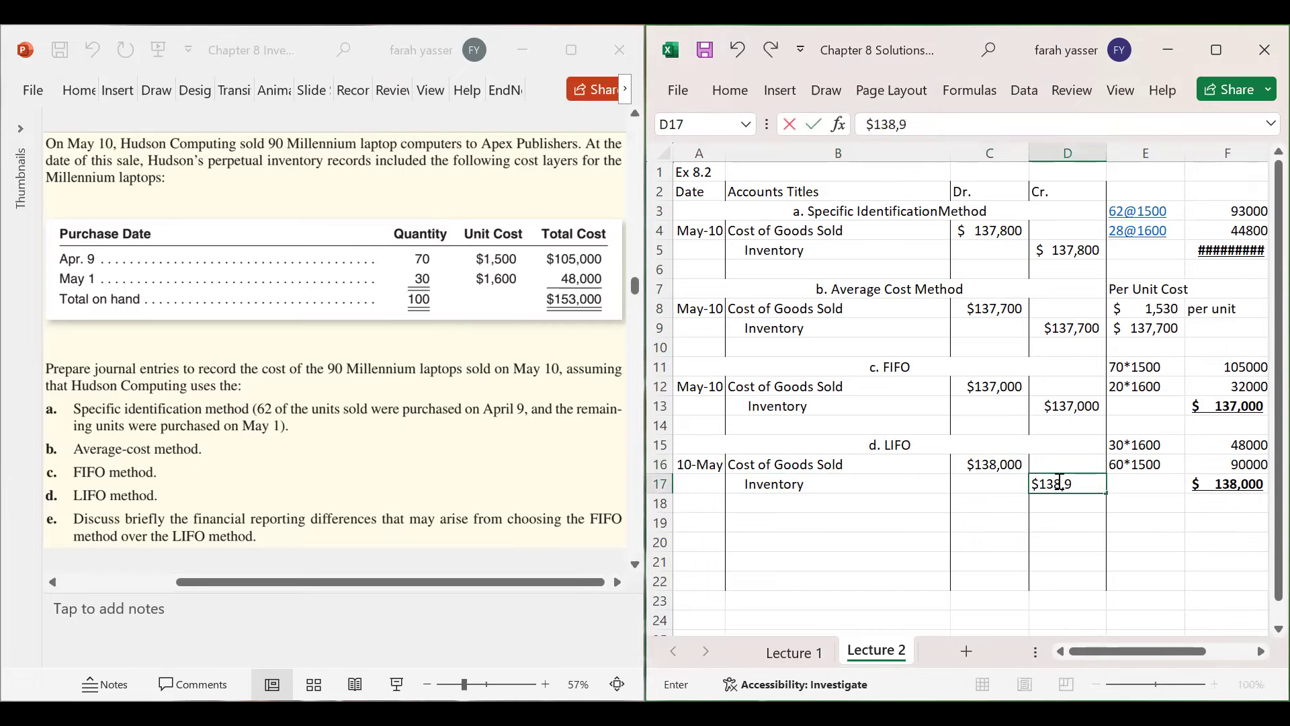
key(BackSpace)
text(000)
key(Return)
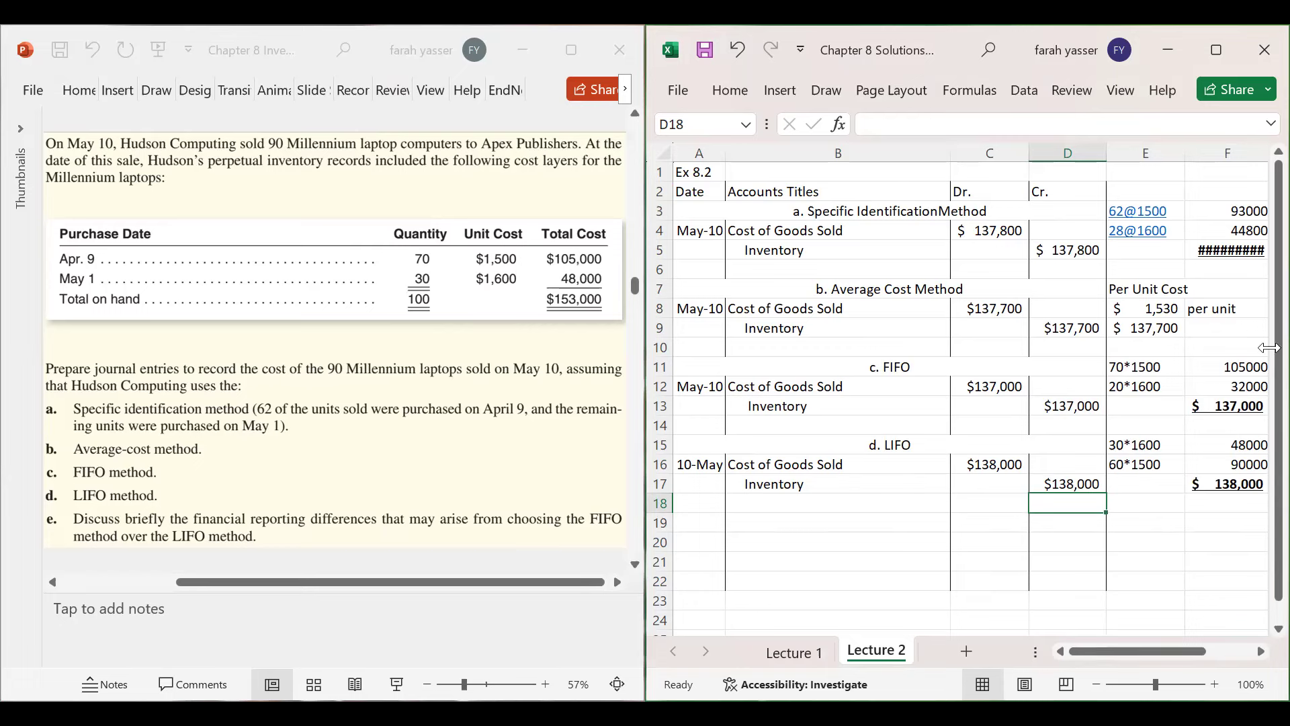
click(1226, 250)
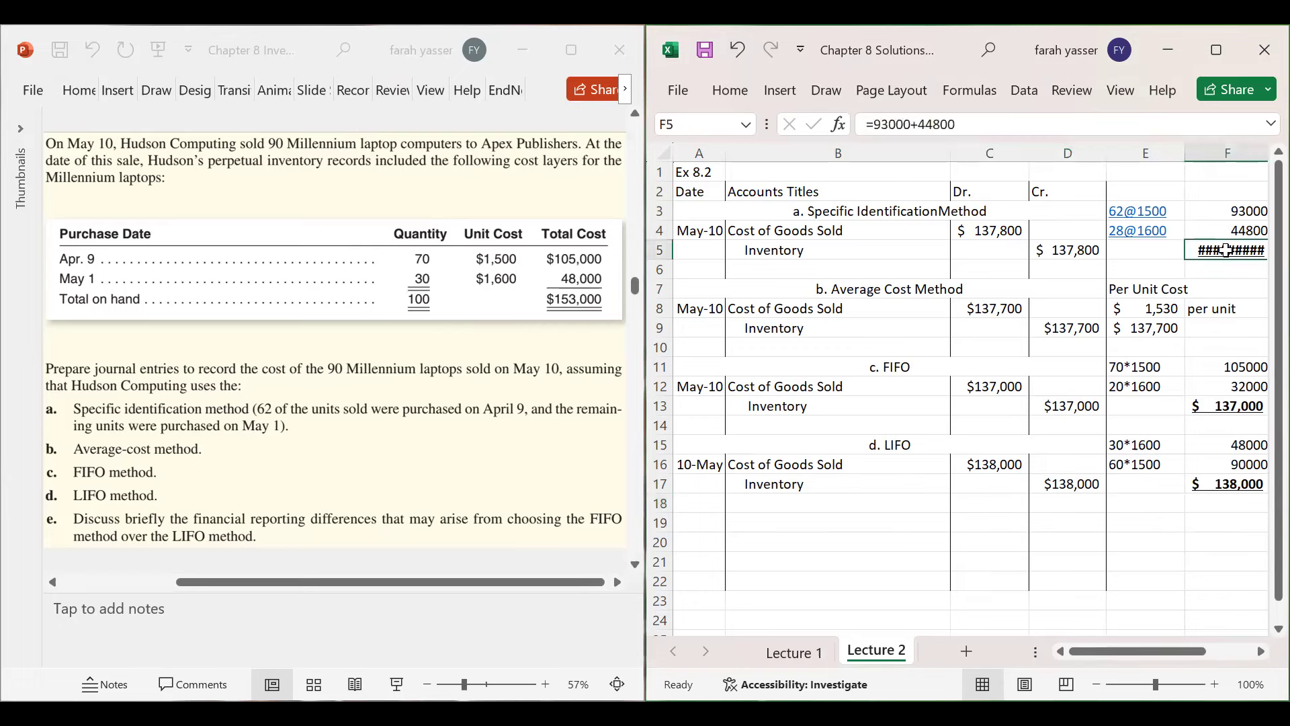
- Format F5 as Accounting with no decimals so it shows $ 137,800, then return to column A
click(730, 90)
click(885, 170)
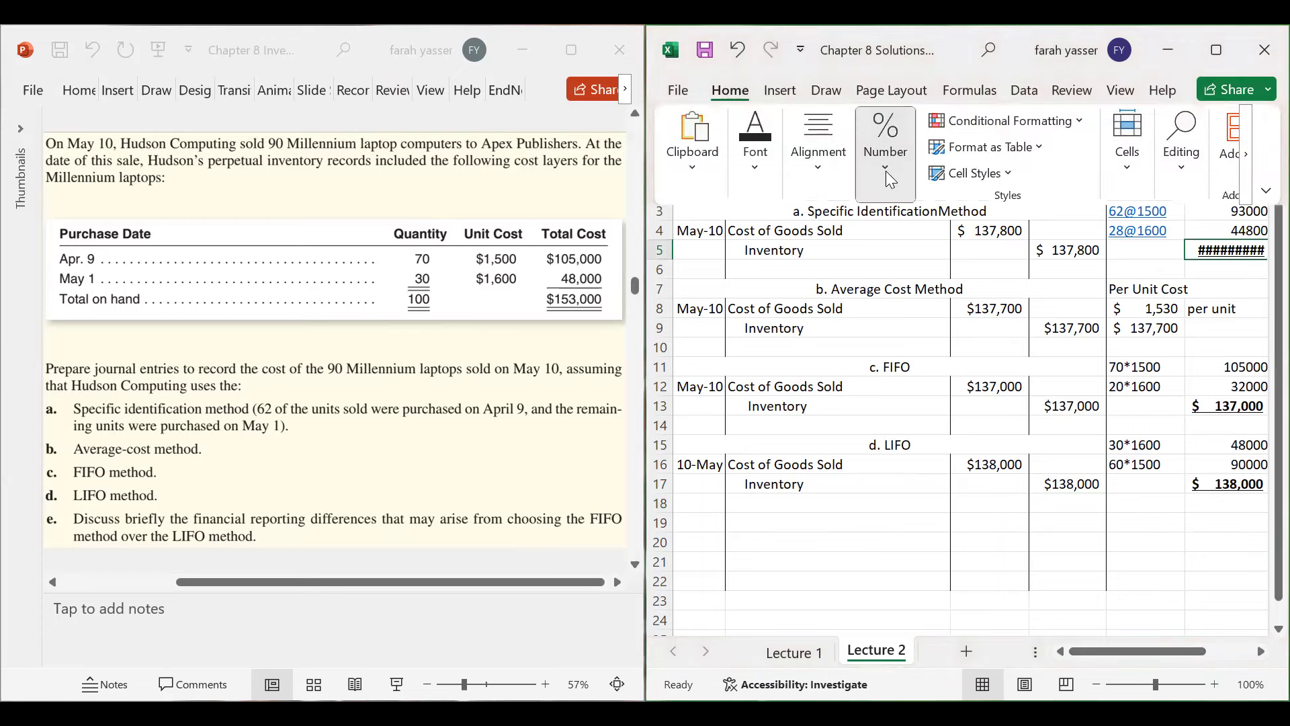
click(998, 262)
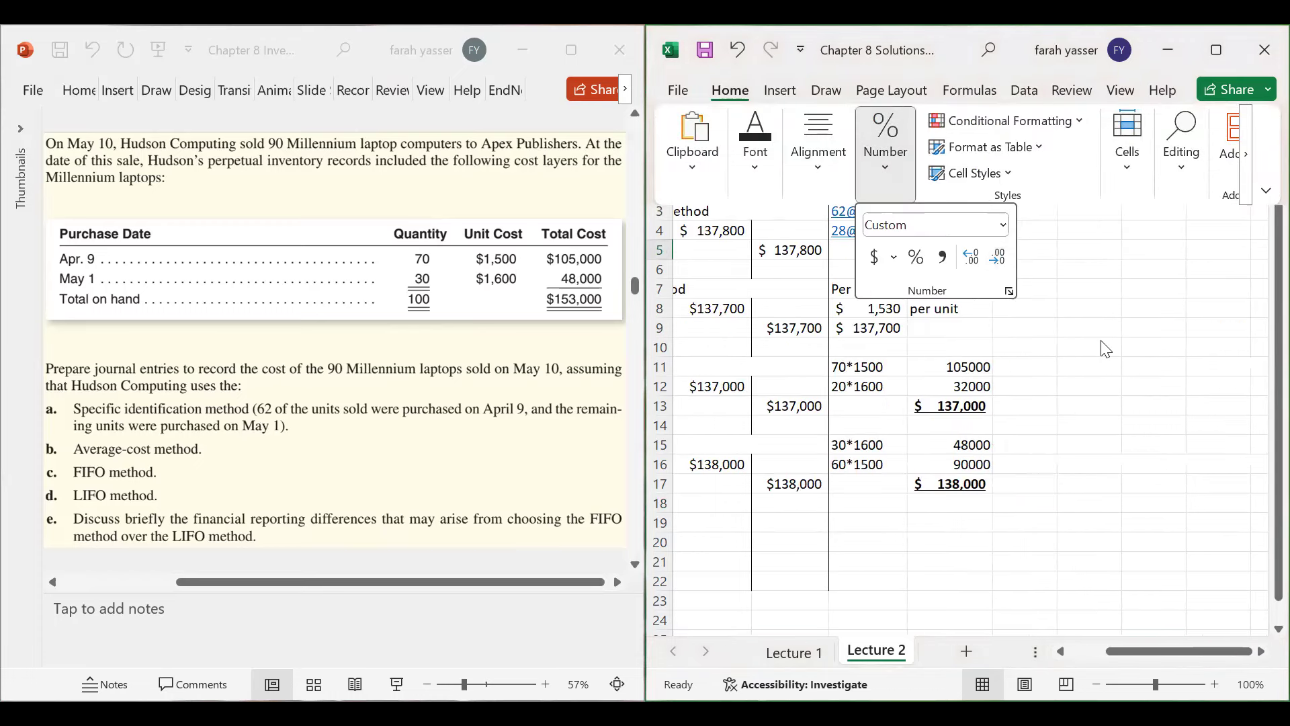
key(Escape)
key(Escape)
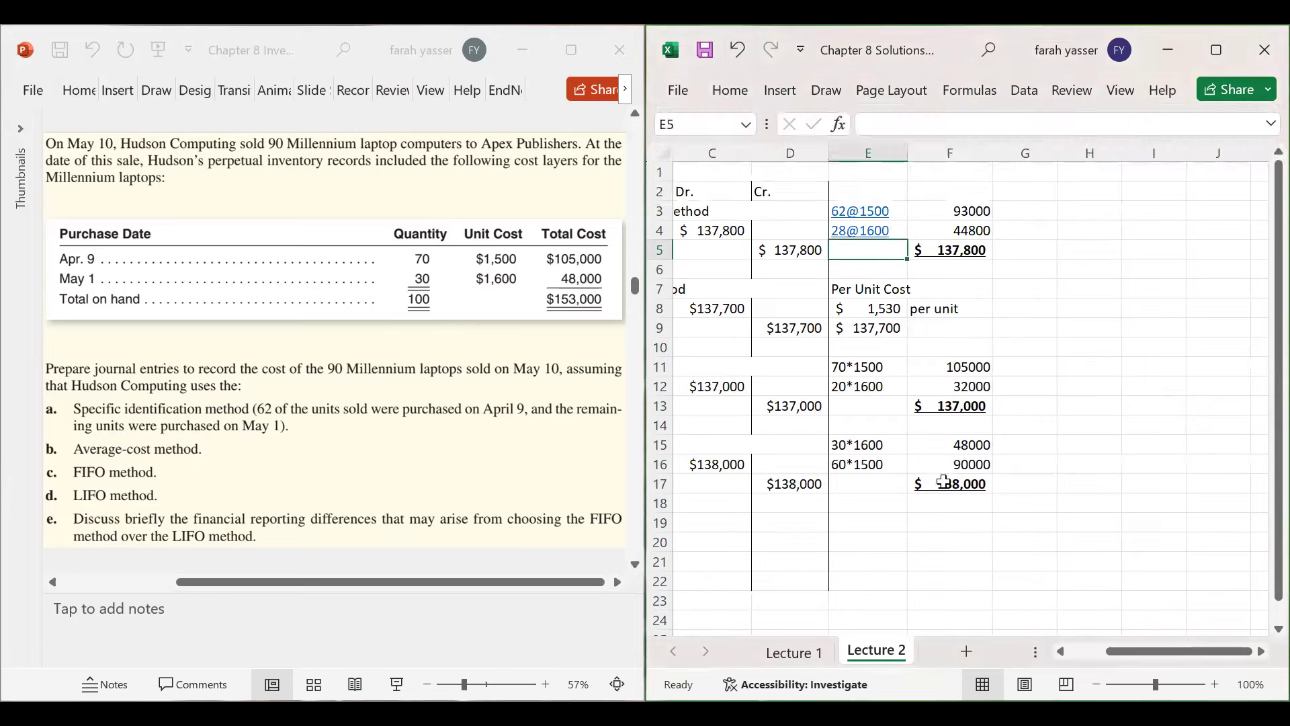
key(Home)
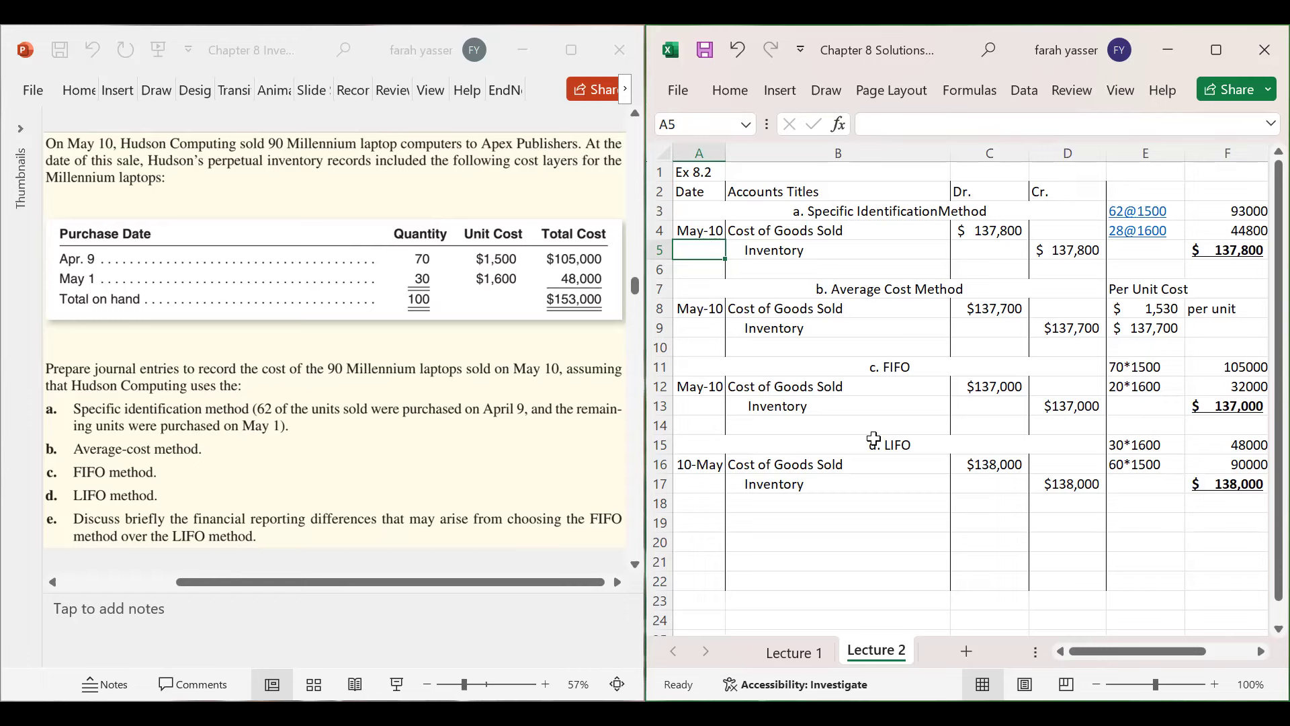
- Scroll PowerPoint to the BassTrack Ace-5 fishing reel slide, then go back to the Excel workbook
click(454, 476)
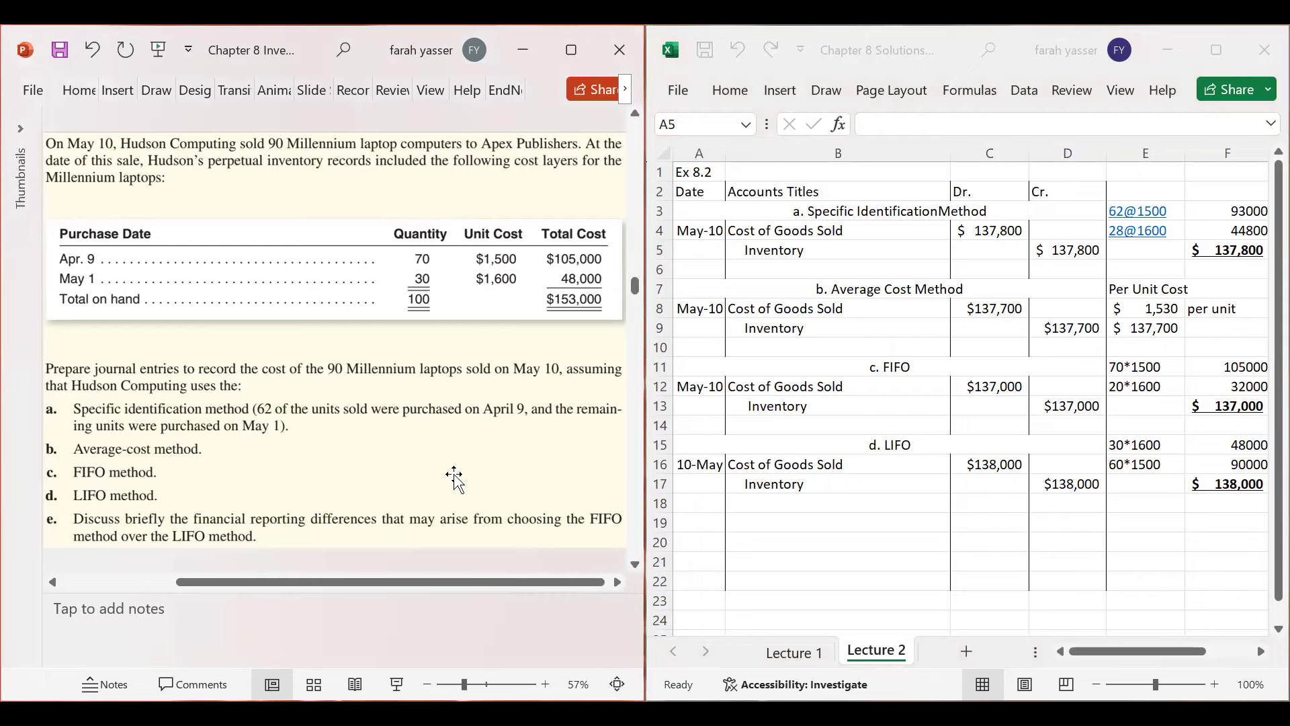
scroll(454, 476, down, 1)
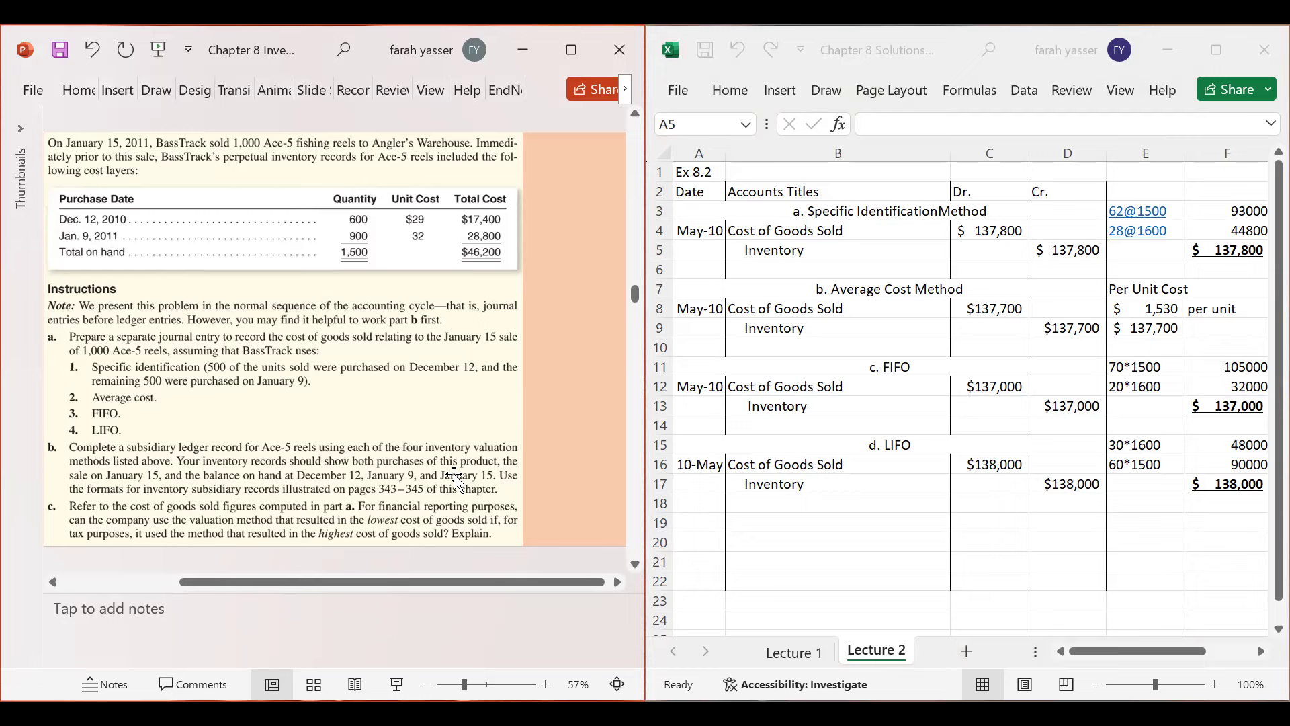
click(819, 561)
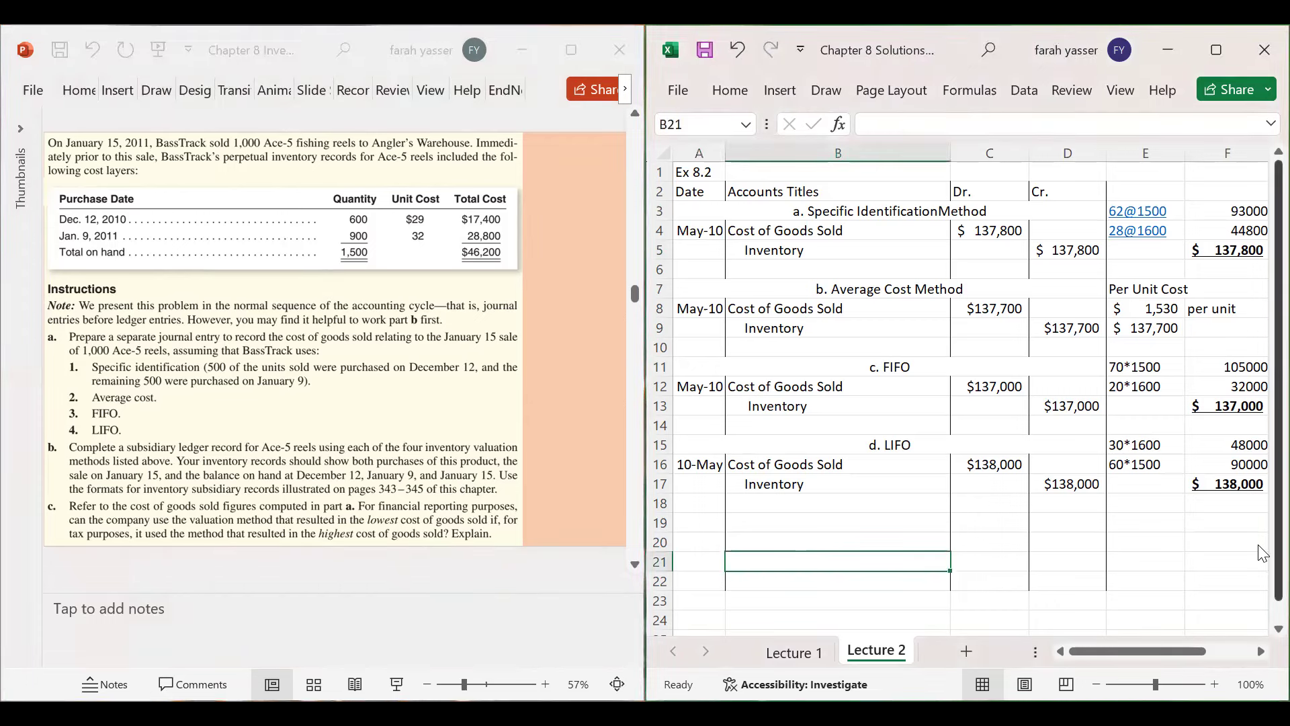
drag(1279, 557, 1278, 579)
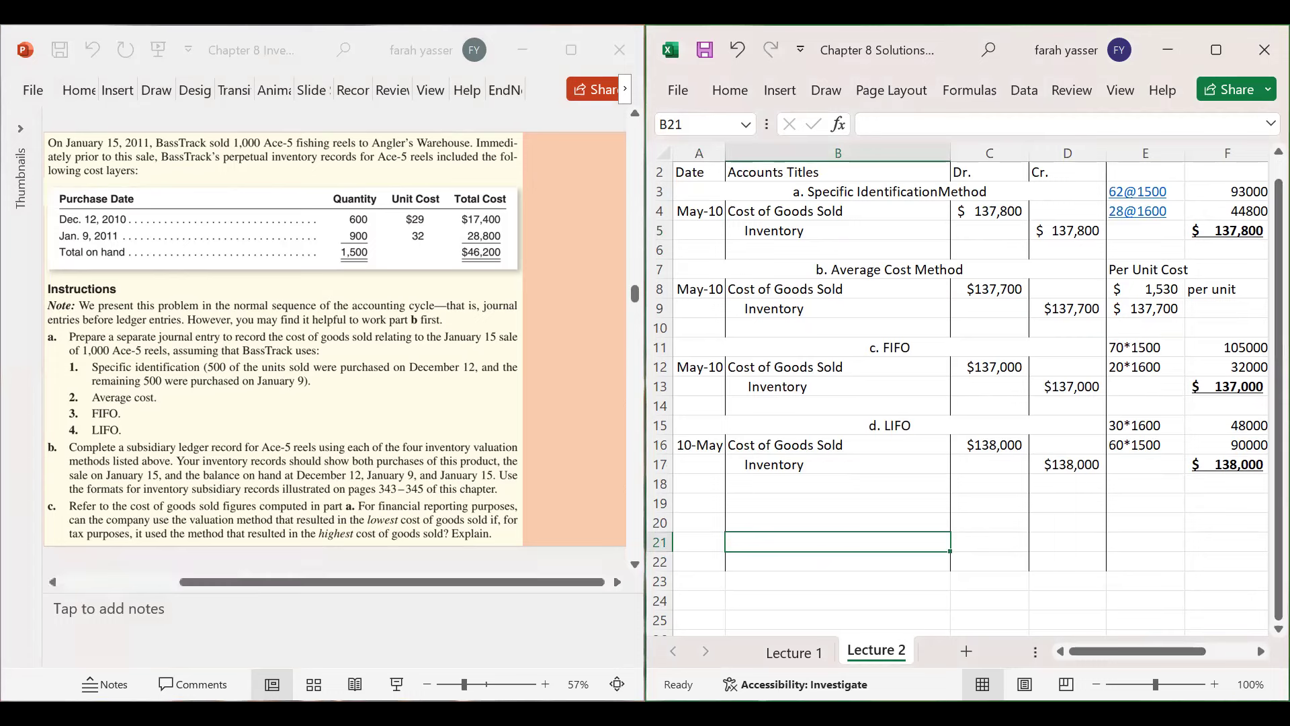
click(1038, 582)
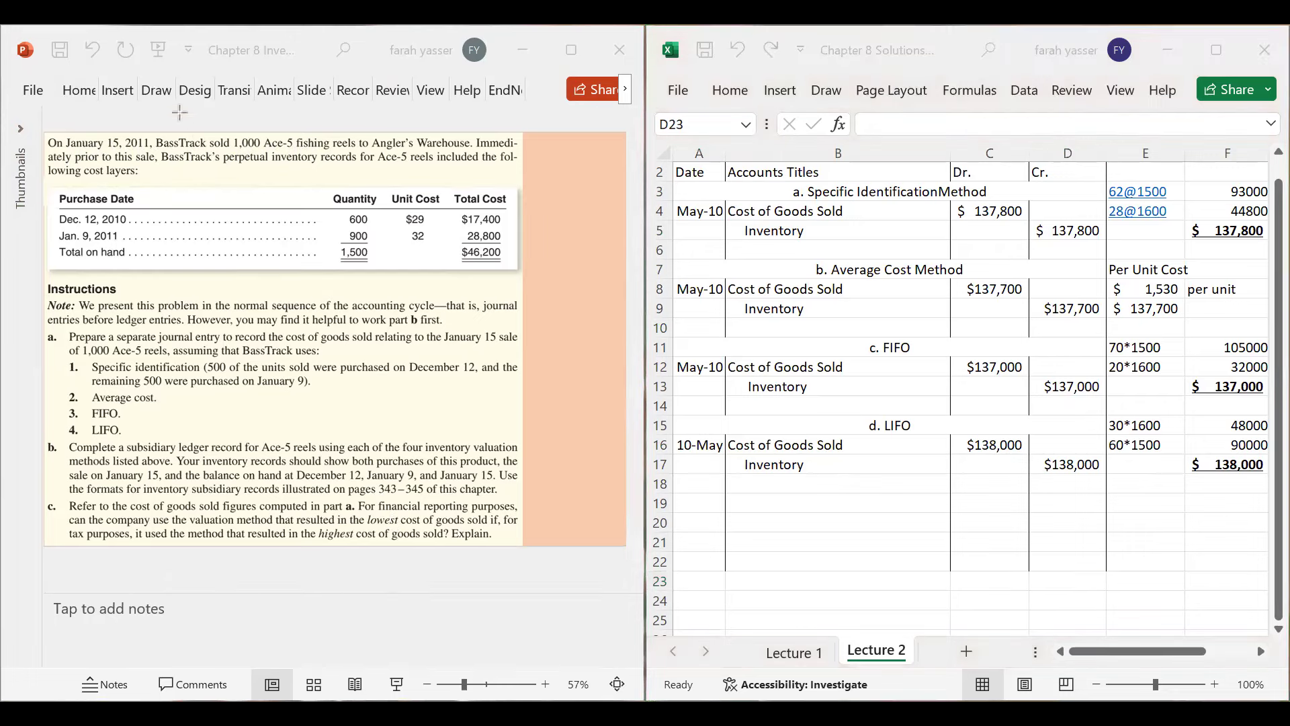
- Box the sale date, 1,000 units sold, perpetual inventory, purchase dates, 1,500 on hand and $46,200 in red, with an arrow
drag(212, 132, 268, 153)
drag(99, 131, 157, 149)
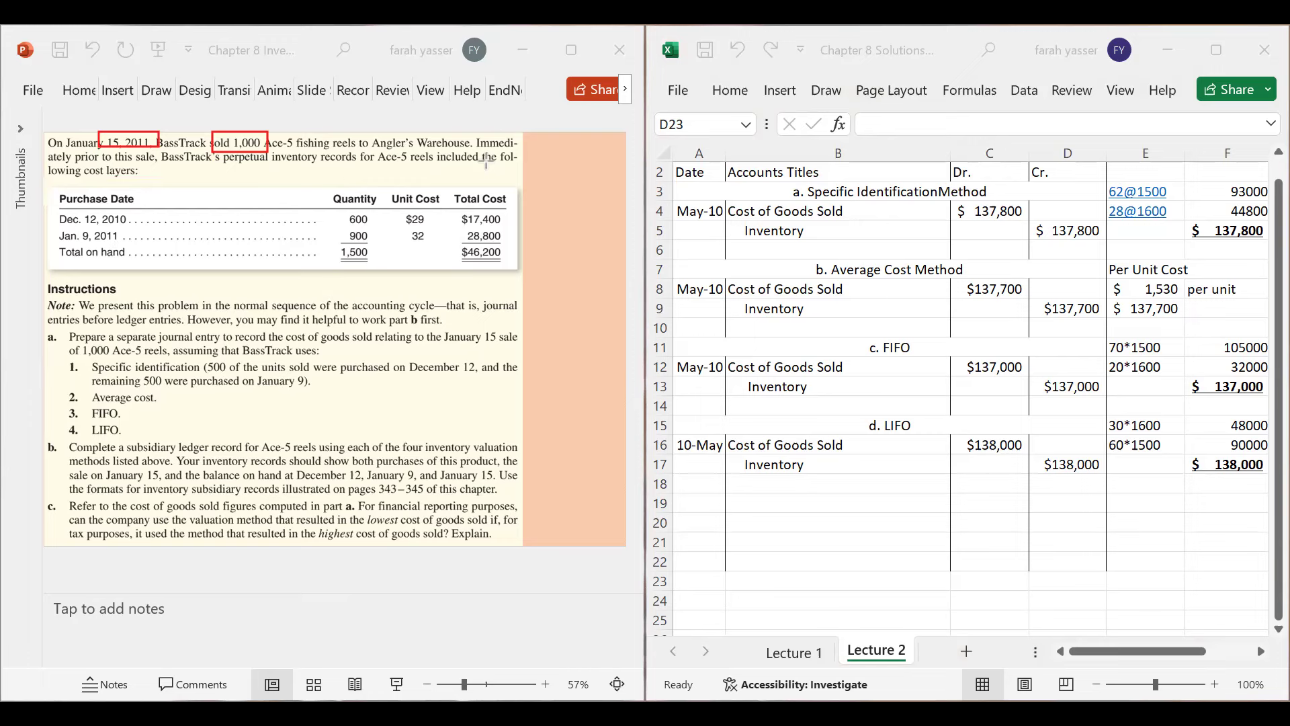
drag(217, 147, 335, 165)
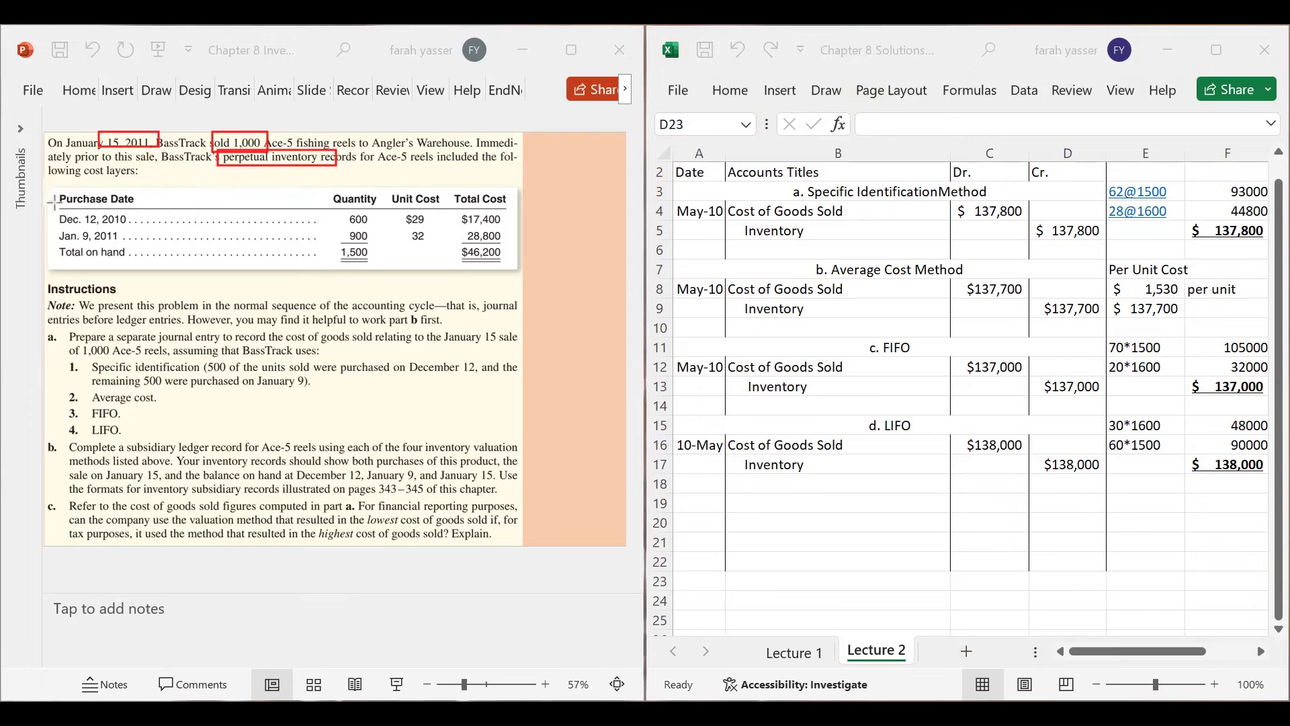
drag(53, 208, 137, 252)
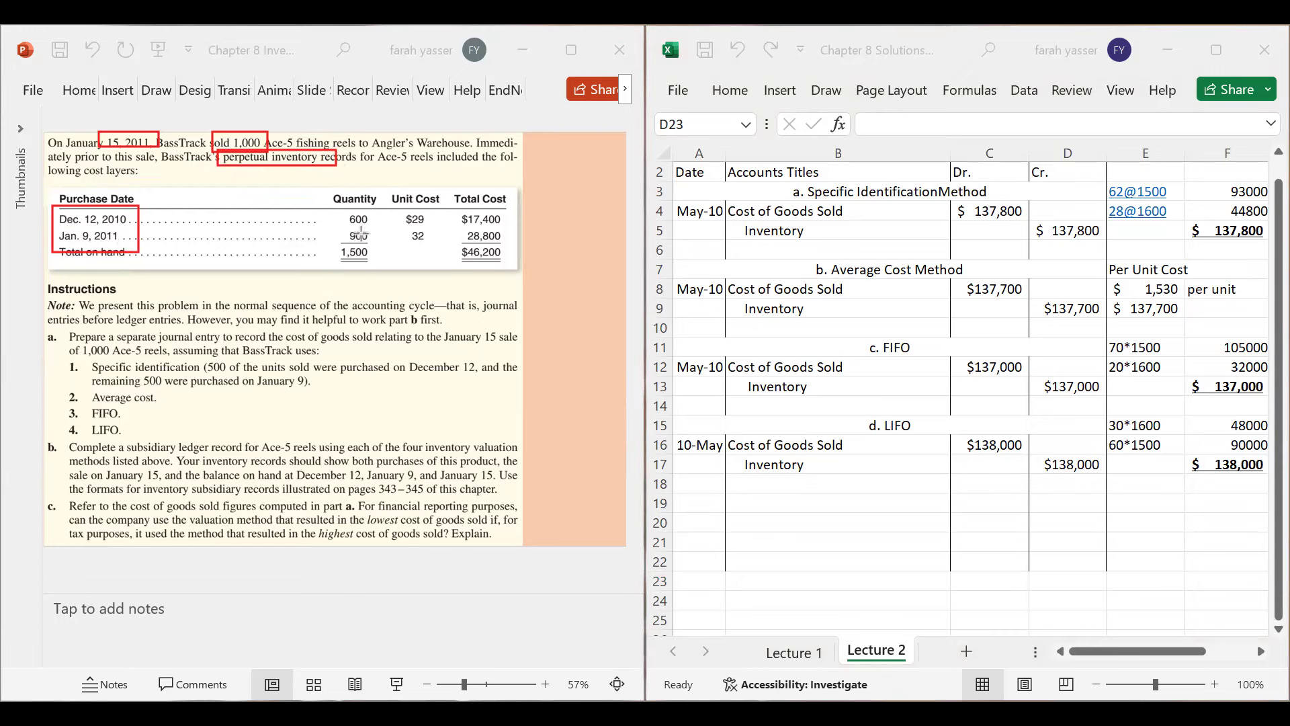
drag(337, 244, 380, 264)
drag(451, 243, 515, 264)
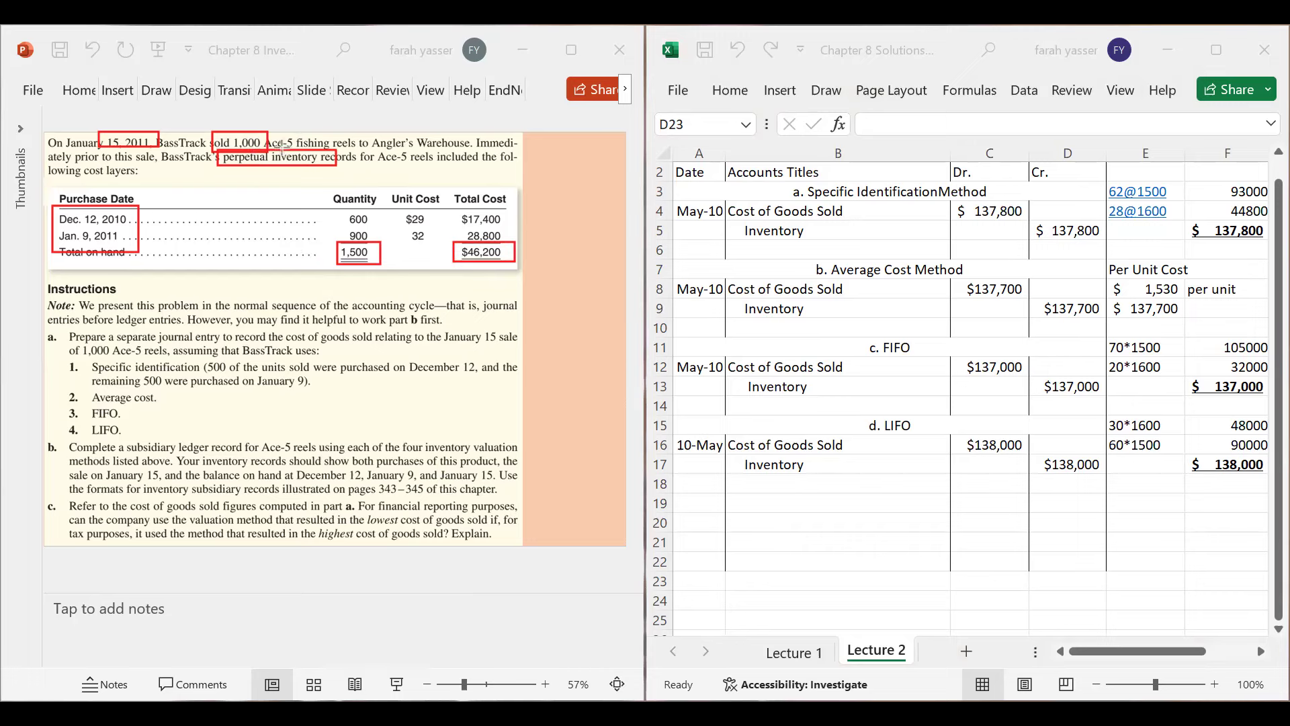
drag(264, 144, 340, 248)
- Mark the Note line with an arrow and box the part a instruction and the four costing methods
mouse_move(39, 310)
mouse_down()
mouse_move(81, 321)
mouse_move(152, 311)
mouse_up()
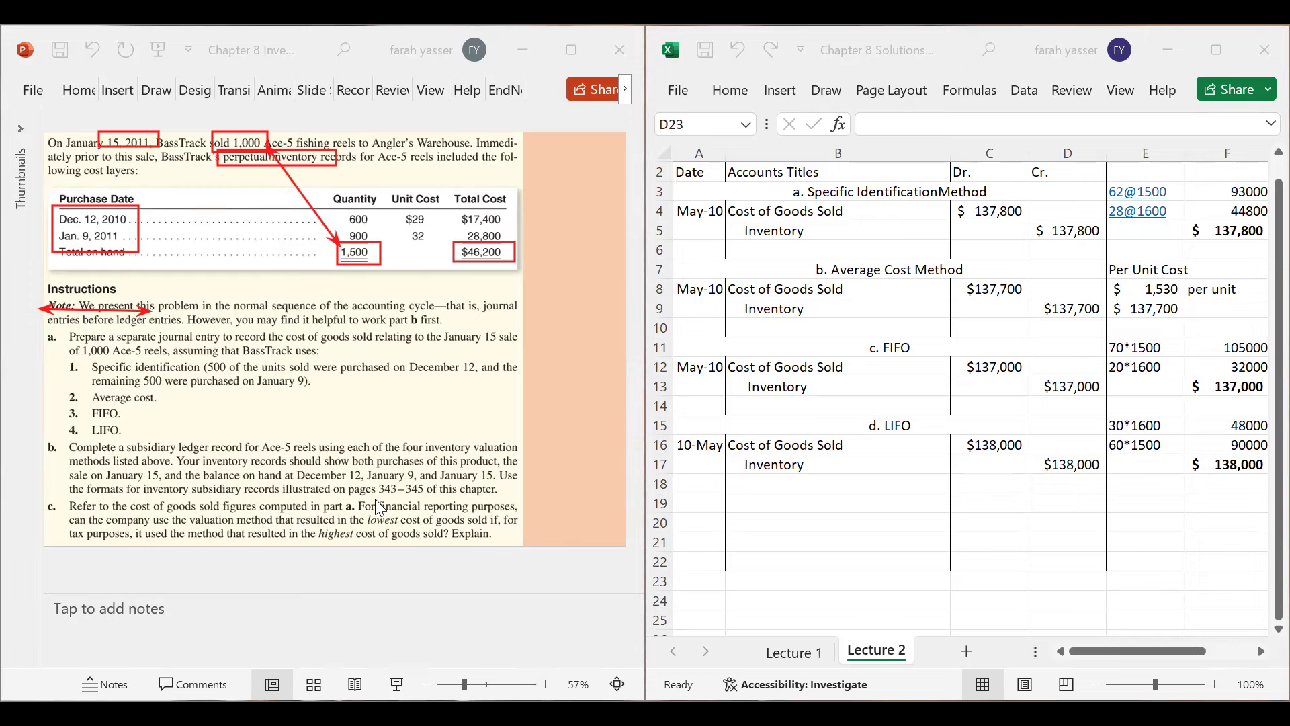
mouse_move(63, 328)
mouse_down()
mouse_move(134, 351)
mouse_move(526, 344)
mouse_up()
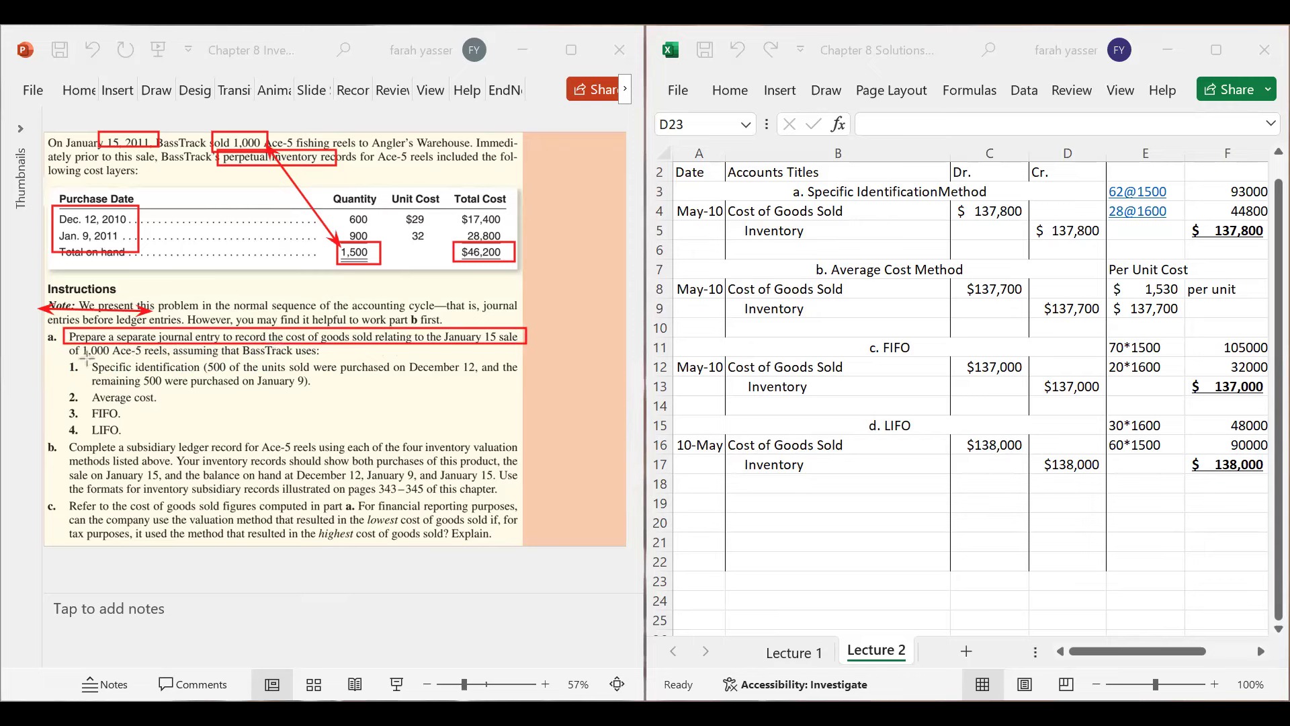
drag(86, 359, 207, 375)
drag(85, 392, 174, 436)
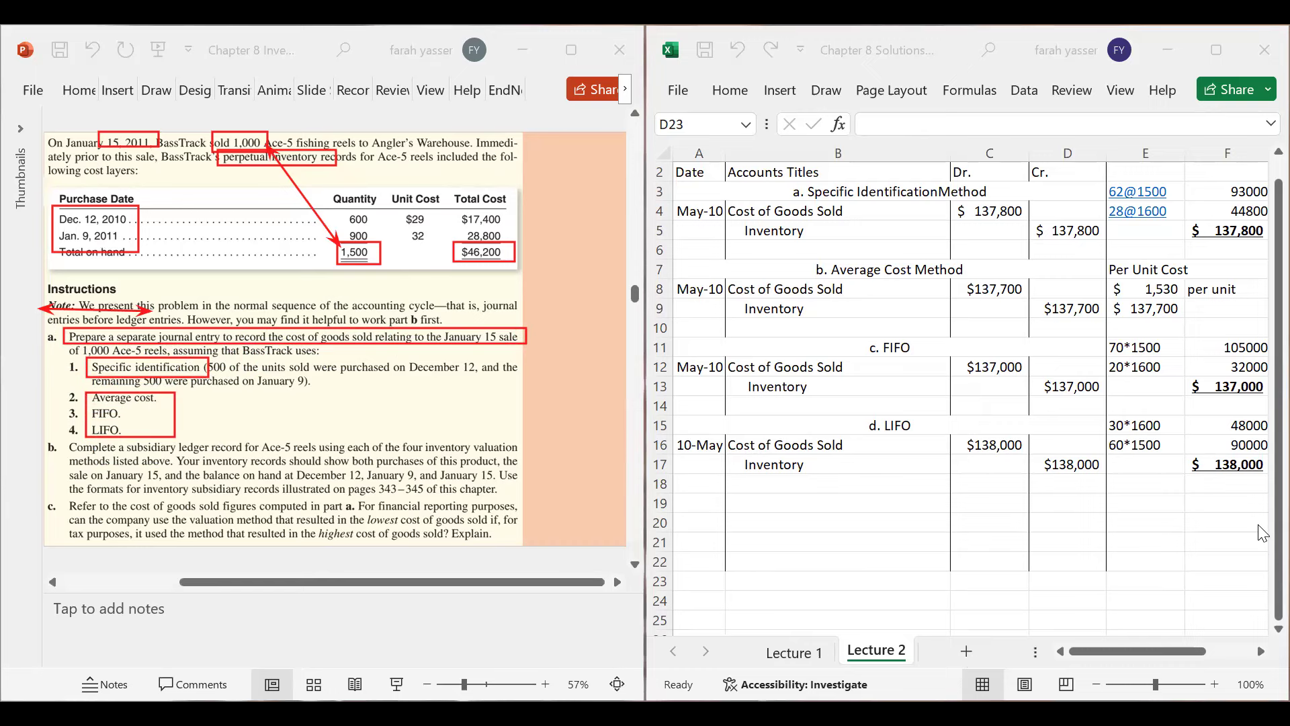
drag(699, 172, 917, 632)
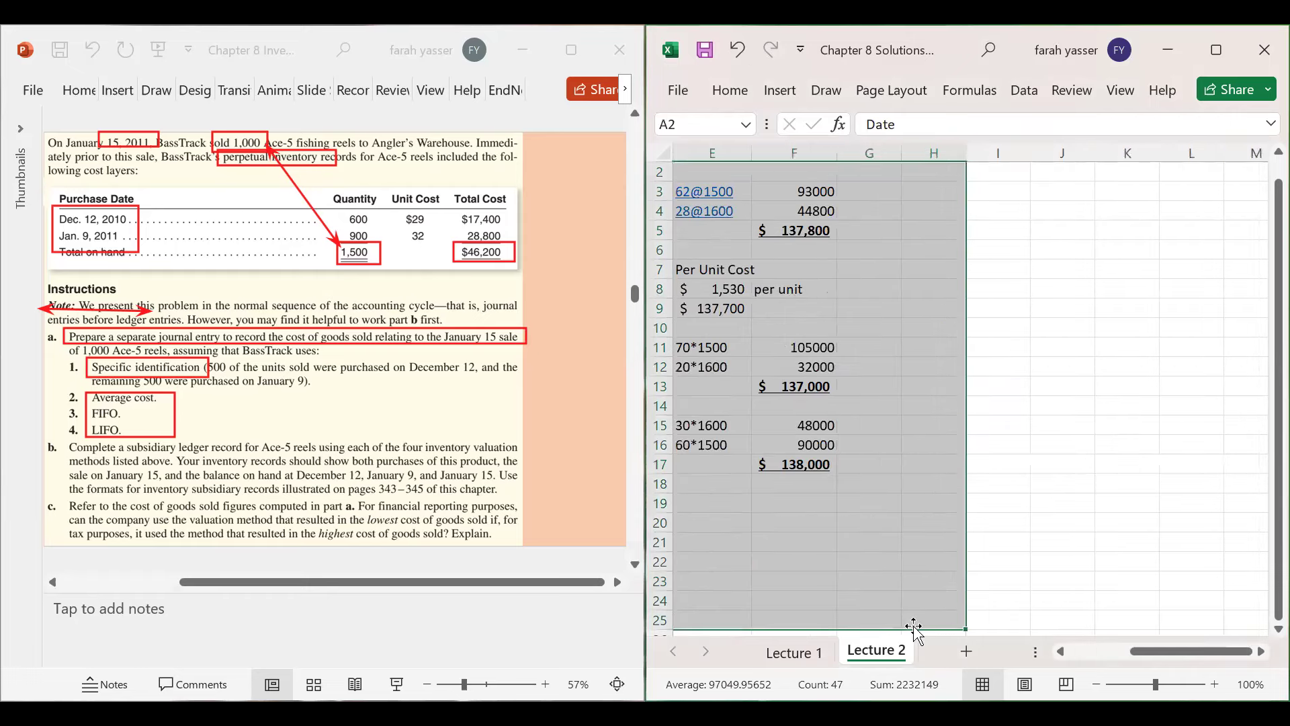
- Copy the four-method journal entries and paste them starting at J1
key(ctrl+c)
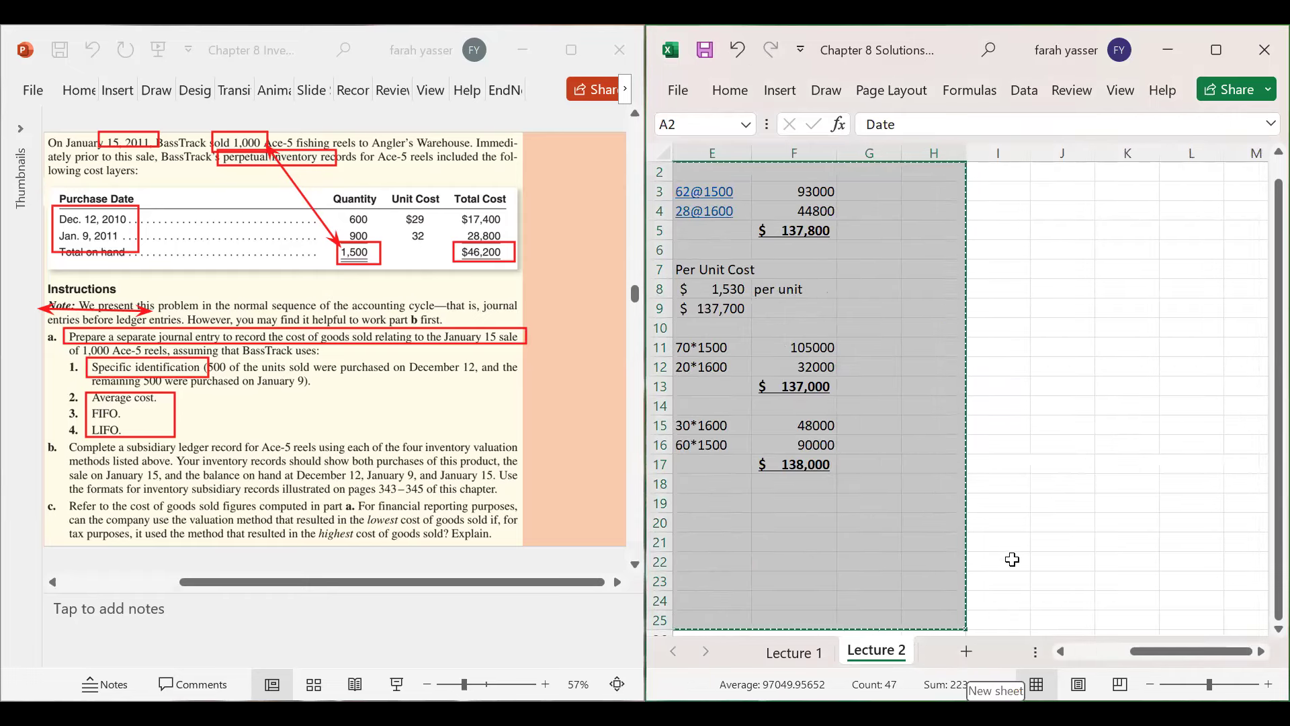
click(1010, 381)
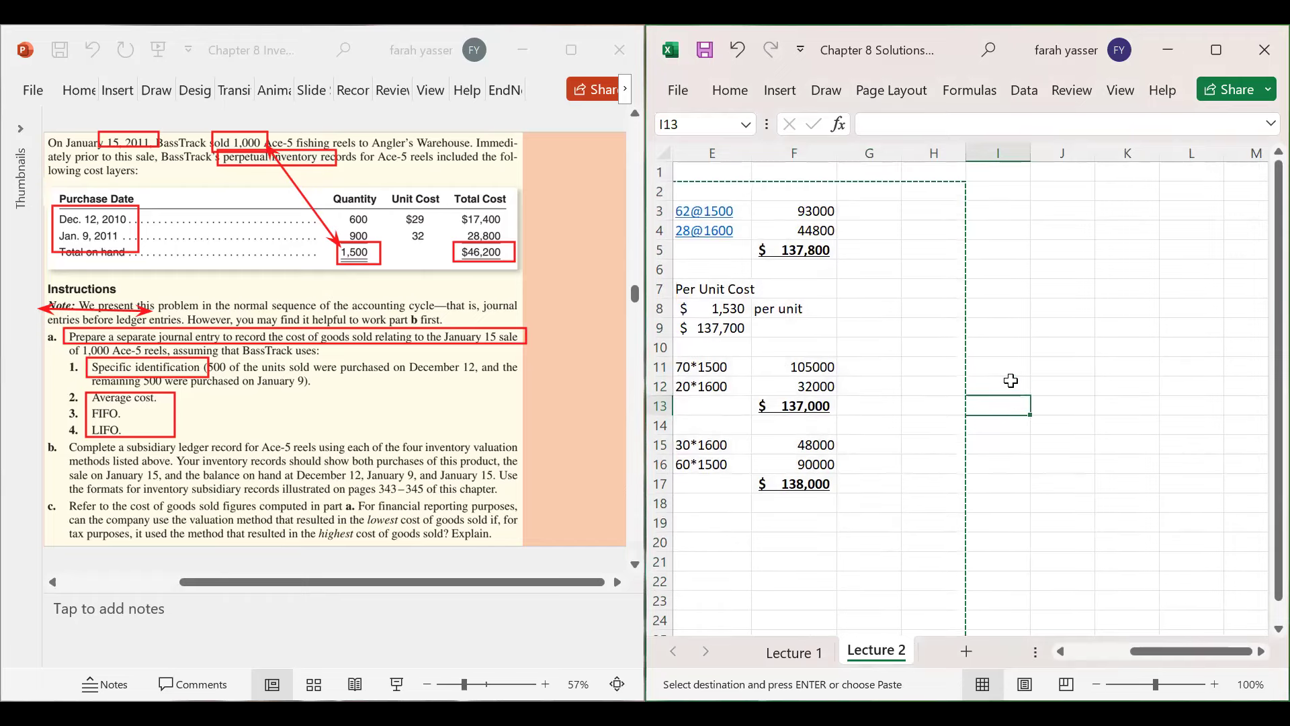
click(1061, 174)
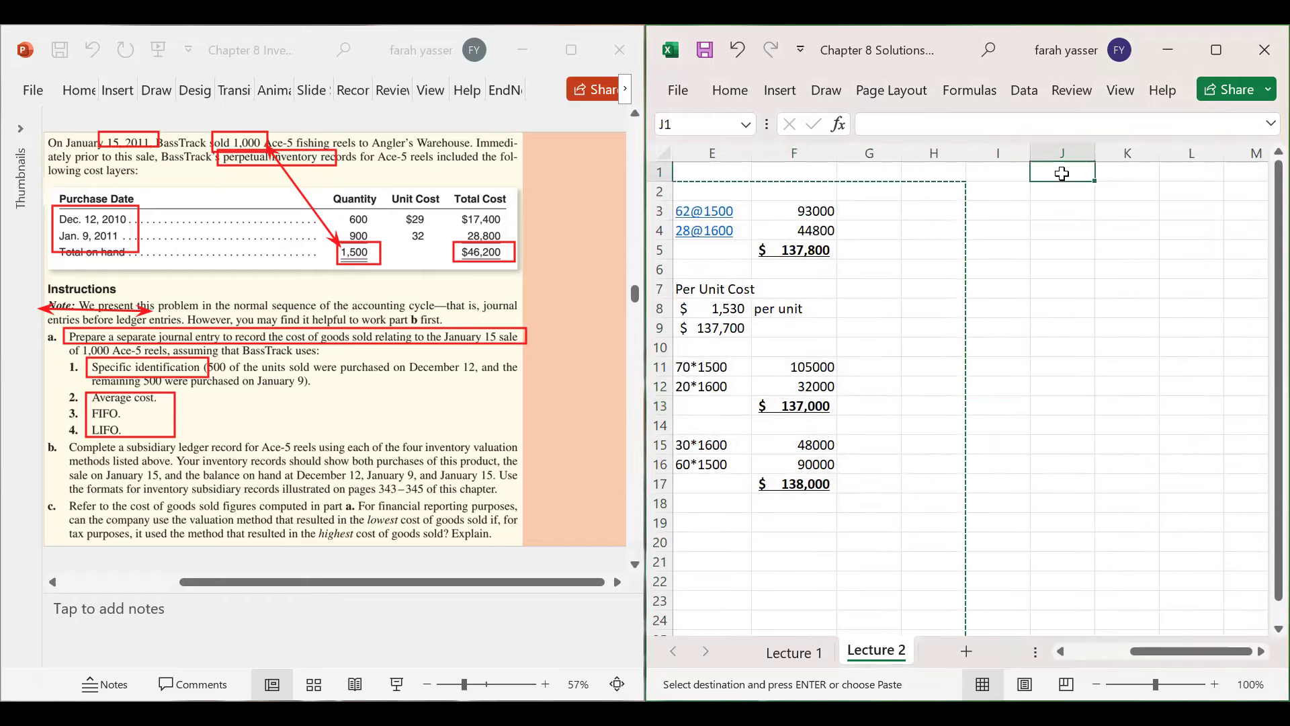
key(ctrl+v)
key(Escape)
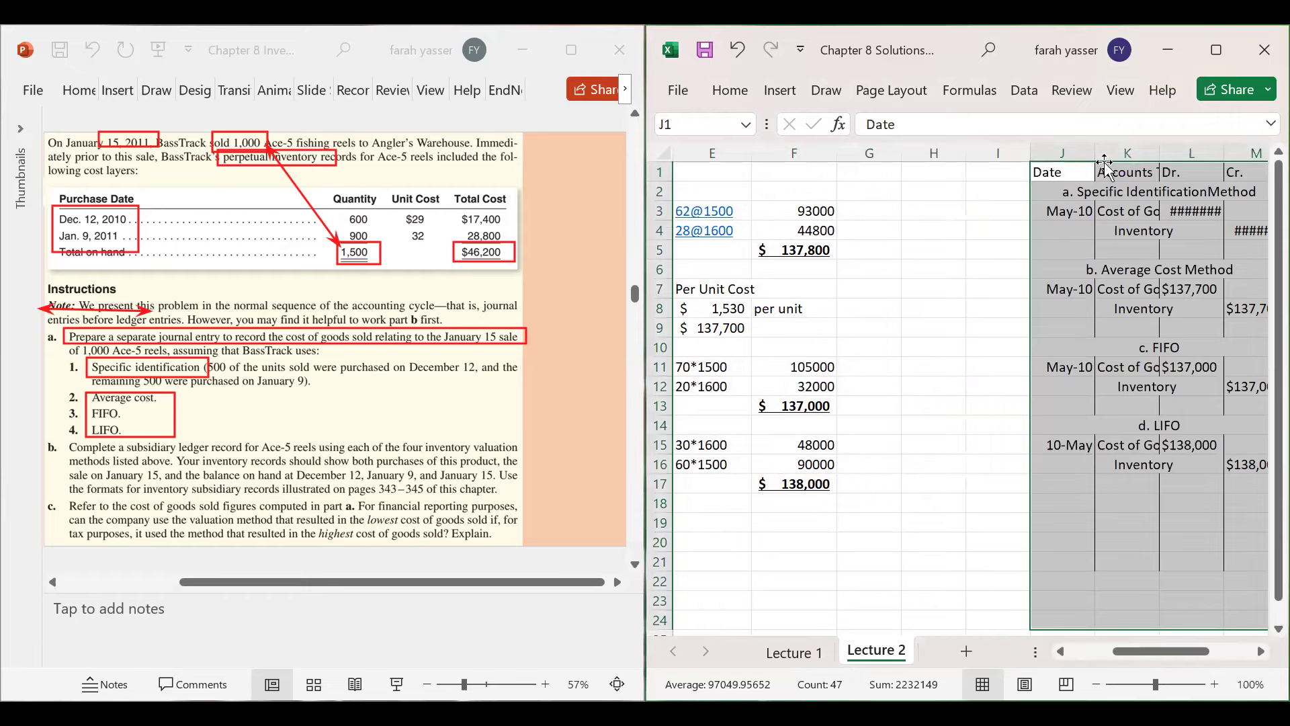
- Autofit columns L, M, O and K so the copied amounts and account titles are readable
drag(1142, 648, 1236, 640)
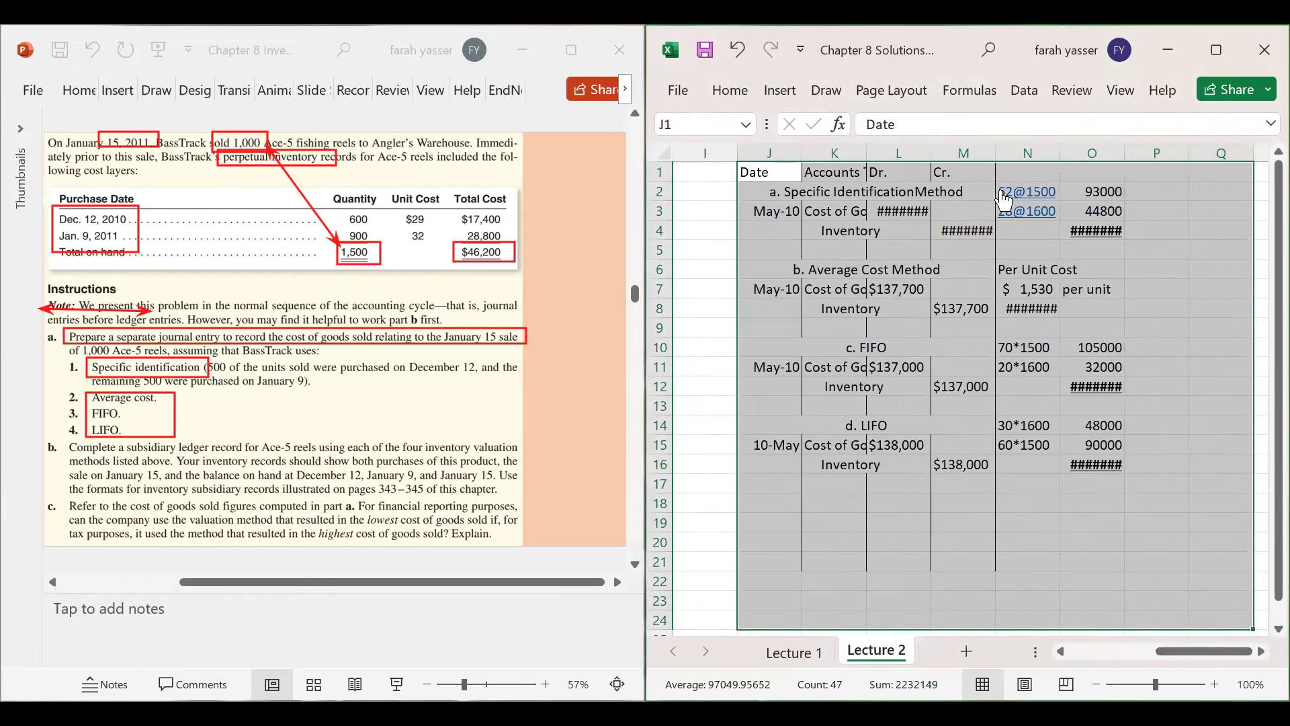
double_click(930, 153)
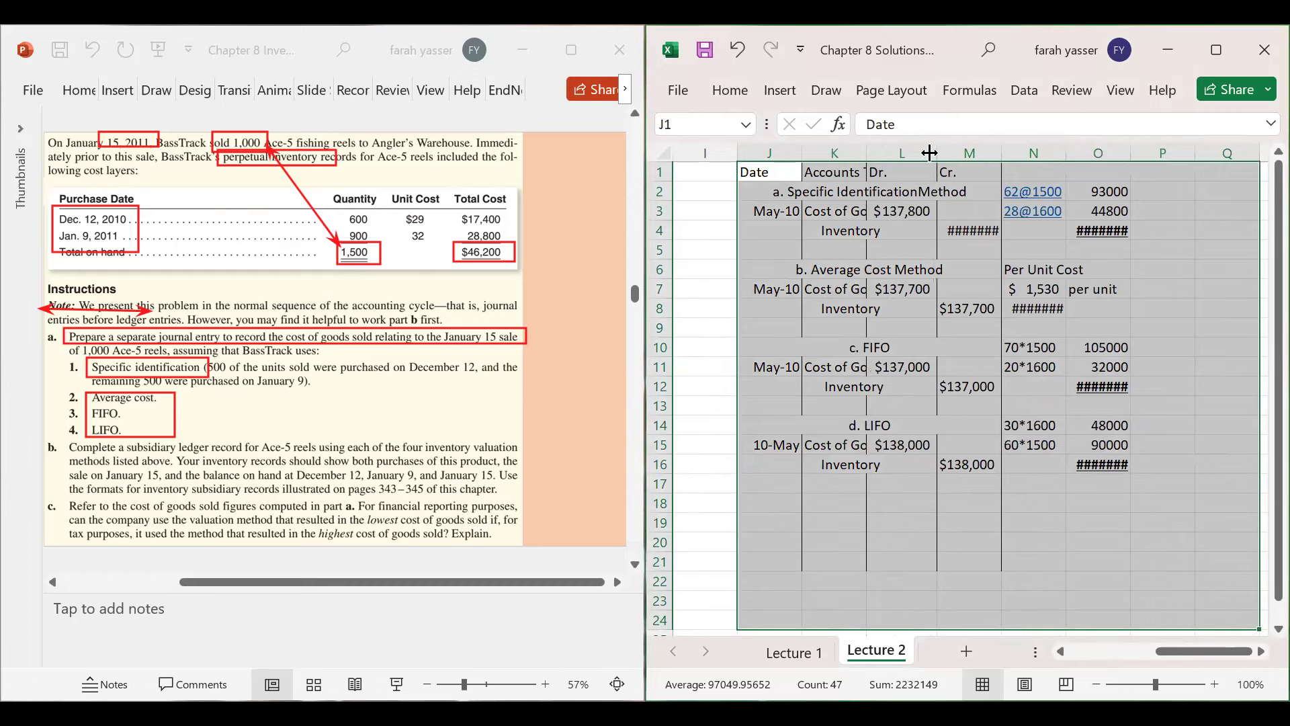
double_click(1001, 153)
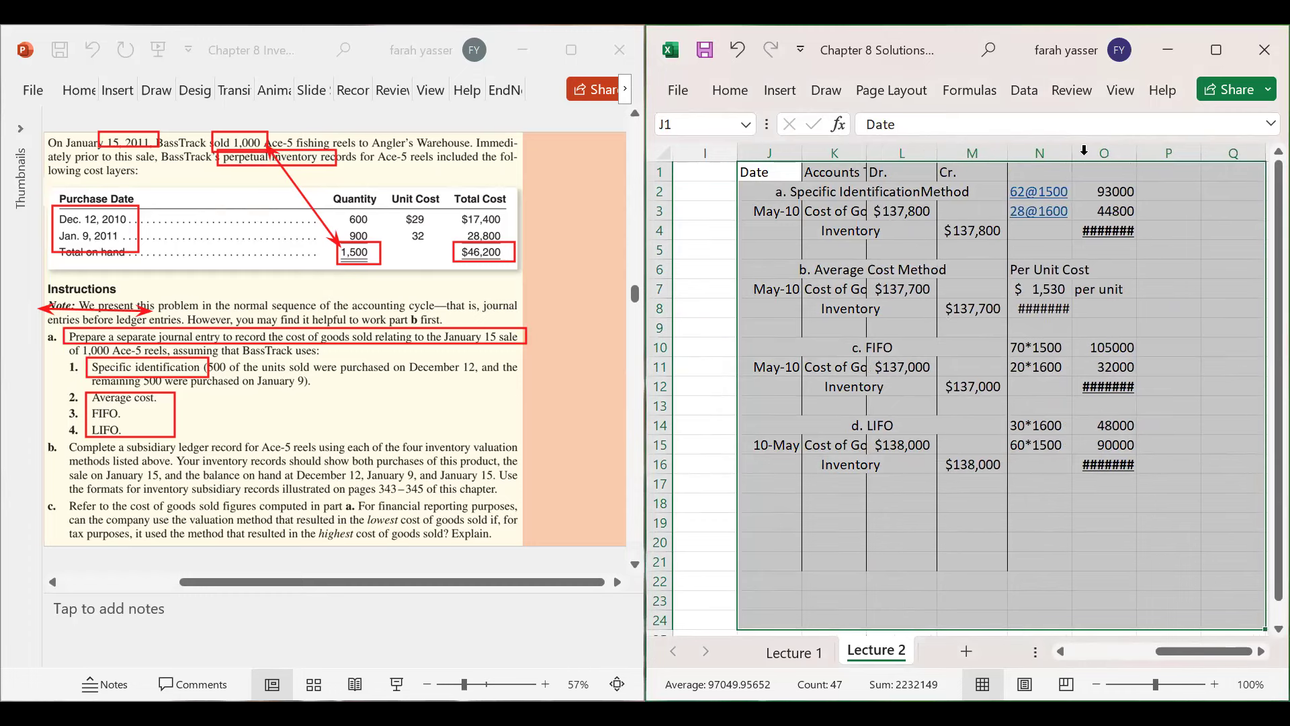
double_click(1136, 153)
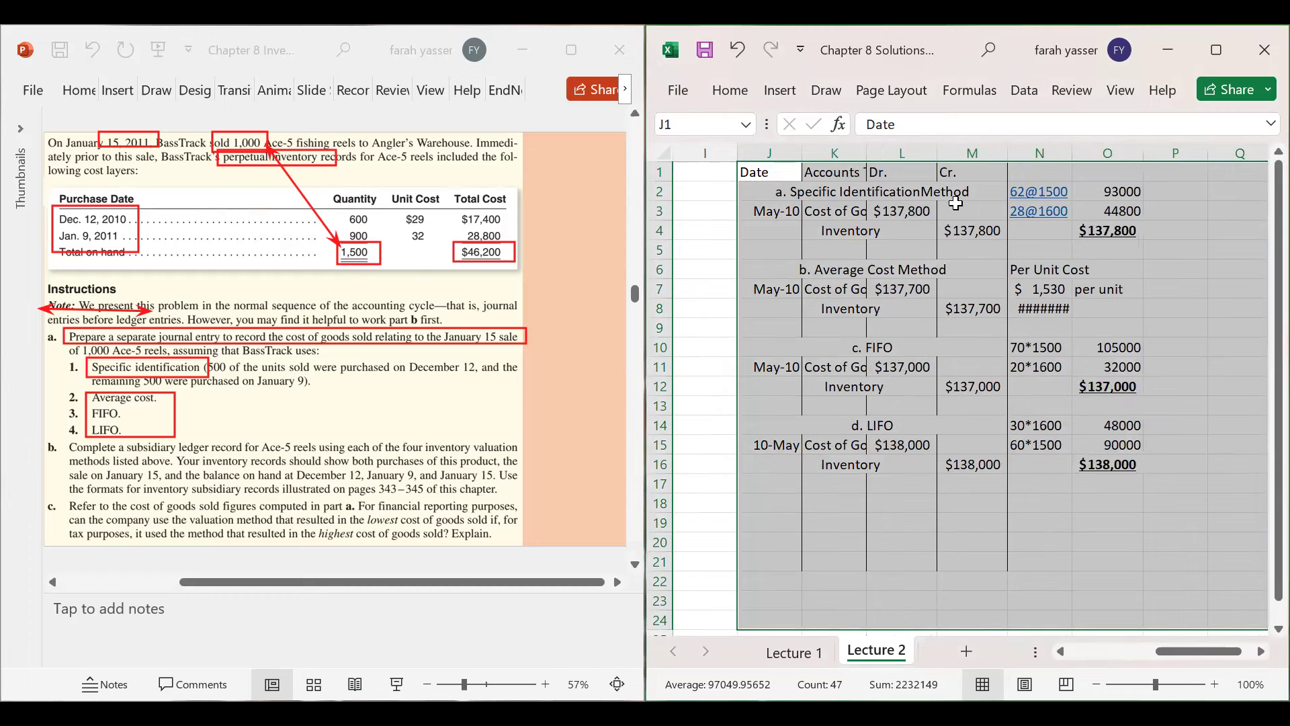
double_click(868, 153)
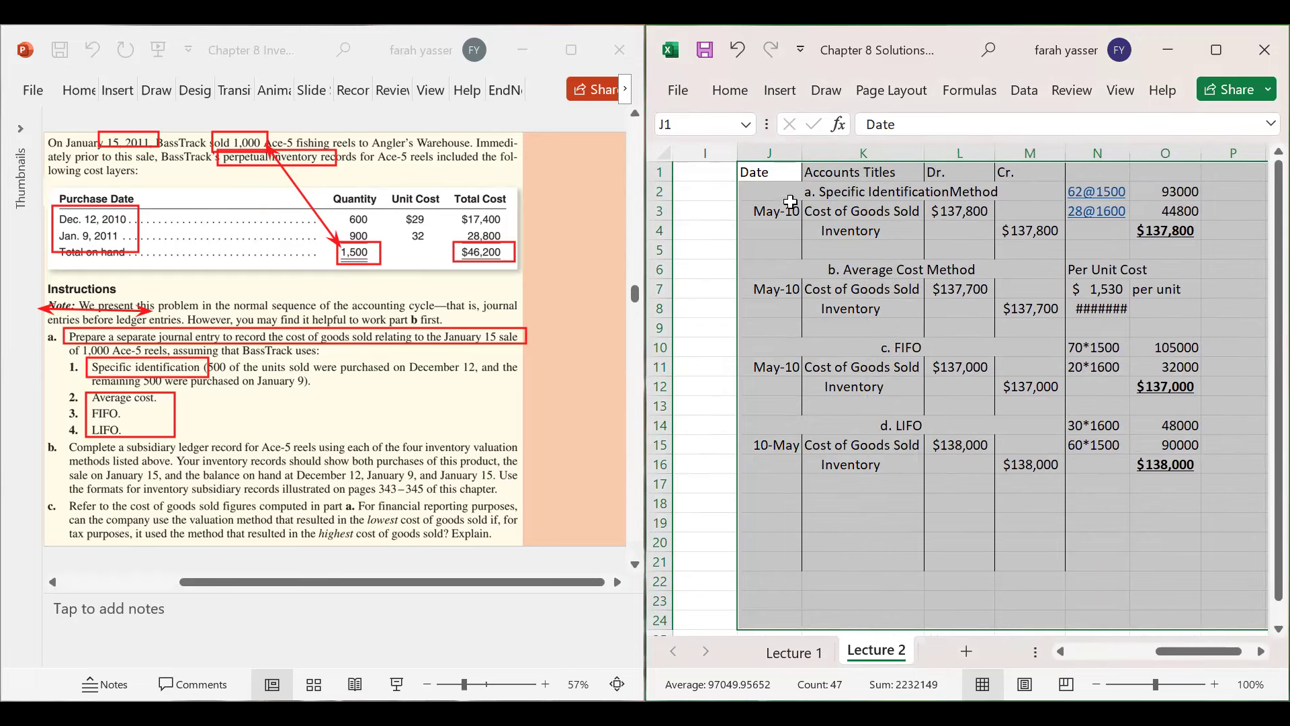
drag(771, 210, 1176, 240)
- Clear the copied specific identification, average cost, LIFO and FIFO journal entries
key(Delete)
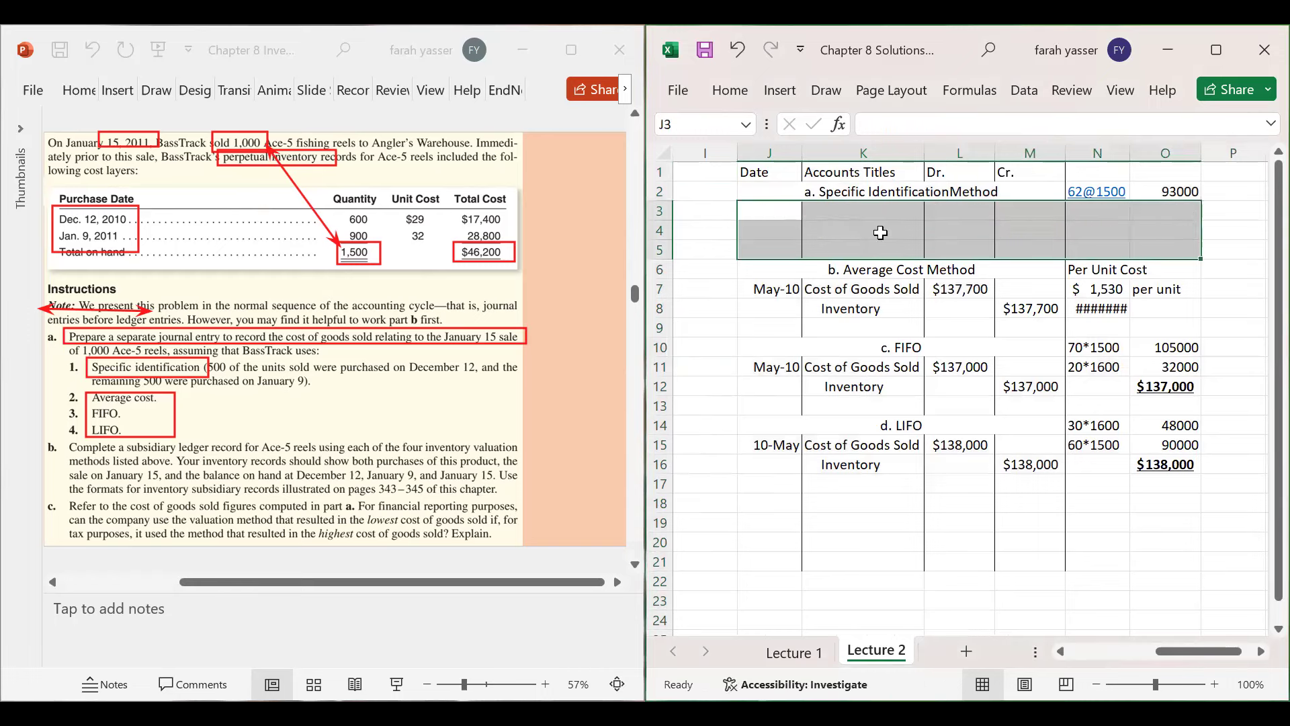
drag(769, 289, 1168, 313)
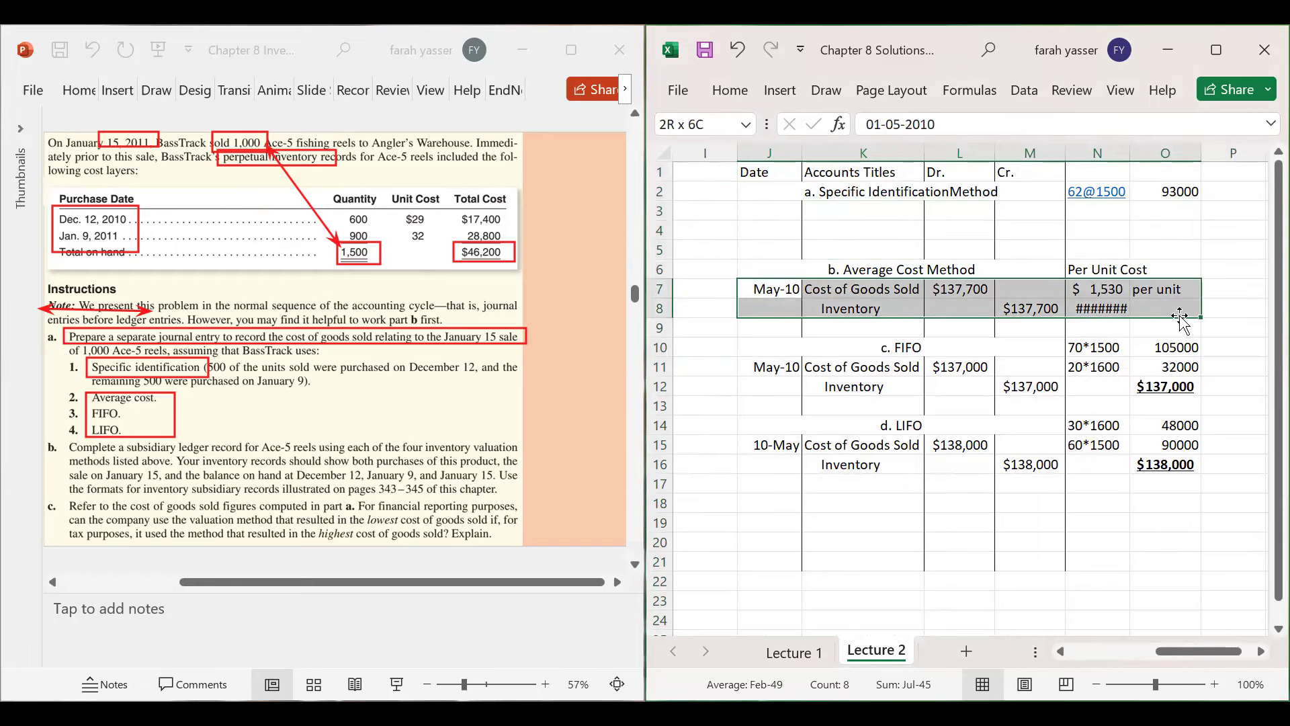
key(Delete)
drag(781, 391, 1224, 411)
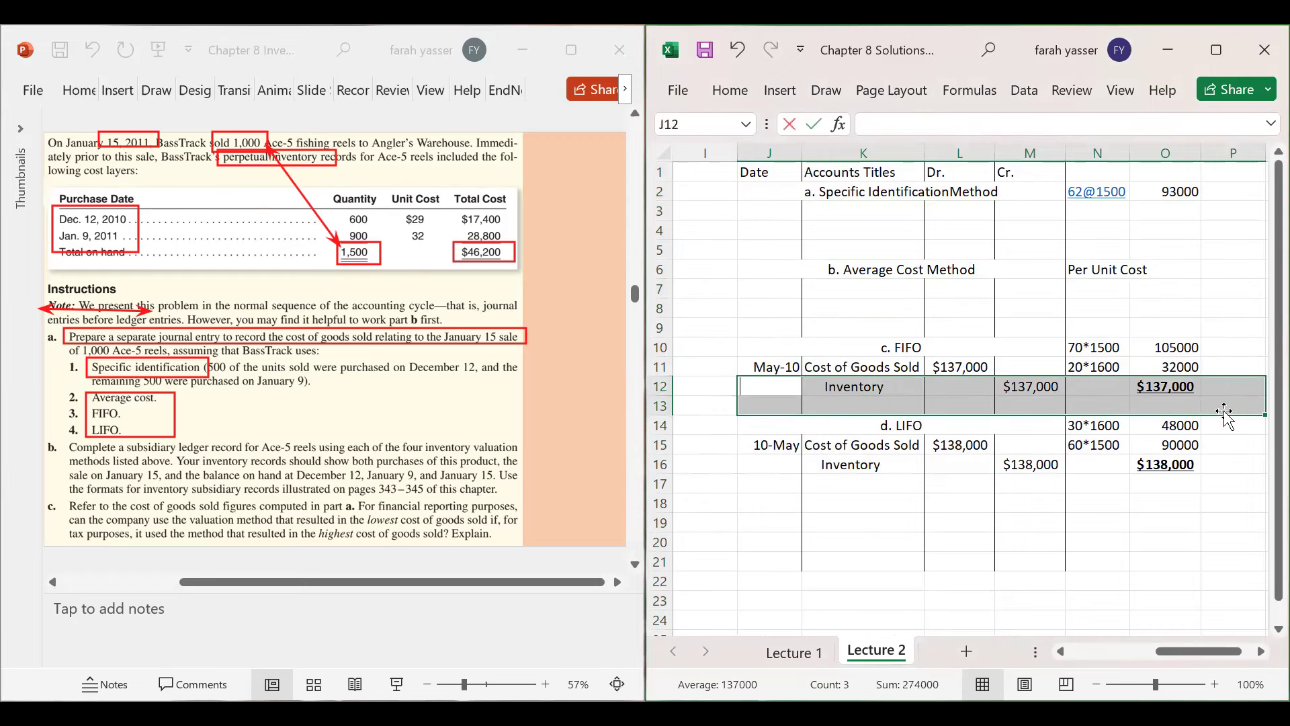
drag(776, 440, 1156, 494)
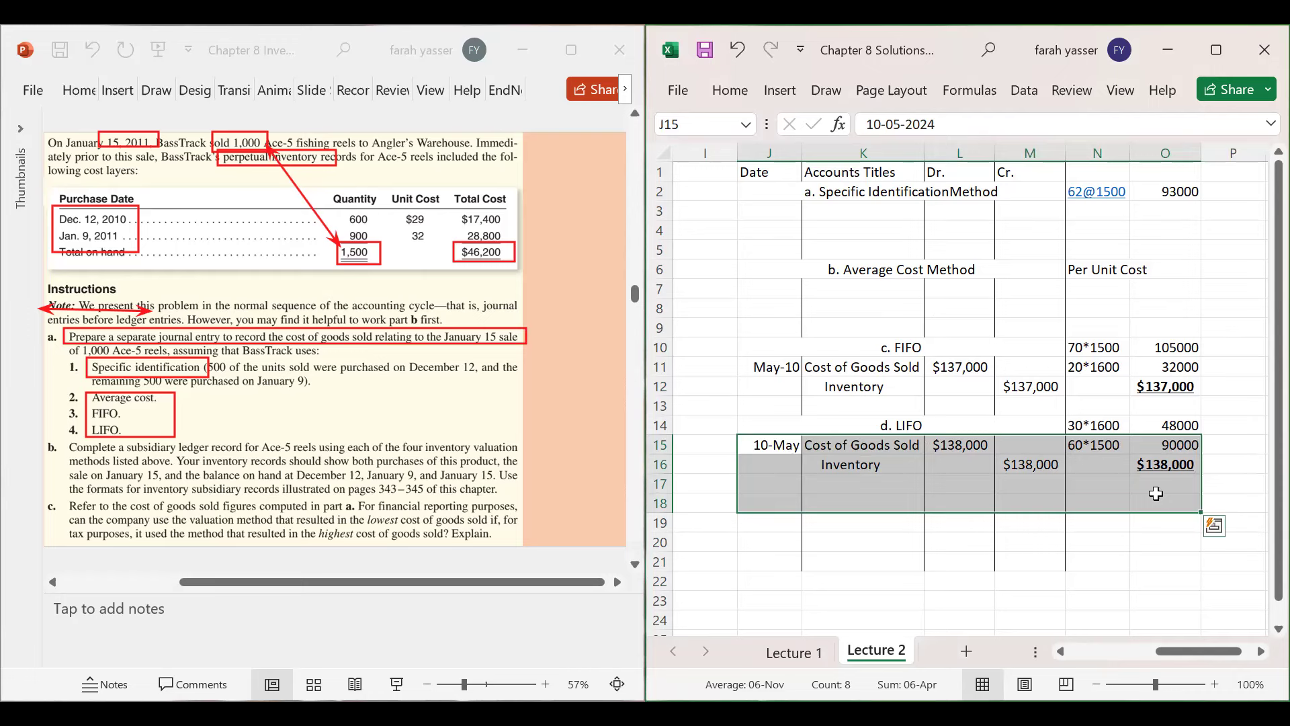
key(Delete)
drag(778, 364, 1170, 396)
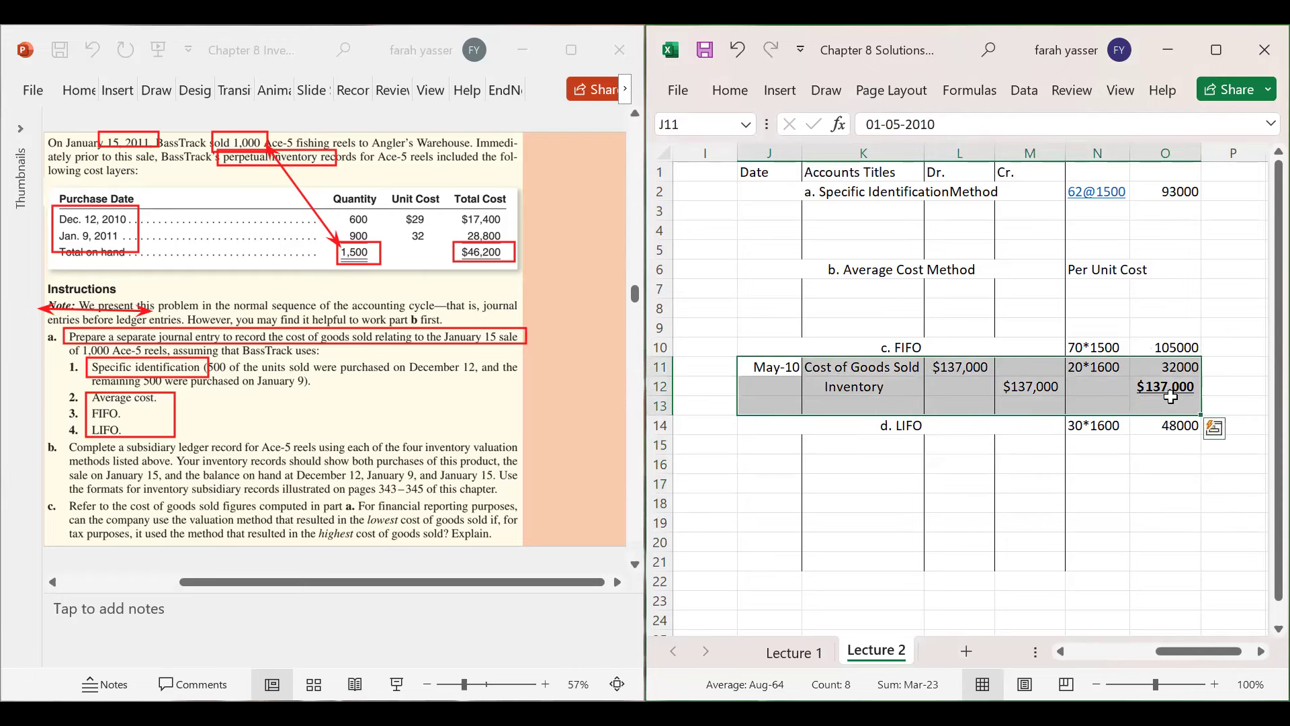
key(Delete)
- Clear the side workings in columns N and O, narrow column I into a spacer, and select J3
drag(1097, 172, 1186, 484)
key(Delete)
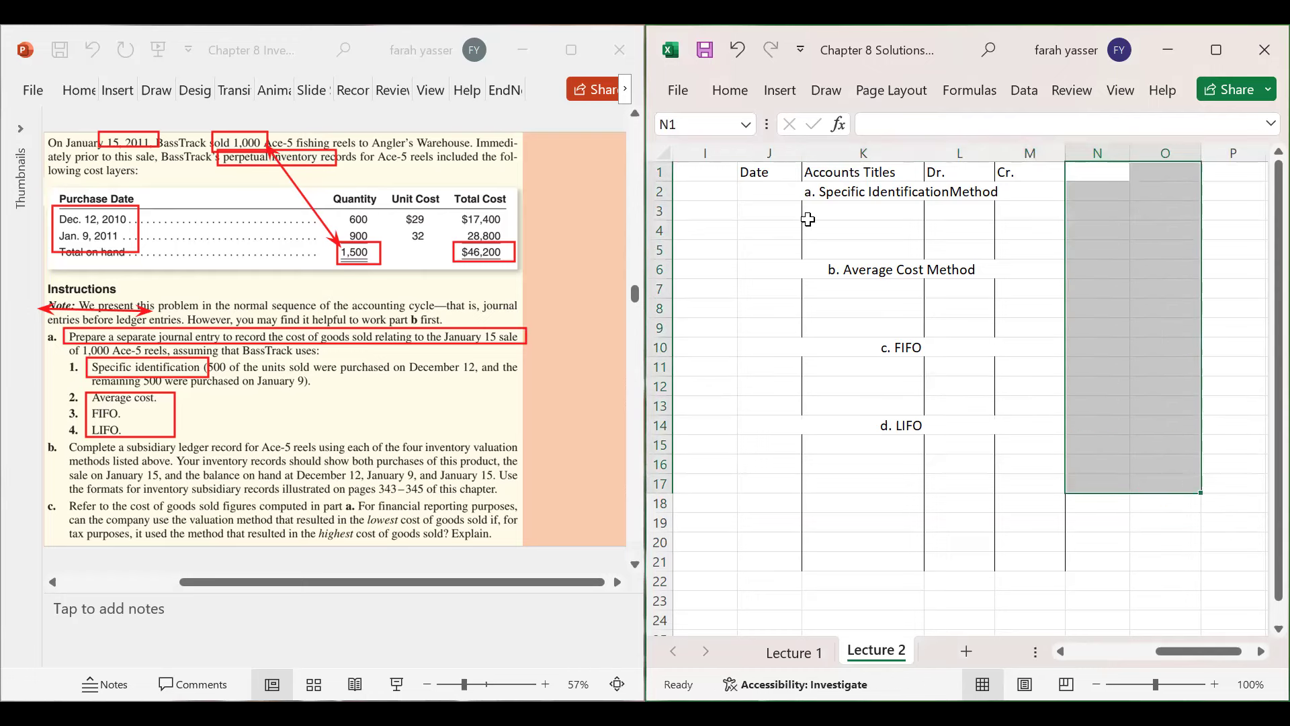
drag(737, 158, 690, 164)
click(1100, 248)
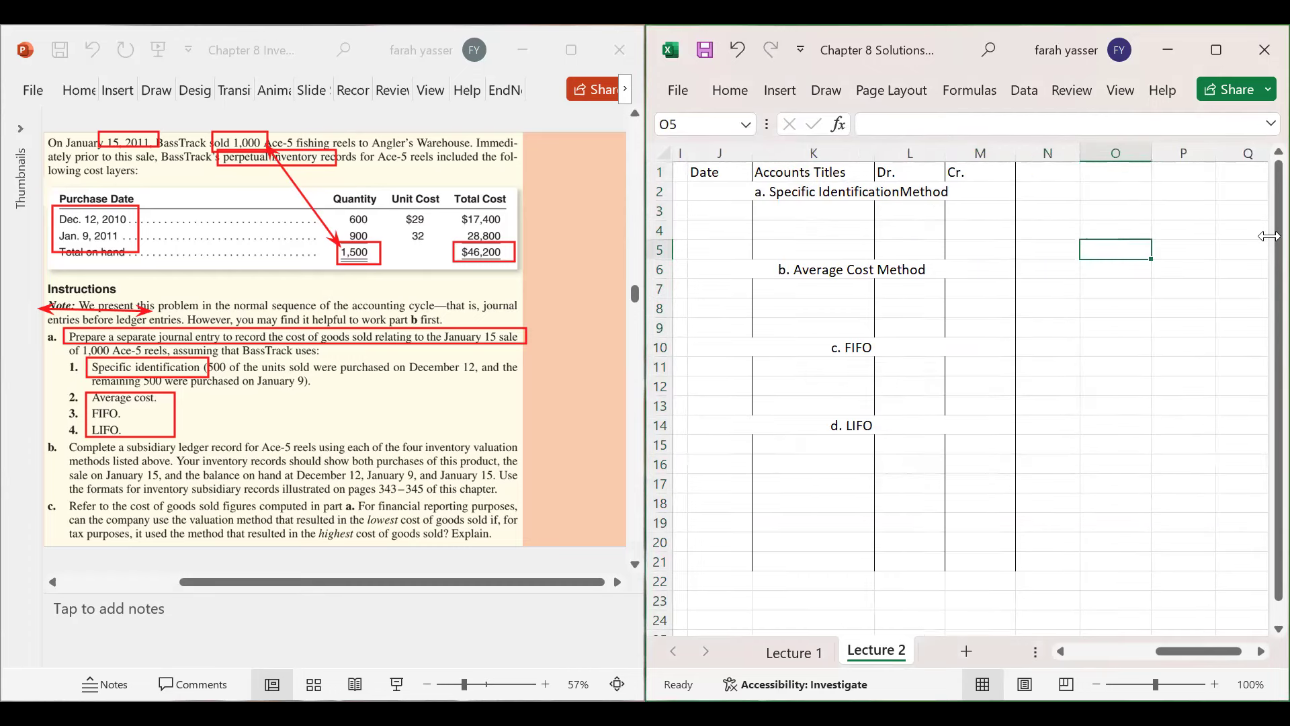
click(1002, 430)
click(1133, 434)
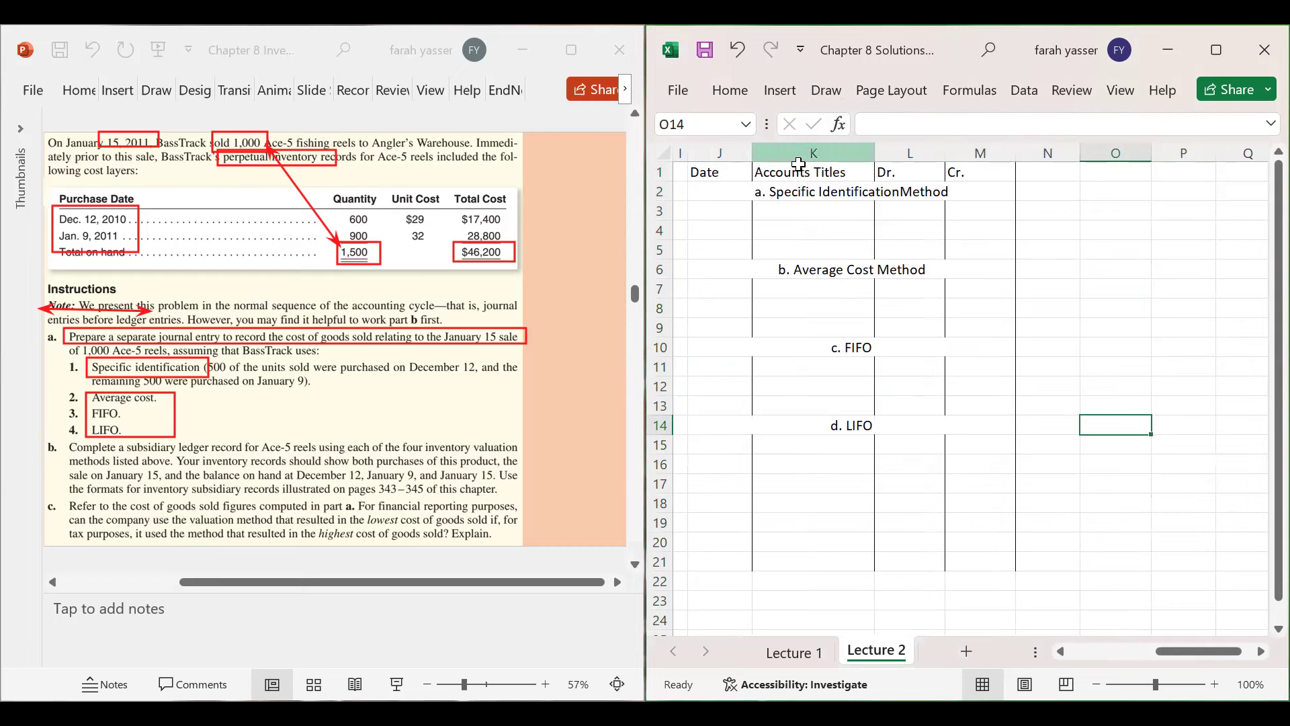
click(724, 212)
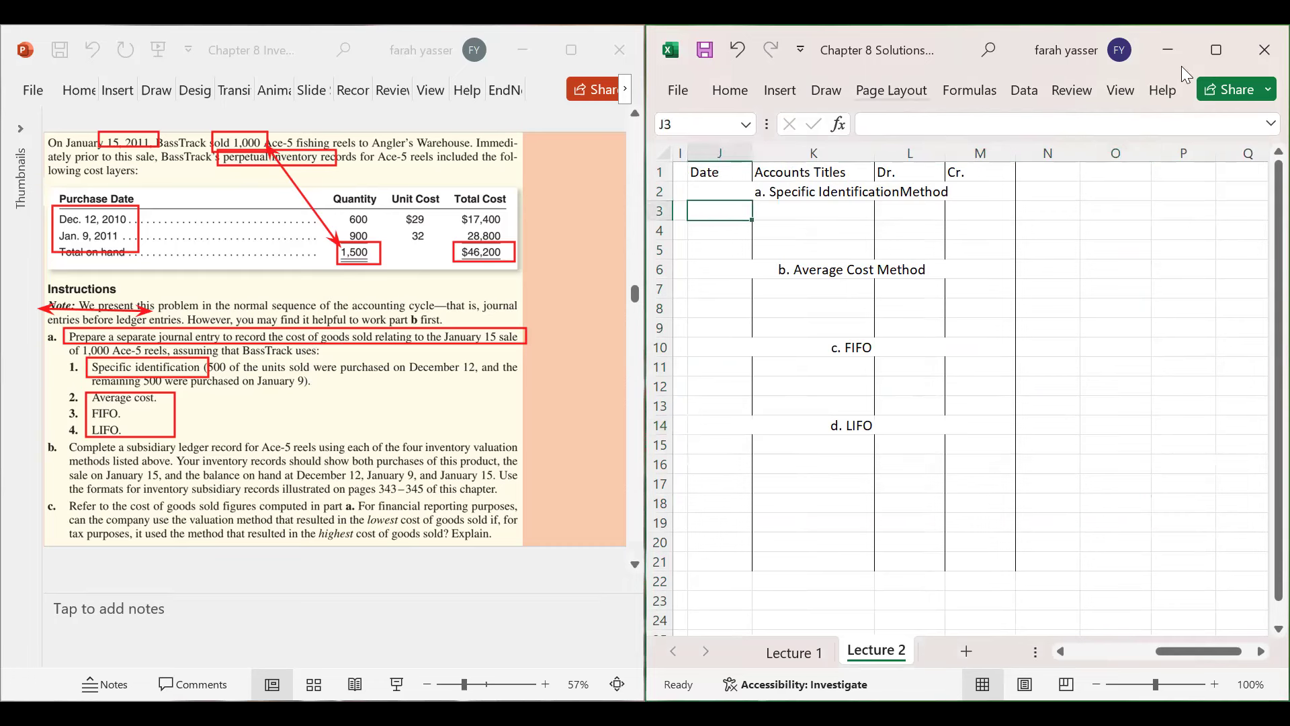
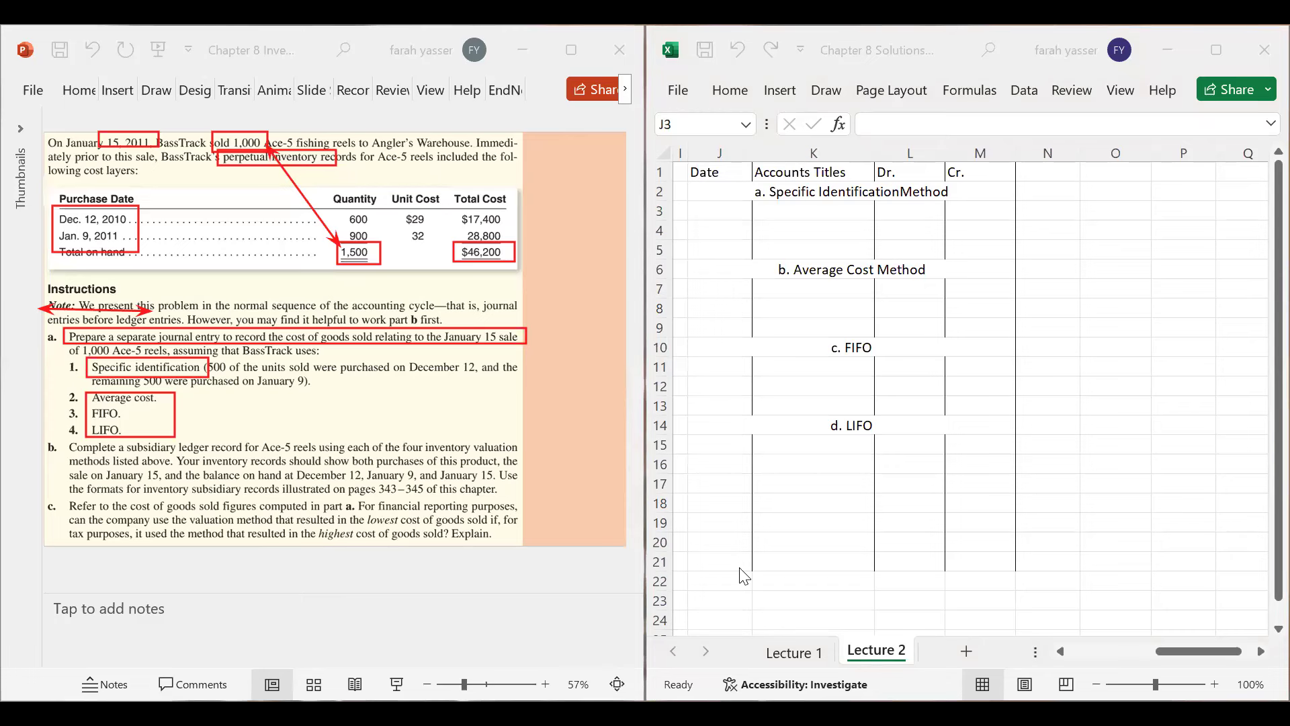
- Clear the old ink, then draw arrows from each 500-unit batch to the $29 and 32 costs
key(Escape)
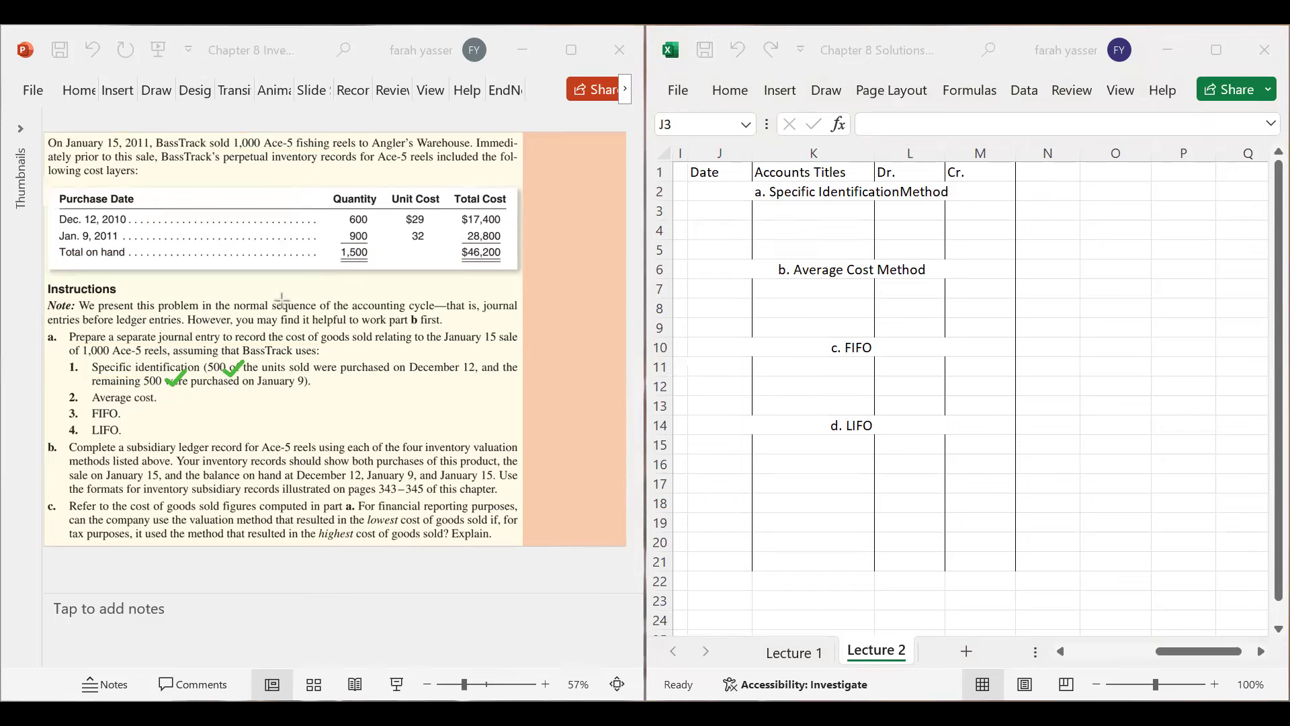
drag(239, 365, 396, 217)
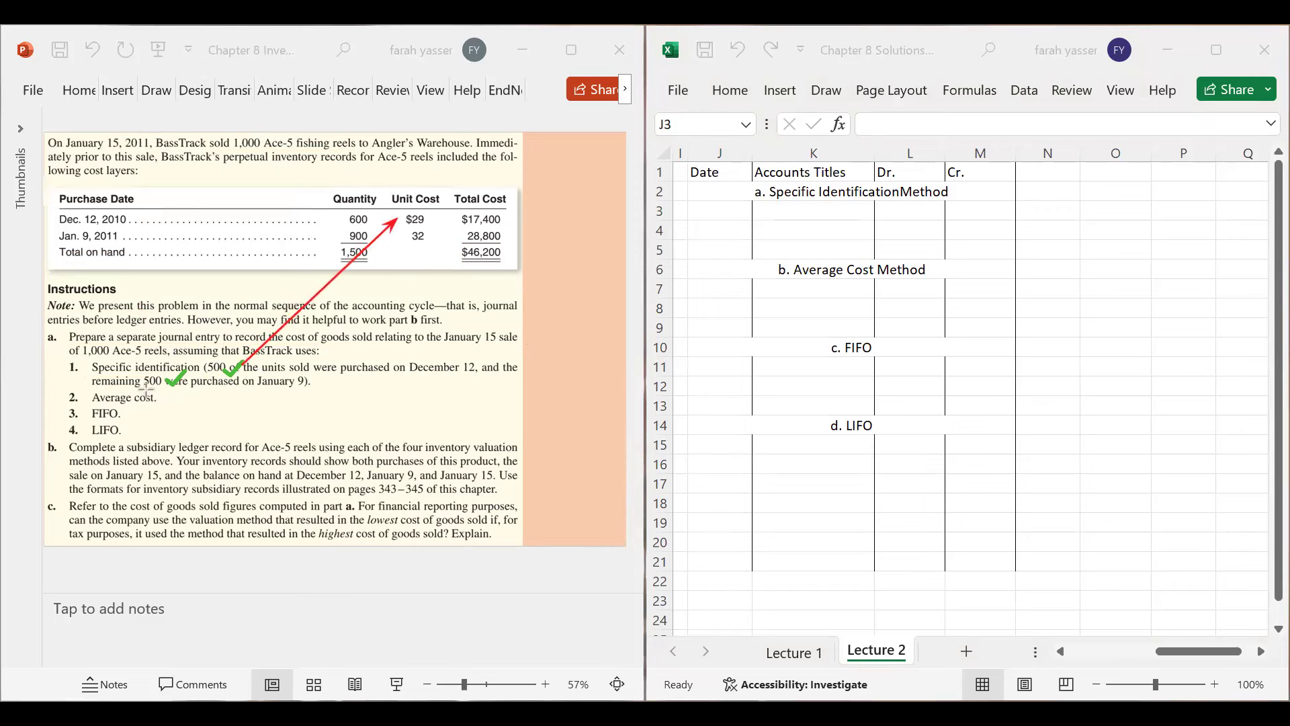
mouse_move(162, 385)
mouse_down()
mouse_move(317, 305)
mouse_move(408, 235)
mouse_up()
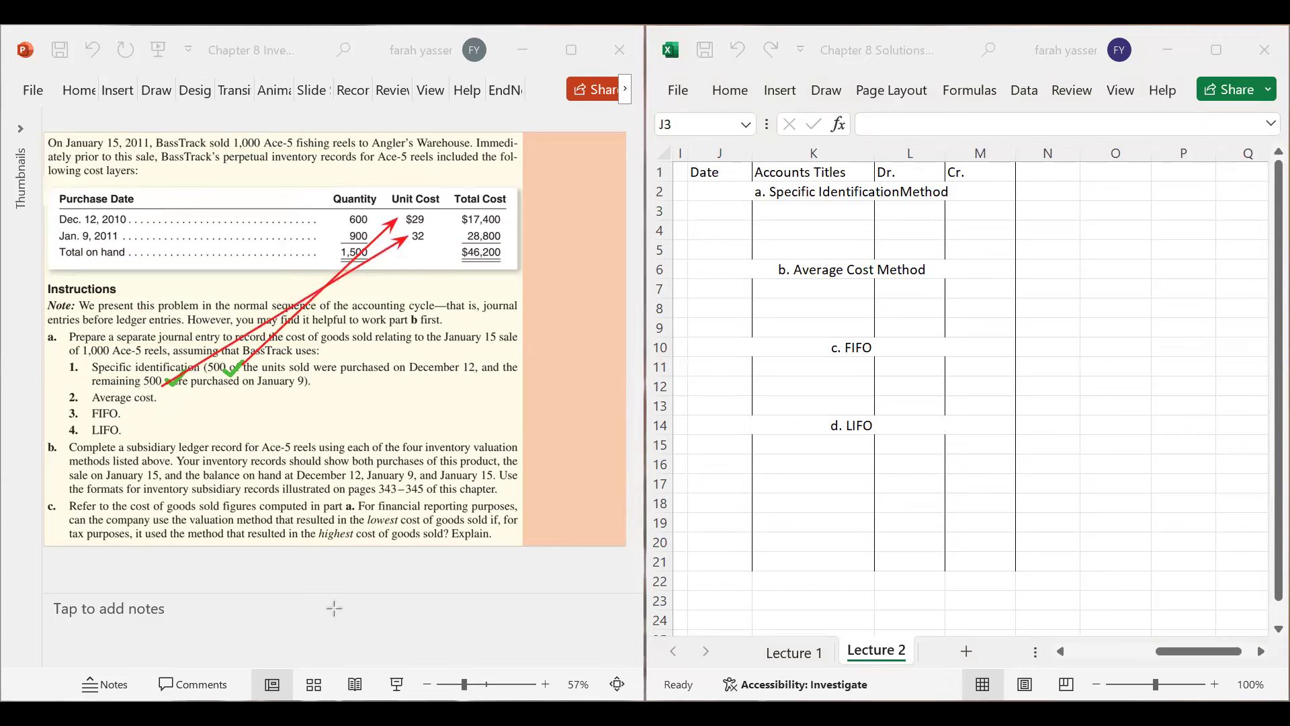
- Type the notes 500*29 and 500*32 in cells N1 and N2
click(1057, 173)
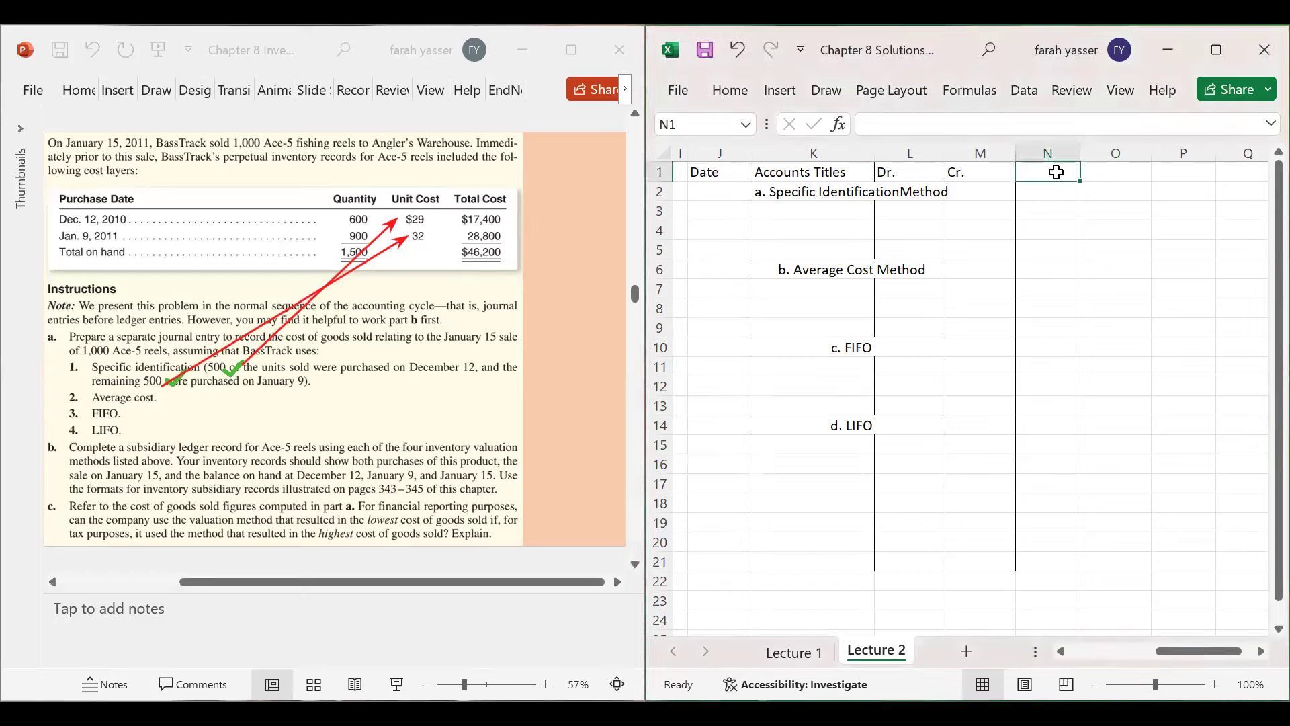
text(500)
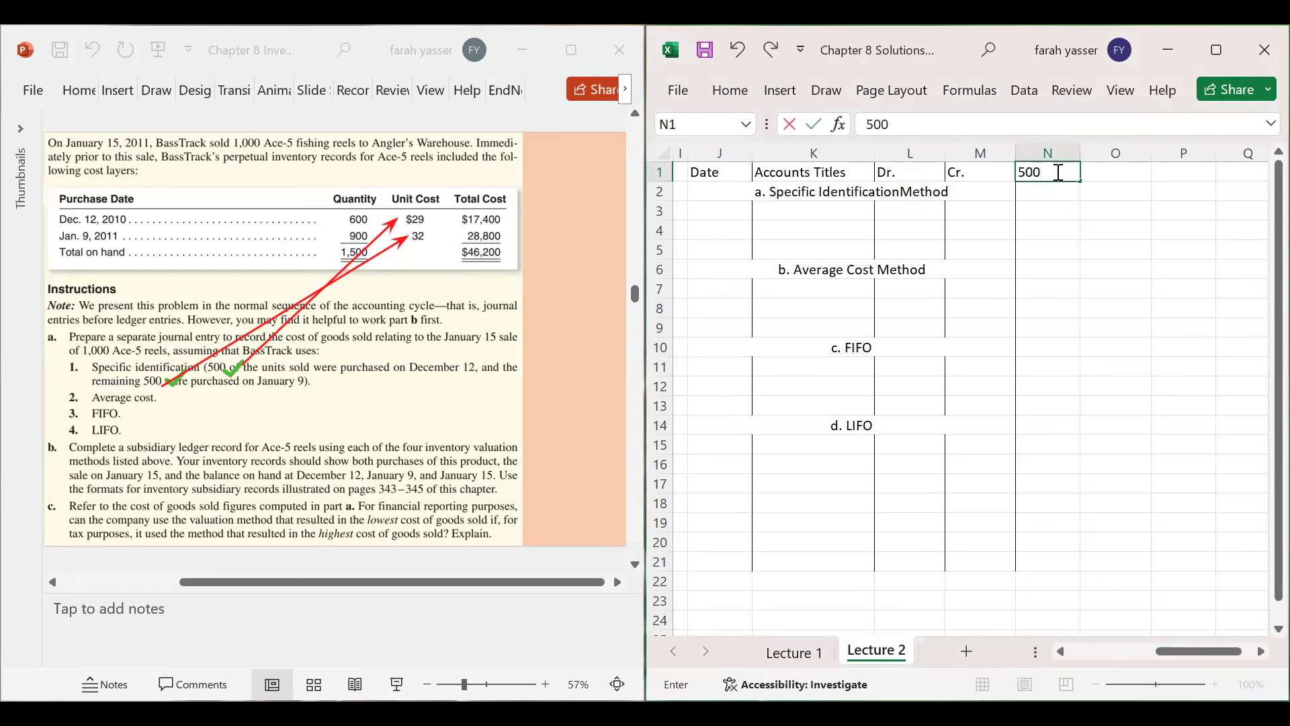
text(*29)
key(Return)
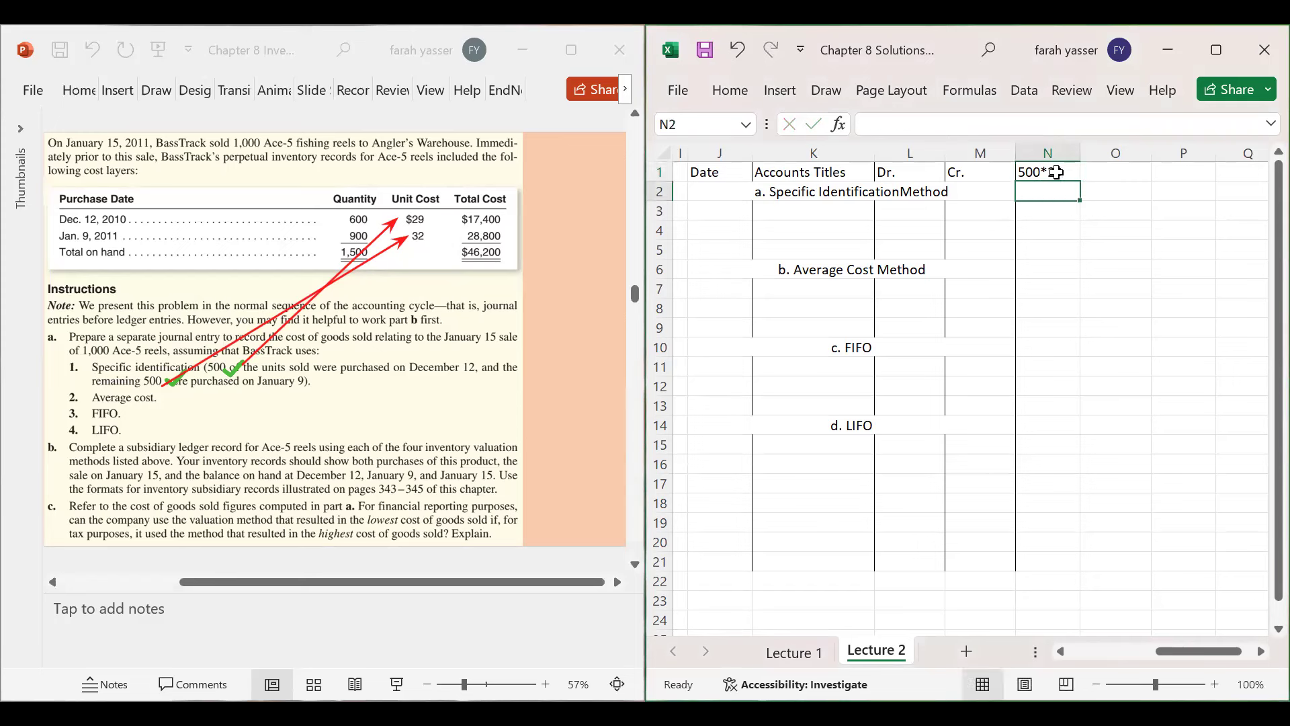
text(500)
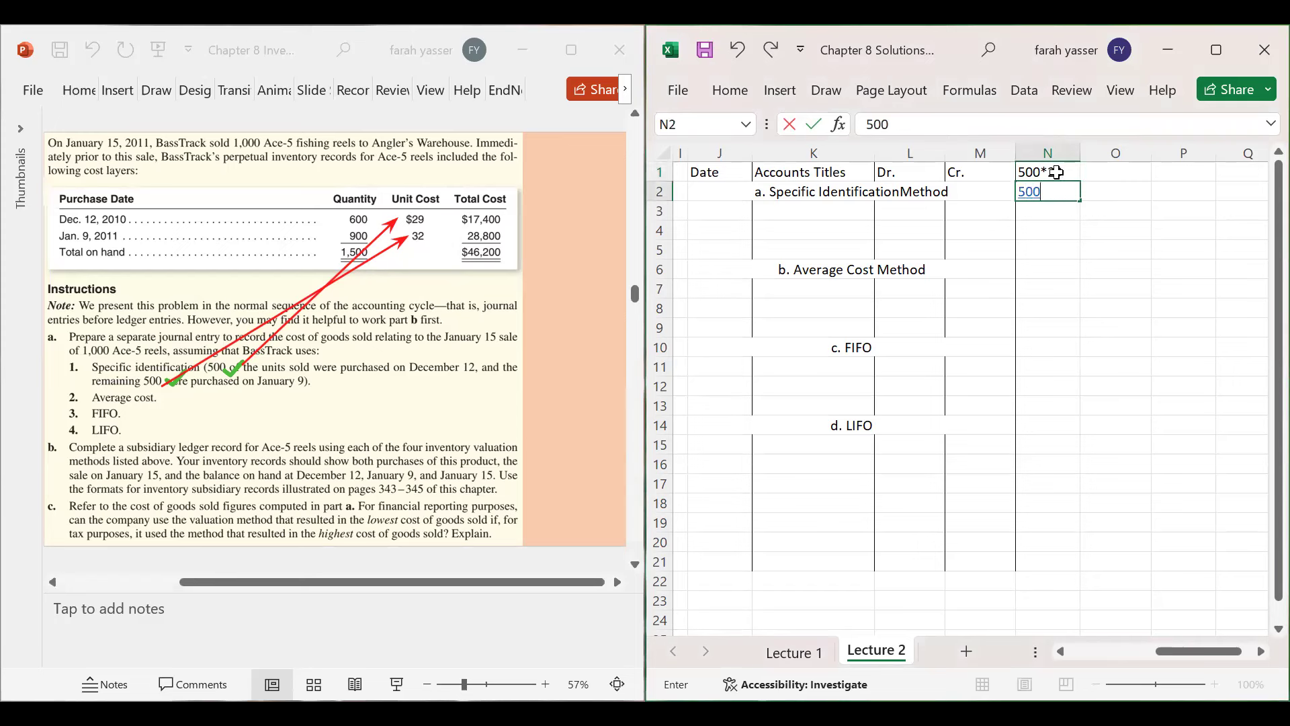
text(*32)
key(Return)
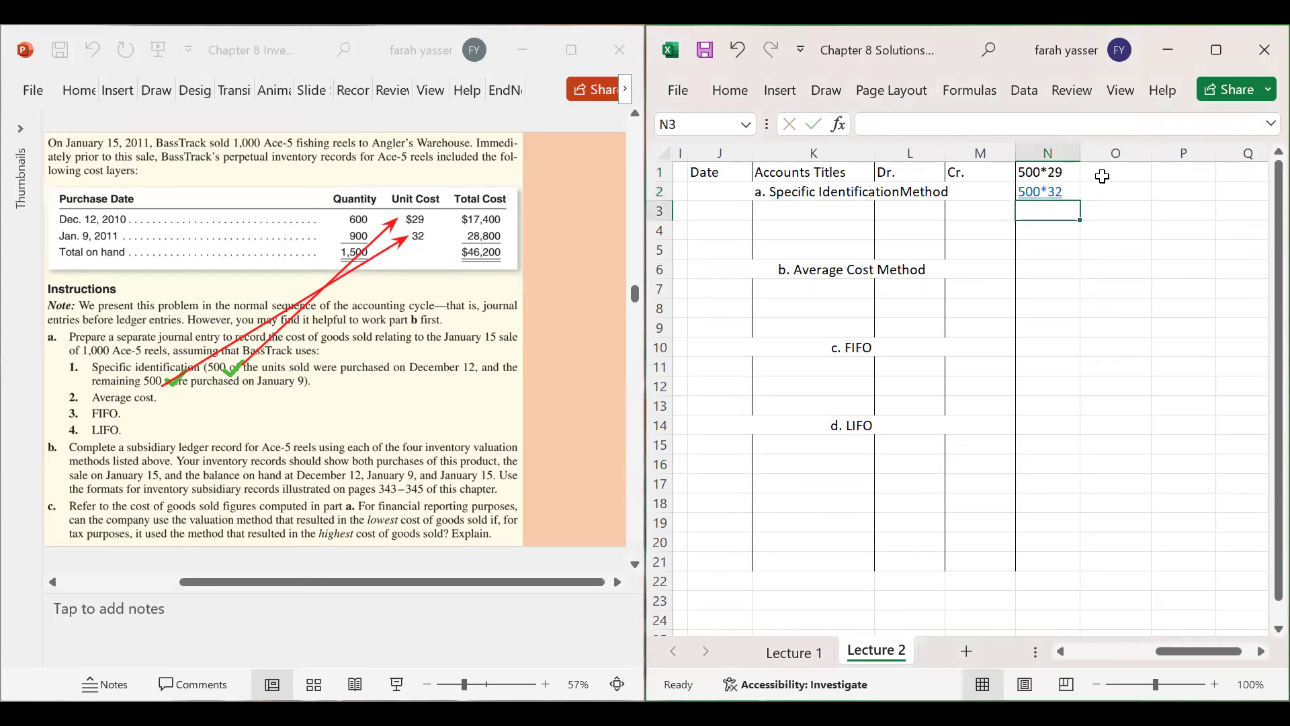
- Enter the formulas =500*29 and =500*32 in O1:O2, giving 14500 and 16000
click(1103, 173)
text(=)
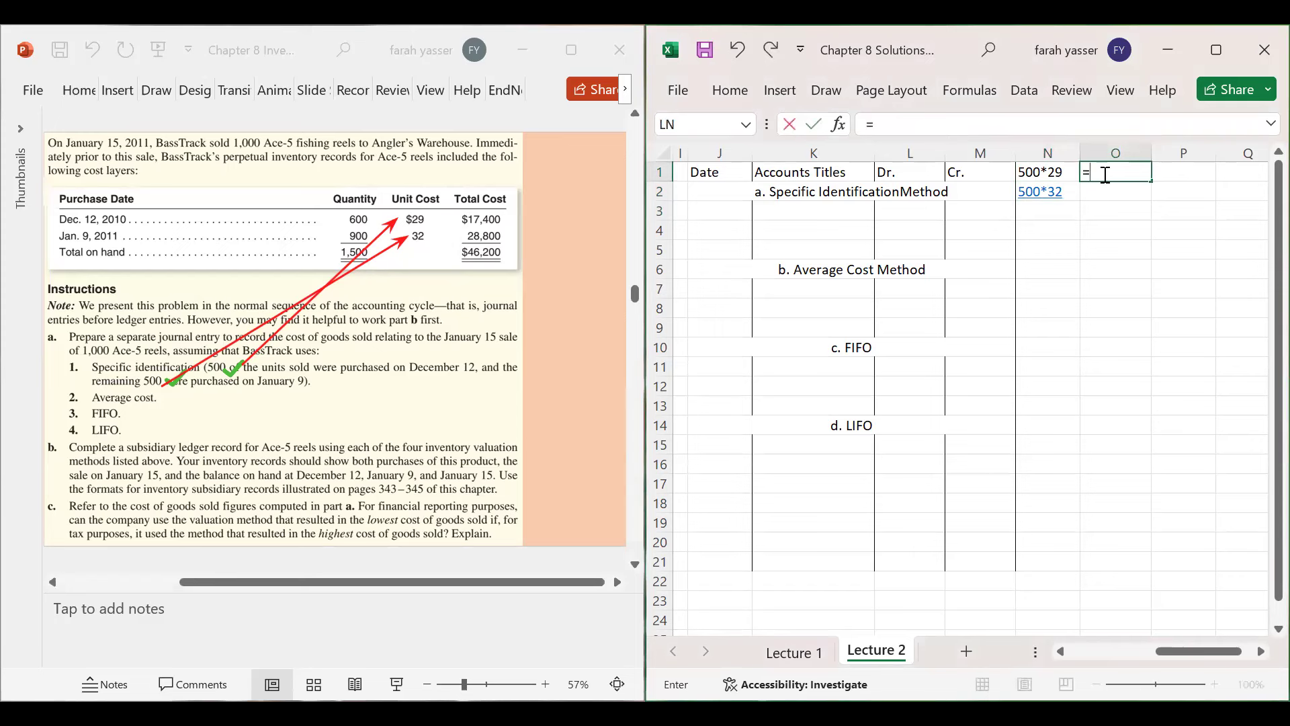
text(500*29)
key(Return)
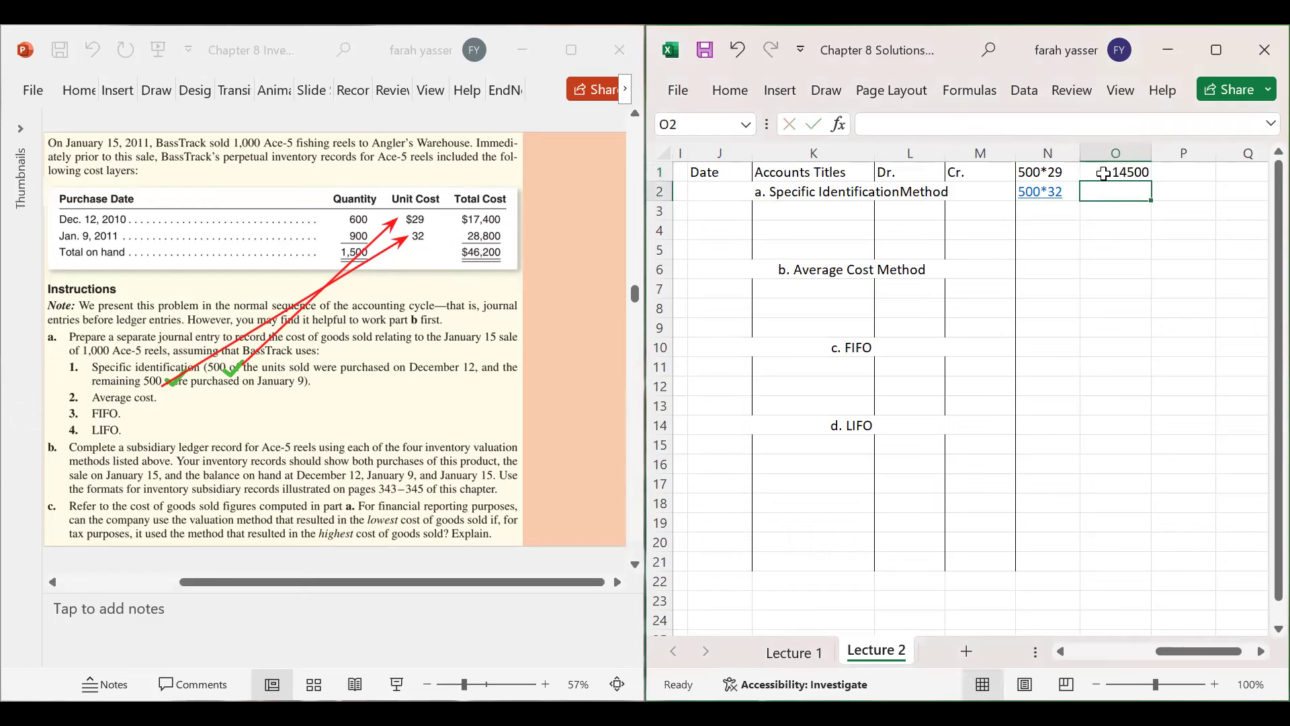
text(=50)
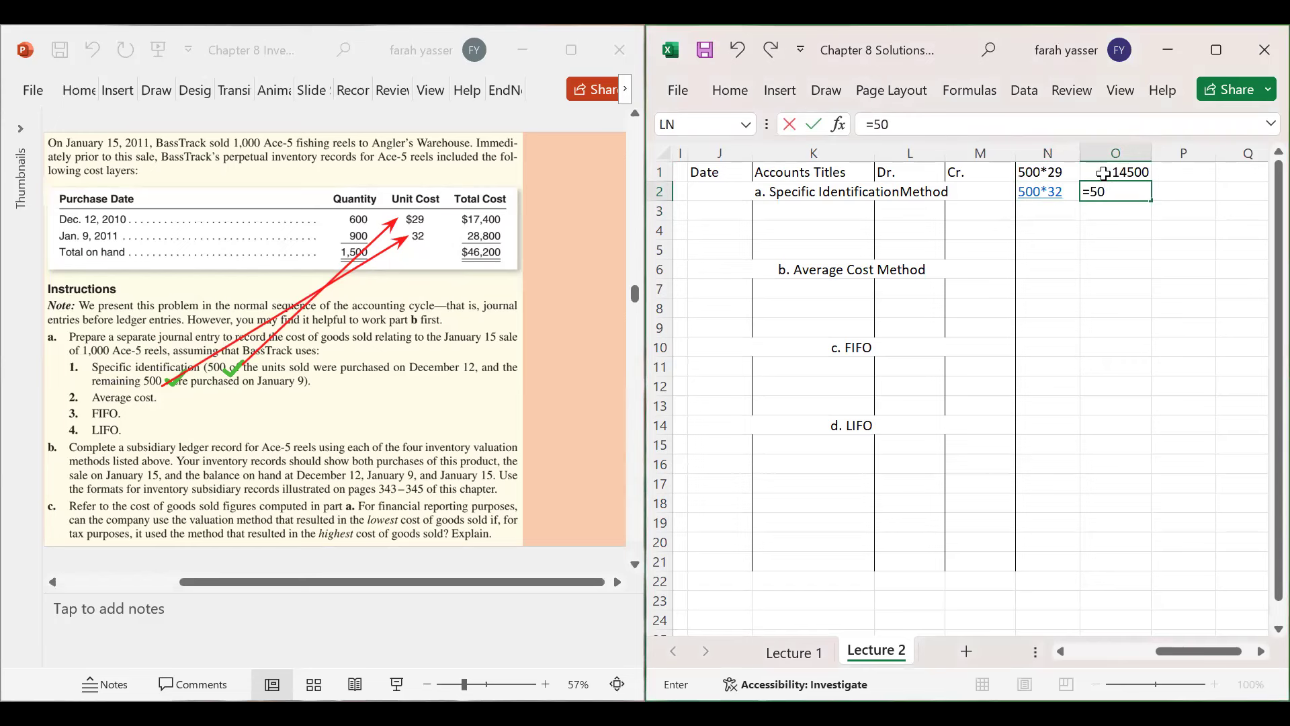
text(0*32)
key(Return)
- Total them with =14500+16000 in O3 and make the 30500 bold and underlined
drag(1103, 173, 1108, 198)
click(1110, 209)
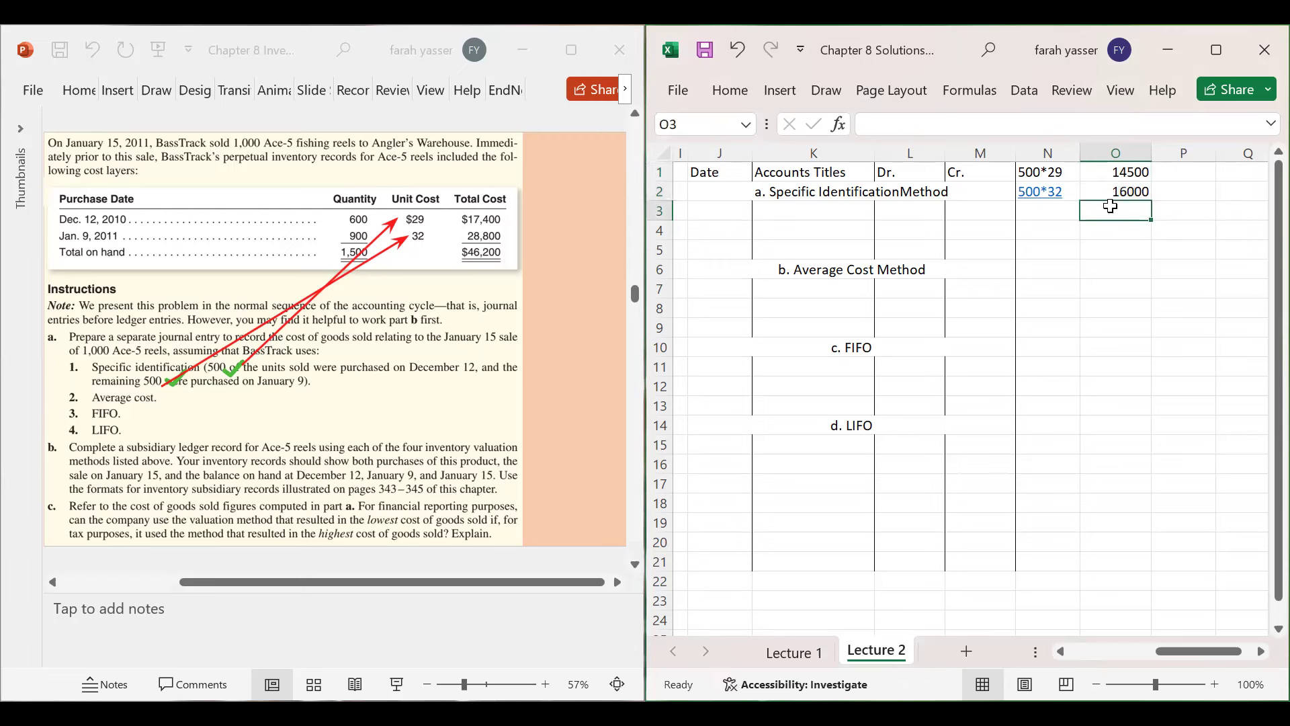
text(=)
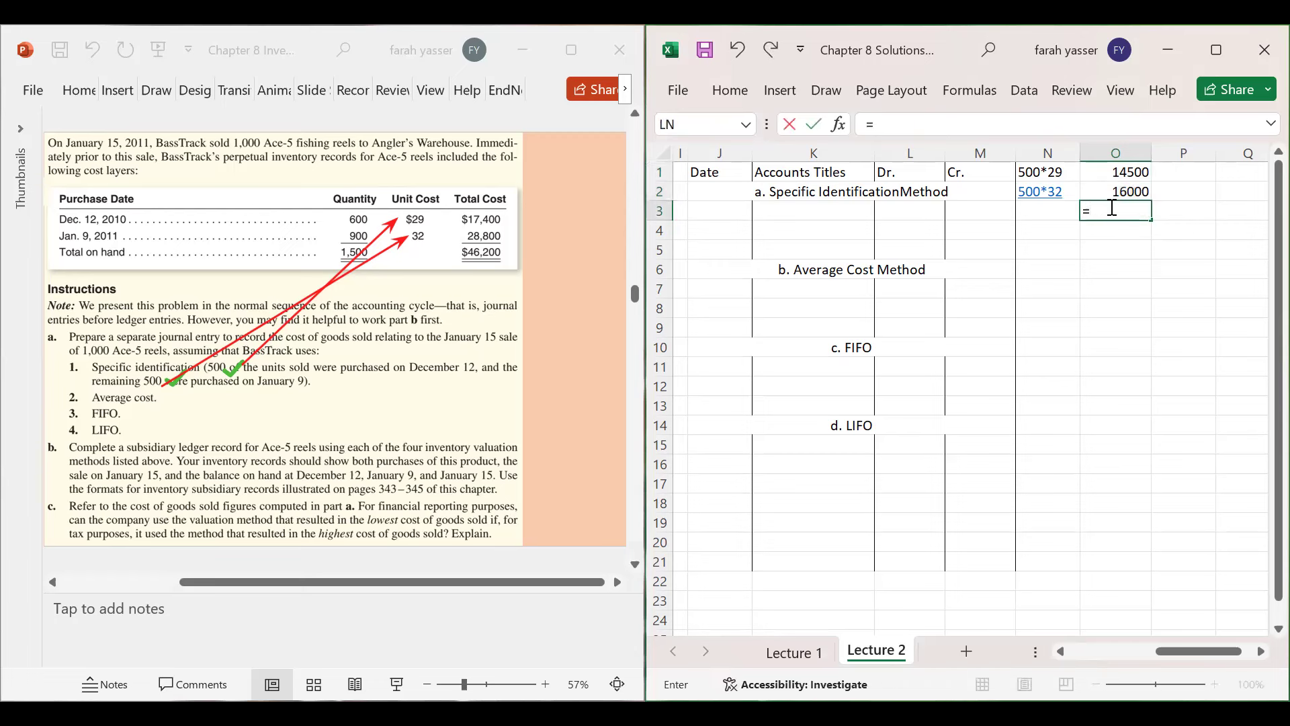
text(14500+160000)
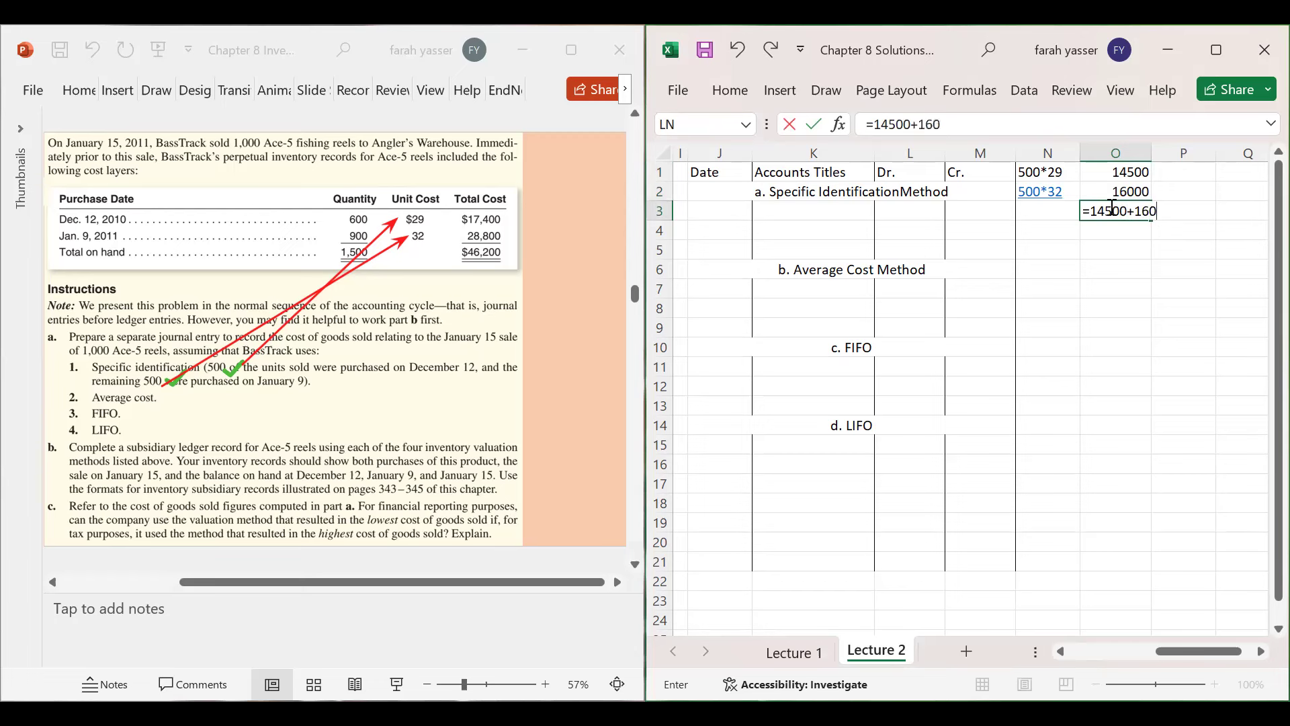
key(BackSpace)
key(Return)
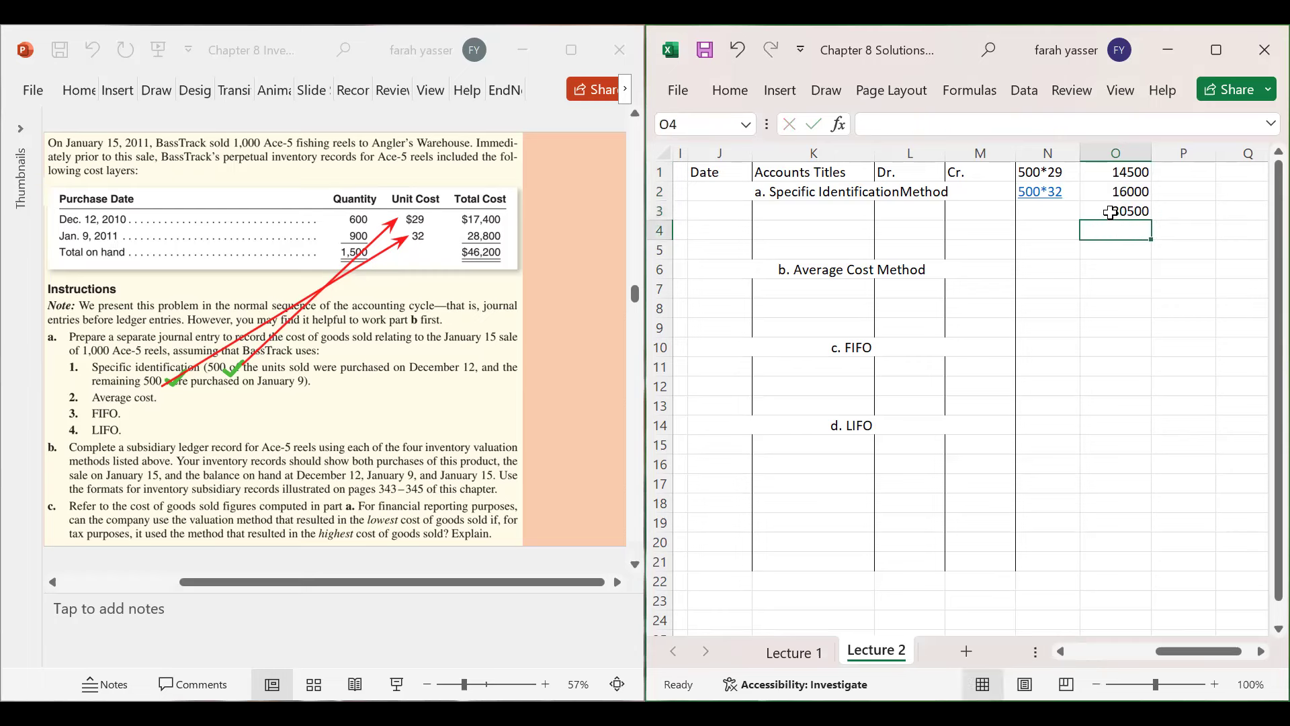
click(1111, 212)
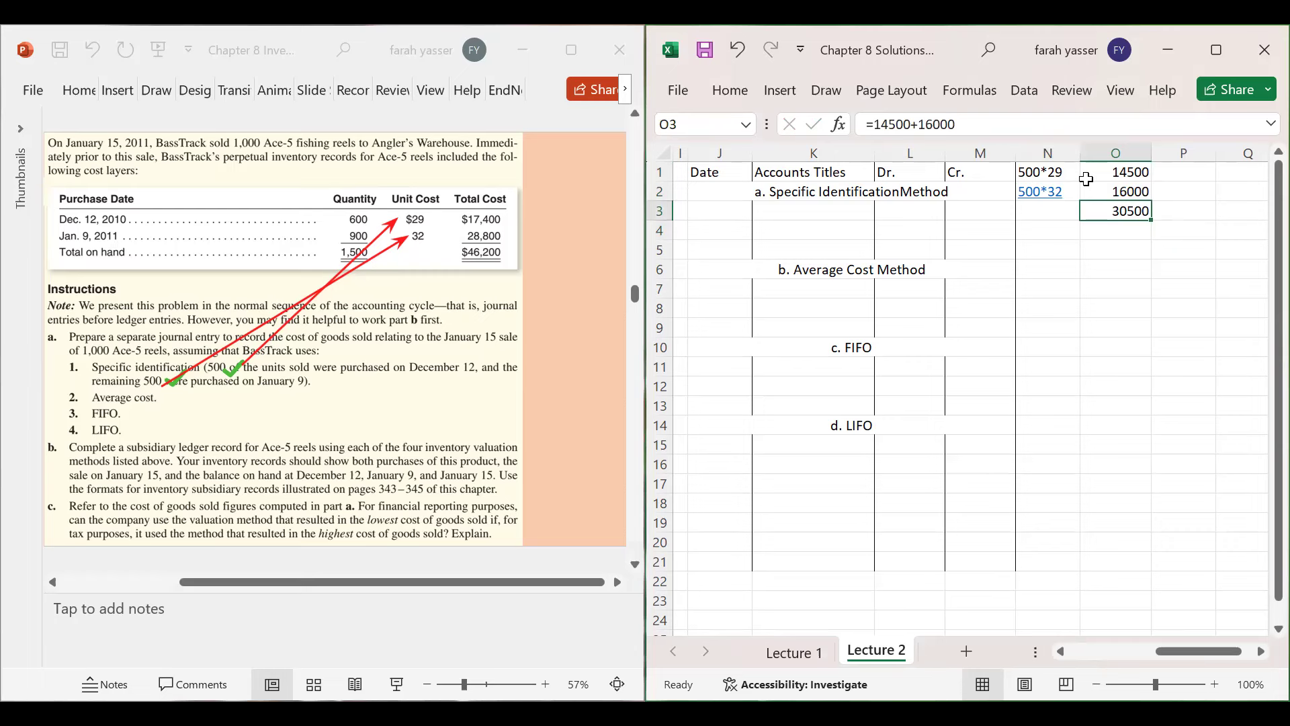
key(ctrl+b)
key(ctrl+u)
- Format the 30500 total as Accounting currency with no decimal places
click(891, 163)
click(874, 257)
click(999, 258)
click(1000, 258)
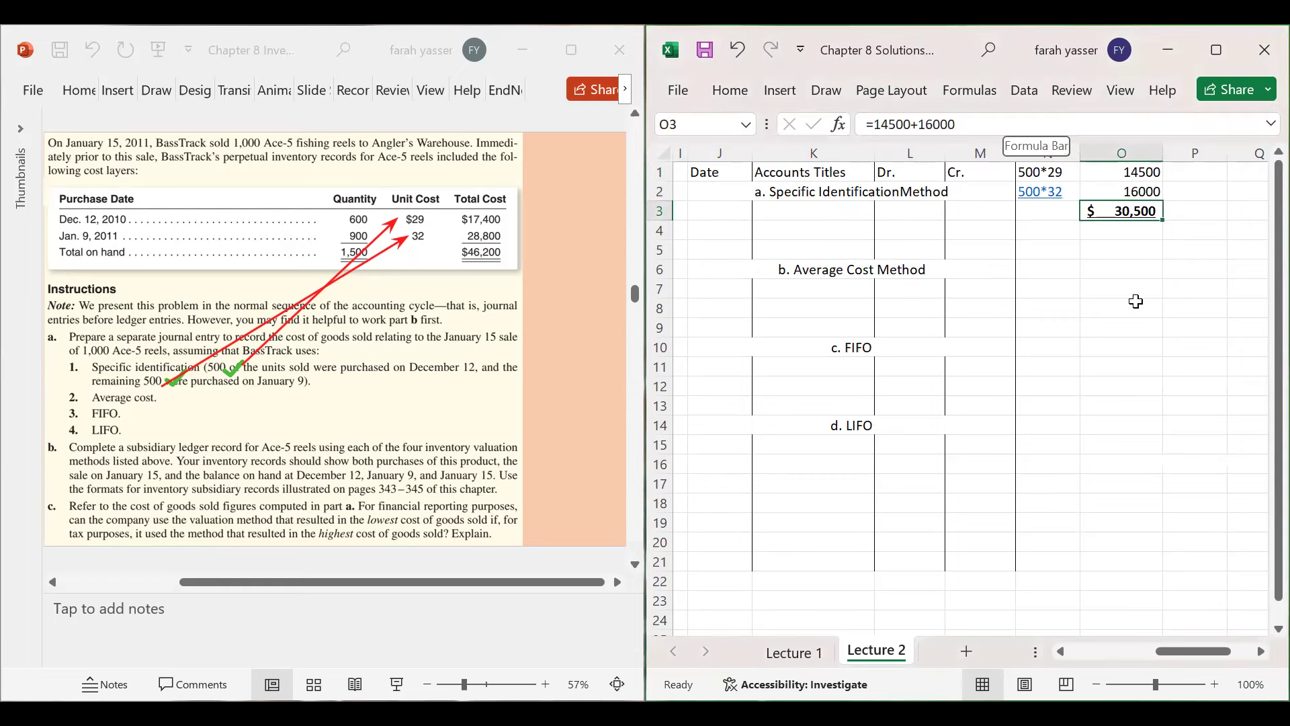
- Narrow column O, widen column K for account titles and resize the date column J
drag(1163, 153, 1152, 153)
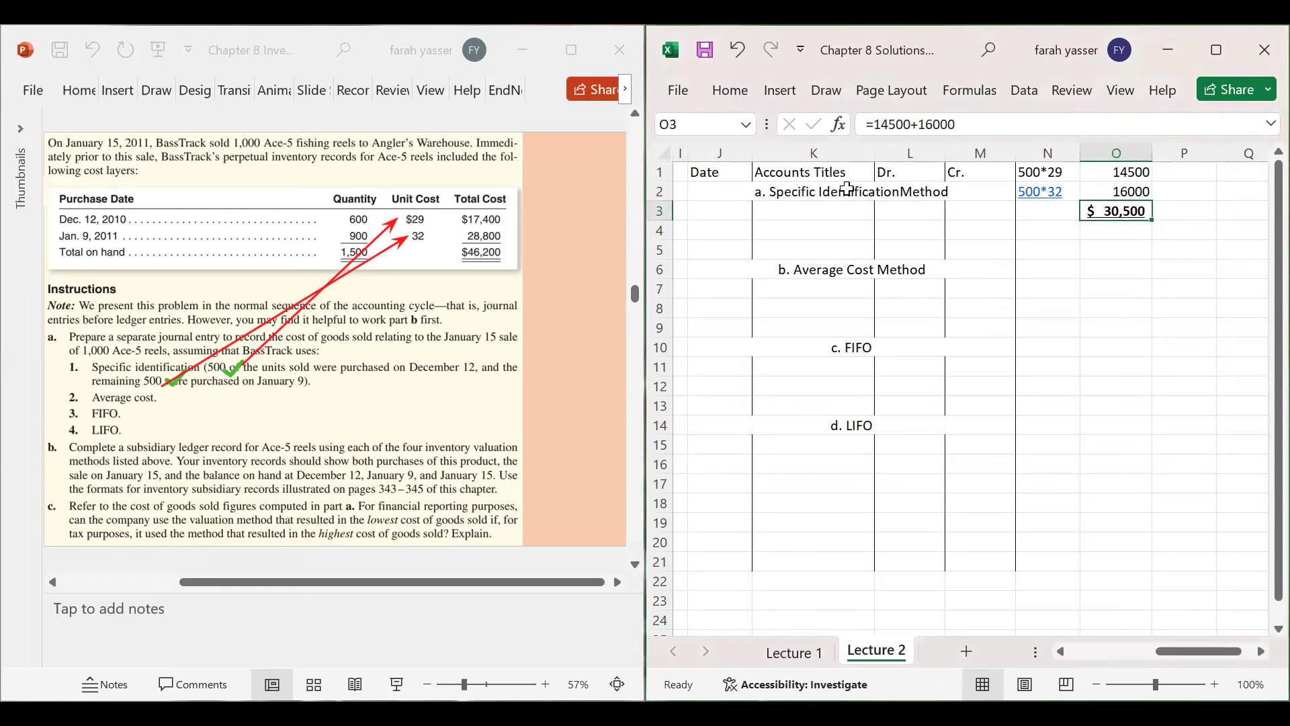
drag(874, 154, 921, 159)
drag(751, 158, 748, 158)
click(773, 210)
click(715, 212)
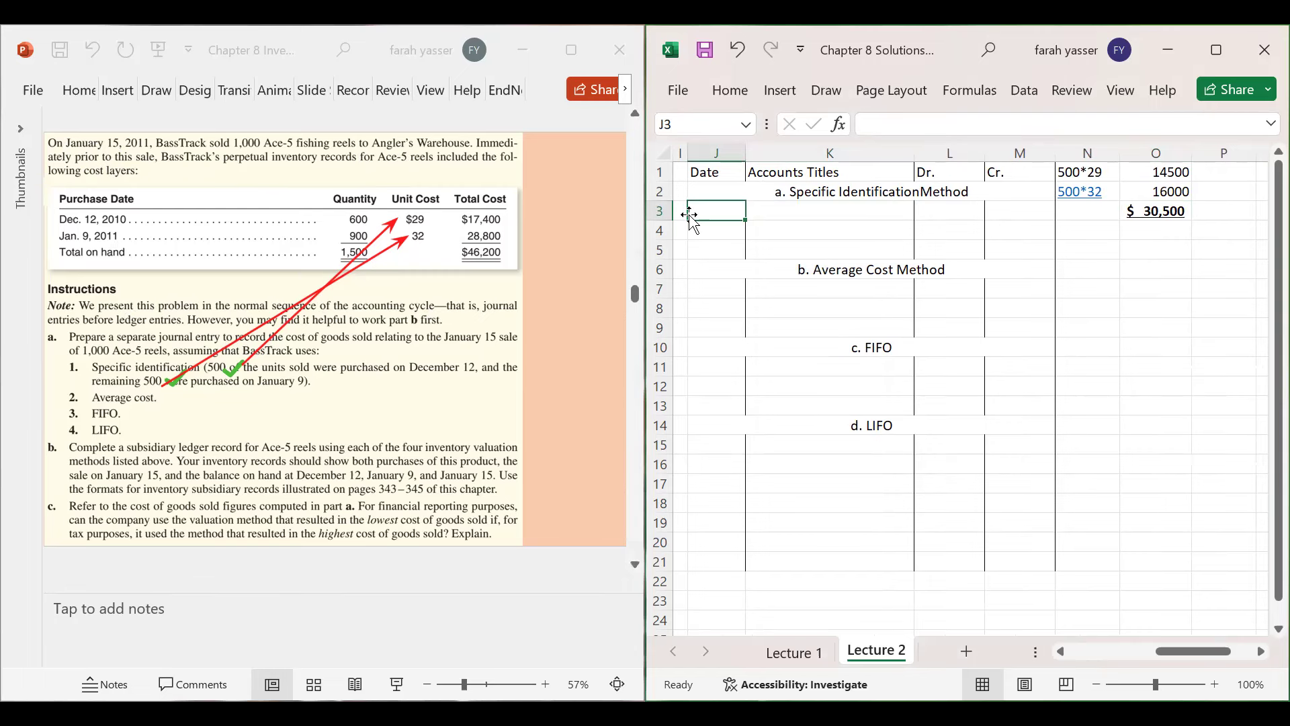
- Enter the date 15 January in J3, Cost of goods Sold in K3 and indented Inventory in K4
text(15)
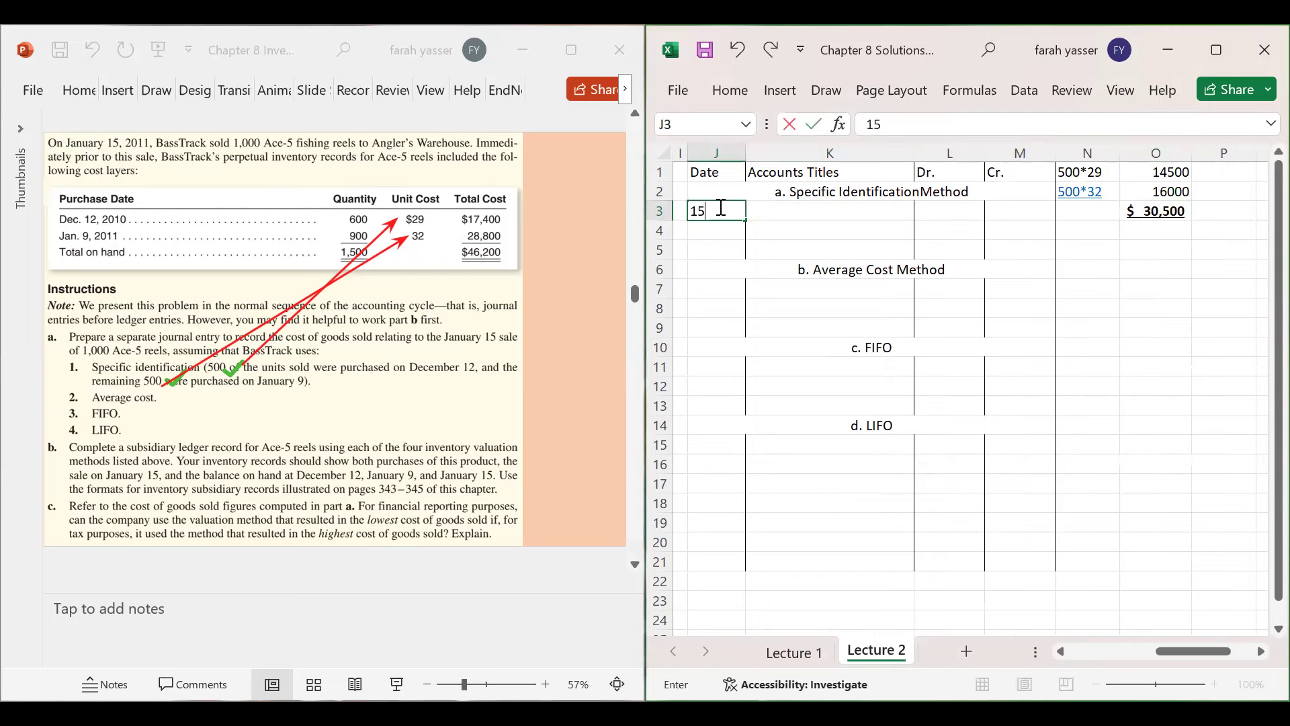
text( January)
key(Return)
click(774, 213)
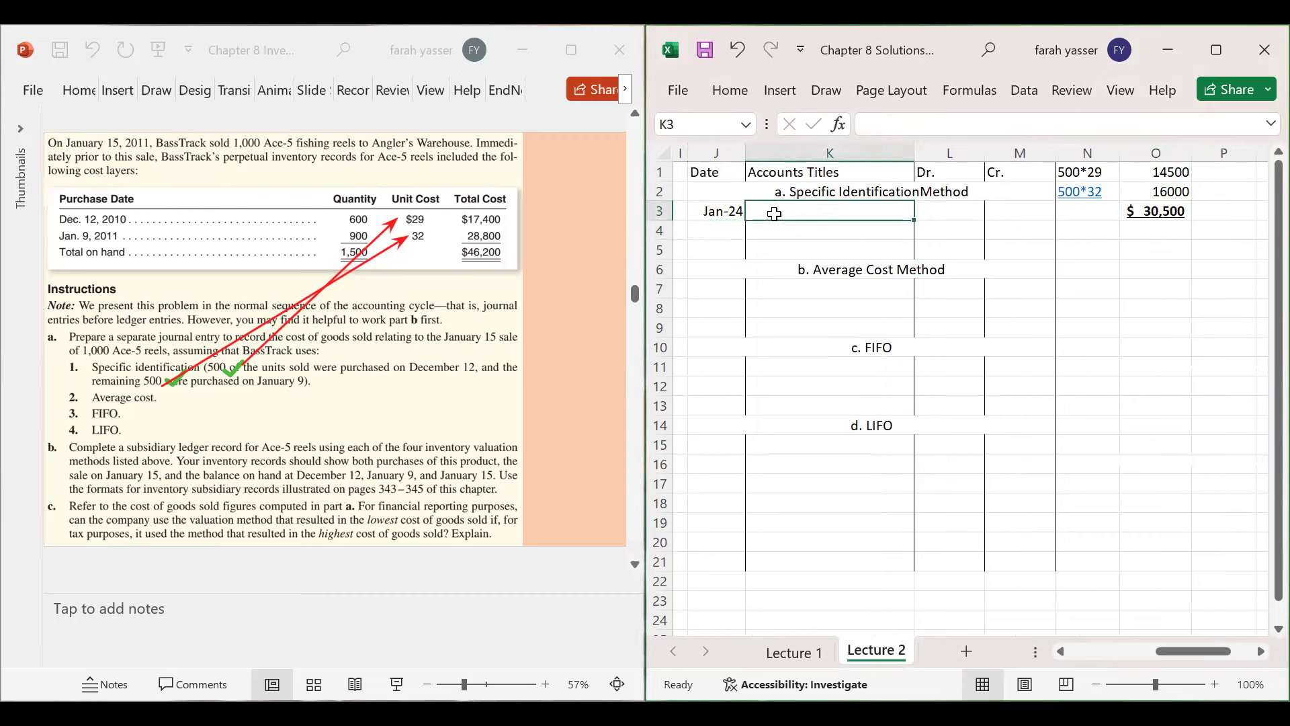
text(c)
key(BackSpace)
text(Cost of)
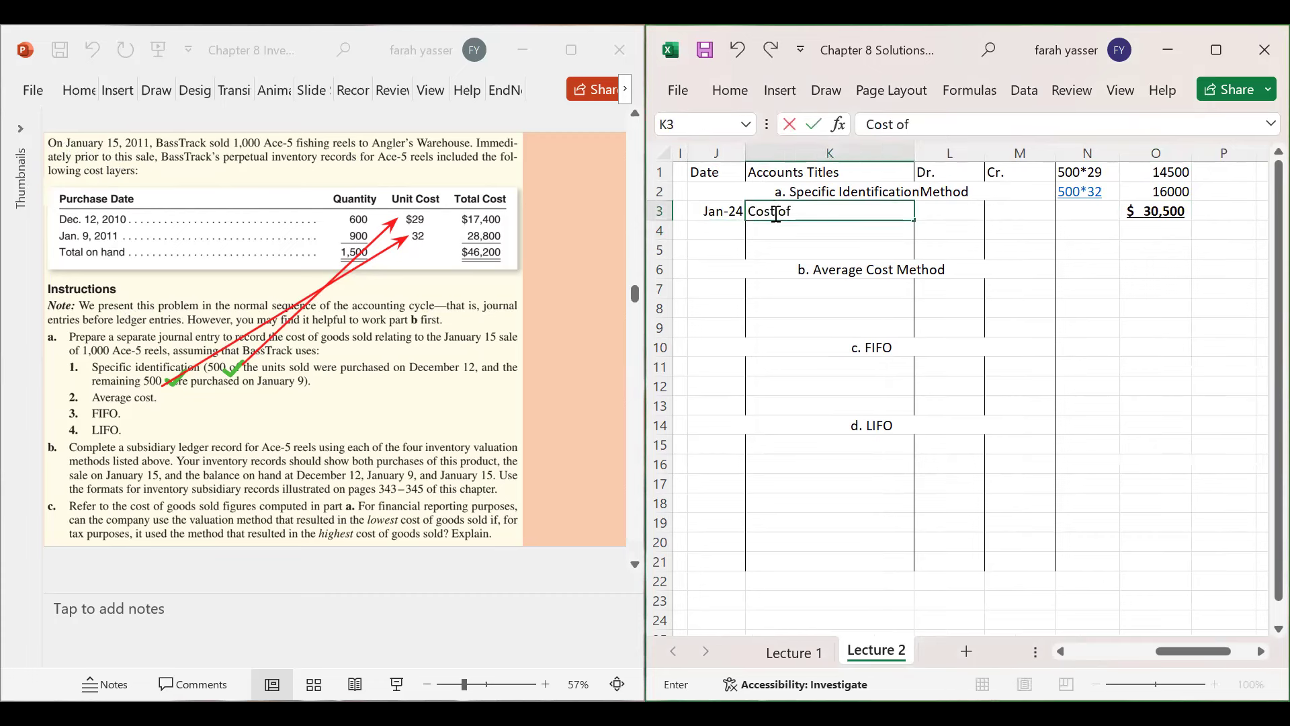
text( goods)
text(Sold)
key(Return)
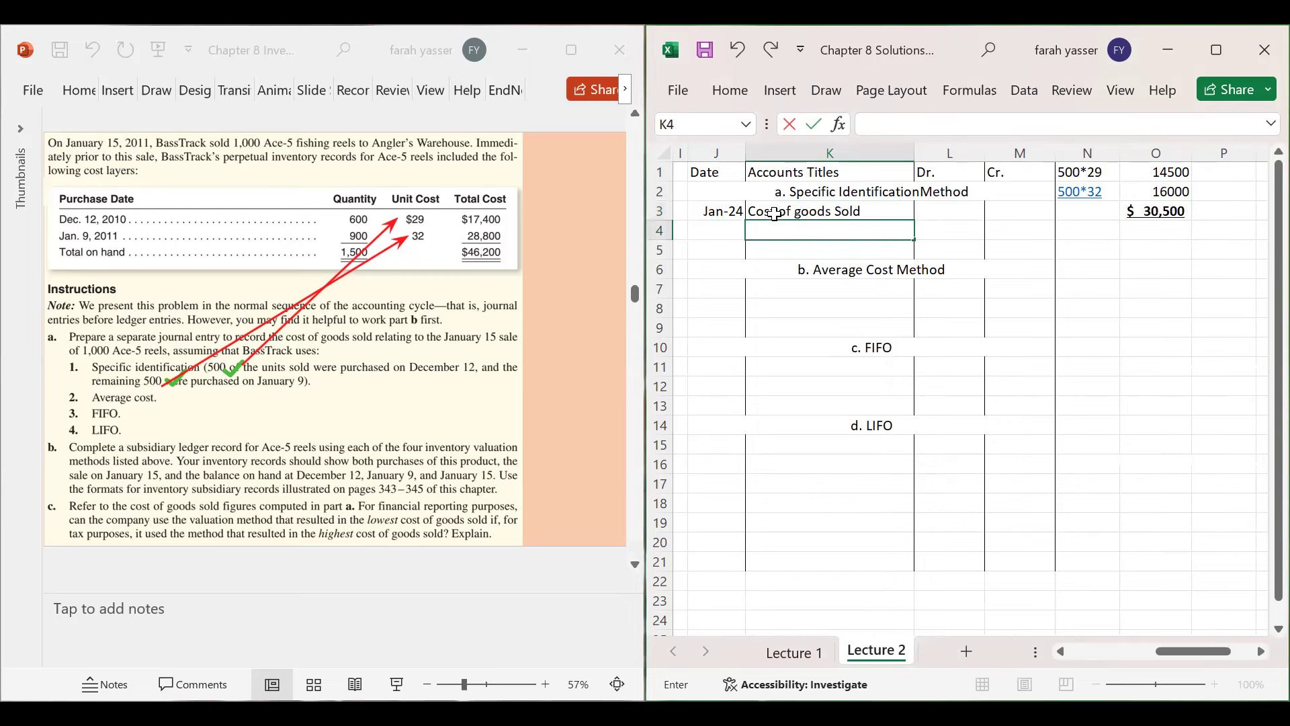
text(Inventory)
key(Tab)
- Enter $30,500 as the Cost of goods Sold debit and the Inventory credit
key(Up)
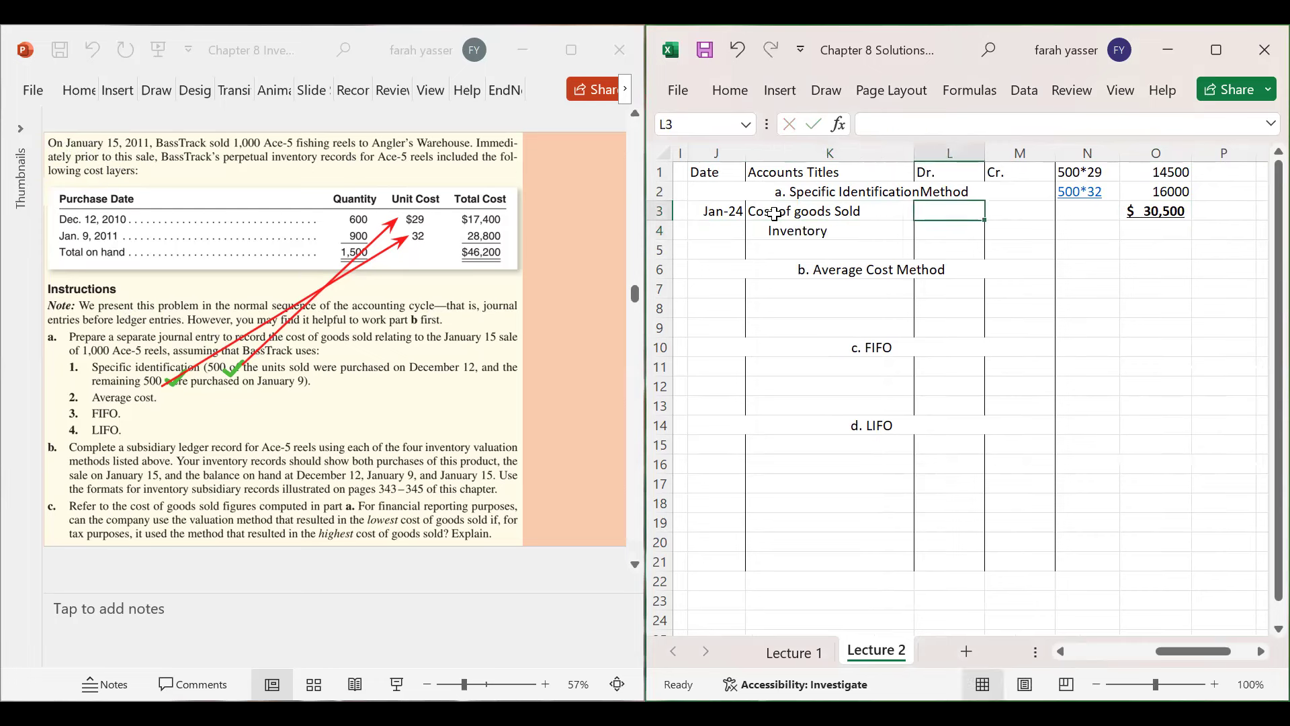
text($3)
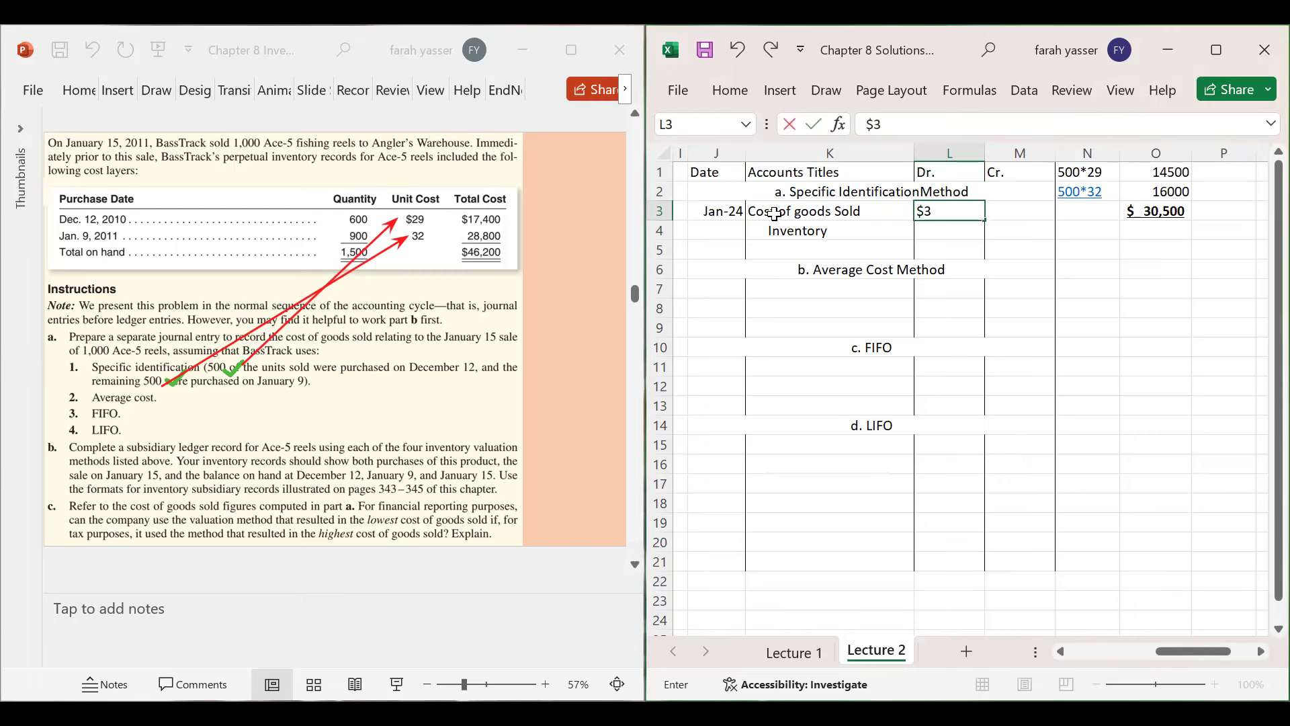
text(0500)
key(Return)
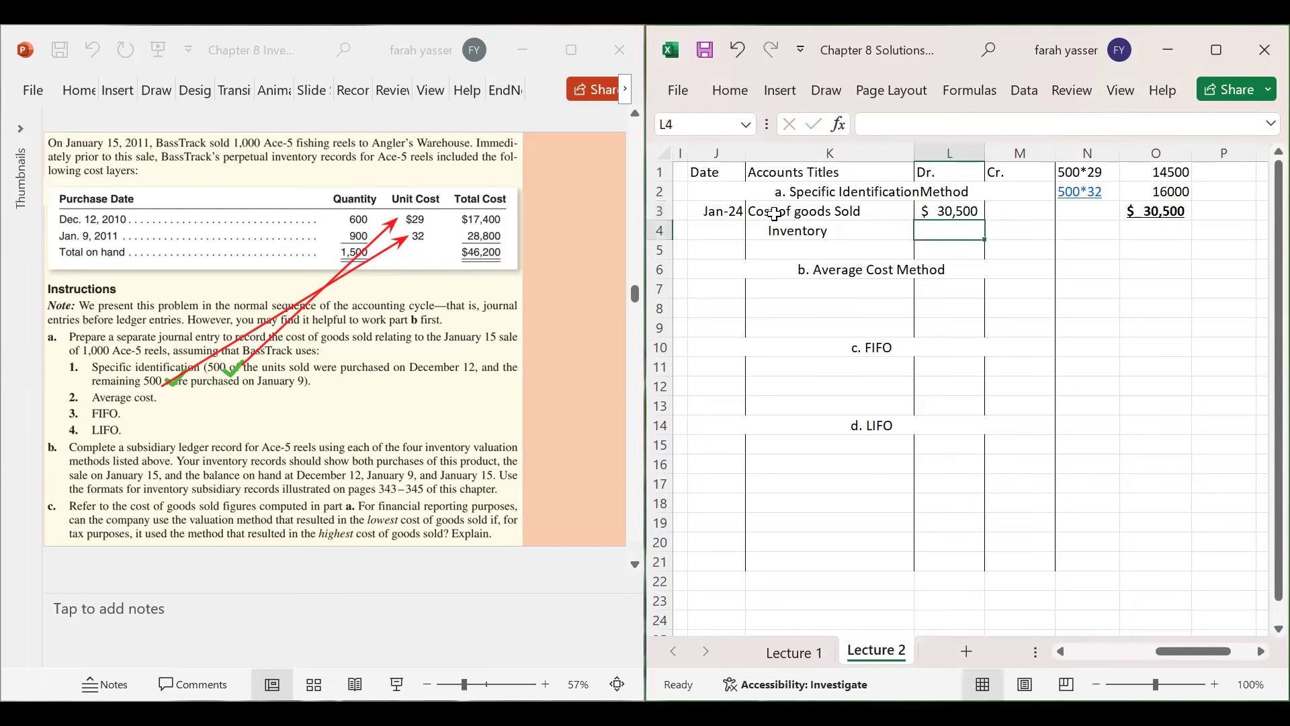
key(Tab)
text($)
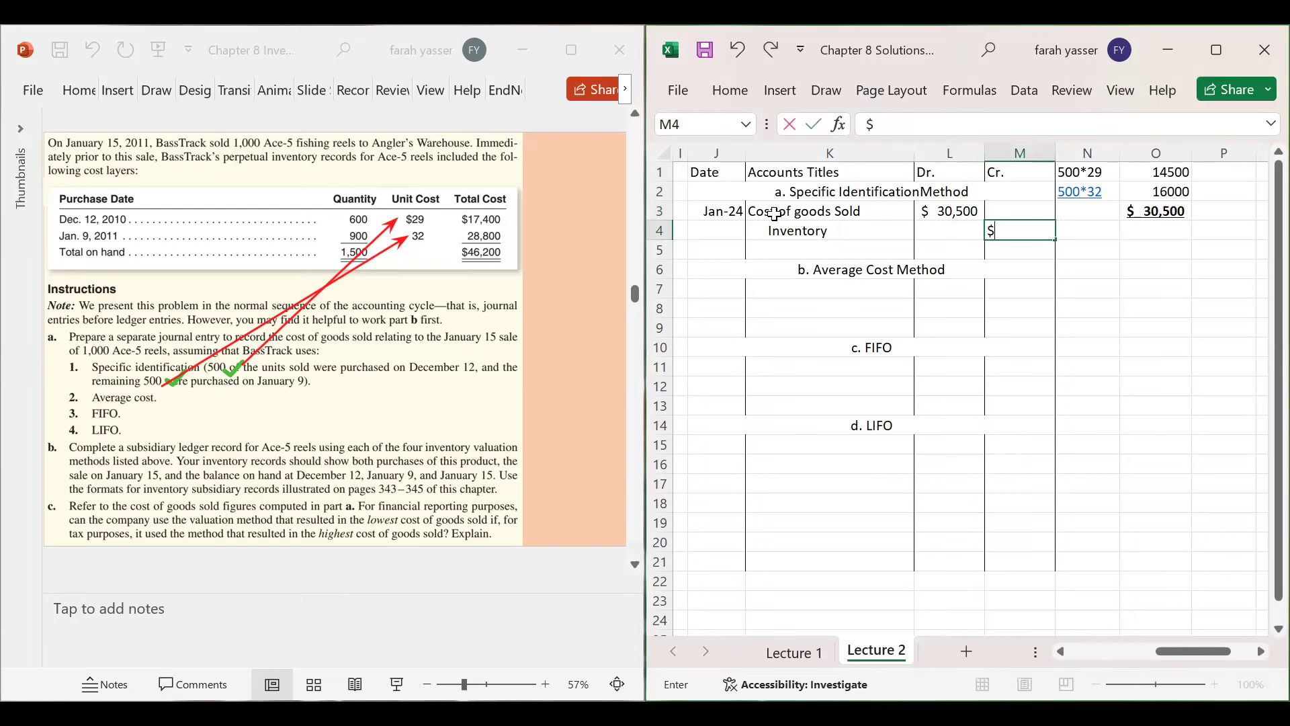
text(30500)
key(Return)
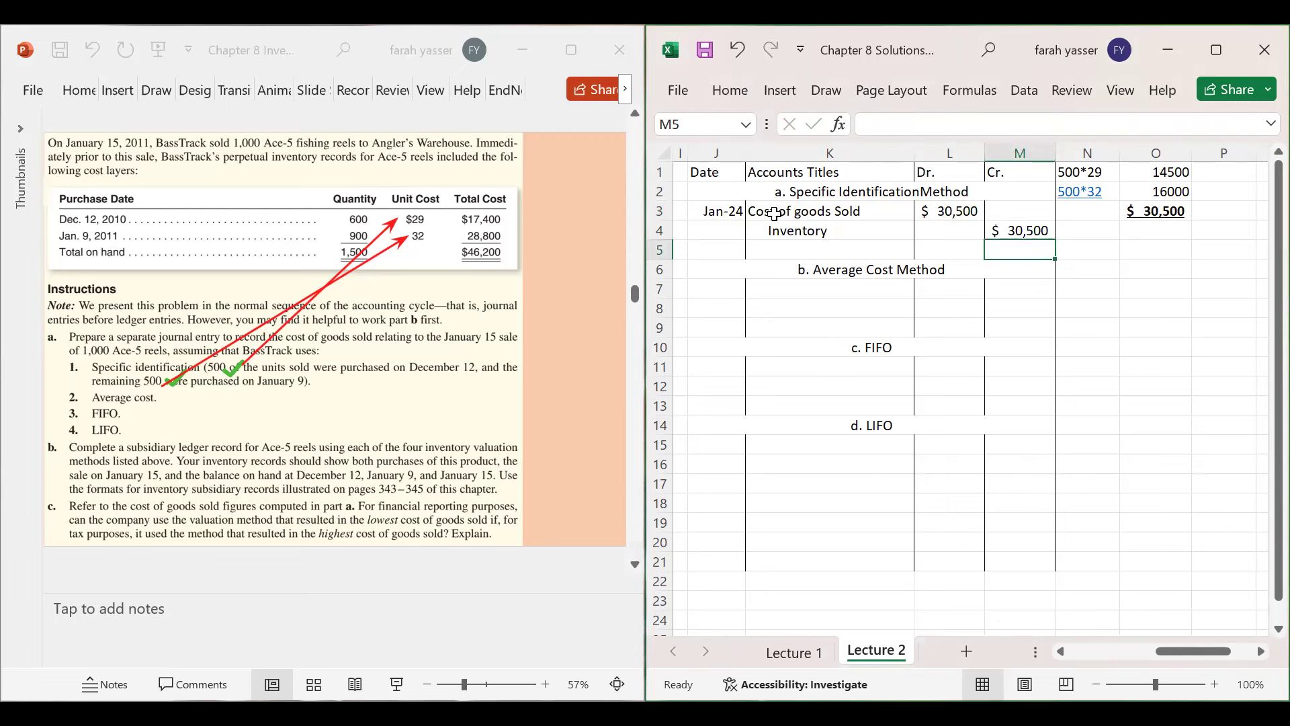
click(777, 192)
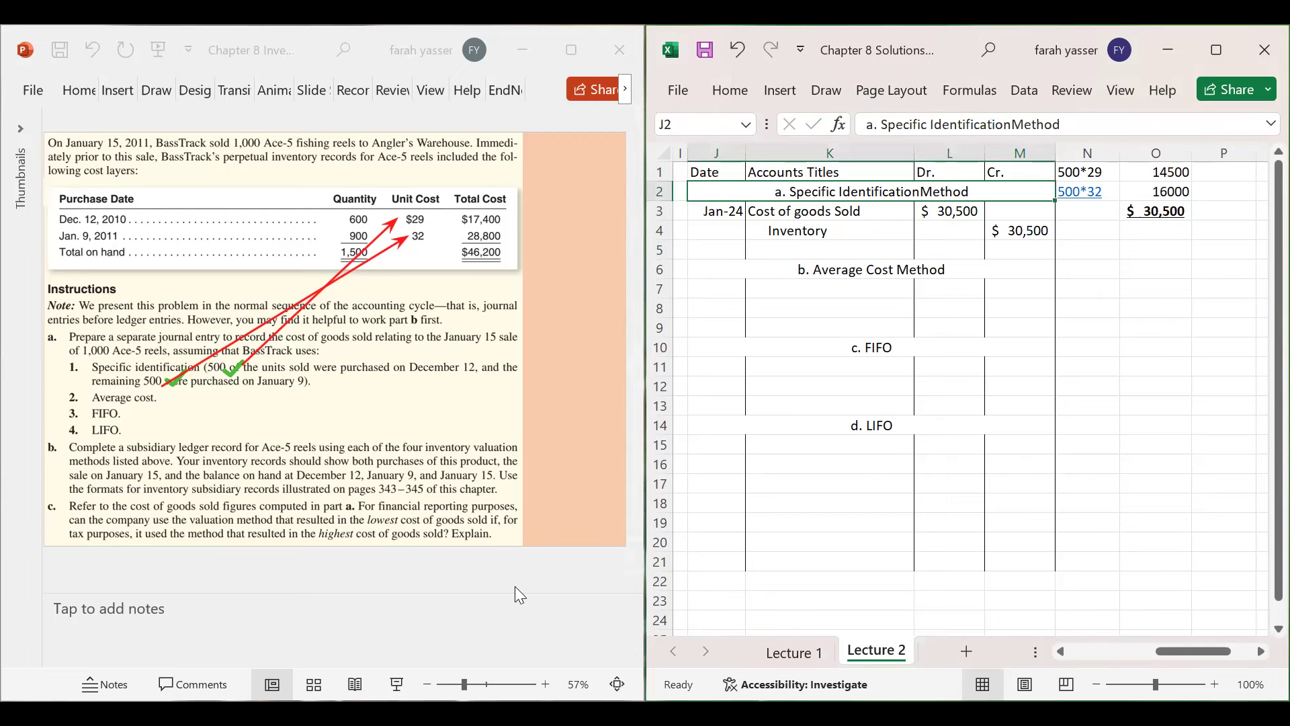
click(536, 450)
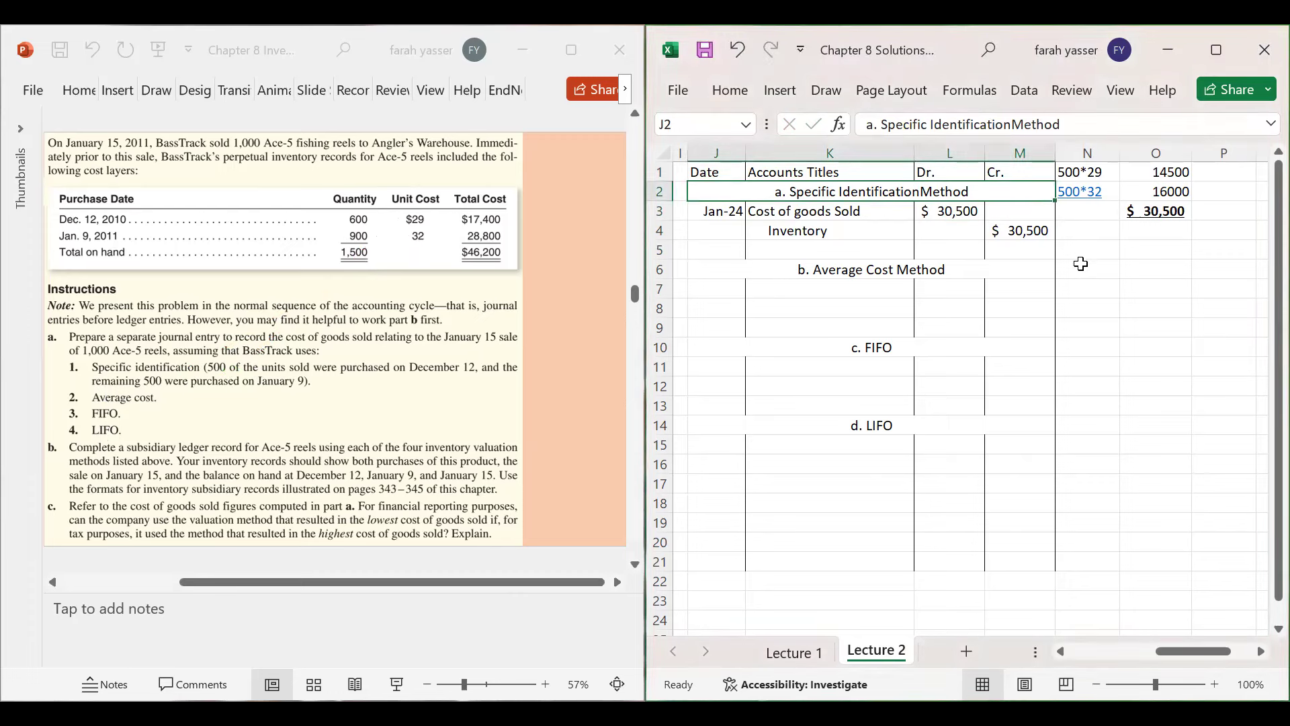
- Start a 'Per unit Cost =' note in N6 and mark the slide's $46,200 and 1,500 with arrows to it
click(1081, 266)
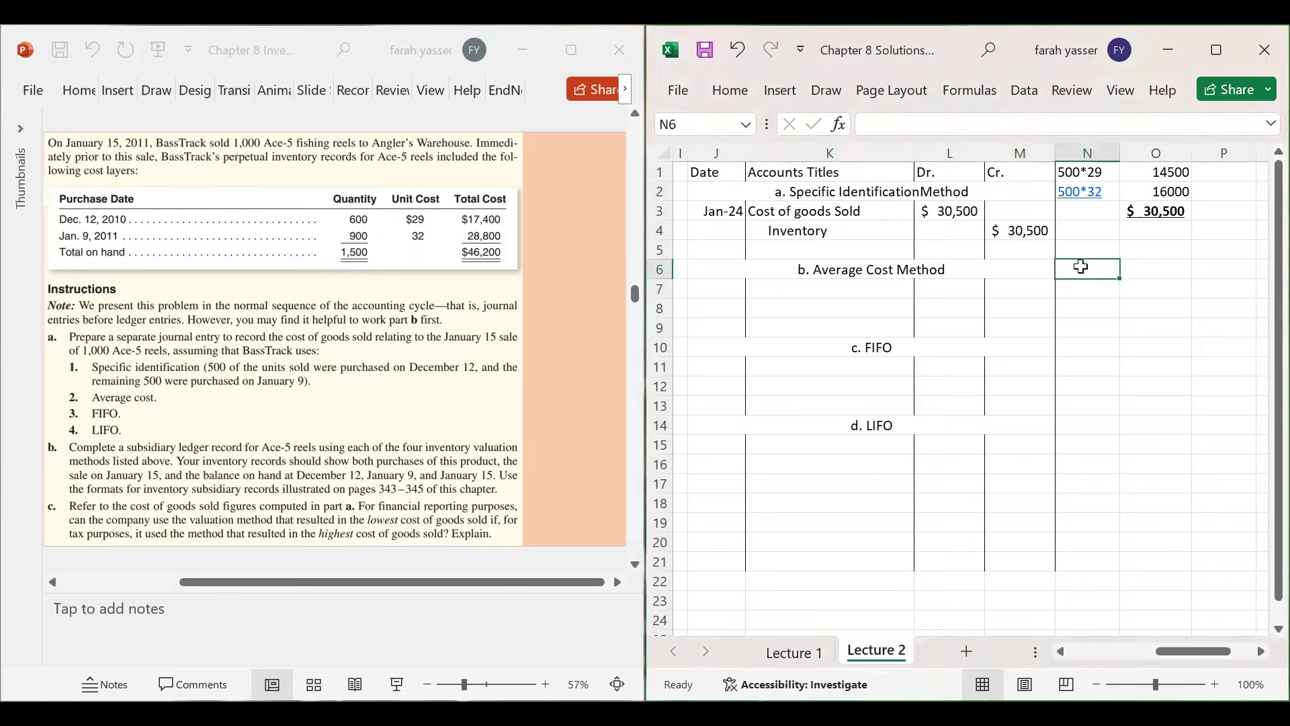
text(Per unit Cost =)
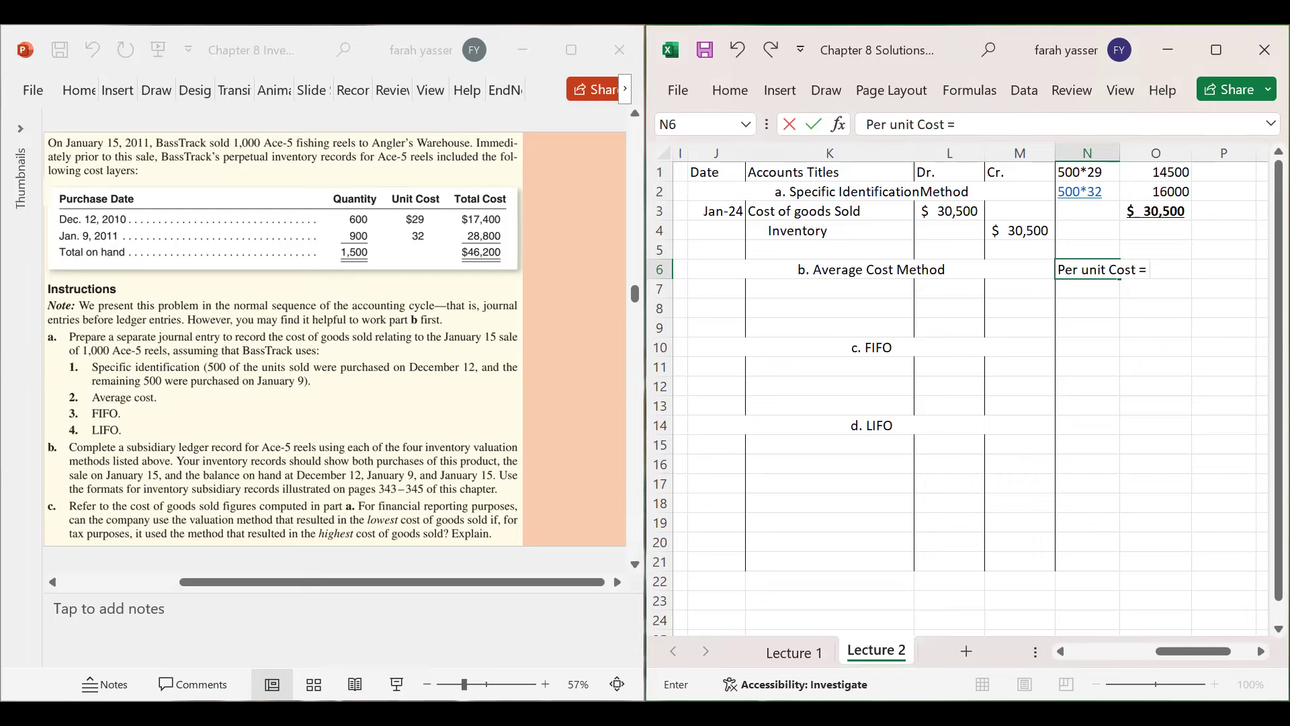
drag(456, 243, 511, 268)
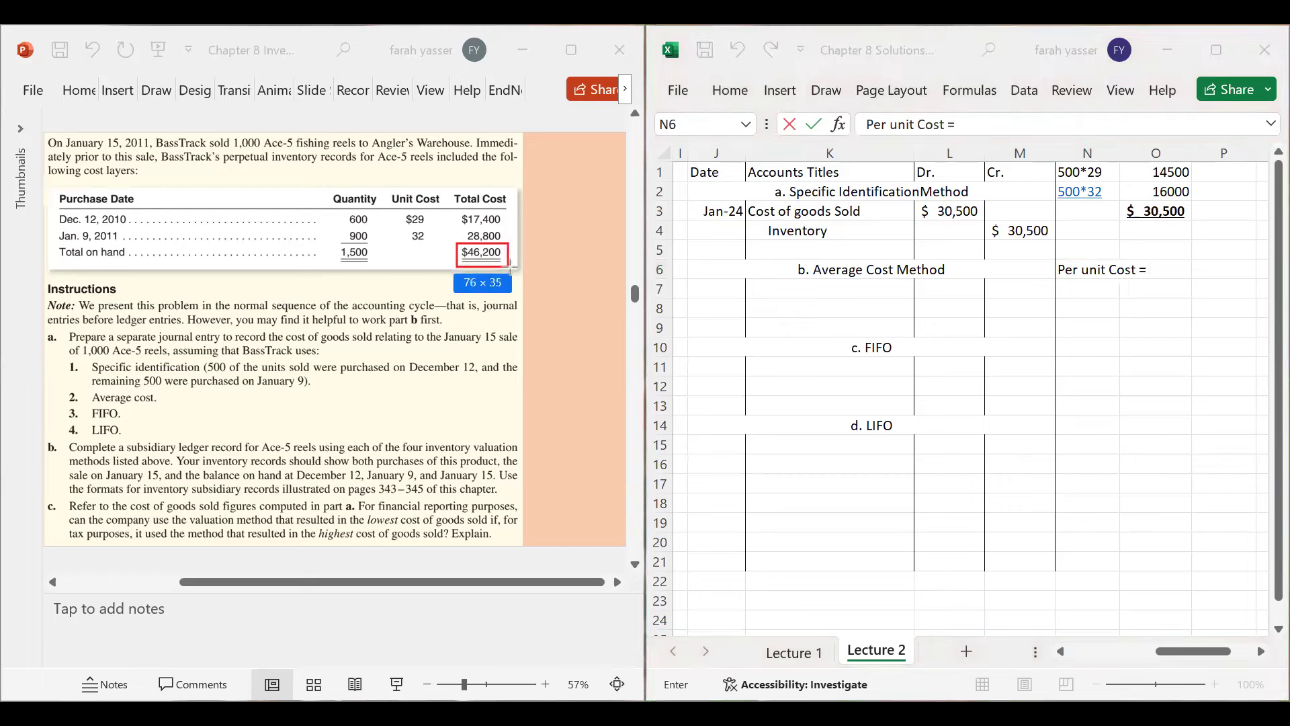
drag(334, 243, 381, 266)
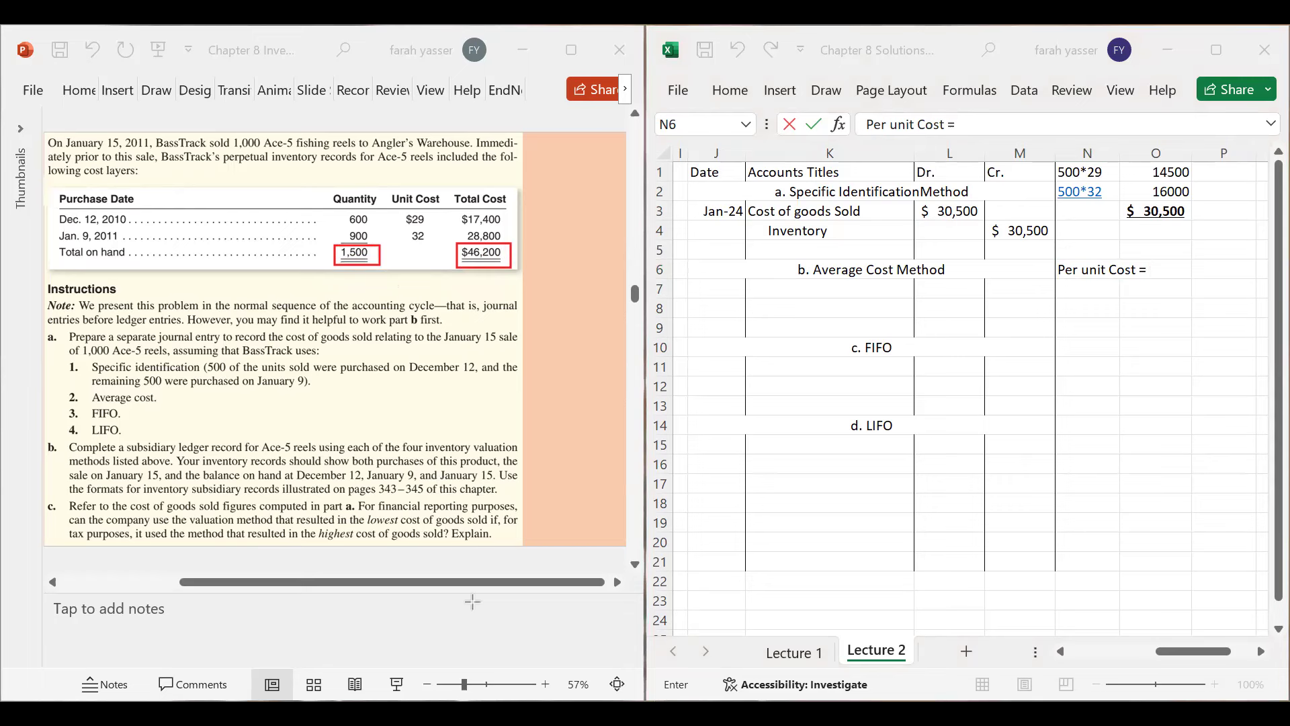
drag(510, 252, 950, 256)
drag(1087, 247, 1117, 255)
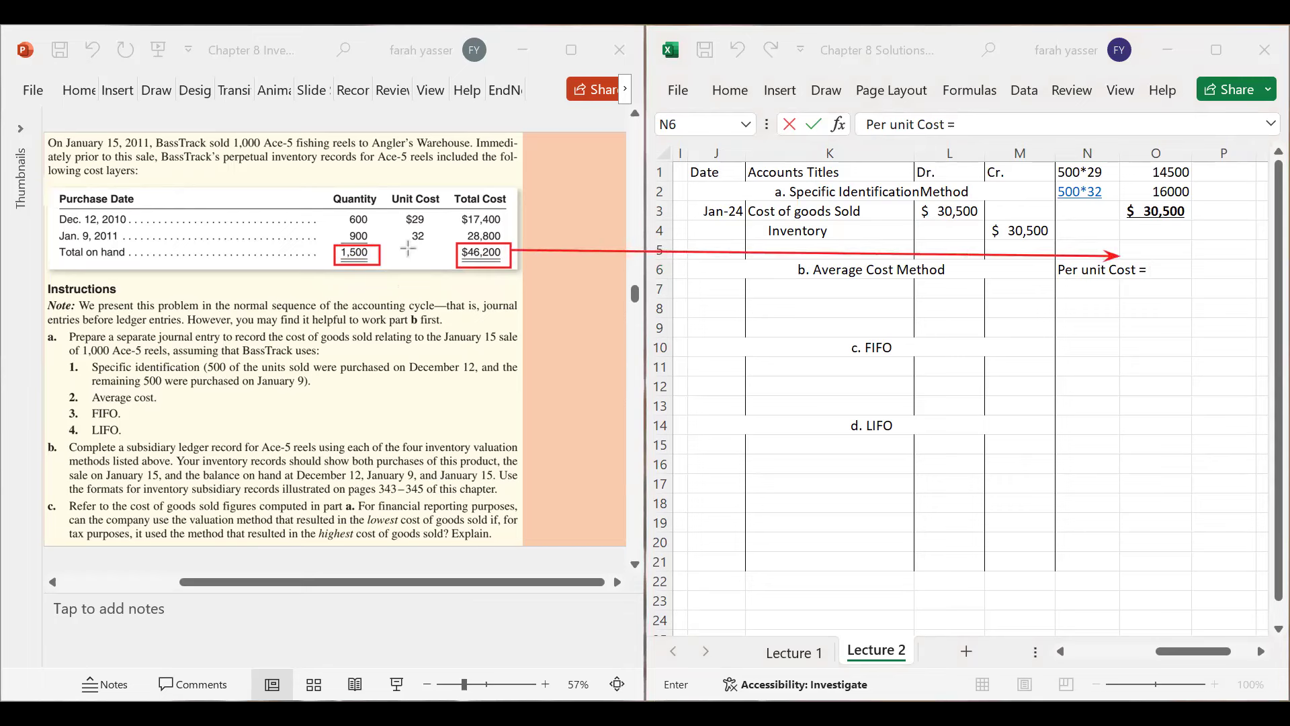
drag(369, 267, 1096, 277)
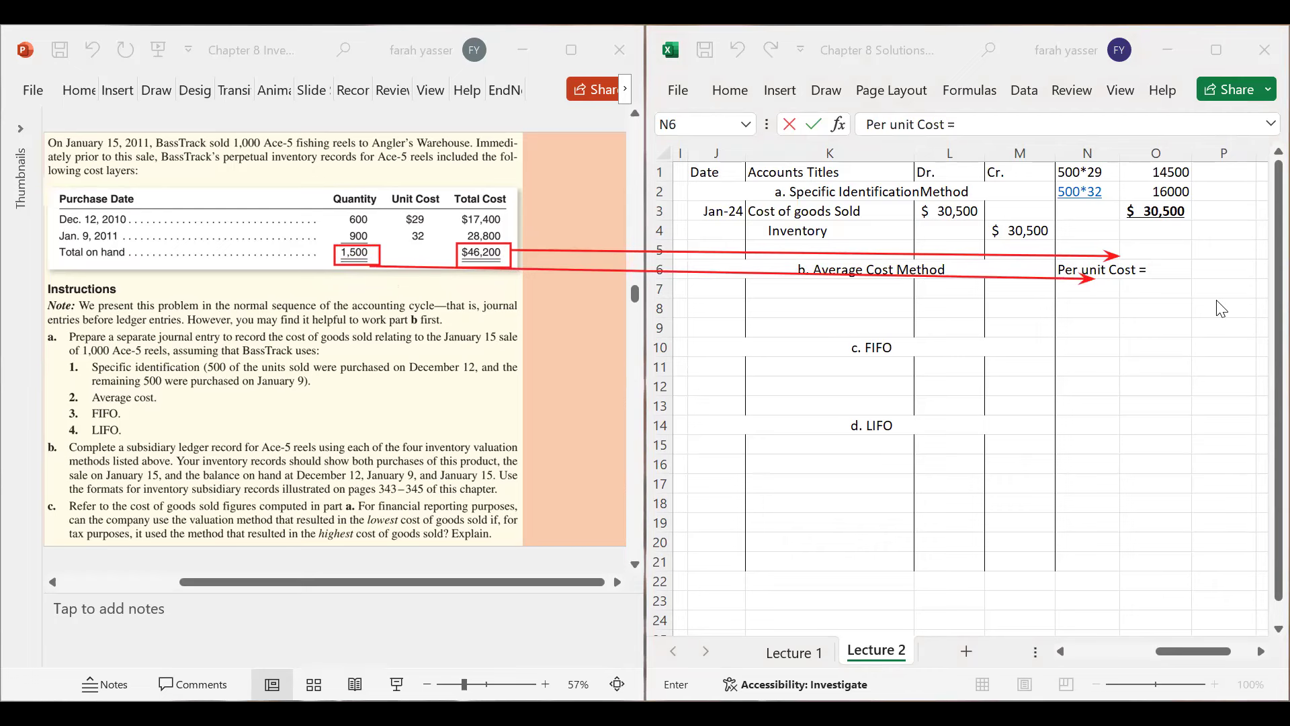
- Add 46200/1500 to the note and compute a bold, underlined 30.8 in O7, labelled 'per unit' in P7
click(1169, 268)
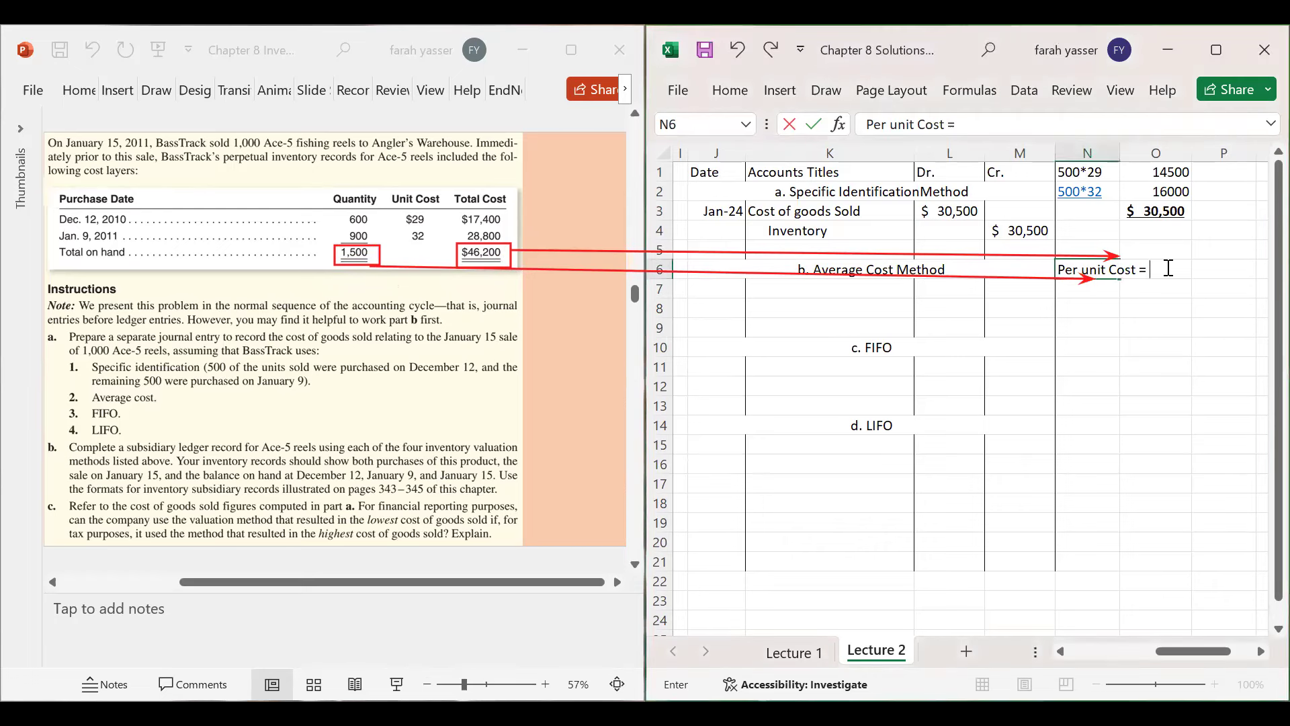
text(46200/1500)
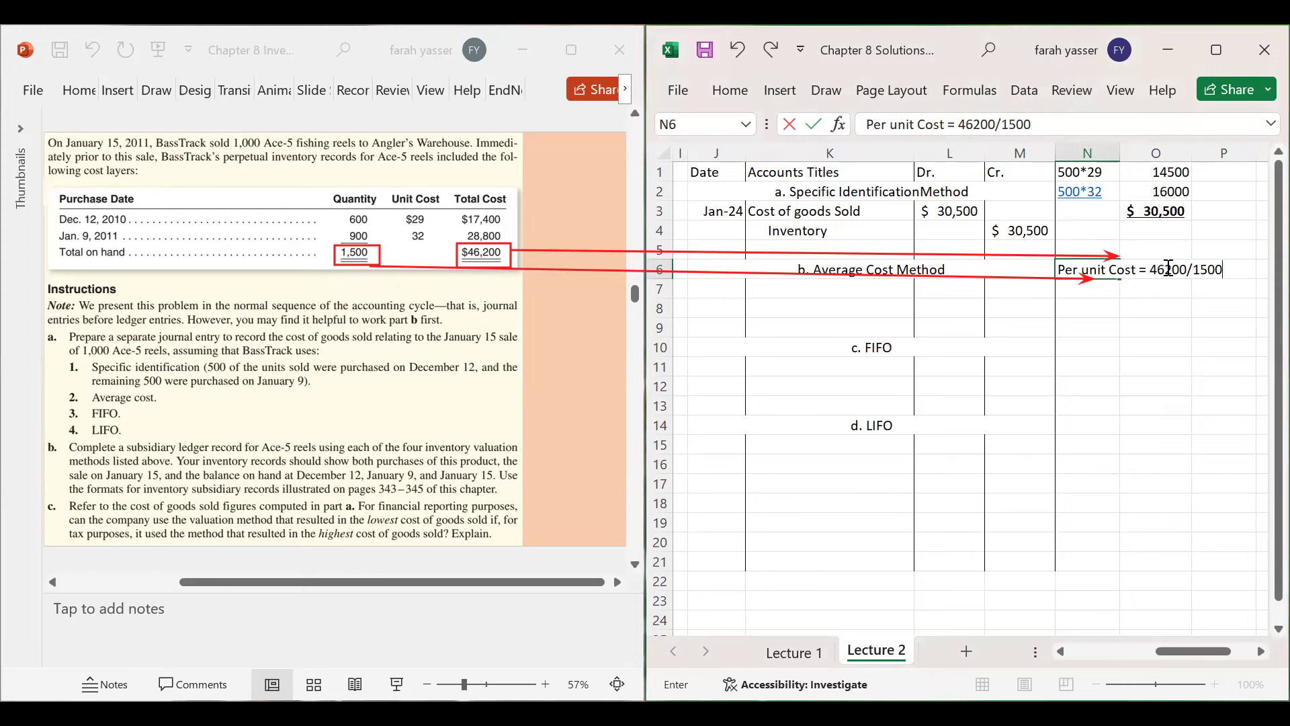
key(Return)
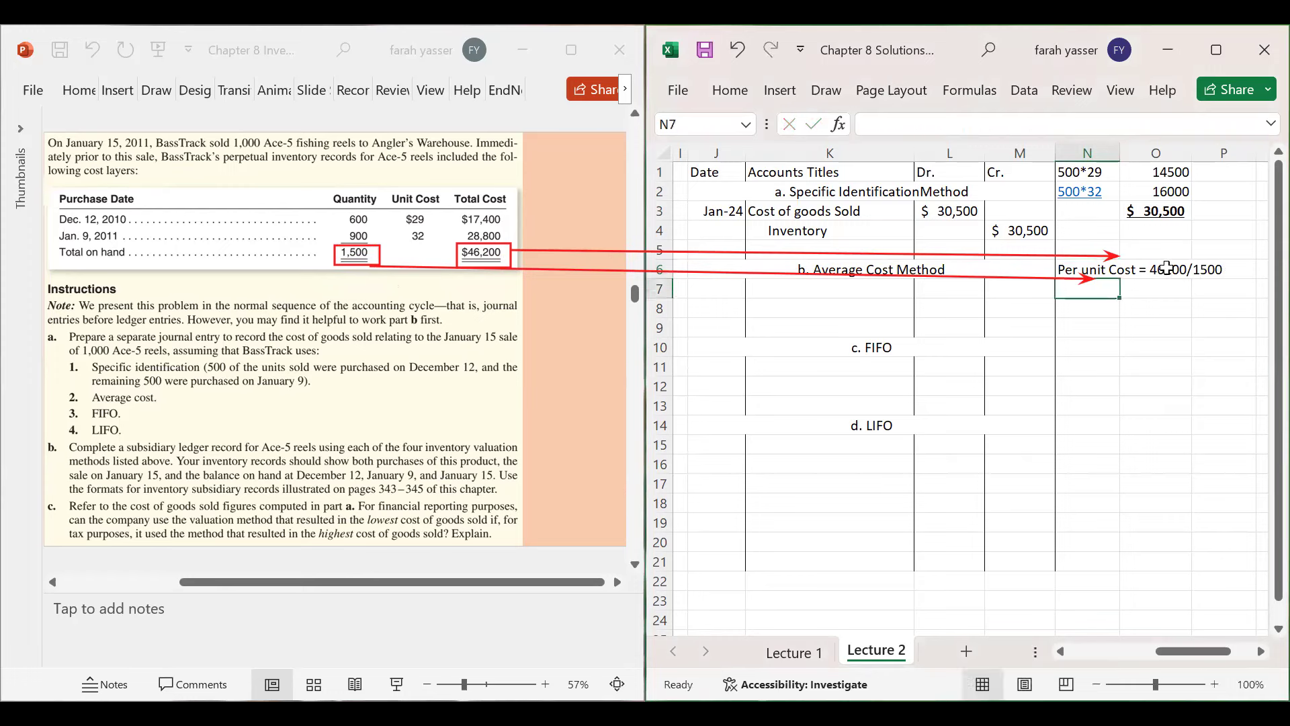
click(1157, 287)
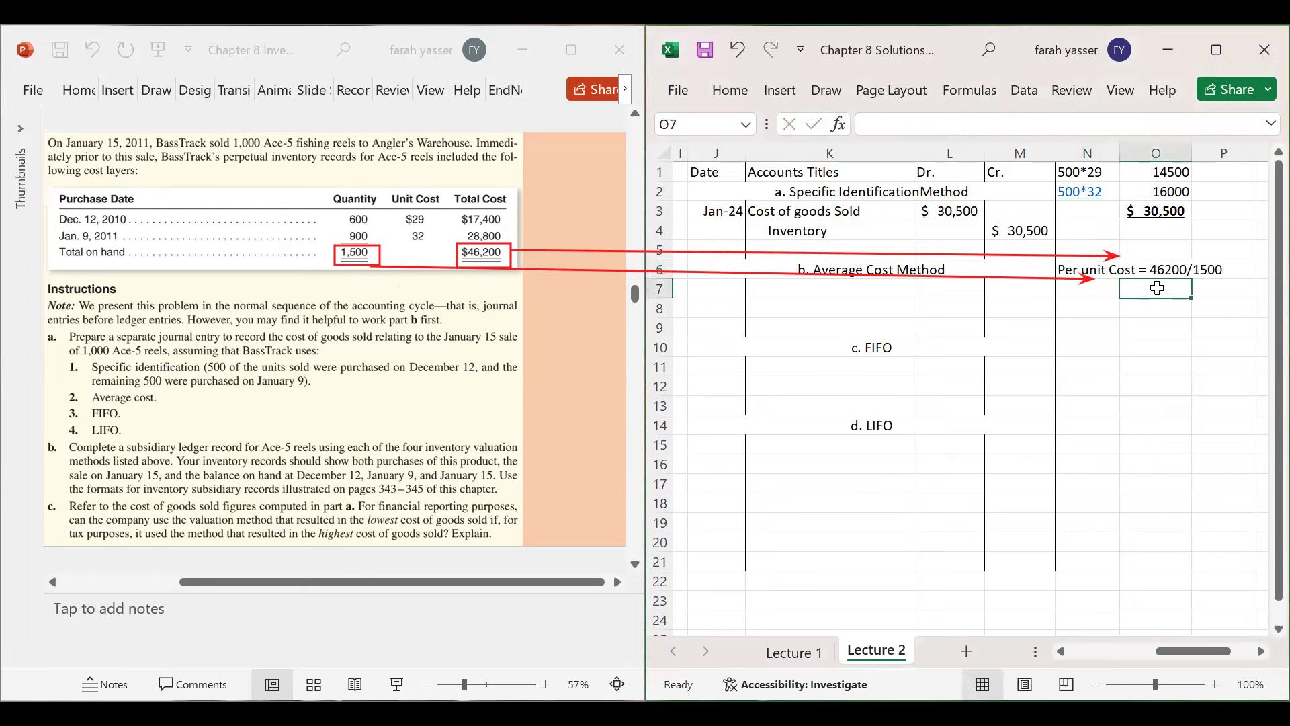
text(=)
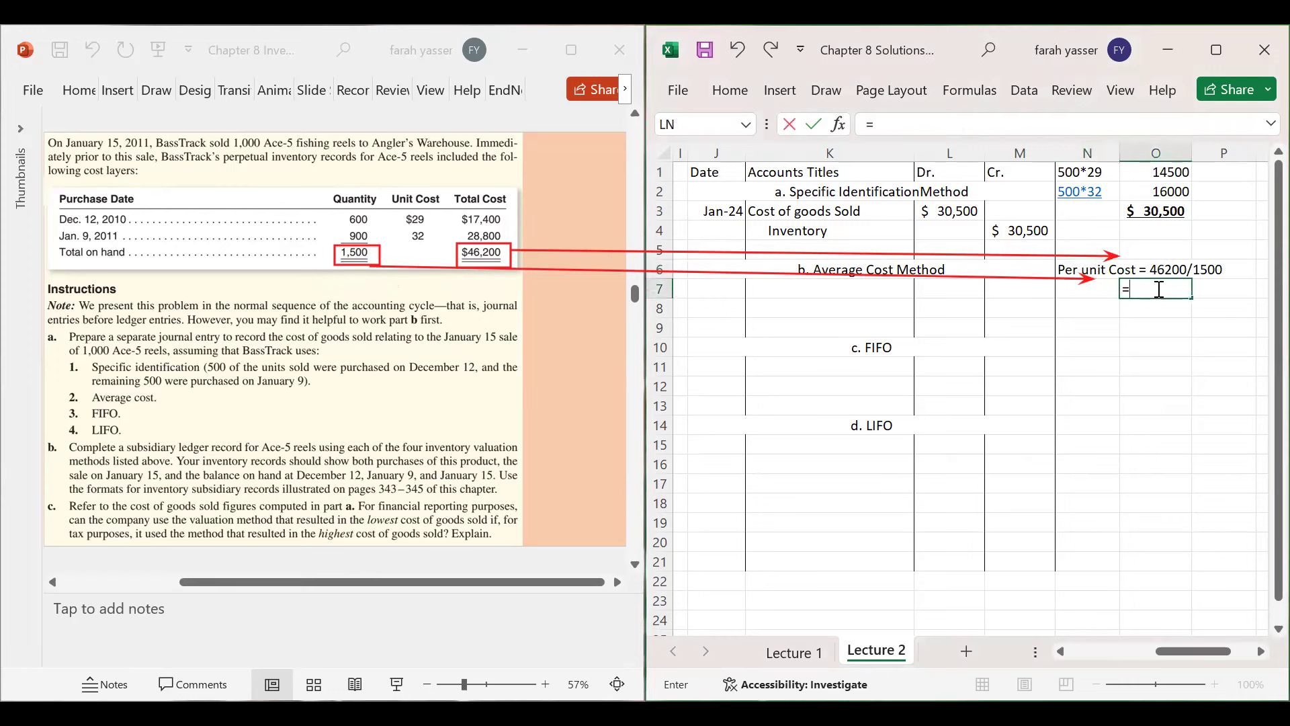
text(46200/1500)
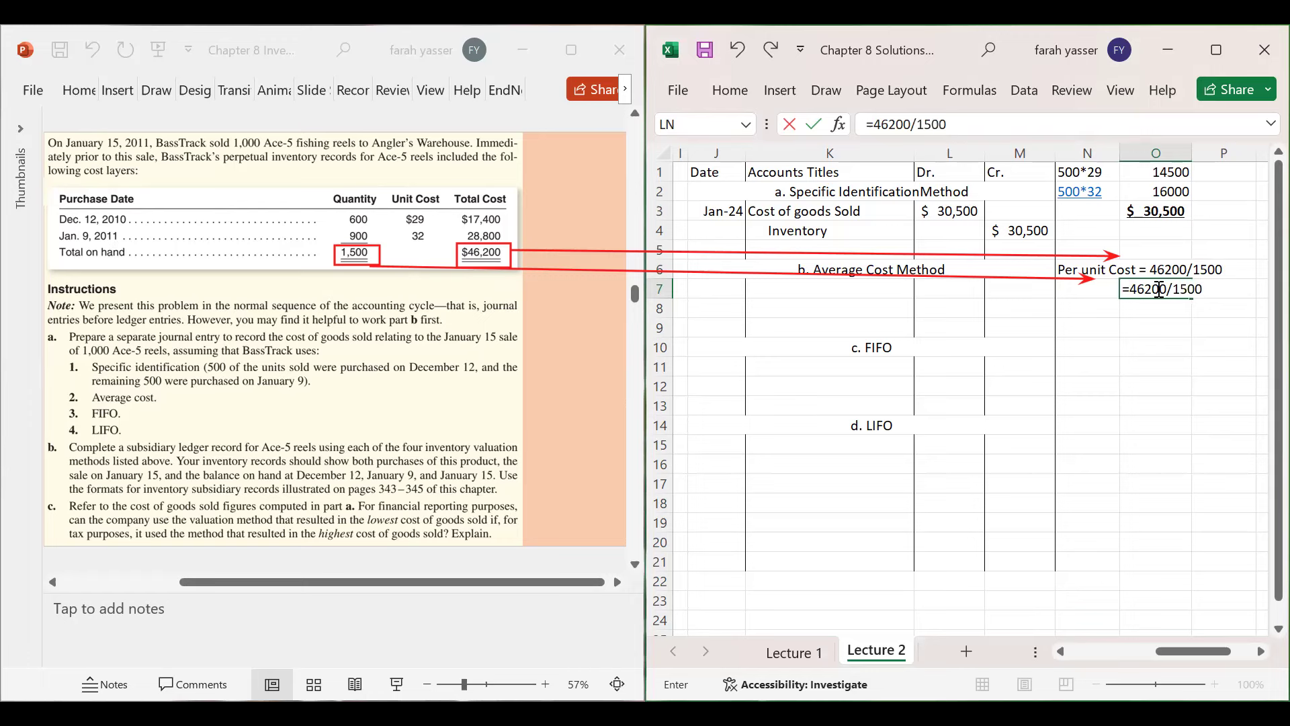
key(Return)
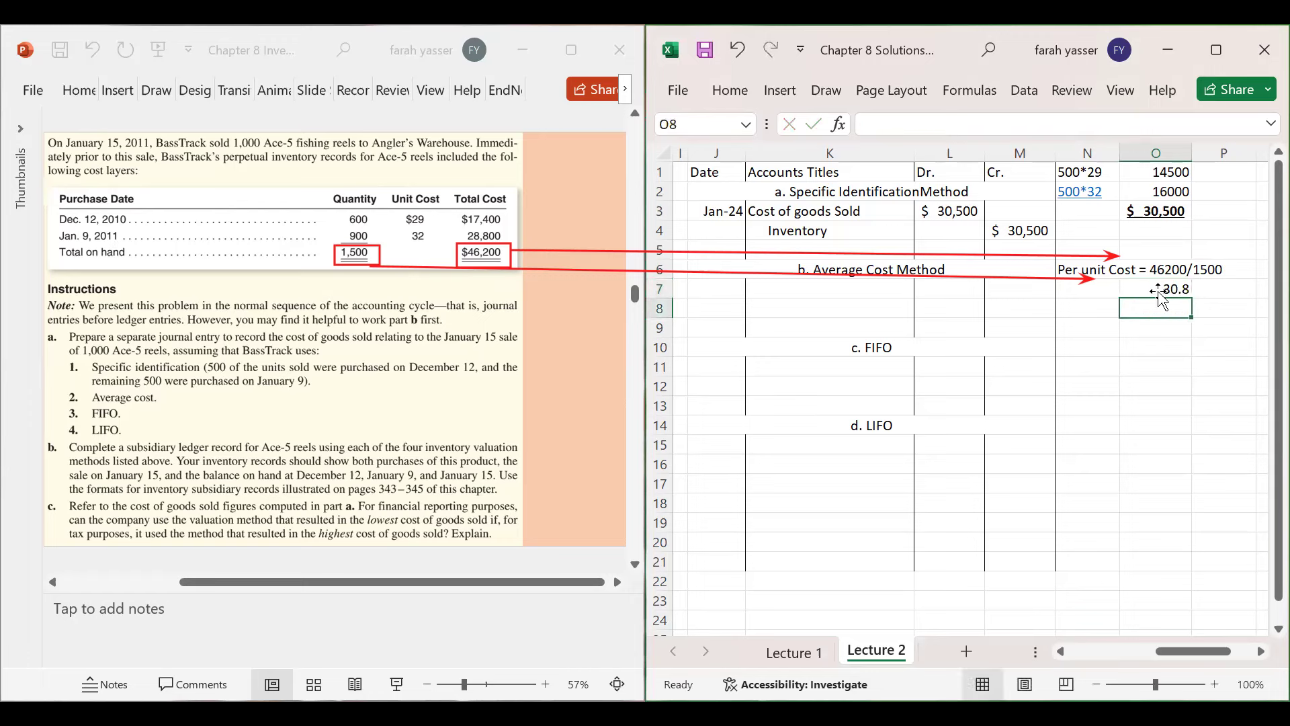
click(1156, 288)
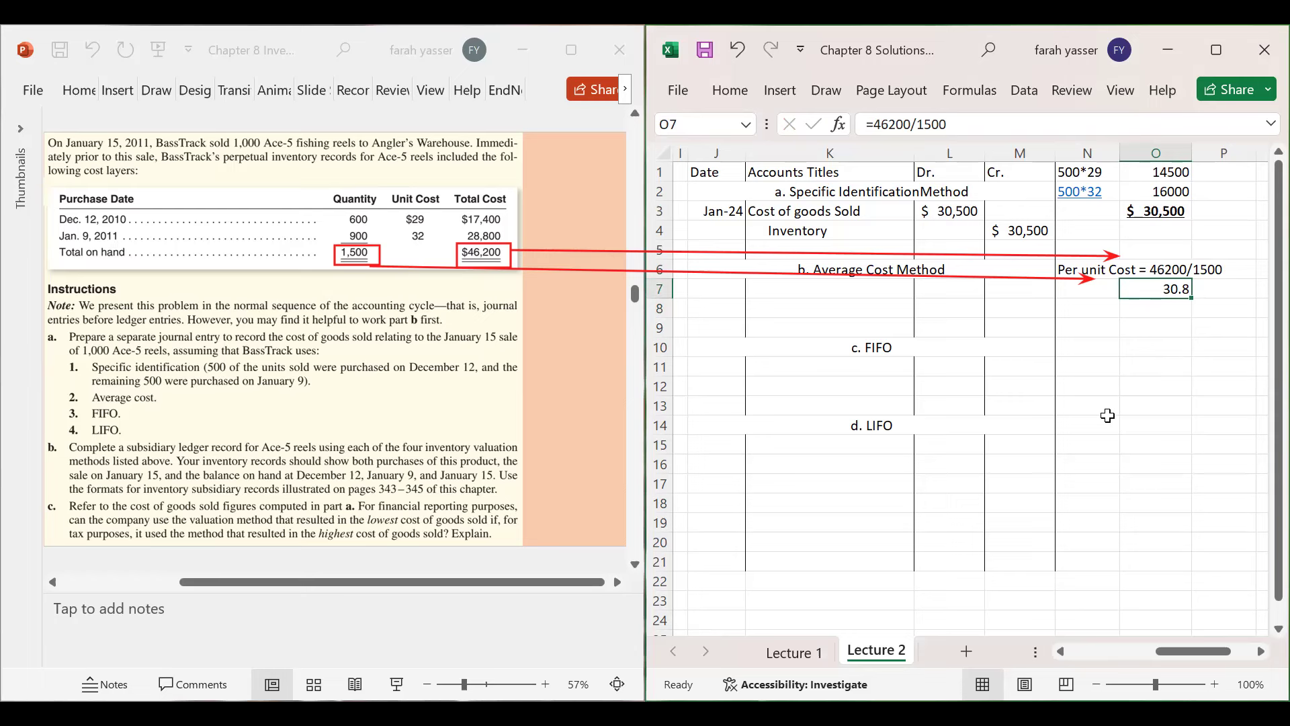
key(ctrl+b)
key(ctrl+u)
click(1207, 292)
text(per unit)
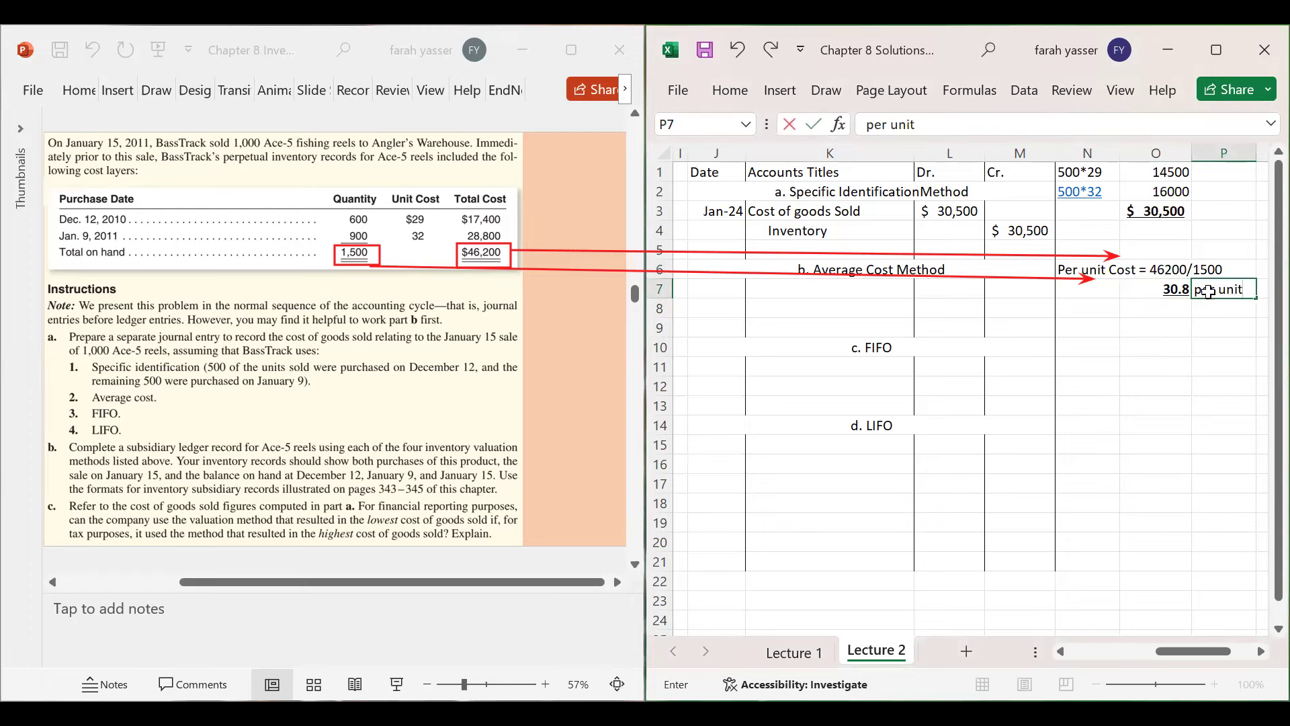
key(Return)
- Add the cost-of-goods-sold working 1000*30.8=$30800 in N8
click(1076, 305)
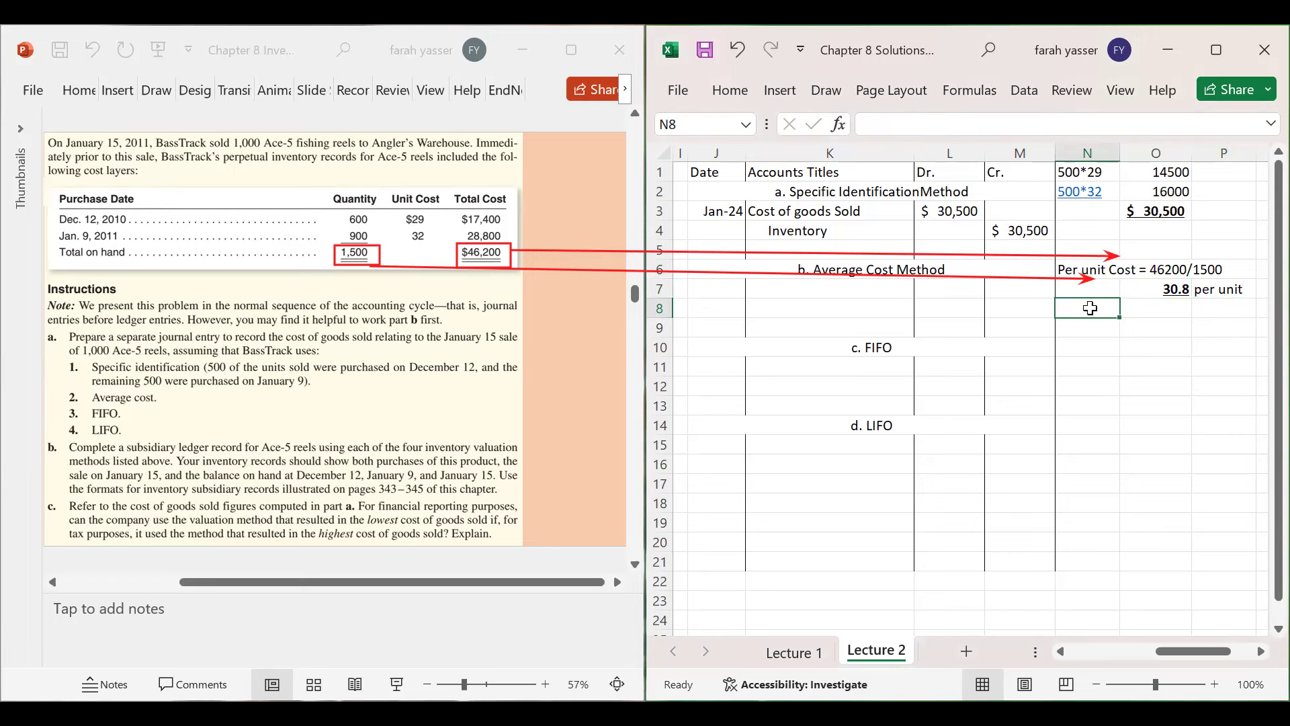
text(1000)
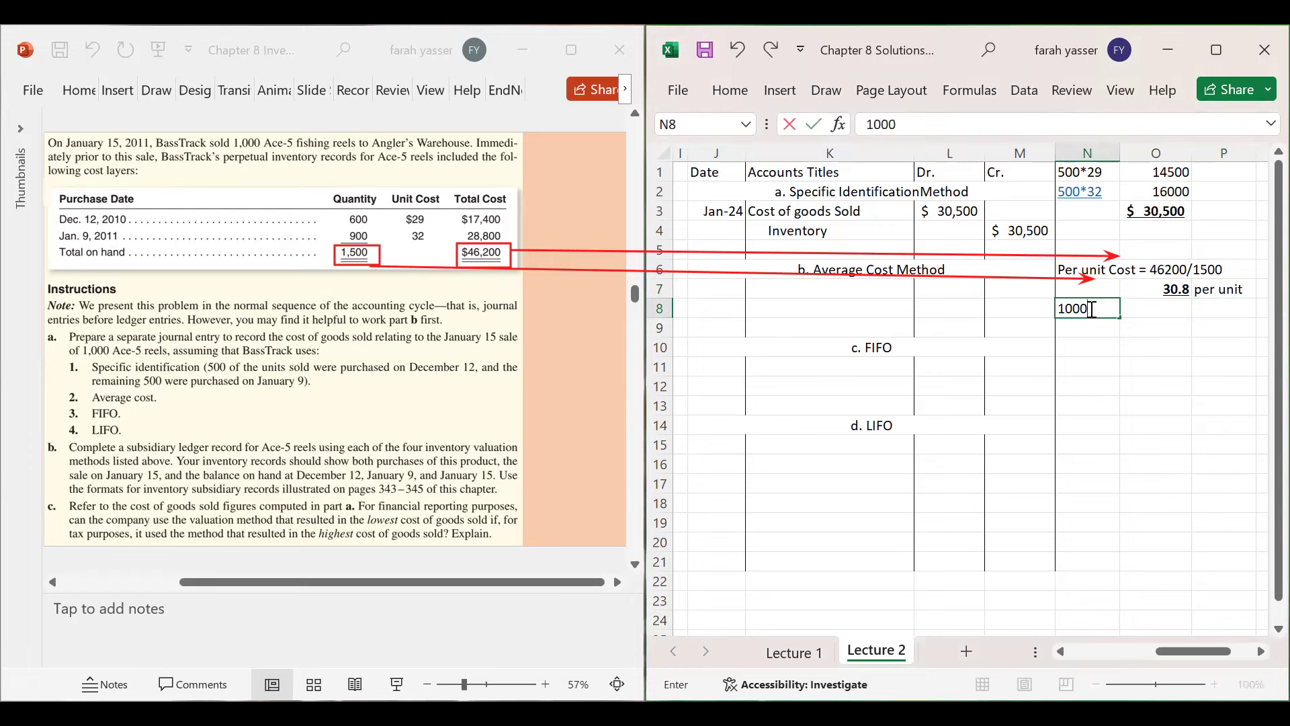
text(*30.8=)
text($30800)
key(Return)
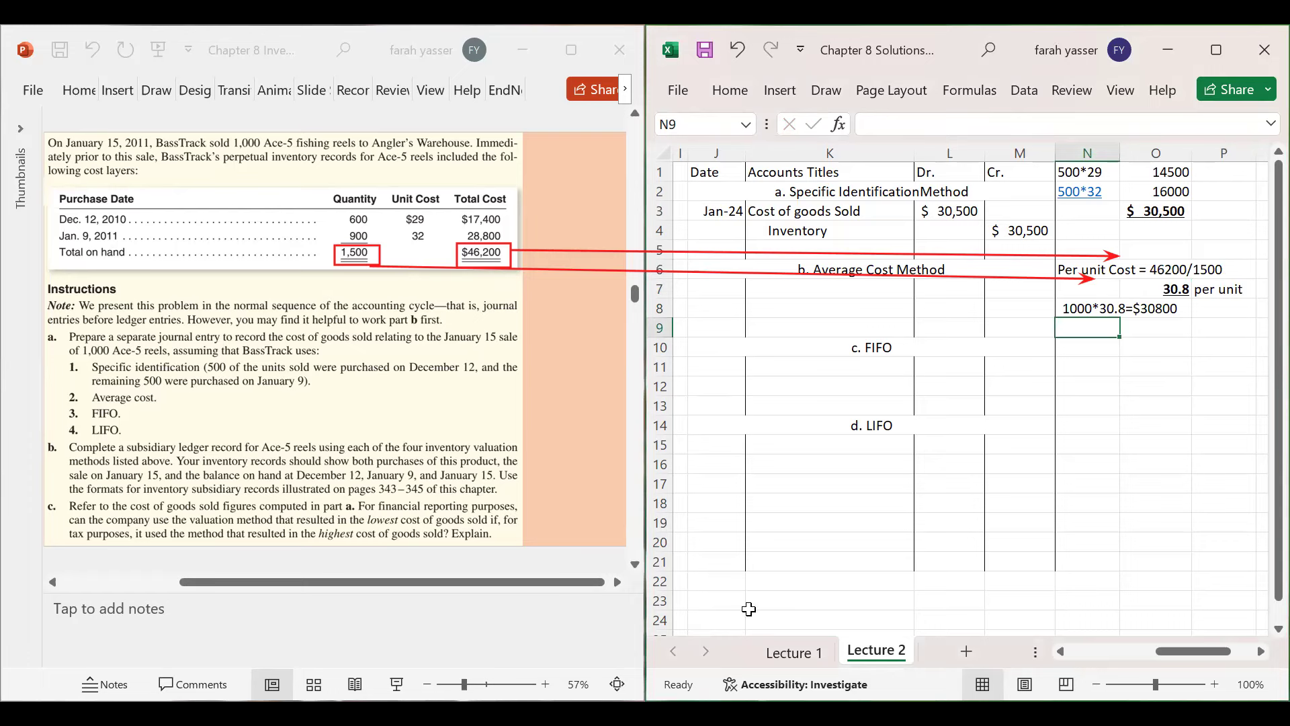
click(717, 290)
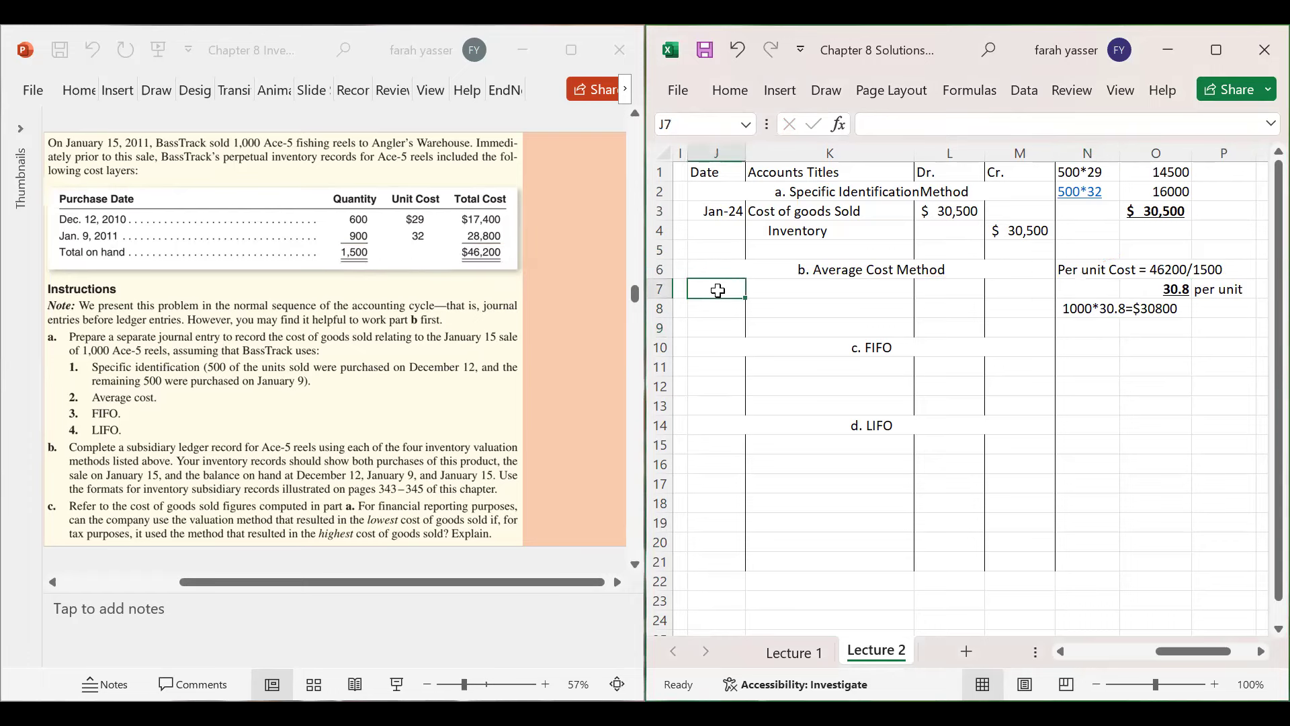
- Change the first entry's date in J3 to Jan 15 and date the new entry Jan 15 in J7
click(726, 212)
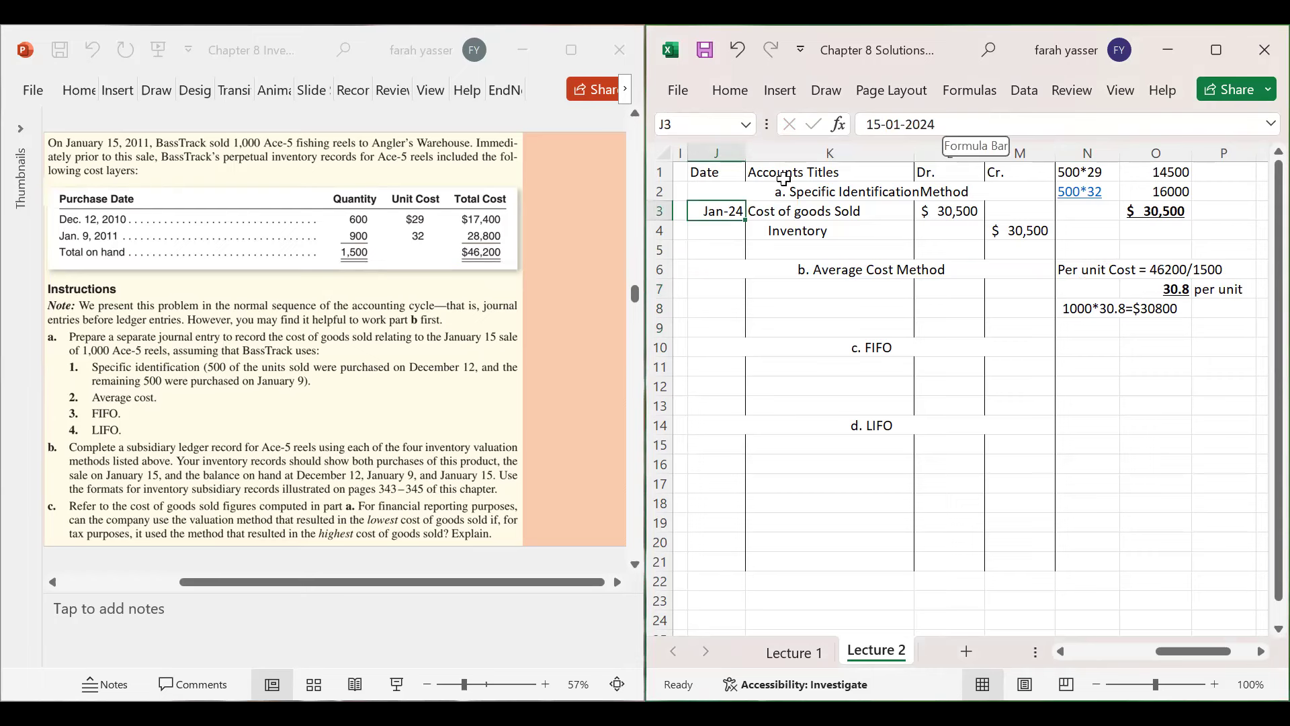
key(F2)
key(shift+Home)
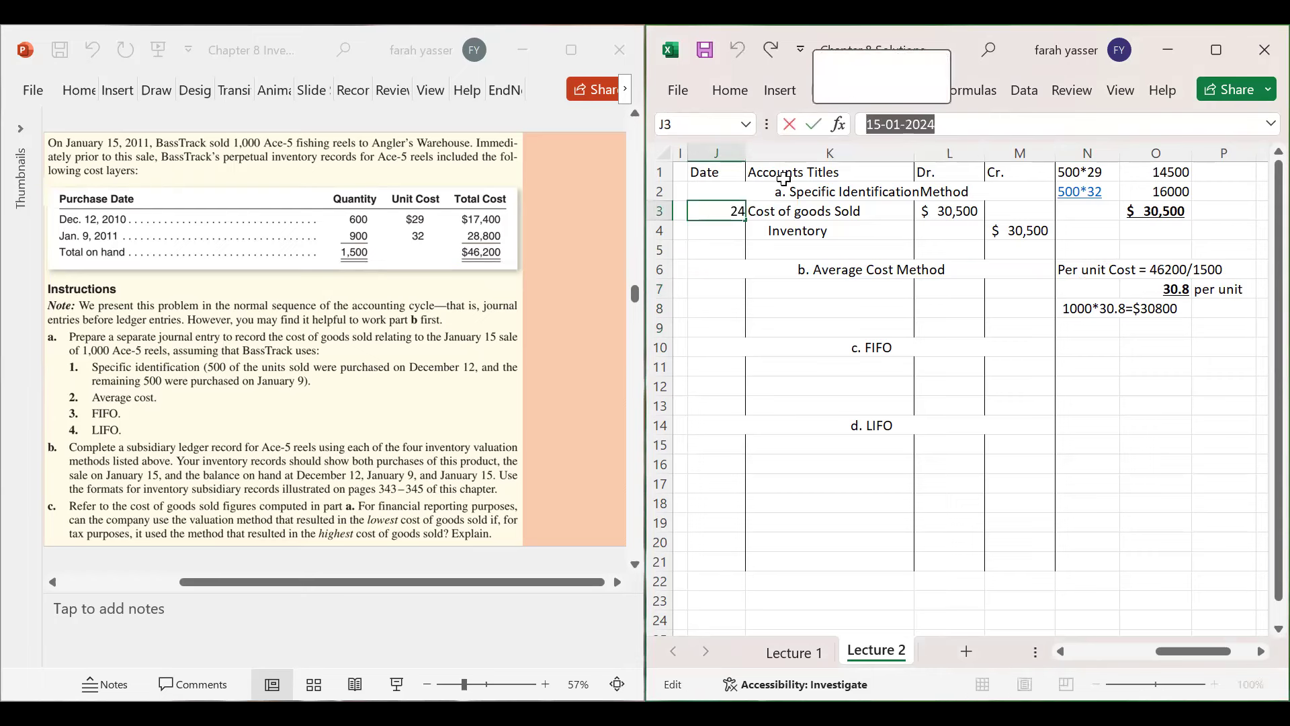
text(Janu)
key(BackSpace)
text(n 15)
key(Return)
key(Down)
key(Down)
key(Down)
key(Down)
key(Down)
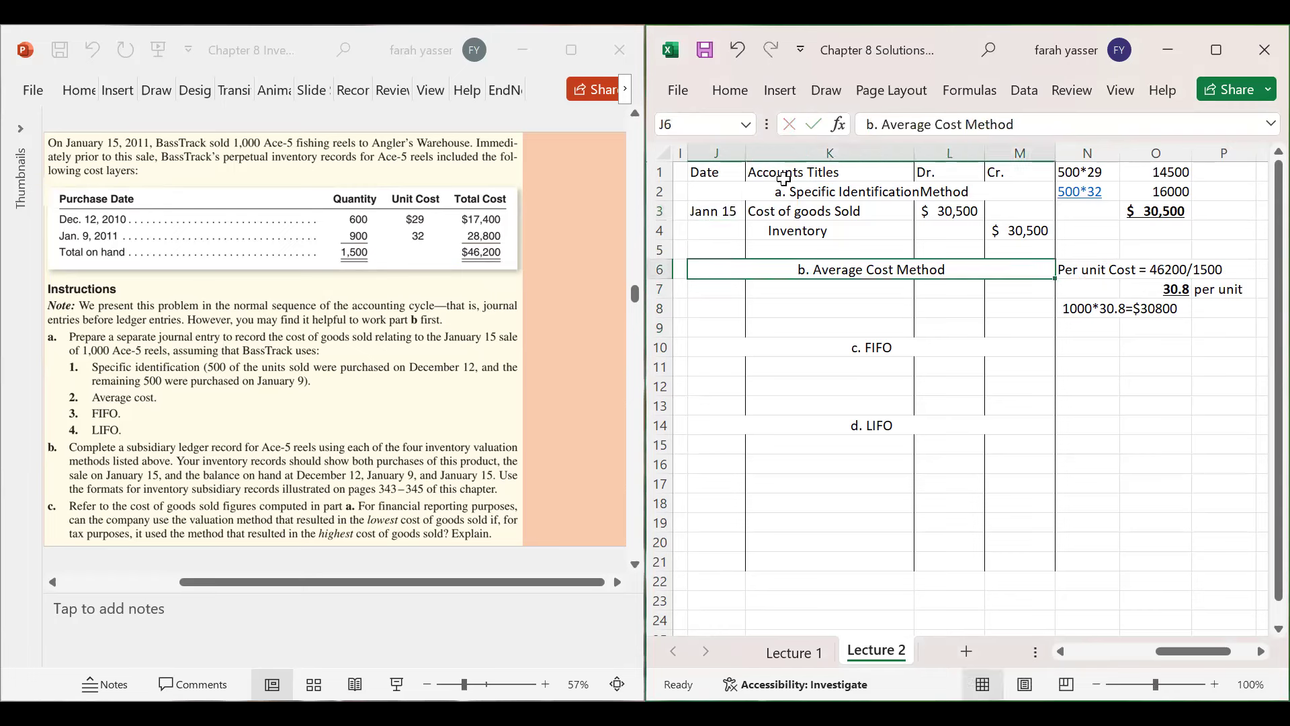
key(Up)
key(Up)
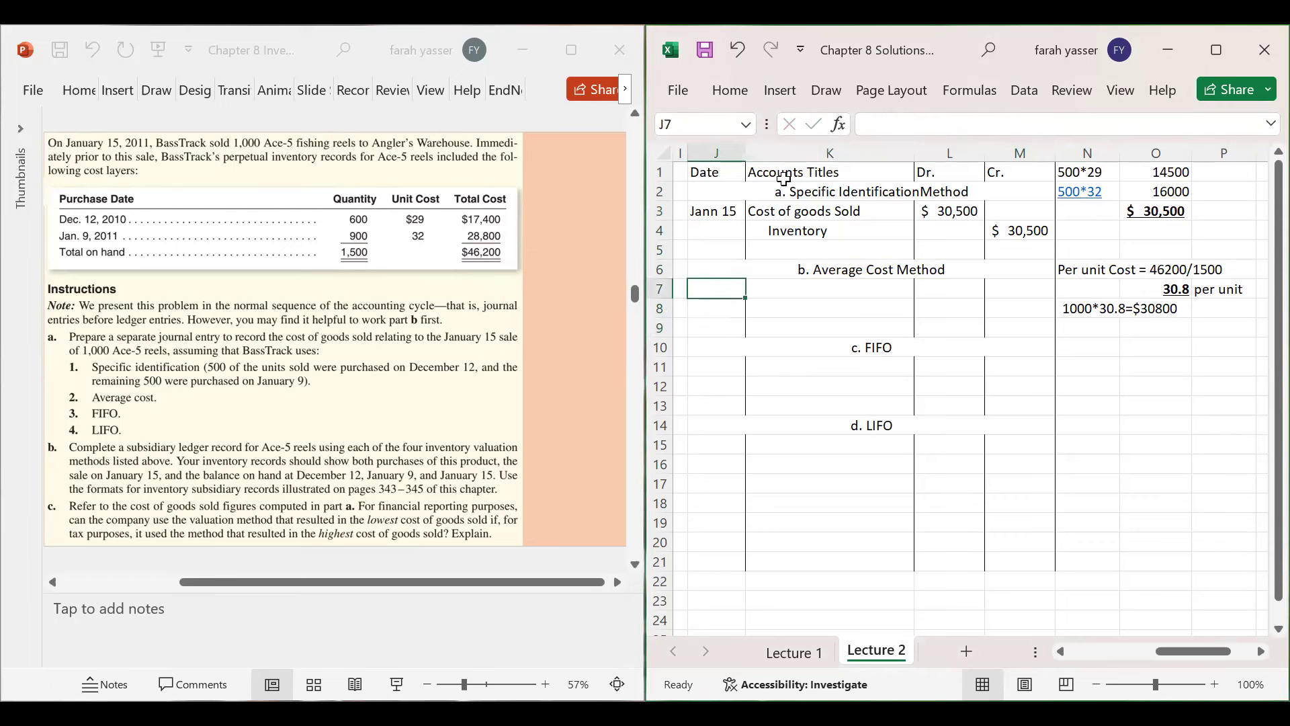
text(Jan)
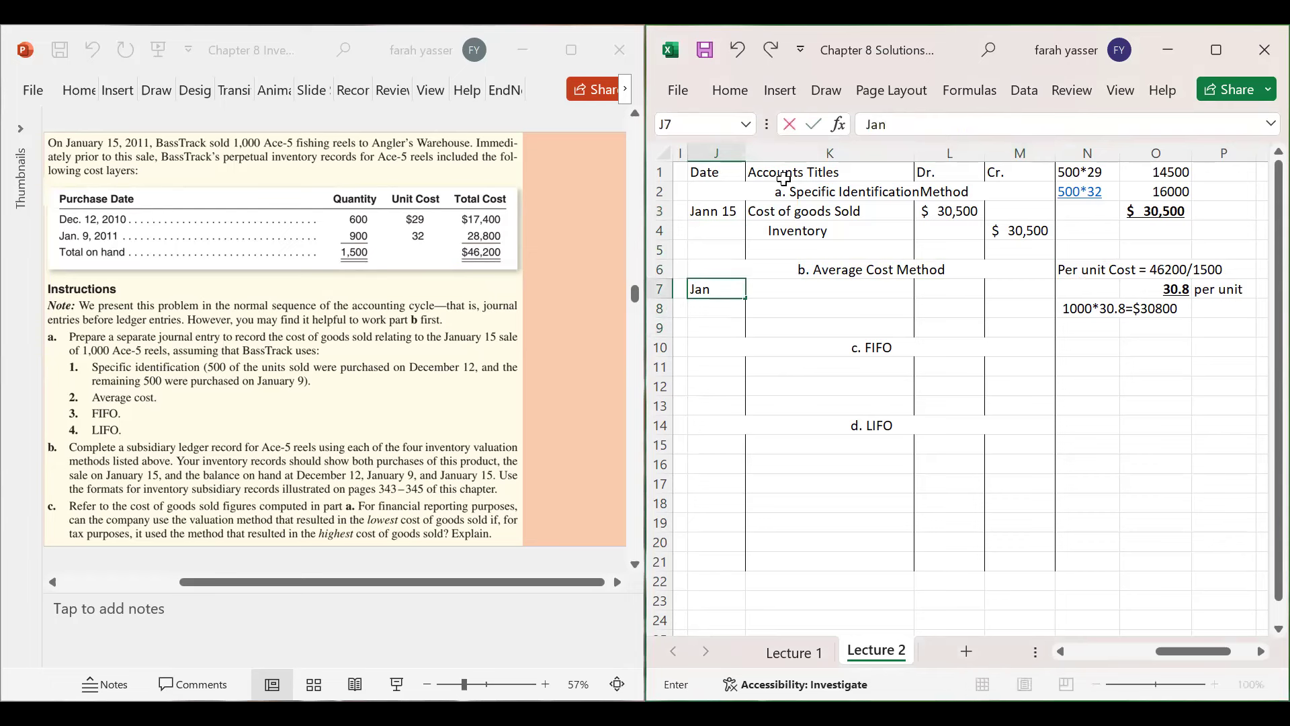
text( 15)
key(Return)
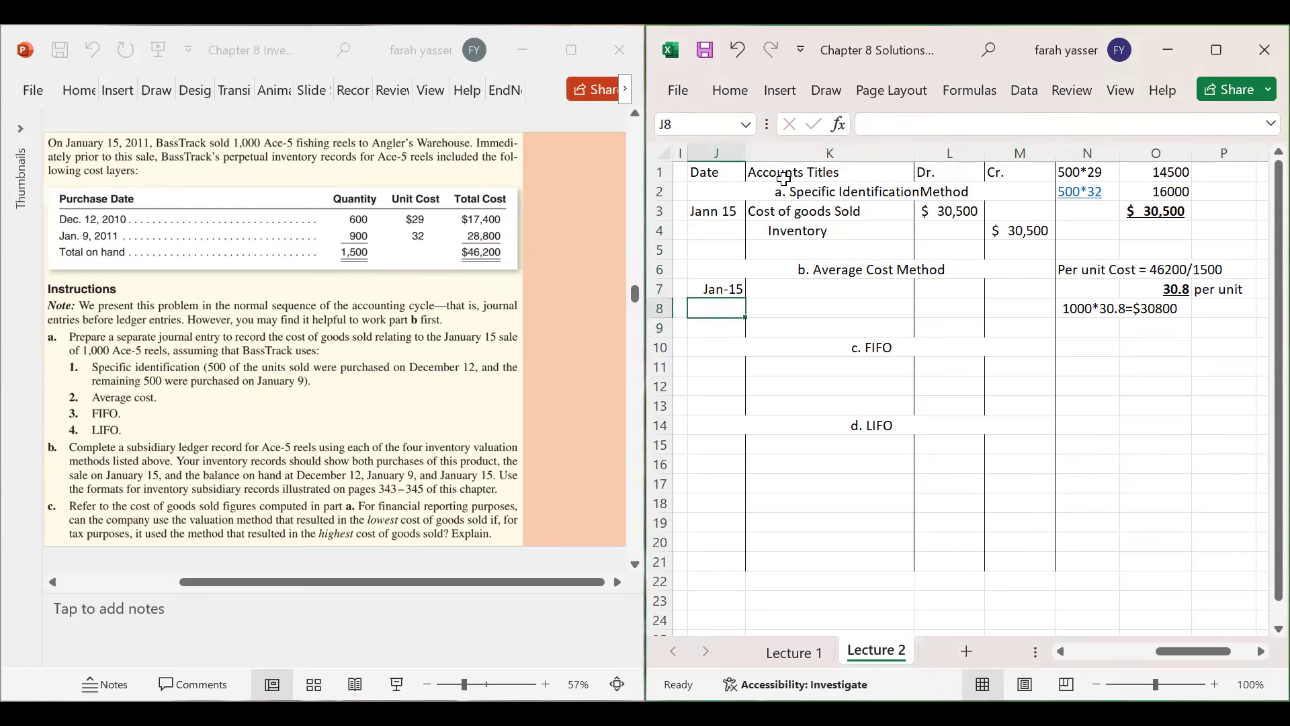
key(Up)
key(Up)
key(Up)
key(Up)
key(Up)
text(Jan 15)
key(Return)
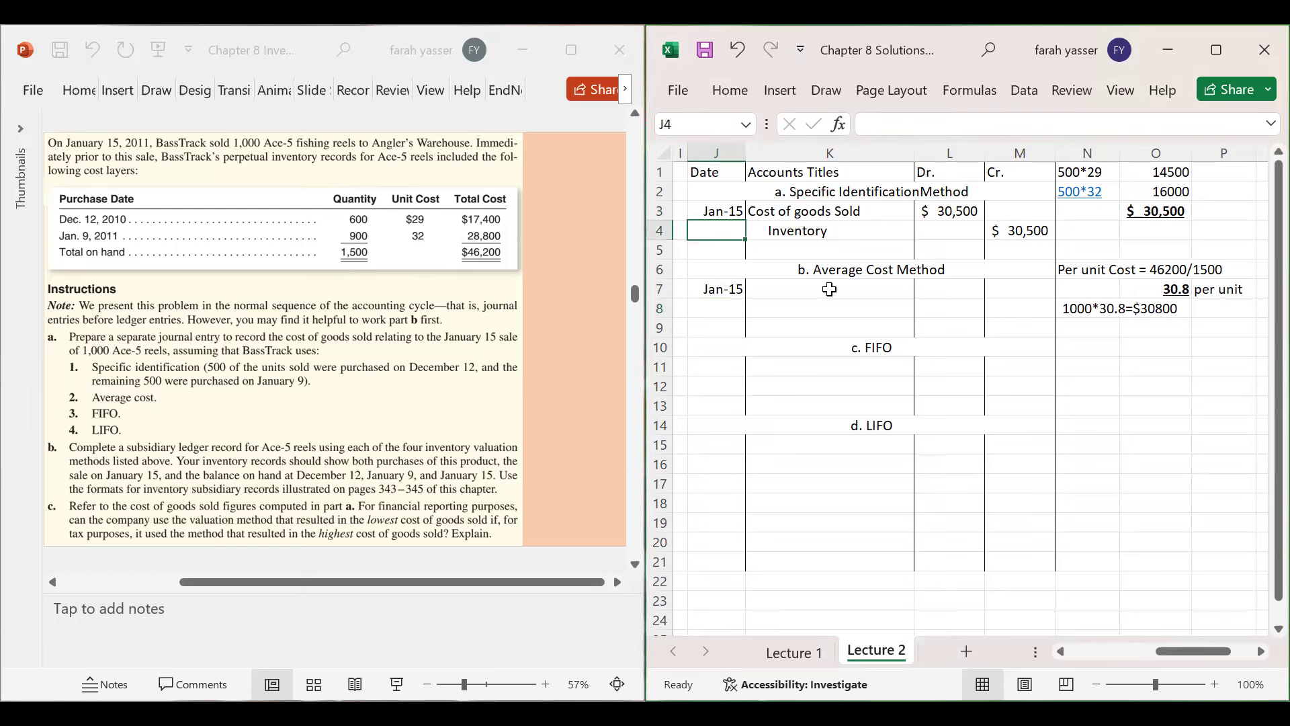
- Enter Cost of Goods Sold in K7 and Inventory beneath it as the credited account
click(830, 289)
text(Cost)
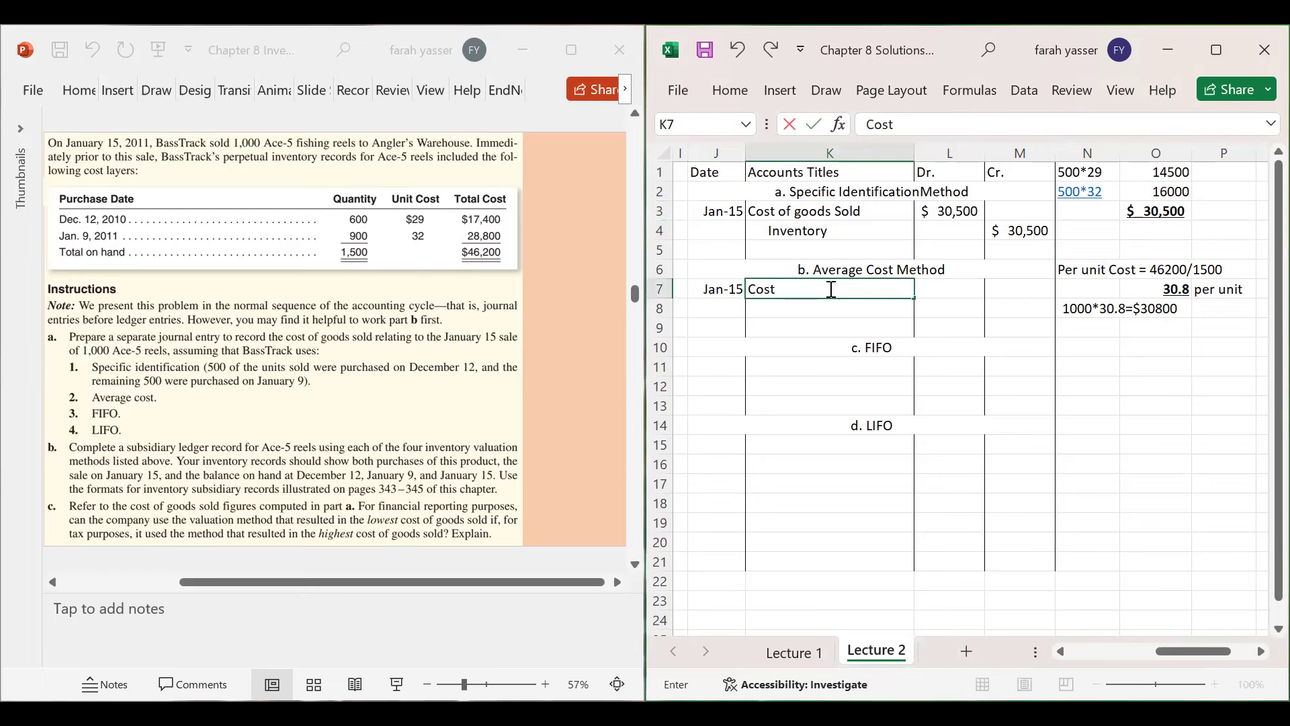
text( of Goods Sold)
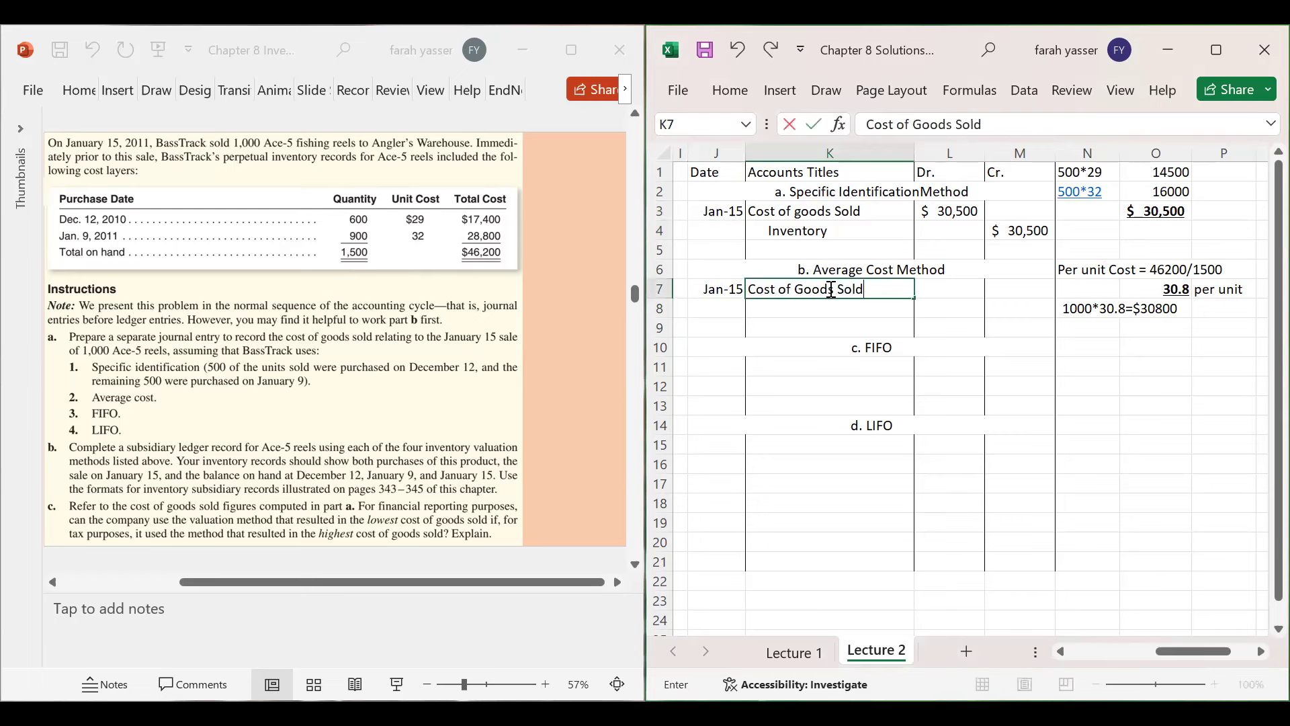
key(Return)
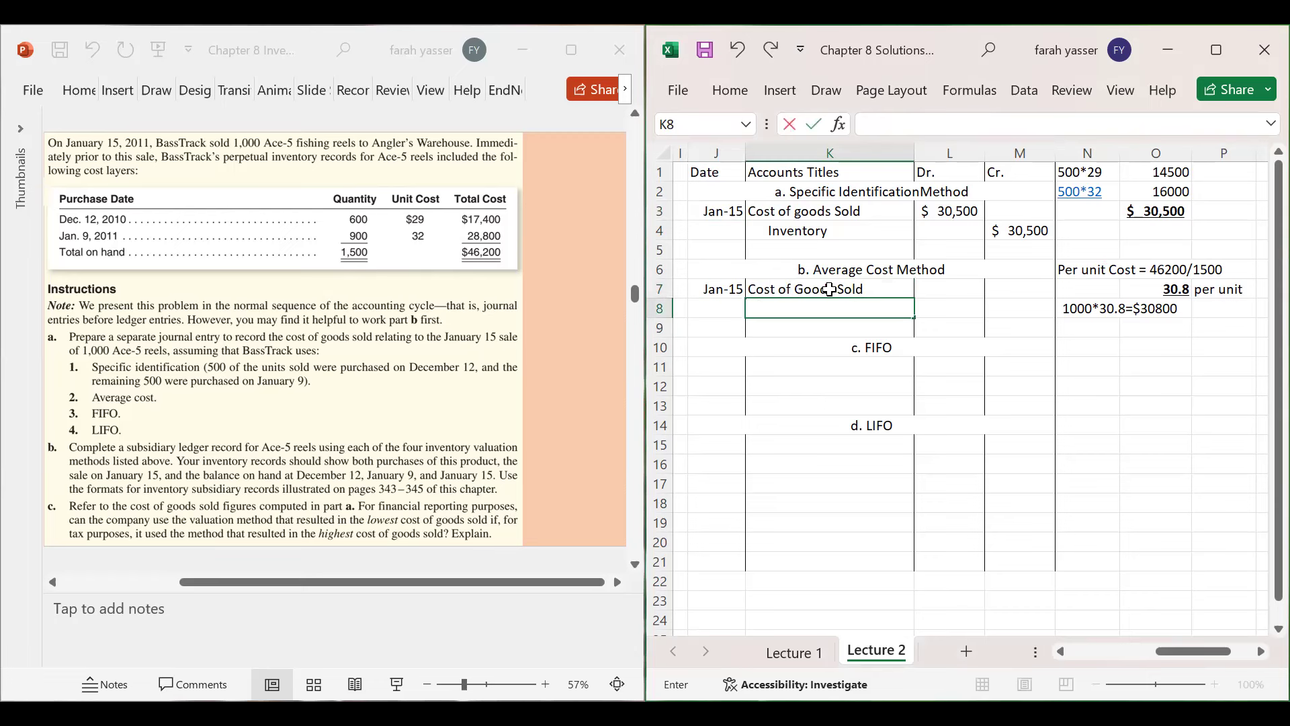
text(Inventory)
key(Tab)
- Enter $30,800 as the Cost of Goods Sold debit and the Inventory credit
key(Up)
text($)
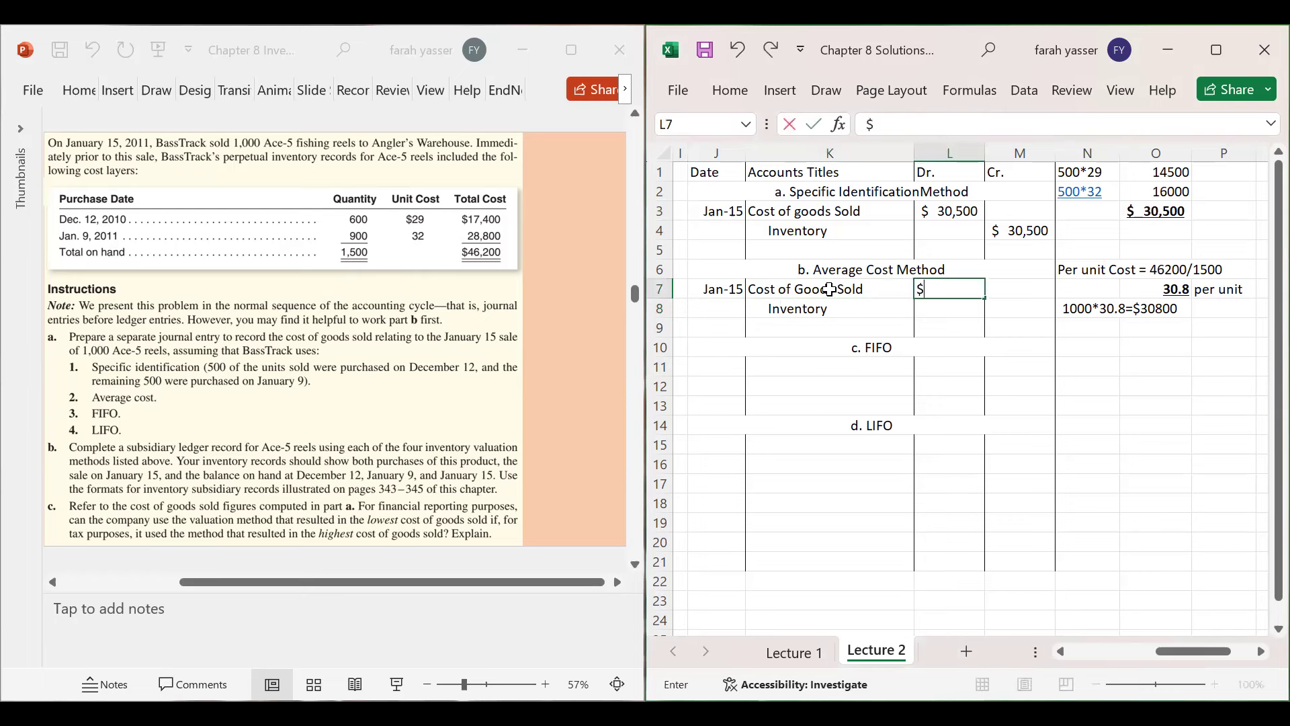
text(30,800)
key(Return)
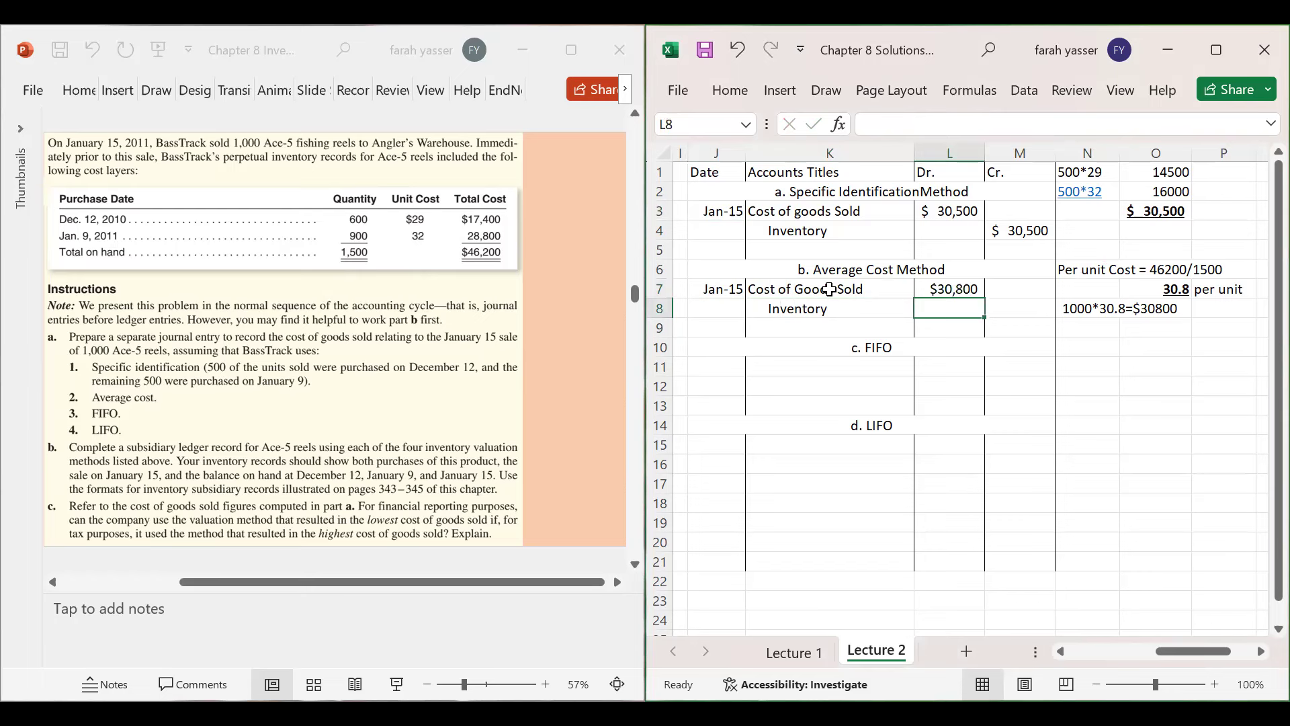
key(Right)
text(30)
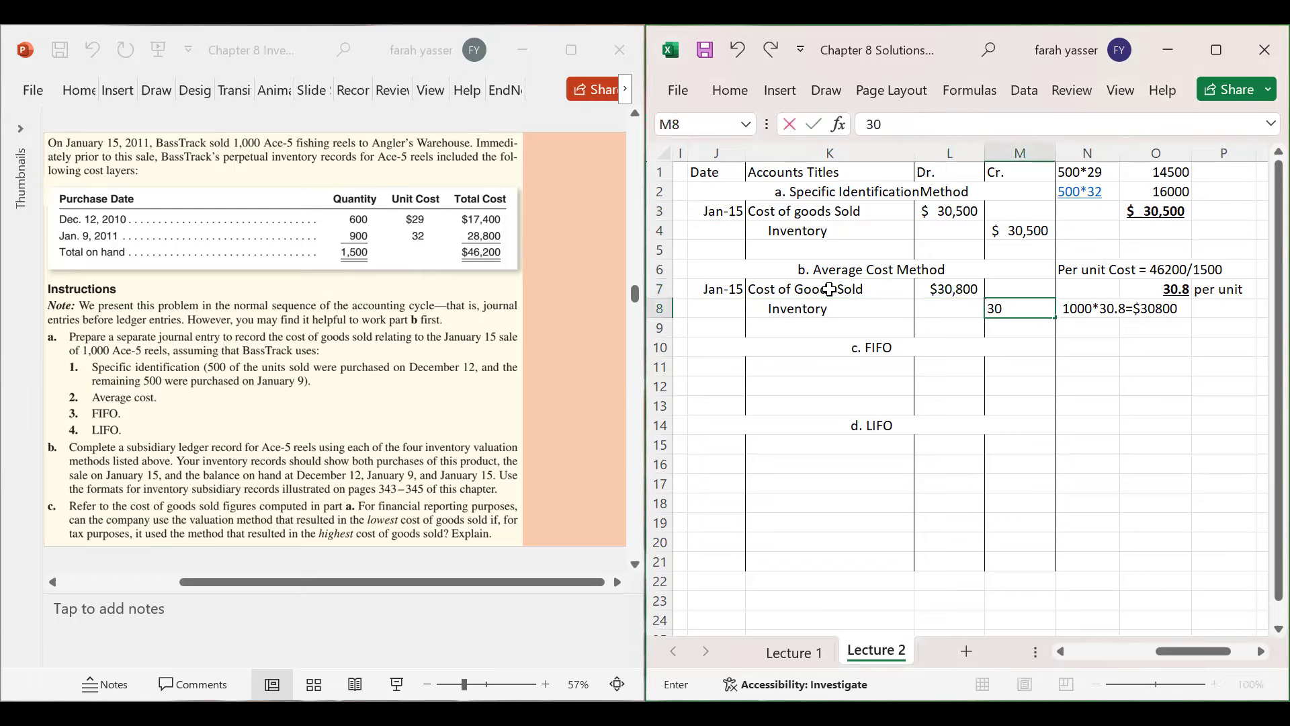
text(,800)
key(Return)
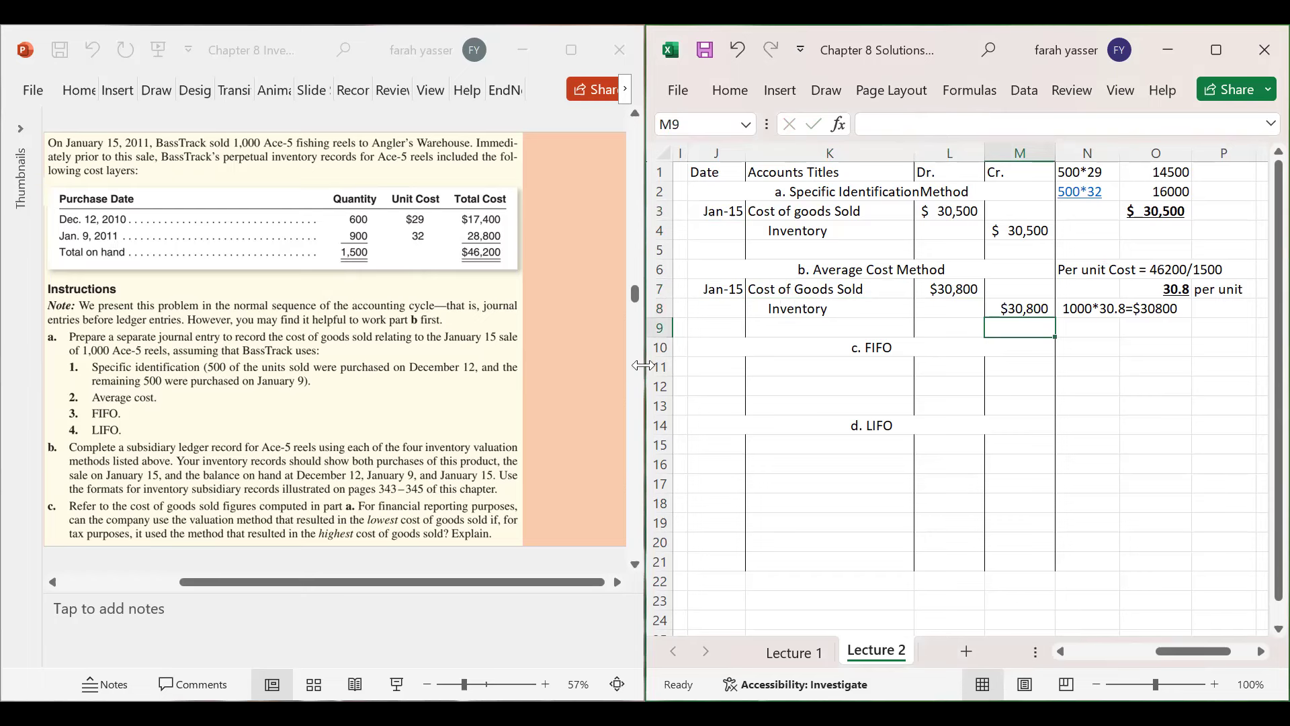
click(759, 364)
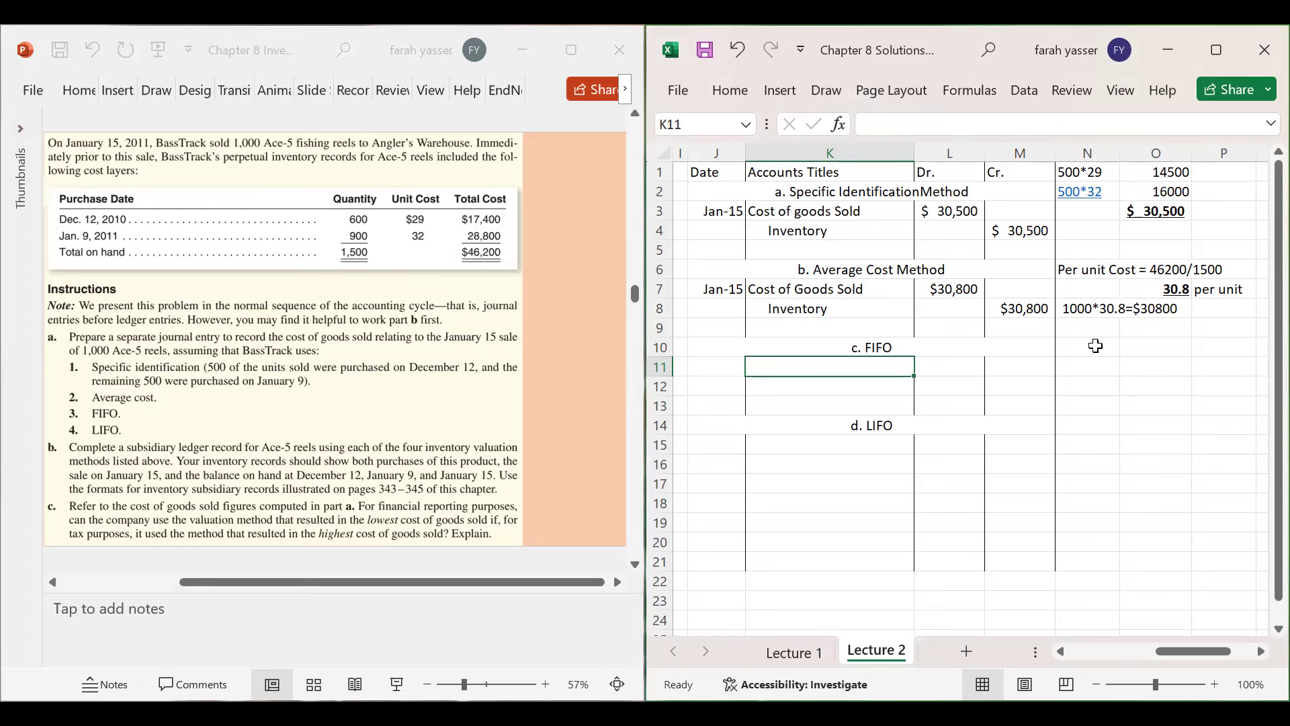
- Type the FIFO layer notes 600*29 and 400*32 in N11 and N12
click(1082, 367)
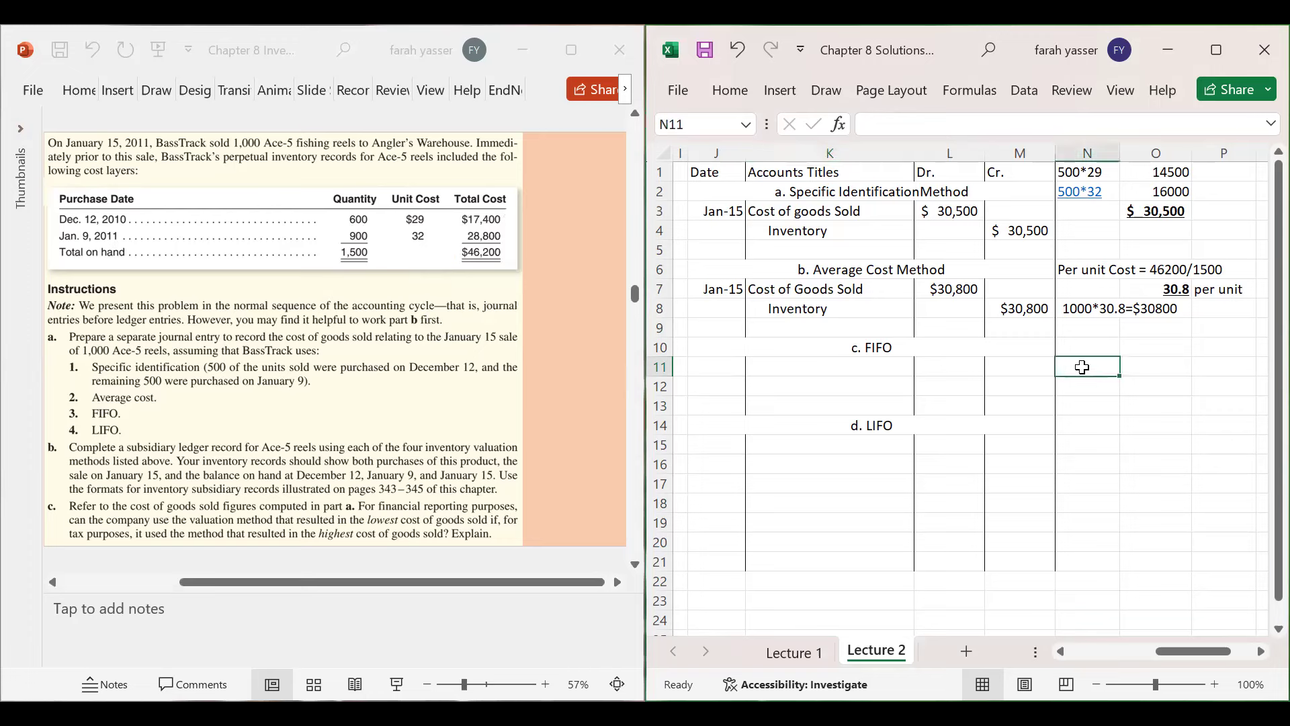
text(600)
text(*)
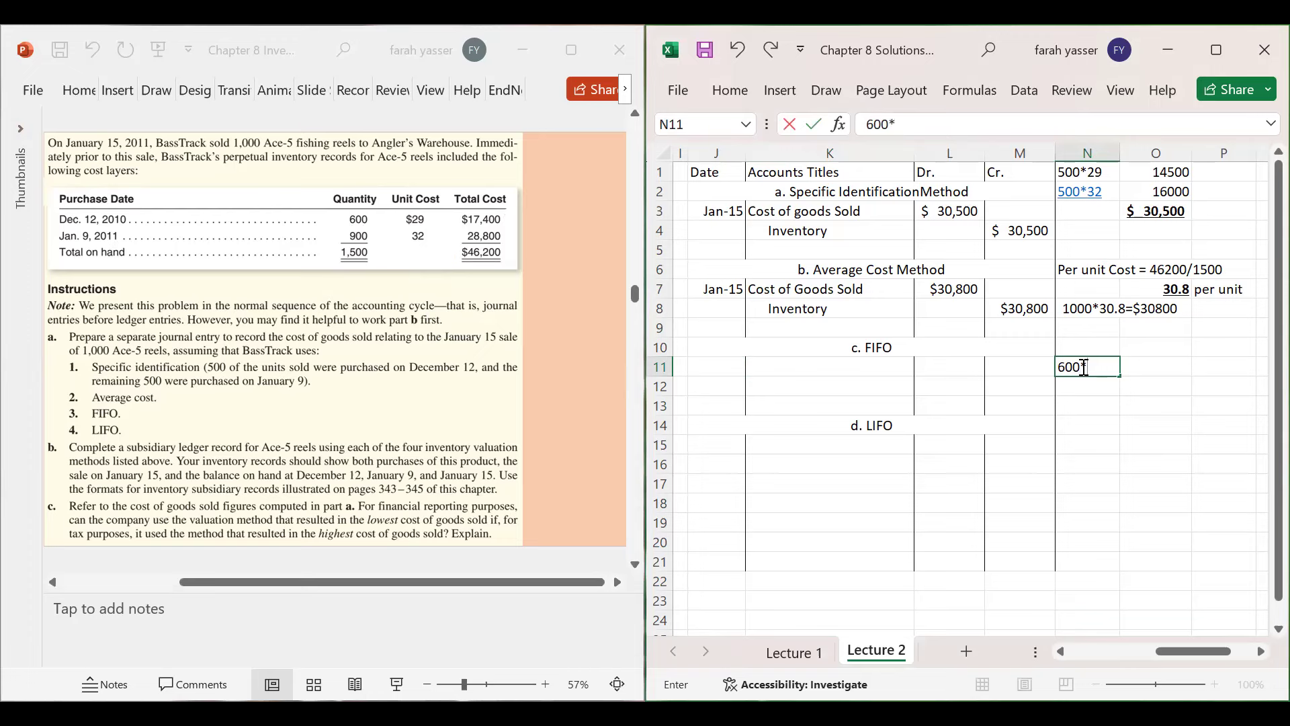
text(29)
key(Return)
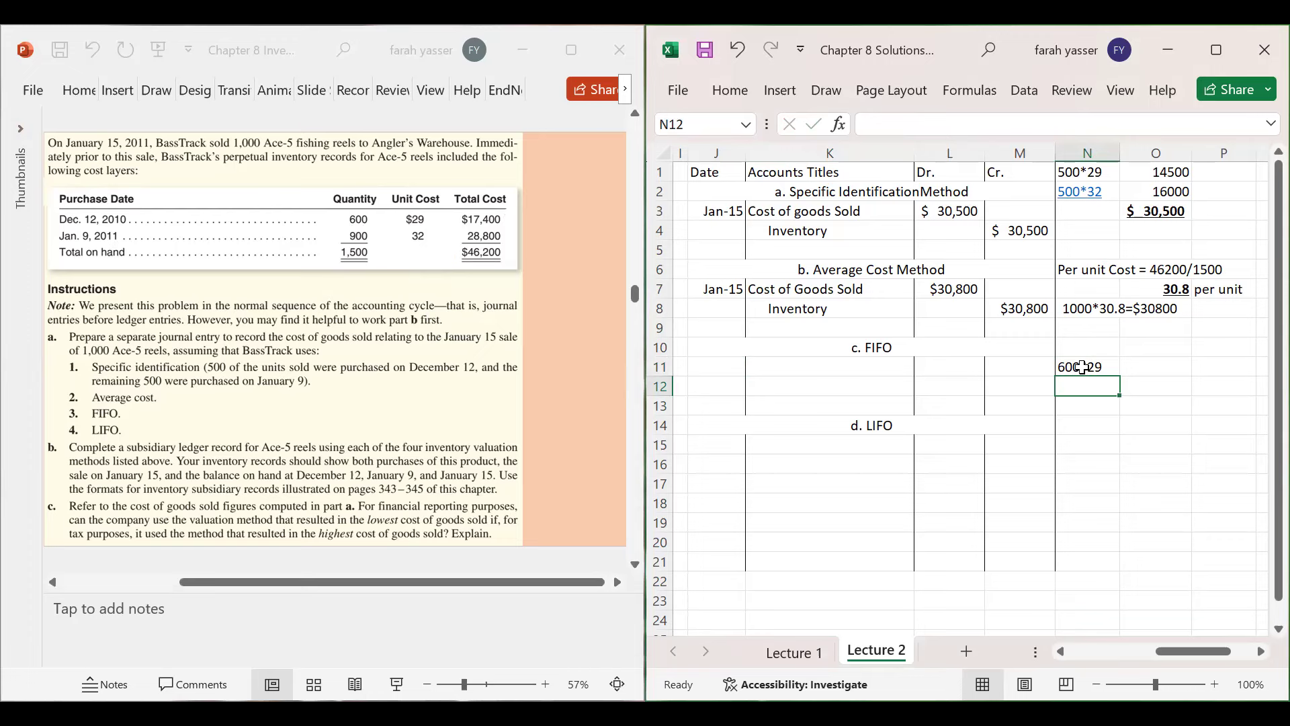
text(400)
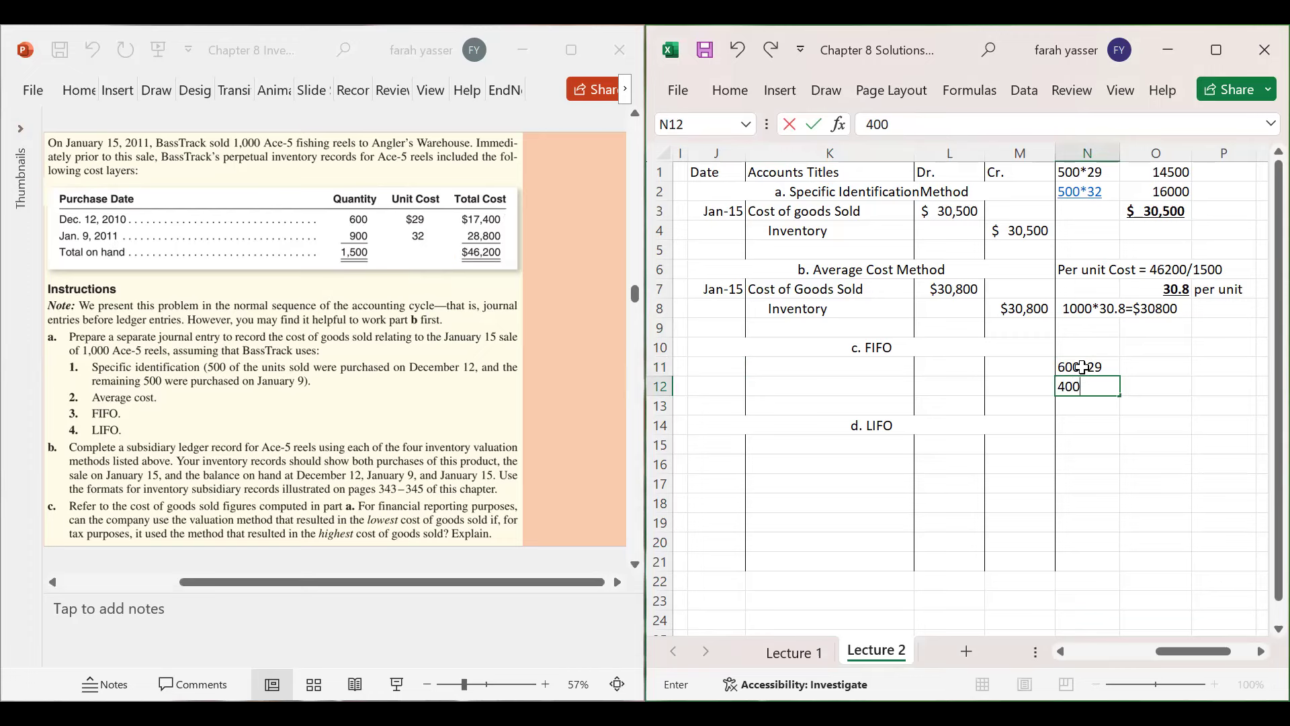
text(*32)
key(Return)
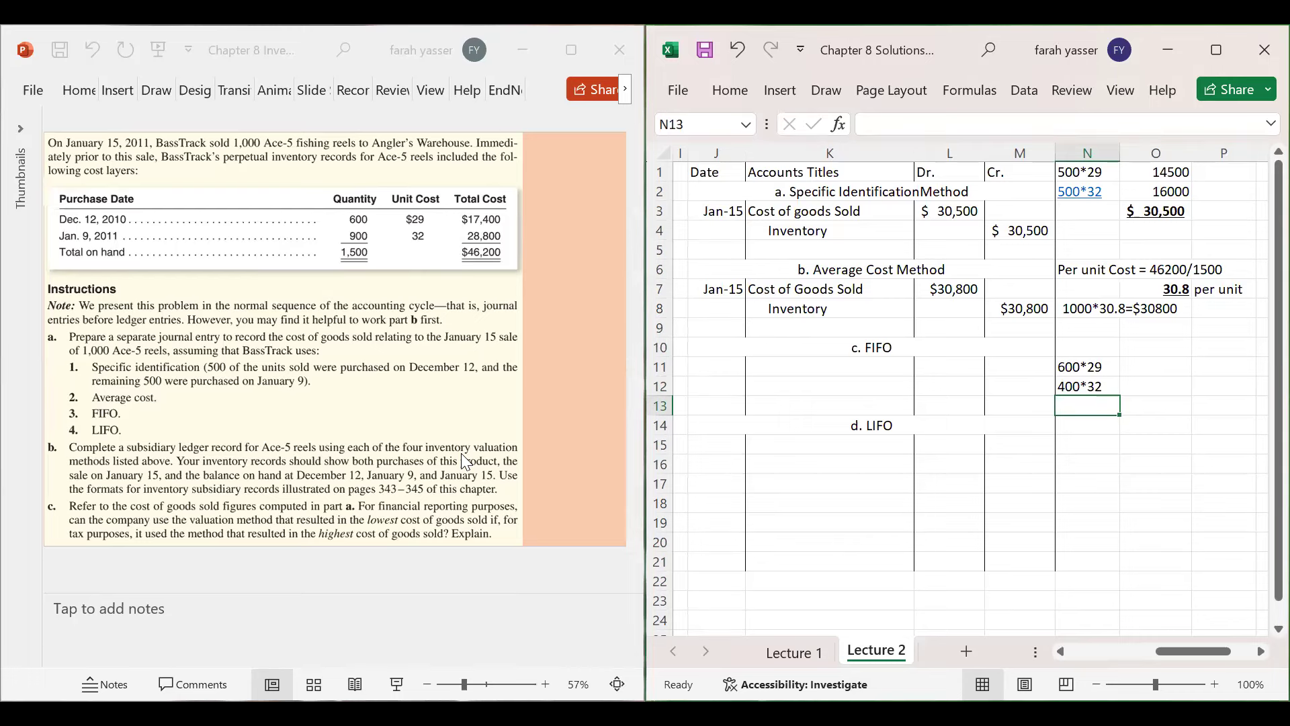
click(376, 213)
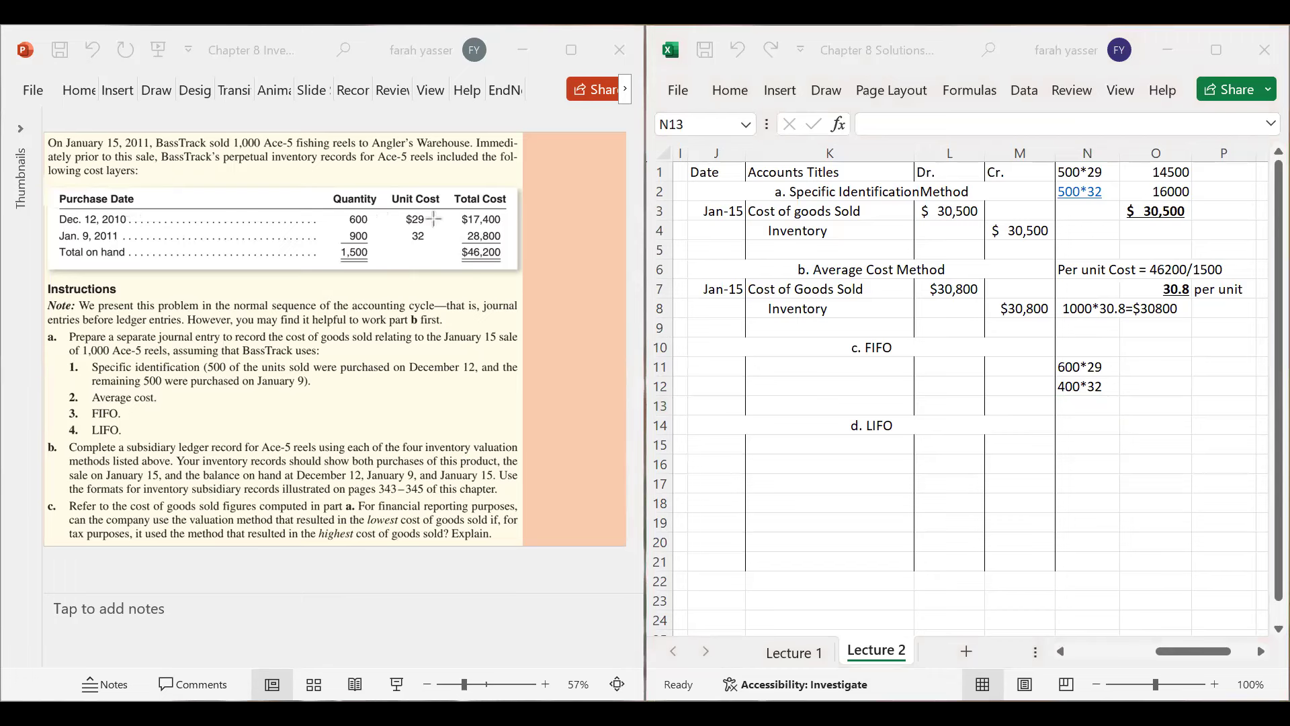
- Link the slide's costs to the layers and compute =600*29 and =400*32 (17400, 12,800) in O11:O12, with 12,800 not bold or underlined
drag(427, 215, 1056, 360)
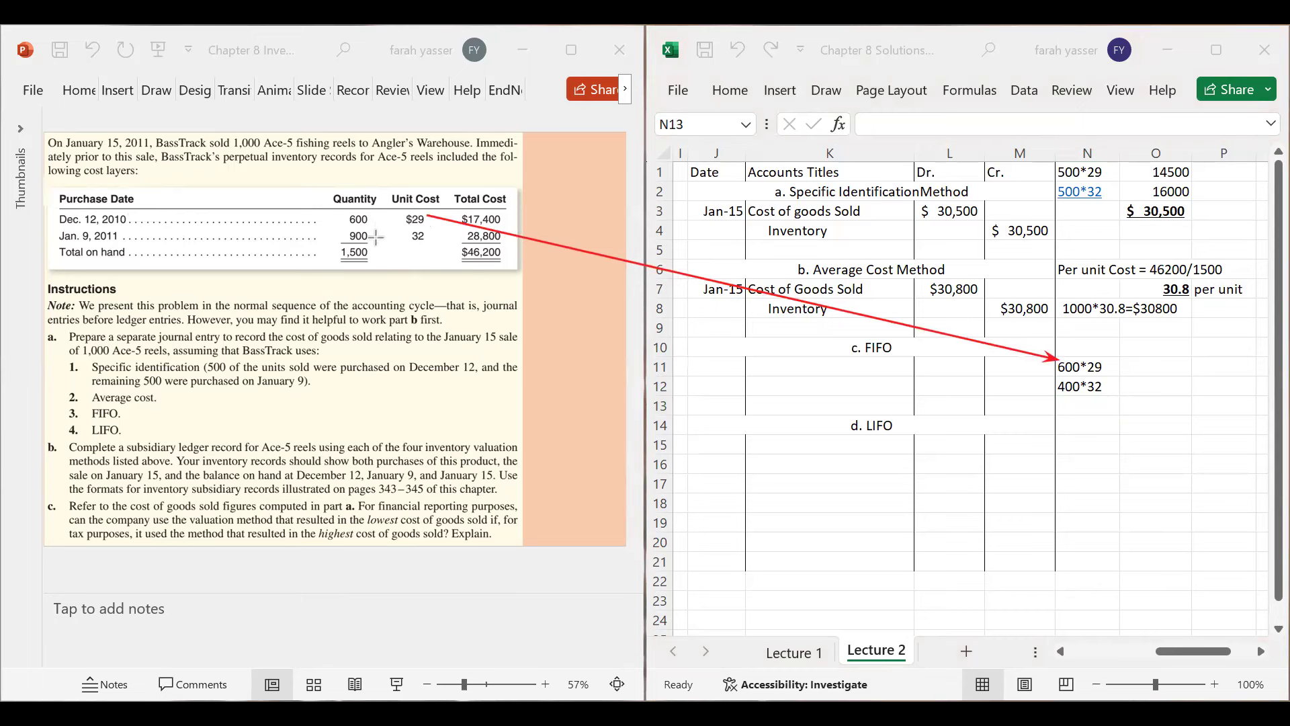
drag(376, 240, 1056, 385)
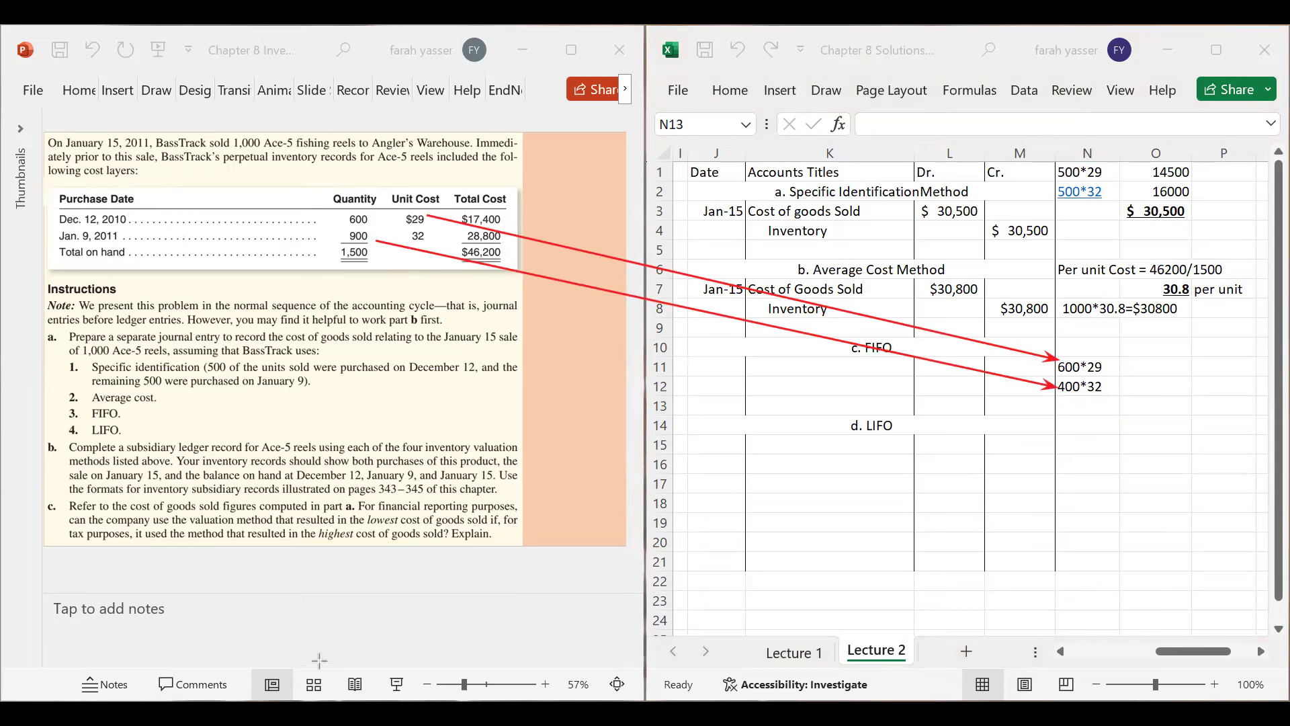
click(1153, 362)
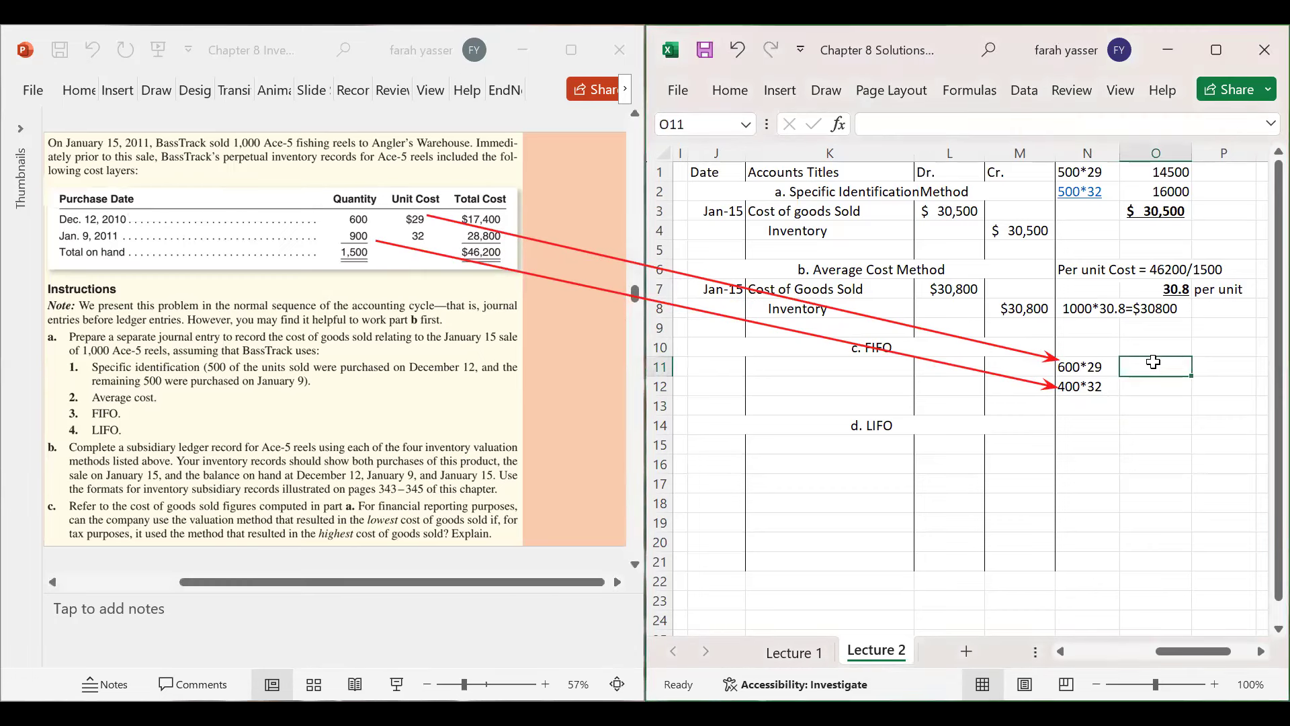
text(=60)
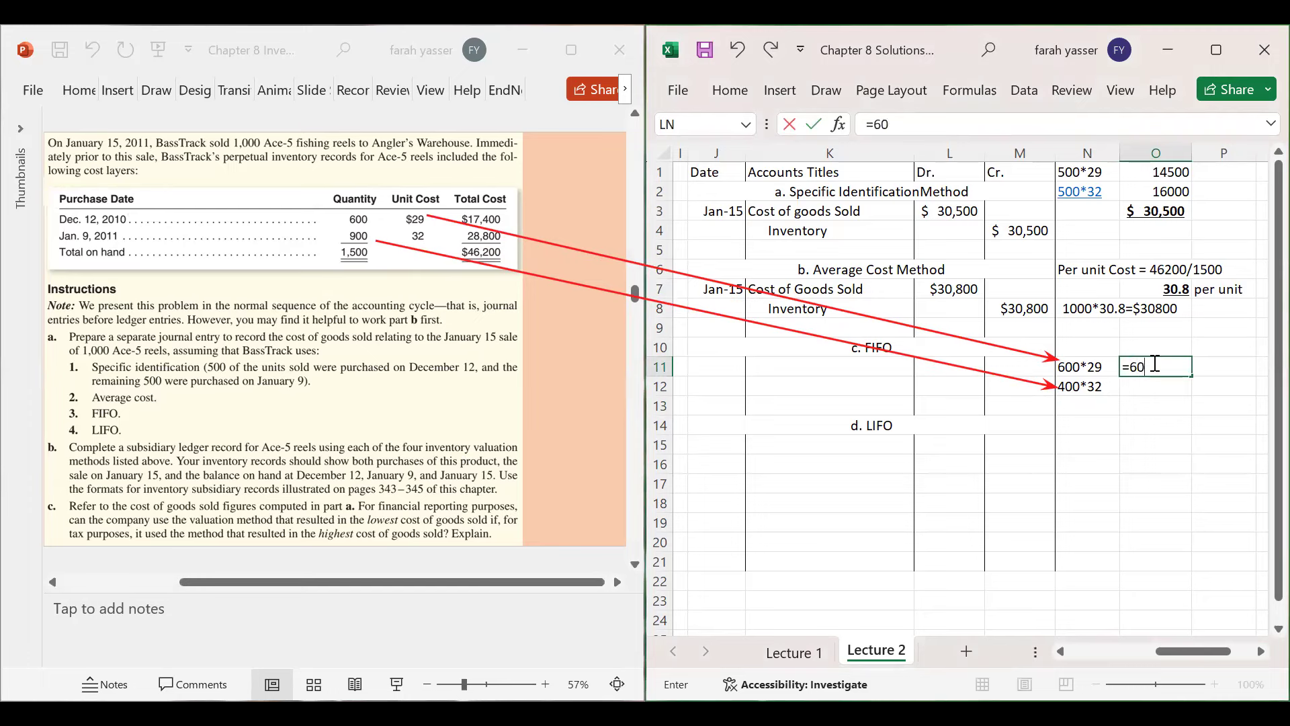
text(0*29)
key(Return)
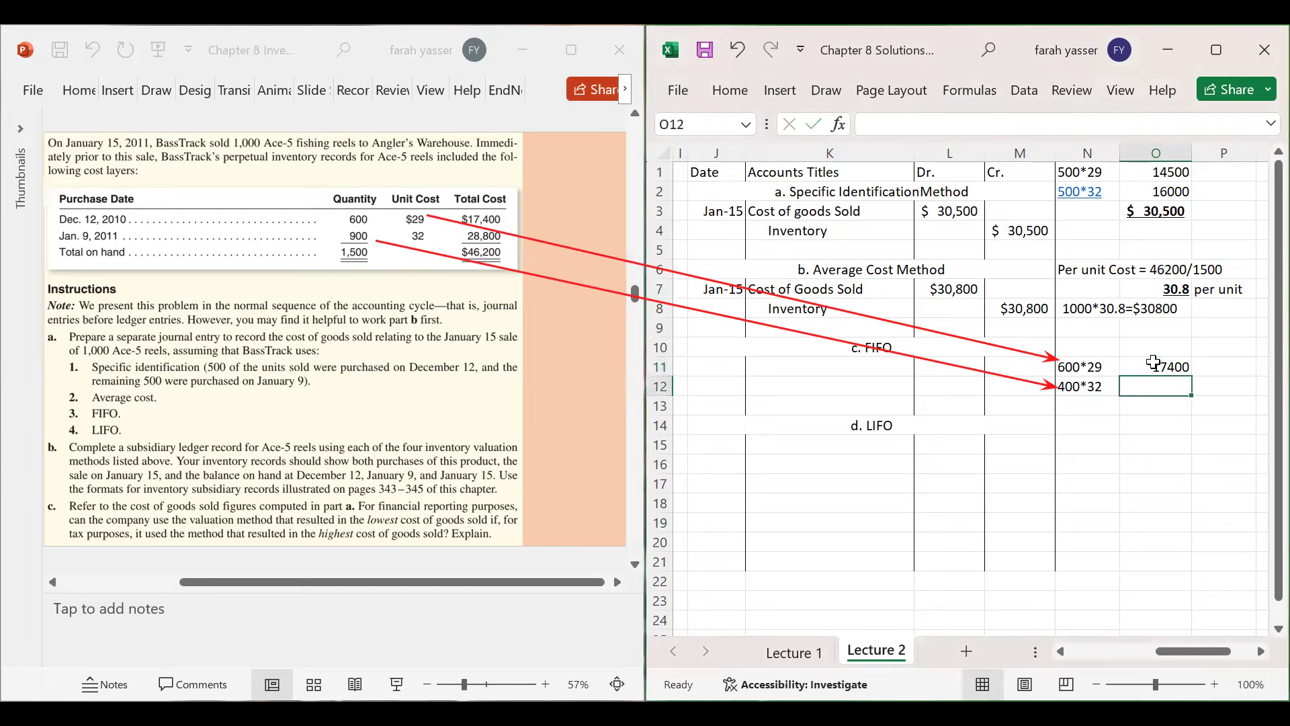
text(=4)
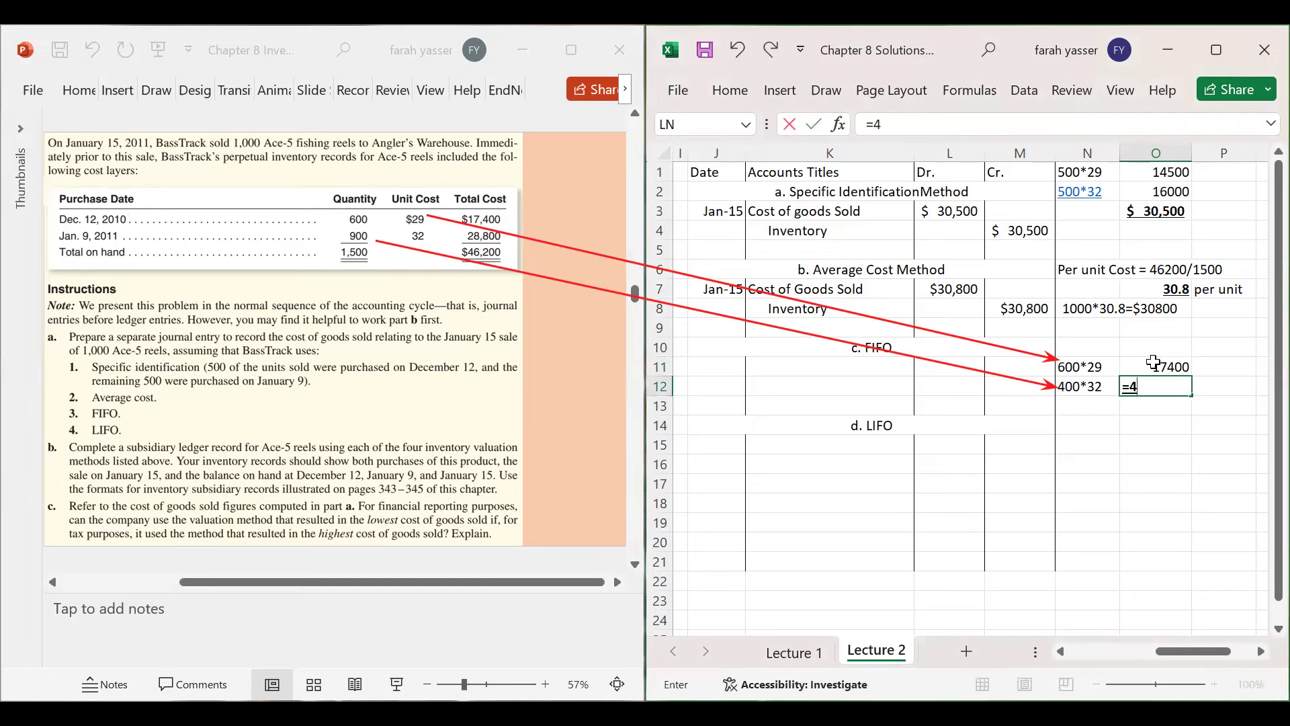
text(00*32)
key(Return)
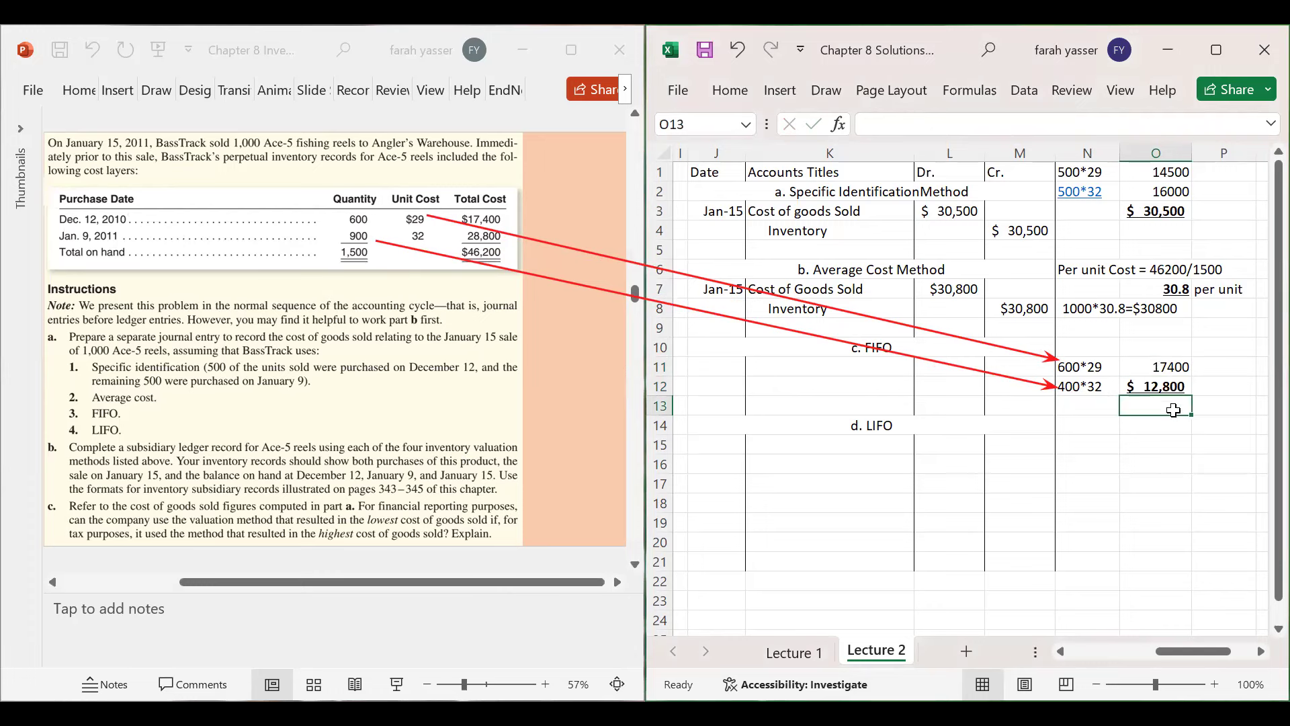
click(1163, 387)
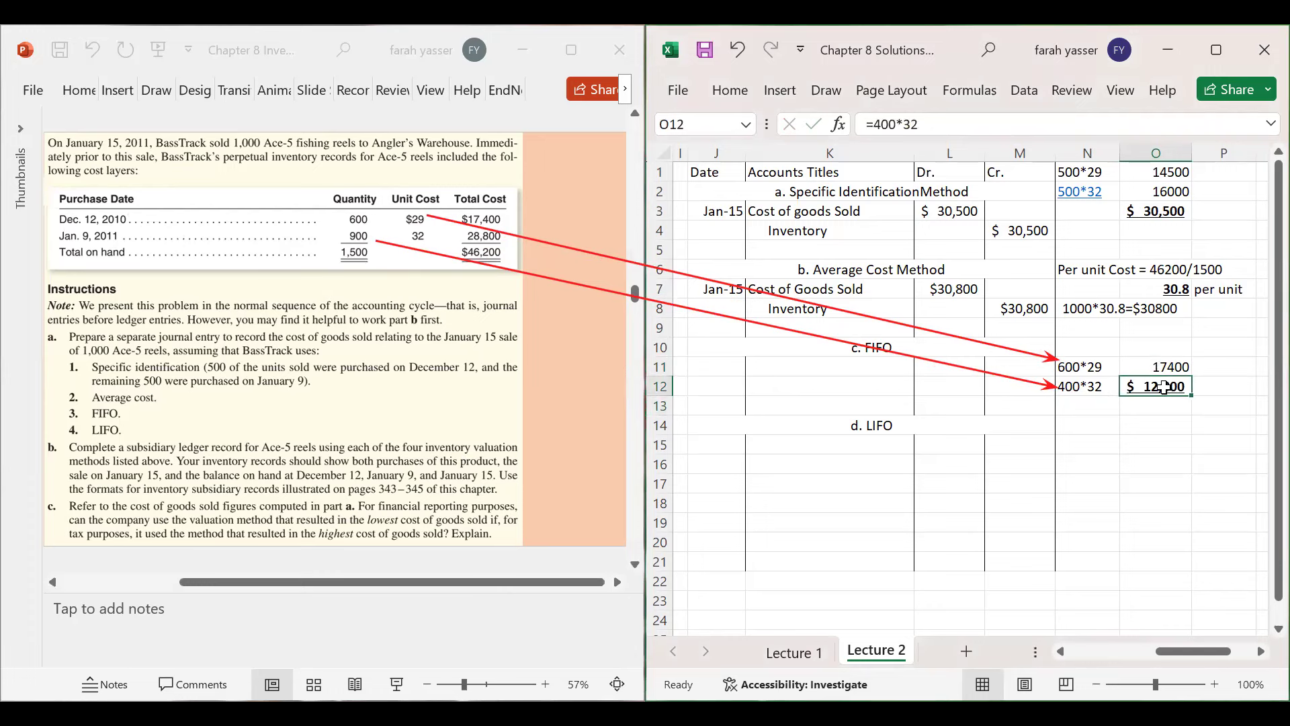
key(ctrl+b)
key(ctrl+u)
key(Return)
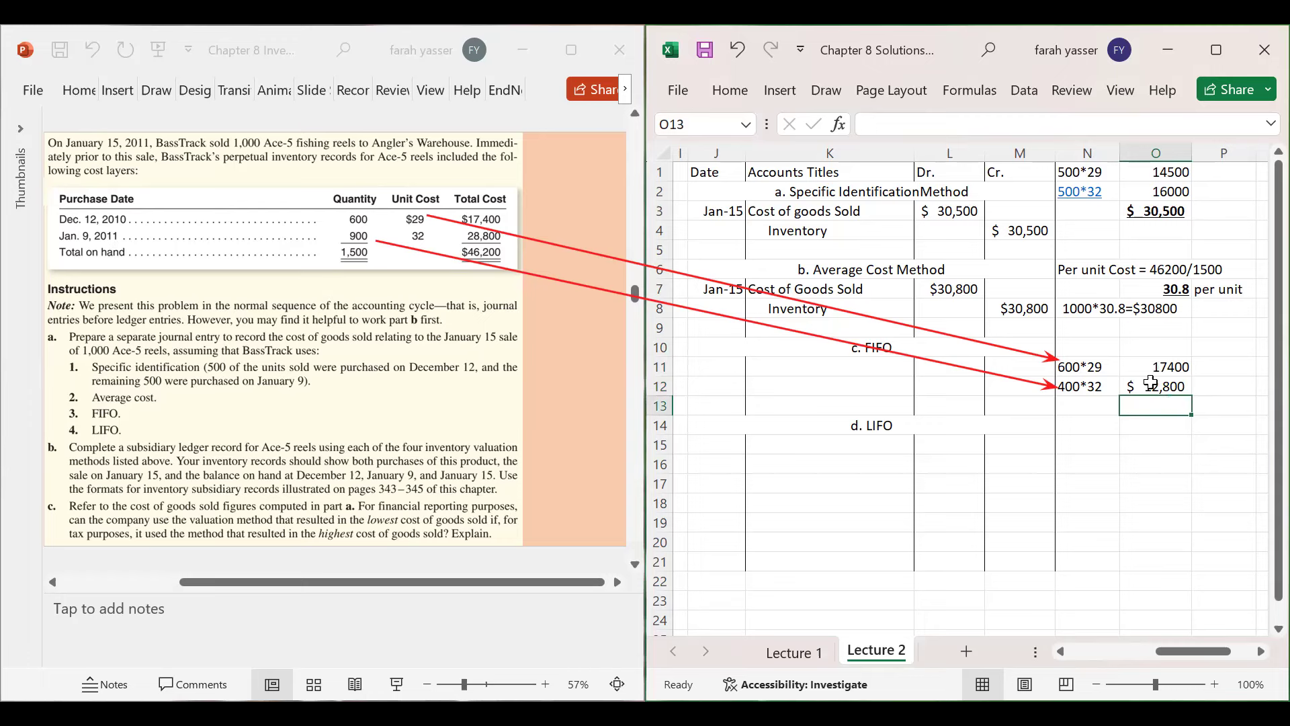
- Total the layers with =17400+12800 in O13, giving a bold, underlined 30200
text(=17)
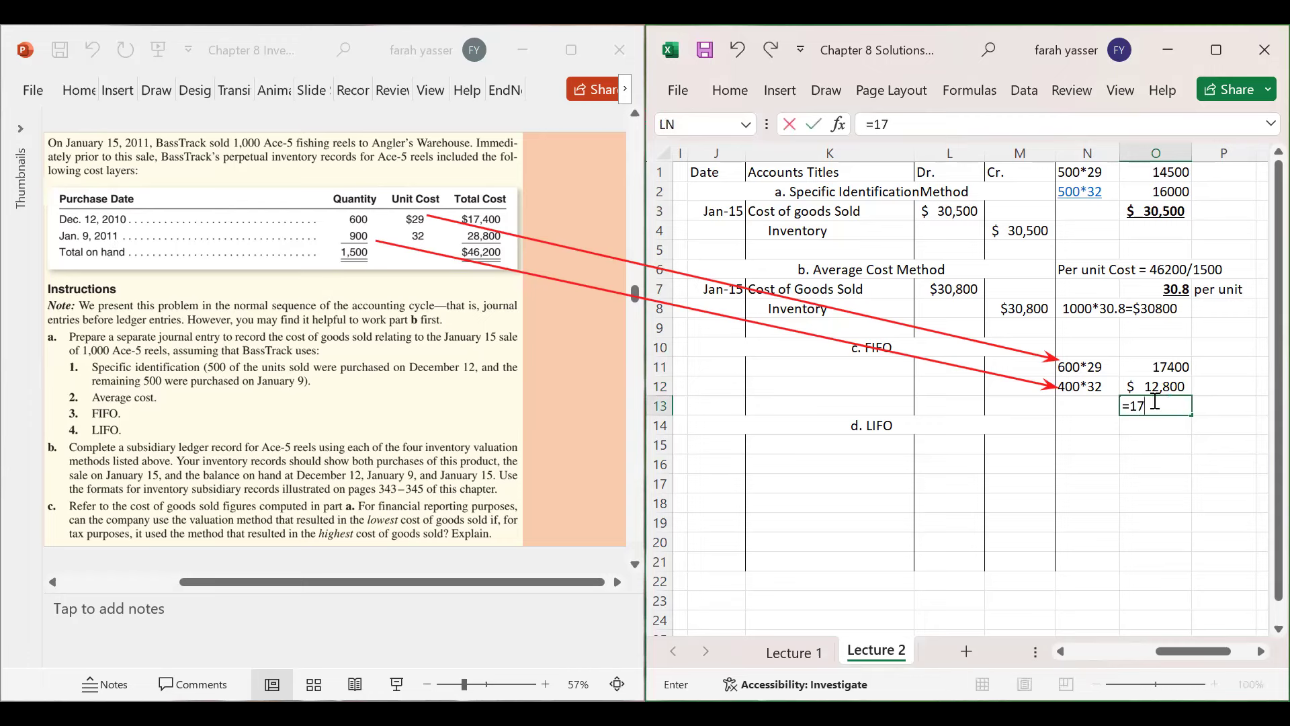
text(400*12800)
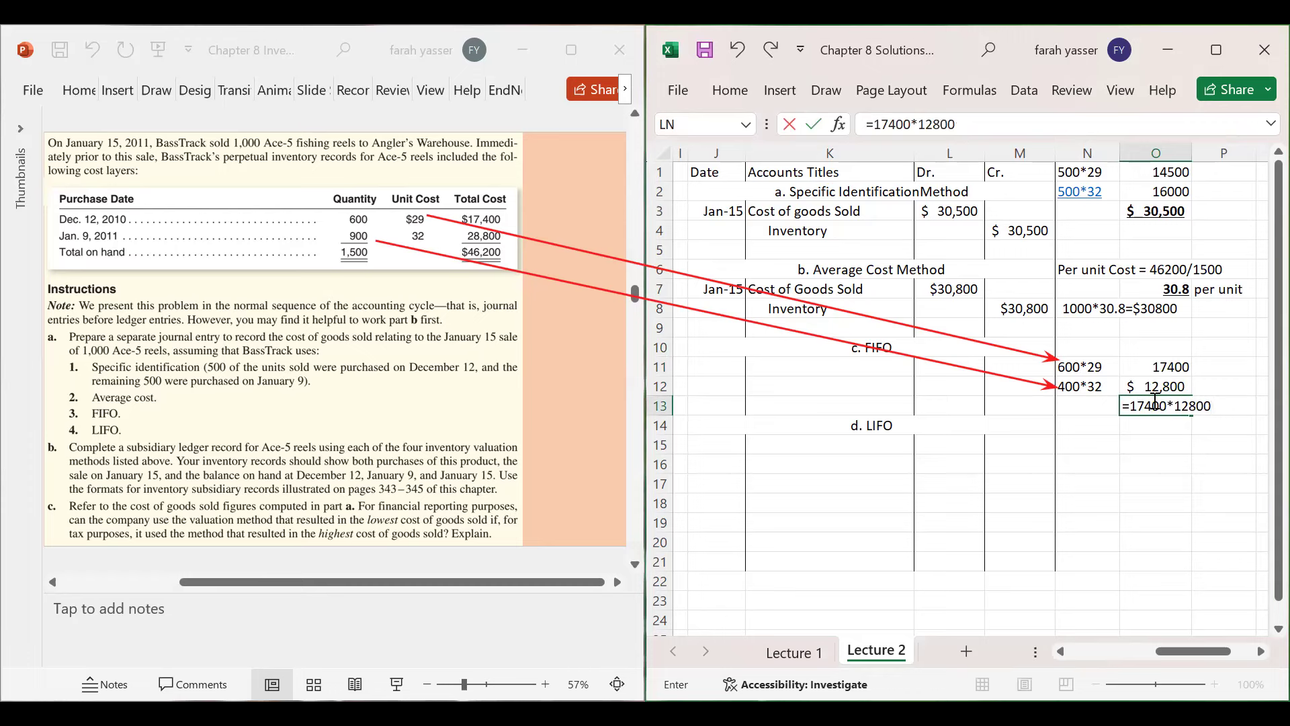
drag(1081, 250, 712, 173)
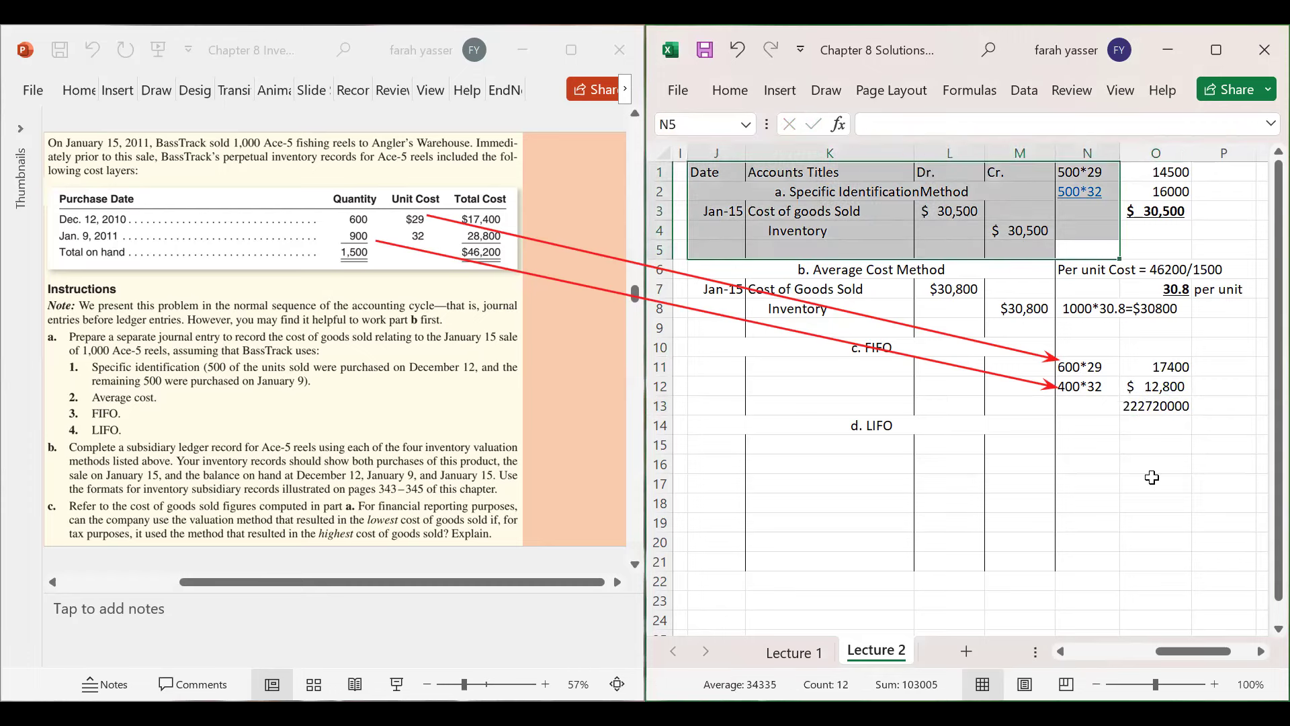
click(1152, 408)
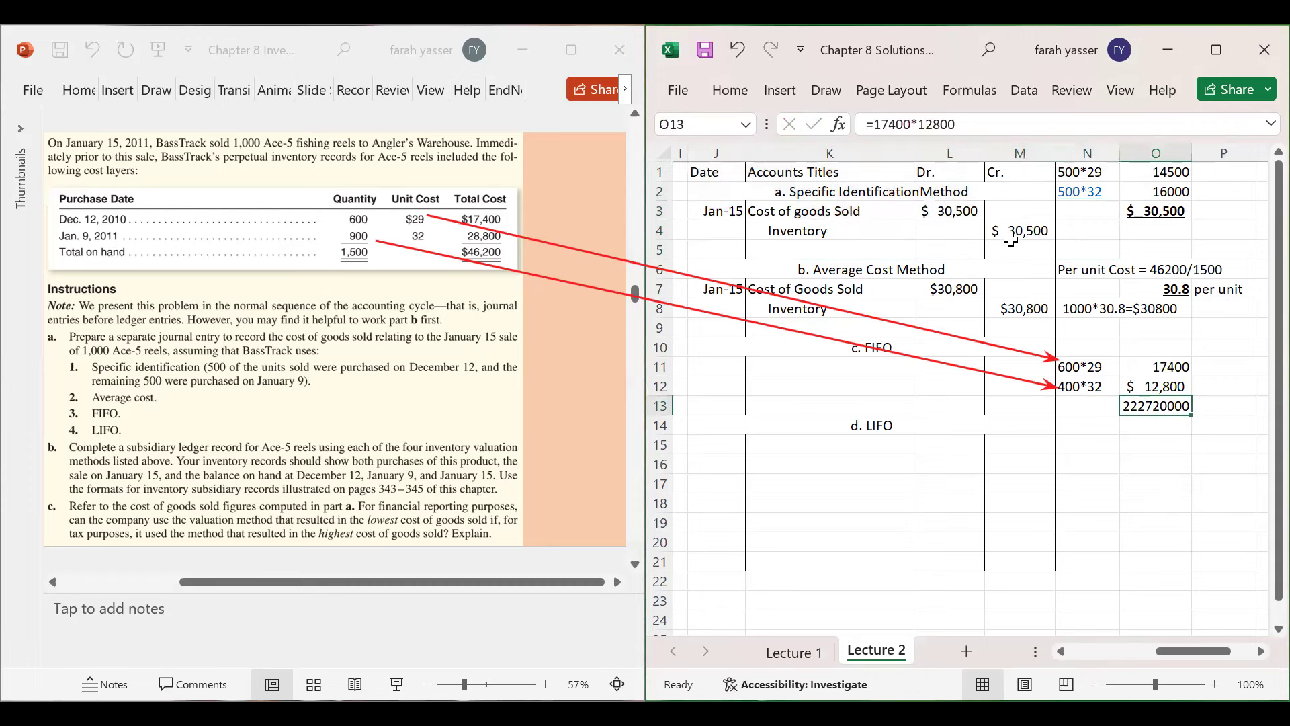
key(F2)
key(Left)
key(Left)
key(Left)
key(Left)
key(Left)
key(BackSpace)
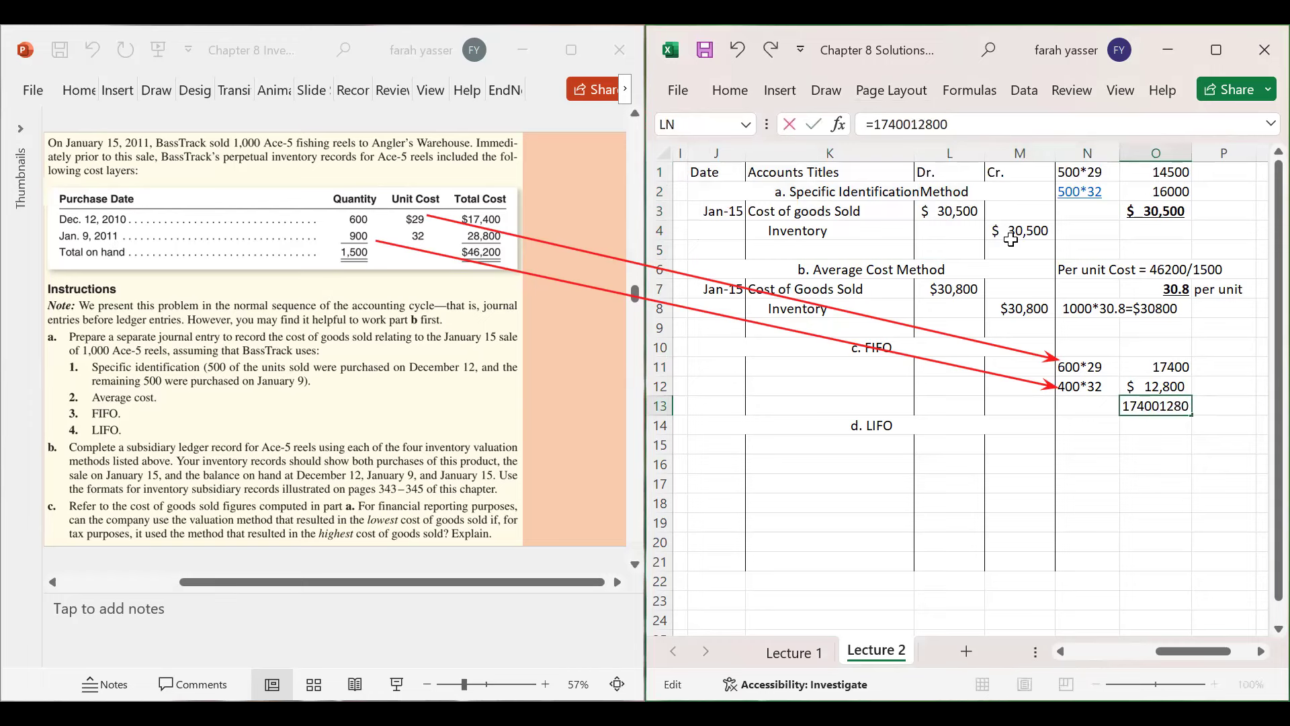
text(+)
key(Return)
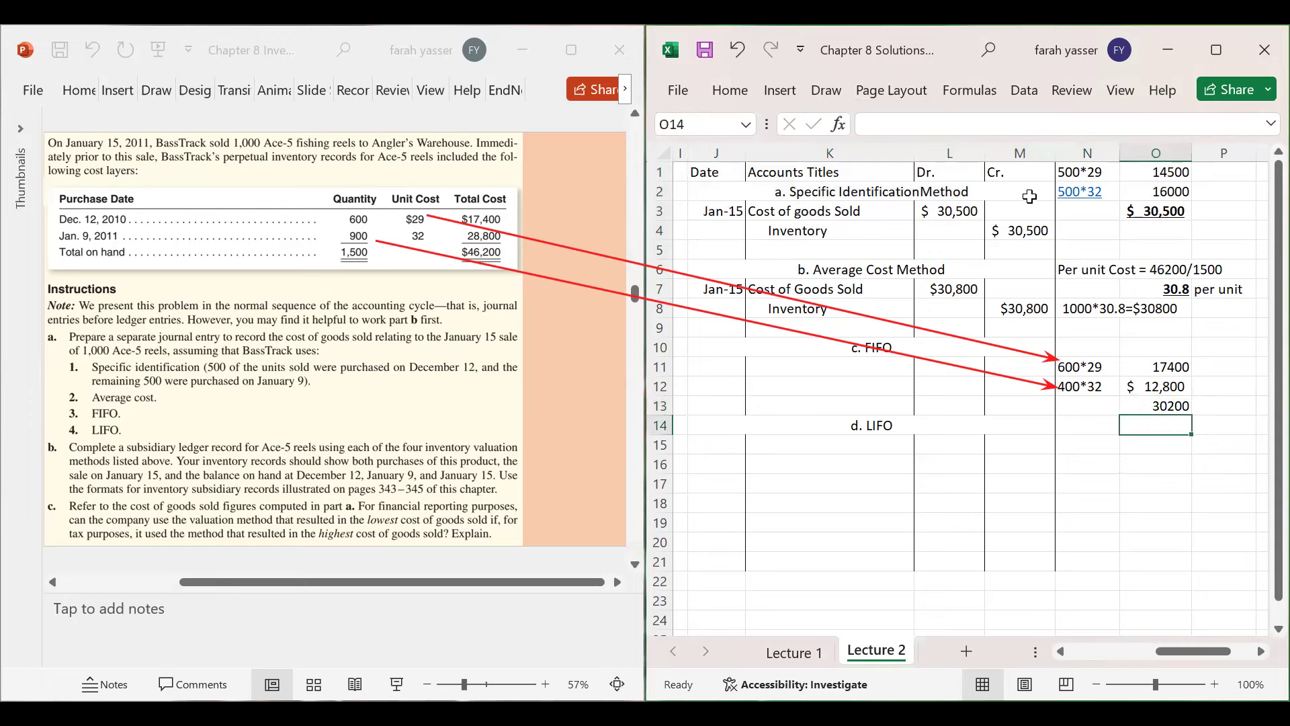
click(1156, 406)
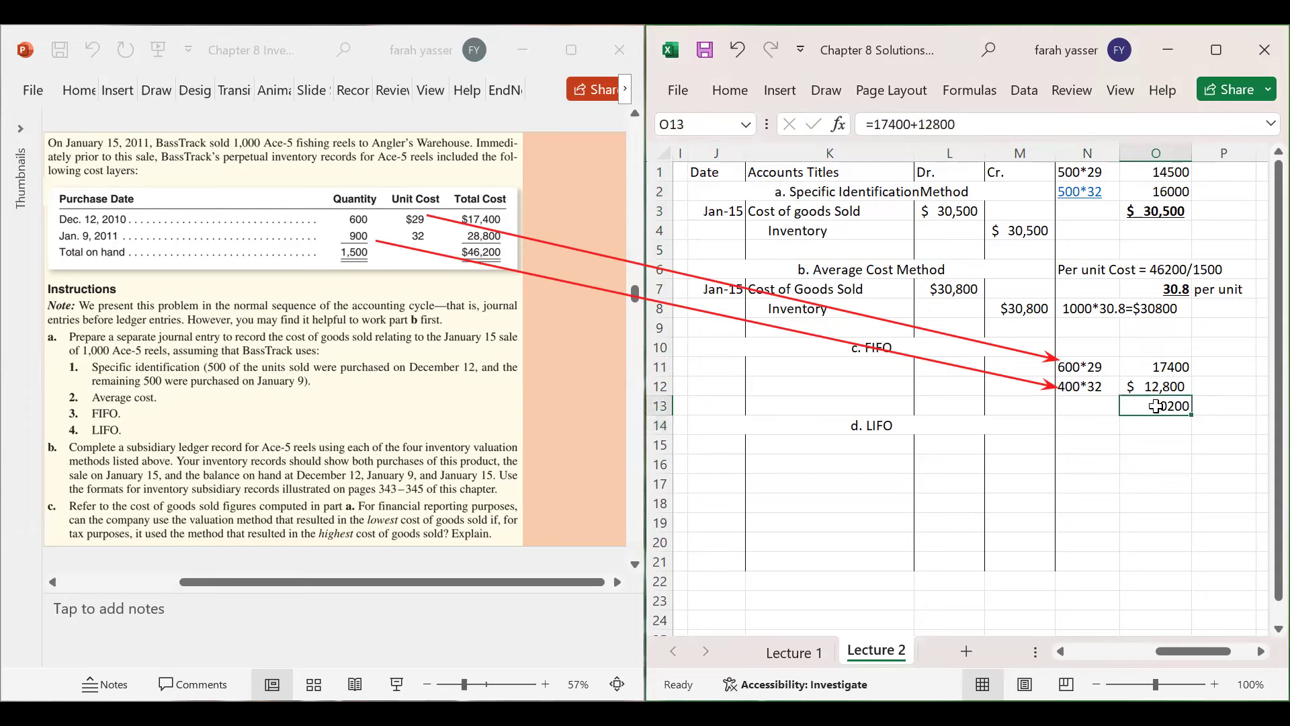
key(ctrl+b)
key(ctrl+u)
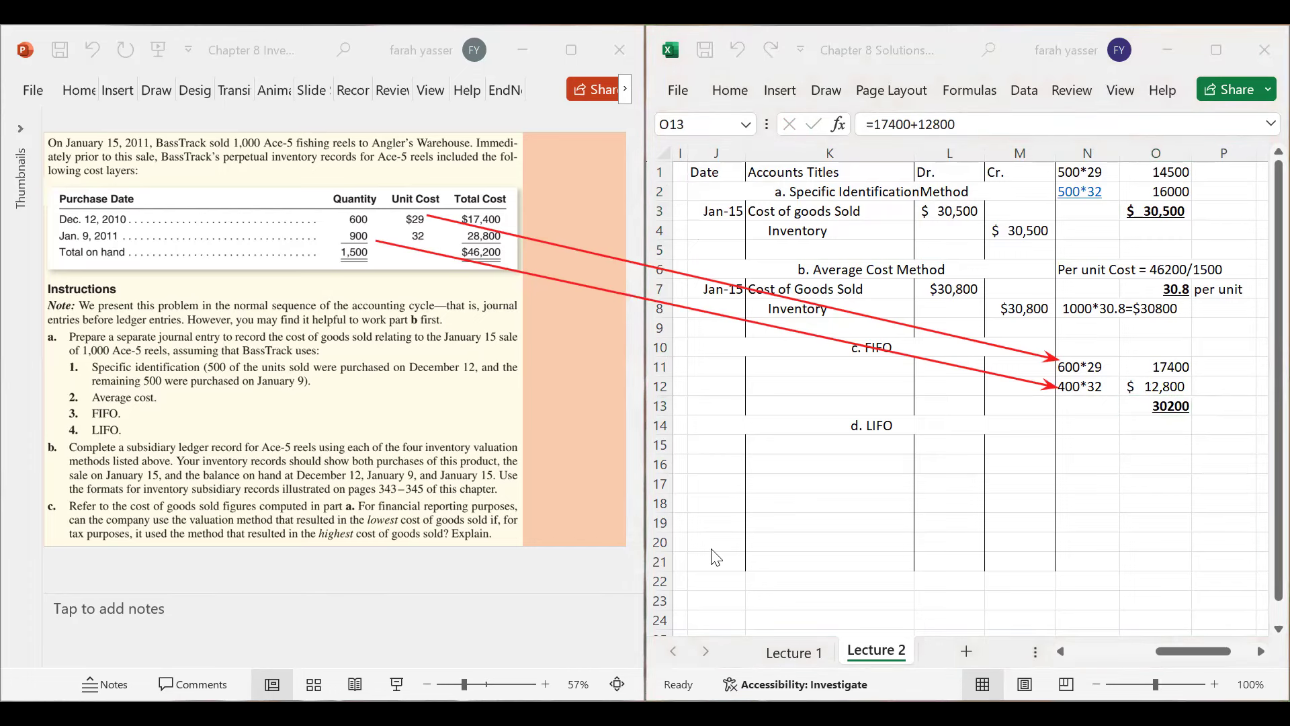
- Format the 30,200 total as Accounting currency with no decimals
key(Escape)
click(729, 90)
click(888, 171)
click(873, 257)
click(999, 258)
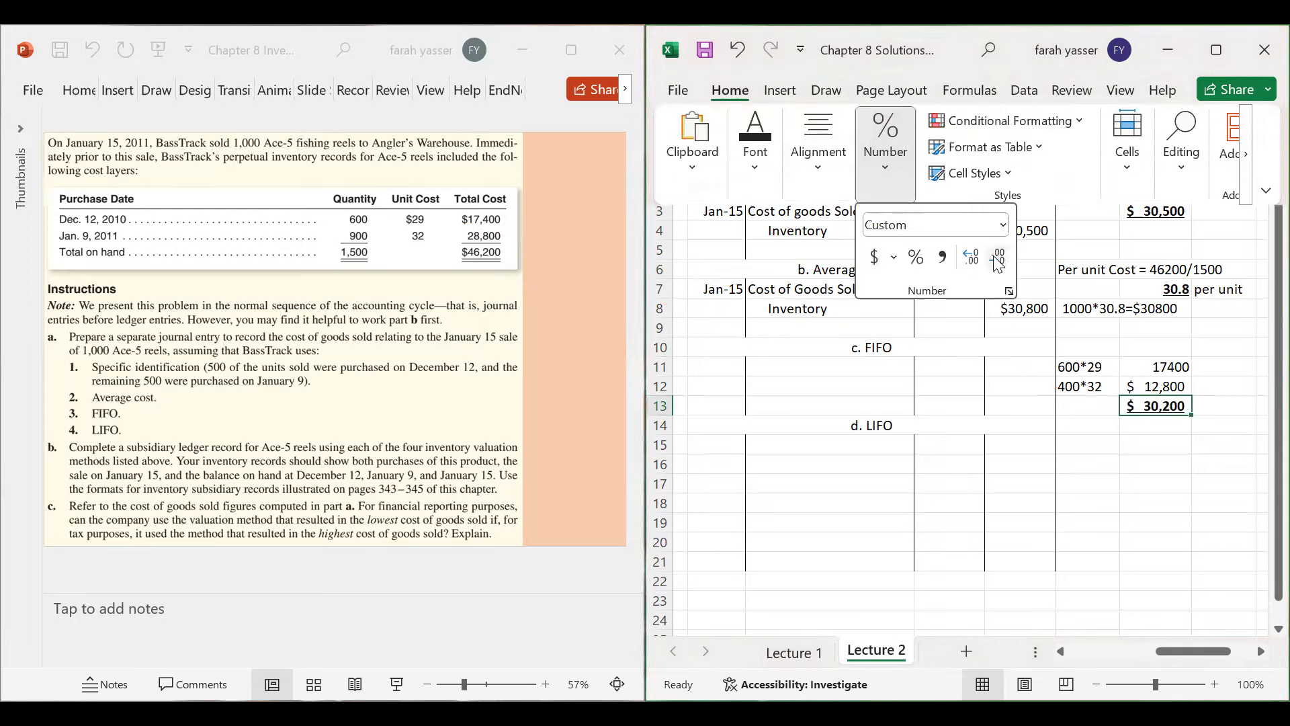
key(Escape)
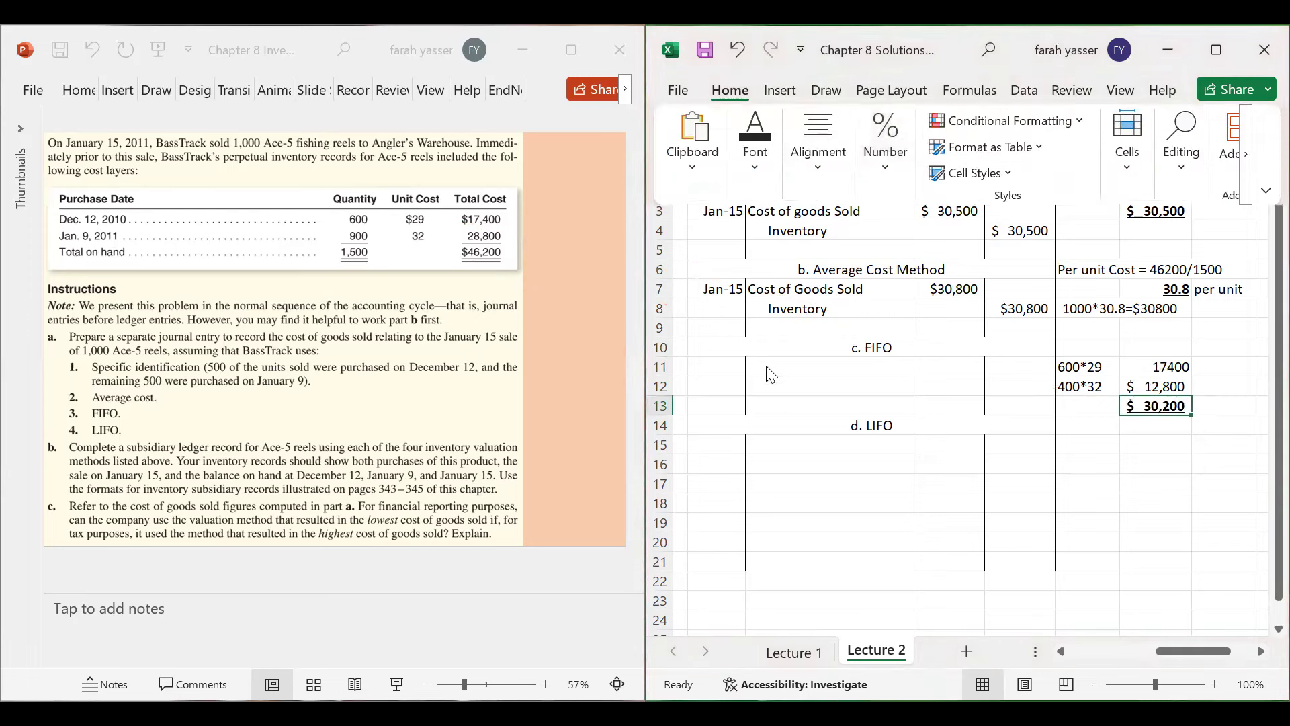
- Date the FIFO entry Jan 15 and list Cost of Goods Sold with Inventory indented below
click(720, 364)
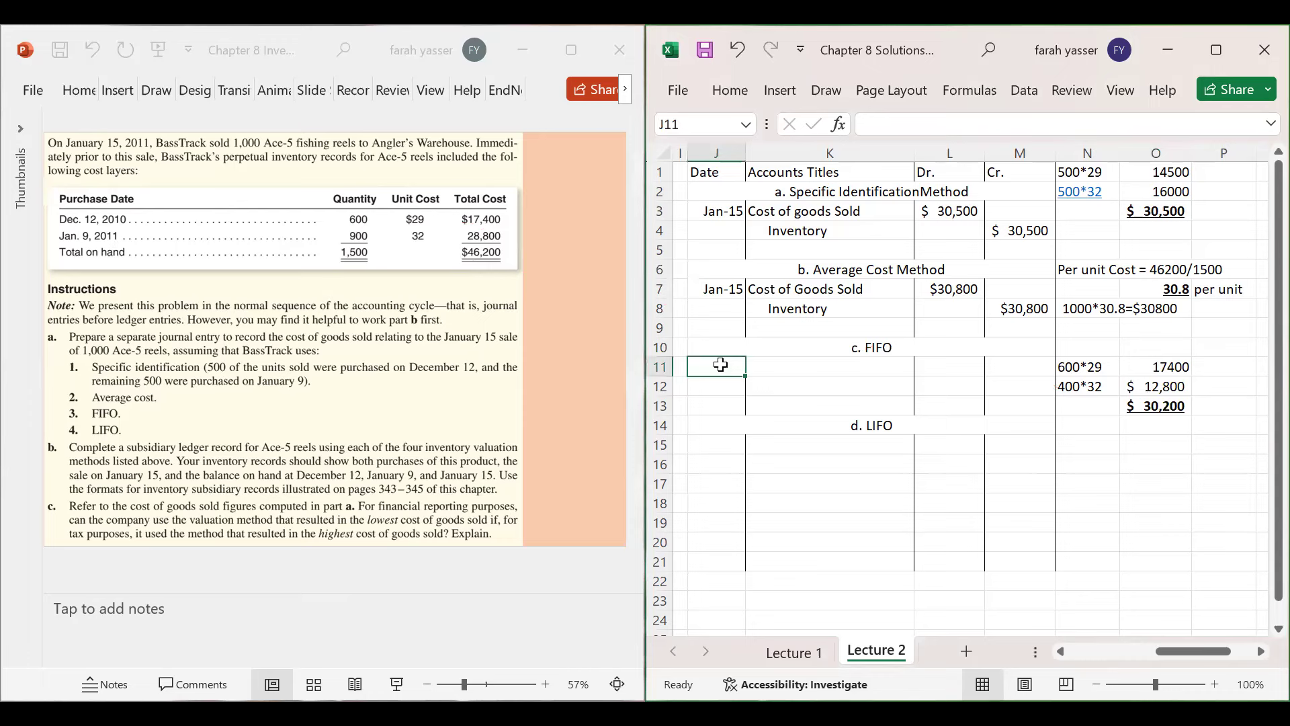
text(J)
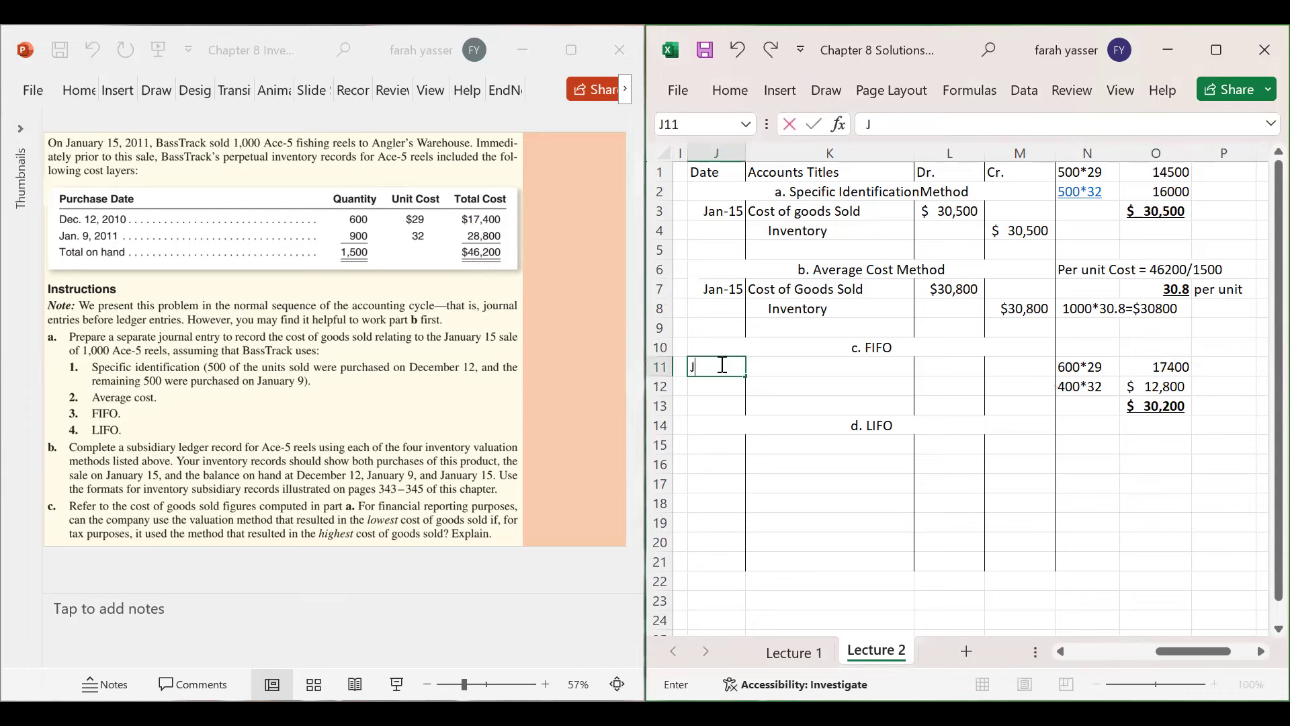
text(an 15)
key(Return)
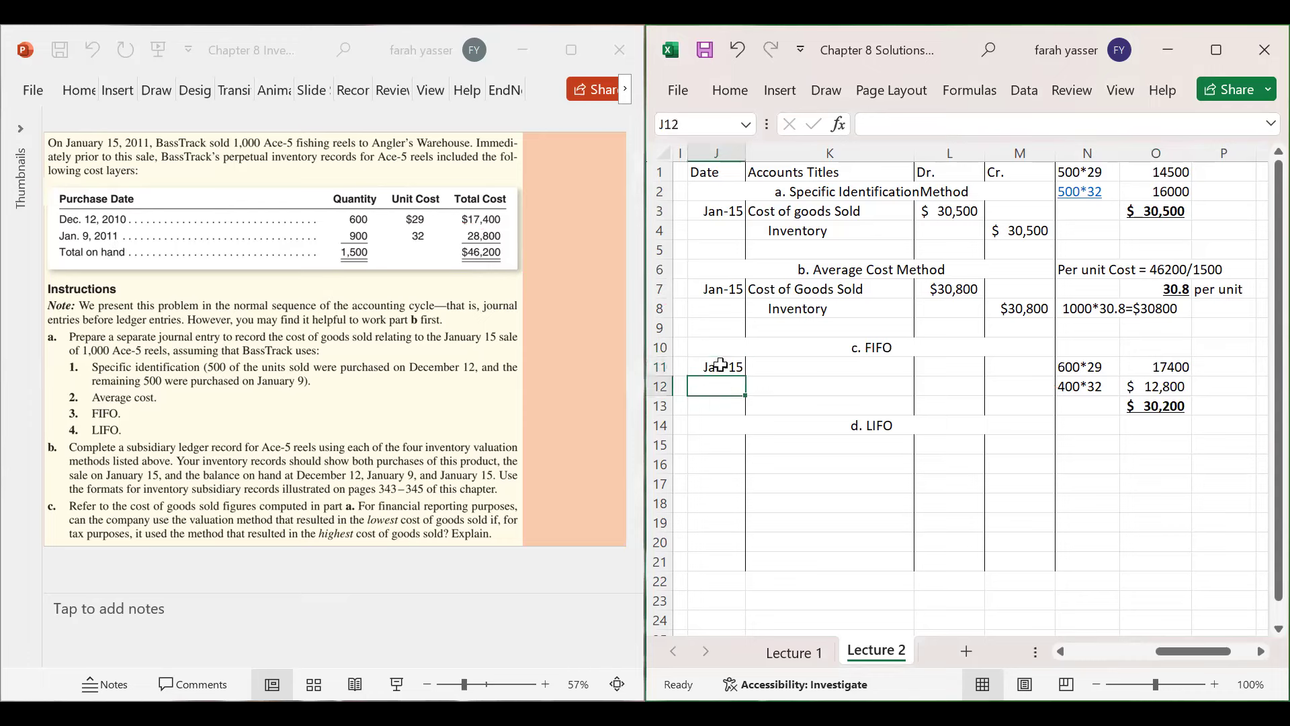
click(720, 364)
key(Right)
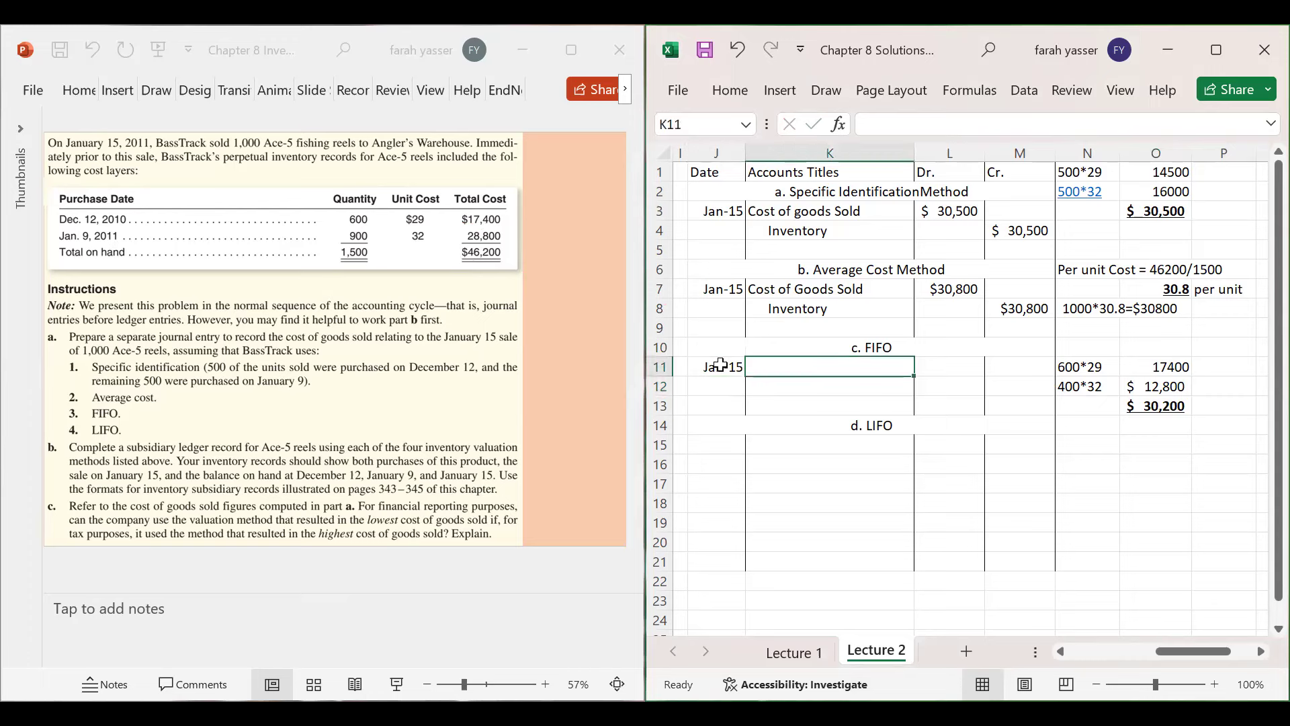
text(Cost of )
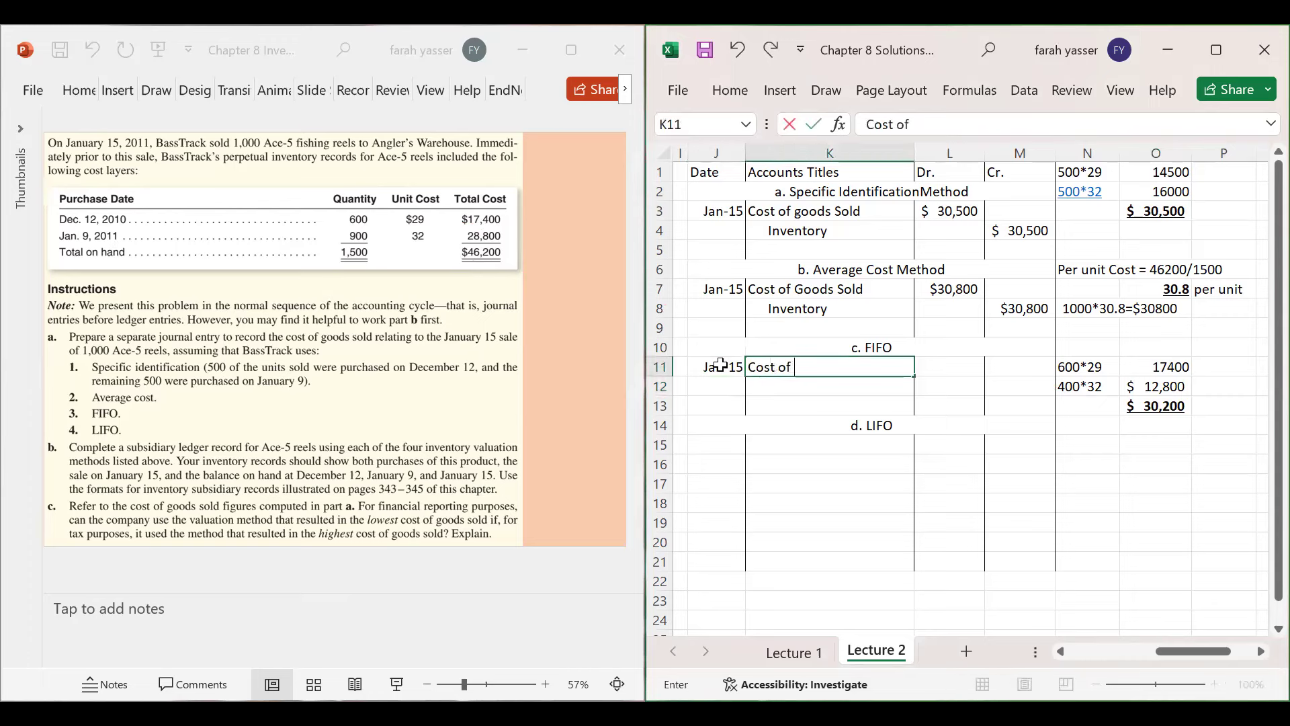
text(Goods Sold)
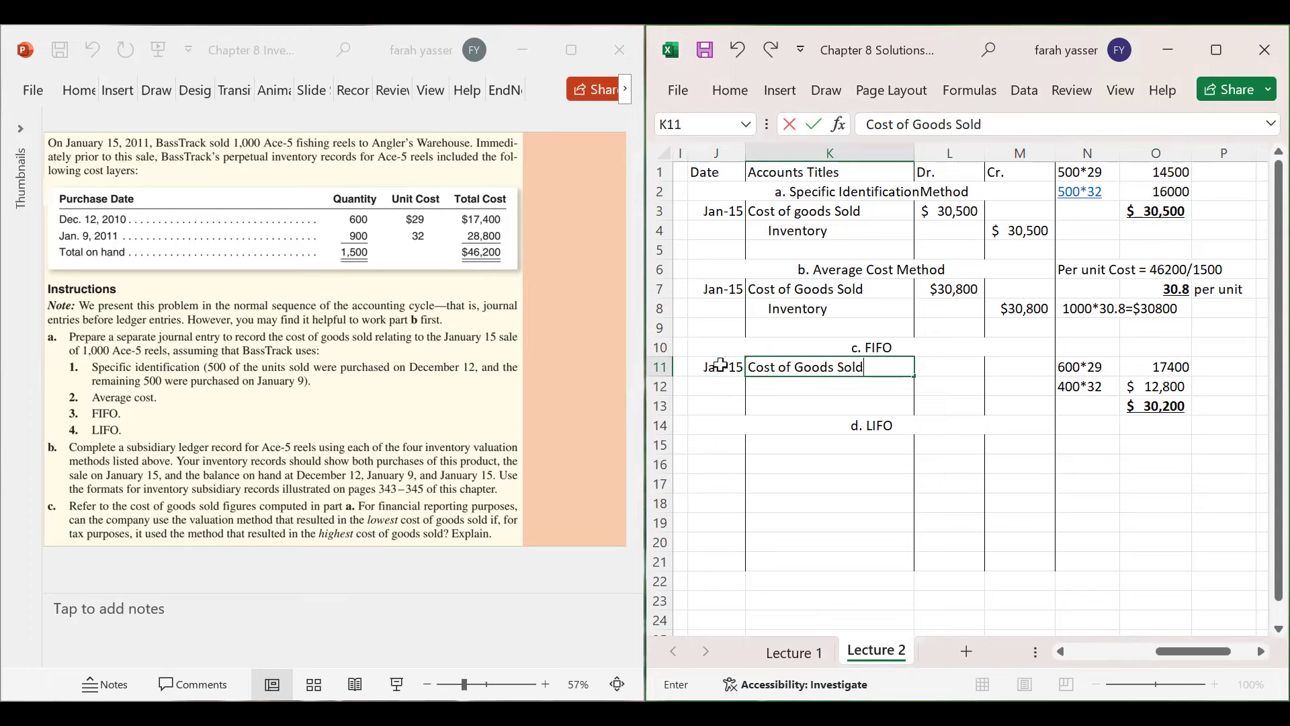
key(Return)
text(In)
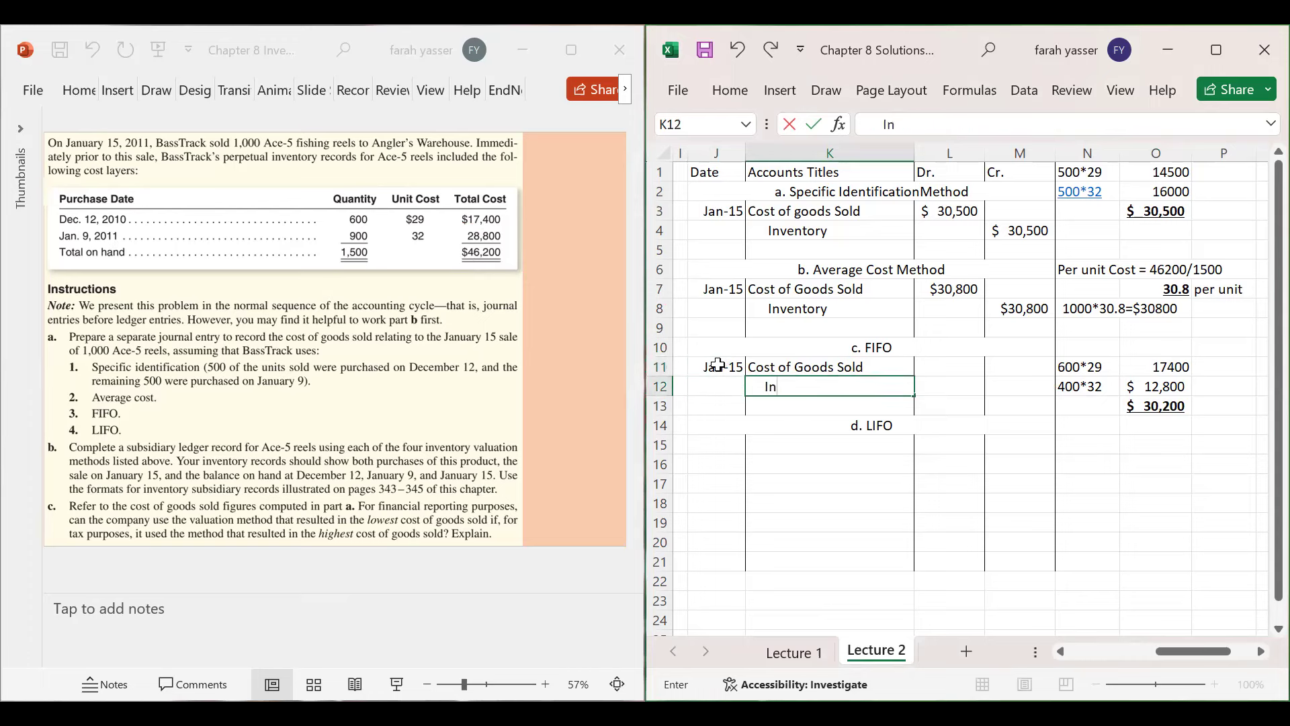
text(ventory)
key(Tab)
- Enter $30,200 as both the Cost of Goods Sold debit and the Inventory credit
key(Up)
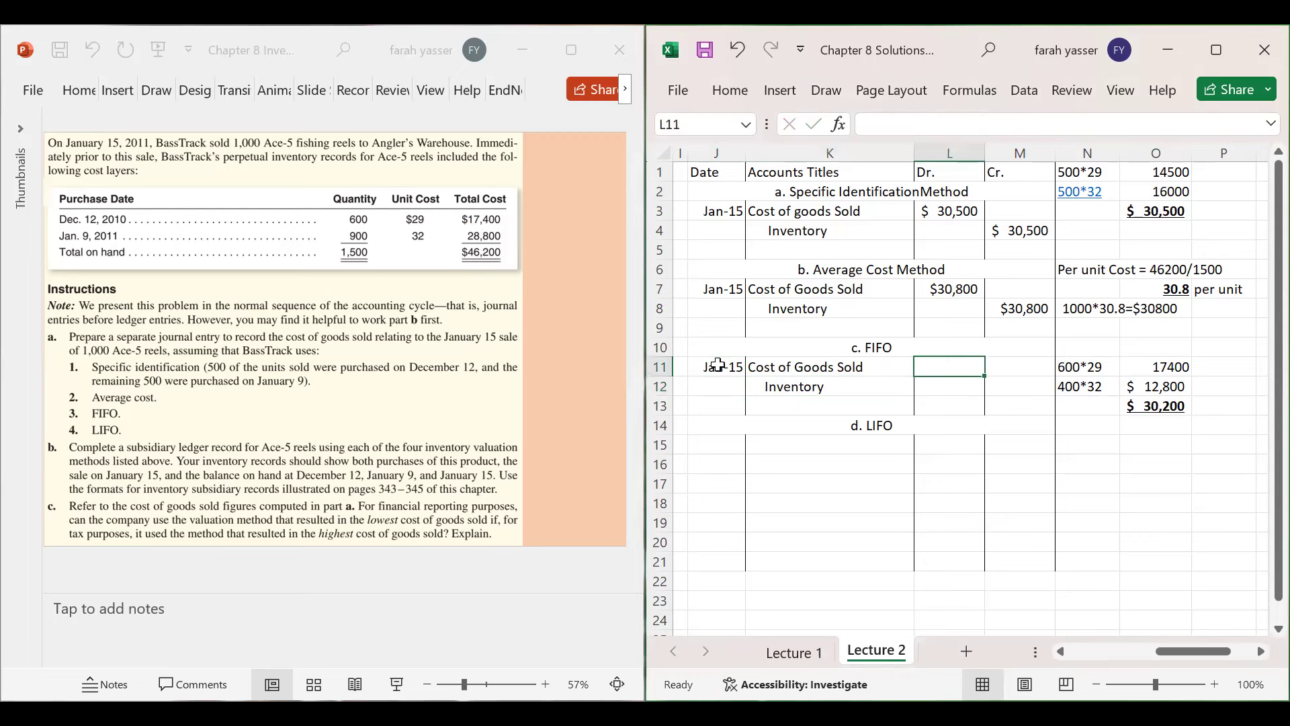
text($30200)
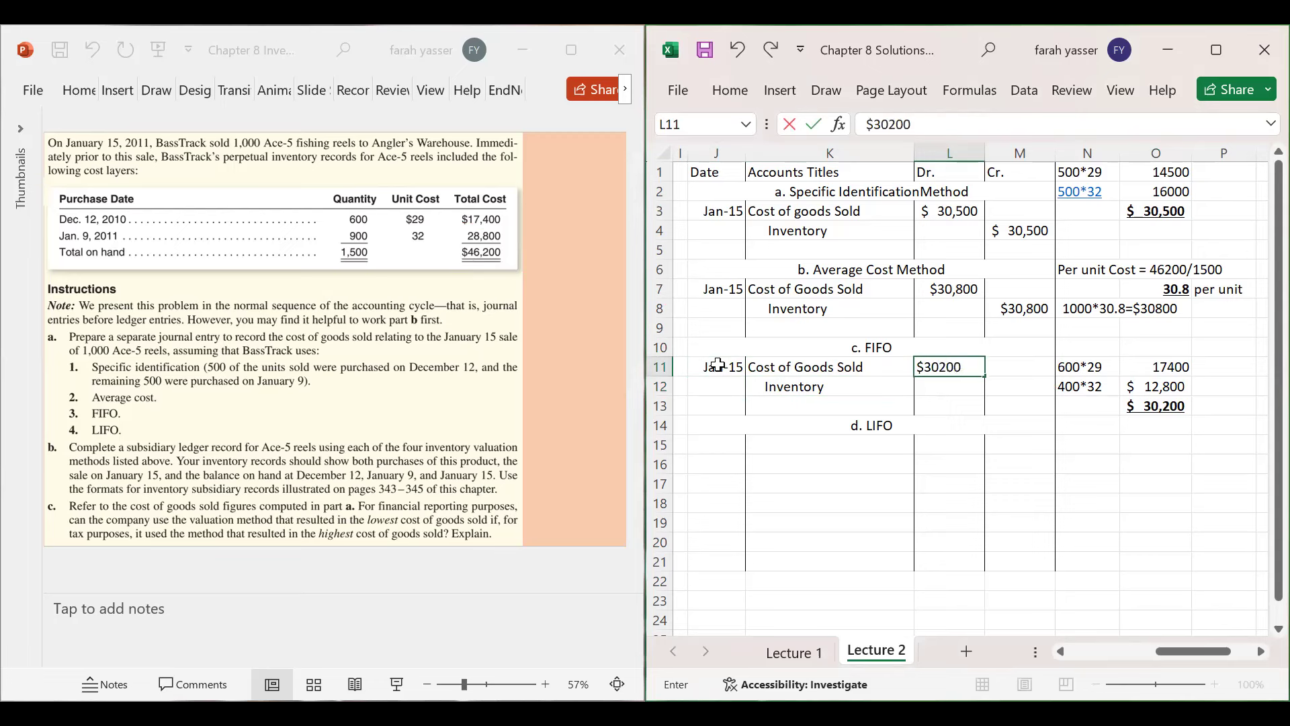
key(Return)
key(Right)
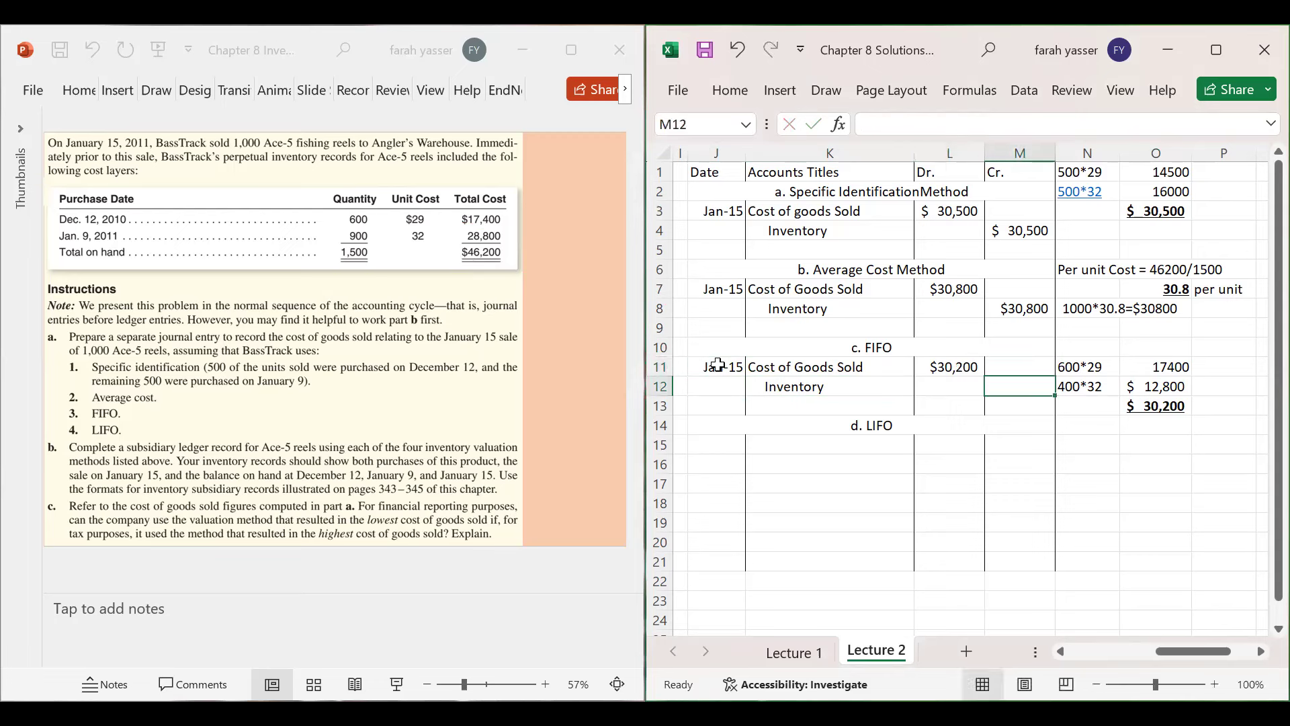
text($30,200)
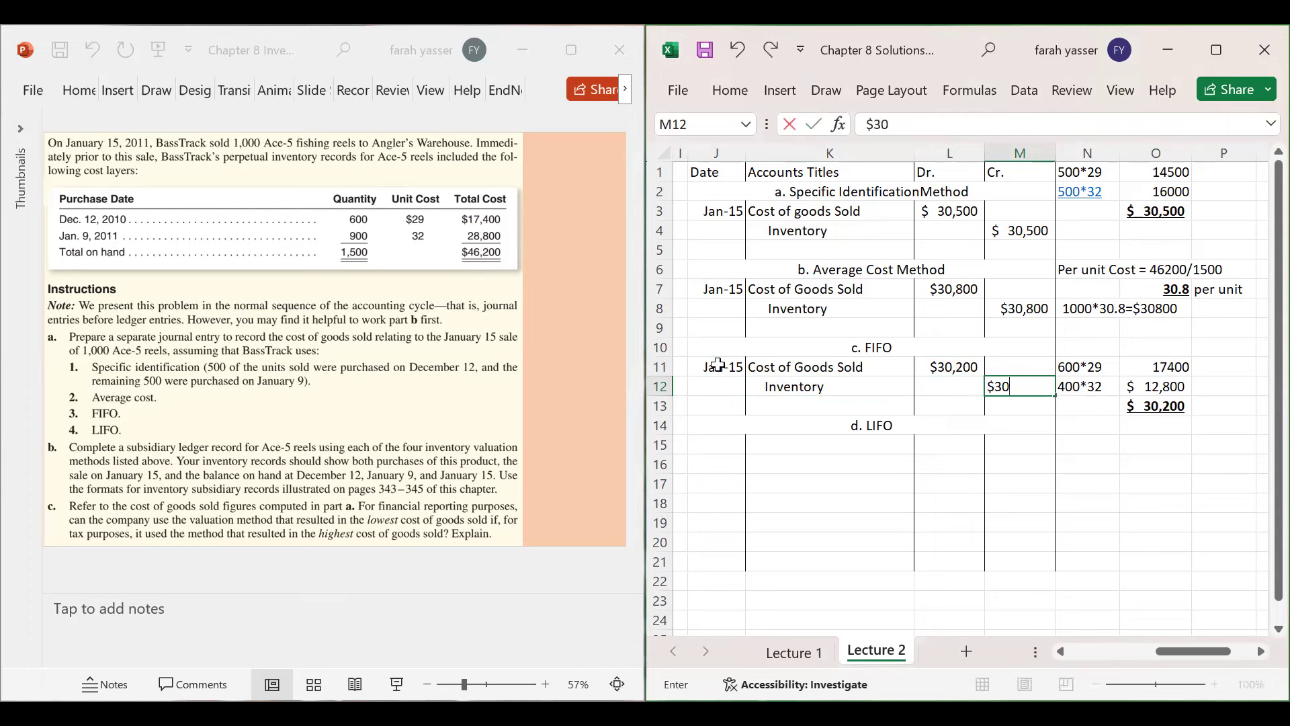
key(Return)
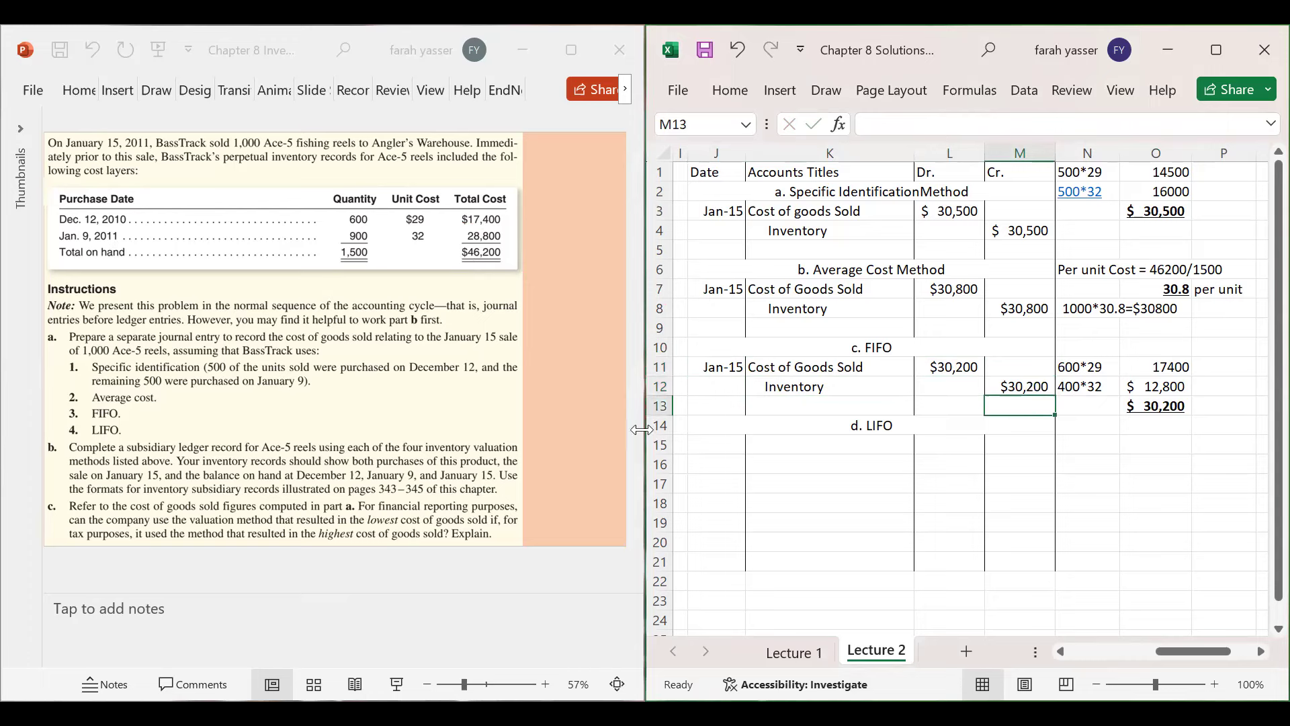
click(830, 445)
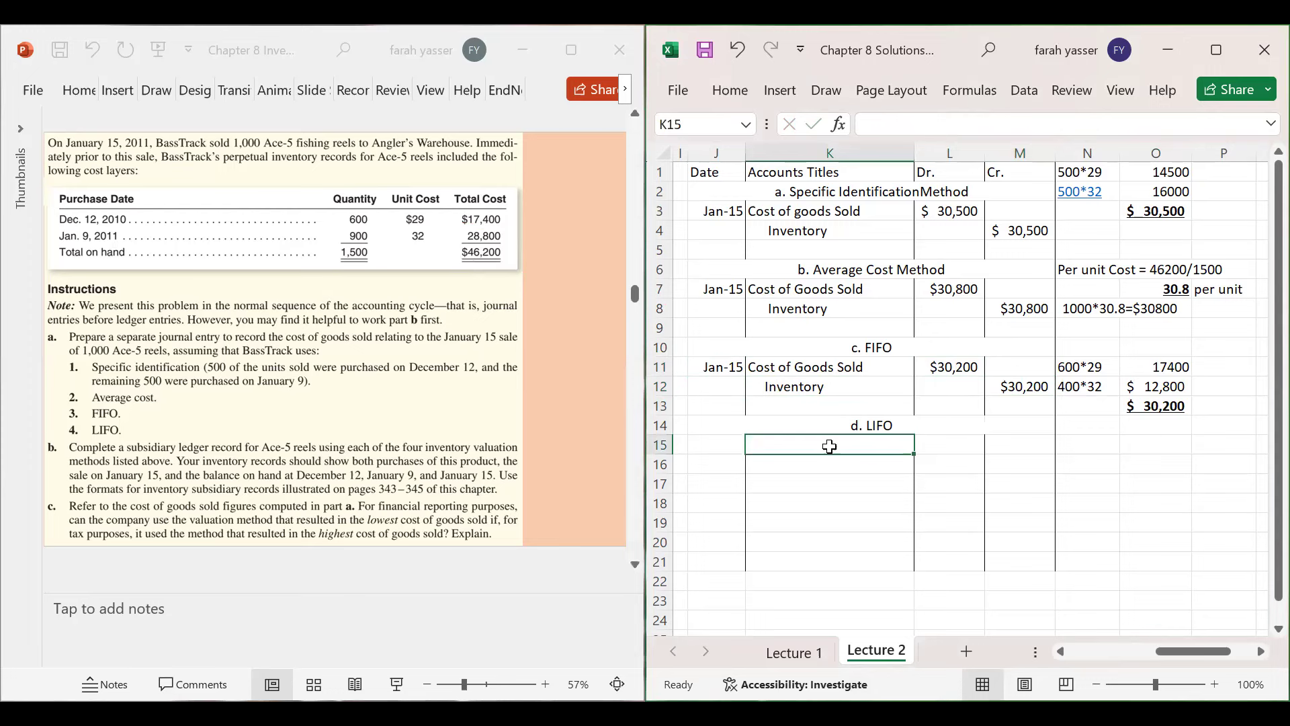
- Date the LIFO entry Jan 15 with Cost of Goods Sold and an indented Inventory line
click(732, 450)
double_click(732, 450)
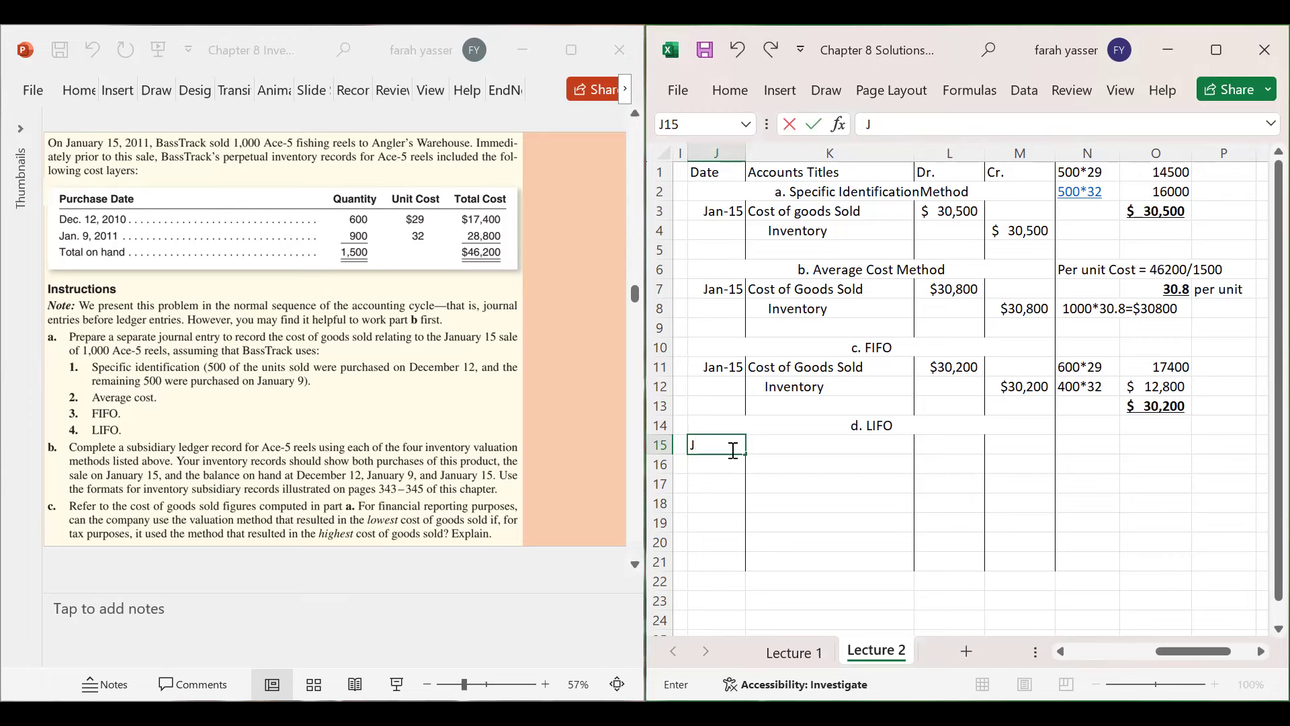
text(Jan 15)
key(Return)
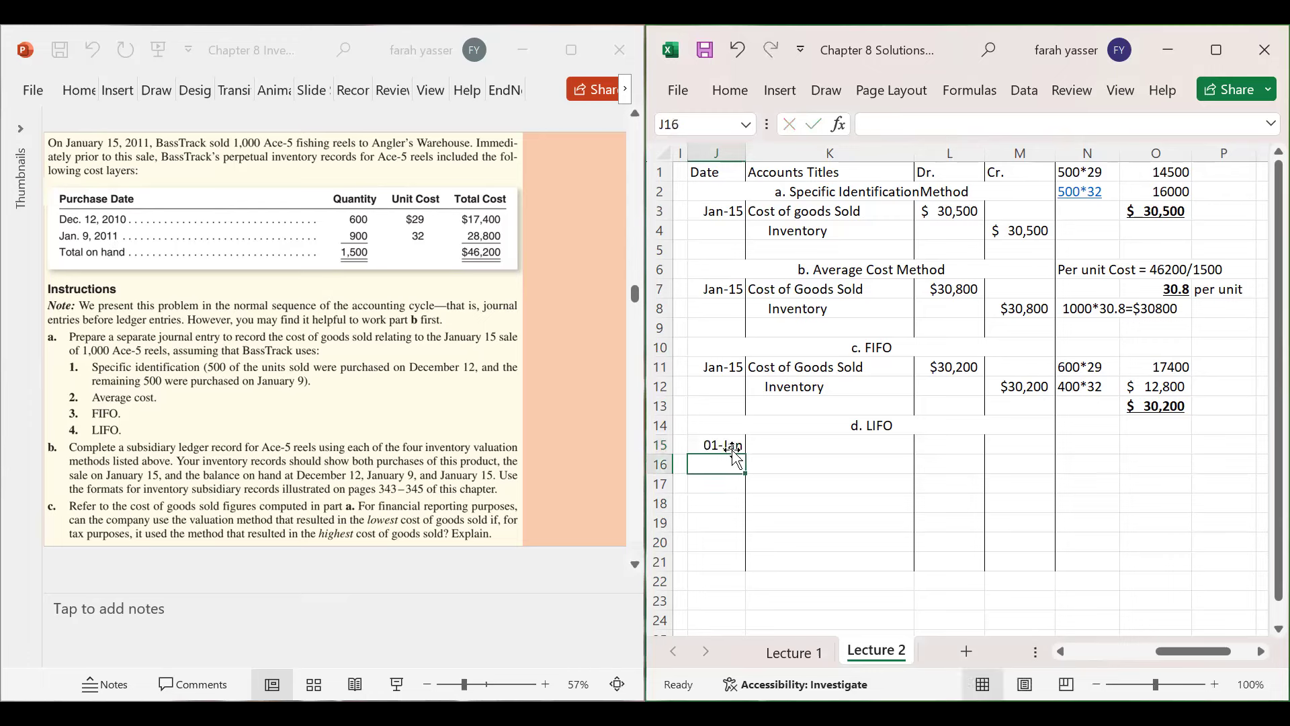
key(Up)
key(Right)
text(Co)
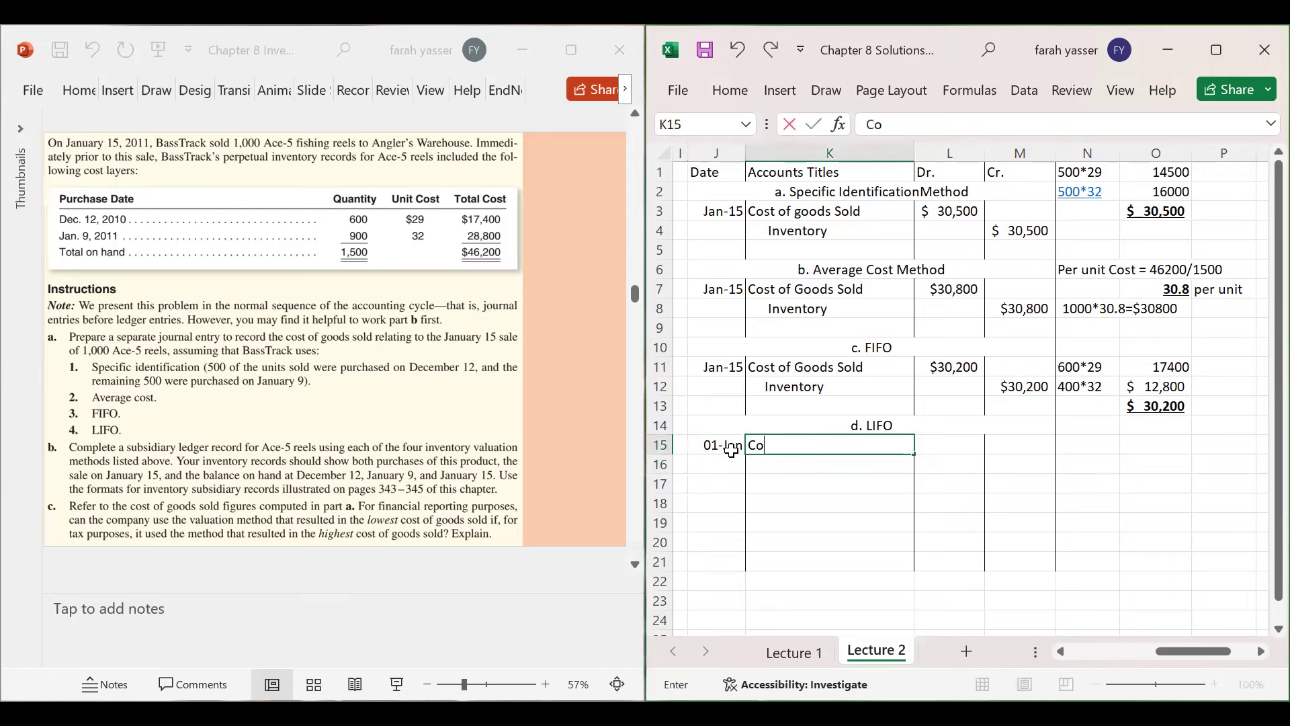
text(st of Goods Sold)
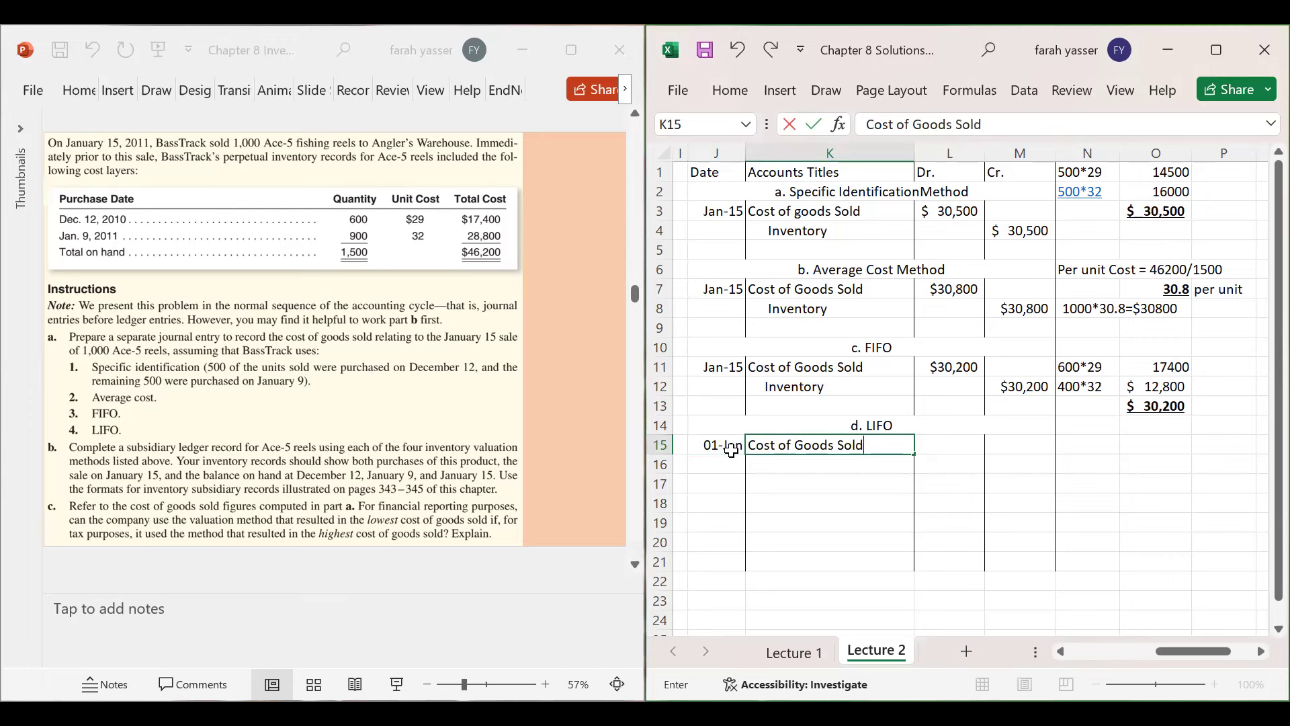
key(Return)
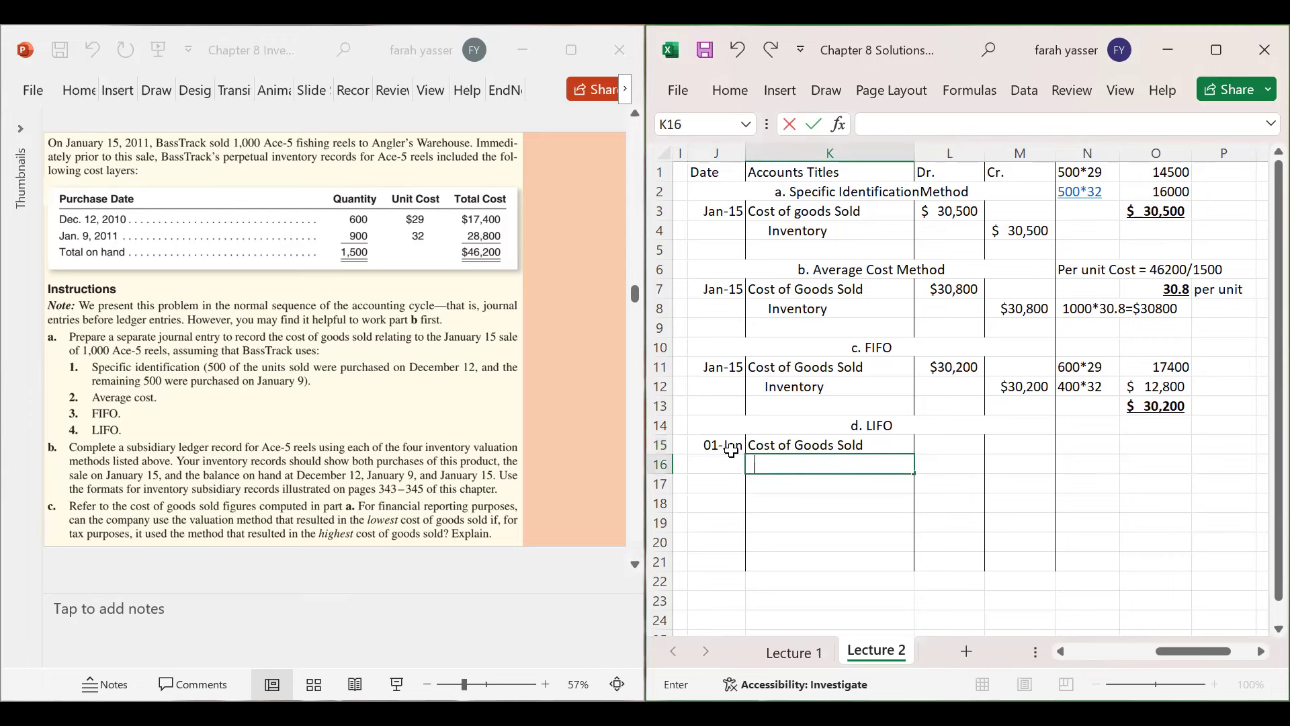
text(Inventory)
key(Tab)
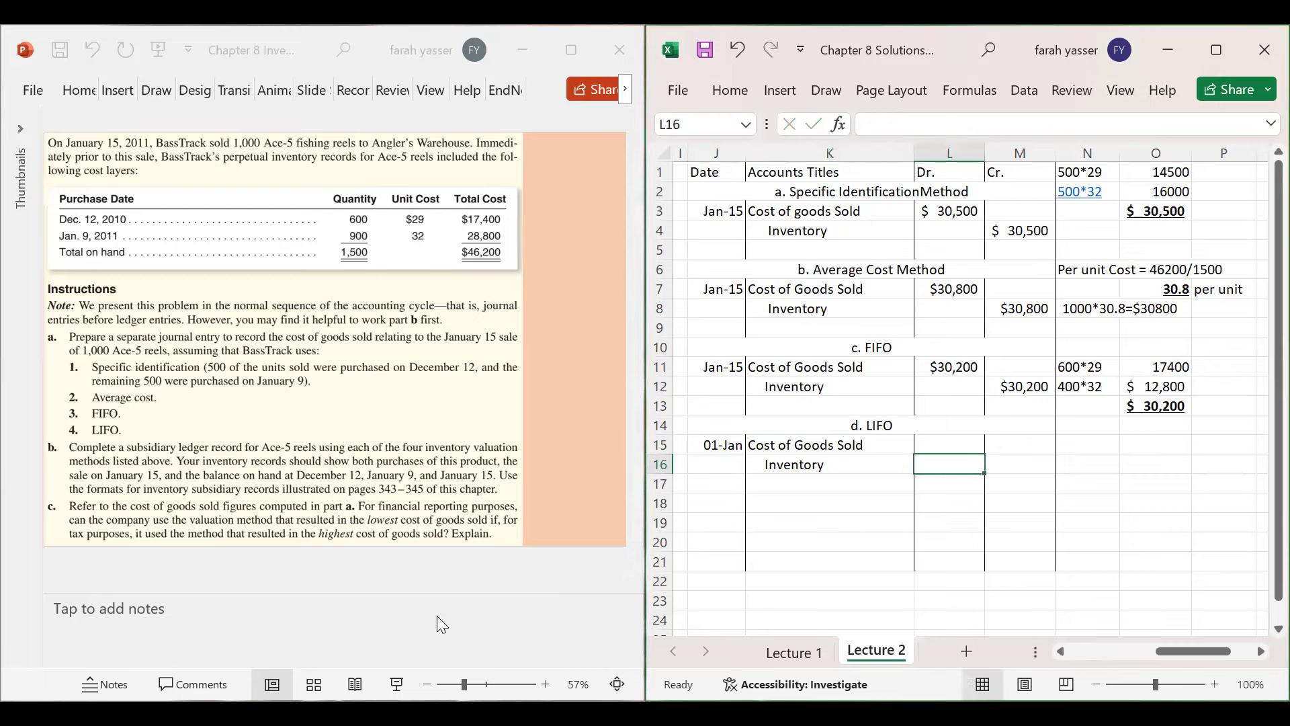
- Draw ink arrows from the slide's 900 and 600 quantities to cells N15 and O16
click(393, 204)
mouse_move(374, 236)
mouse_down()
mouse_move(603, 296)
mouse_move(864, 388)
mouse_move(1120, 443)
mouse_up()
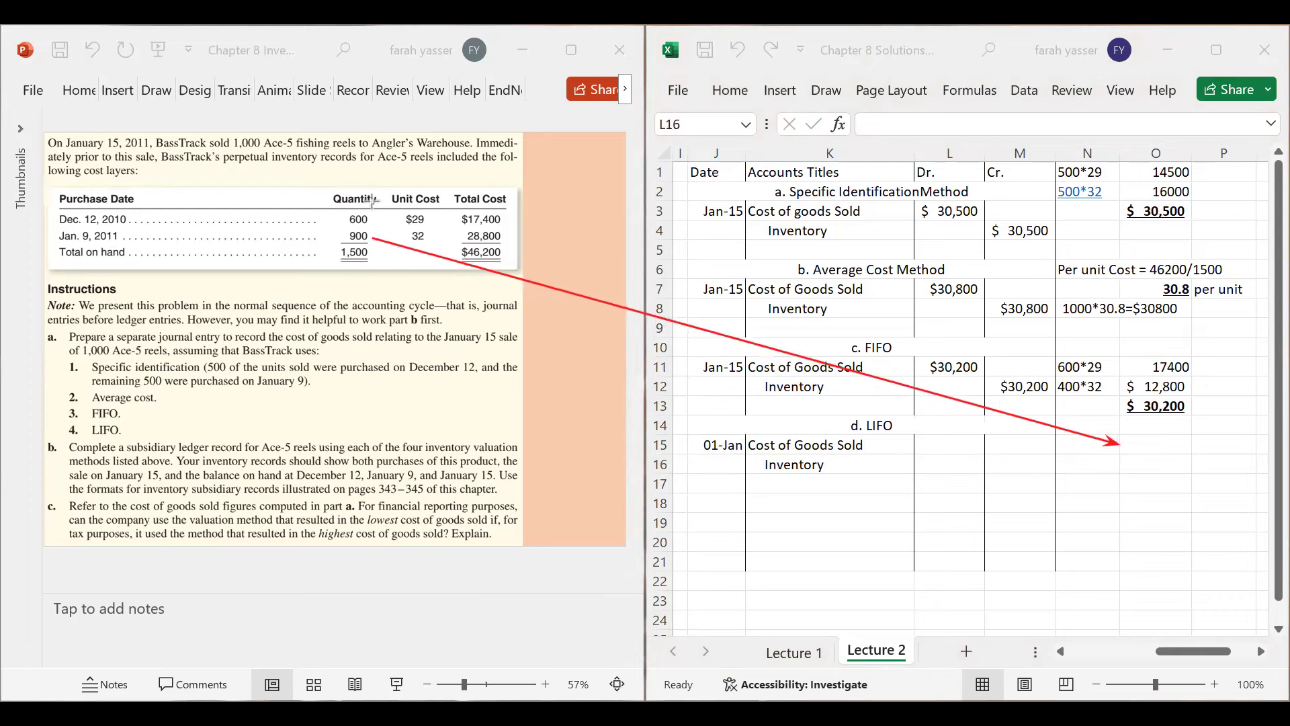
mouse_move(372, 218)
mouse_down()
mouse_move(1018, 417)
mouse_move(1121, 469)
mouse_up()
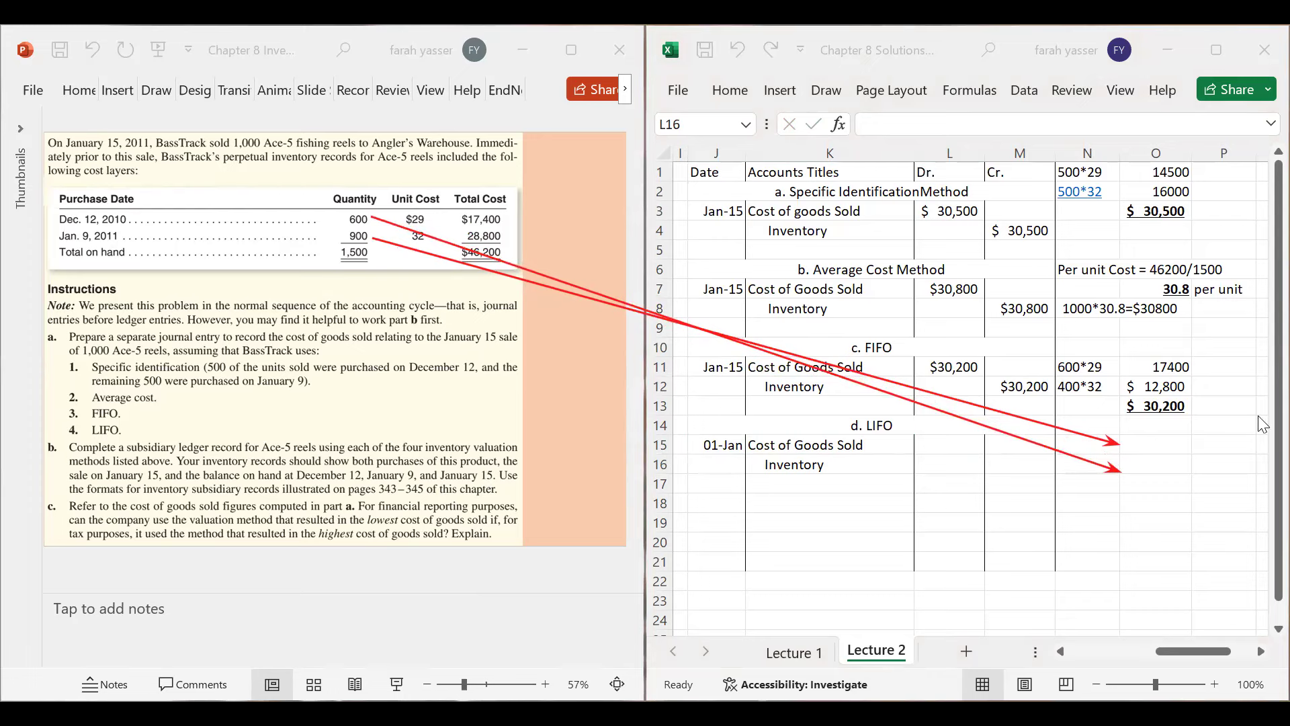
click(1089, 432)
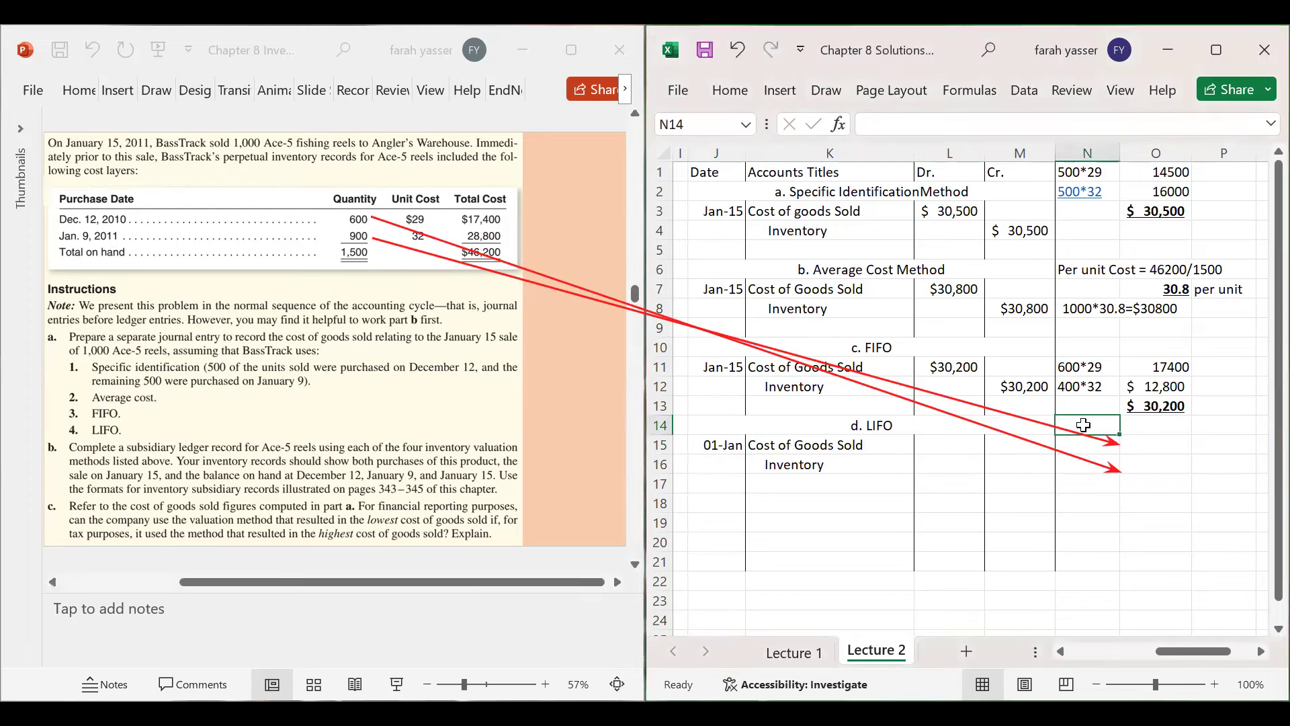
- Write the LIFO cost notes 900*32 and 100*29 in N15 and N16
click(1085, 442)
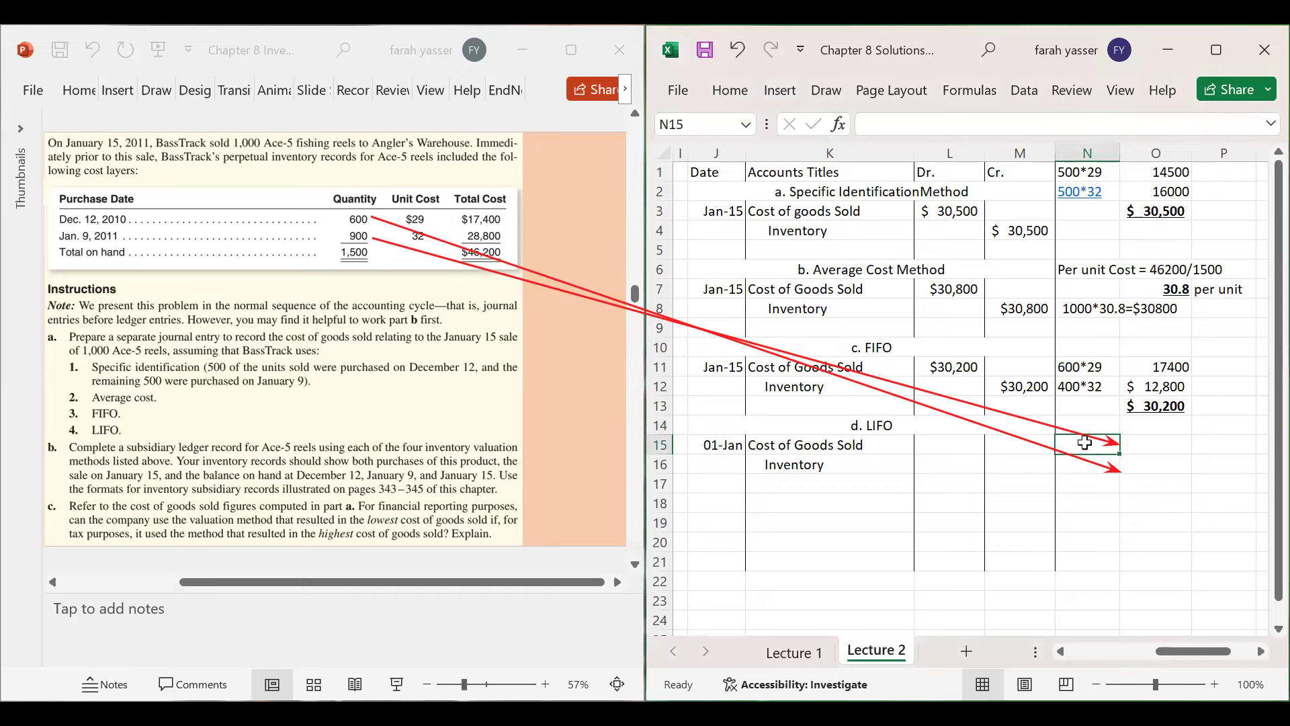
text(900)
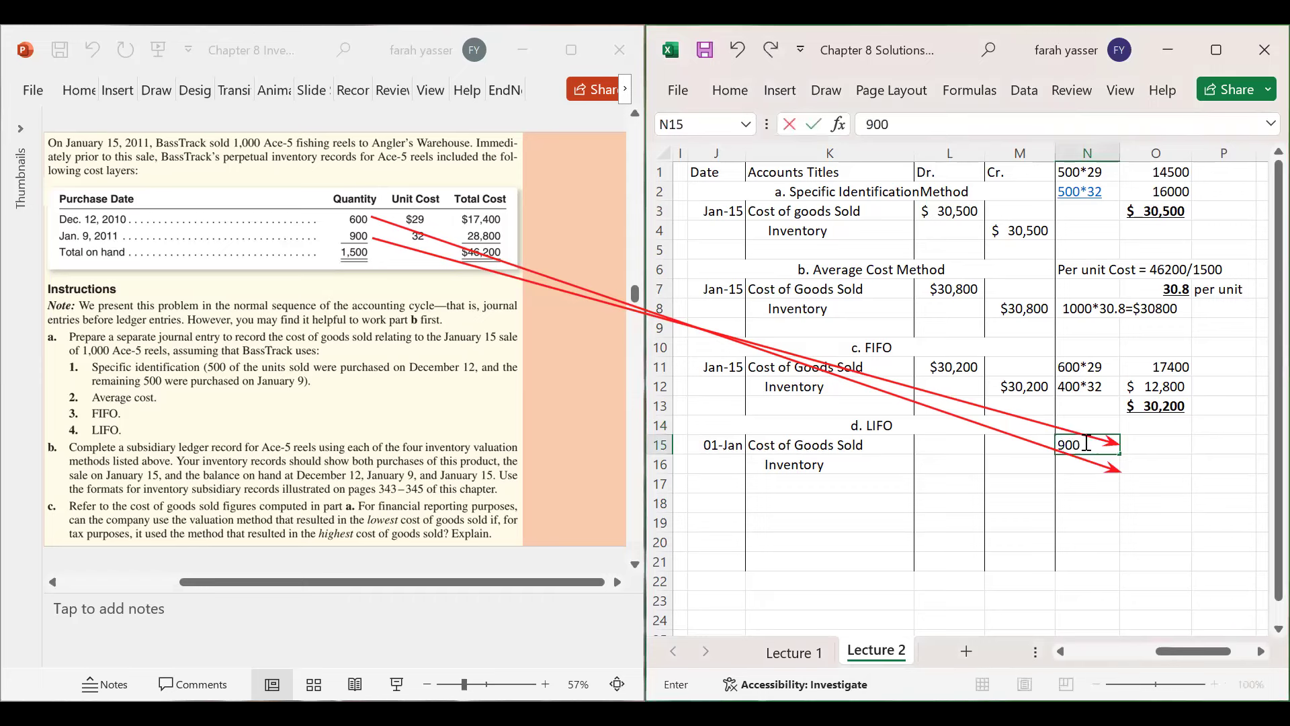
text(*32)
key(Return)
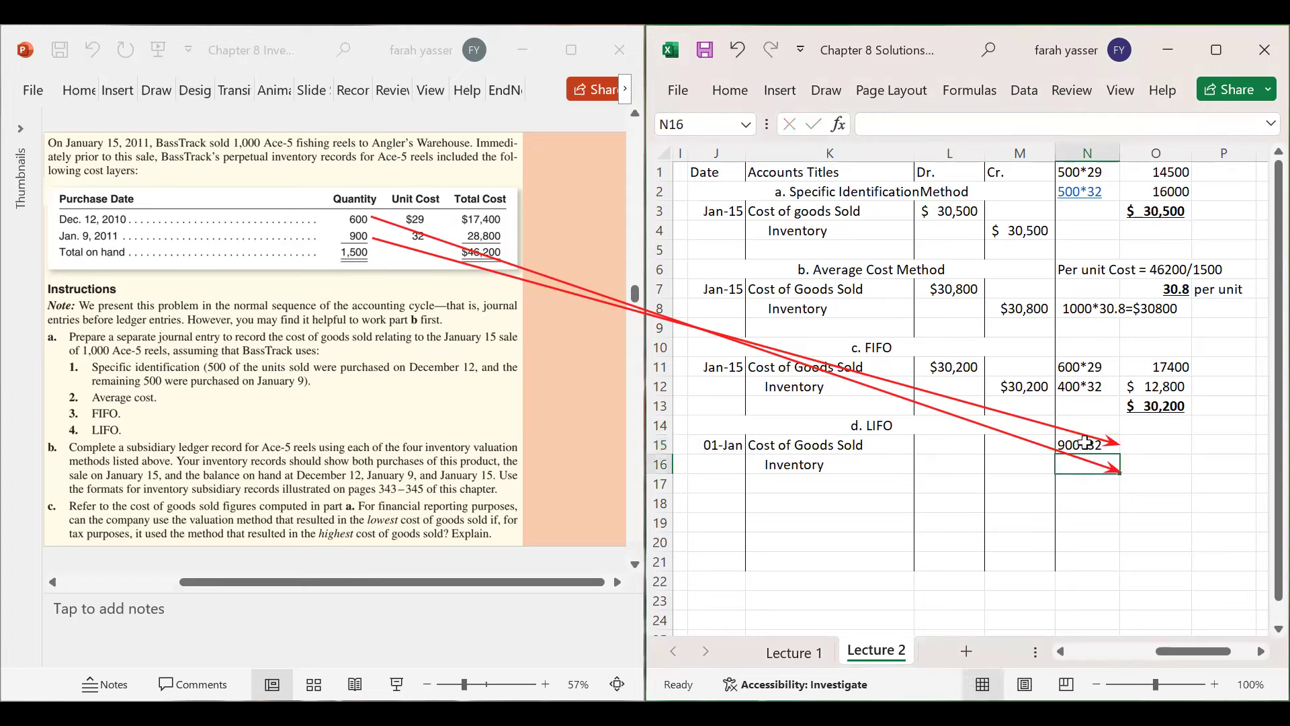
text(100)
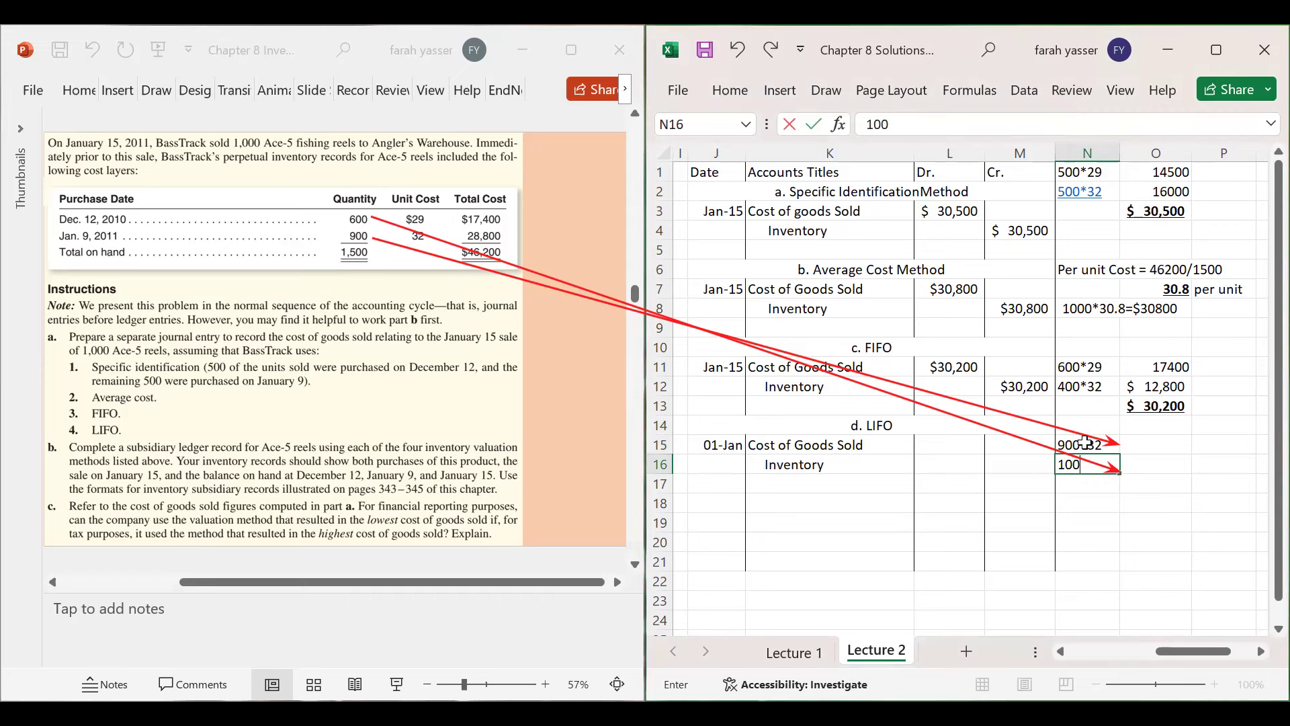
text(*29)
key(Tab)
- Enter cost formulas =900*32 (28,800) in O15 and =100*20 in O16
key(Up)
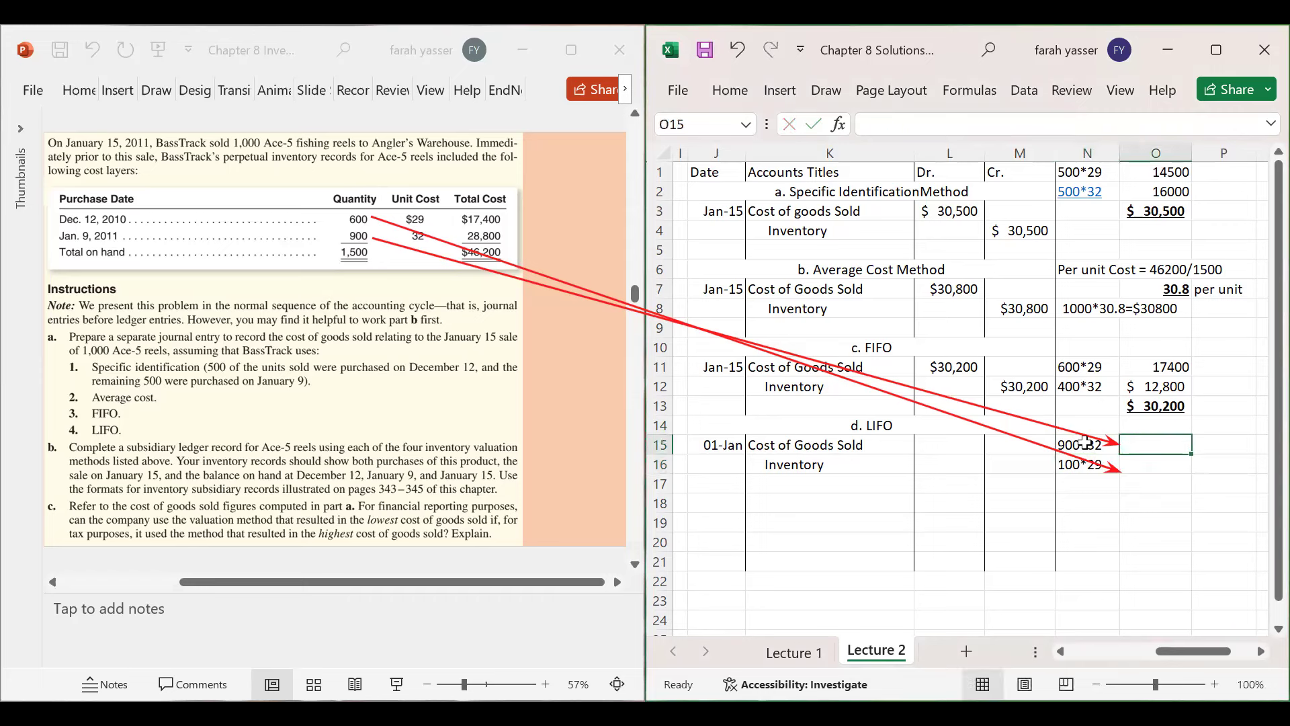
text(=)
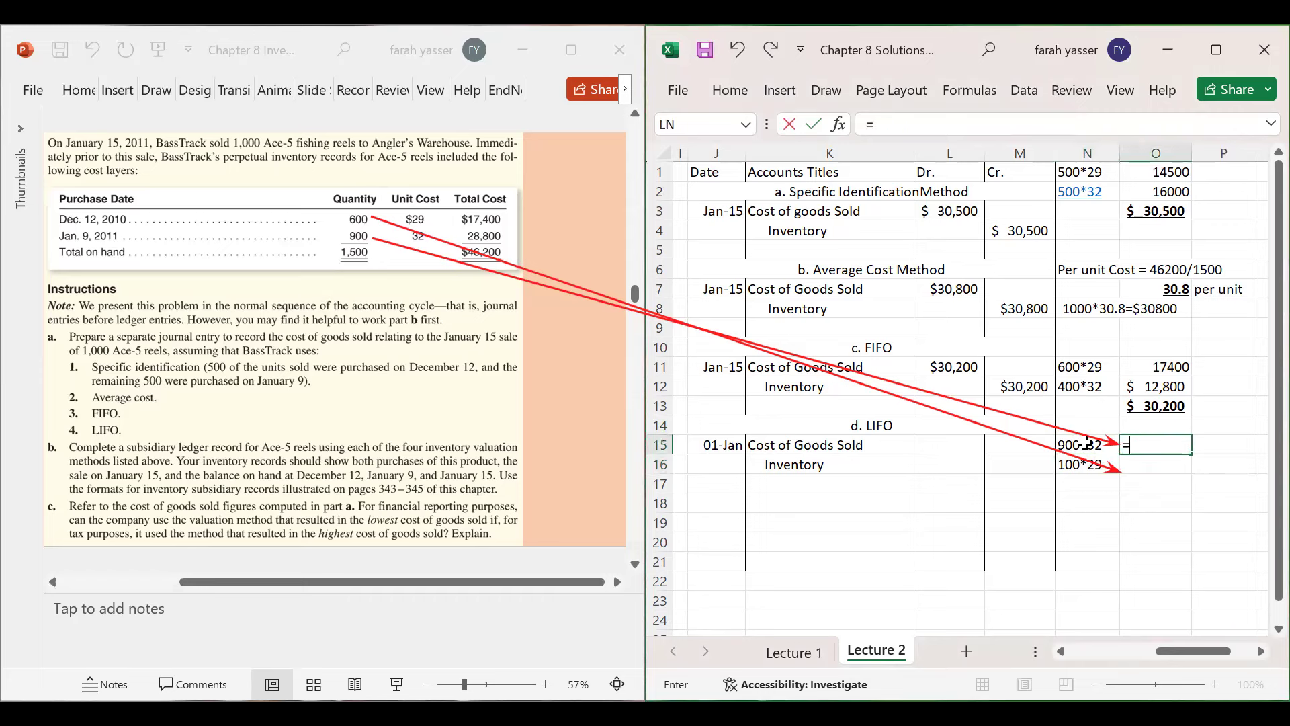
text(900*32)
key(Return)
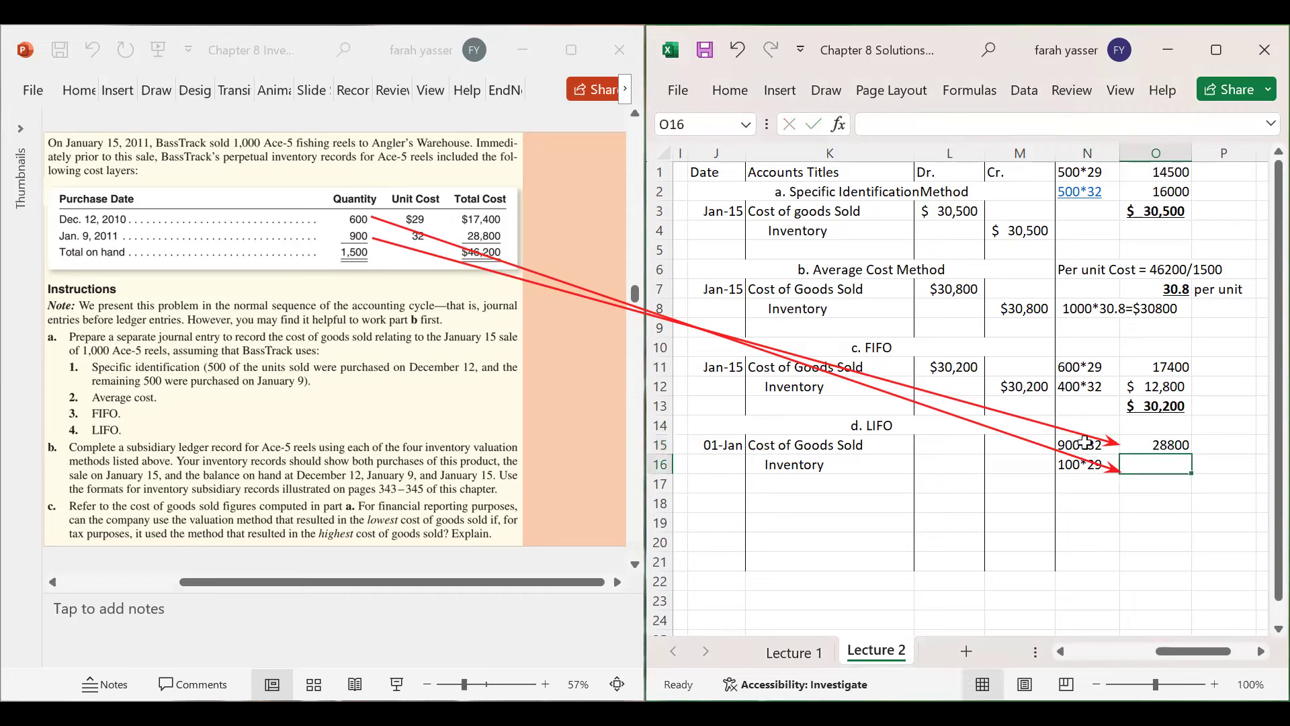
text(100)
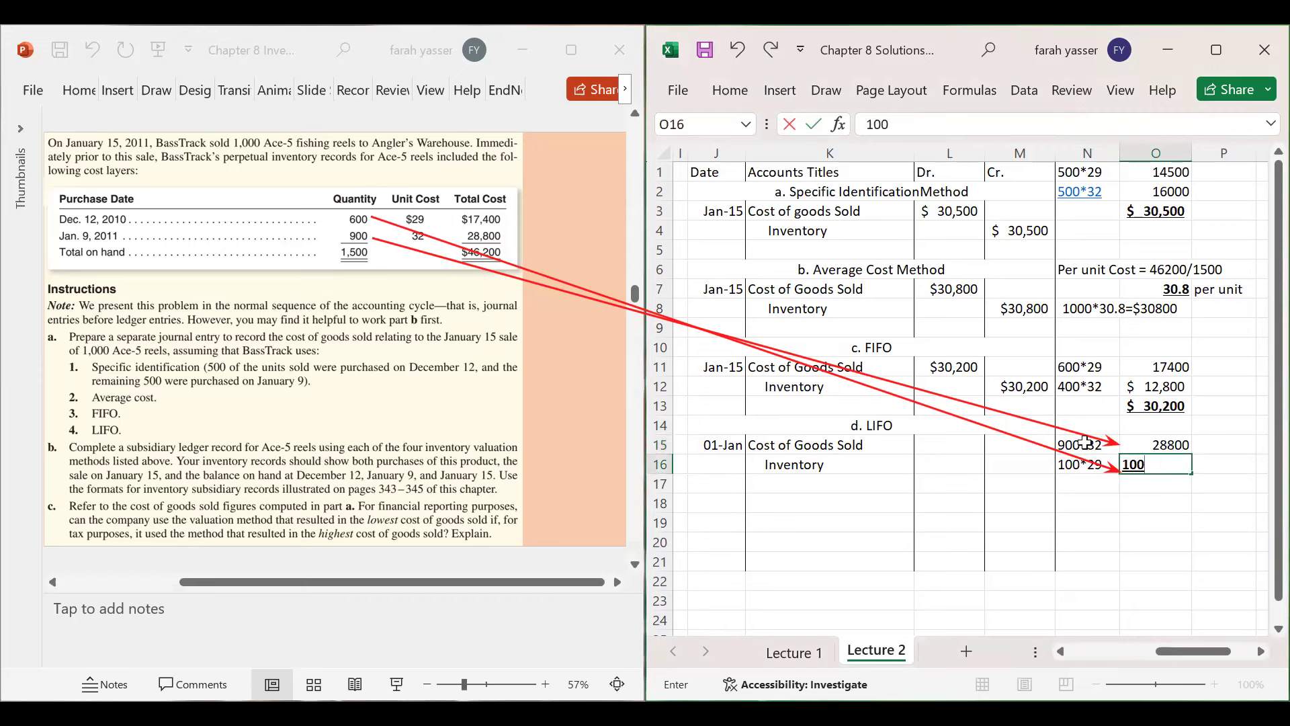
text(*20)
key(Return)
click(1145, 463)
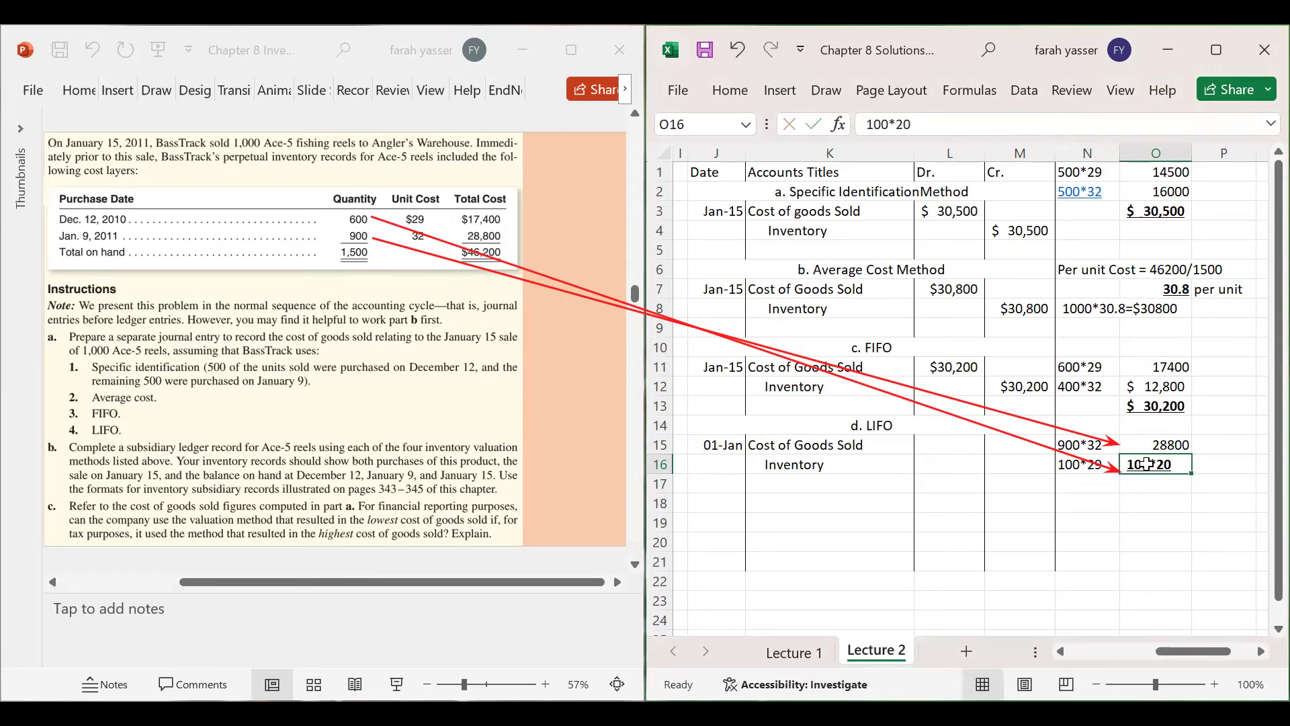
click(868, 123)
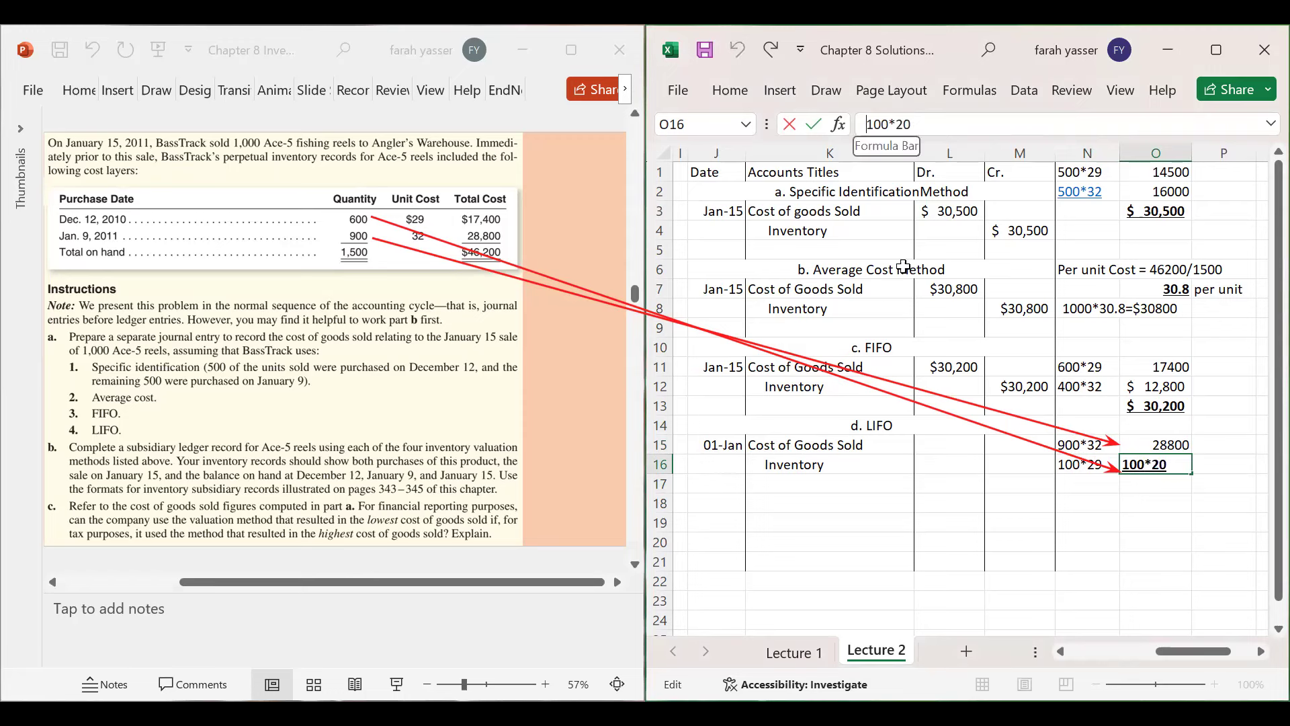
text(=)
key(Return)
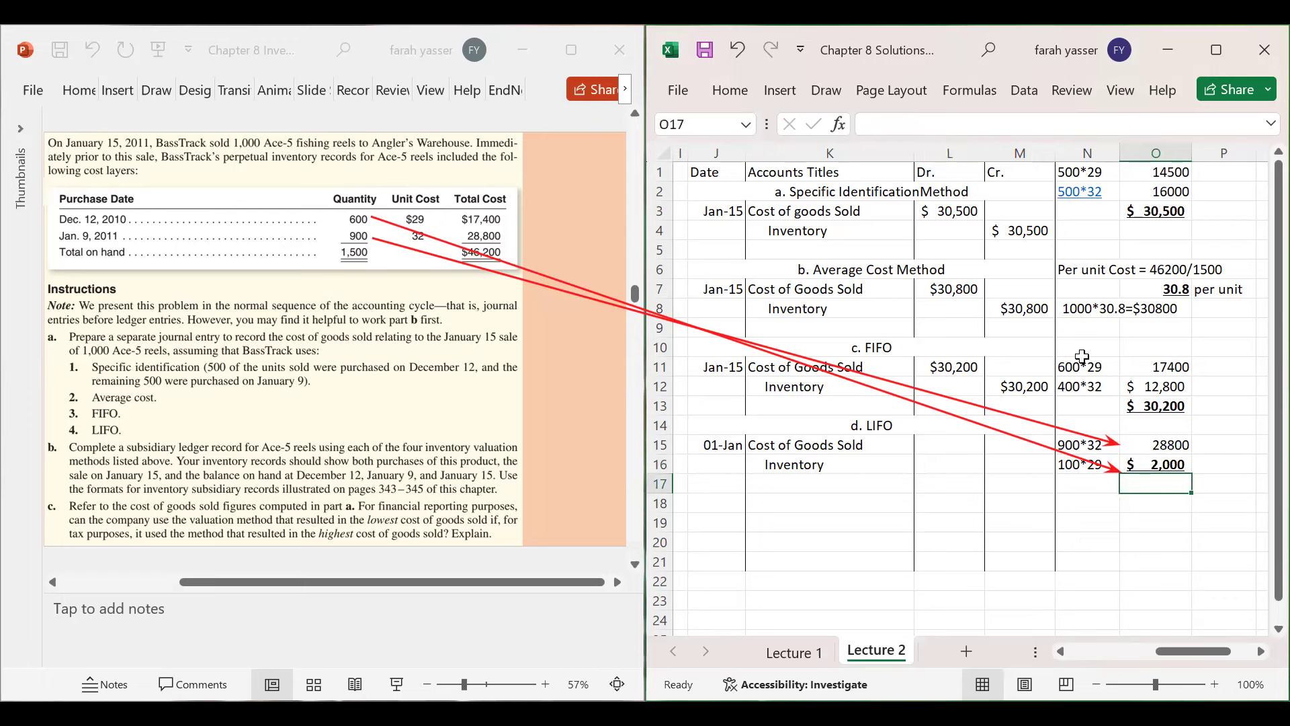
- Total the LIFO costs in O17 with =28800+2000
drag(1136, 444, 1140, 464)
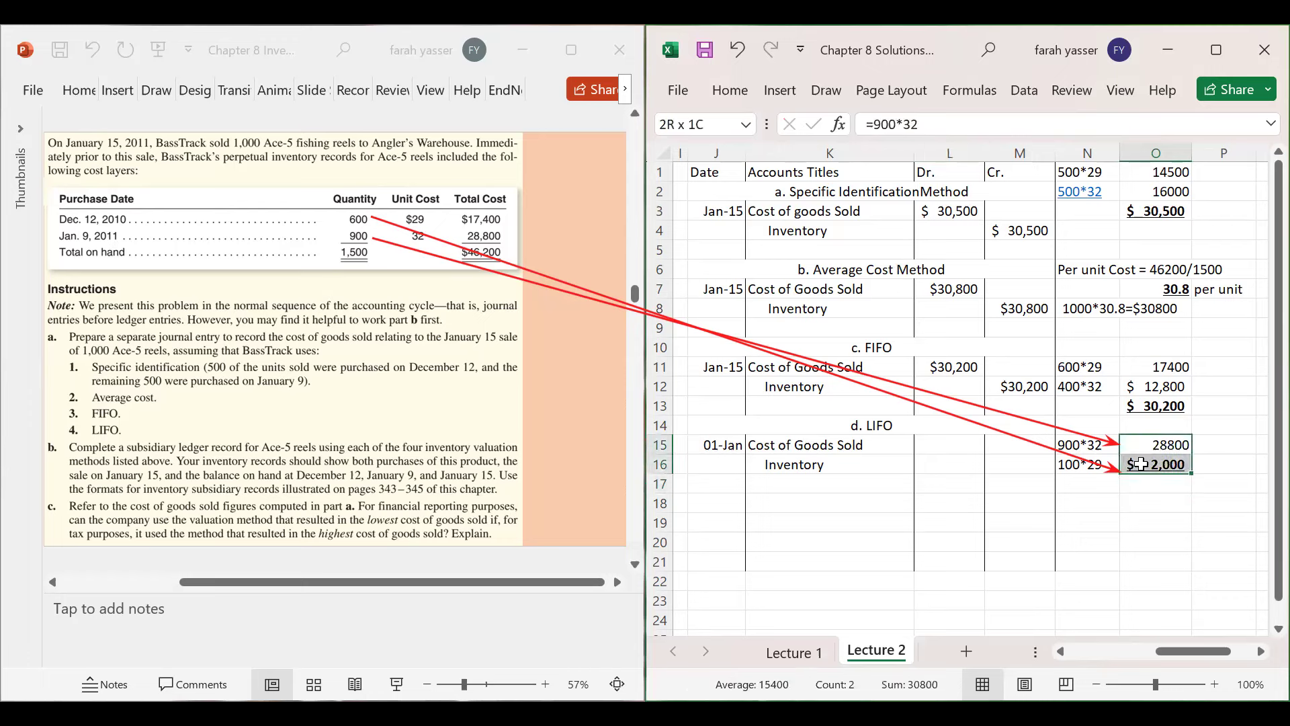
click(1151, 486)
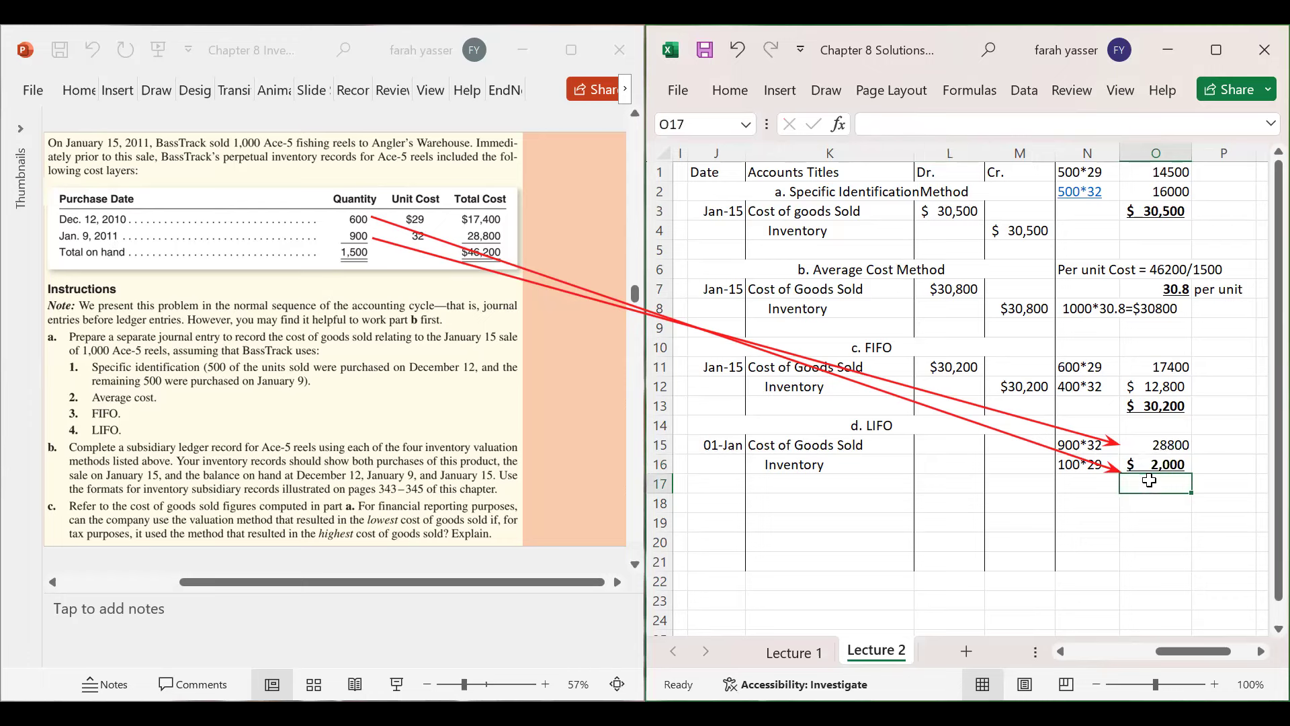
click(1150, 461)
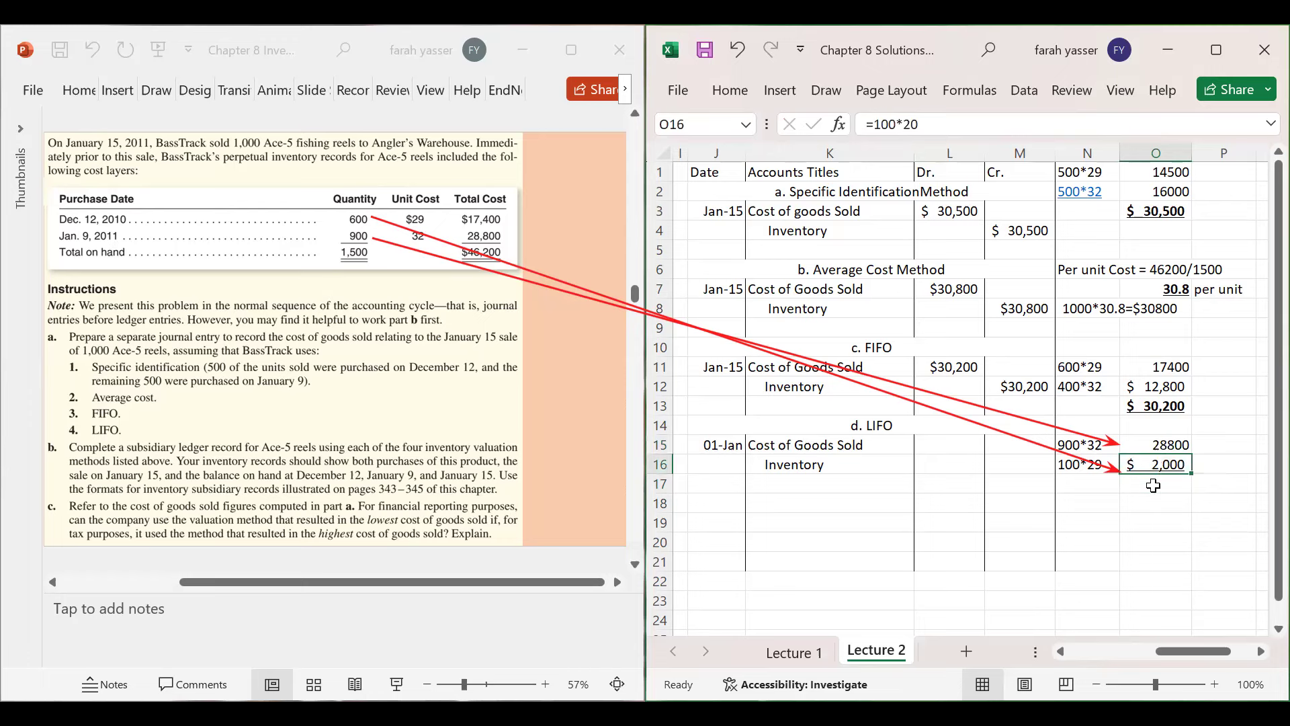
click(1153, 484)
text(=)
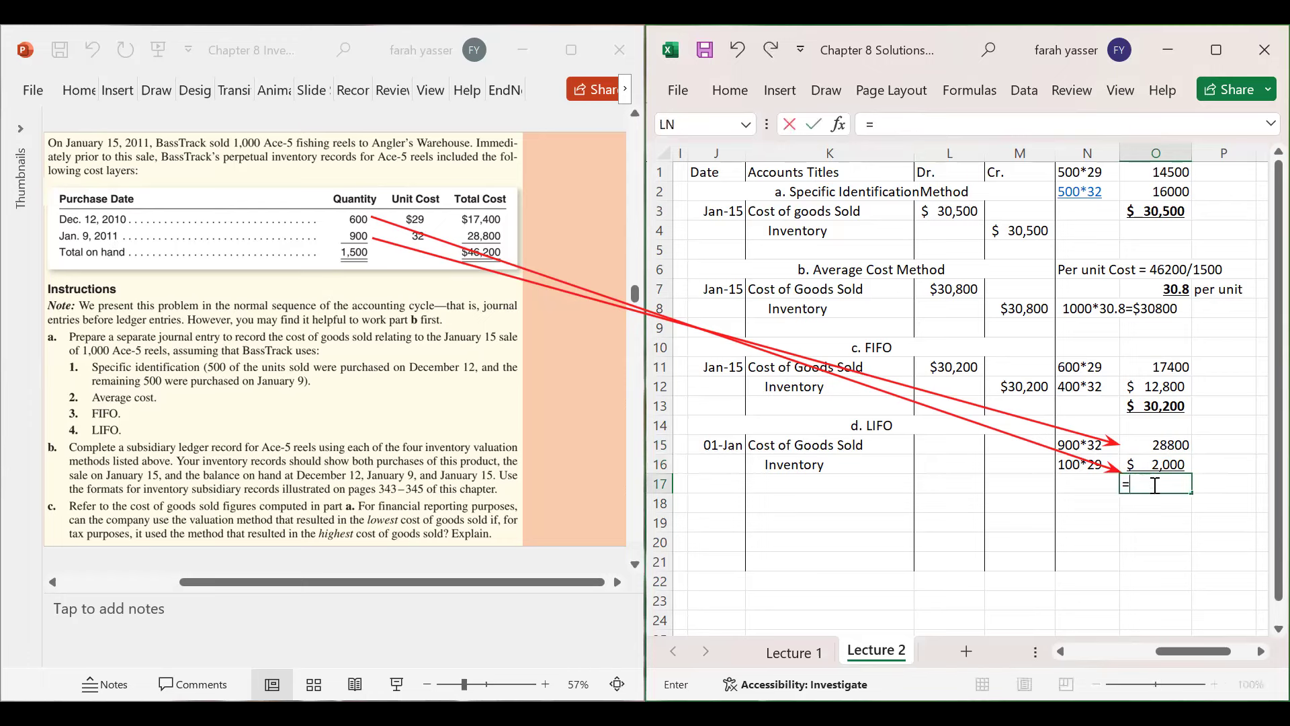
text(28800+2000)
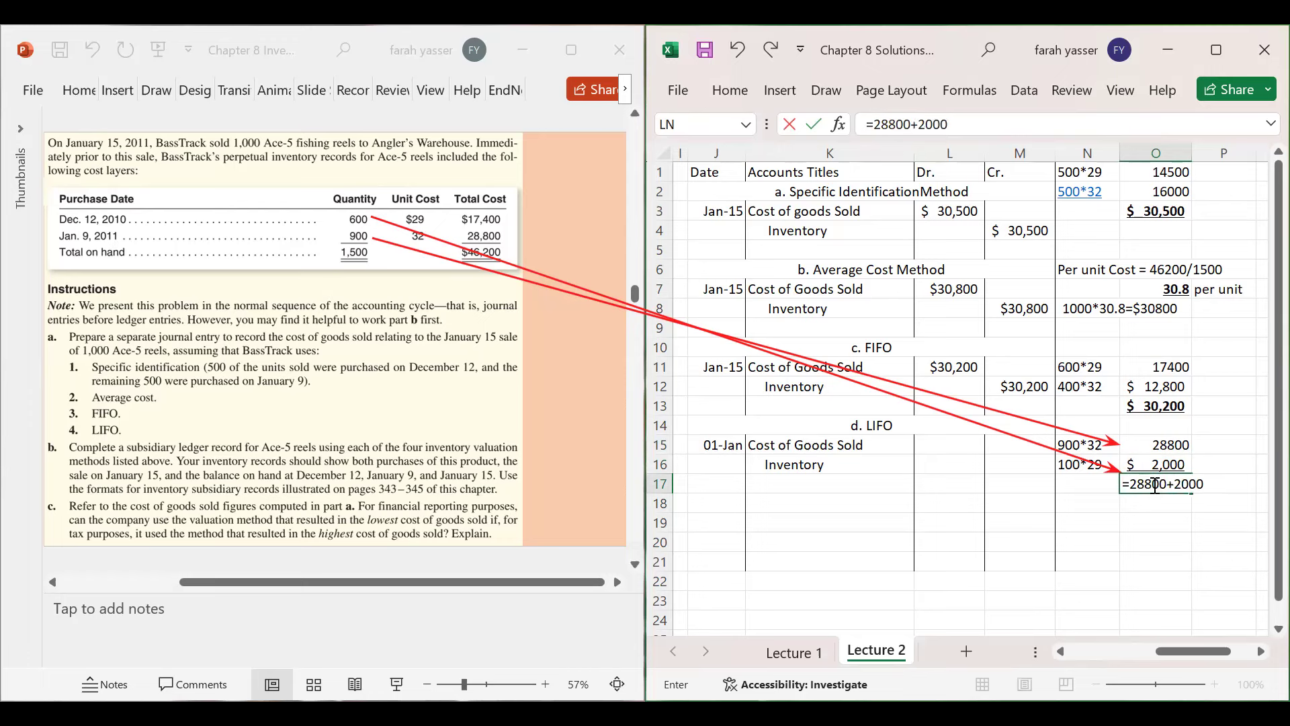
key(Return)
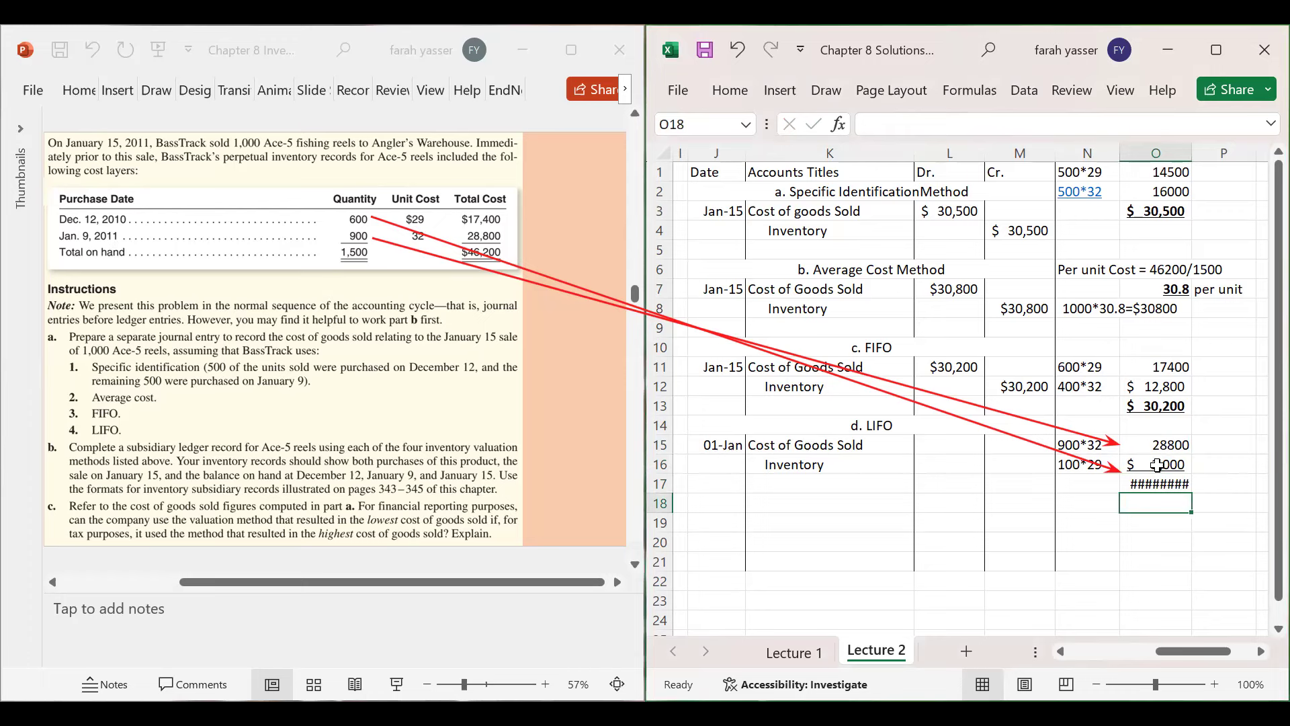
- Correct O16 to =100*29 and O17 to =28800+2900, then widen column O
double_click(1157, 464)
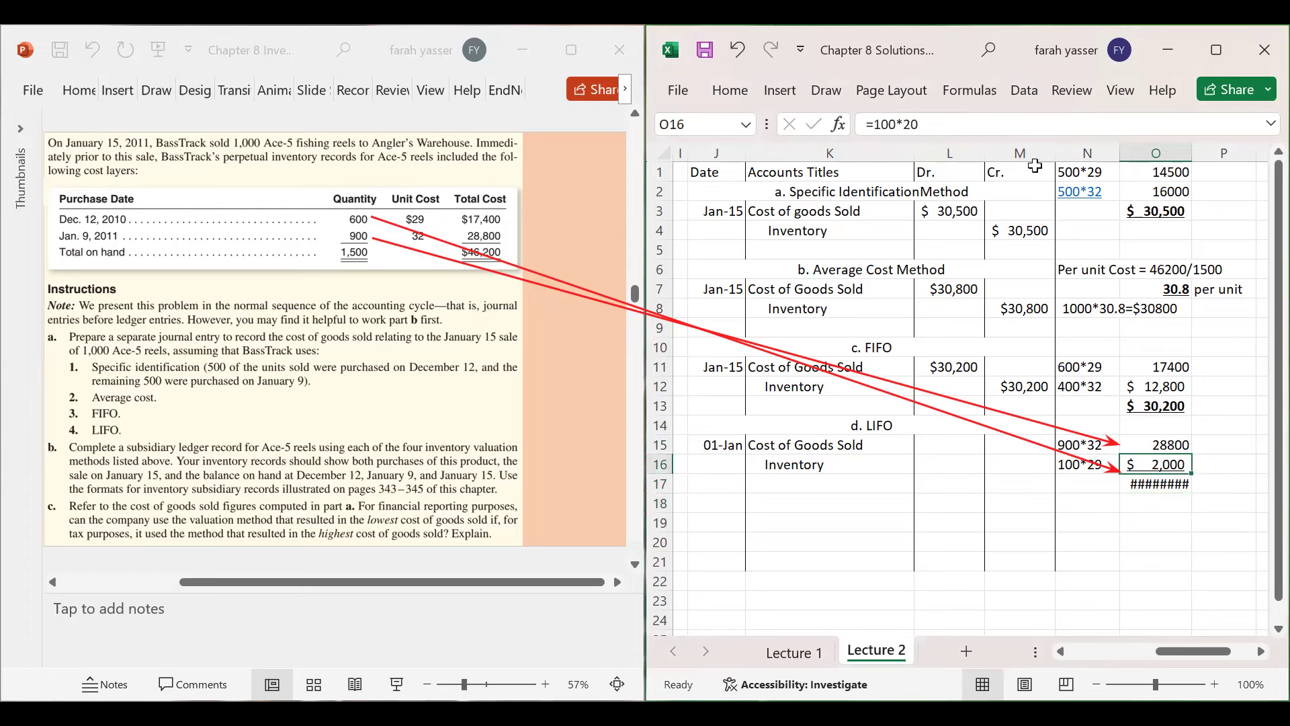
key(BackSpace)
text(9)
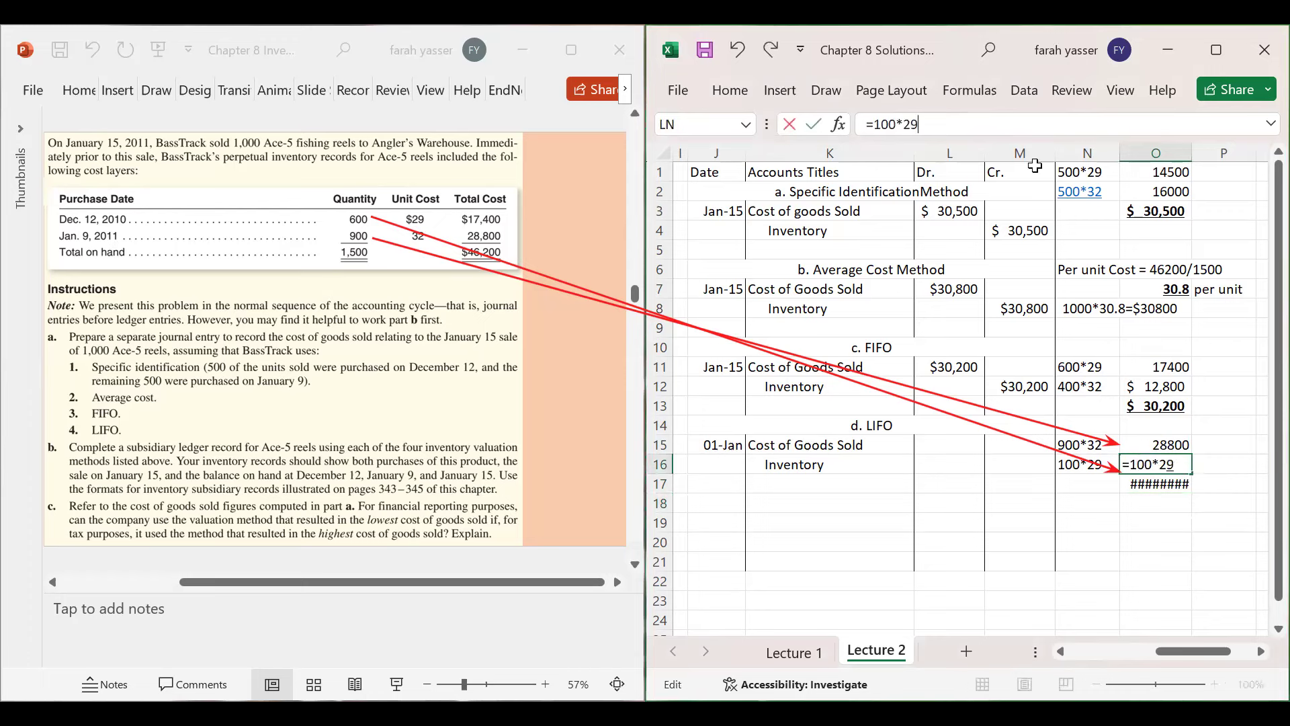
key(Return)
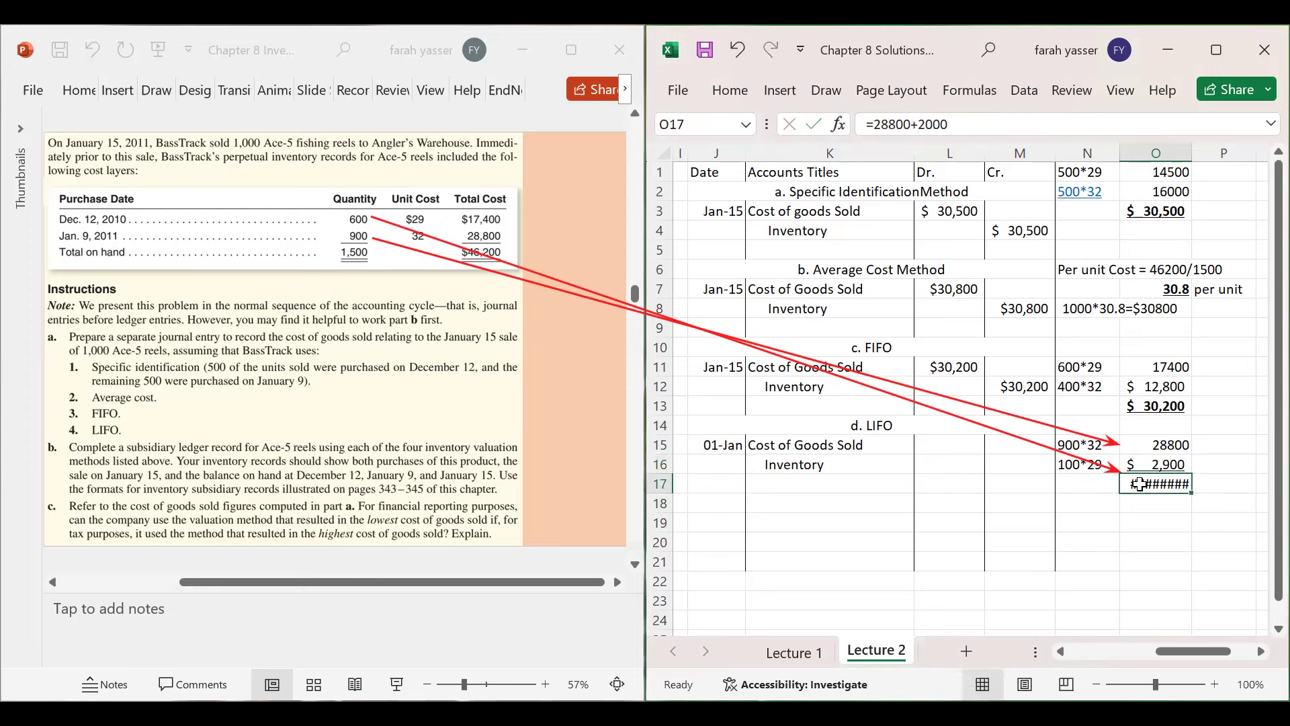
key(F2)
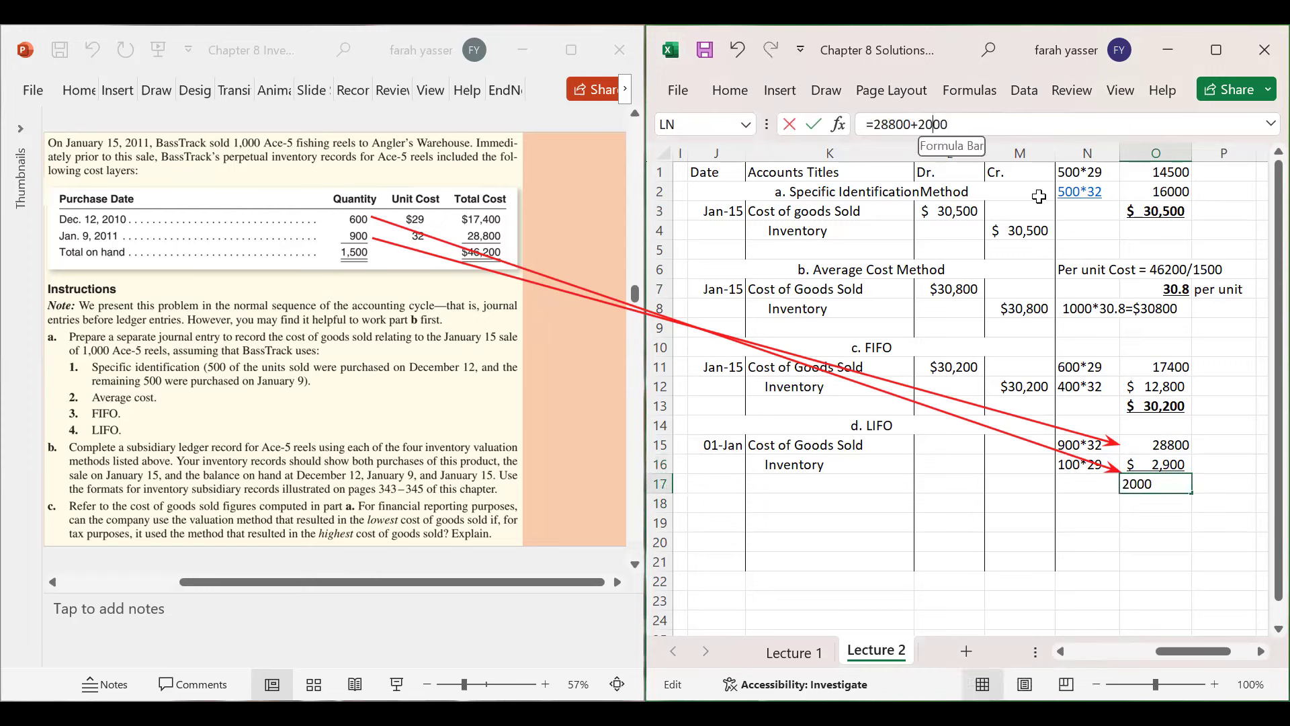
key(BackSpace)
key(BackSpace)
key(BackSpace)
text(900)
key(Return)
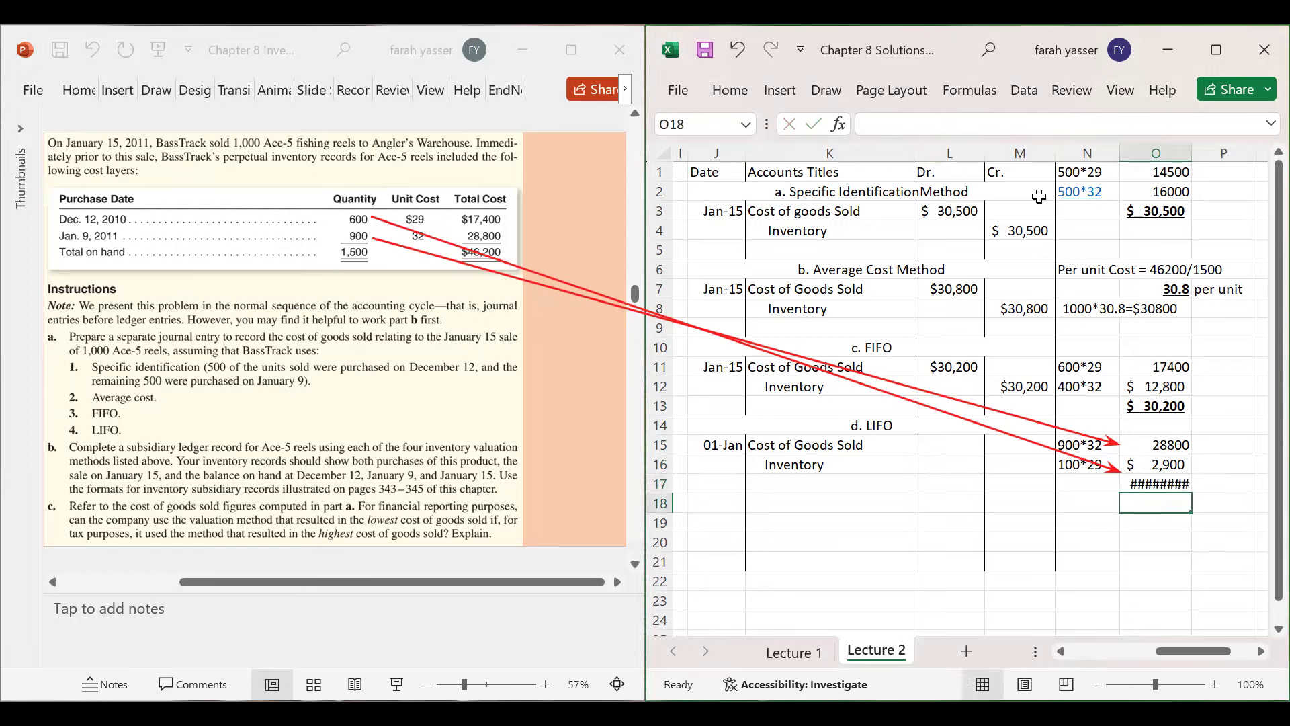
click(1144, 485)
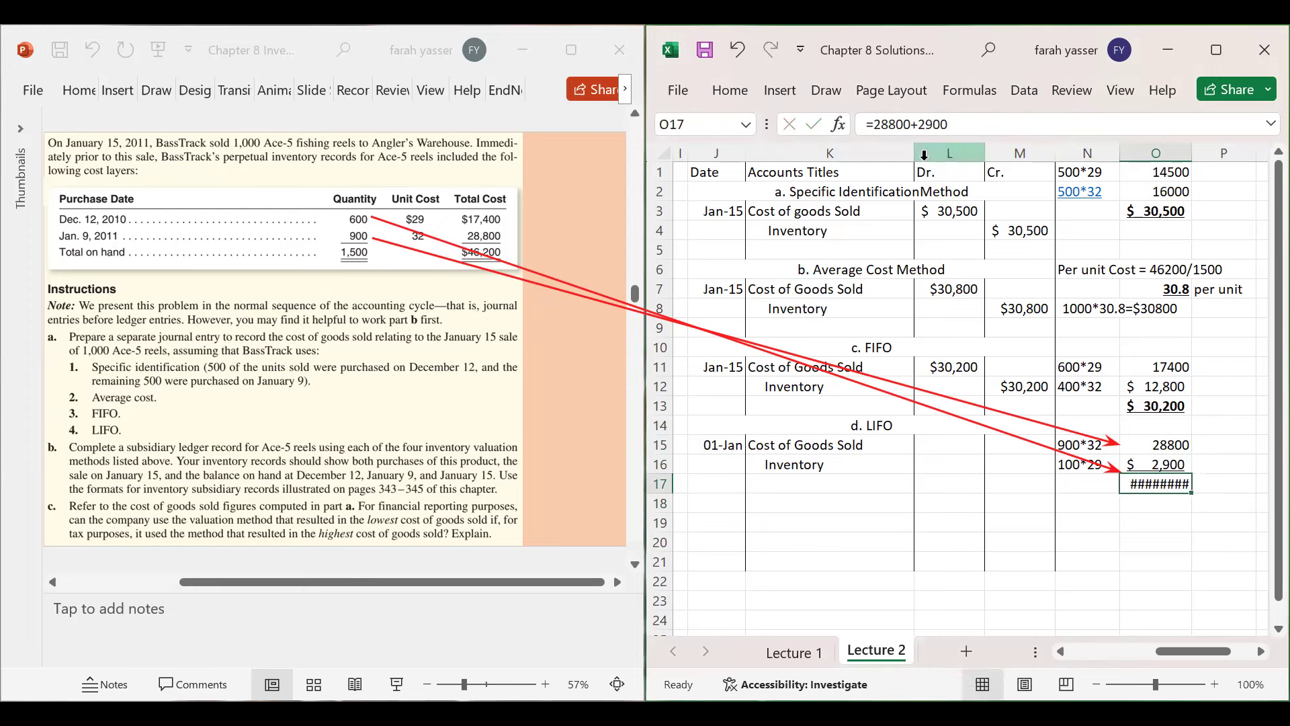
drag(1193, 162, 1202, 162)
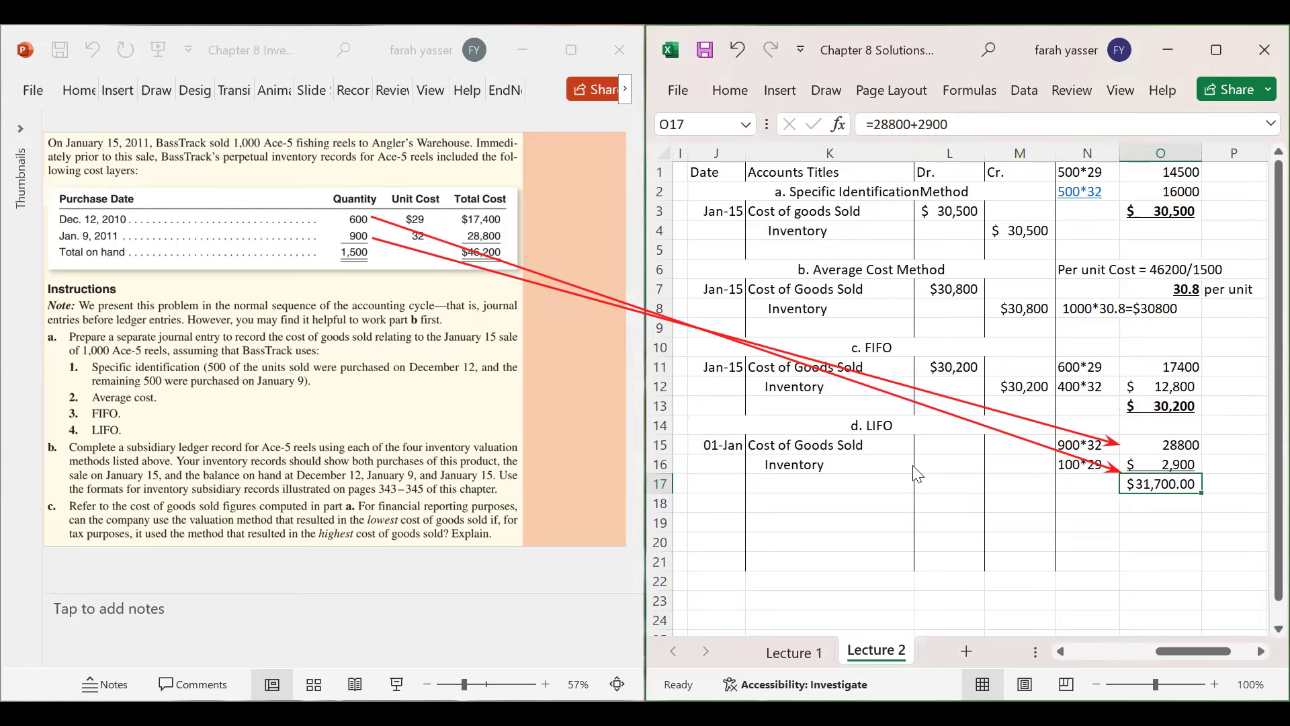
click(953, 444)
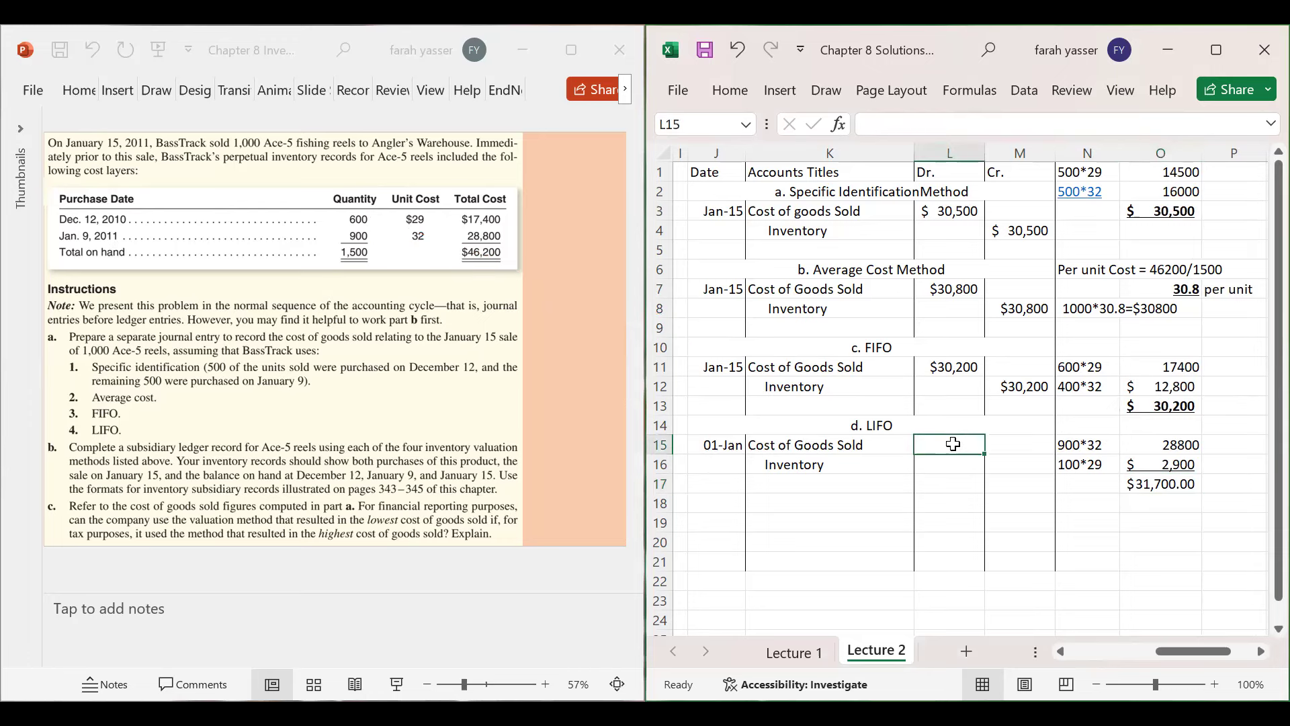
- Enter $31,700 as the LIFO Cost of Goods Sold debit and Inventory credit
text($)
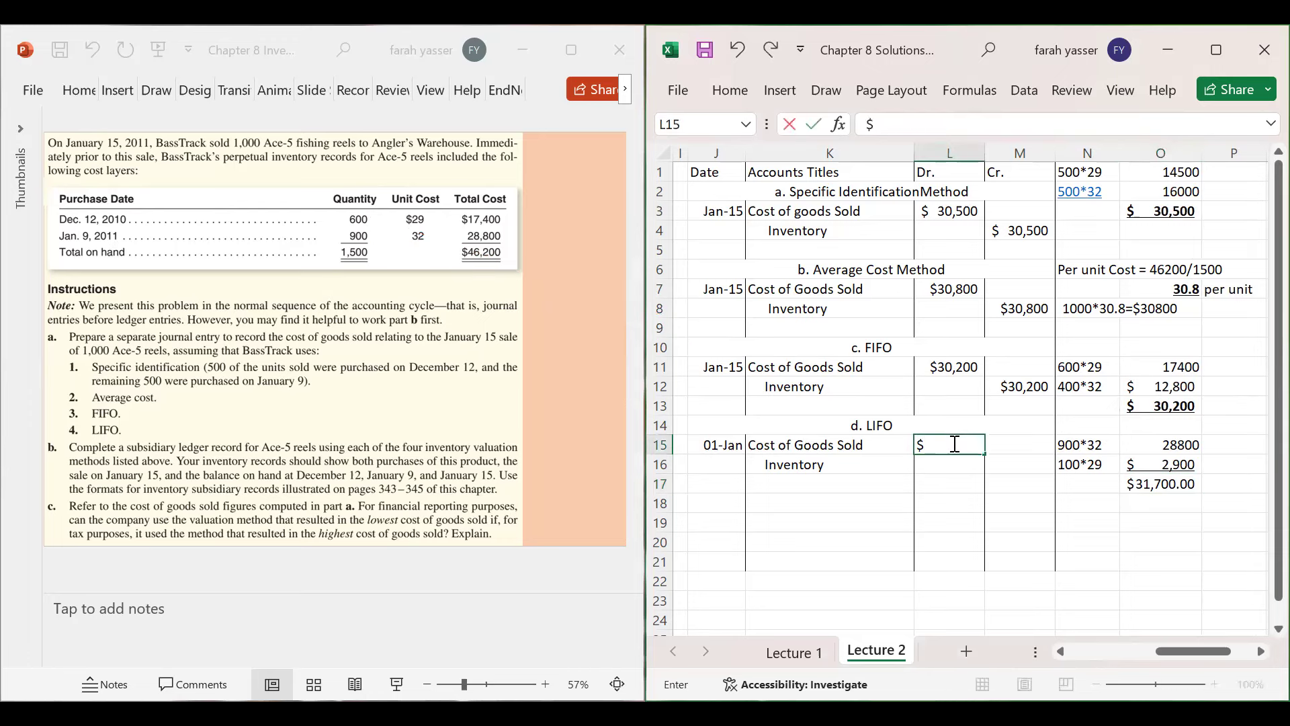
text(31,700)
key(Return)
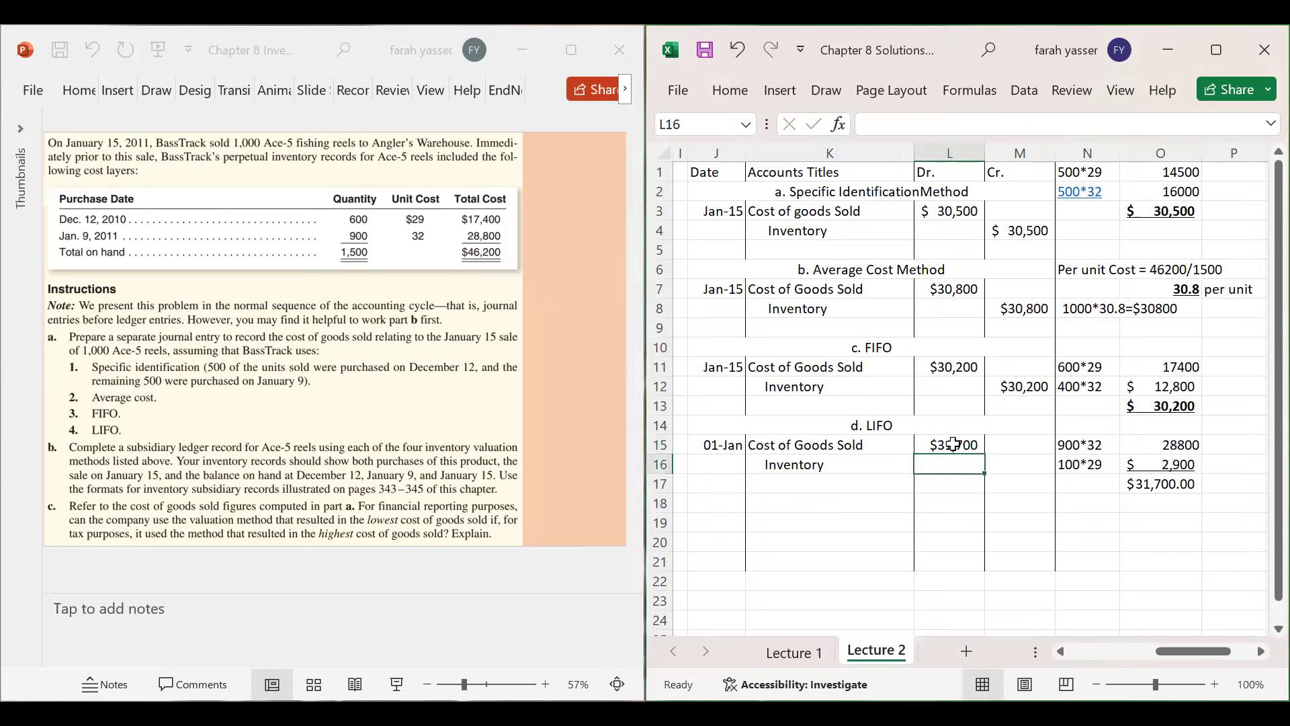
key(Right)
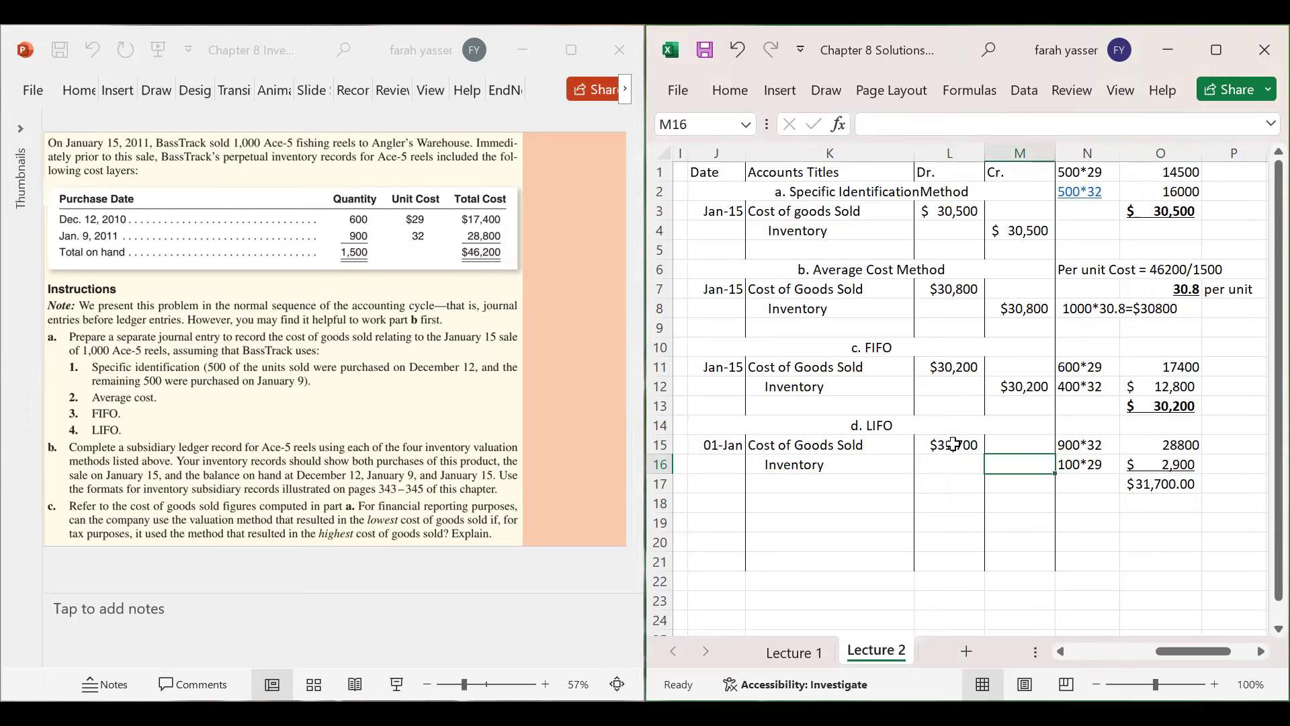
text($3)
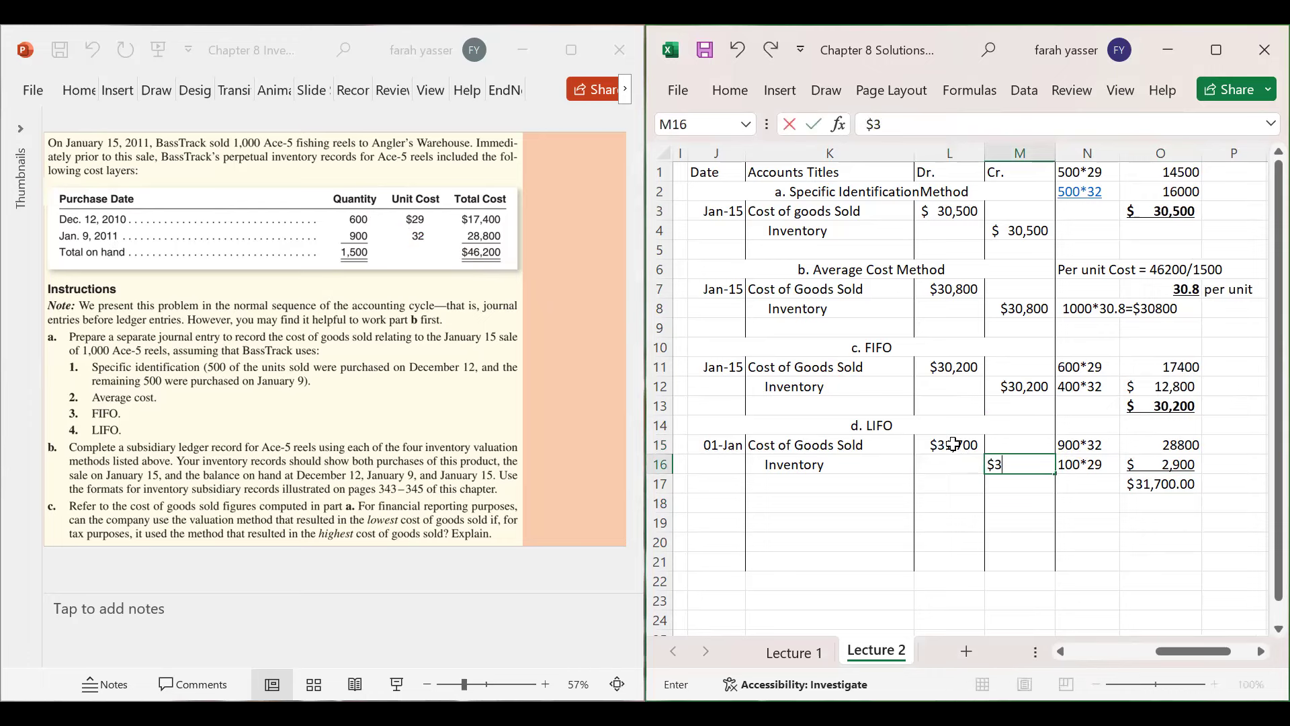
text(1,)
text(700)
key(Return)
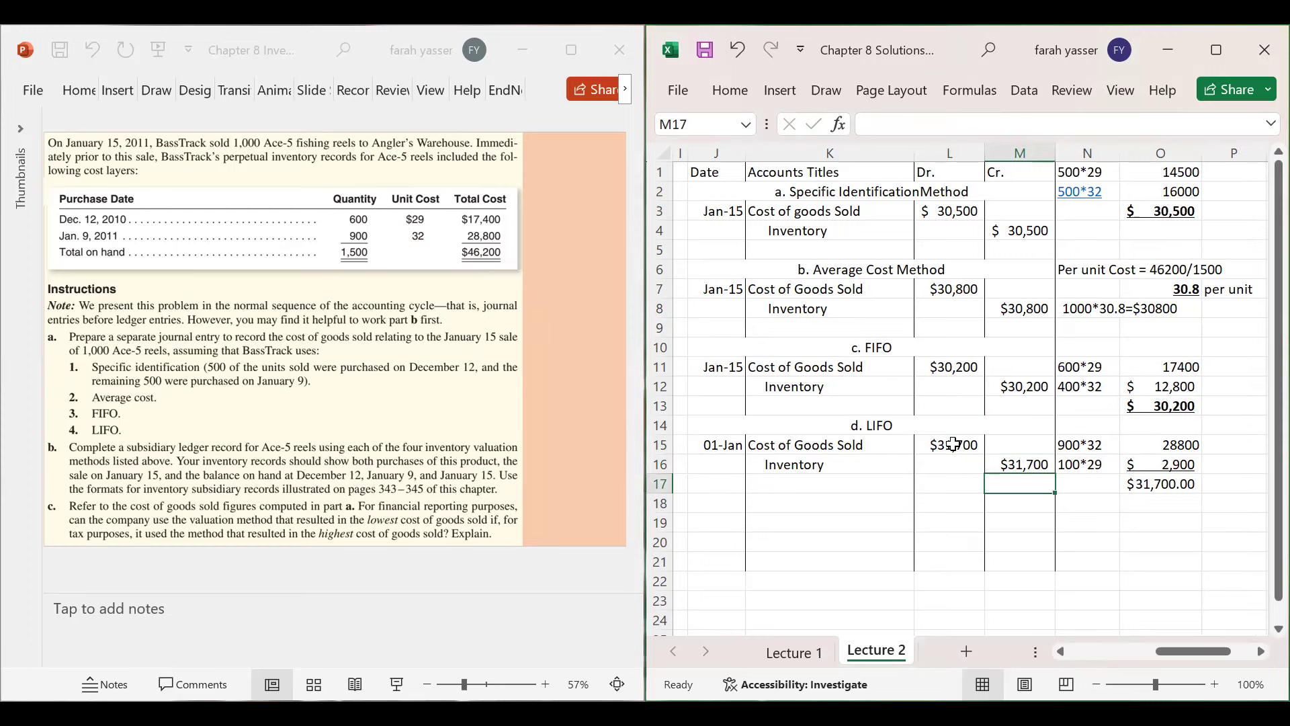
click(1233, 174)
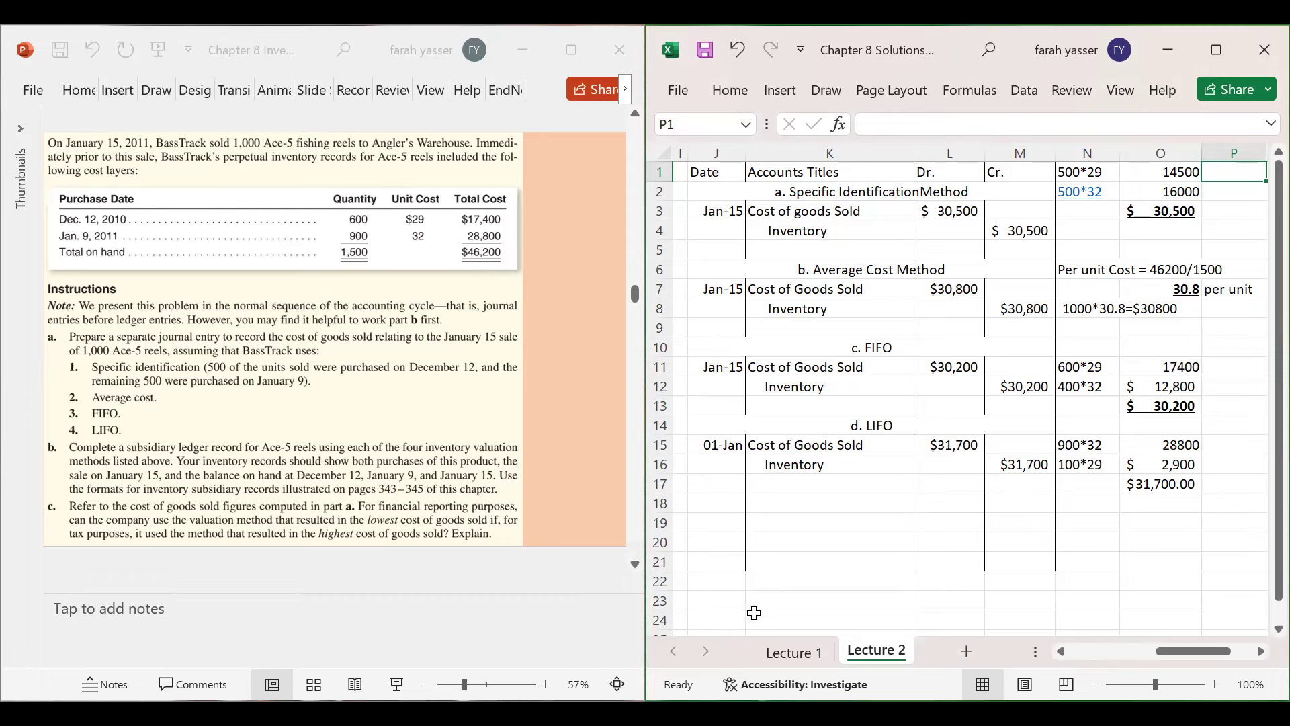
click(1073, 449)
- Go to cell Q1, right of the journal entries, where the Specific Identification ledger starts
click(1117, 430)
key(Right)
key(Right)
key(Right)
key(Right)
key(Right)
key(Right)
key(Right)
key(Right)
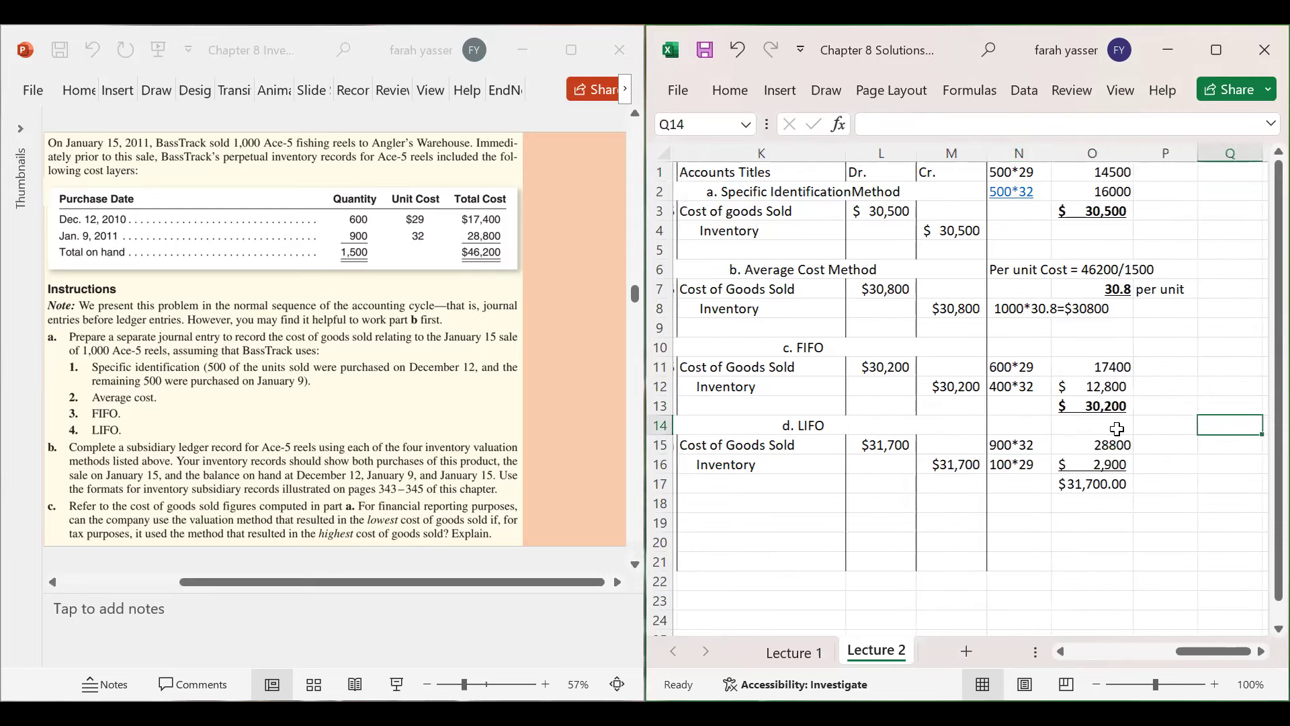
key(Right)
key(Right)
key(Right)
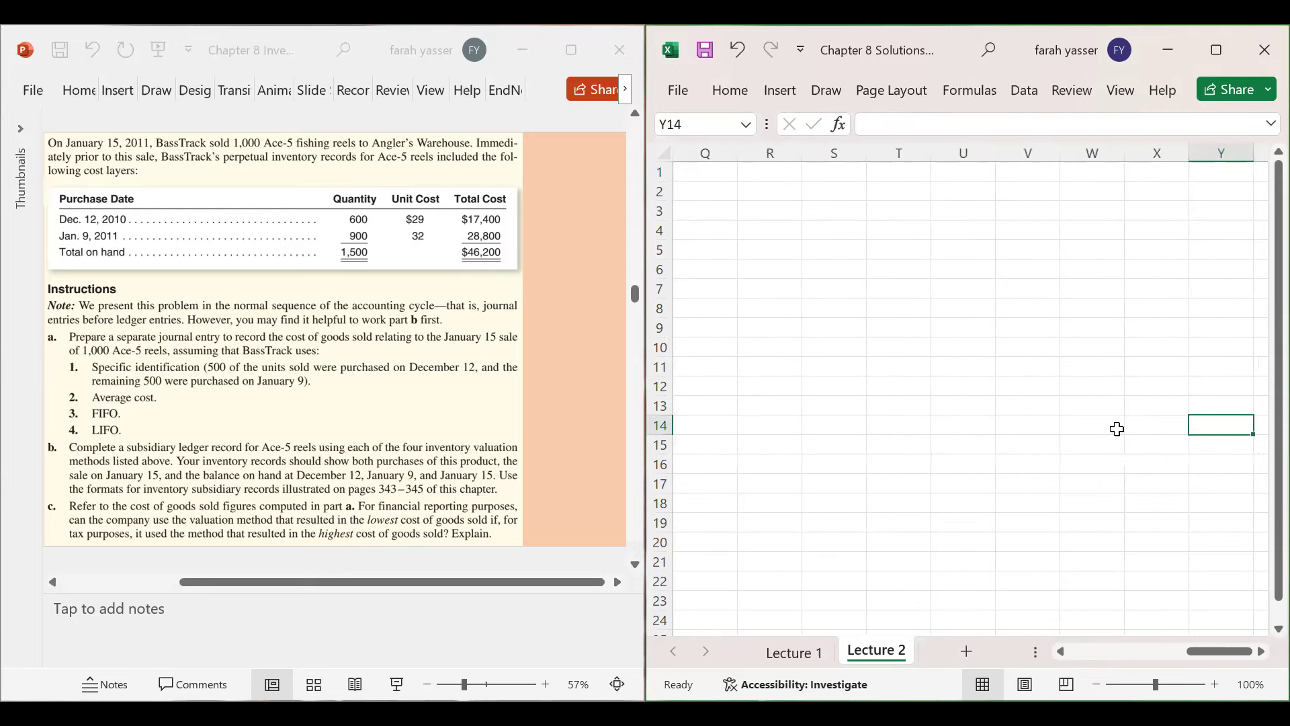
key(Up)
key(Up)
key(Up)
key(Up)
key(Up)
key(Up)
key(Up)
key(Up)
key(Up)
key(Up)
key(Up)
key(Up)
key(Up)
key(Left)
key(Left)
key(Left)
key(Left)
key(Left)
key(Left)
key(Left)
key(Left)
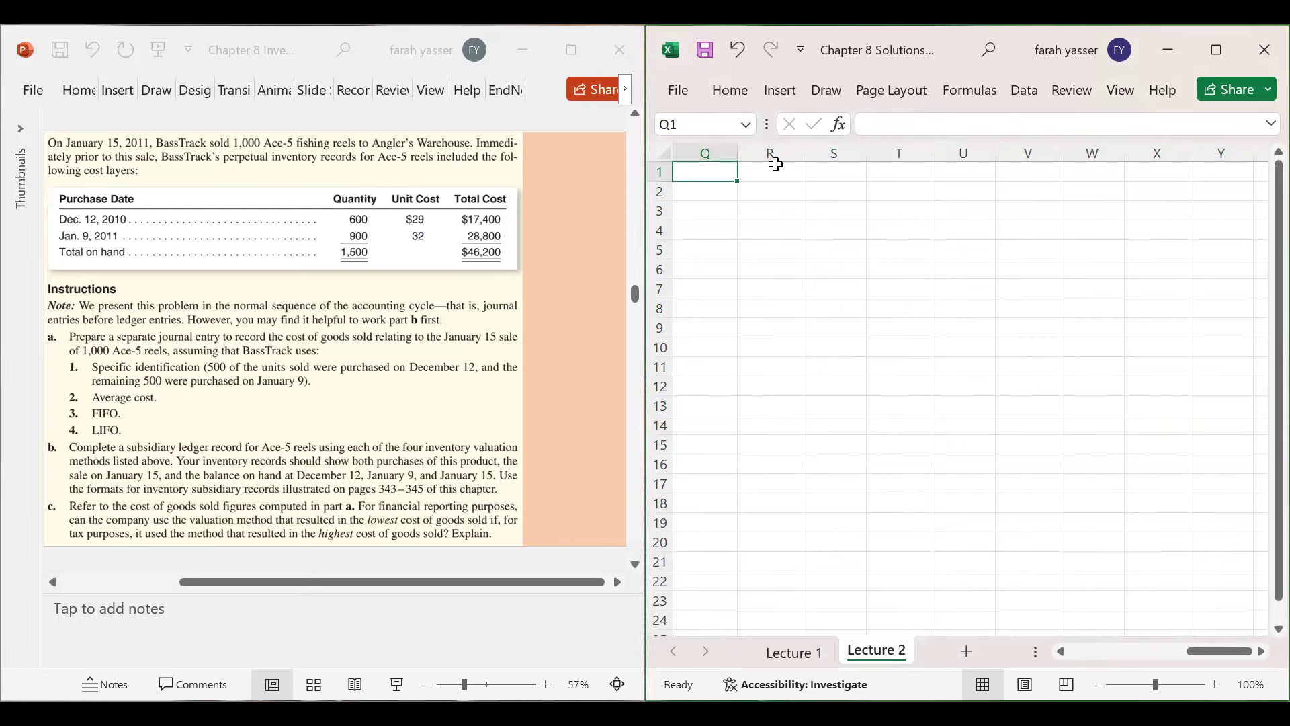
click(184, 99)
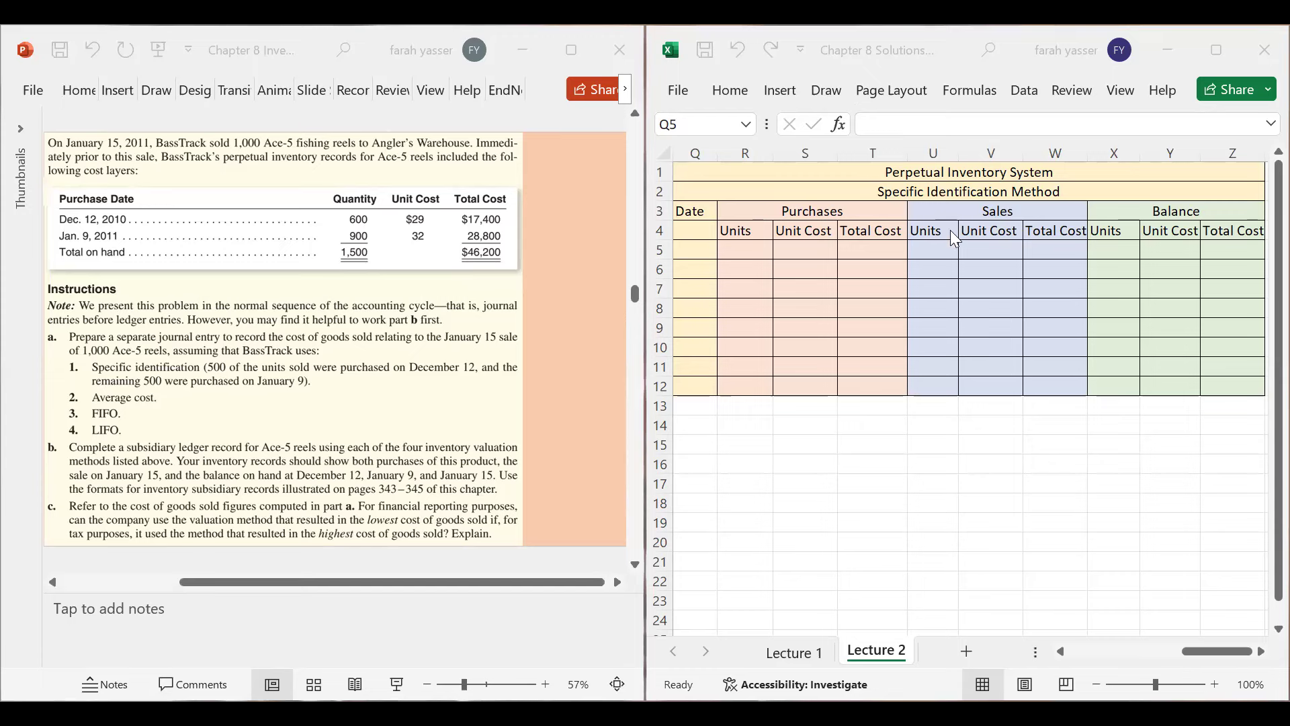
click(698, 209)
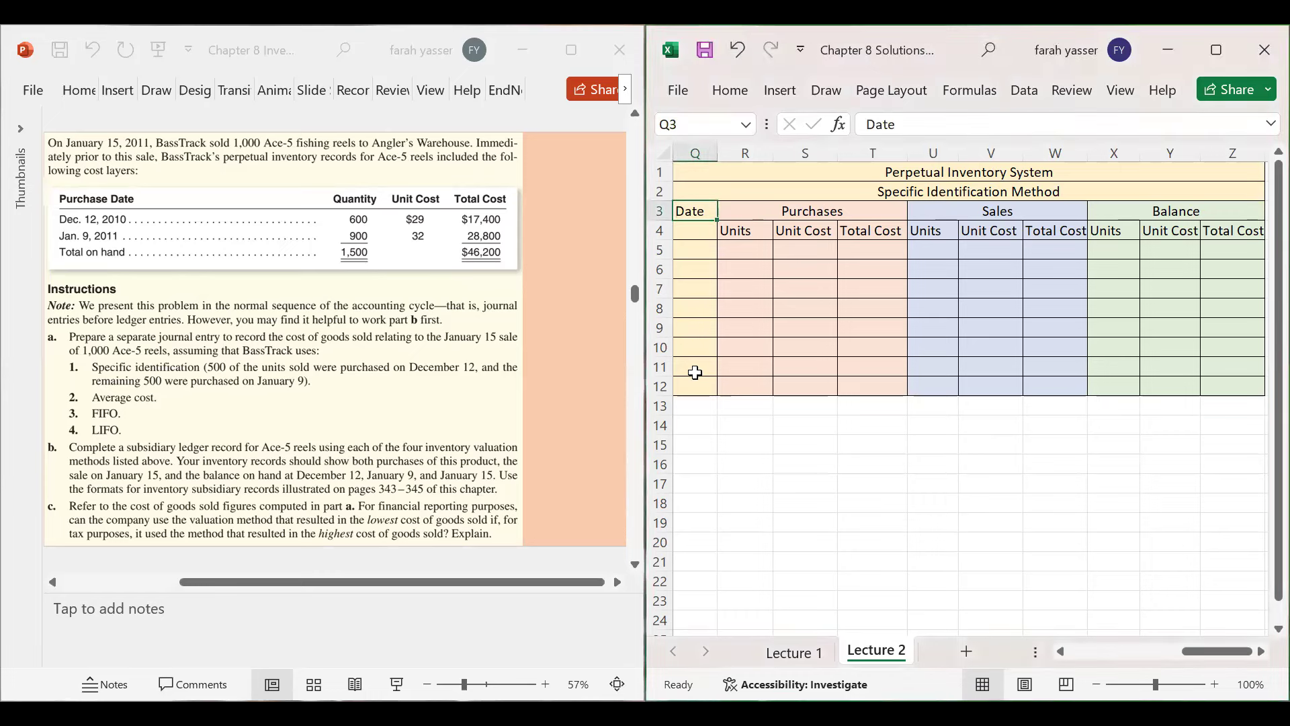
click(815, 211)
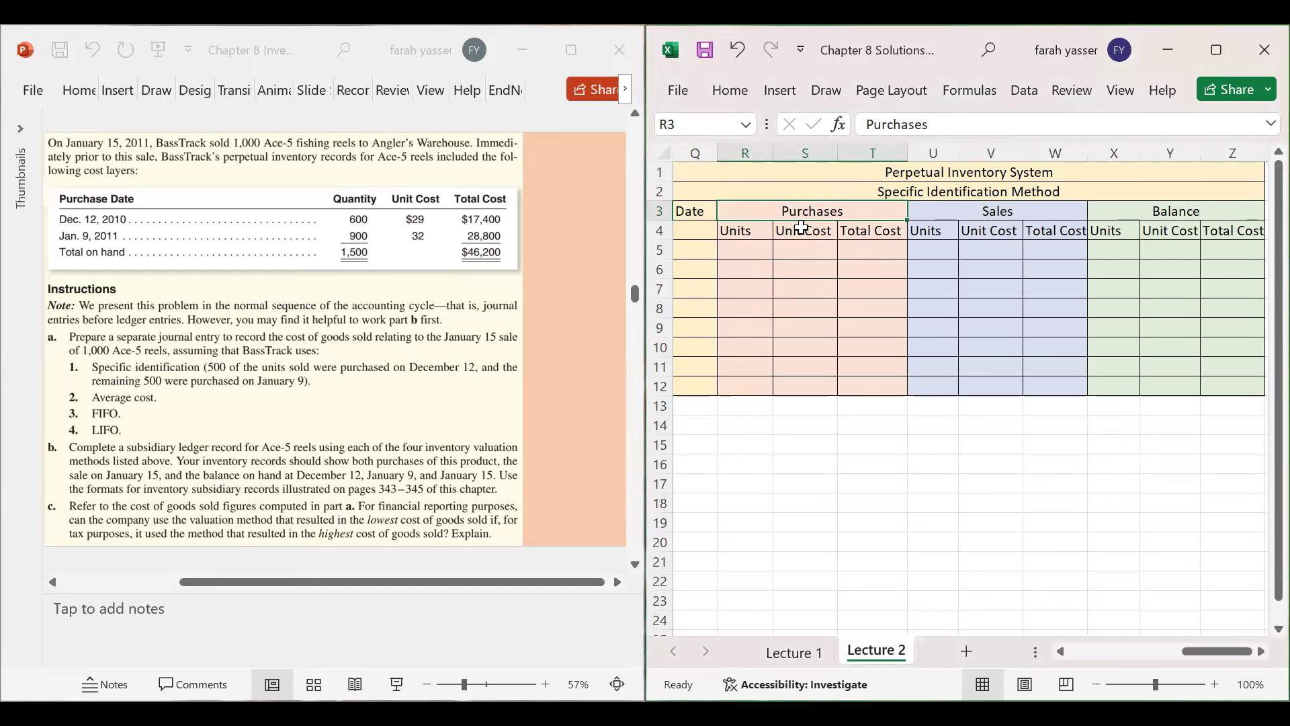
click(999, 214)
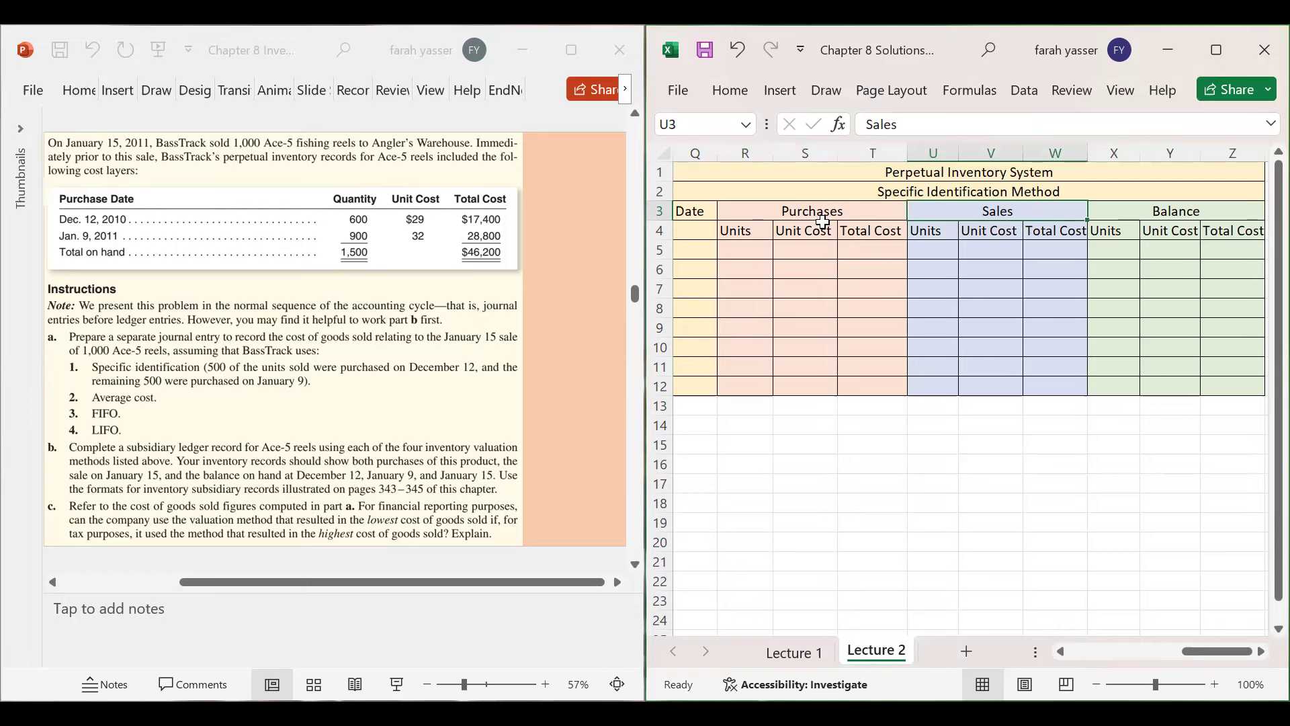
click(1191, 239)
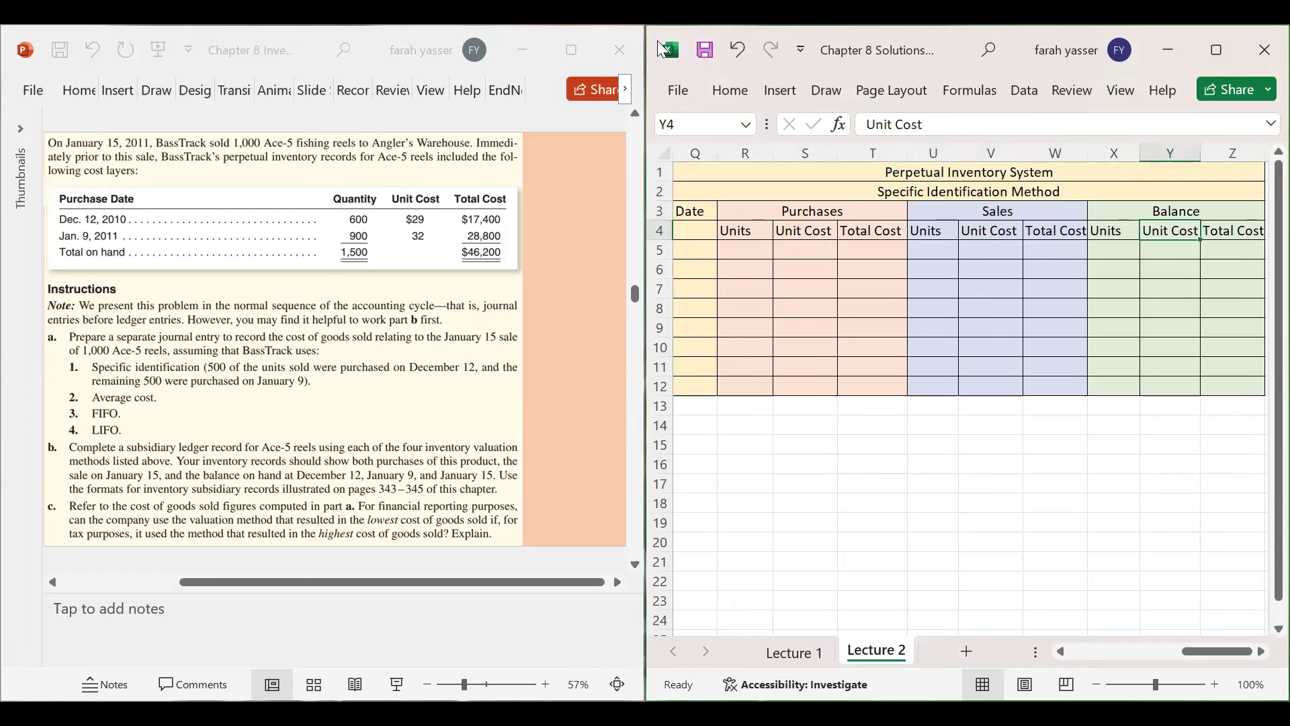
click(750, 254)
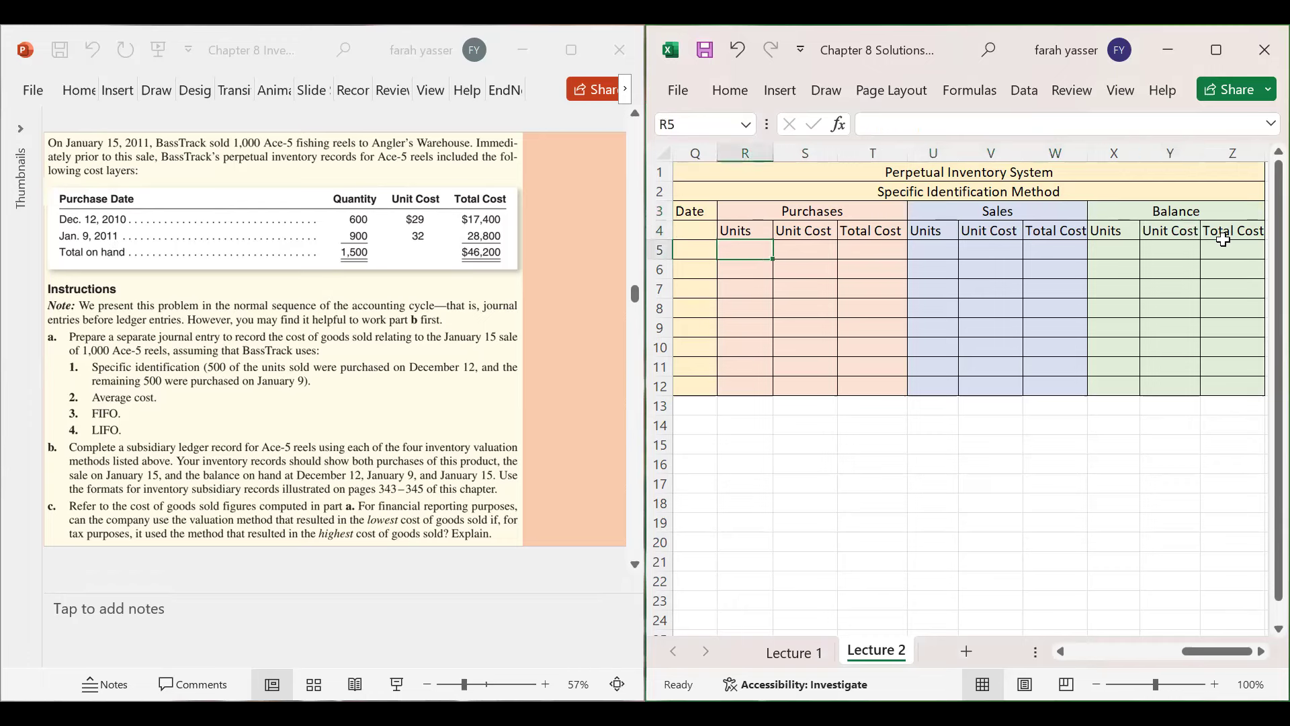
click(1119, 251)
click(934, 247)
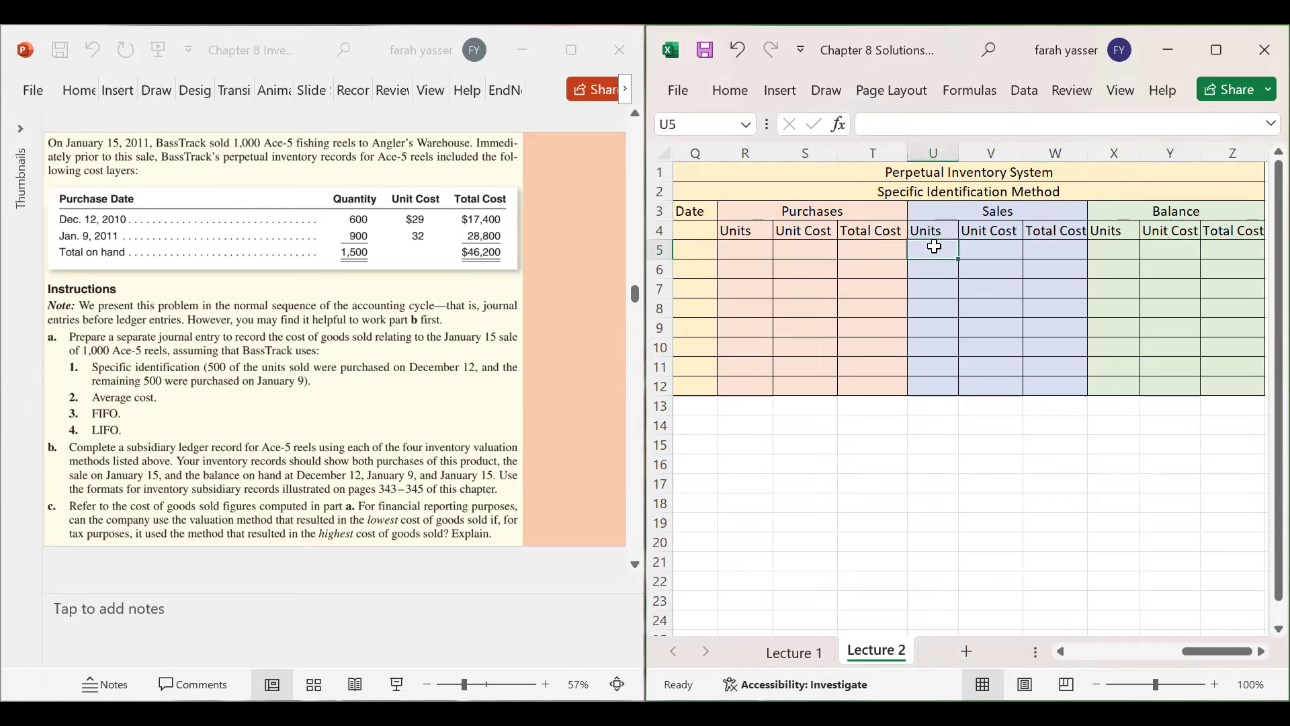
click(1113, 250)
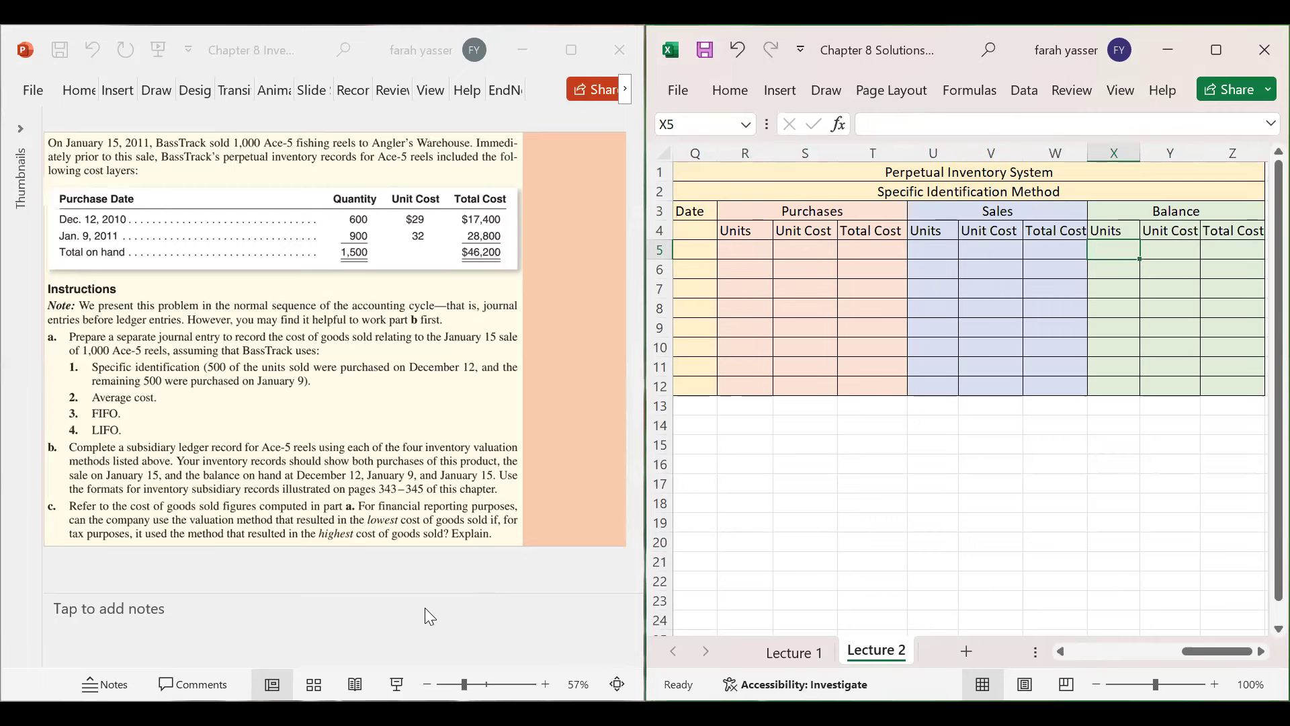
key(ctrl+2)
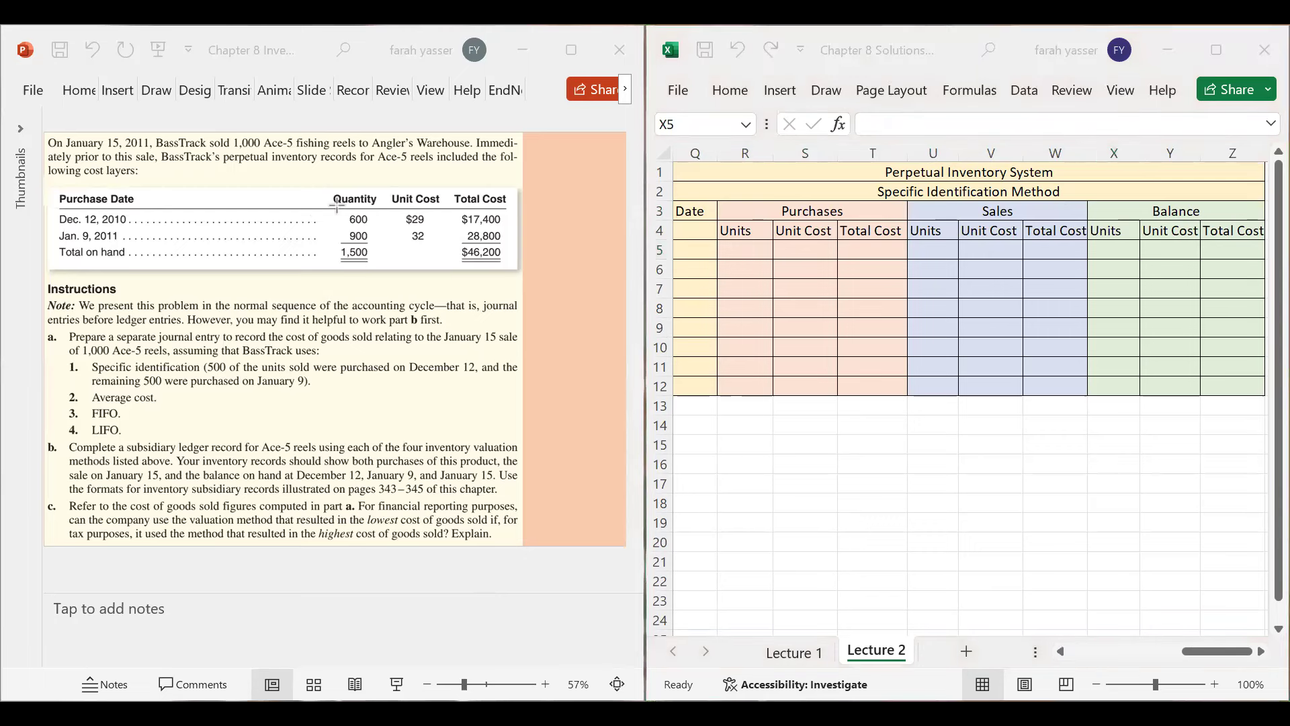
mouse_move(335, 208)
mouse_down()
mouse_move(505, 195)
mouse_move(675, 244)
mouse_move(717, 232)
mouse_up()
drag(722, 235, 677, 241)
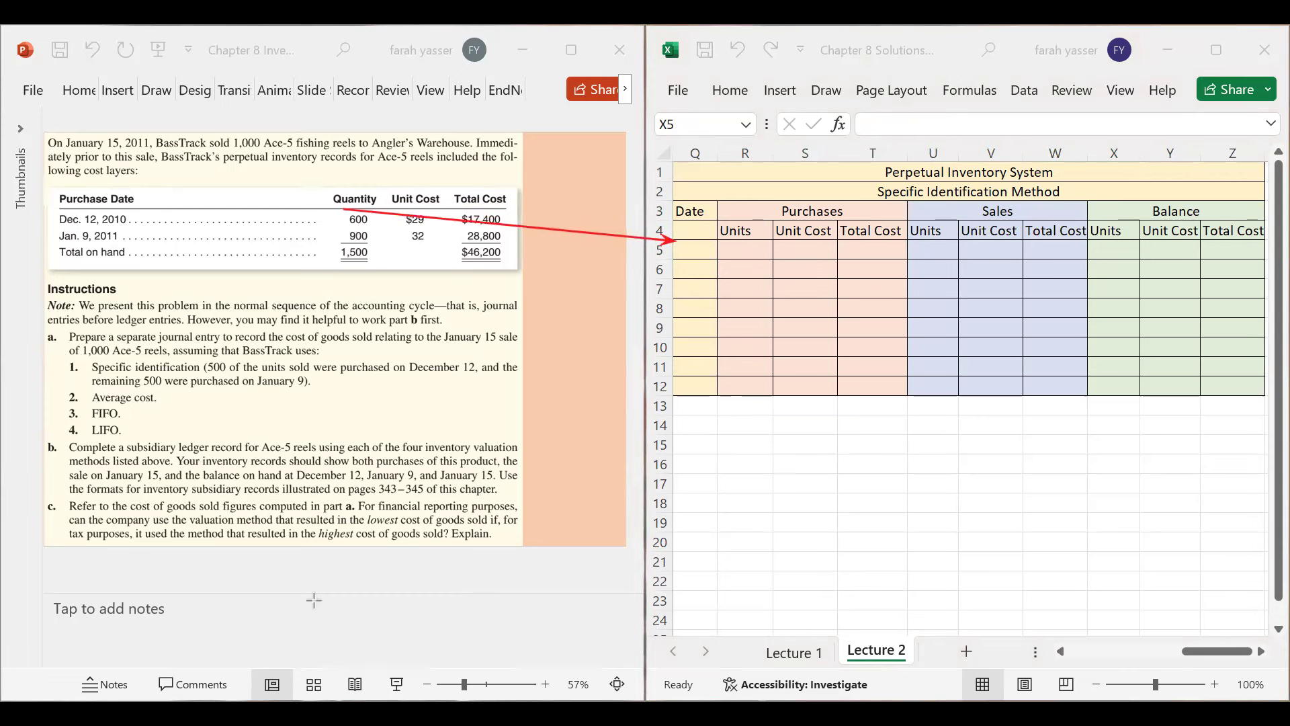
- Enter Dec 12 as the first ledger date and widen column Q to fit it
click(703, 249)
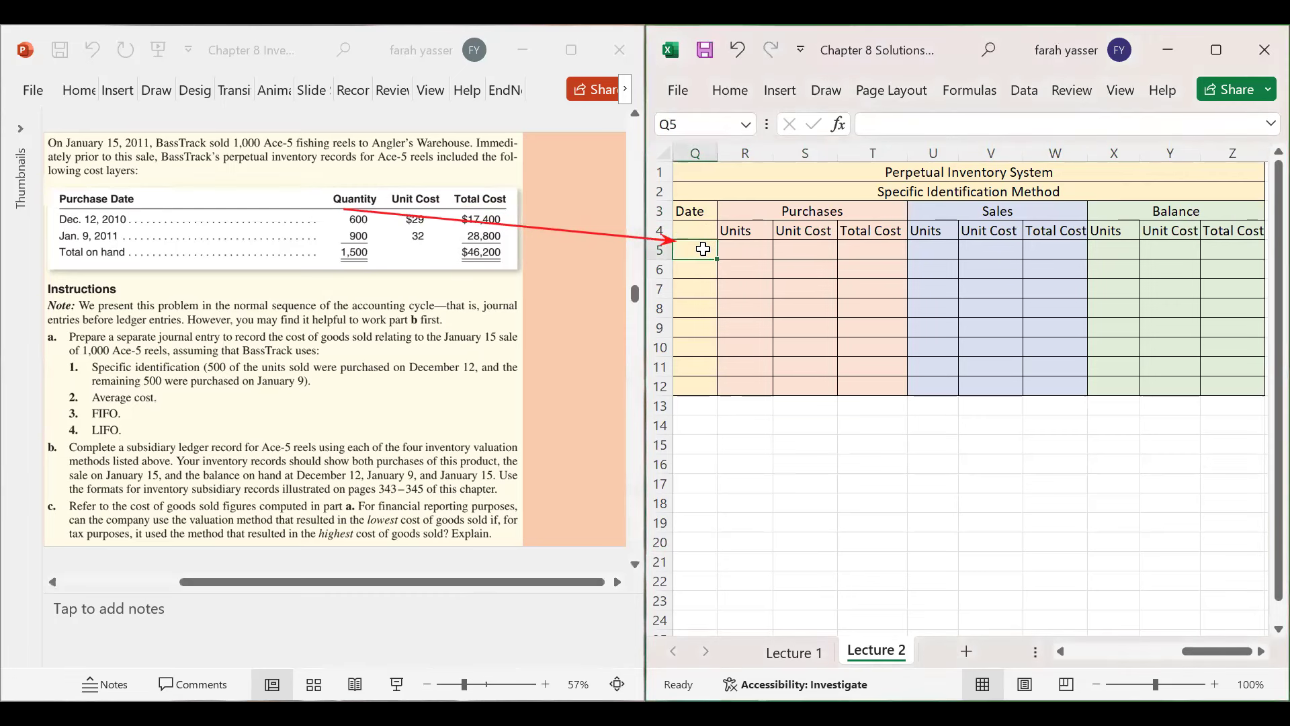
text(600)
key(BackSpace)
key(BackSpace)
key(BackSpace)
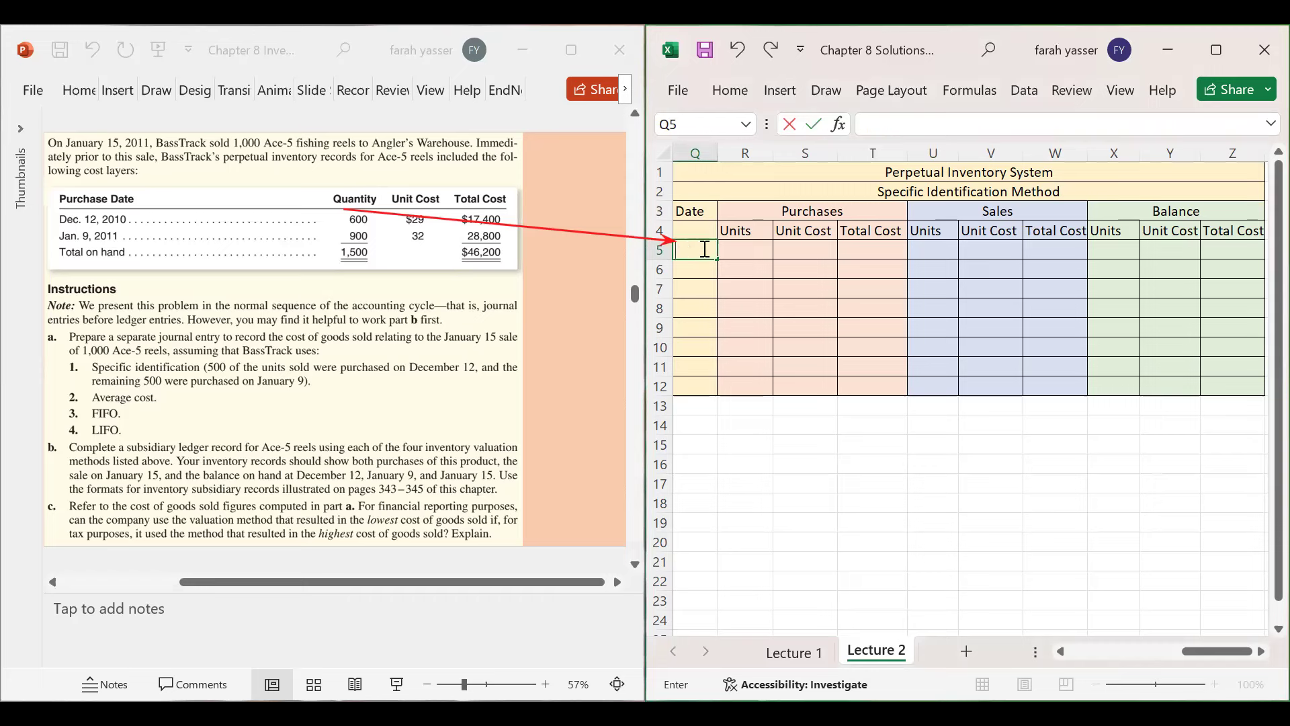
text(Dec 12)
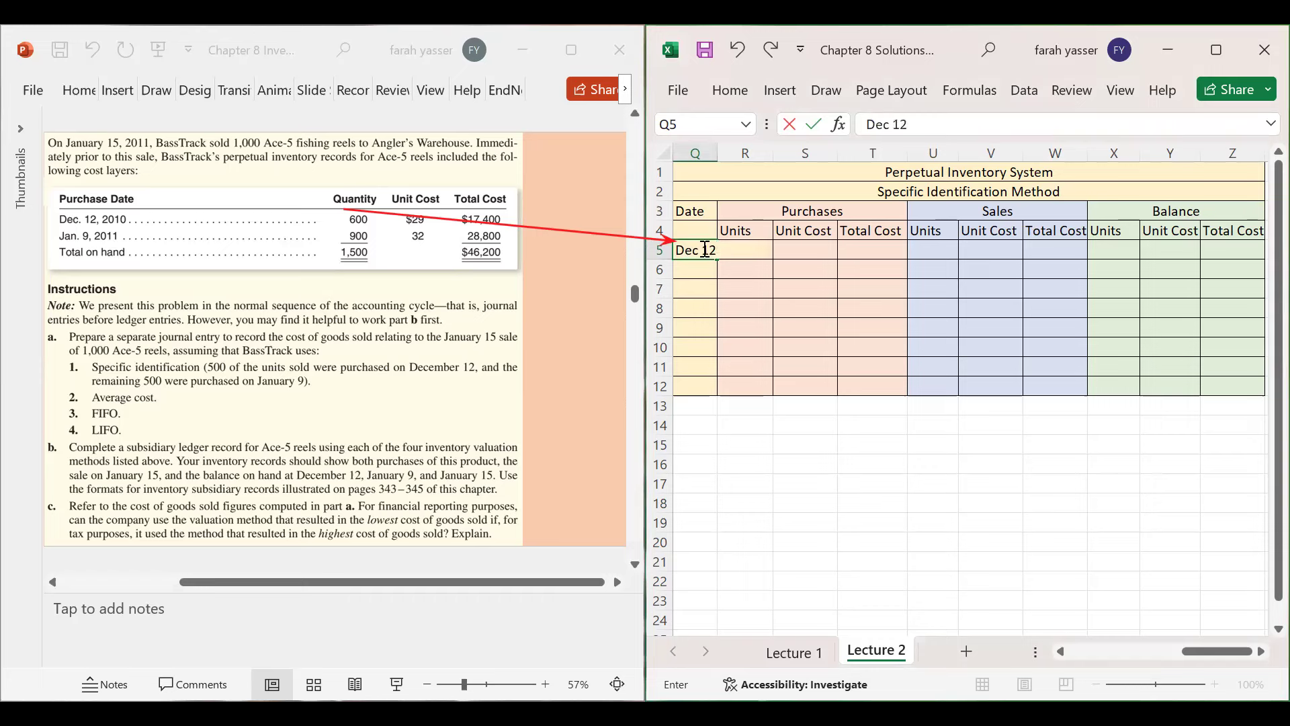
key(Tab)
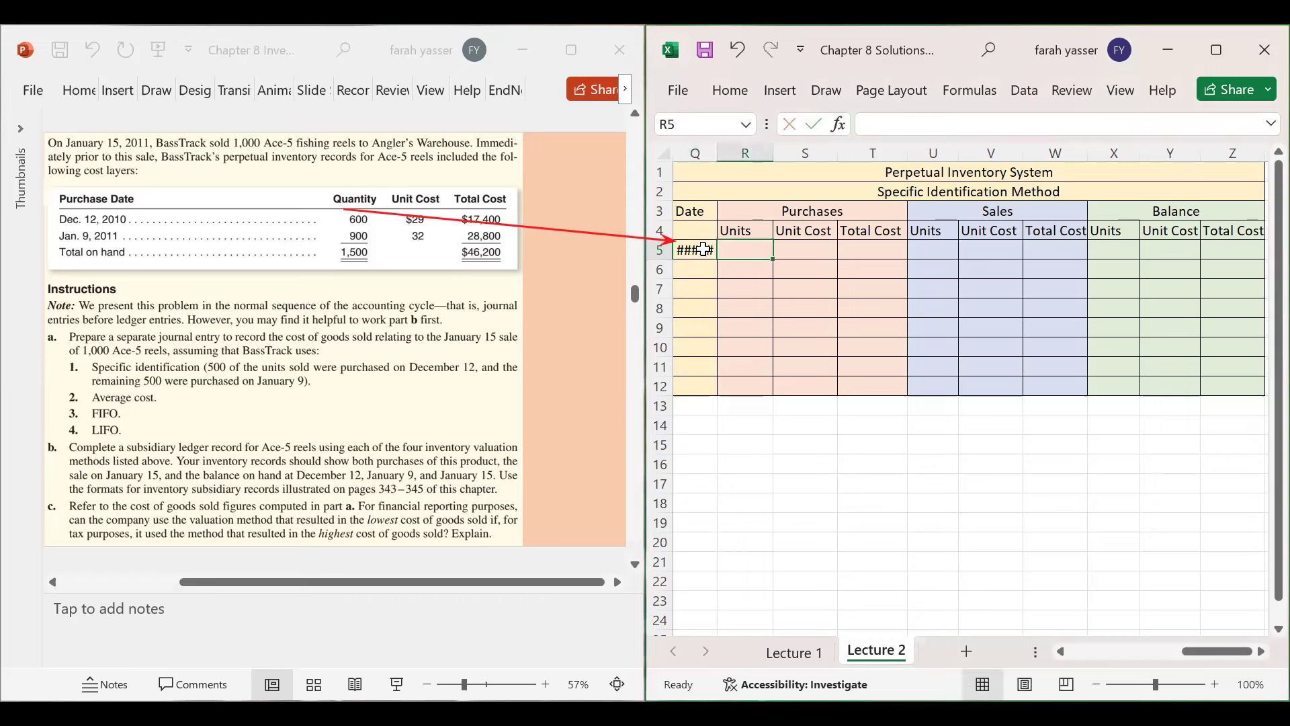
drag(718, 157, 723, 159)
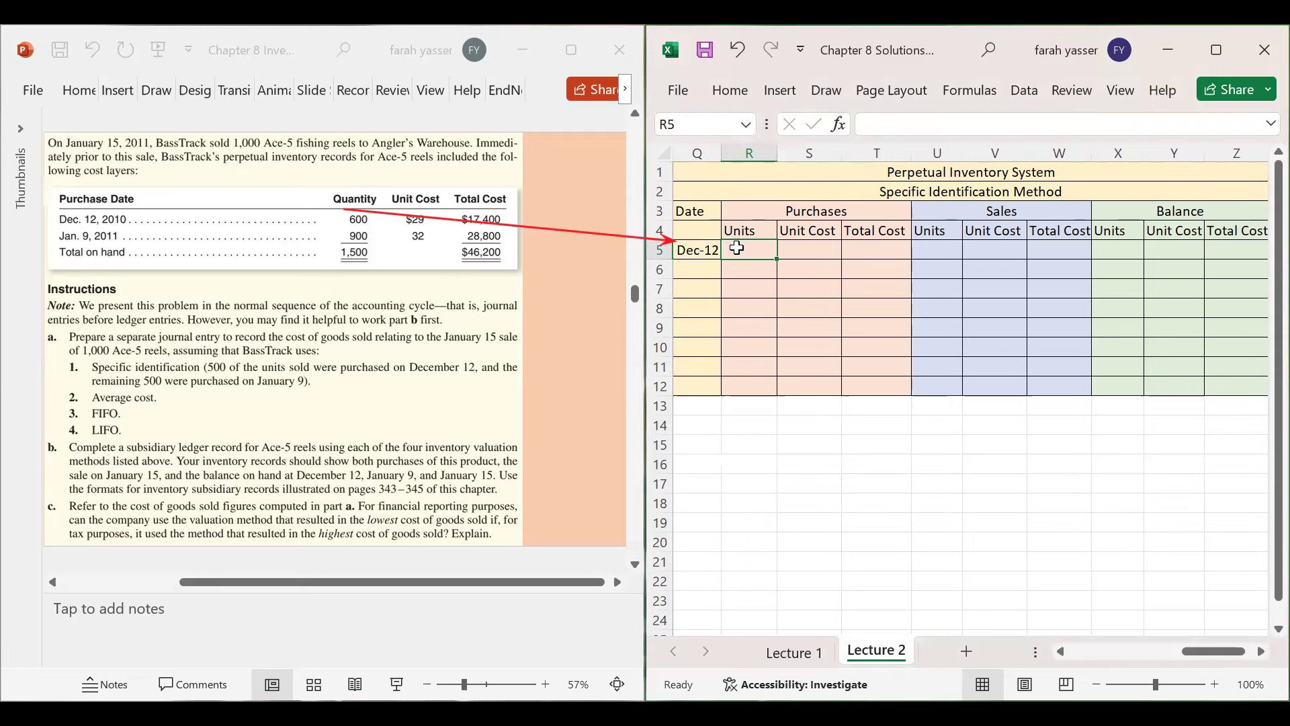
- Record the Dec-12 purchase of 600 units at $29 with total cost =600*29
text(600)
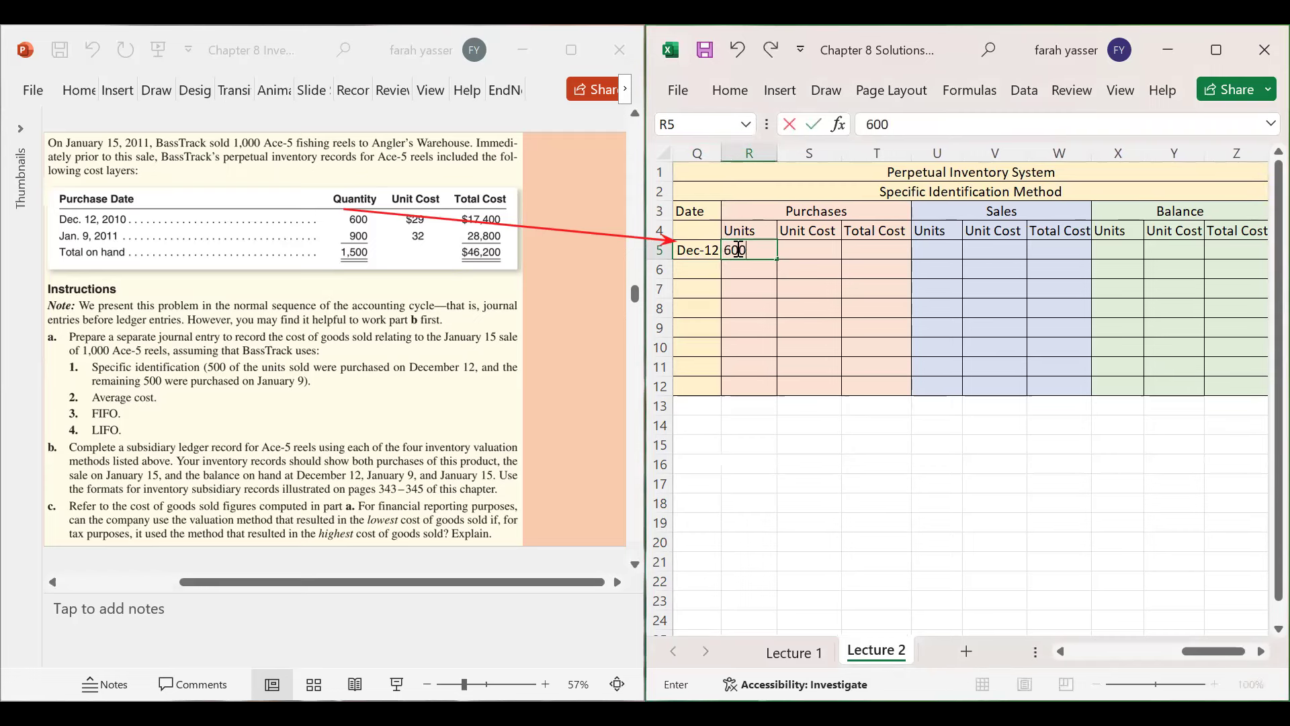
key(Tab)
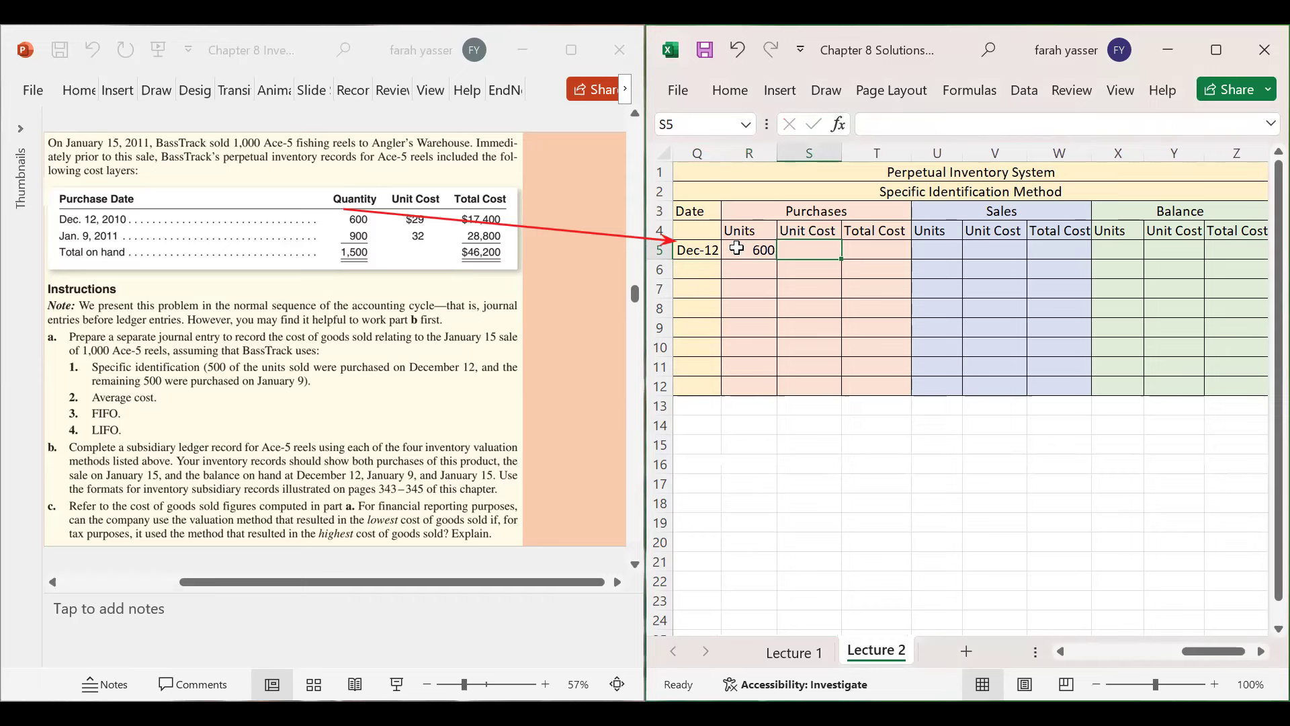
text($)
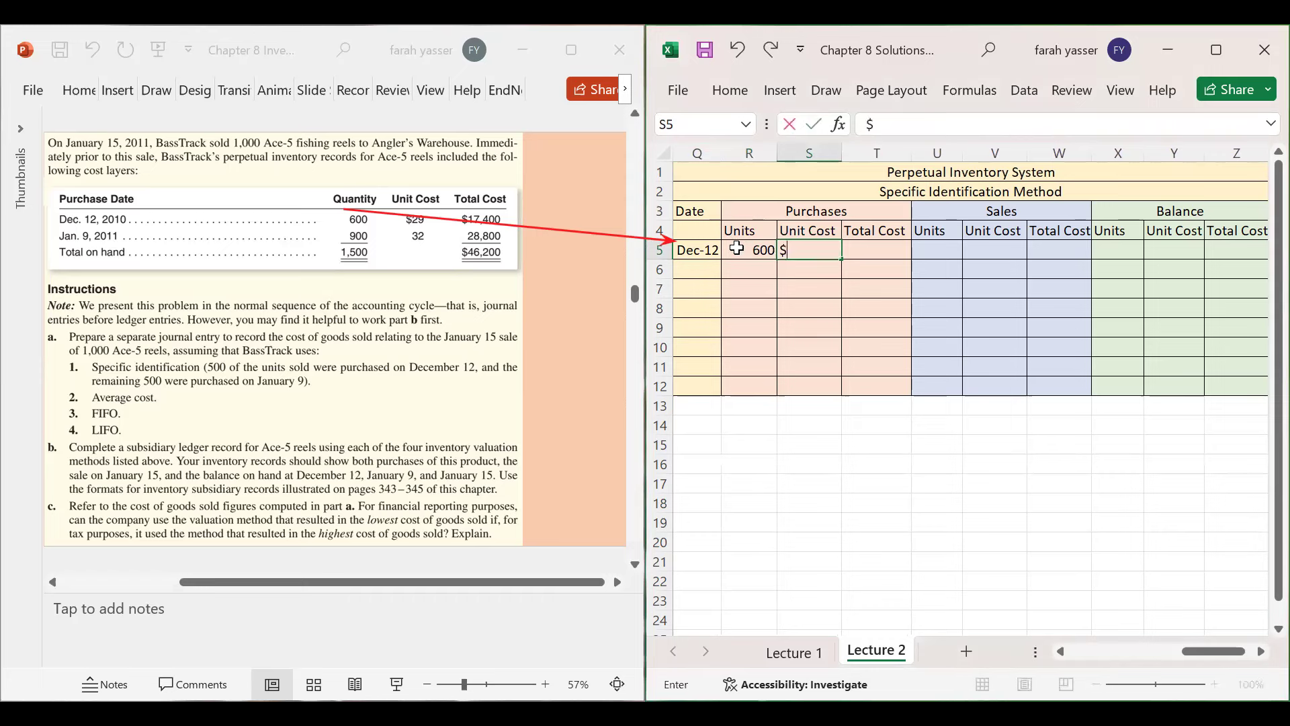
text(29)
key(Tab)
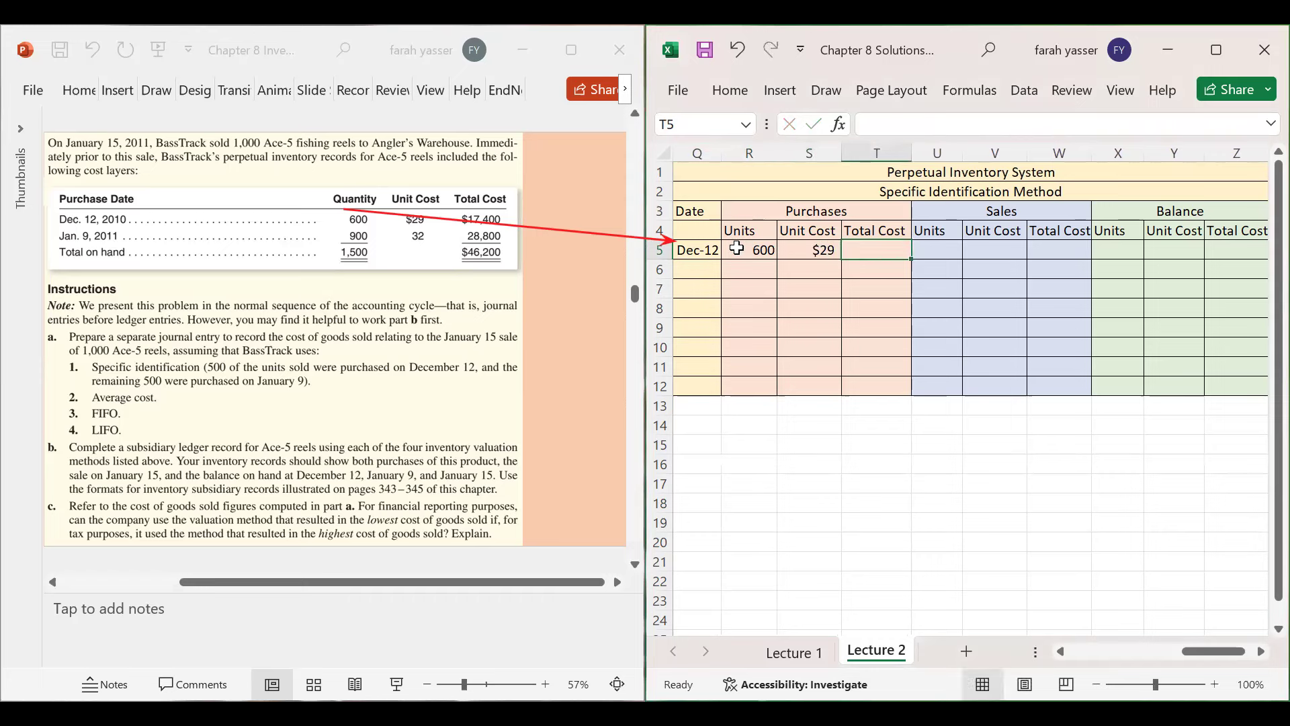
text($()
key(BackSpace)
key(BackSpace)
text(=)
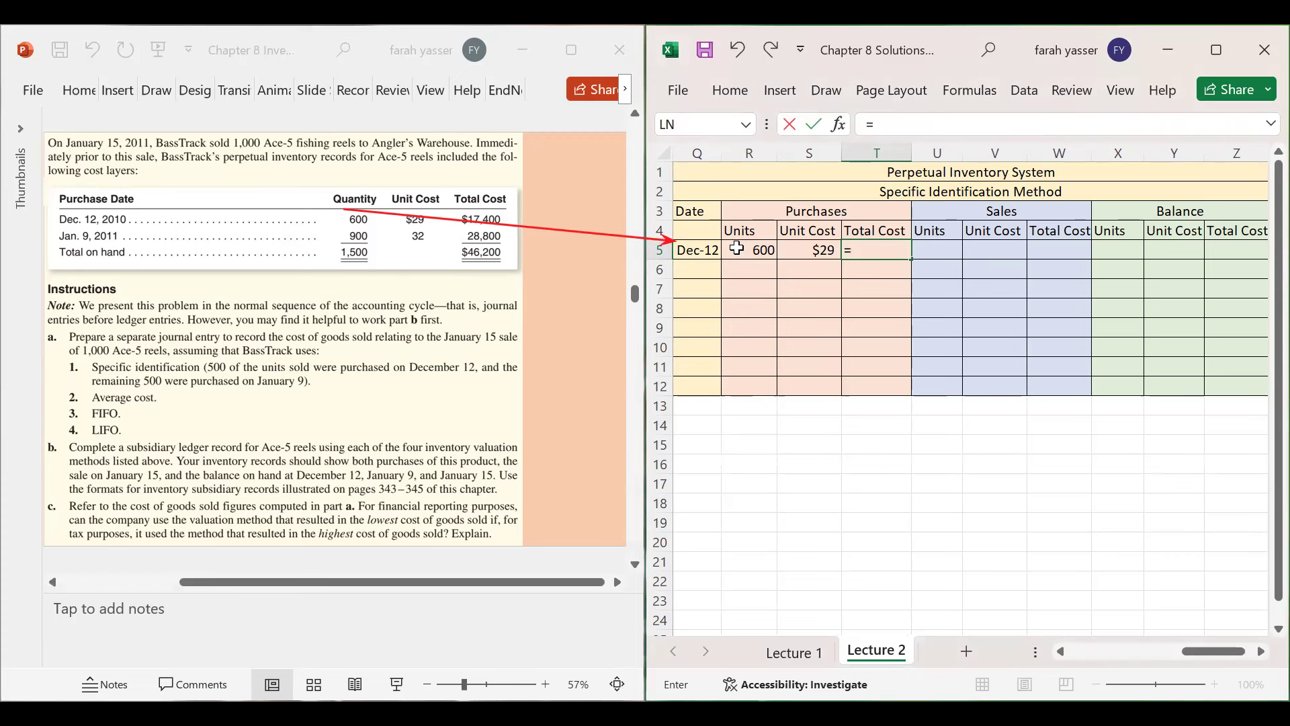
text(600*29)
key(Return)
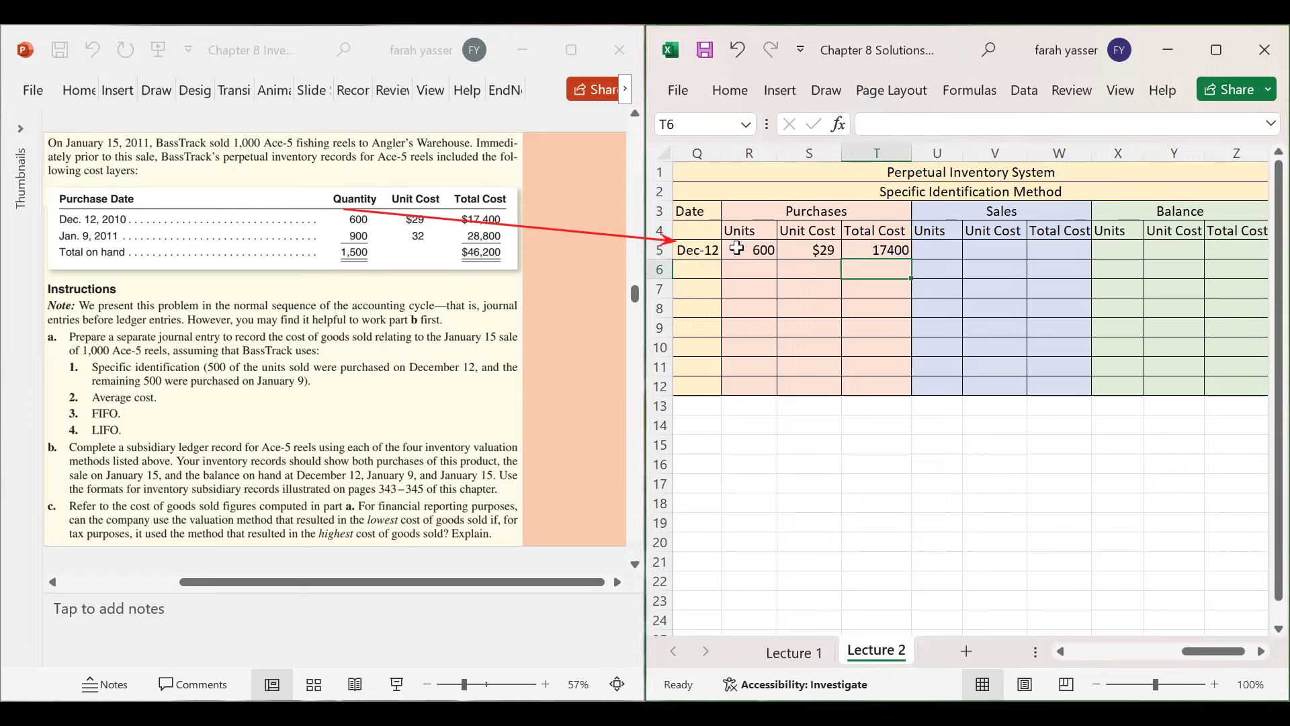
- Format the 17,400 total cost as Accounting with no decimal places
click(870, 253)
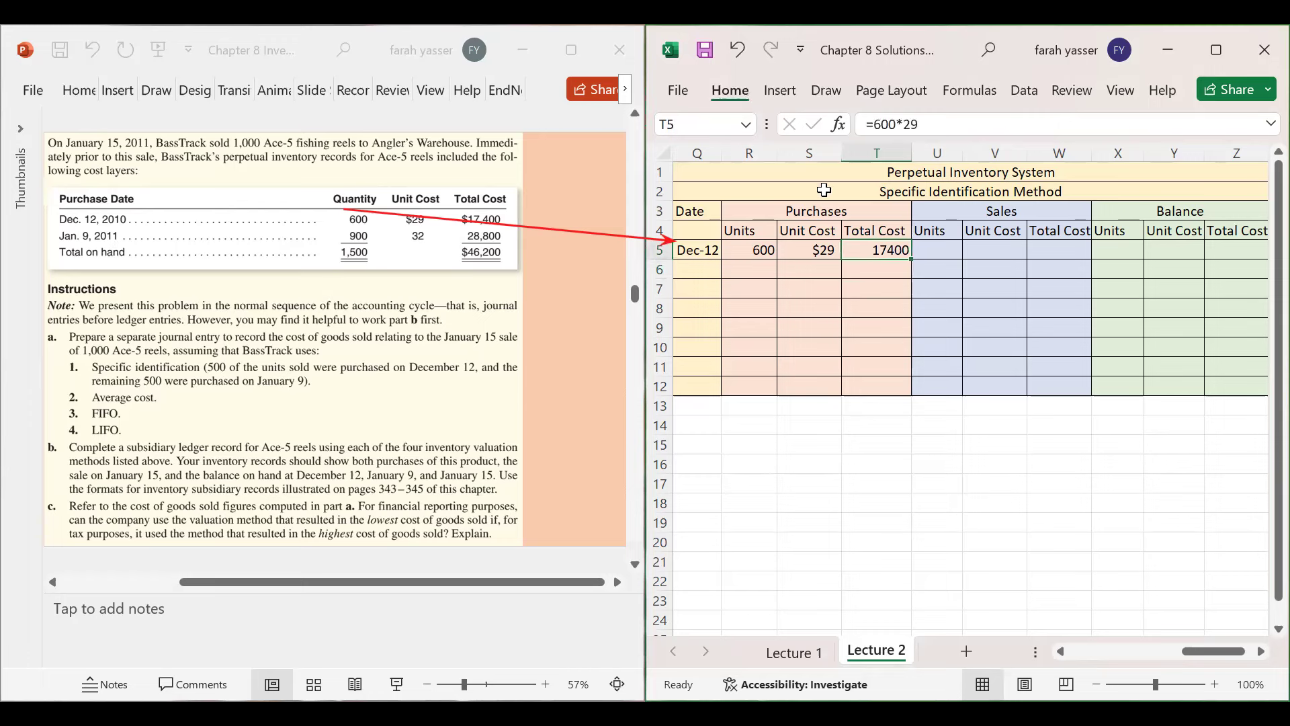
click(886, 171)
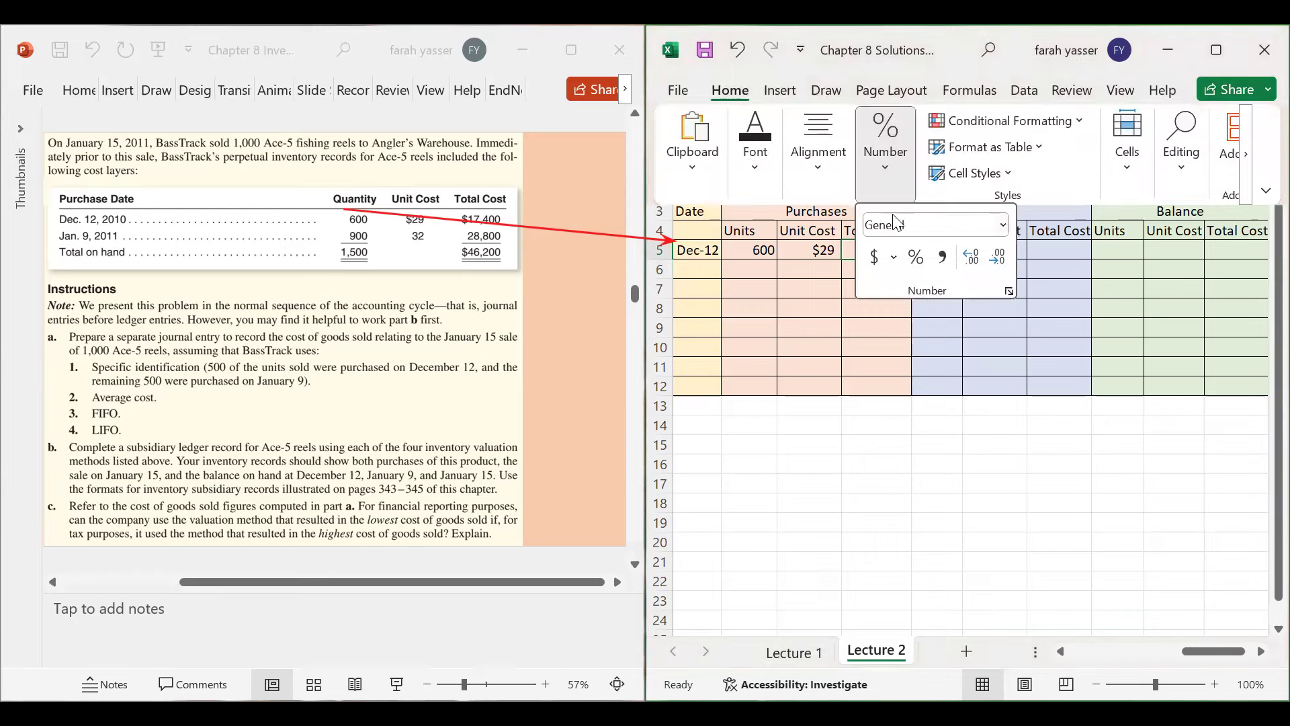
click(874, 256)
click(994, 258)
key(Escape)
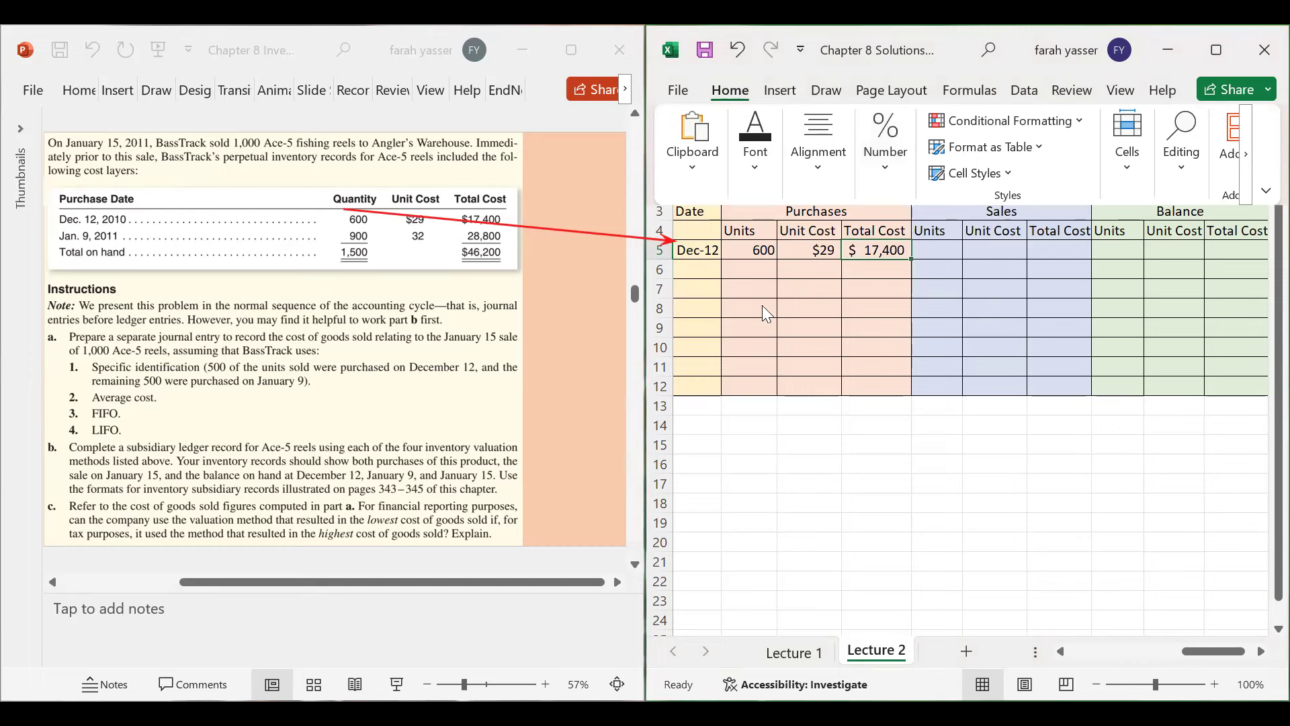
click(764, 256)
drag(763, 255, 880, 253)
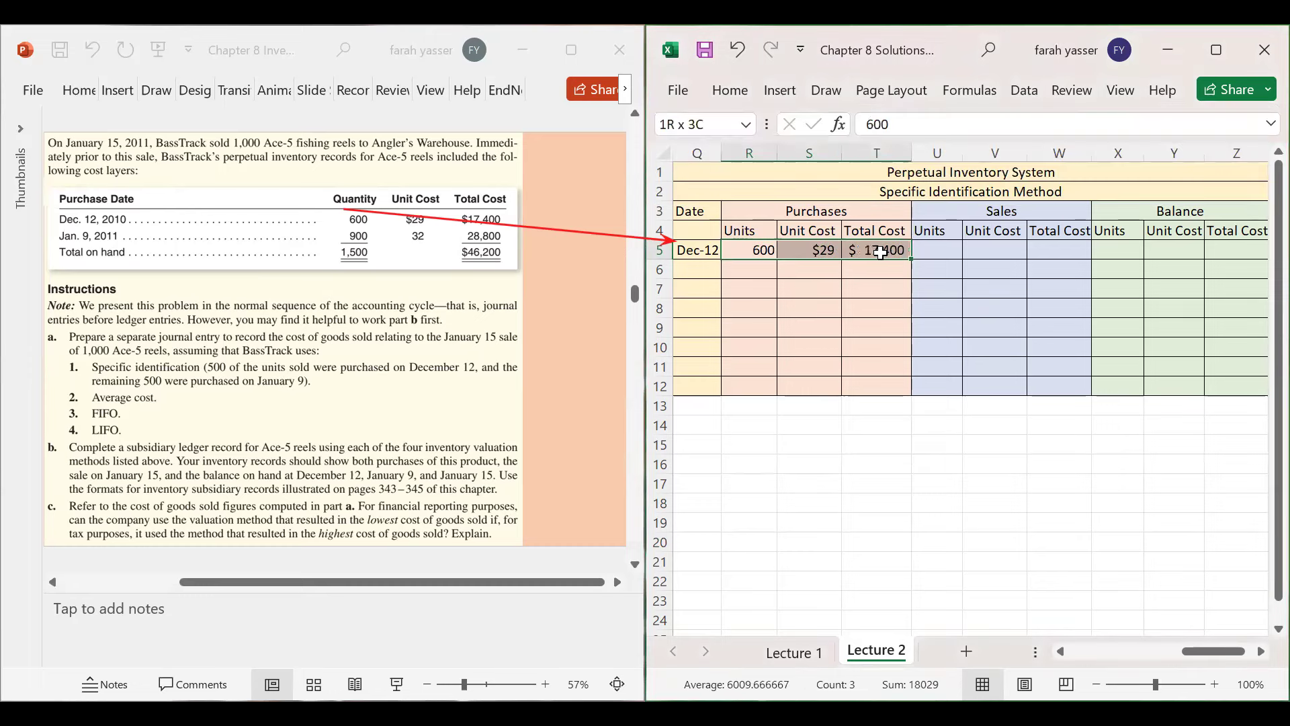
- Enter the Dec-12 balance of 600 units at $29 totalling $17,400
click(1116, 249)
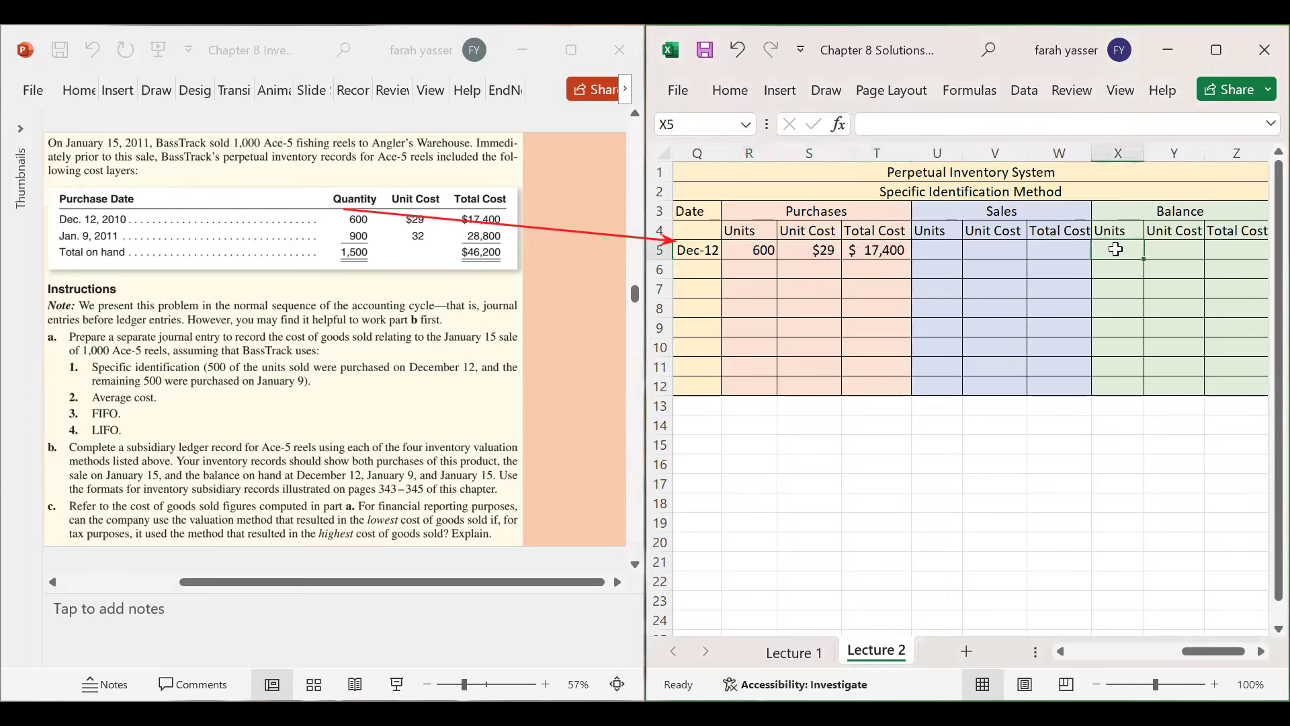
text(6)
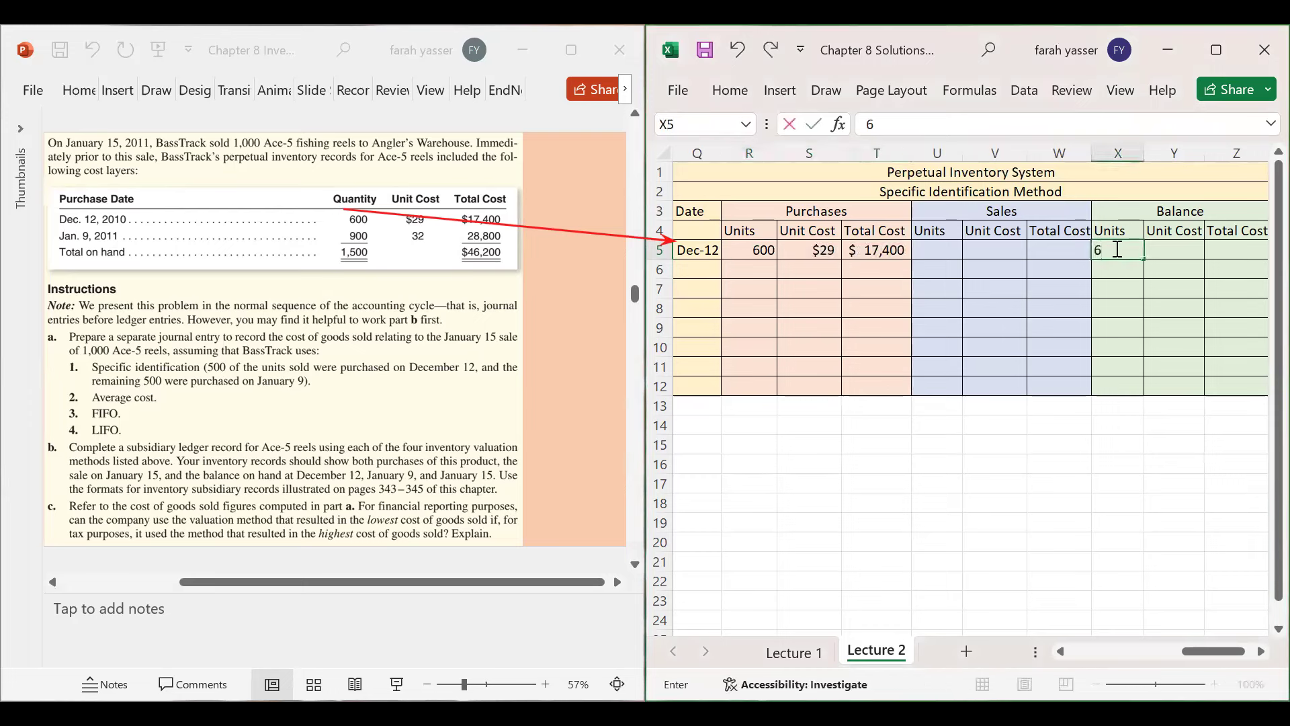
text(00)
key(Tab)
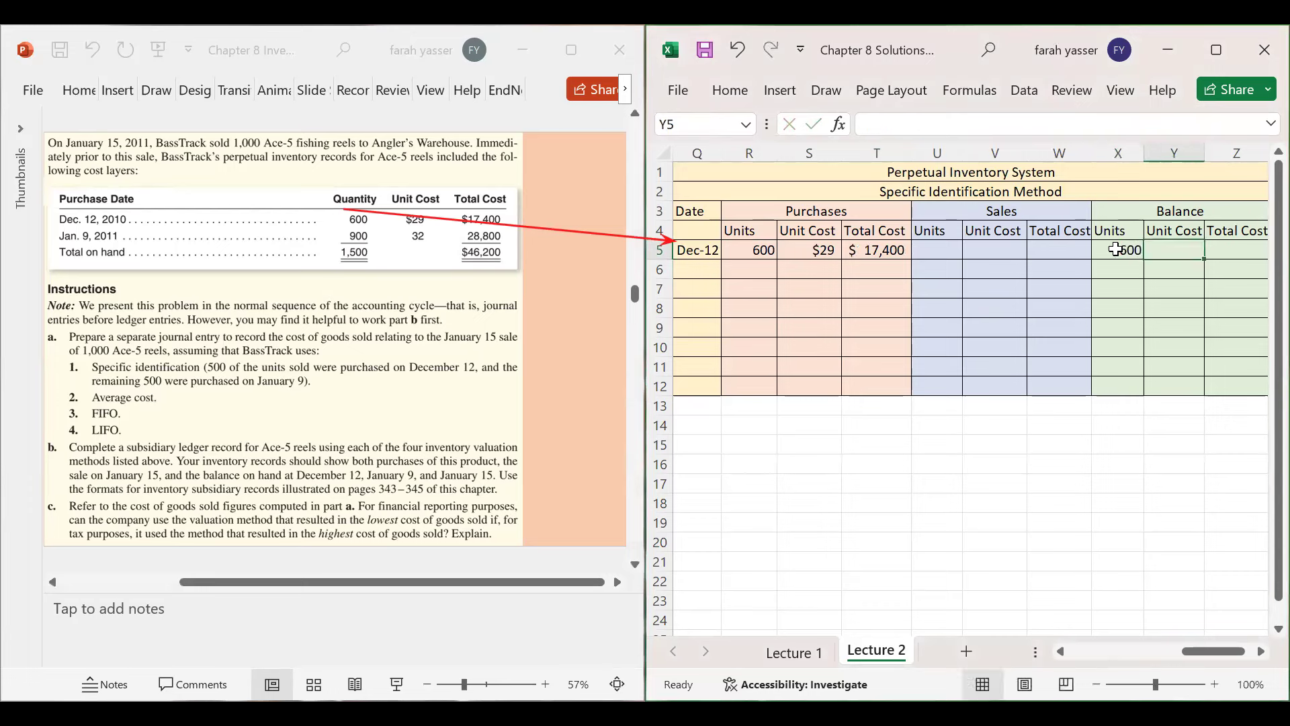
text($29)
key(Tab)
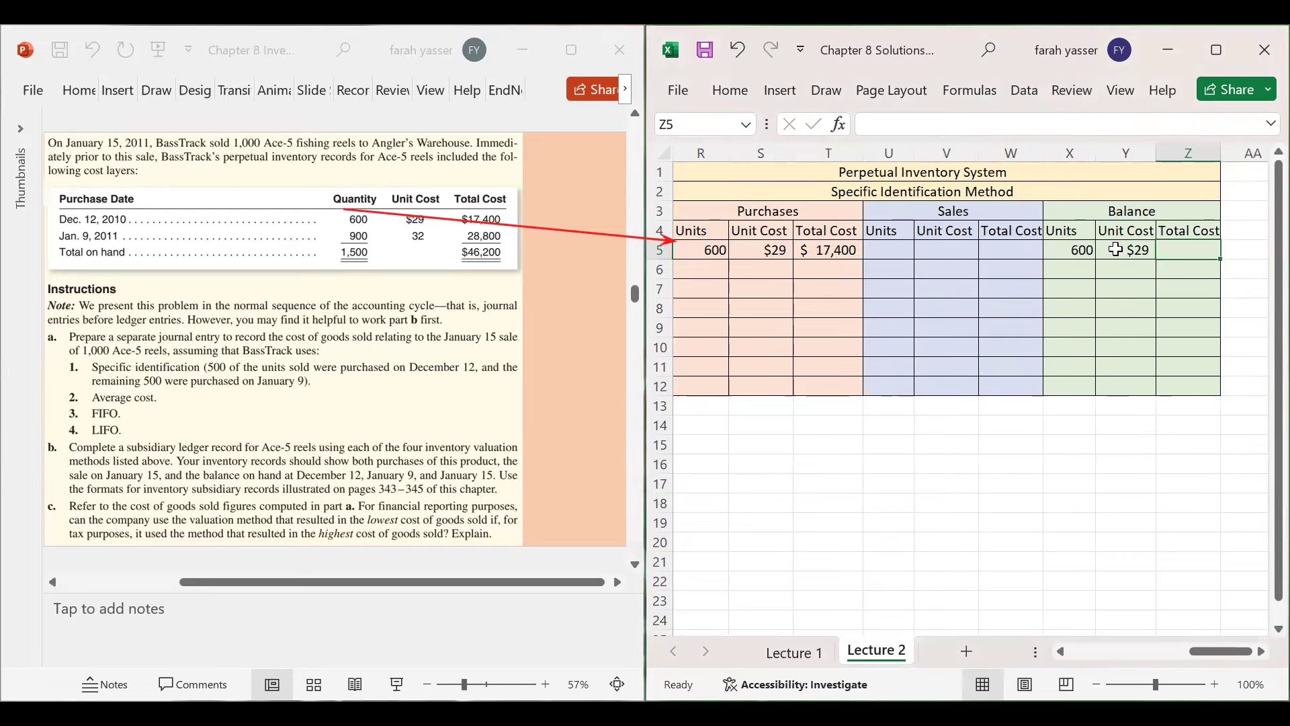
text($)
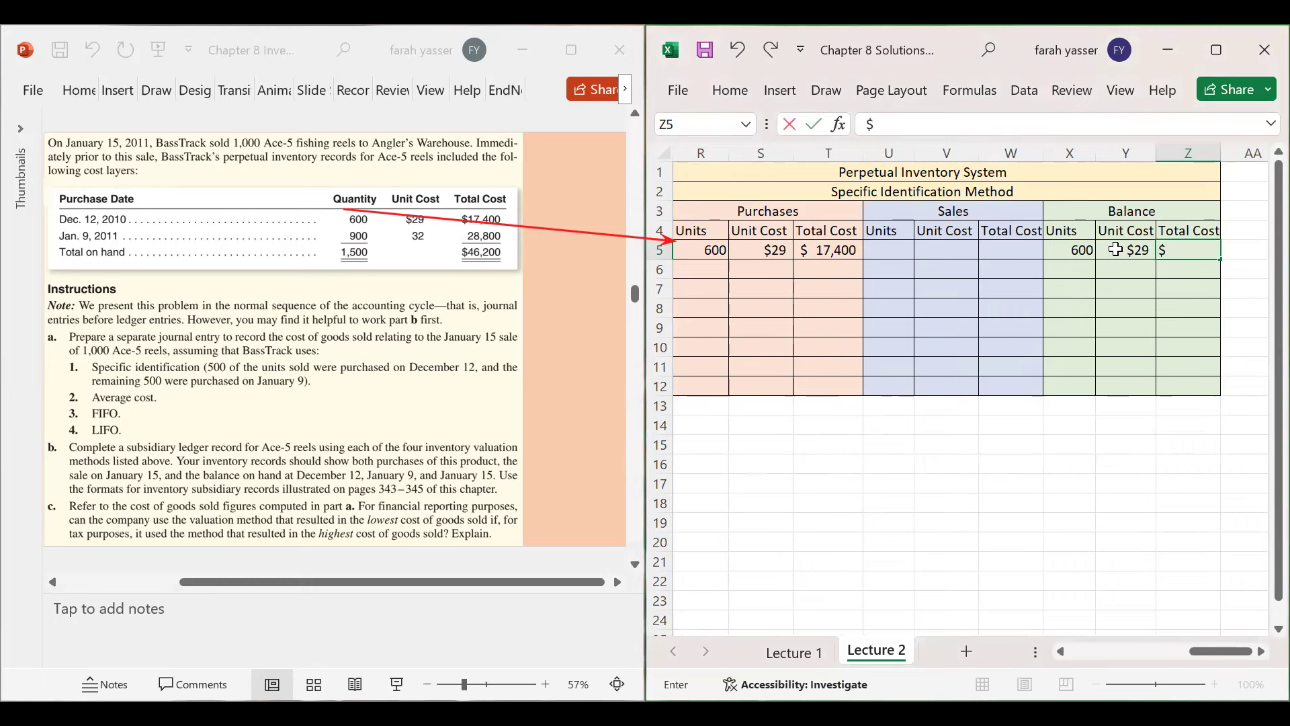
text(17400)
key(Left)
key(Left)
key(Left)
key(Left)
key(Left)
- Draw an arrow on the slide from the 900-unit purchase to ledger row 6
key(ctrl+Left)
key(ctrl+Left)
key(ctrl+Left)
key(ctrl+Left)
key(Right)
key(Right)
key(Right)
key(Right)
key(Right)
key(Right)
key(Right)
key(Right)
key(Right)
key(Right)
key(Right)
key(Right)
key(Right)
key(Right)
key(Right)
key(Right)
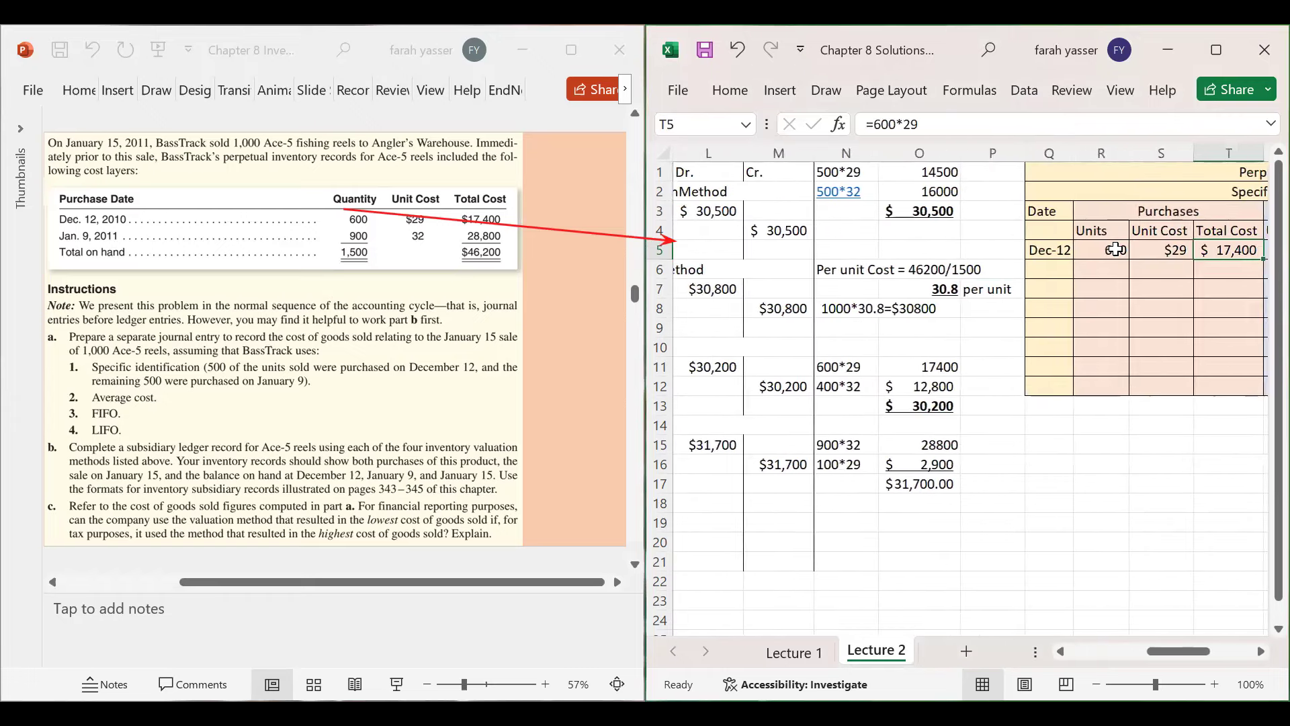
key(Right)
key(Right)
key(Right)
key(Right)
key(Right)
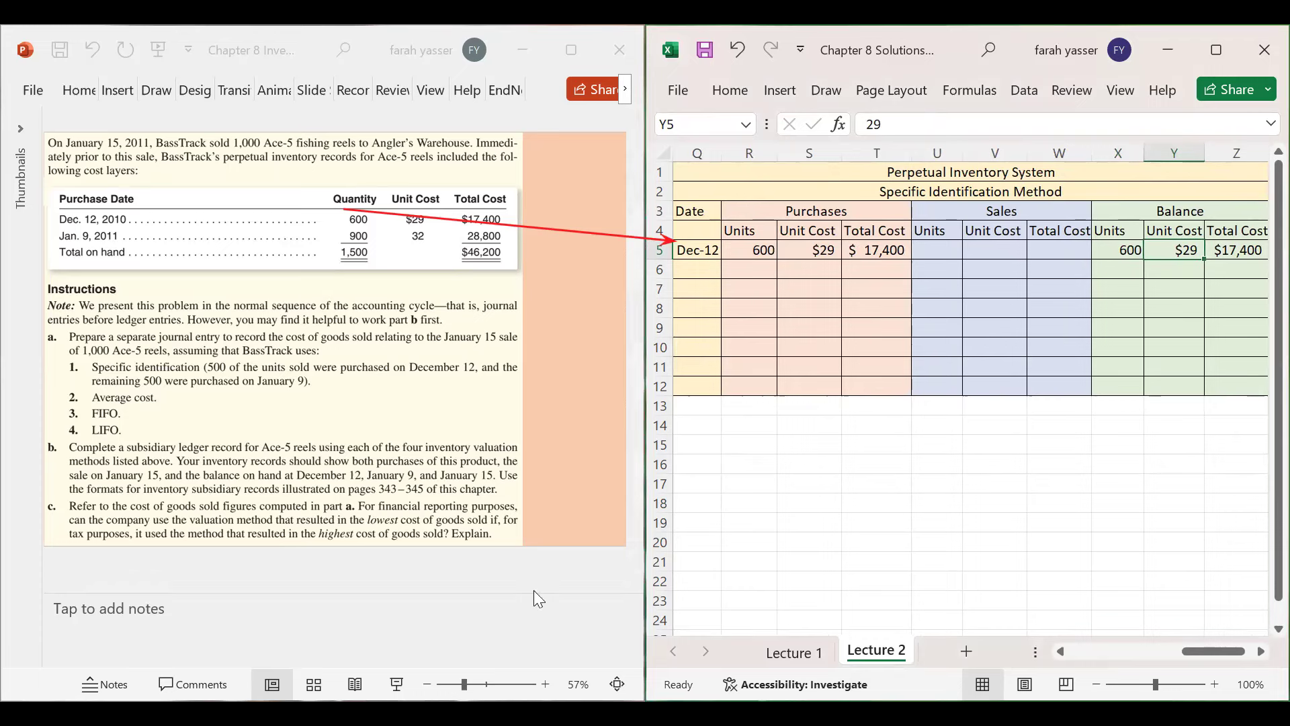
click(338, 245)
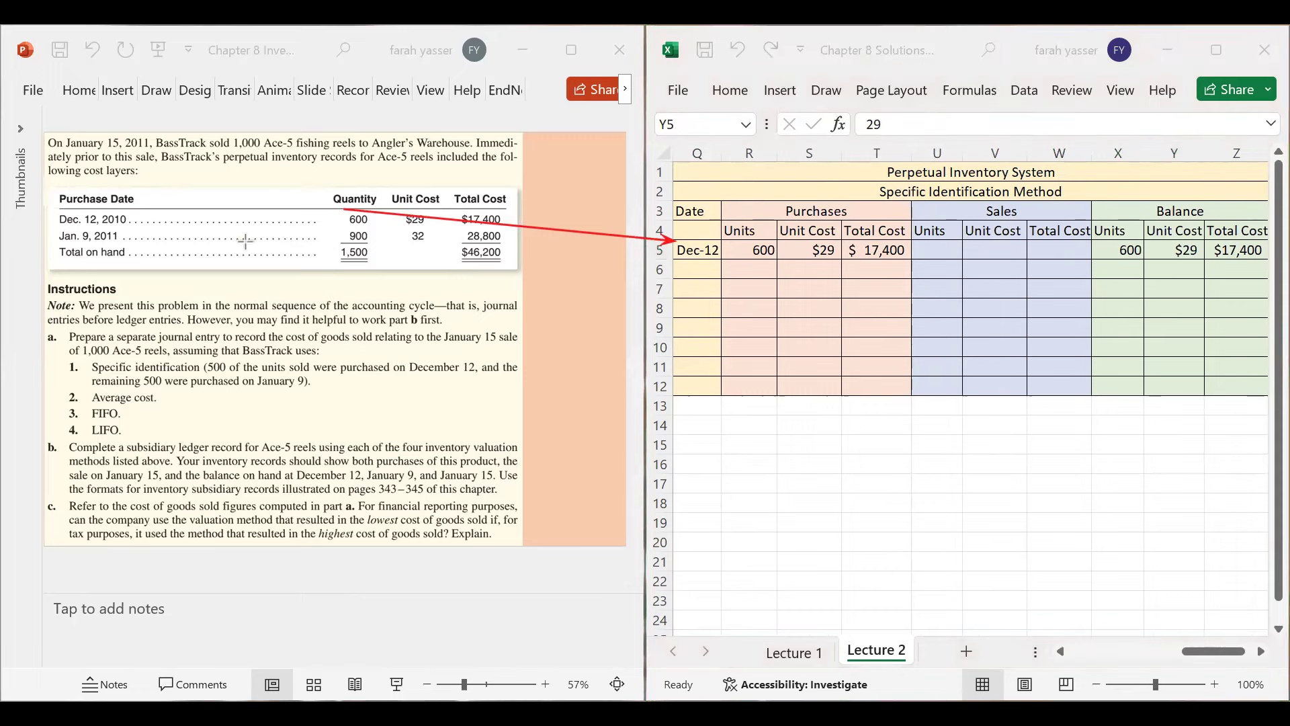
mouse_move(375, 235)
mouse_down()
mouse_move(608, 281)
mouse_move(672, 264)
mouse_up()
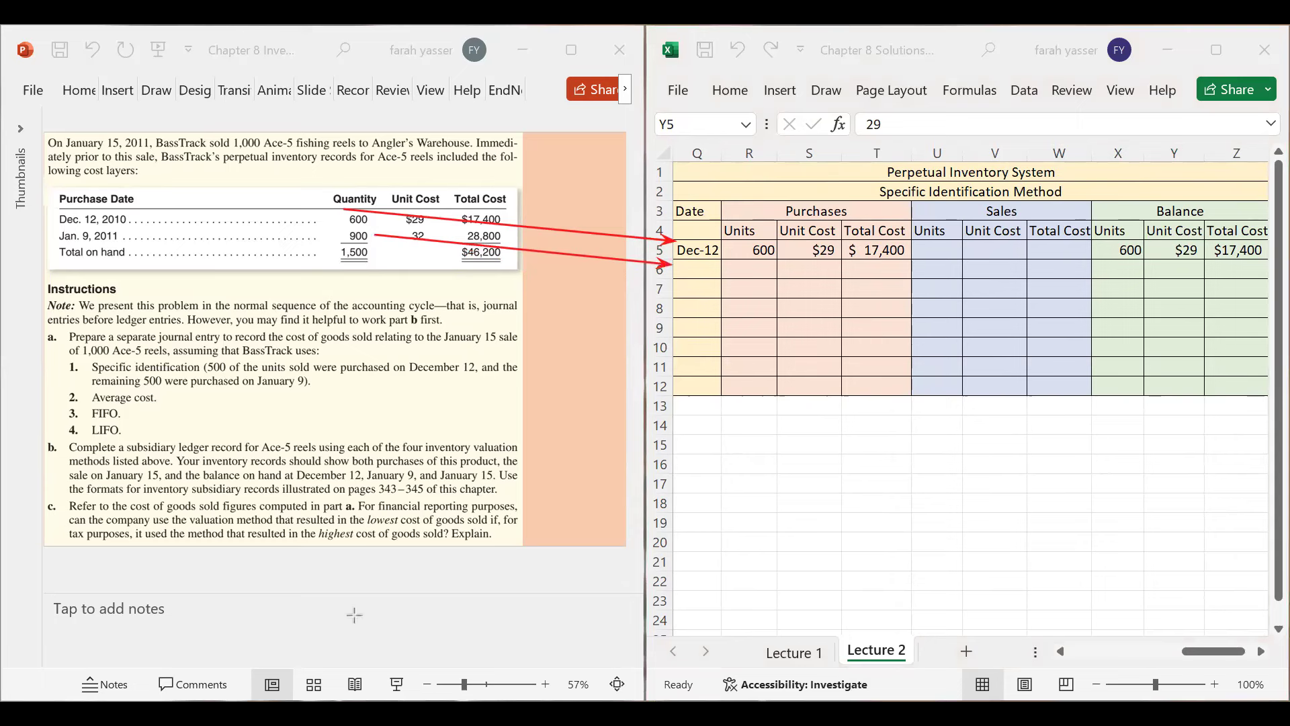
- Record the Jan 9 purchase of 900 units at $32 with total cost =900*32
click(698, 272)
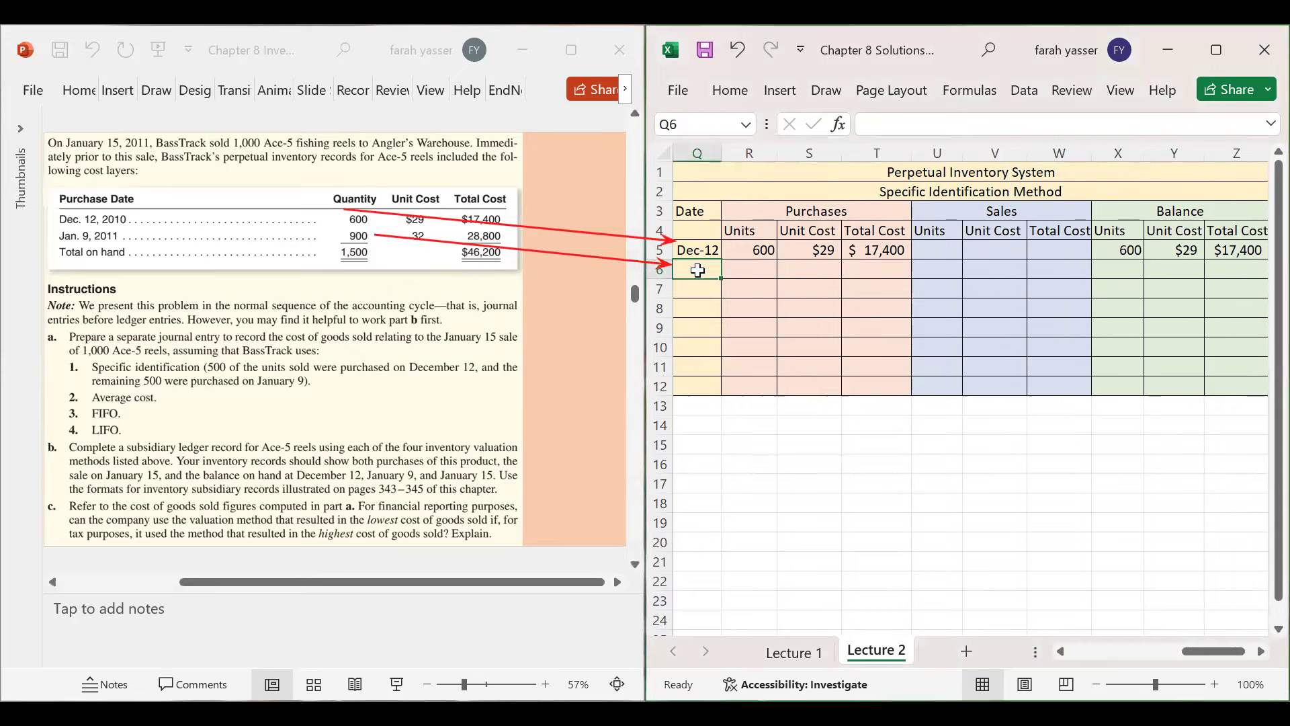
text(Jan 9)
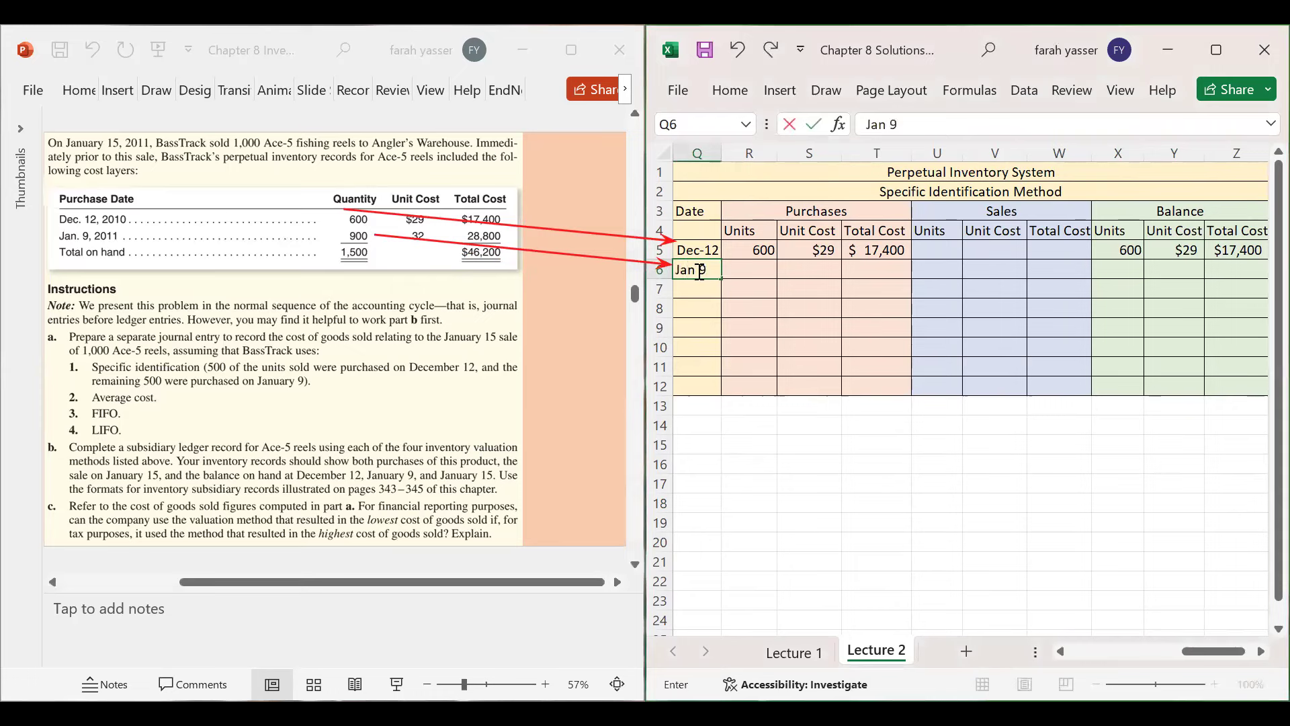
key(Tab)
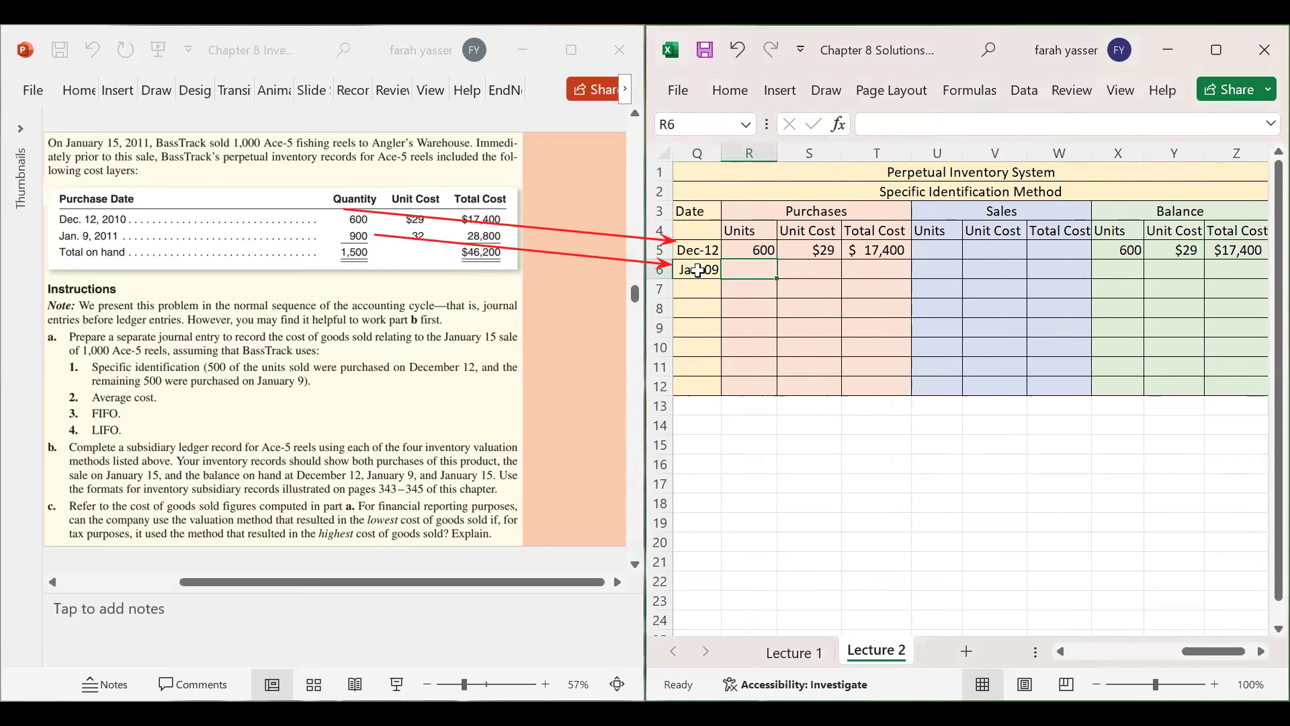
text(900)
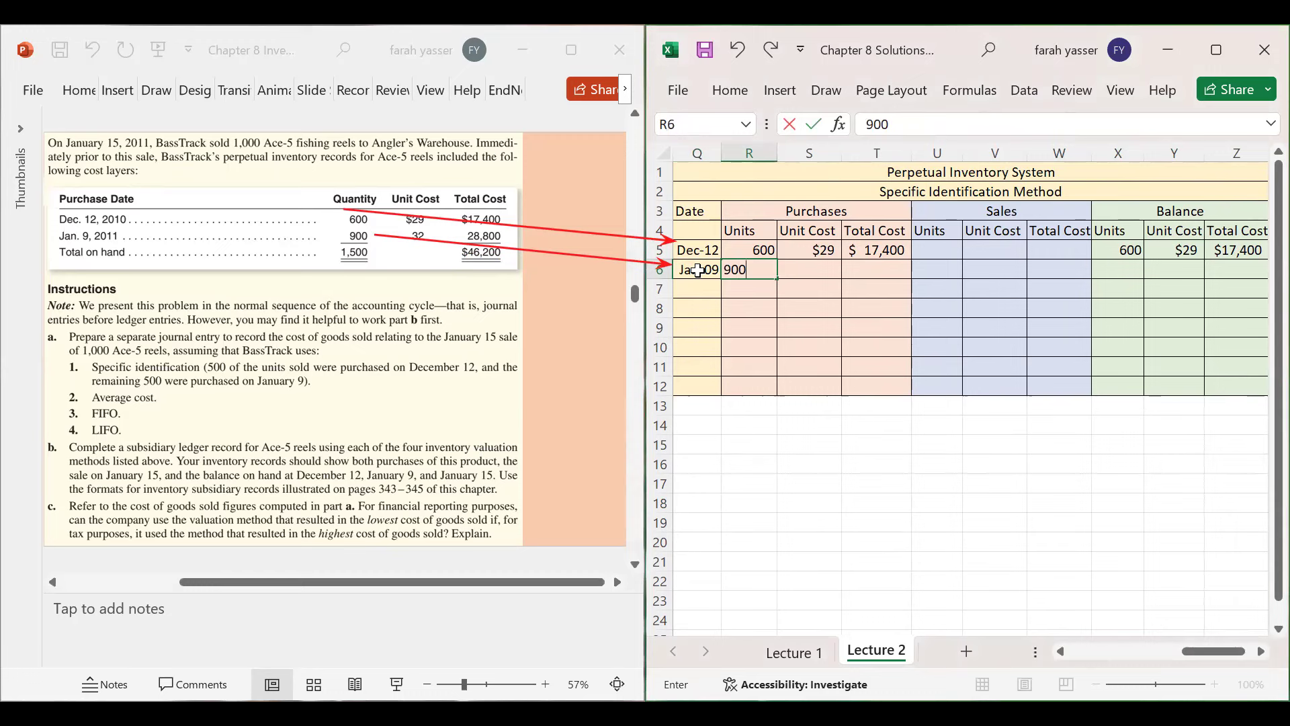
key(Tab)
text($)
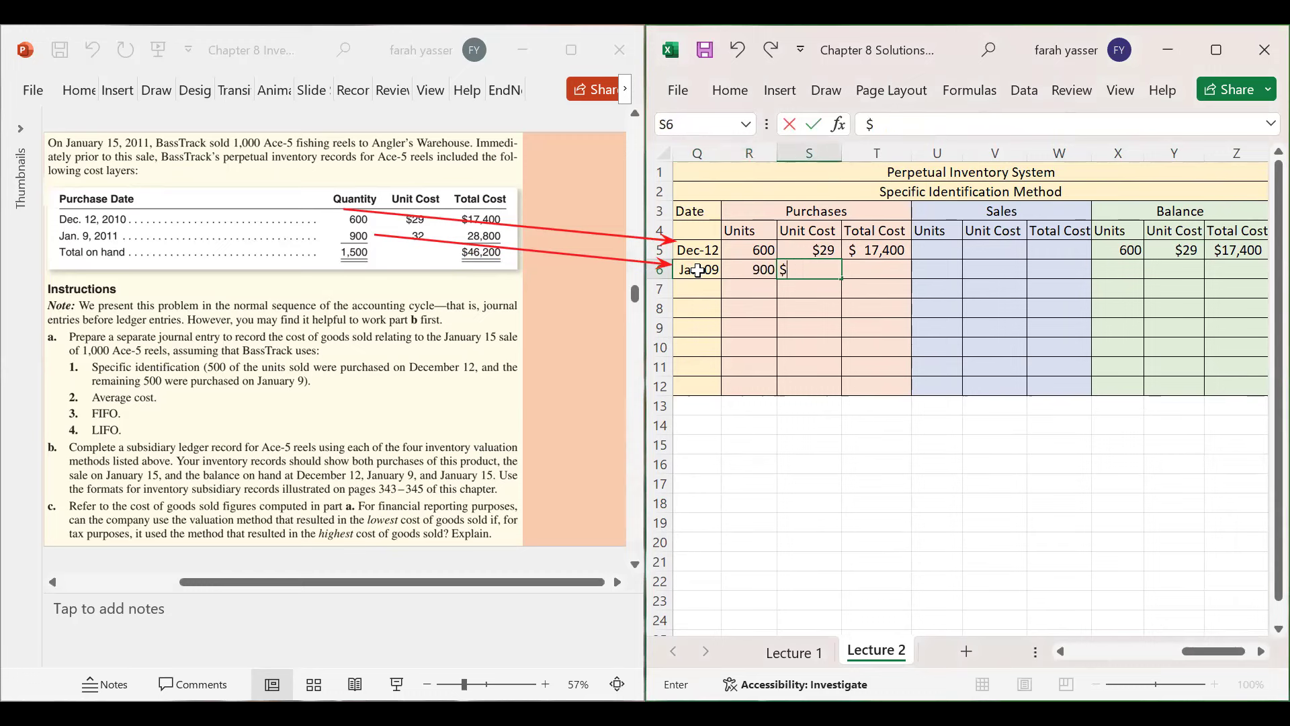
text(32)
key(Tab)
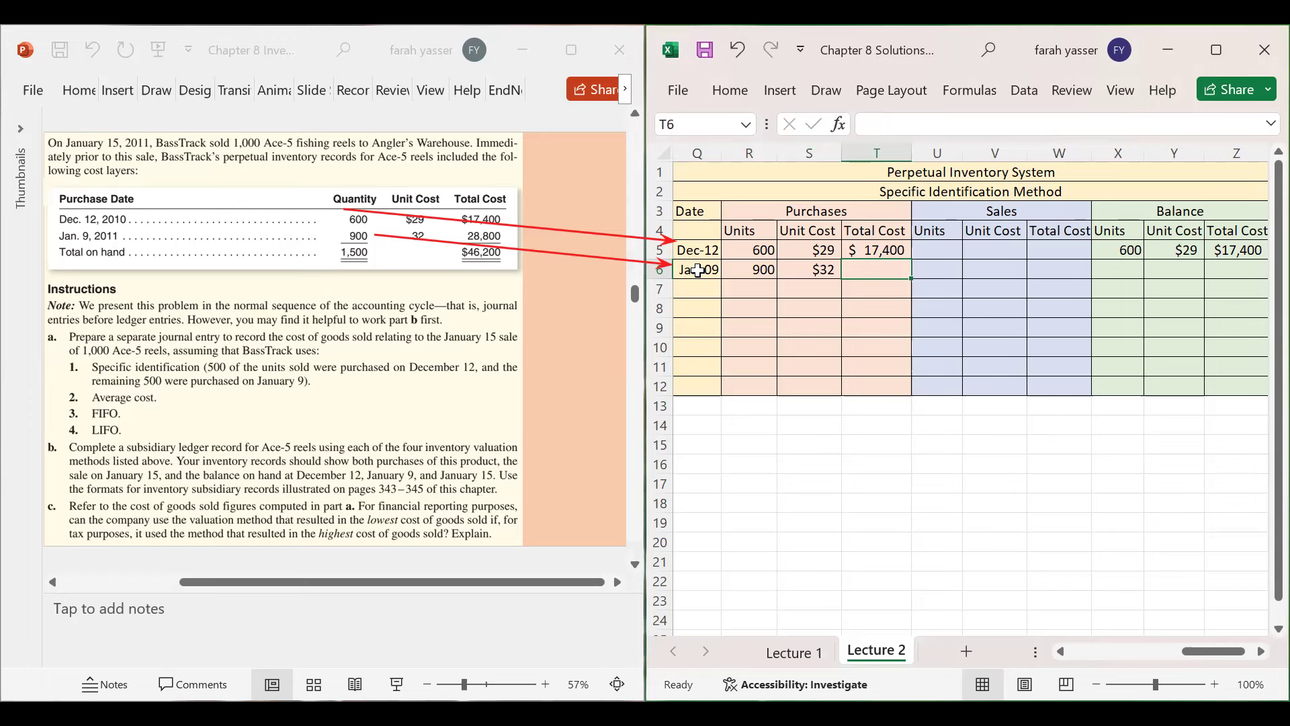
text(=900)
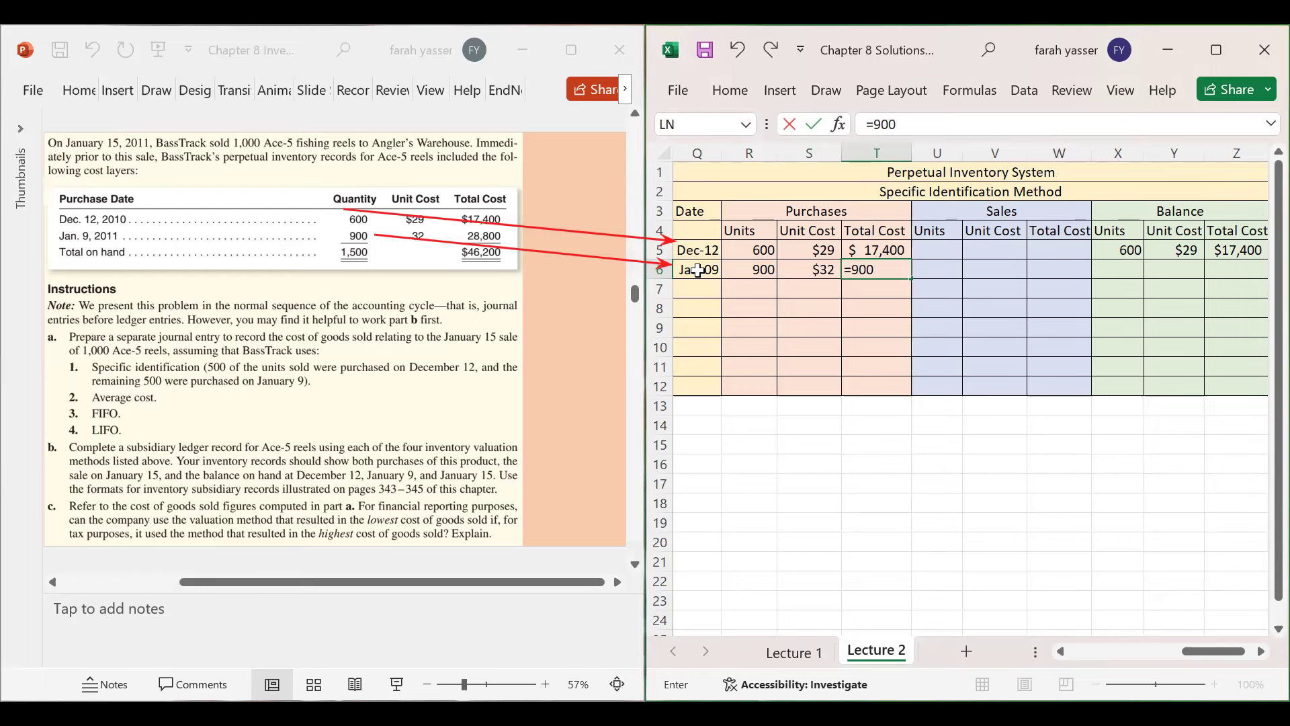
text(*32)
key(Return)
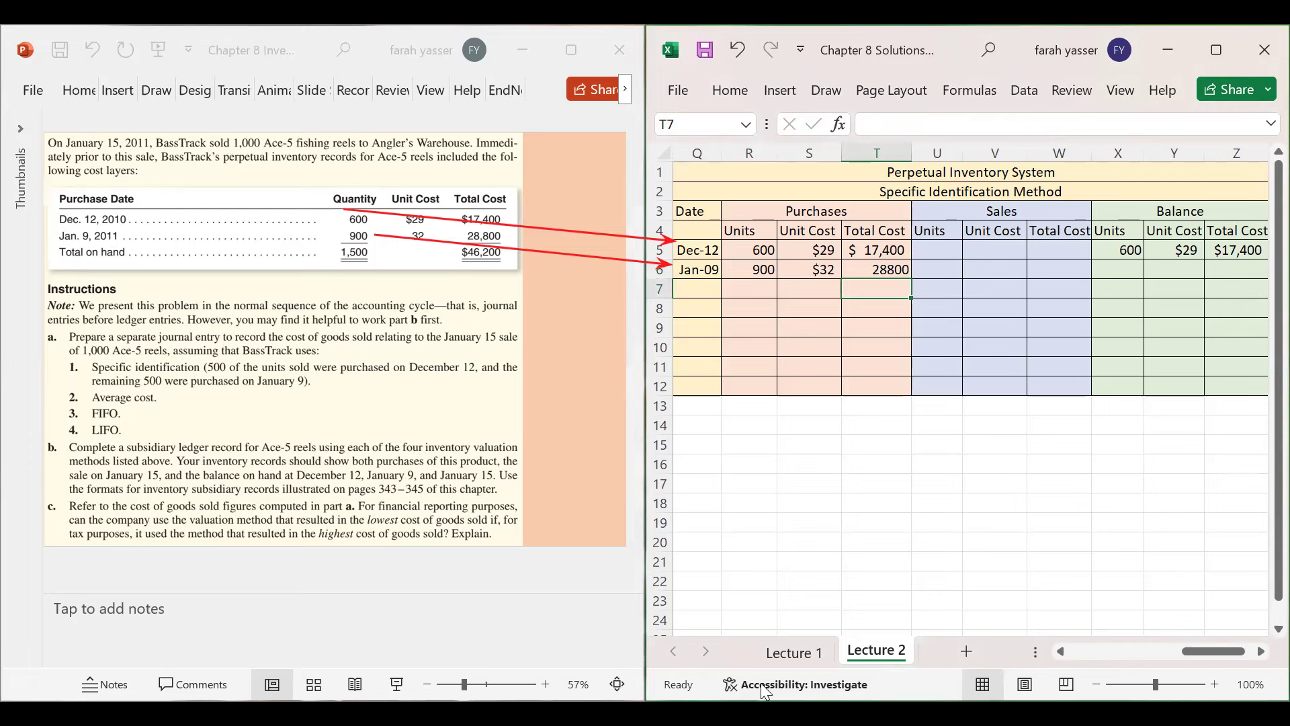
- Format the 28,800 total cost as Accounting with no decimal places
click(876, 268)
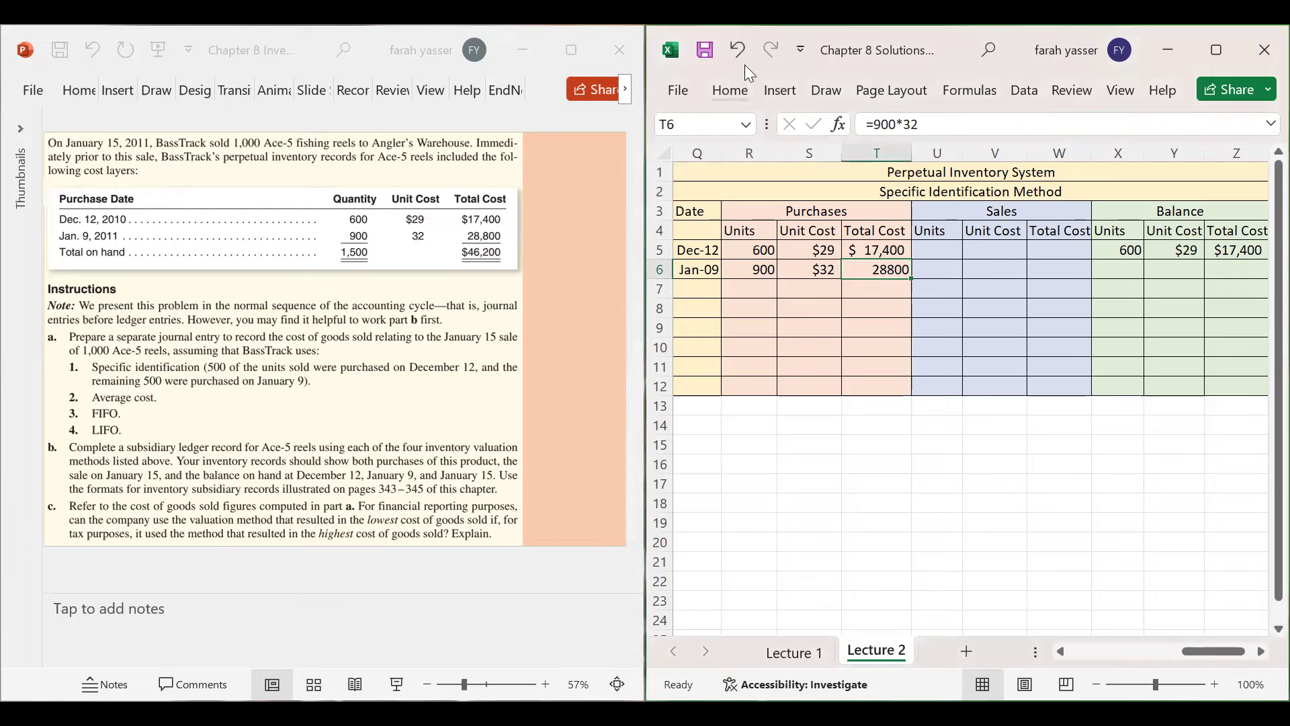
click(731, 90)
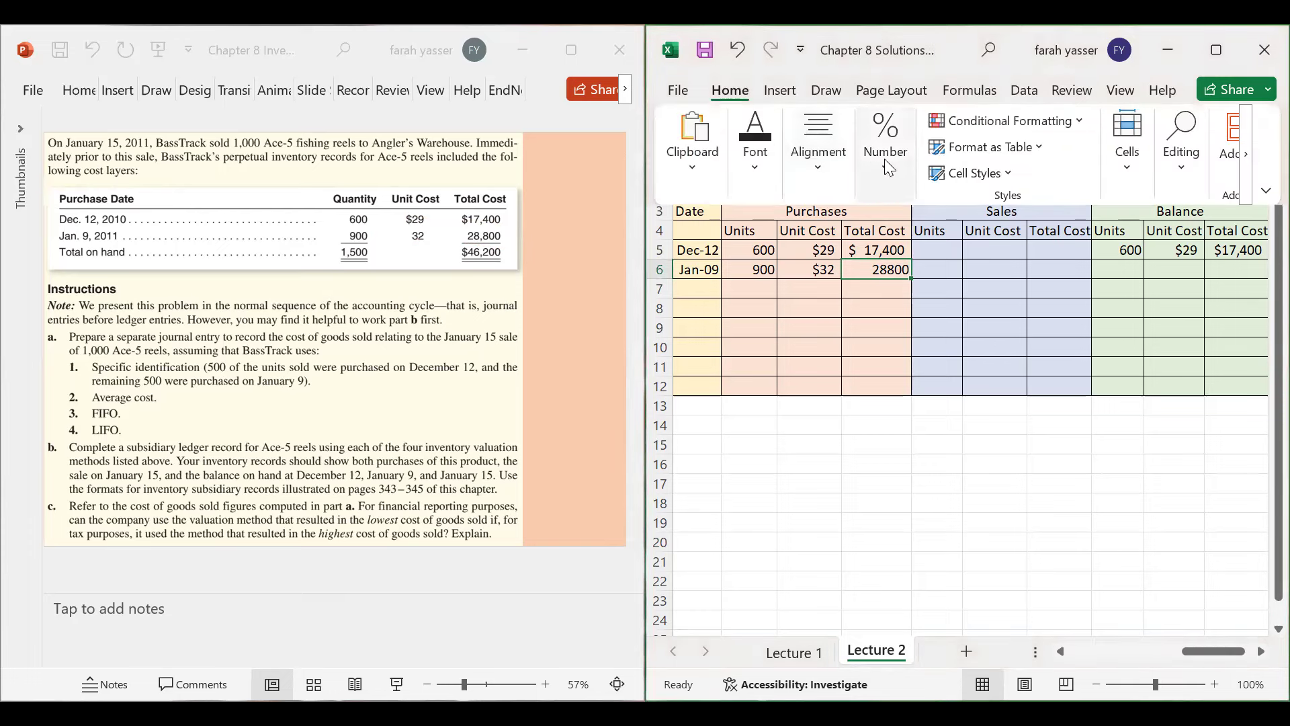
click(885, 159)
click(874, 261)
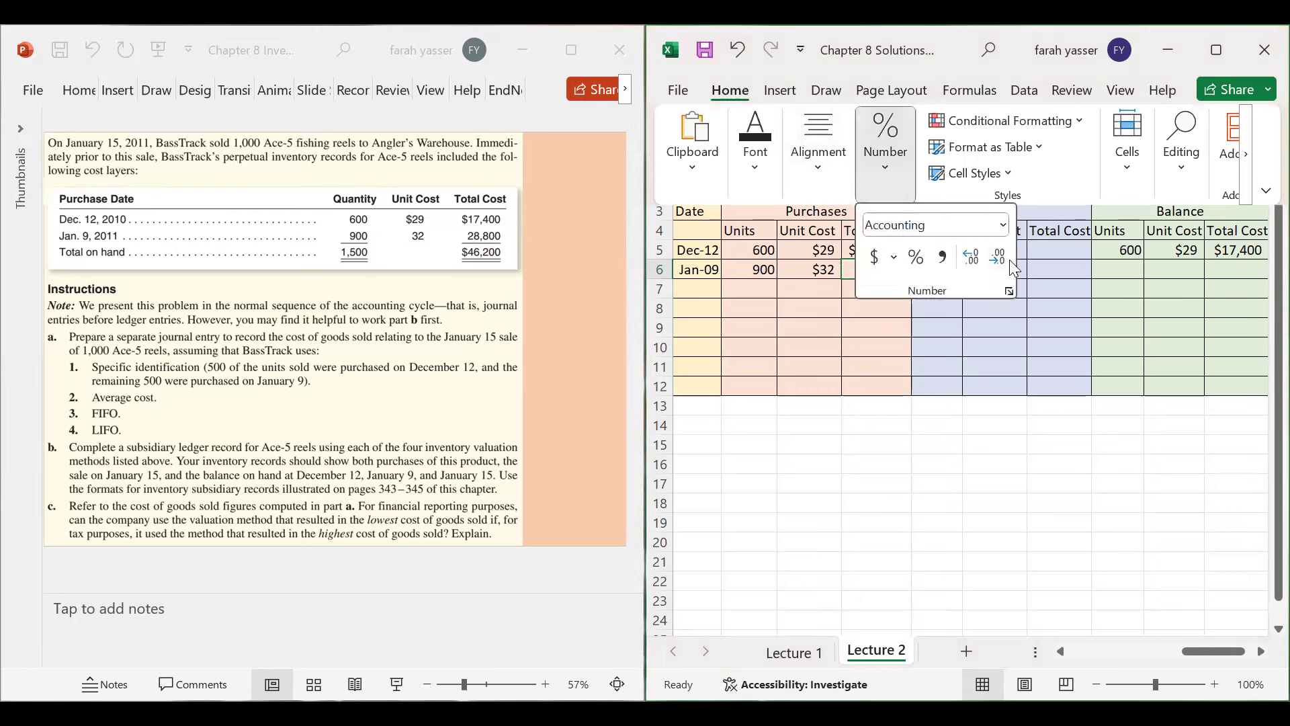
click(1001, 258)
click(895, 278)
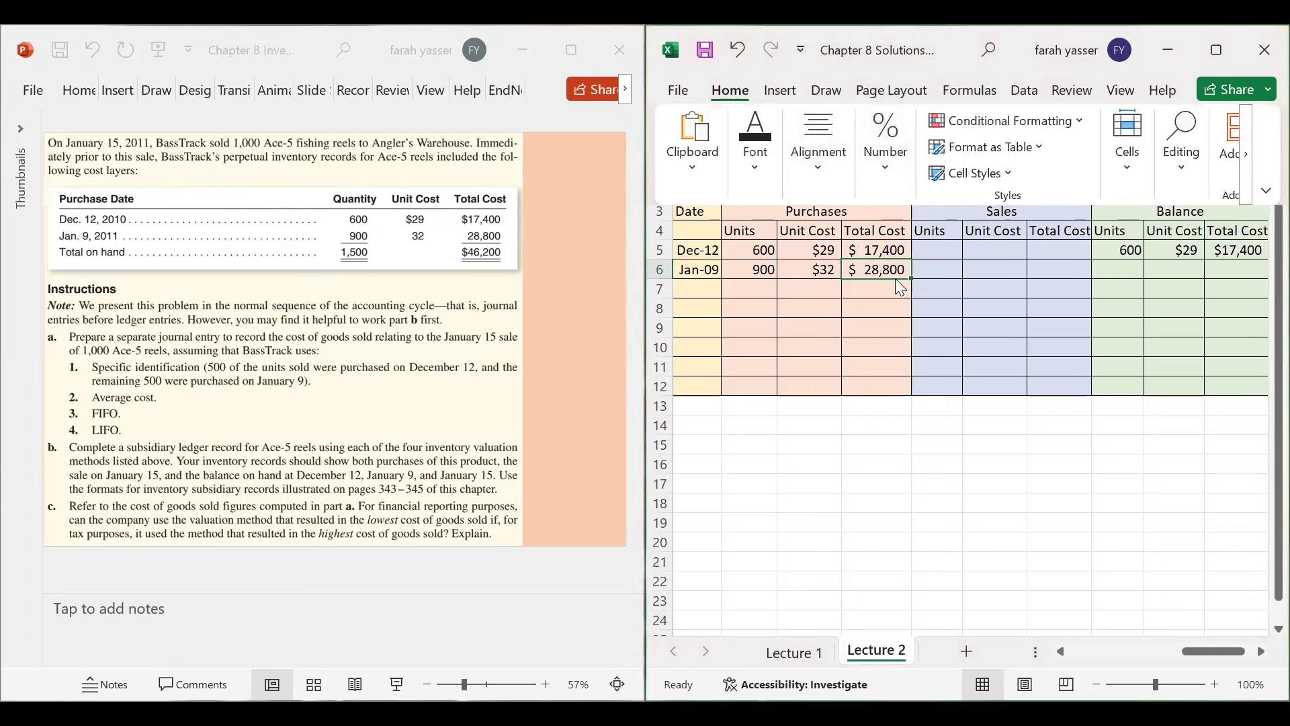
click(1127, 264)
click(1126, 268)
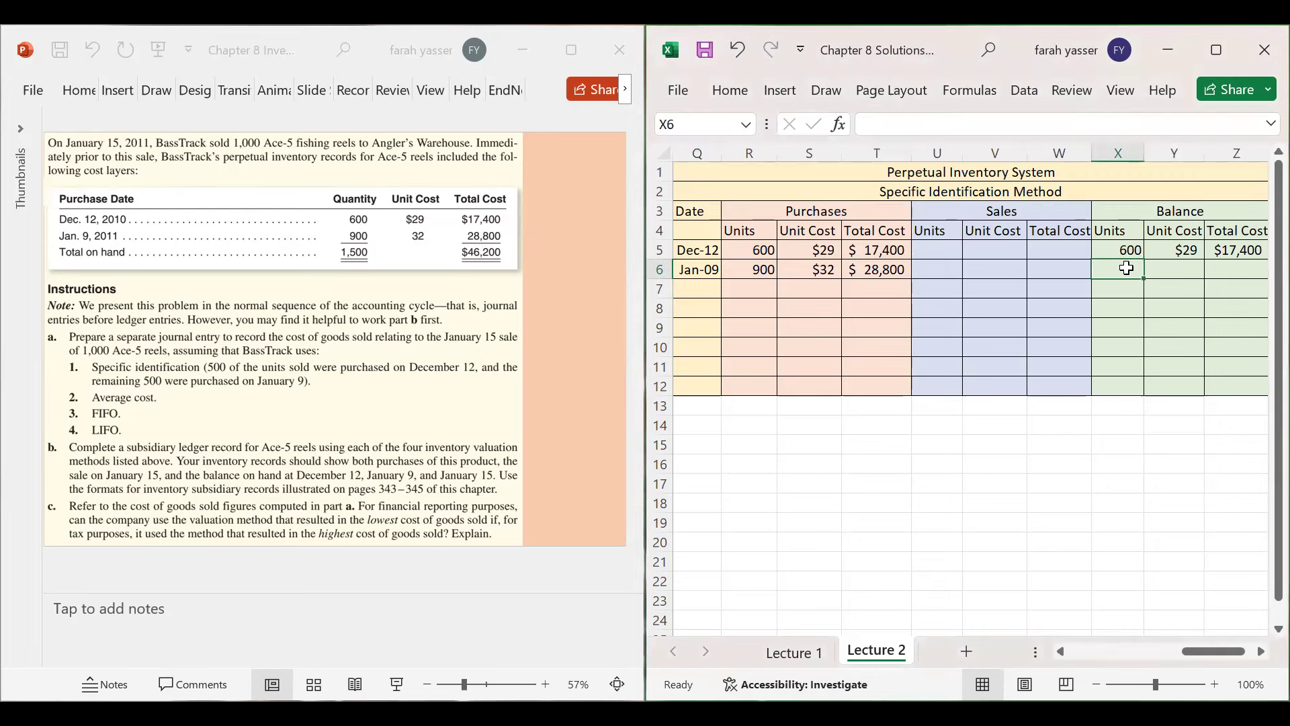
- Enter the Jan-09 balance of 900 units at $32 totalling $28,800
text(900)
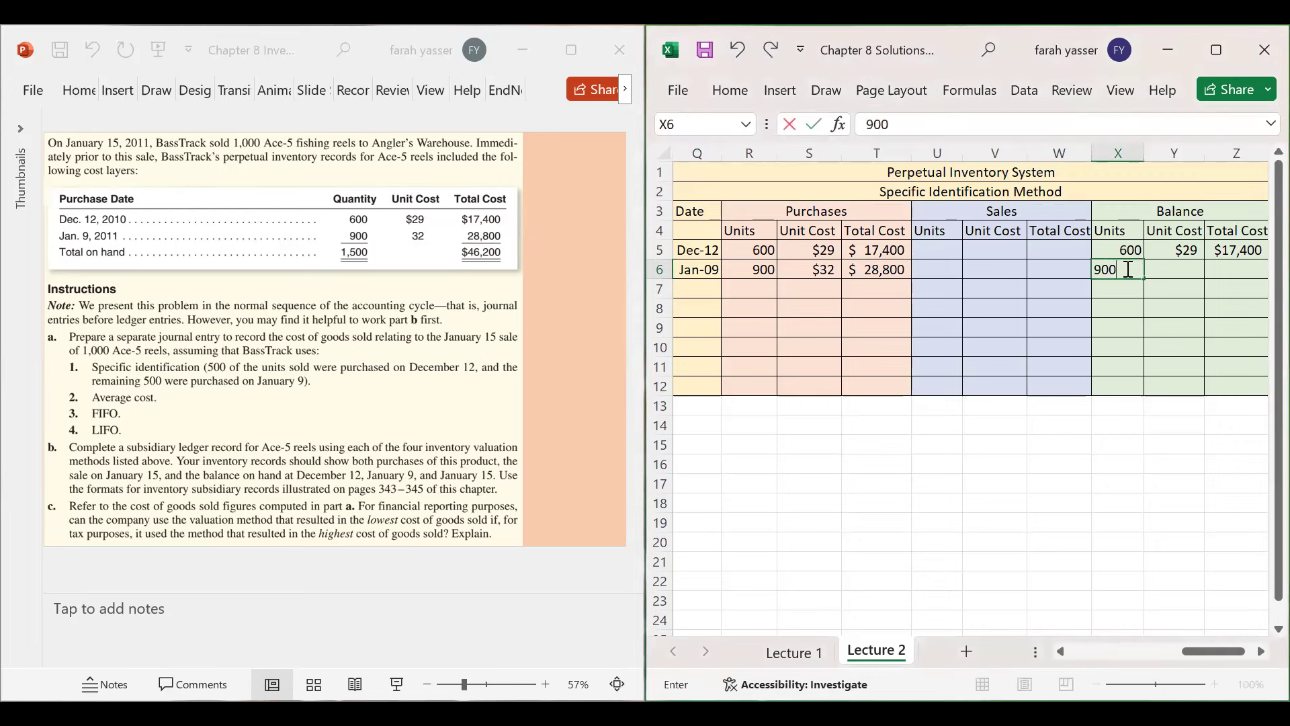
key(Tab)
text($)
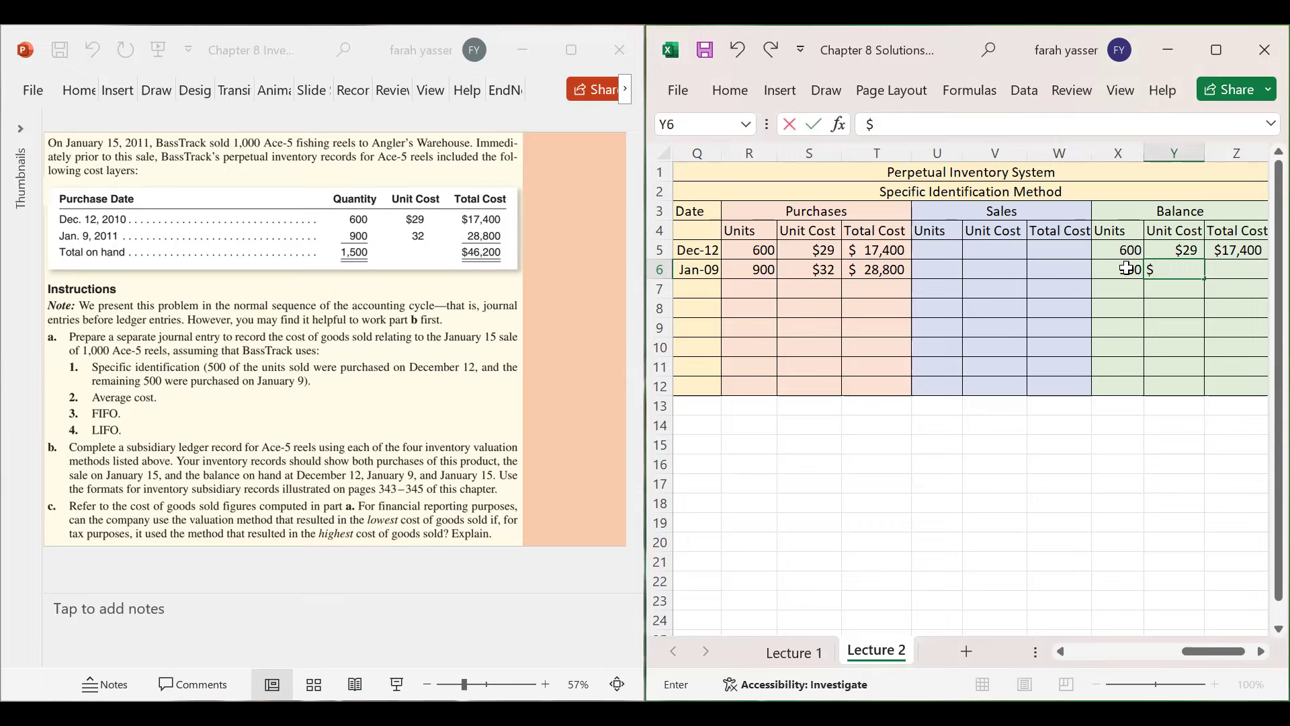
text(32)
key(Tab)
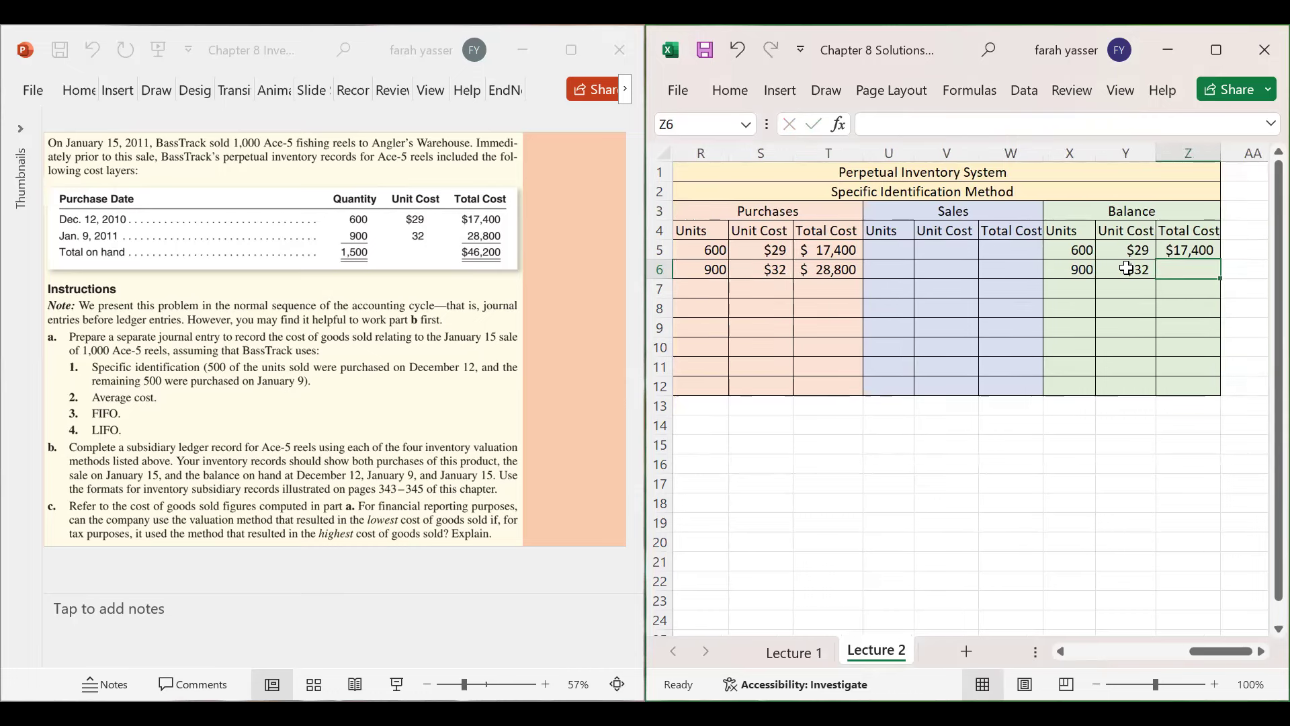
text($)
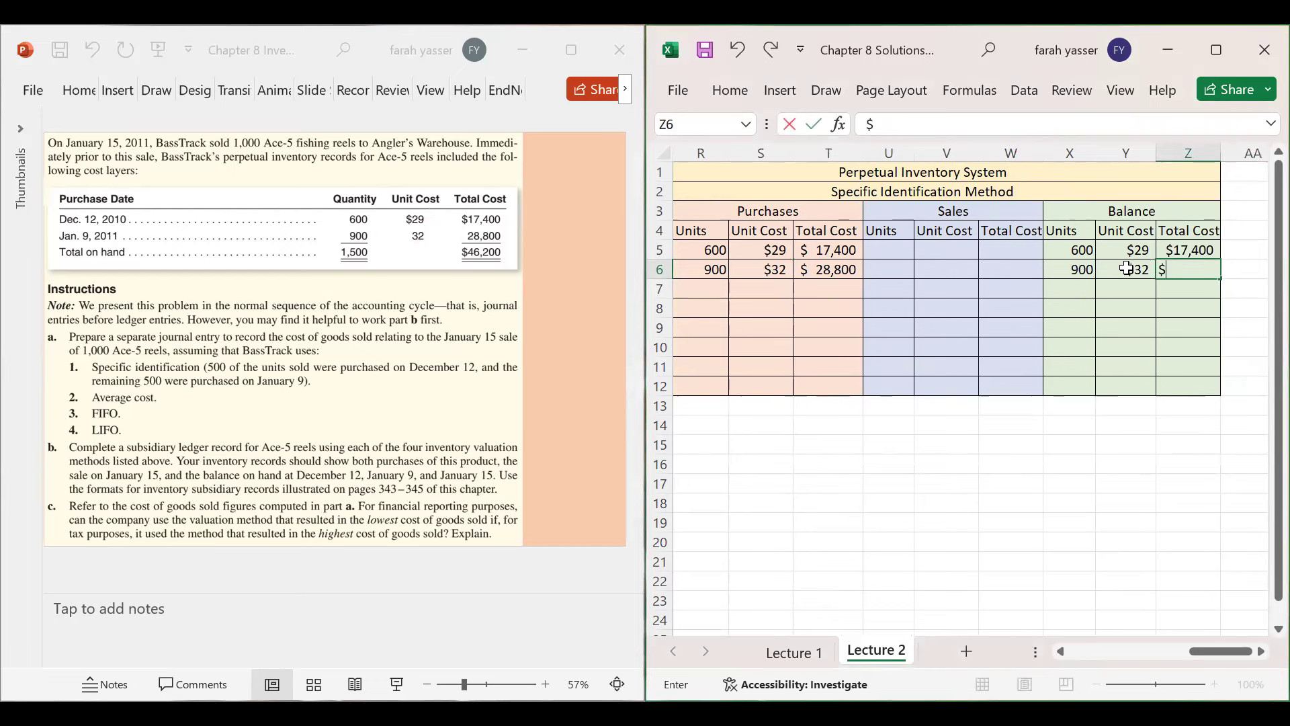
text(28,800)
key(Return)
key(Up)
key(Left)
key(Left)
key(Left)
key(Left)
key(Left)
key(Left)
key(Left)
key(Left)
key(Left)
key(Left)
key(Left)
key(Left)
key(Left)
key(Left)
key(Left)
key(Left)
key(Left)
key(Left)
key(Left)
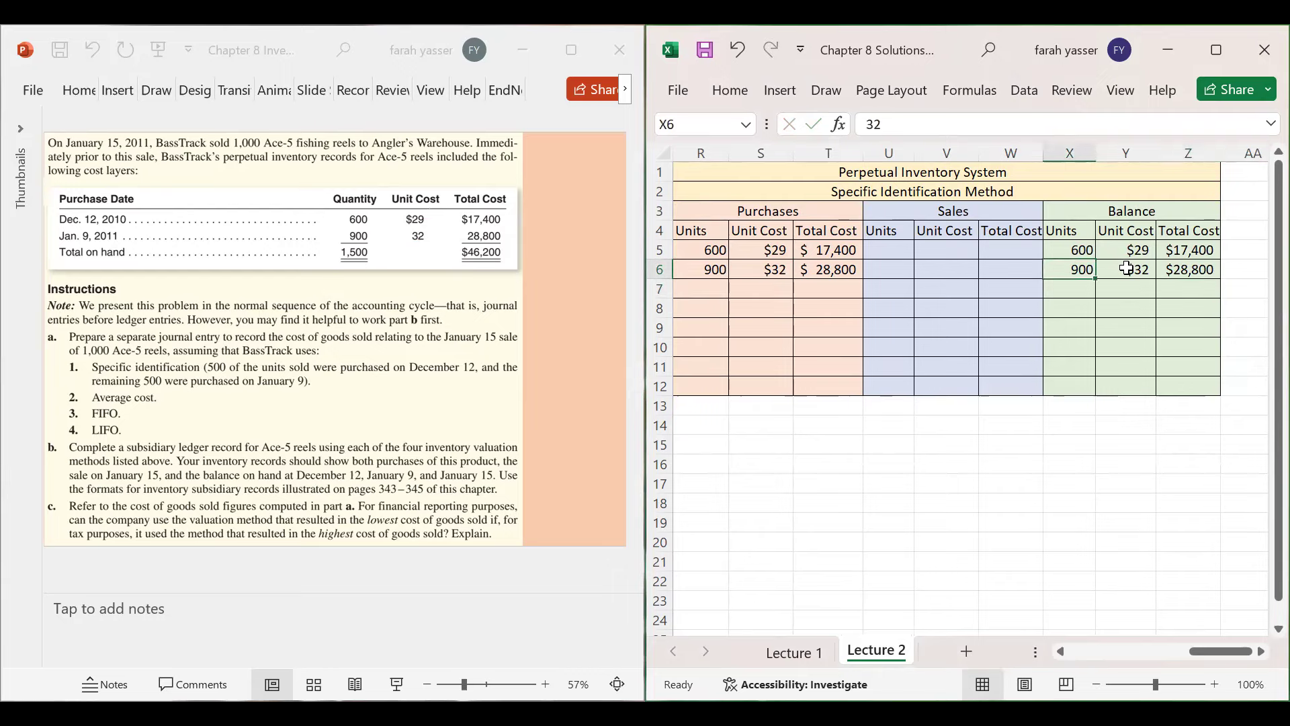
key(Right)
key(Right)
key(Right)
key(Right)
key(Right)
key(Right)
key(Right)
key(Right)
key(Right)
key(Right)
key(Right)
key(Right)
key(Right)
key(Right)
key(Right)
key(Right)
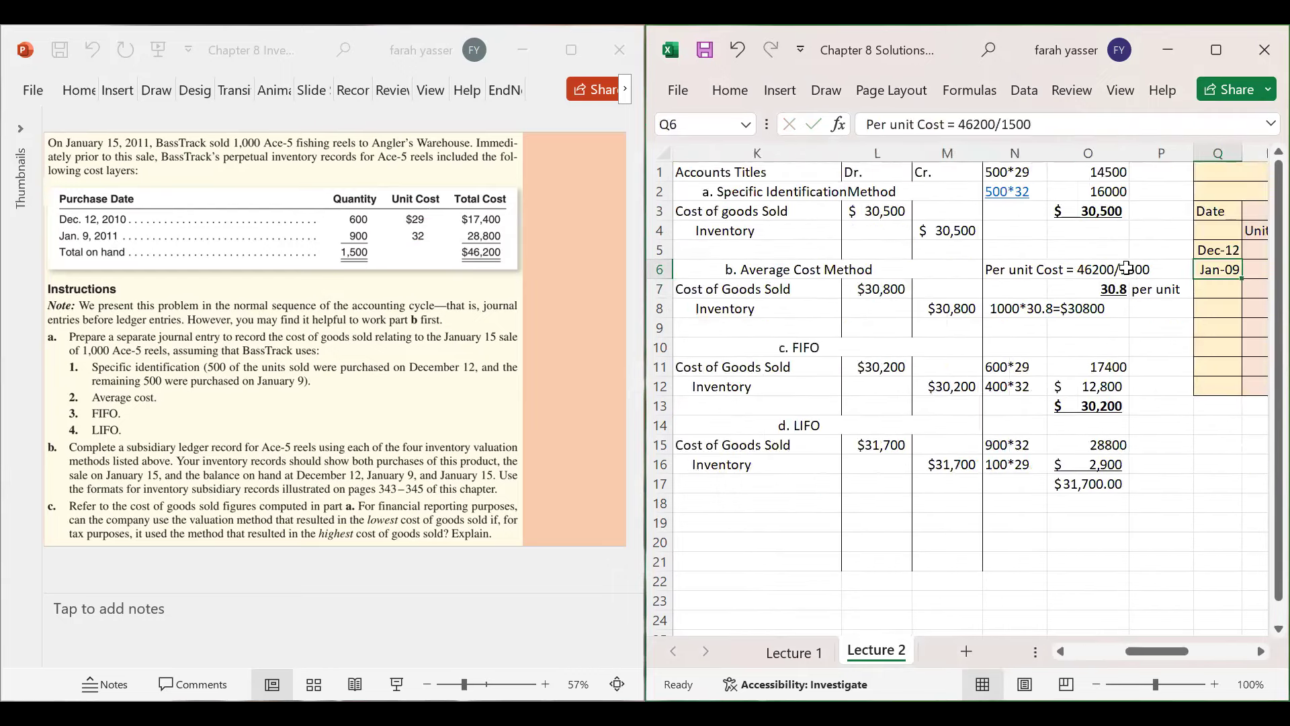
key(Right)
key(Right)
key(Right)
key(Left)
key(Left)
key(Left)
key(Left)
key(Left)
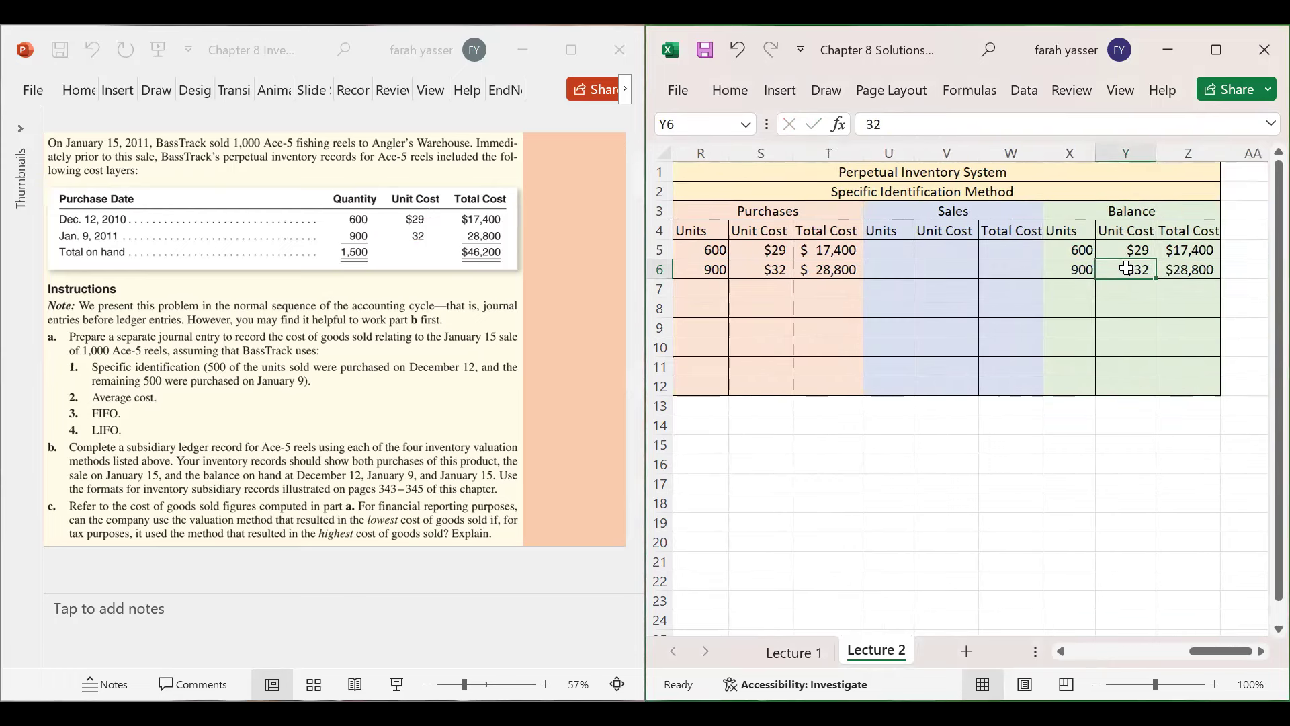
key(Left)
key(Left)
key(Left)
key(Left)
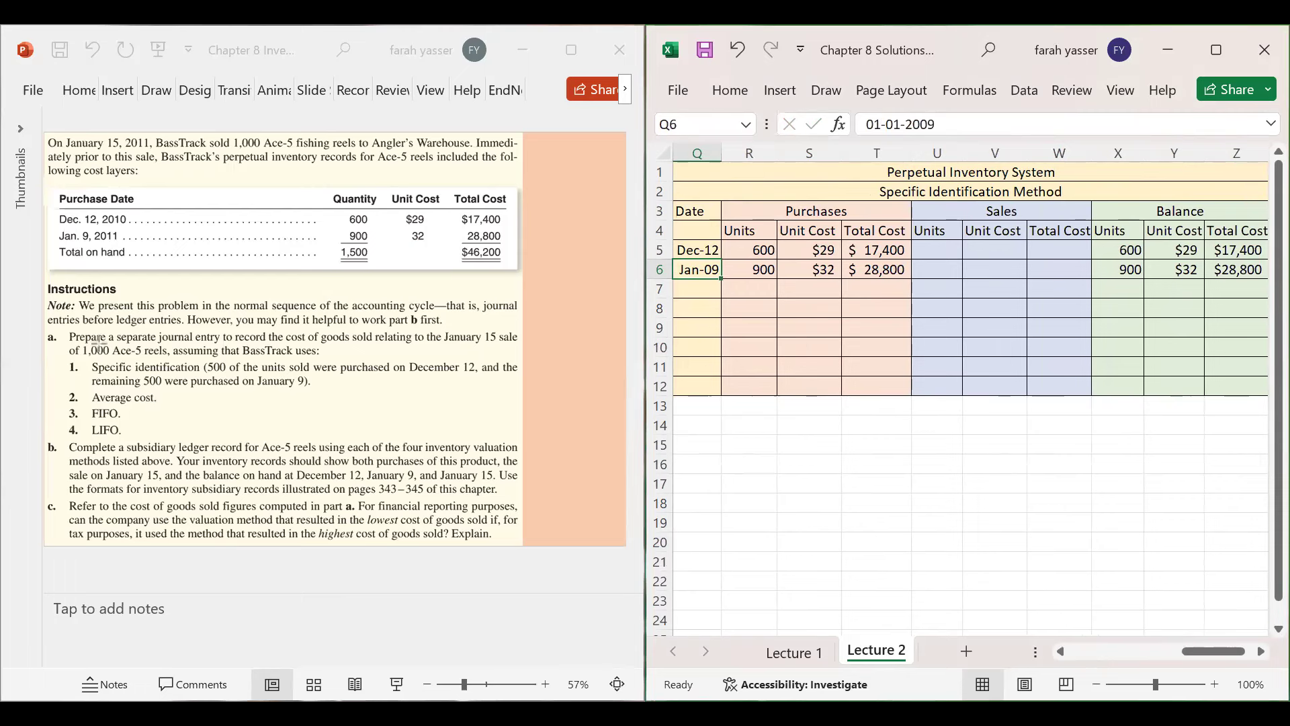
- On the problem slide, draw red boxes around 'of 1,000', the December 12 clause and the January 9 clause
click(75, 340)
drag(74, 341, 117, 357)
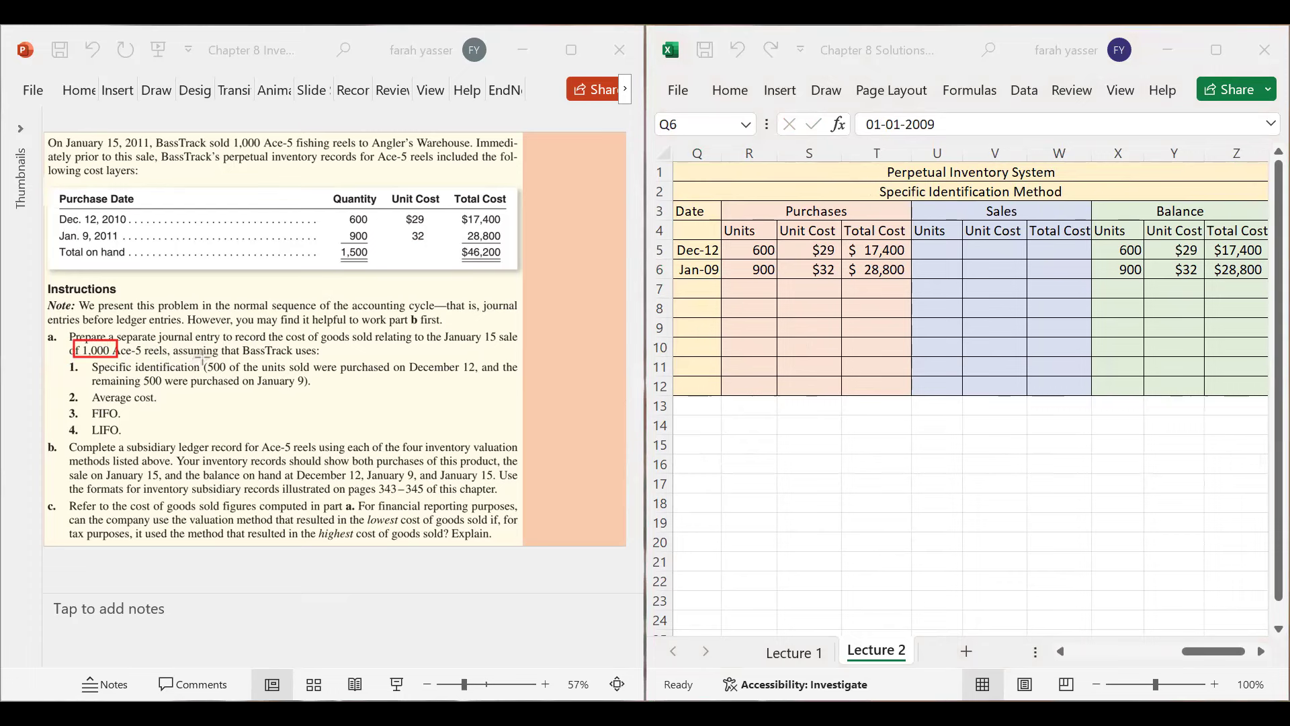
drag(199, 357, 481, 374)
drag(128, 372, 315, 392)
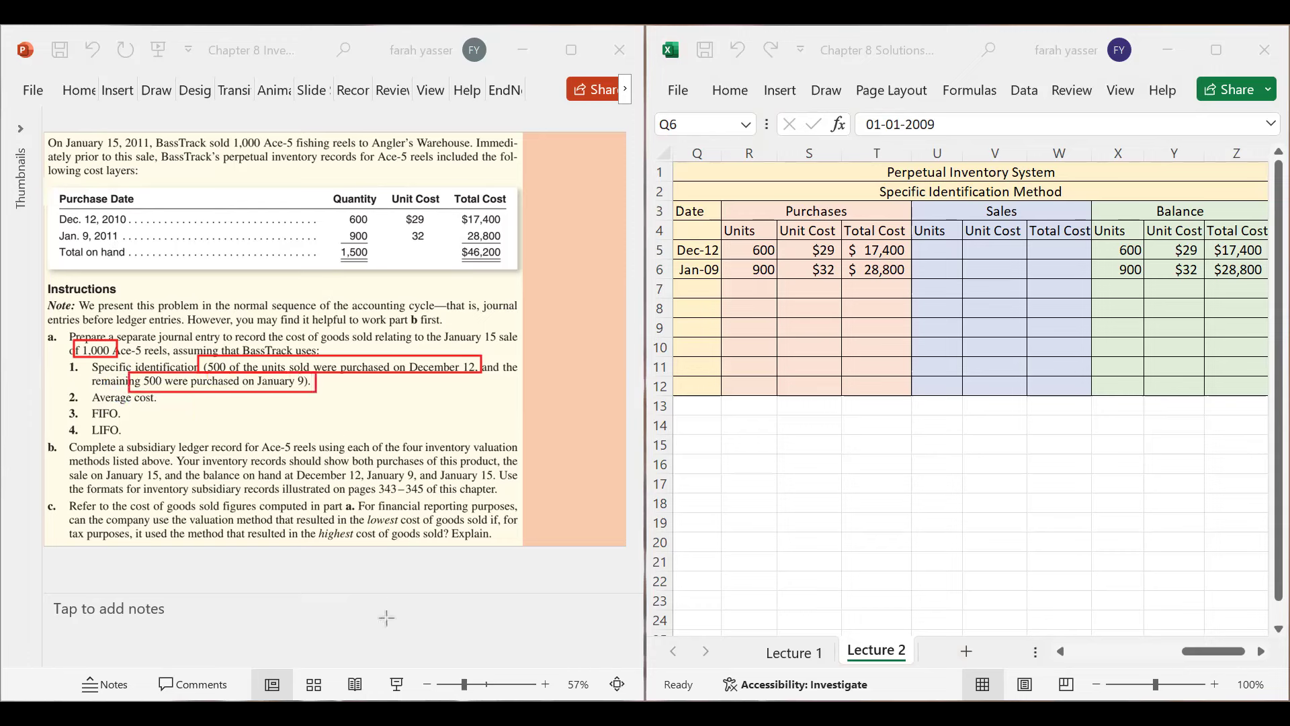
click(938, 288)
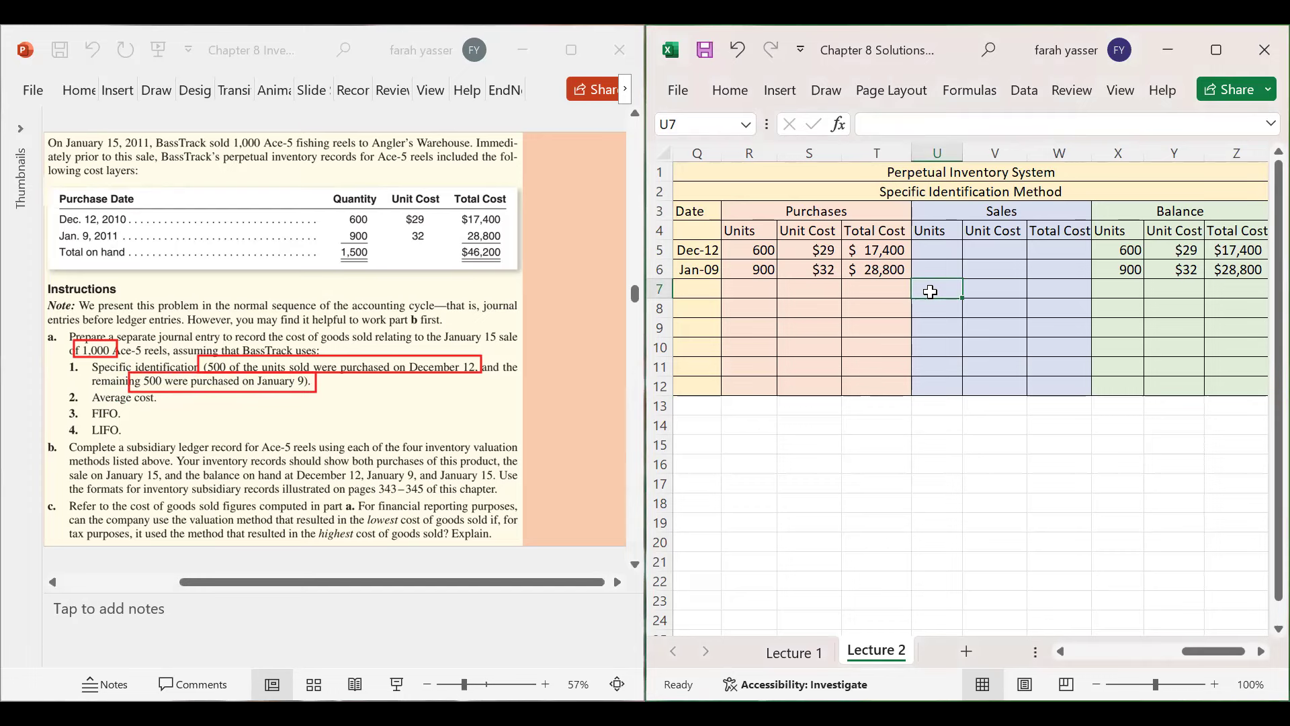
- Enter the row 7 sale: 500 units at $29 for a $14,500 total
text(00)
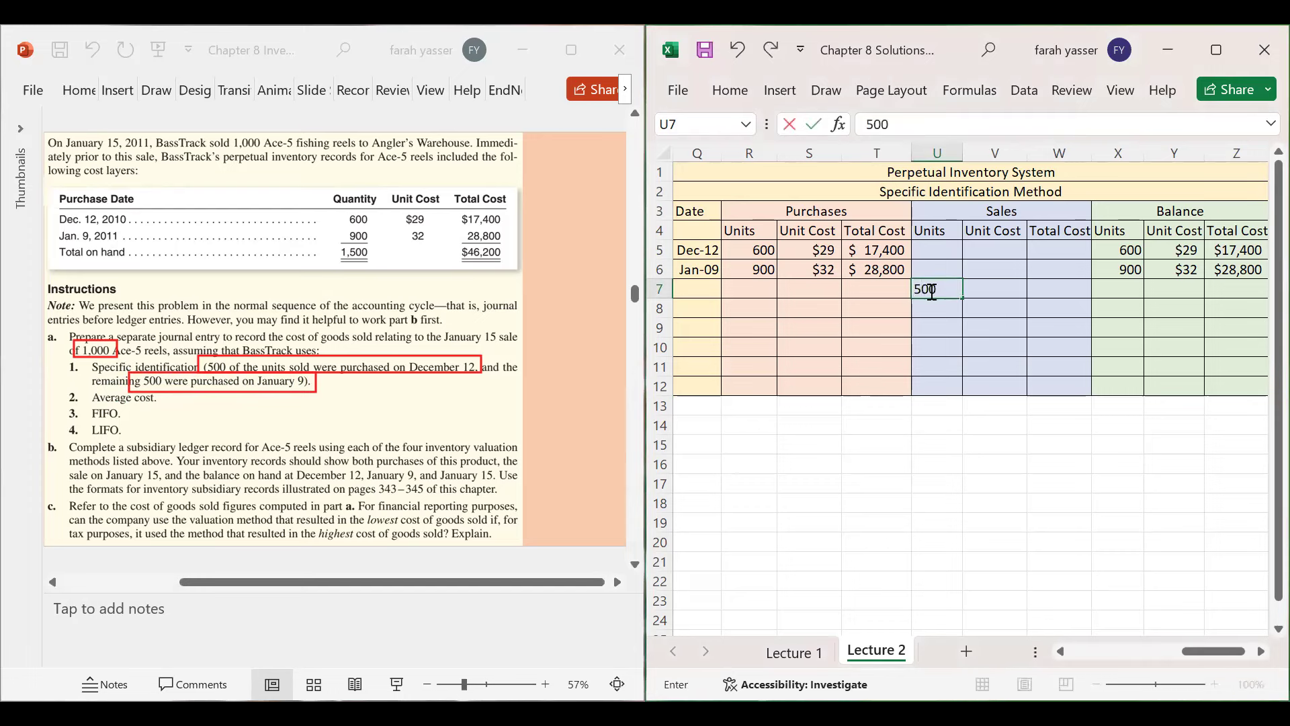
key(Tab)
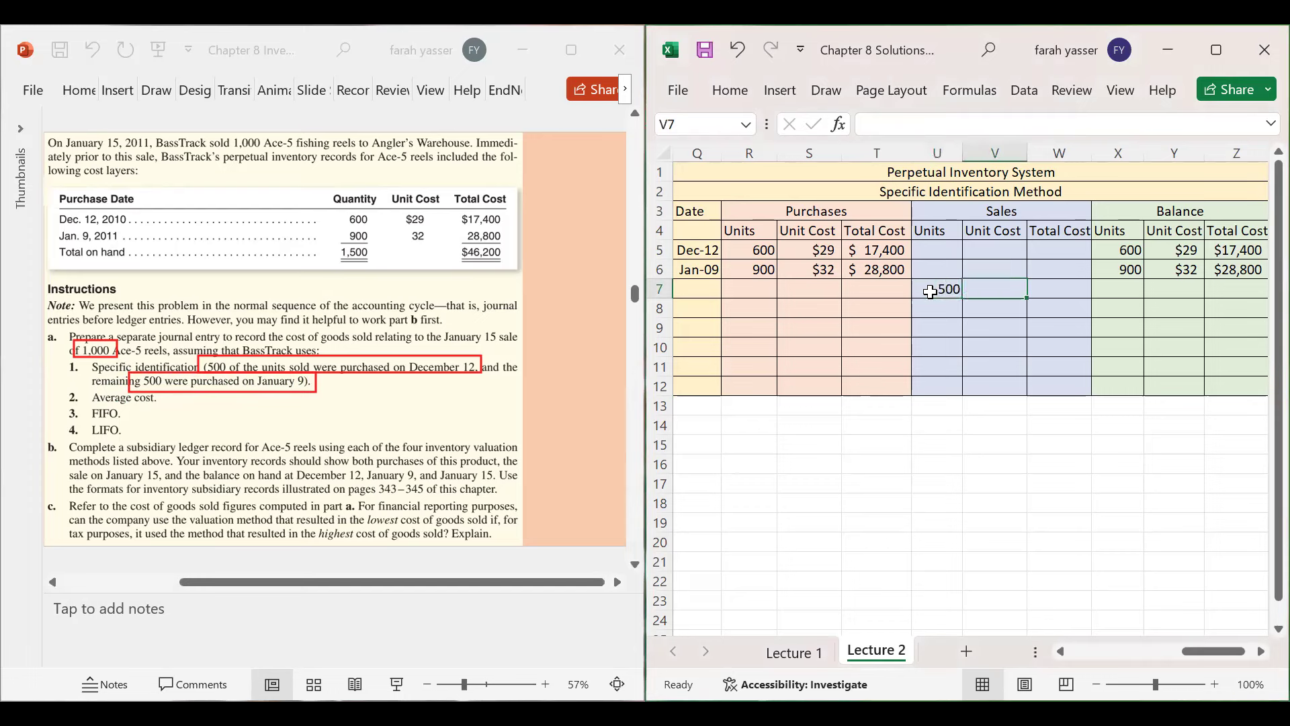
text($3)
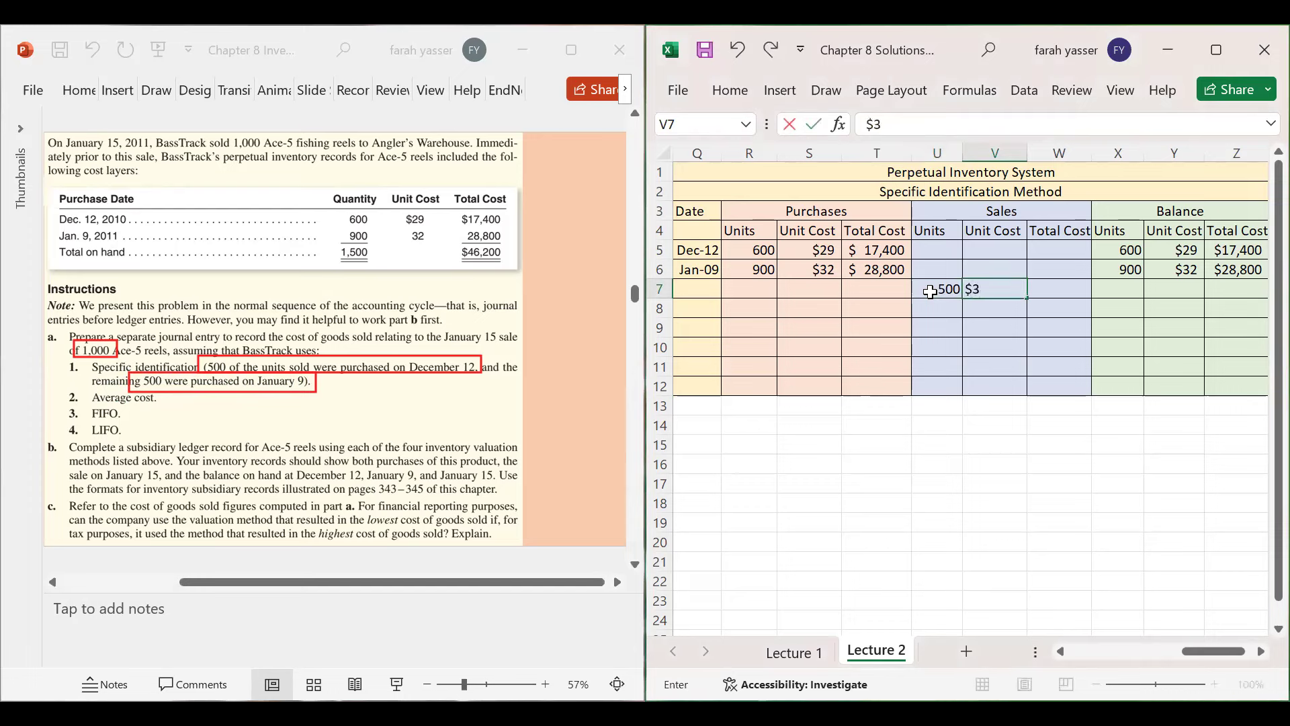
key(BackSpace)
text(29)
key(Tab)
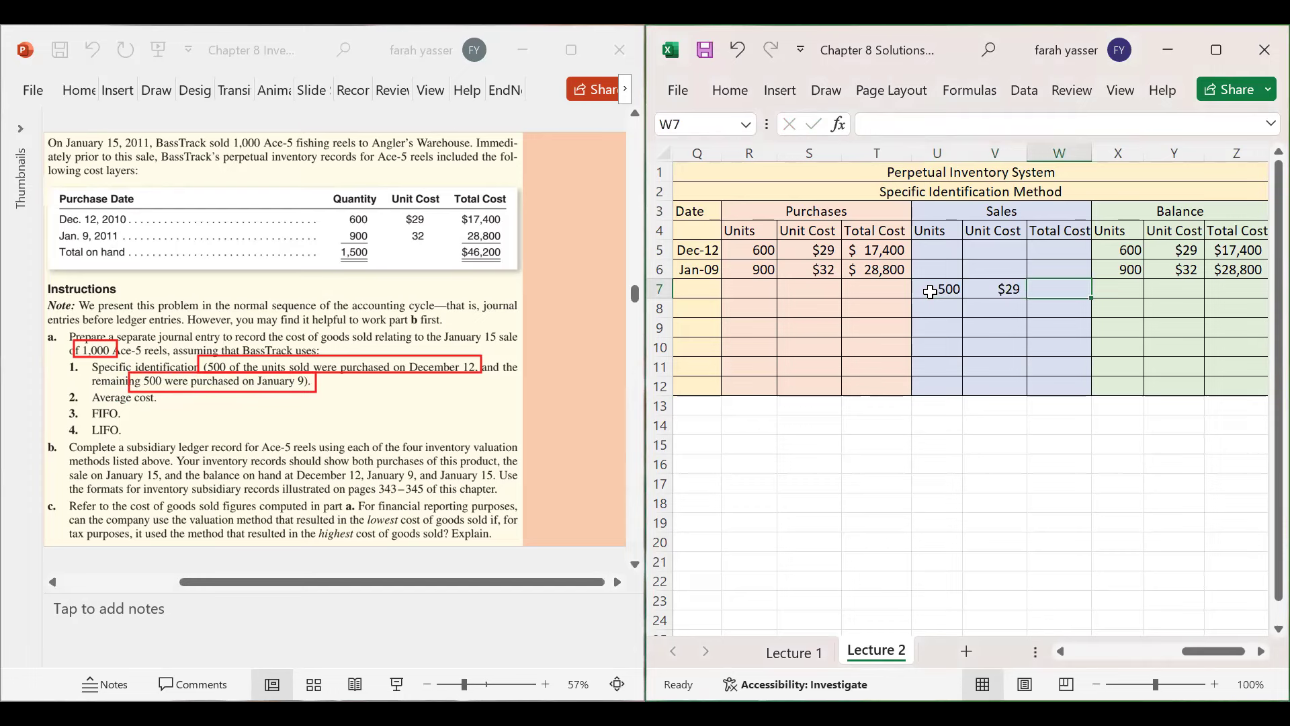
text(=5)
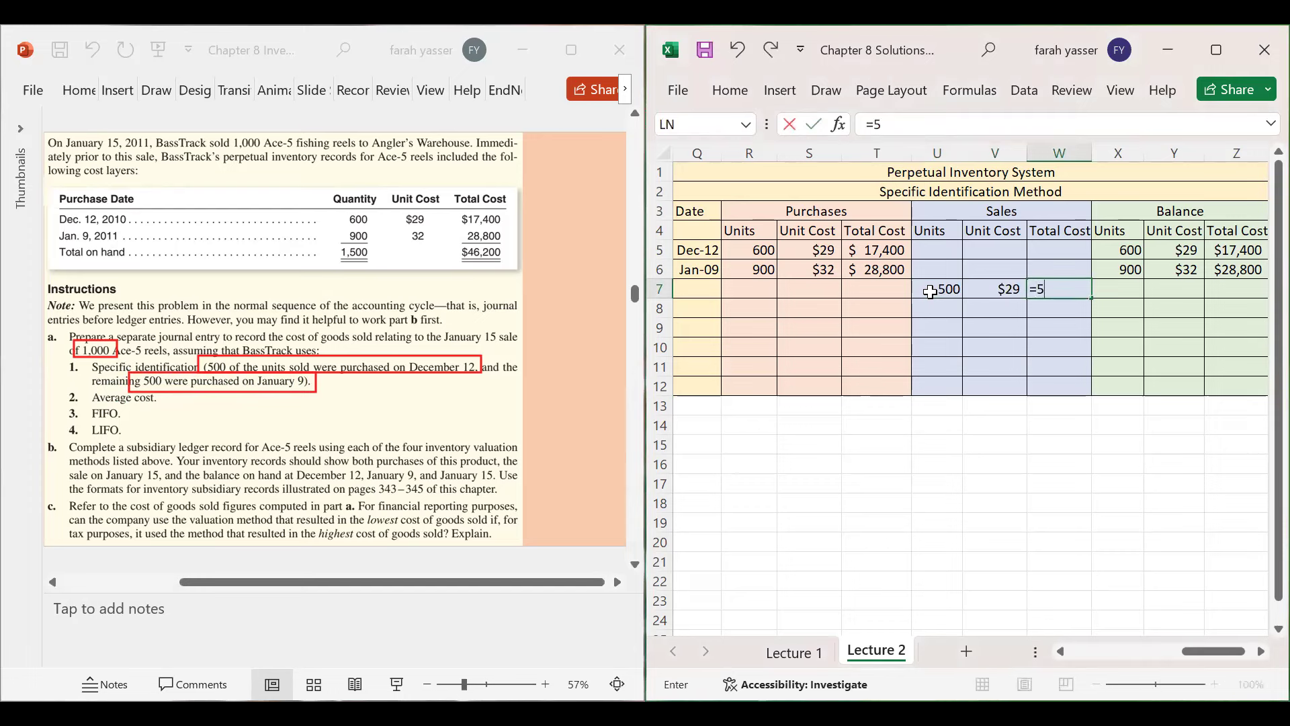
text(00*2)
key(BackSpace)
key(BackSpace)
key(BackSpace)
key(BackSpace)
key(BackSpace)
key(BackSpace)
text($14,500)
key(Return)
key(Up)
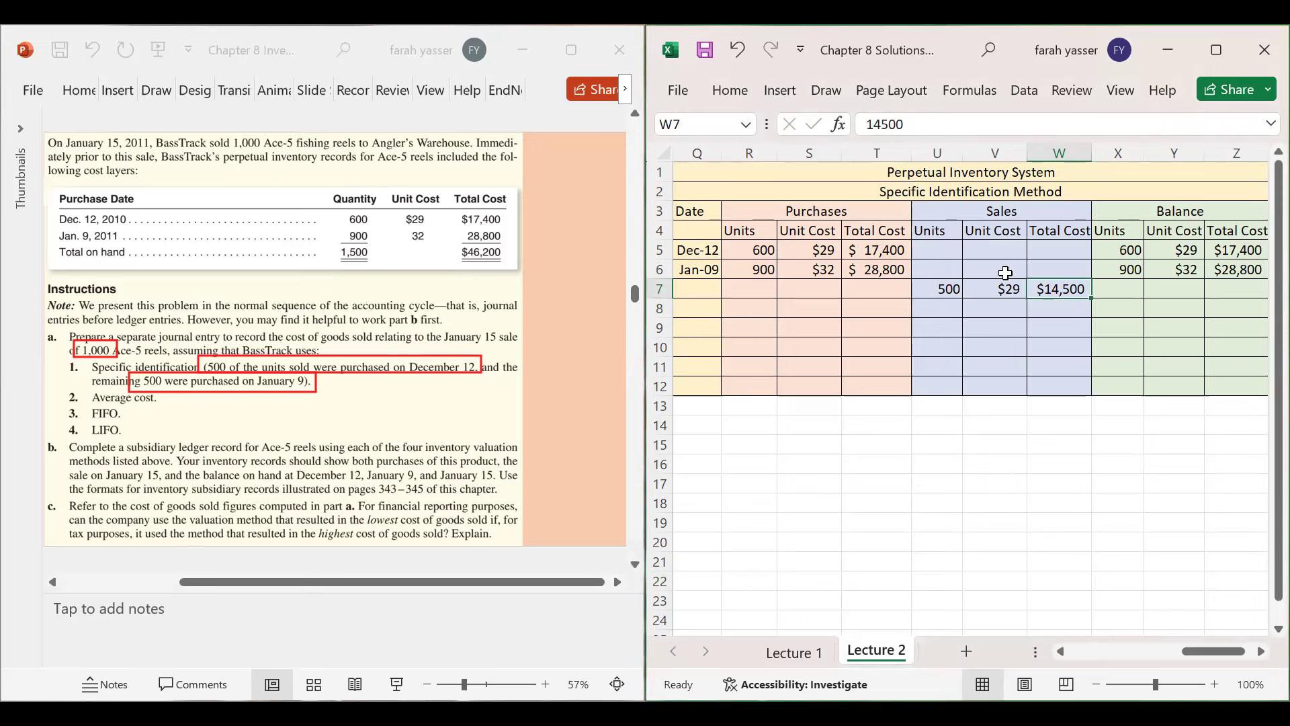
- Enter the row 7 balance: 100 units at $29 totalling $2,900
click(1117, 293)
text(100)
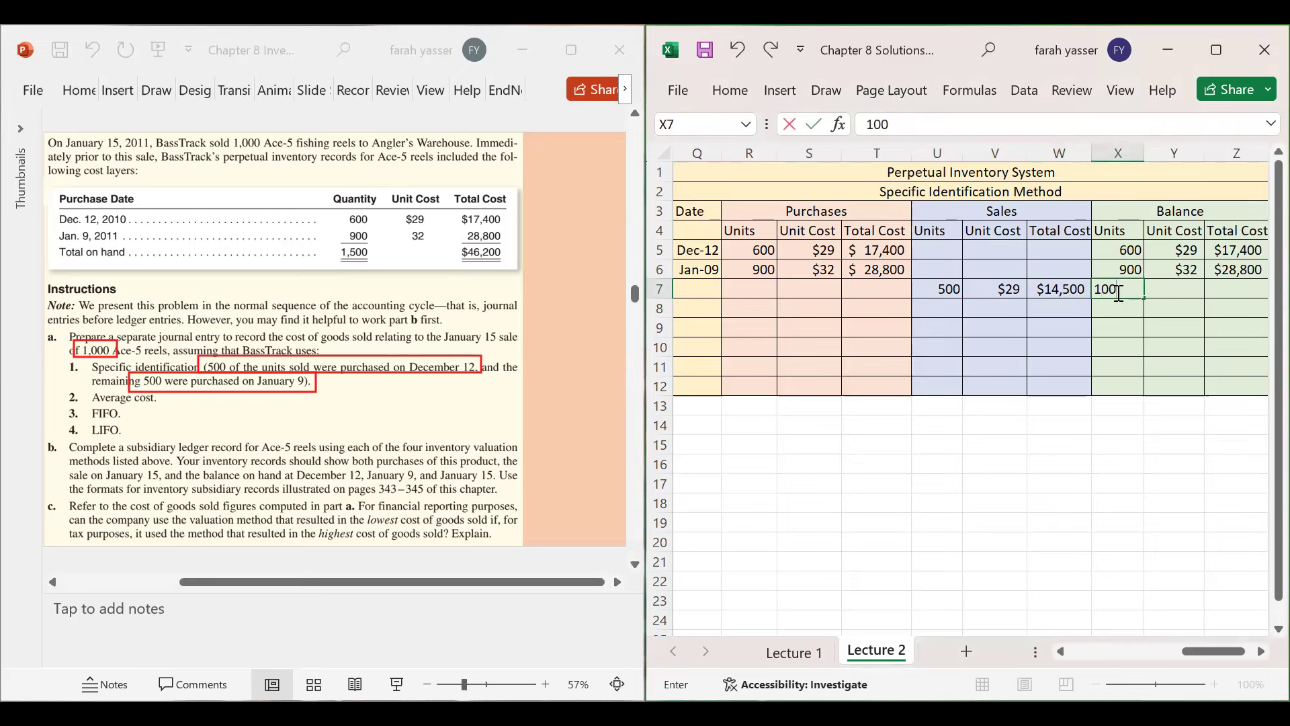
key(Tab)
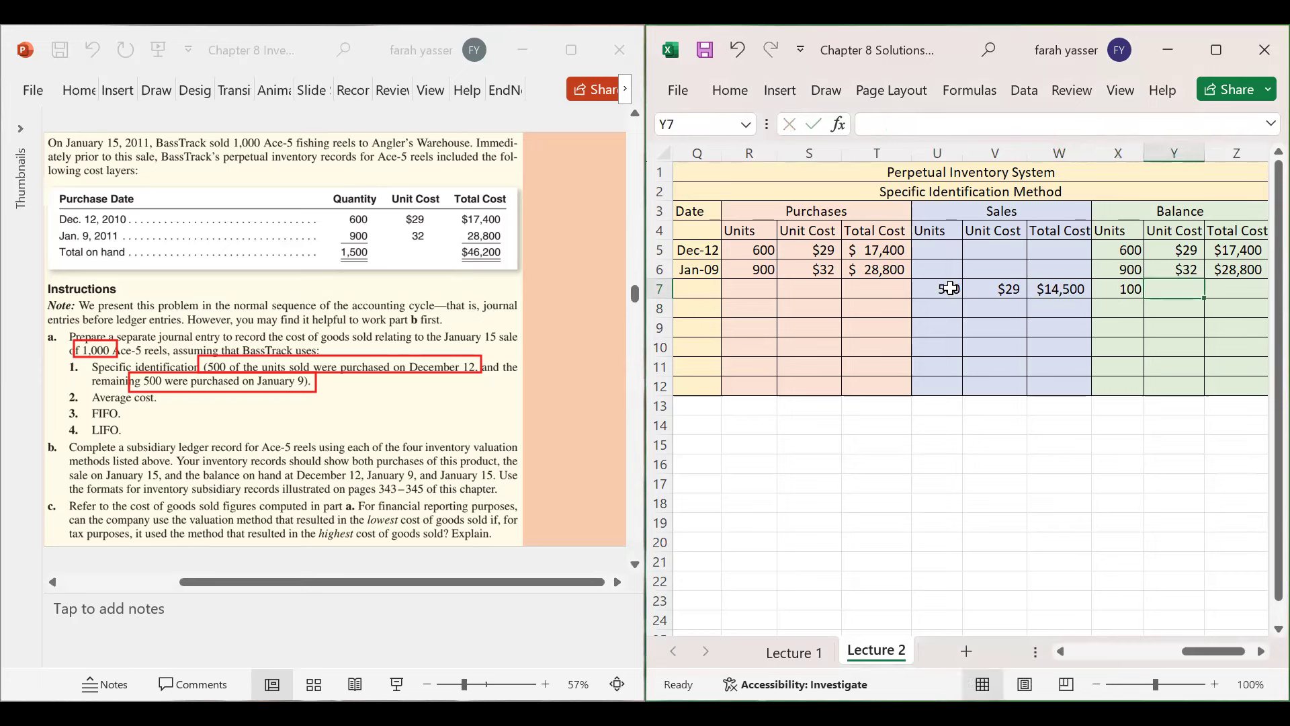
click(1120, 293)
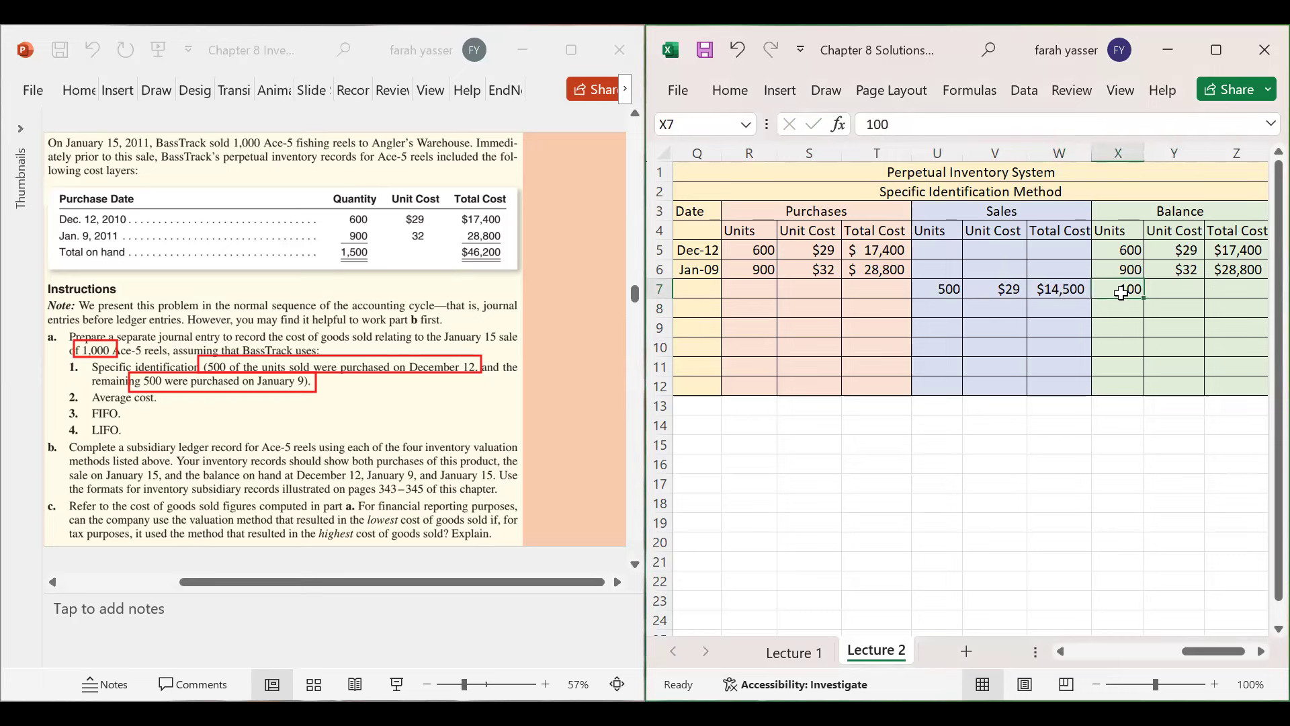
click(1181, 287)
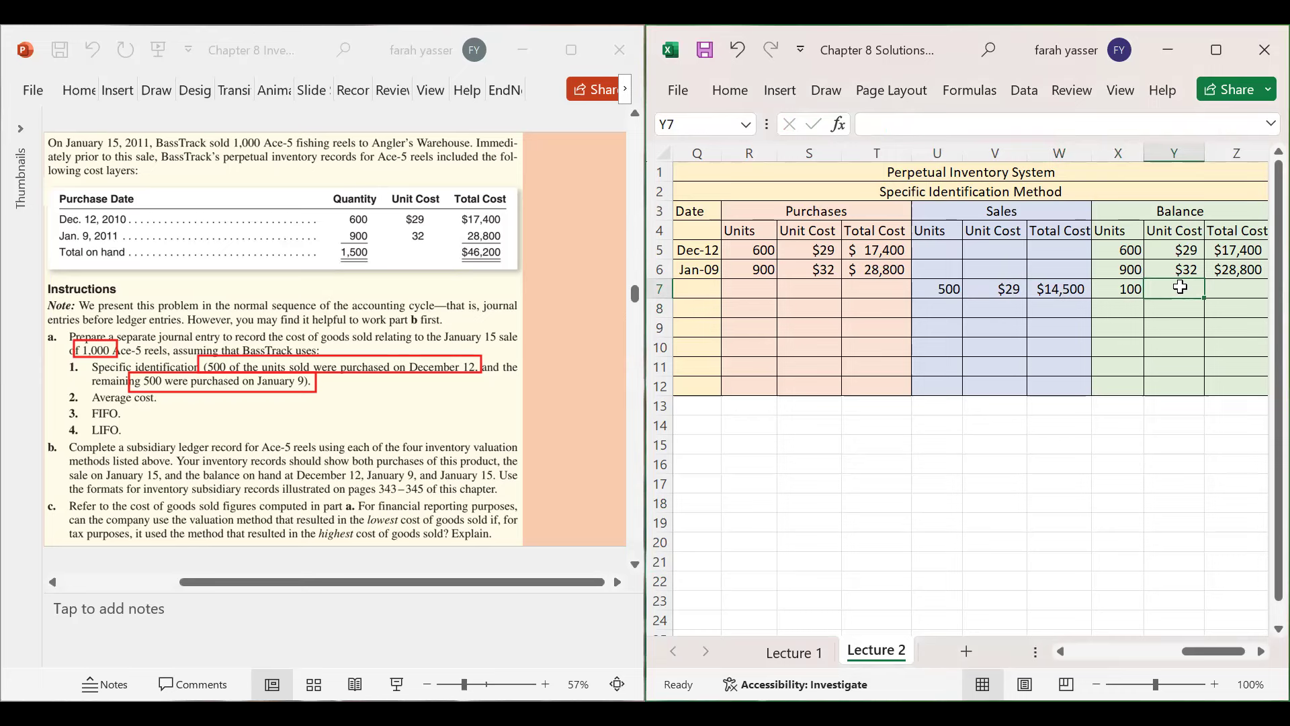
text($29)
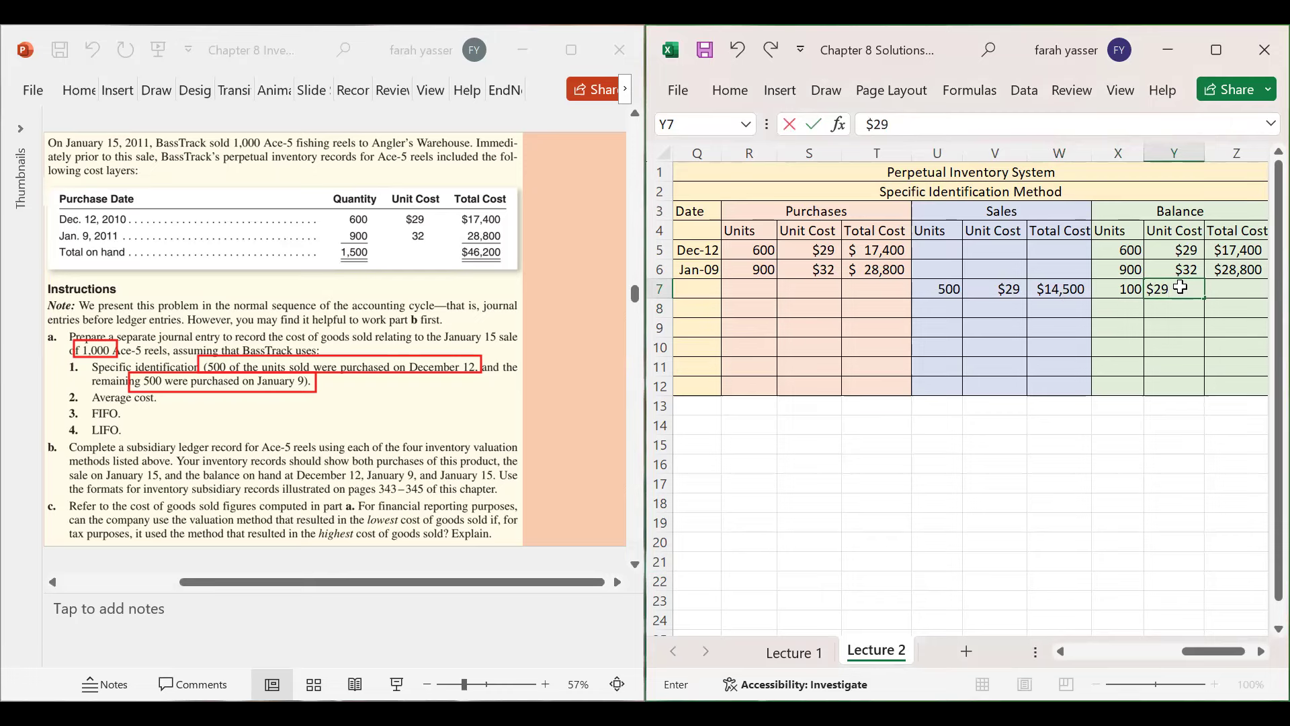
key(Tab)
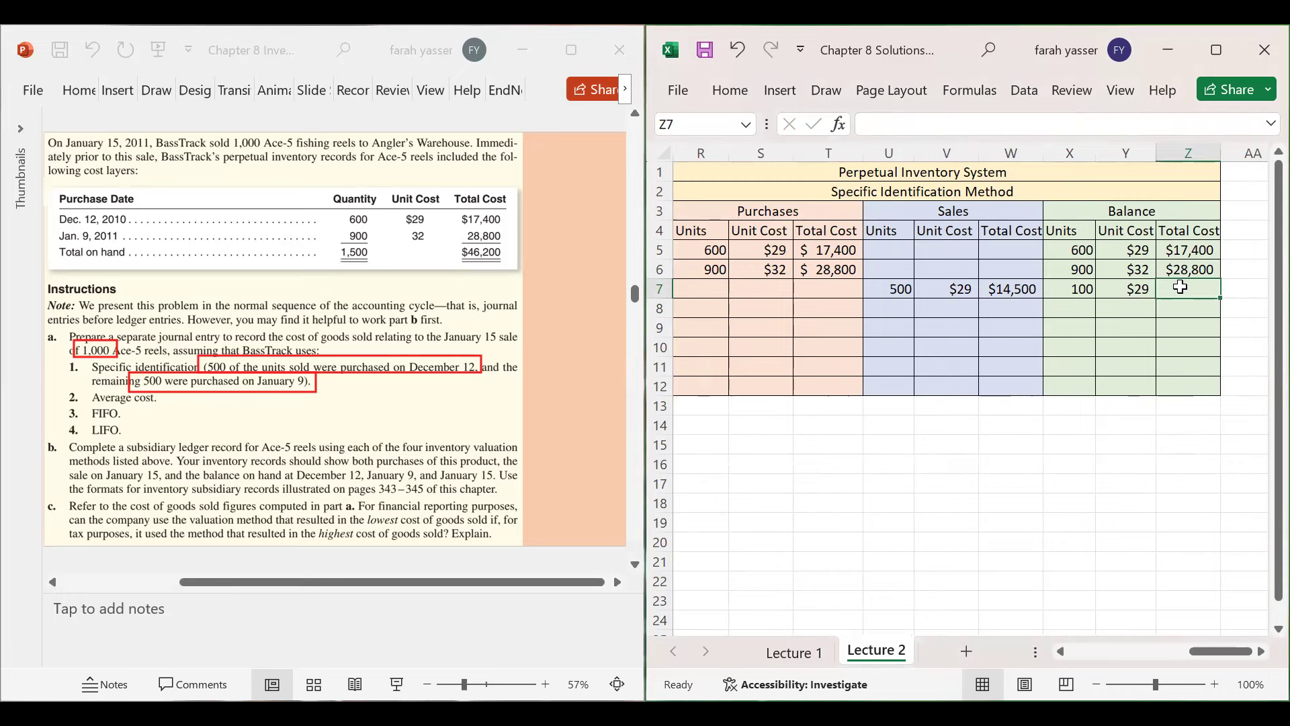
text($2)
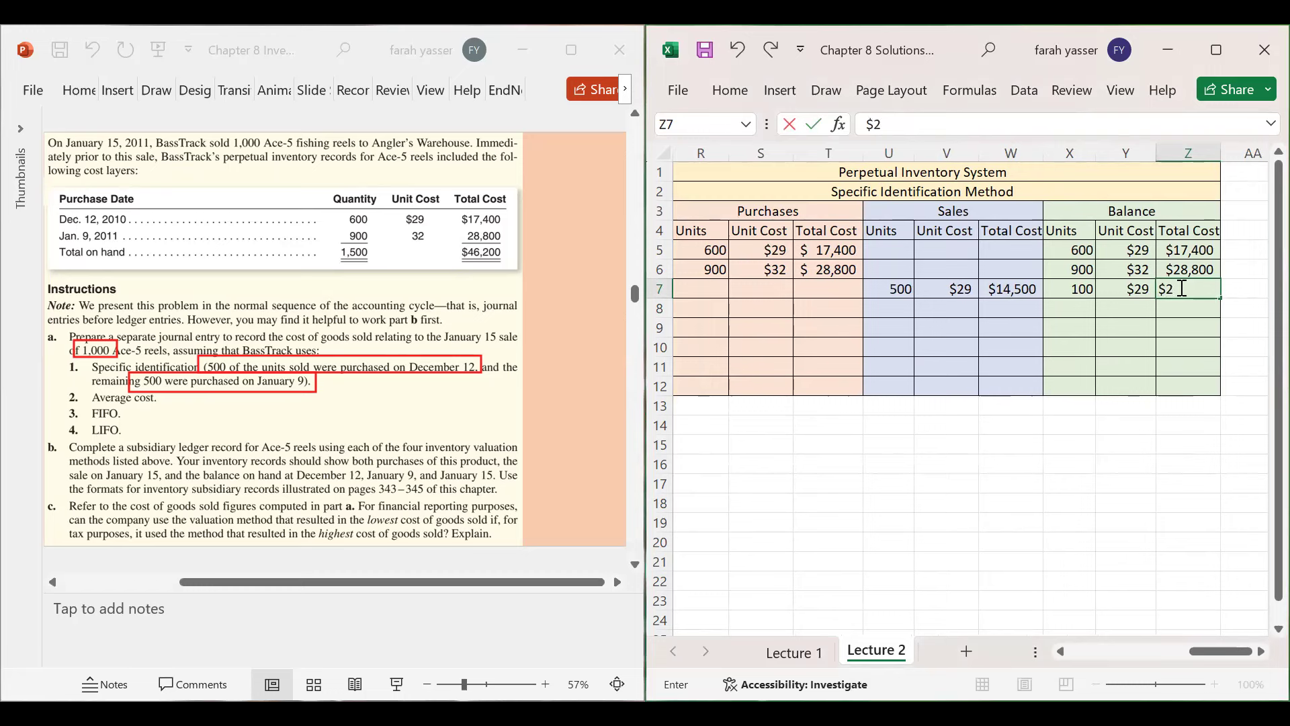
text(,900)
key(Return)
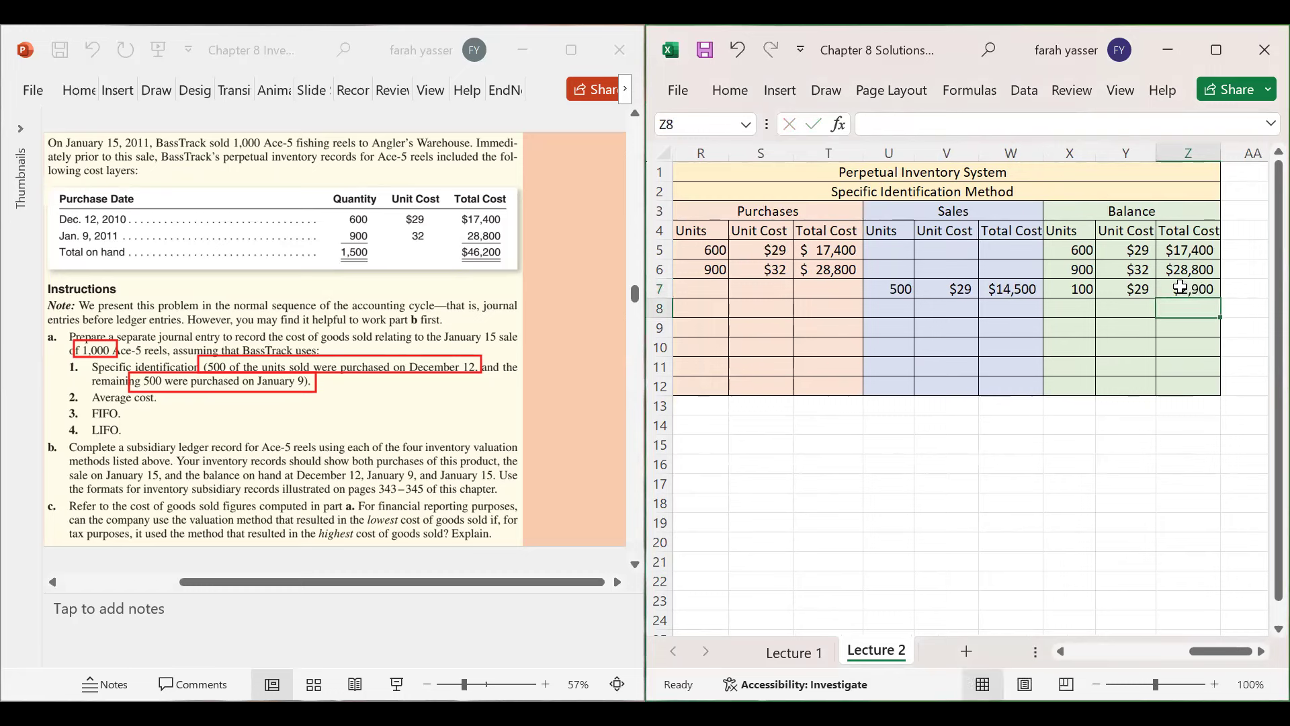
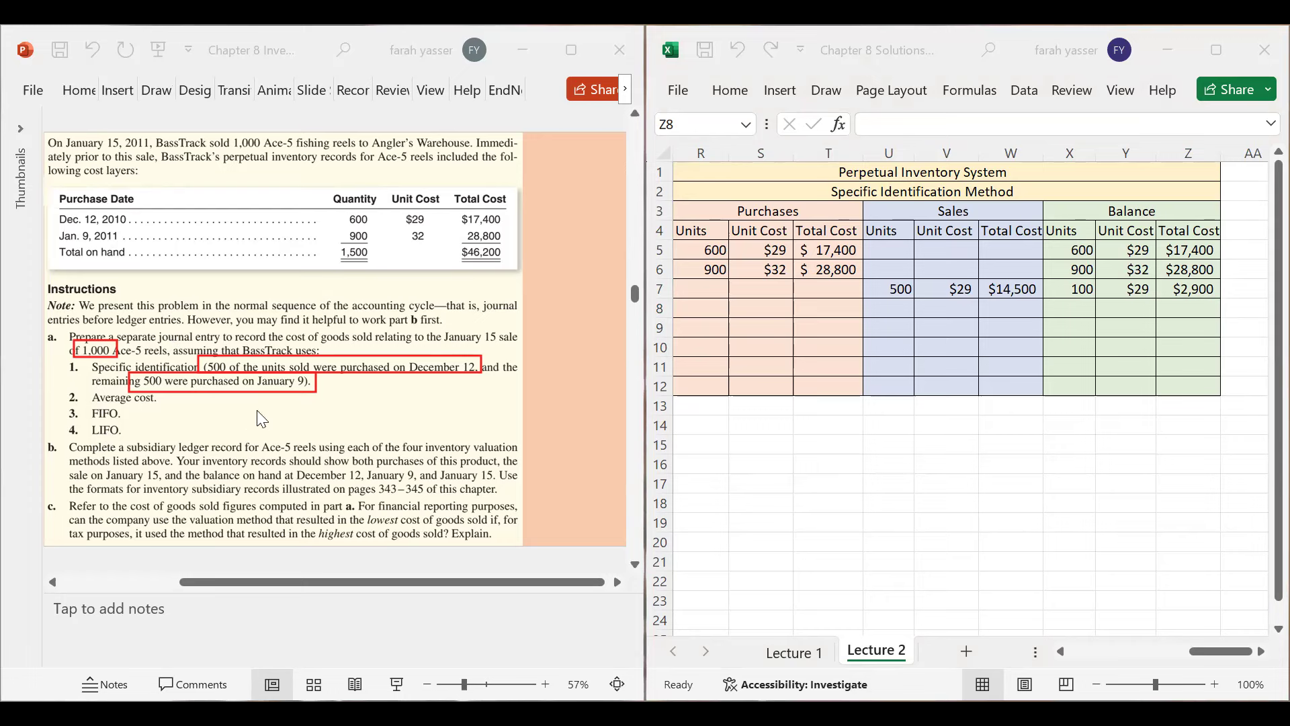
- Enter 500 as the units sold in row 8 of the Sales columns
click(826, 291)
key(Left)
key(Left)
key(Left)
key(Left)
key(Left)
key(Left)
key(Left)
key(Left)
key(Left)
key(Left)
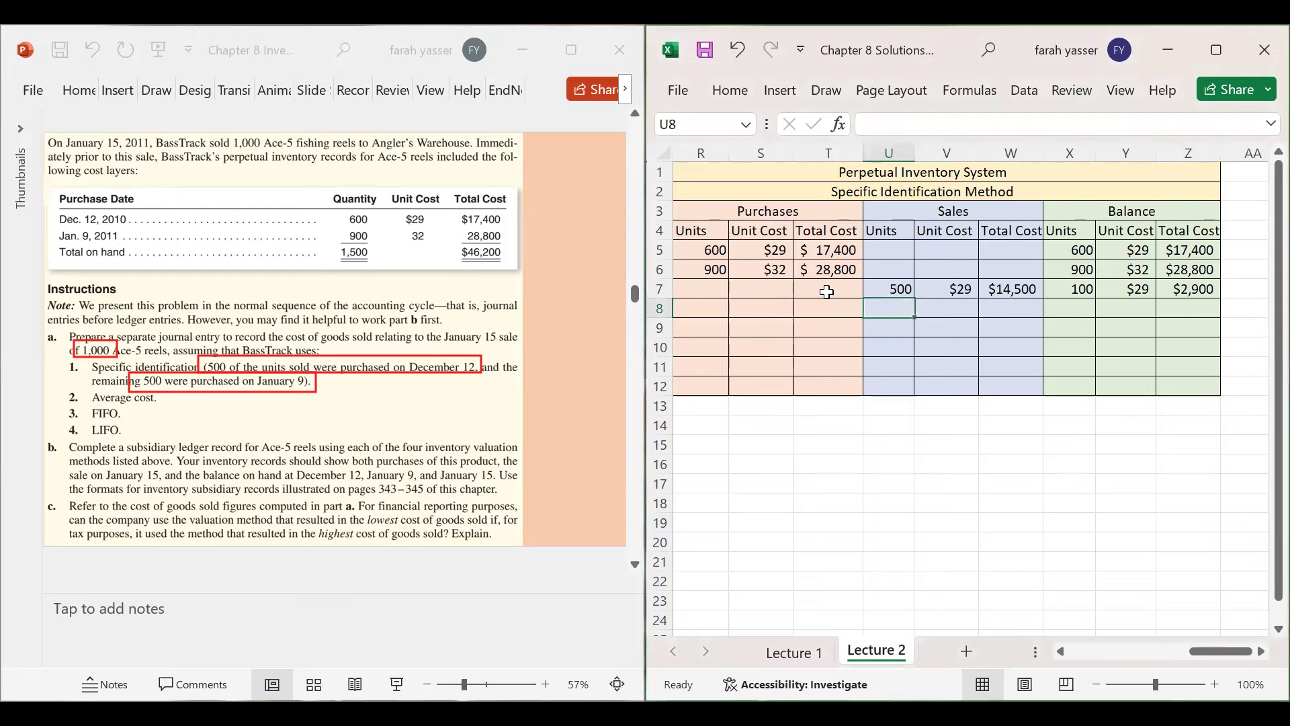
key(Right)
key(Right)
key(Right)
key(Right)
key(Right)
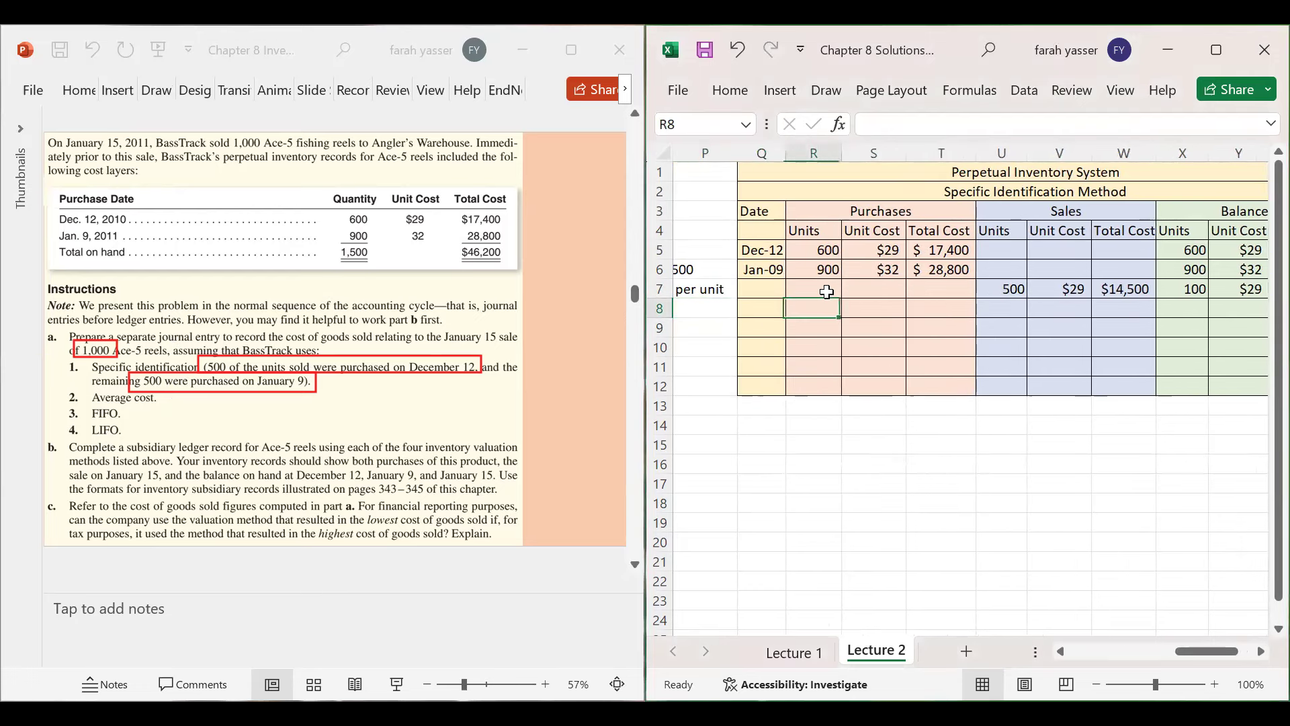
text(500)
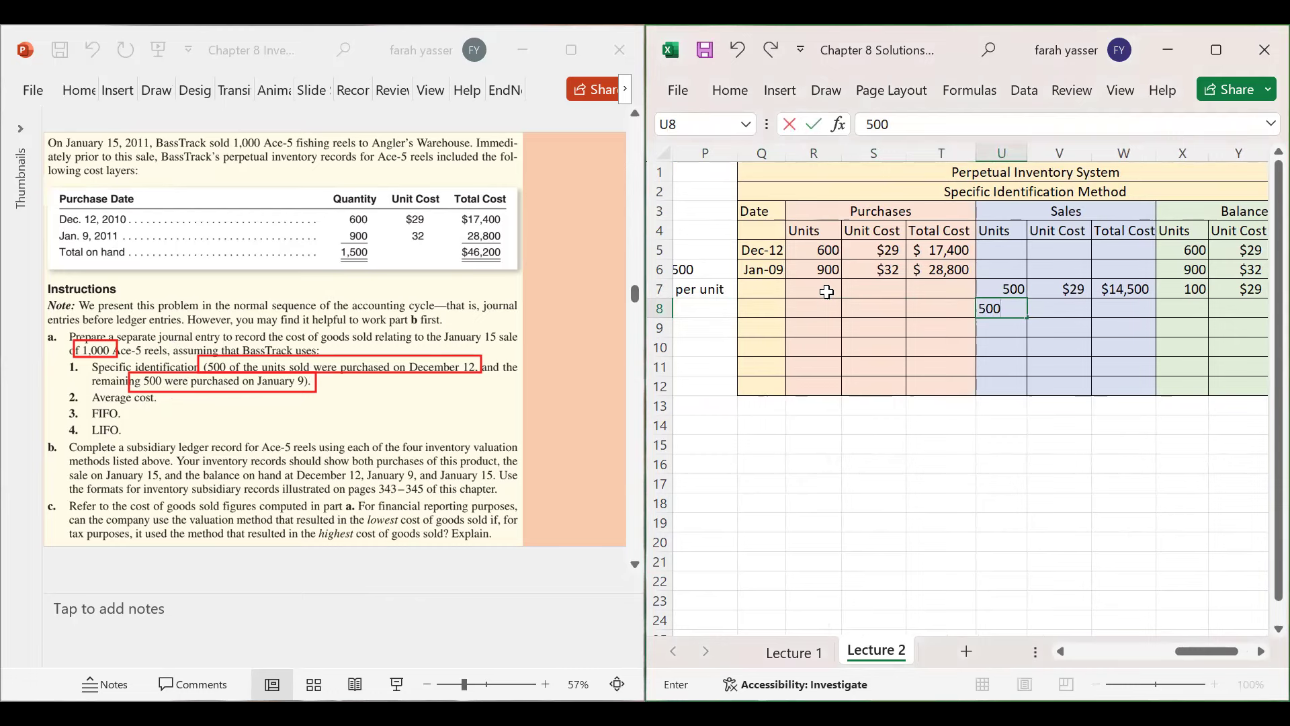
key(Up)
- Enter the sale's $32 unit cost in V8 and $16,000 total cost in W8
key(Left)
key(Left)
key(Right)
key(Right)
key(Down)
key(Right)
key(Right)
key(Right)
key(Right)
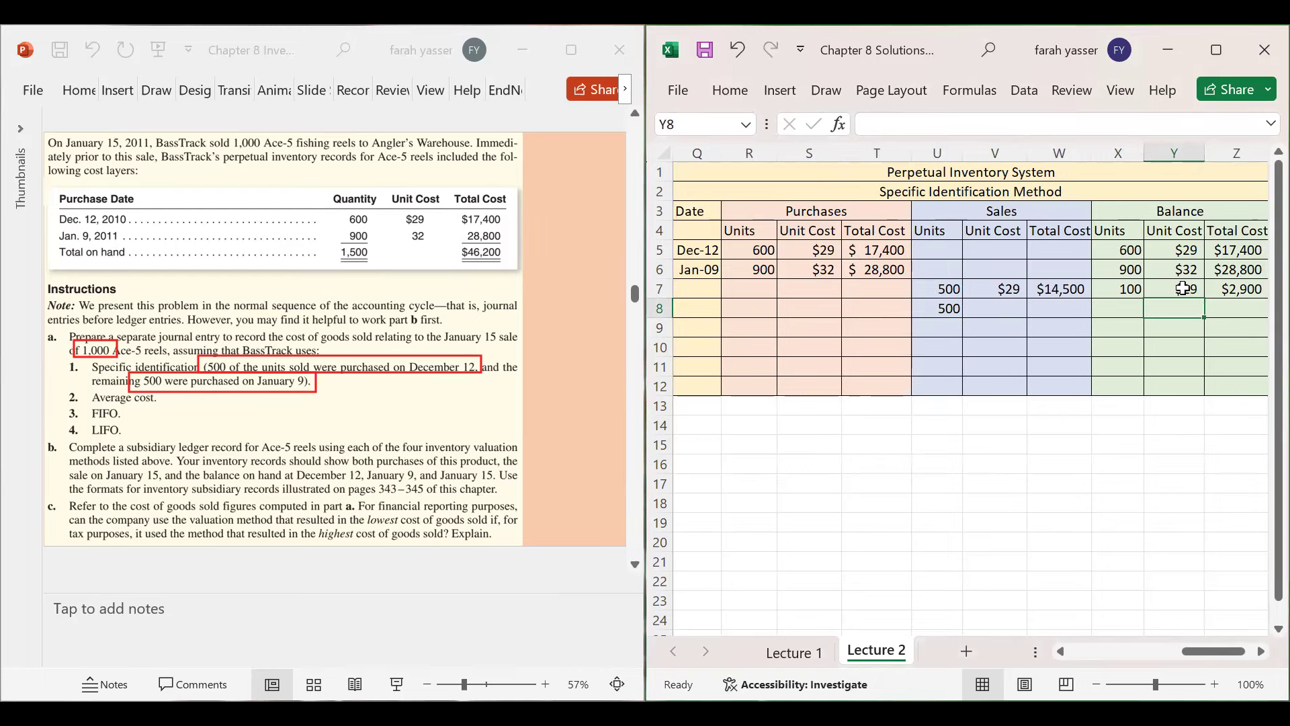
click(1011, 310)
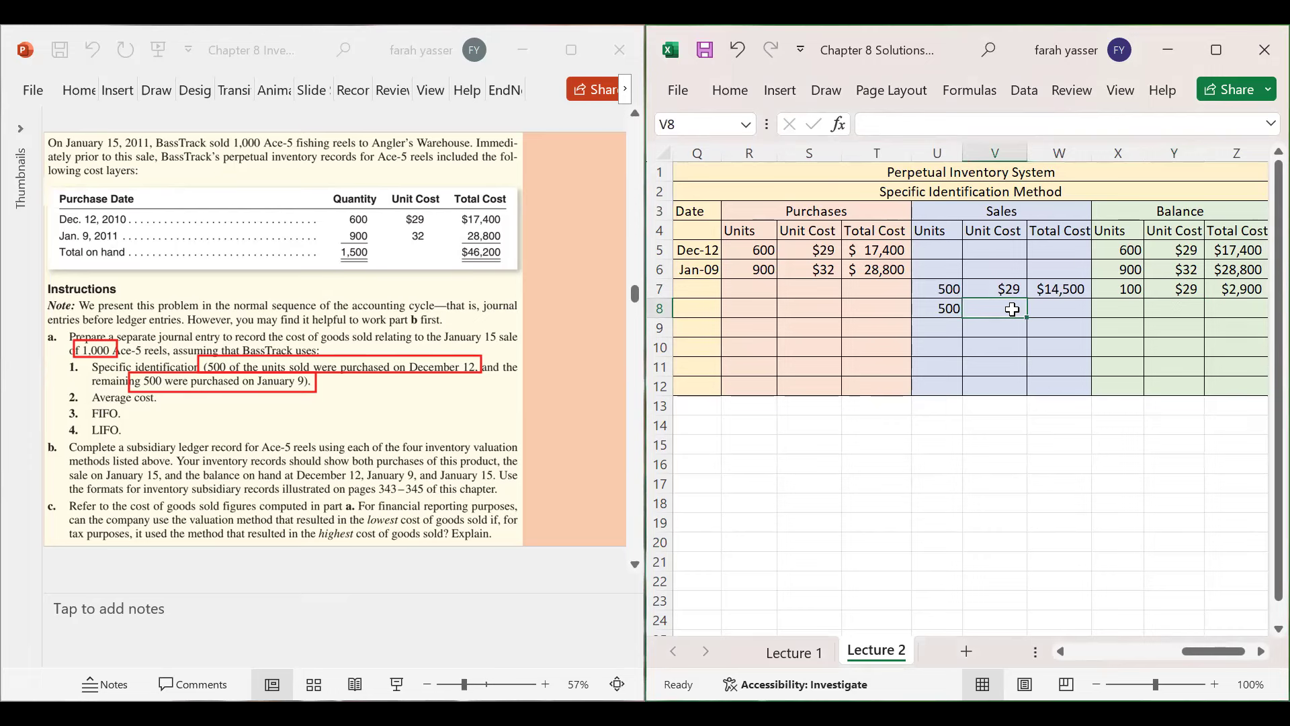
text($32)
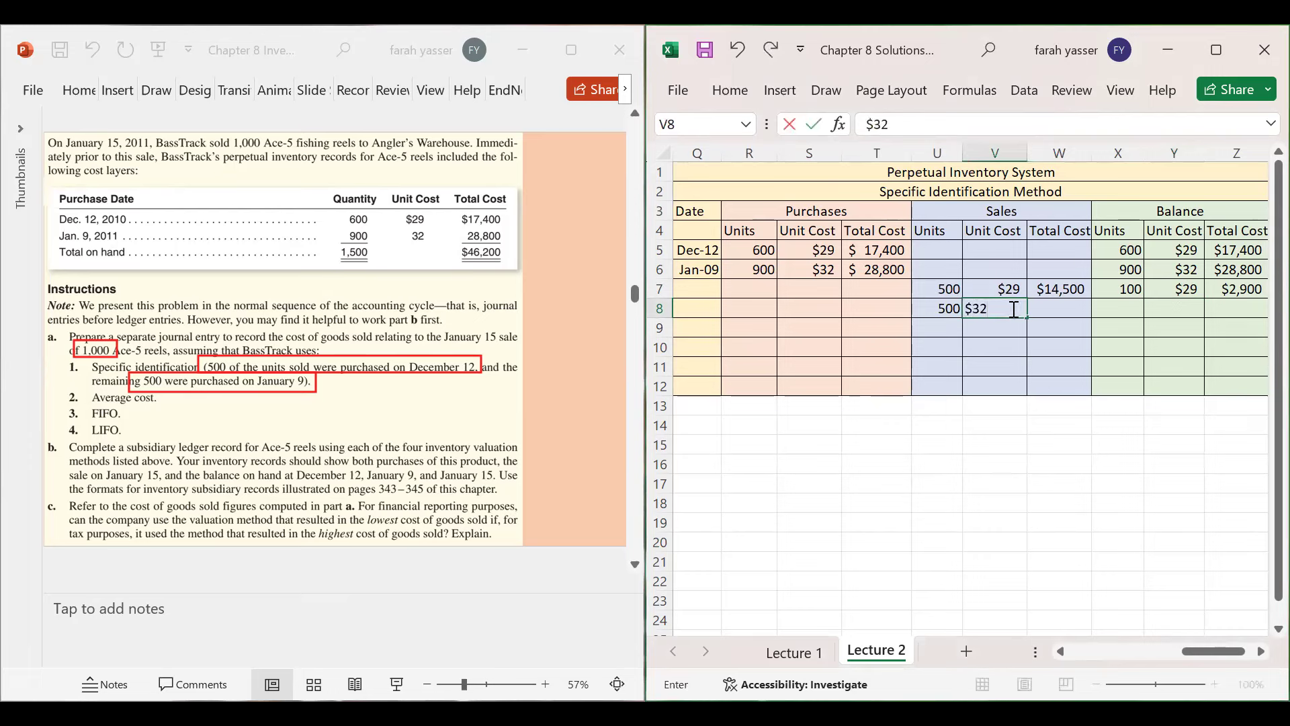
key(Tab)
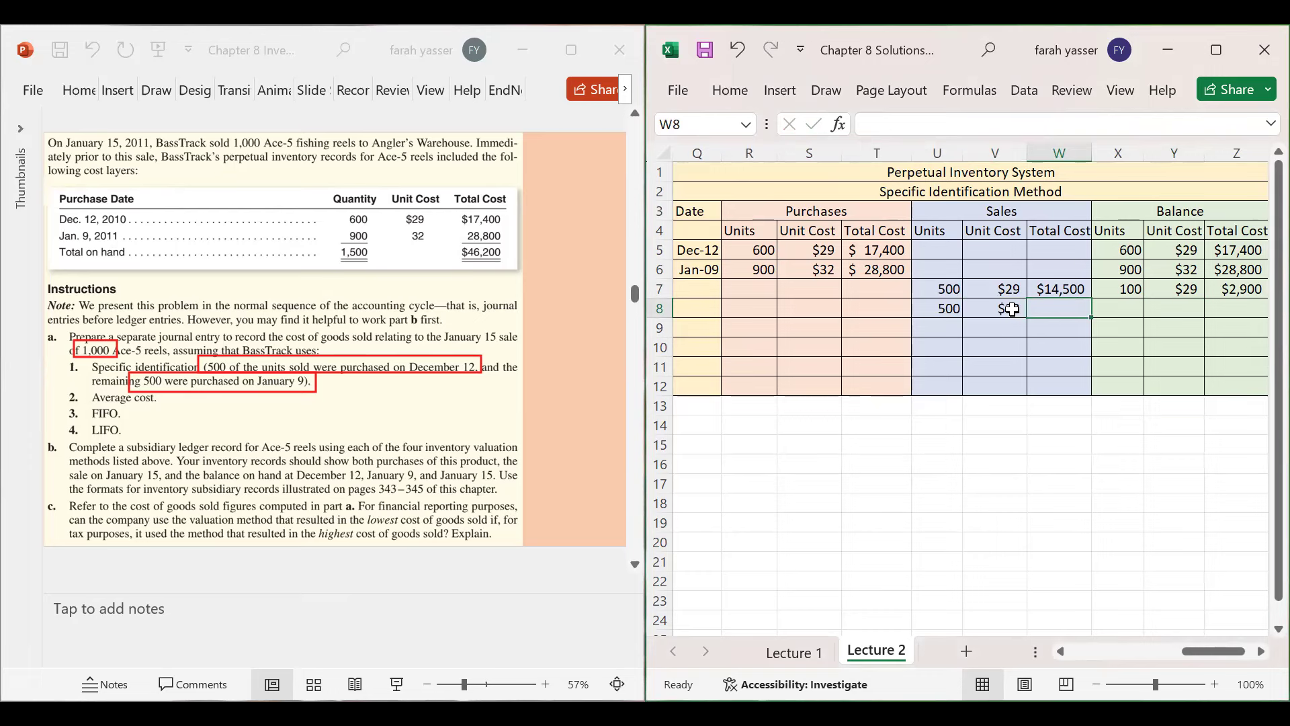
text($1)
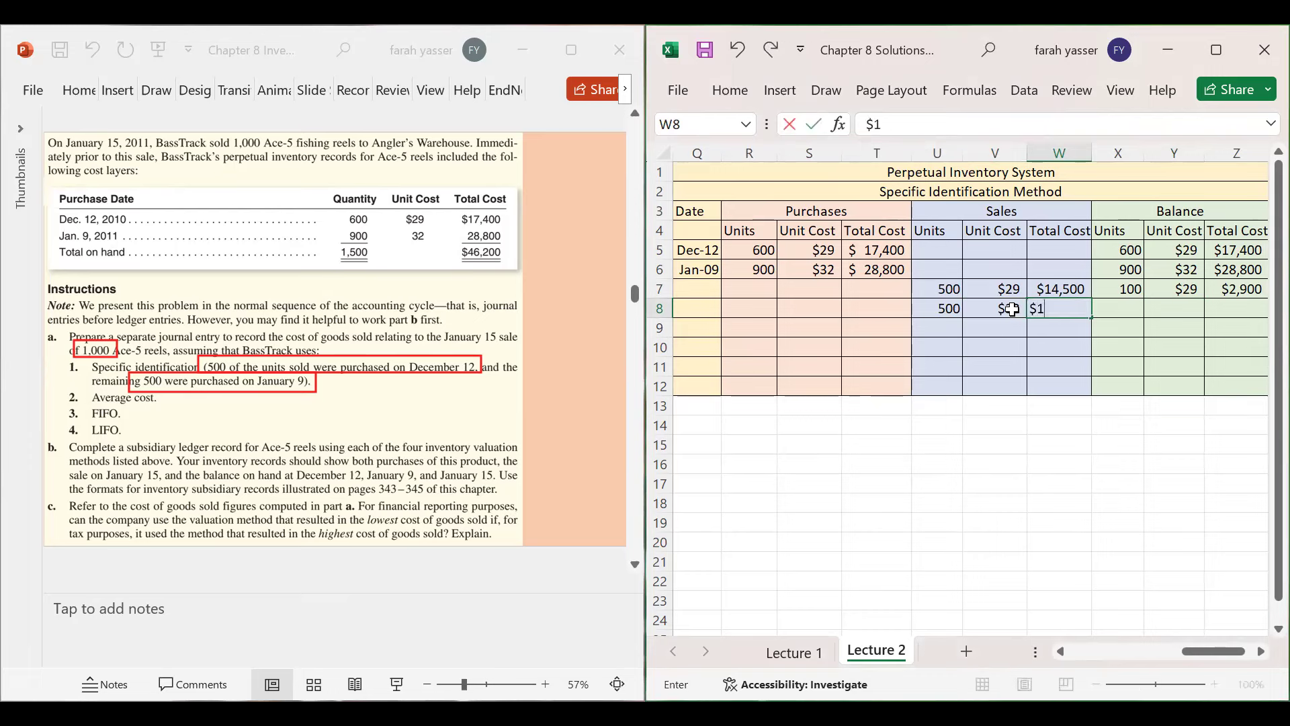
text(6000)
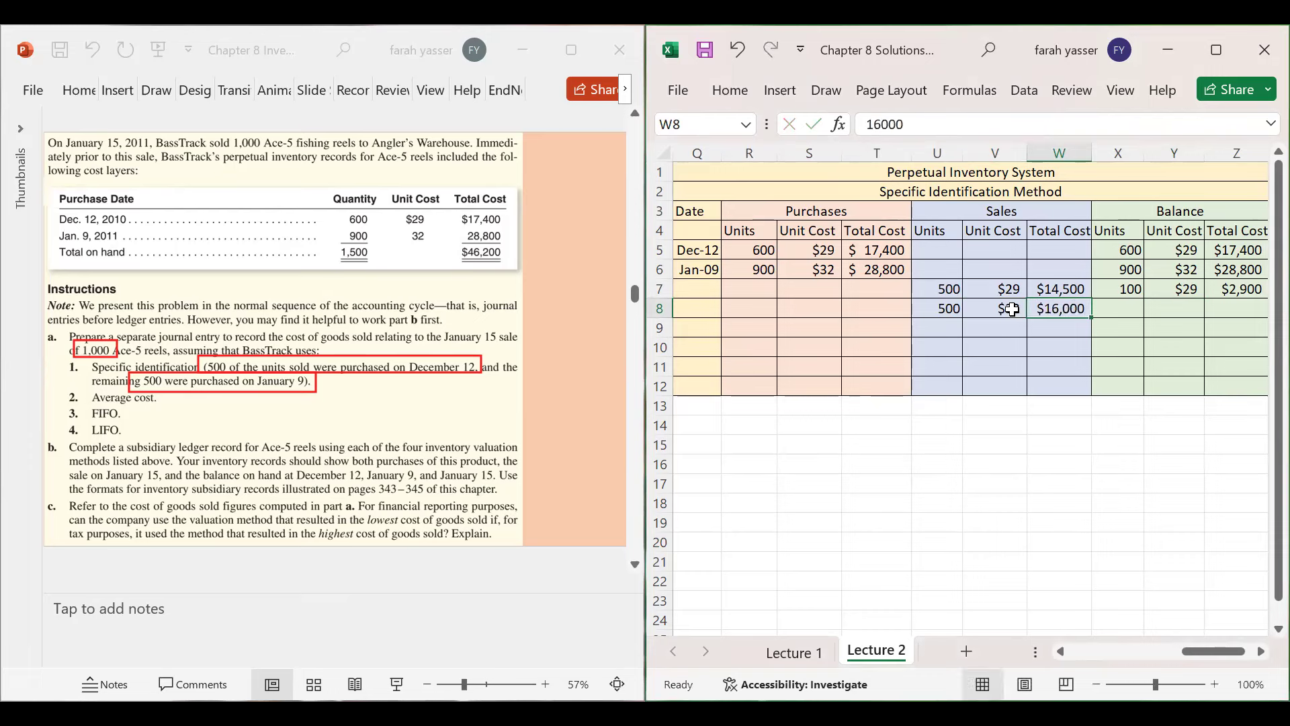
key(Tab)
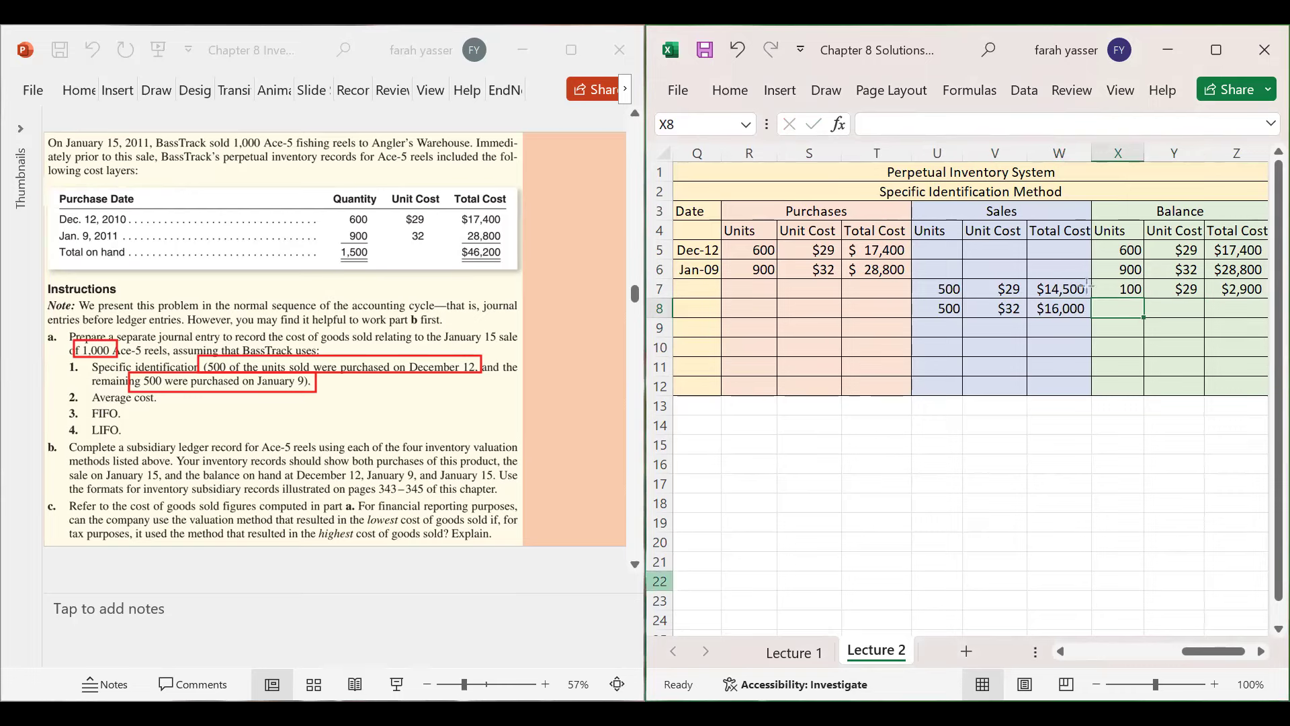
- Fill the row 8 balance with 400 units at $32, totalling $12,800, in X8:Z8
drag(1106, 261, 1154, 277)
drag(931, 301, 975, 315)
drag(1093, 302, 1159, 316)
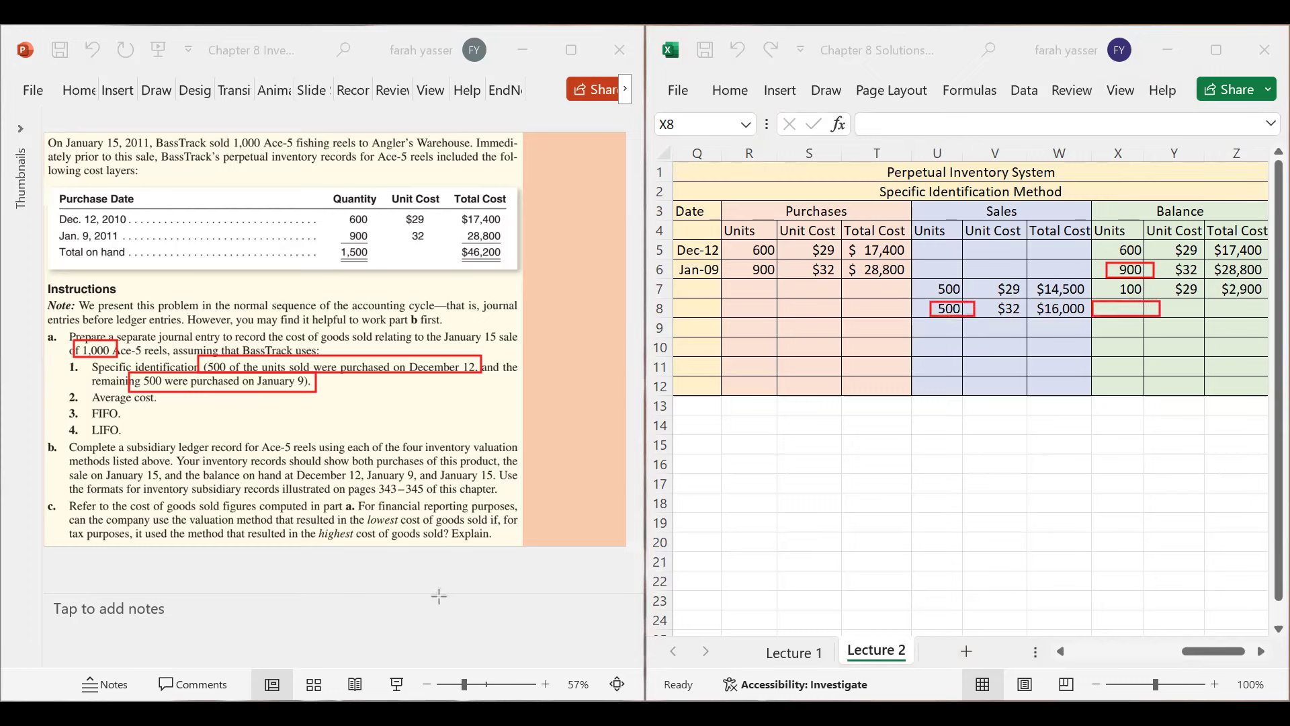
click(1115, 309)
text(400)
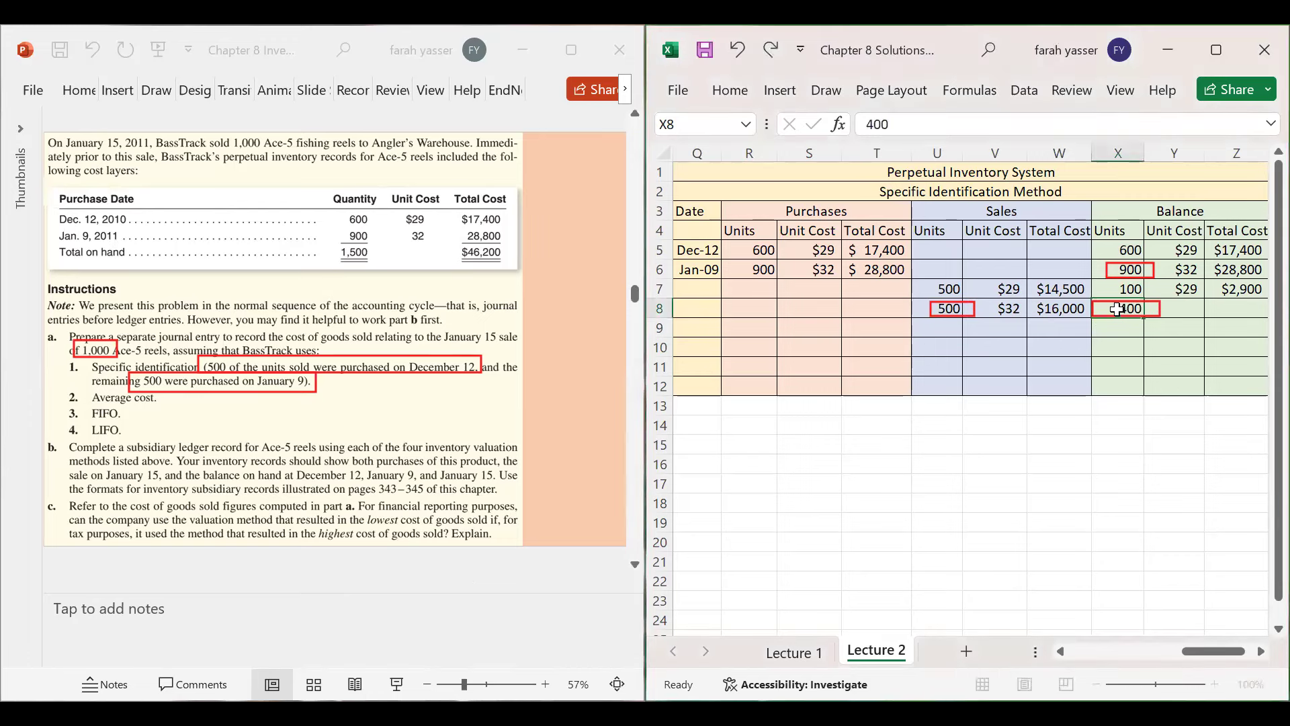
key(Tab)
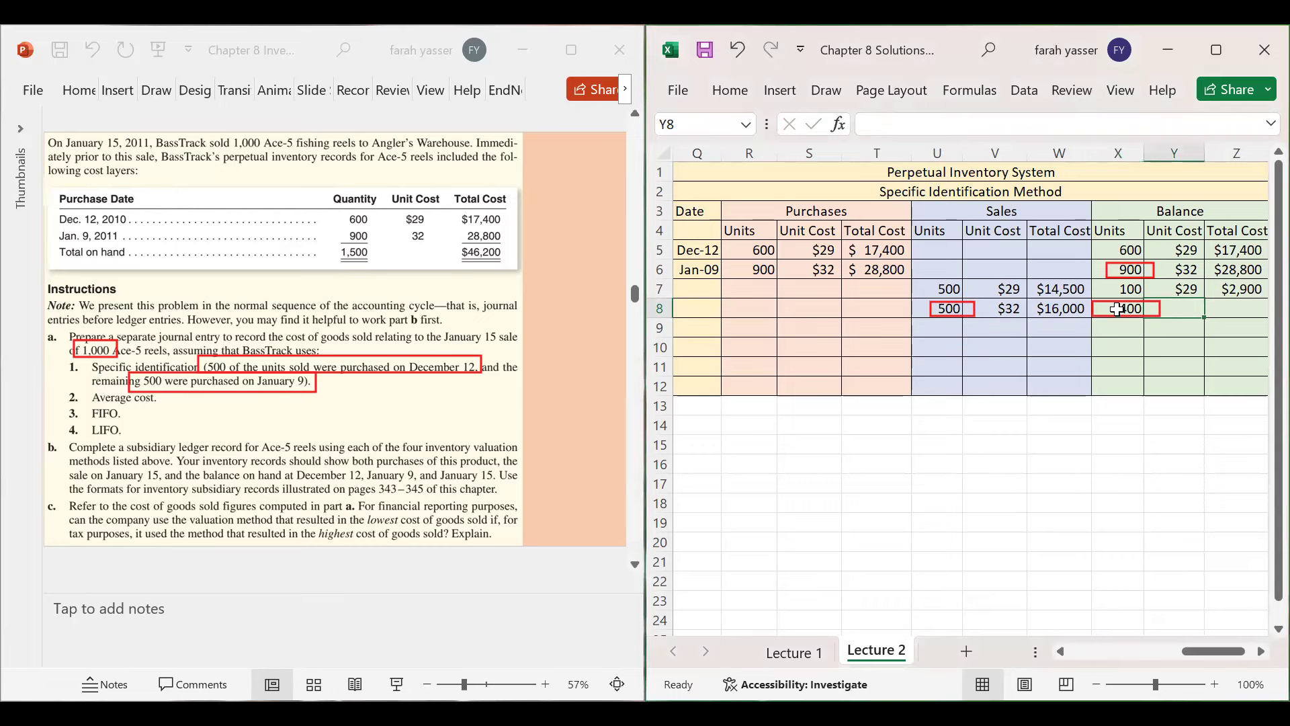
text($32)
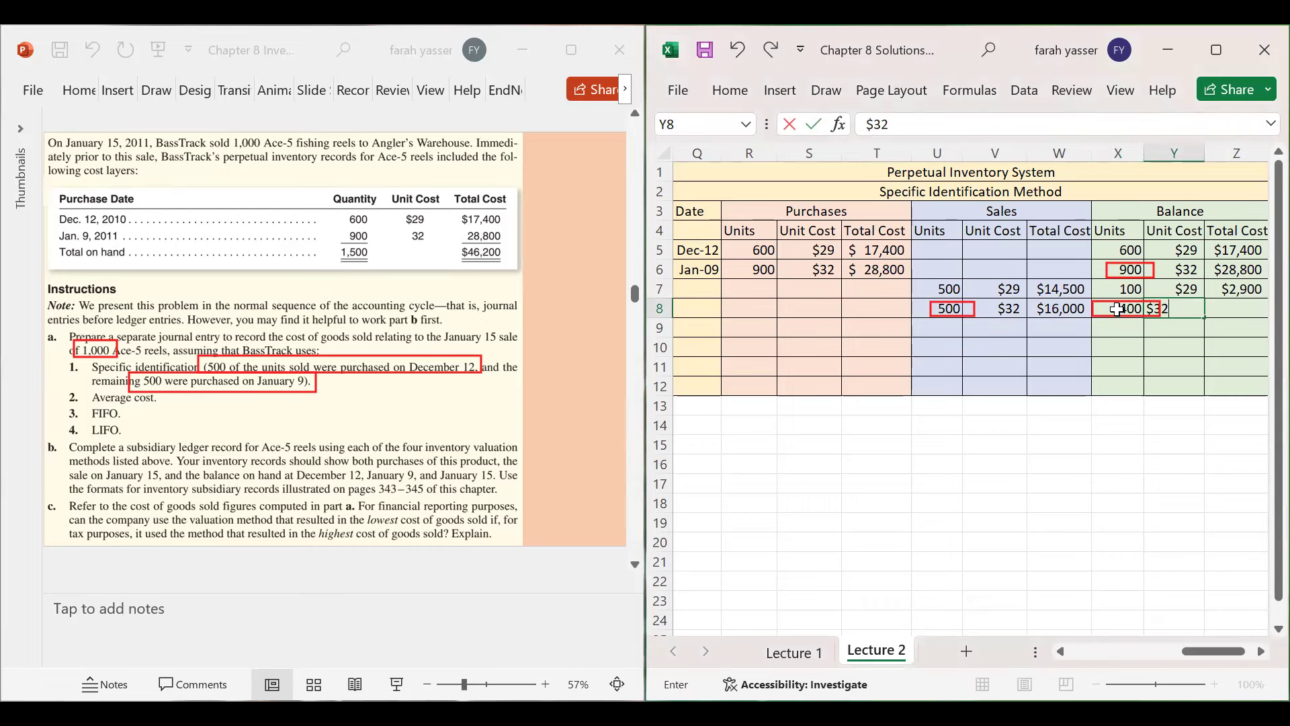
key(Tab)
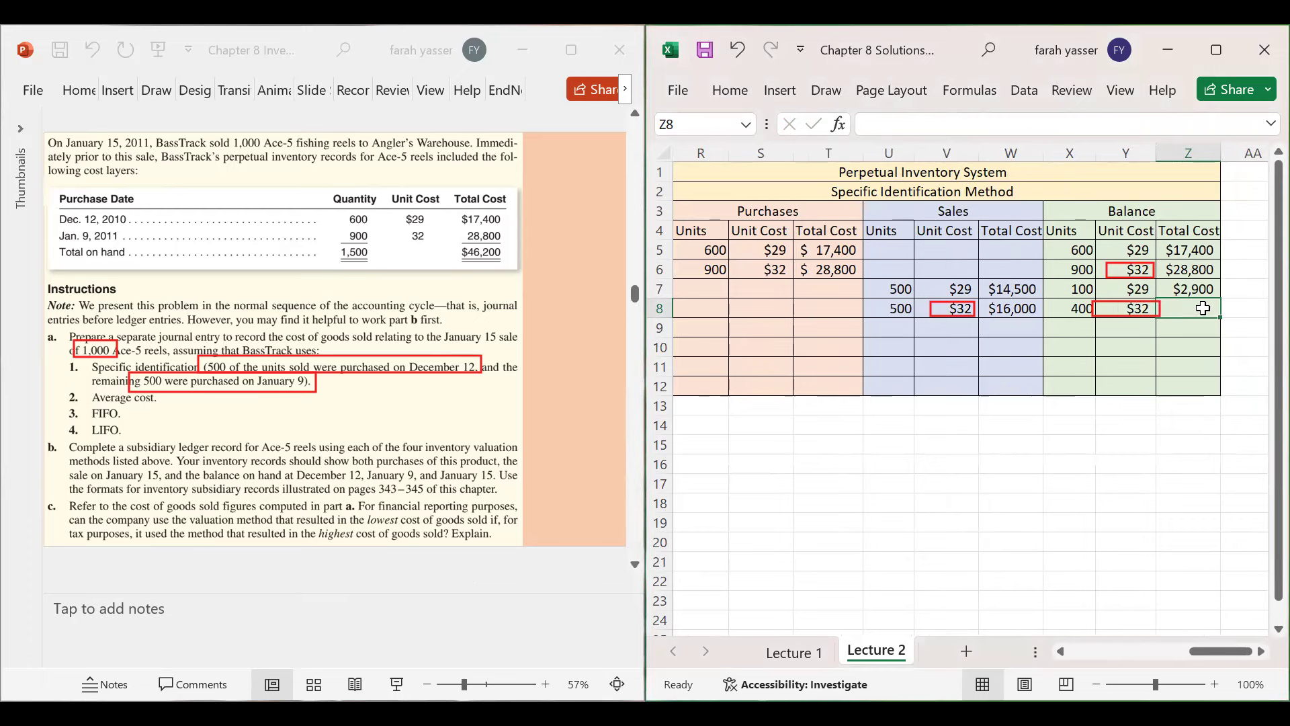
text($12)
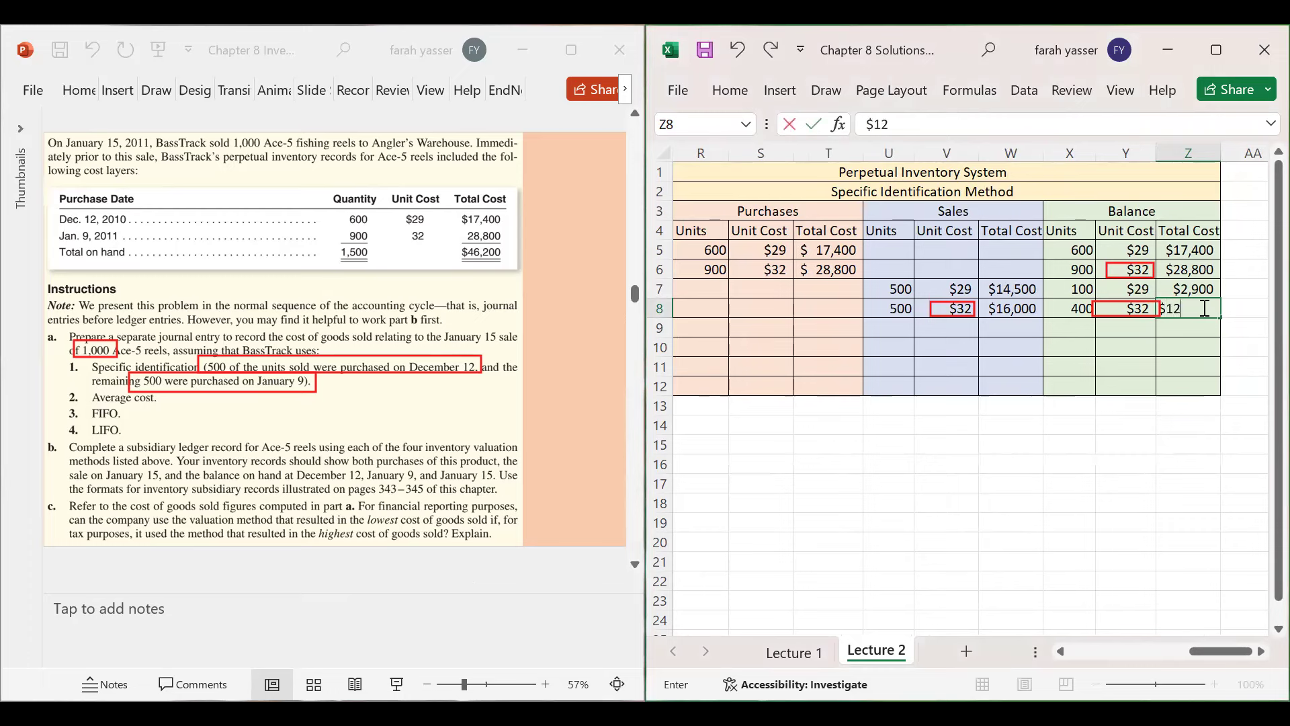
text(,800)
key(Return)
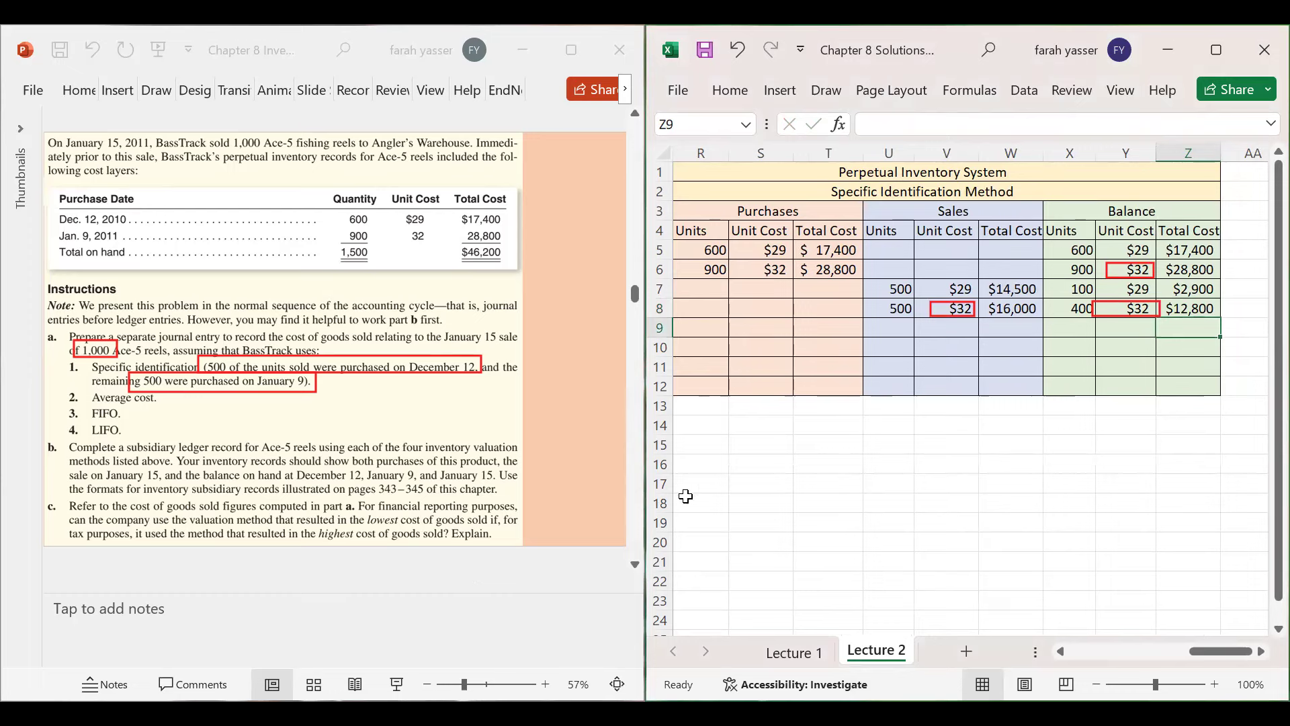
click(828, 307)
key(Left)
key(Left)
key(Left)
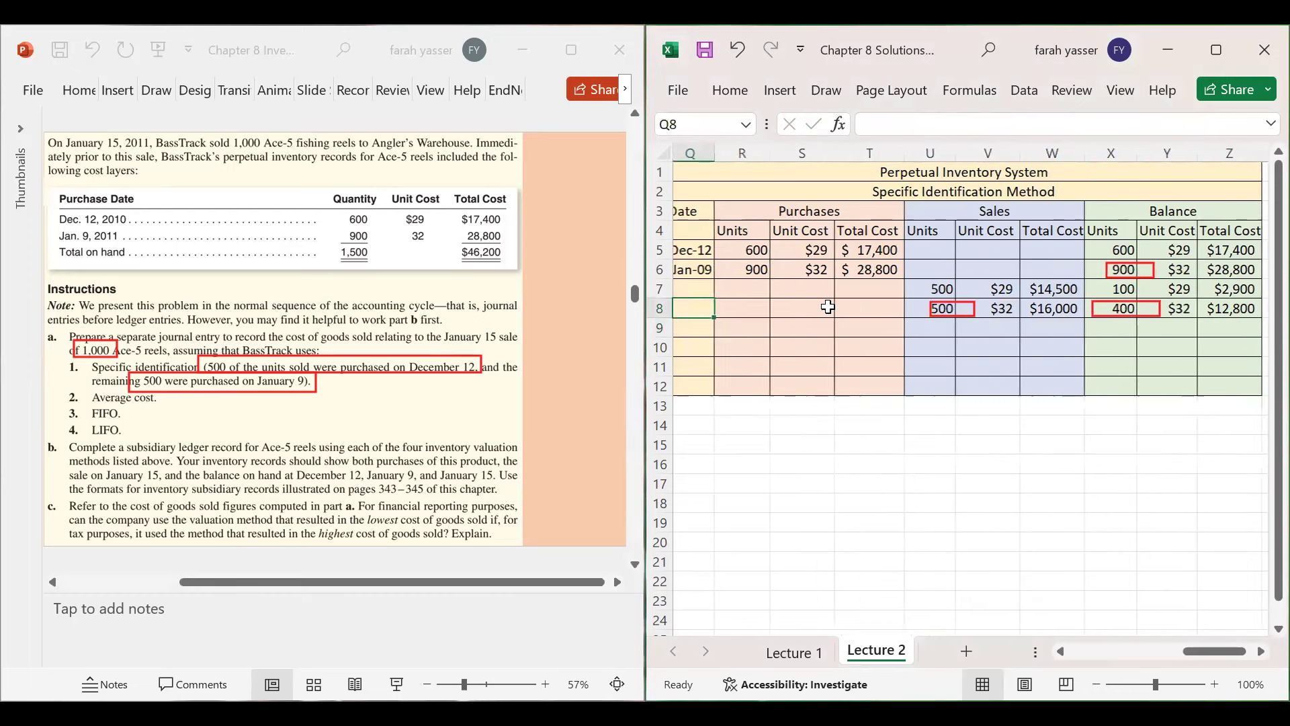
- Enter Jan 15 as the date of the sale row in Q7
key(Up)
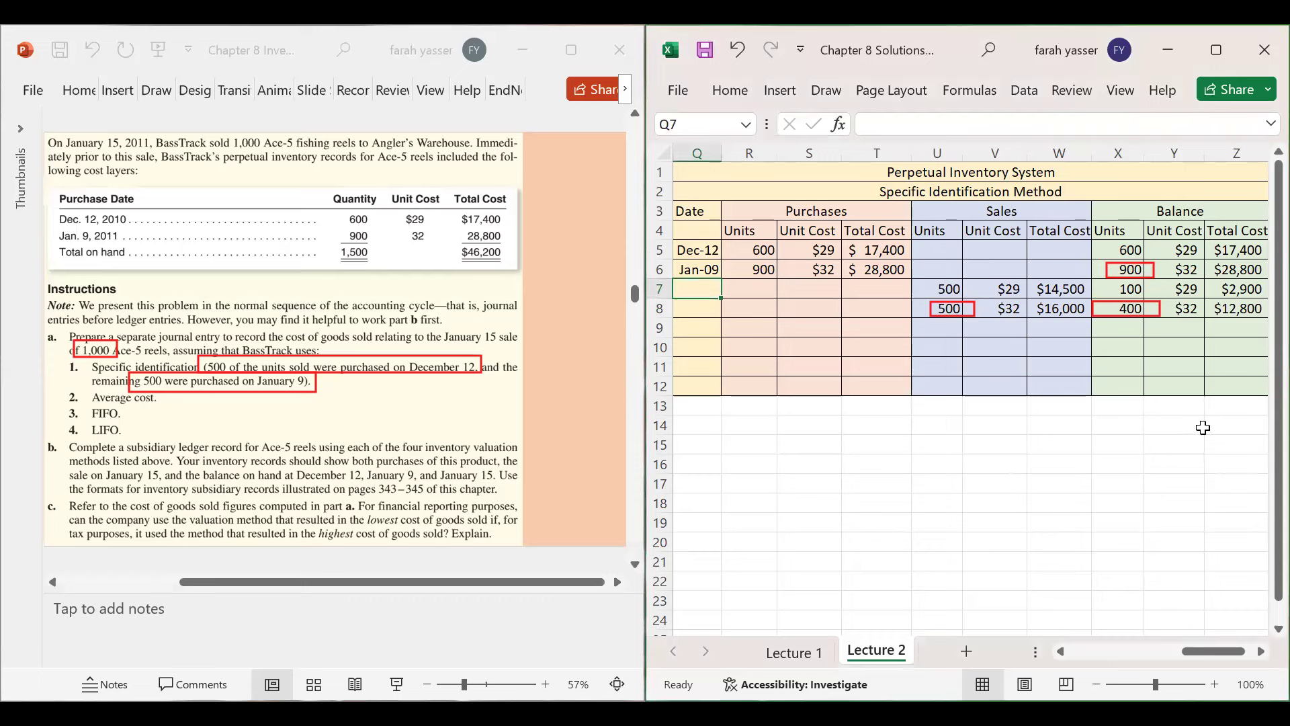
text(Ja)
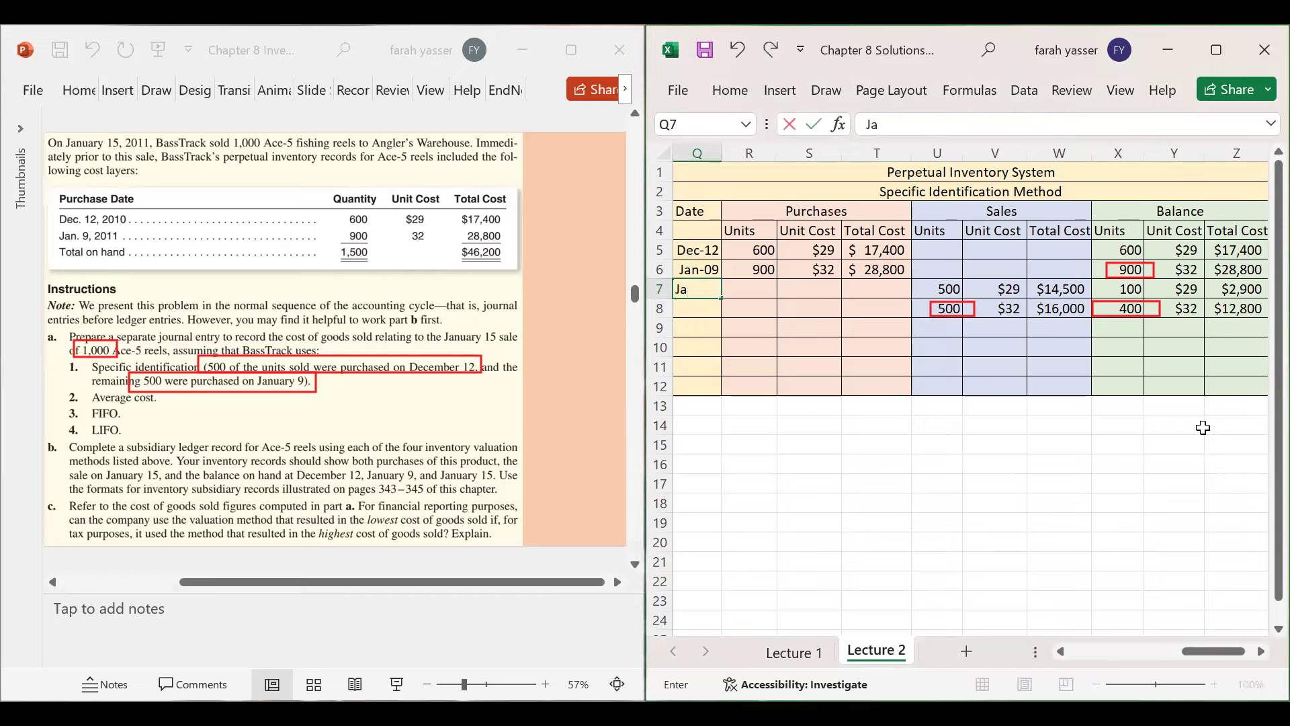
text(n 15)
key(Return)
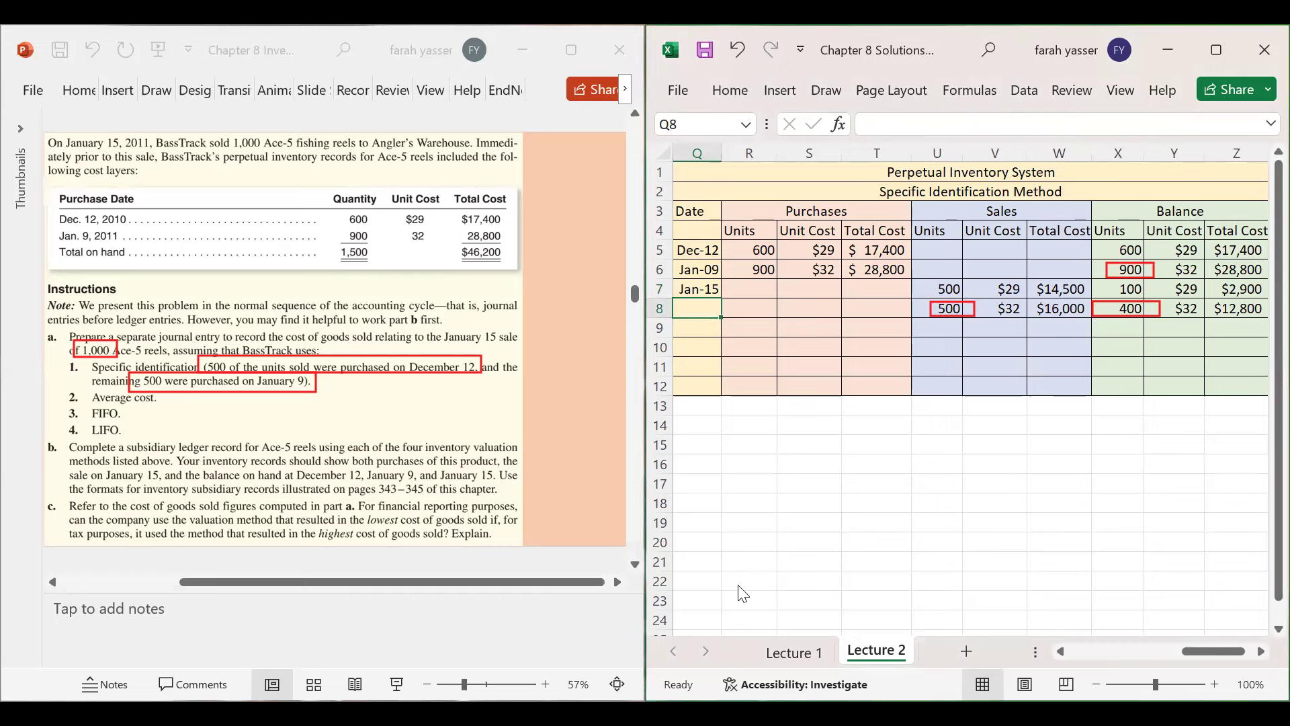
key(Escape)
drag(756, 250, 759, 319)
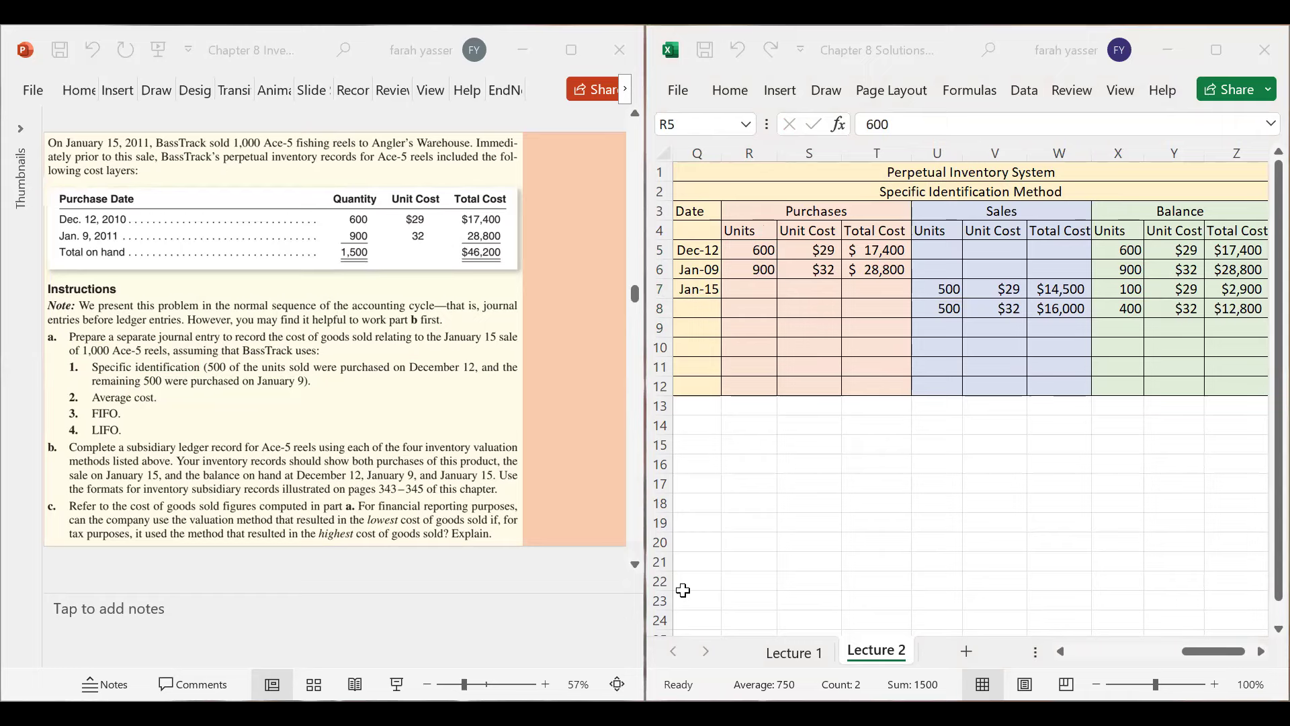
click(1219, 53)
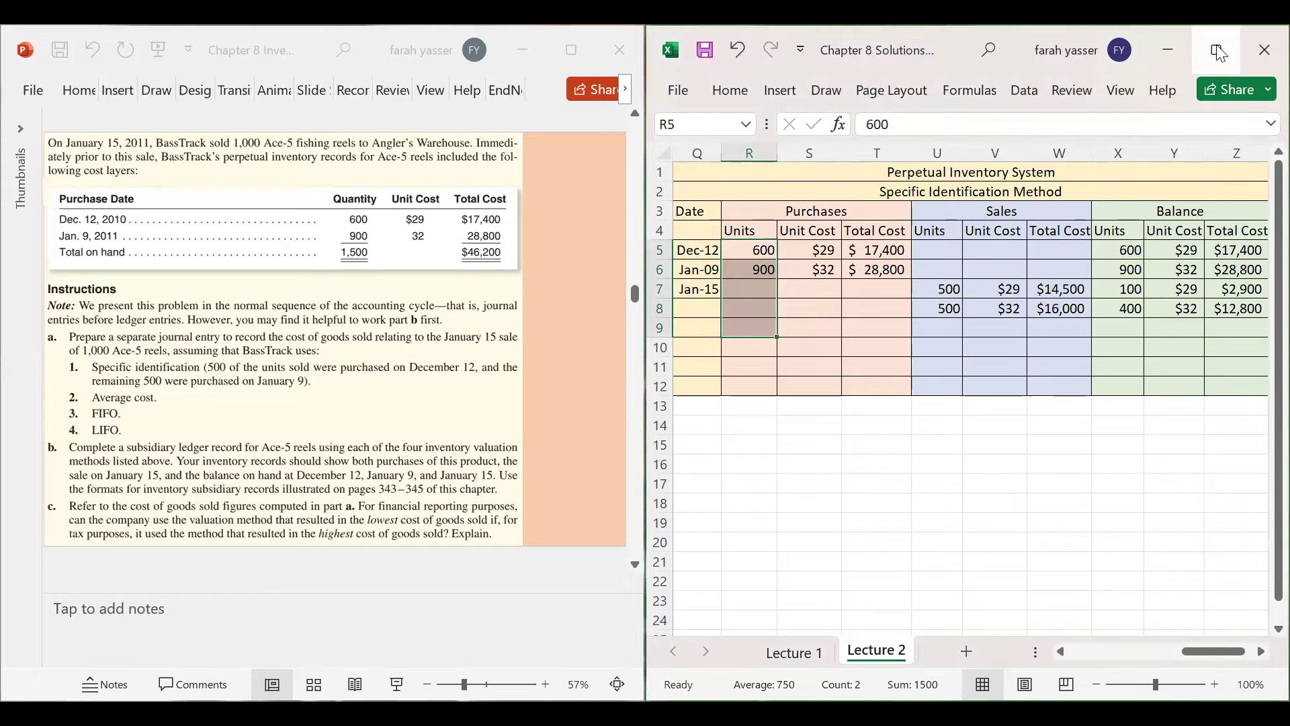
- AutoSum the purchased units to 1500 and label it Units Purchased in R10
click(1219, 52)
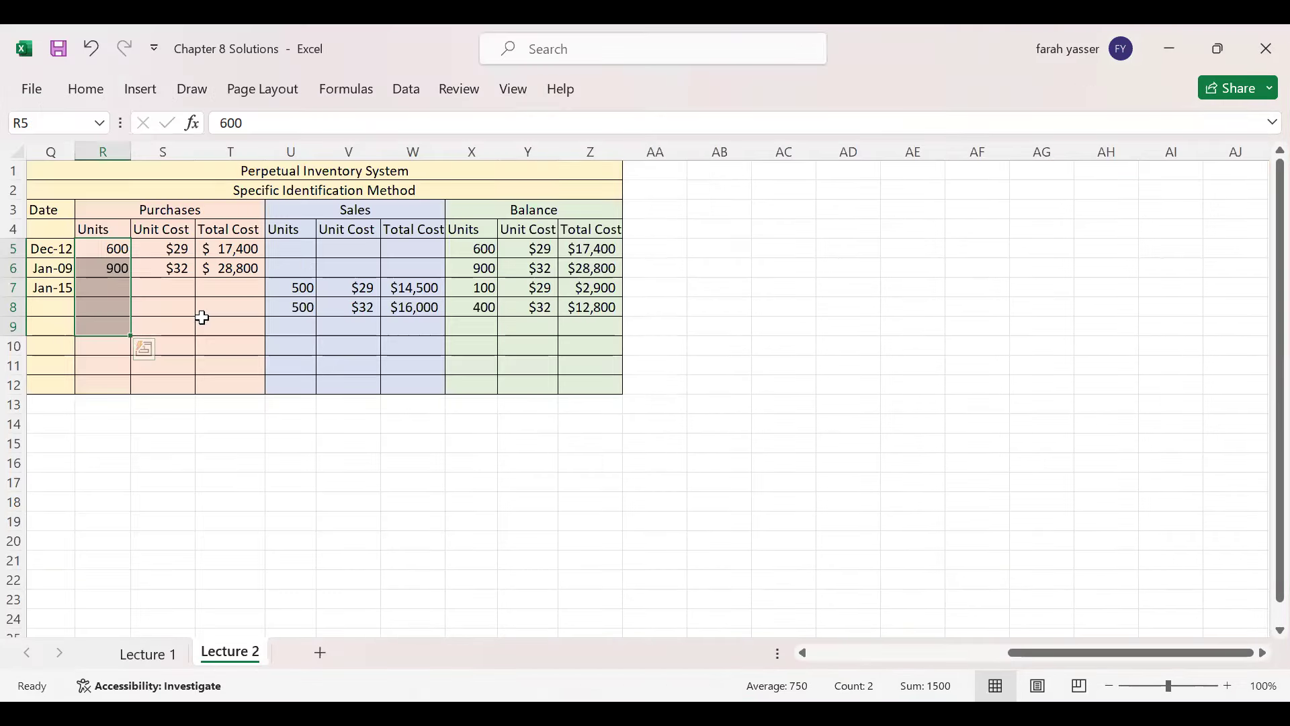
drag(106, 253, 107, 320)
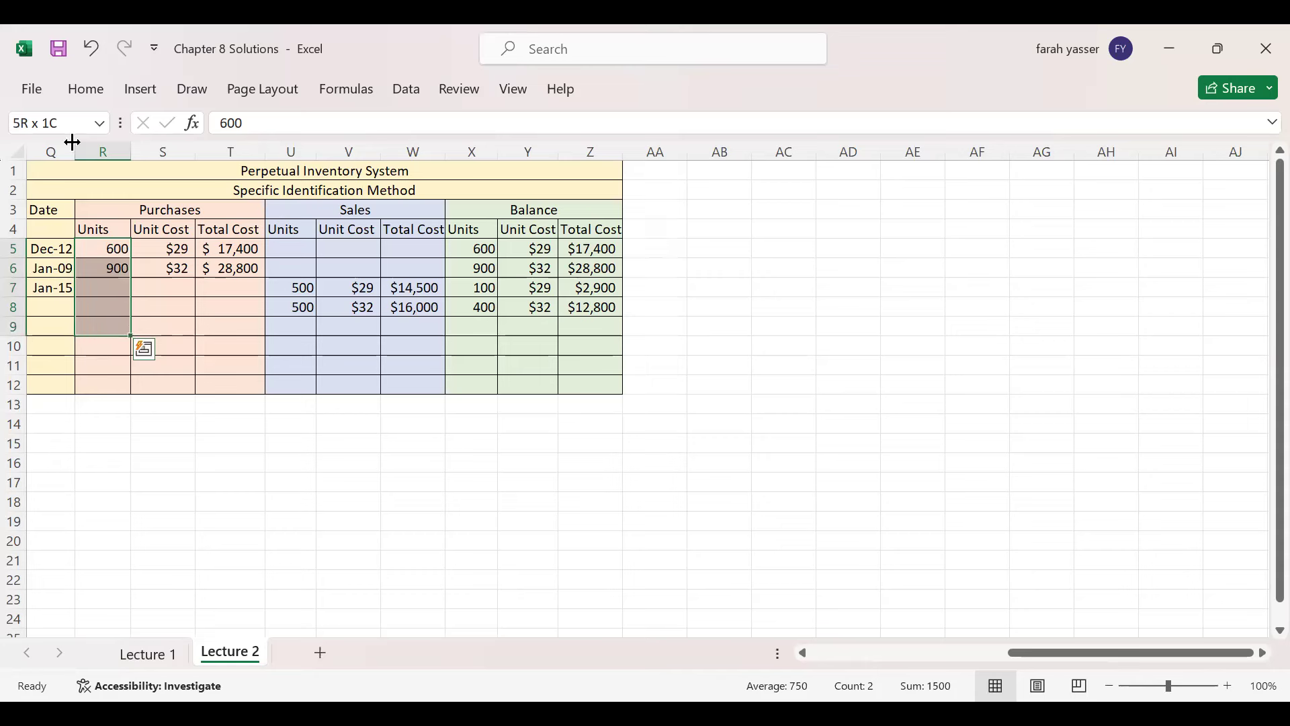
click(88, 90)
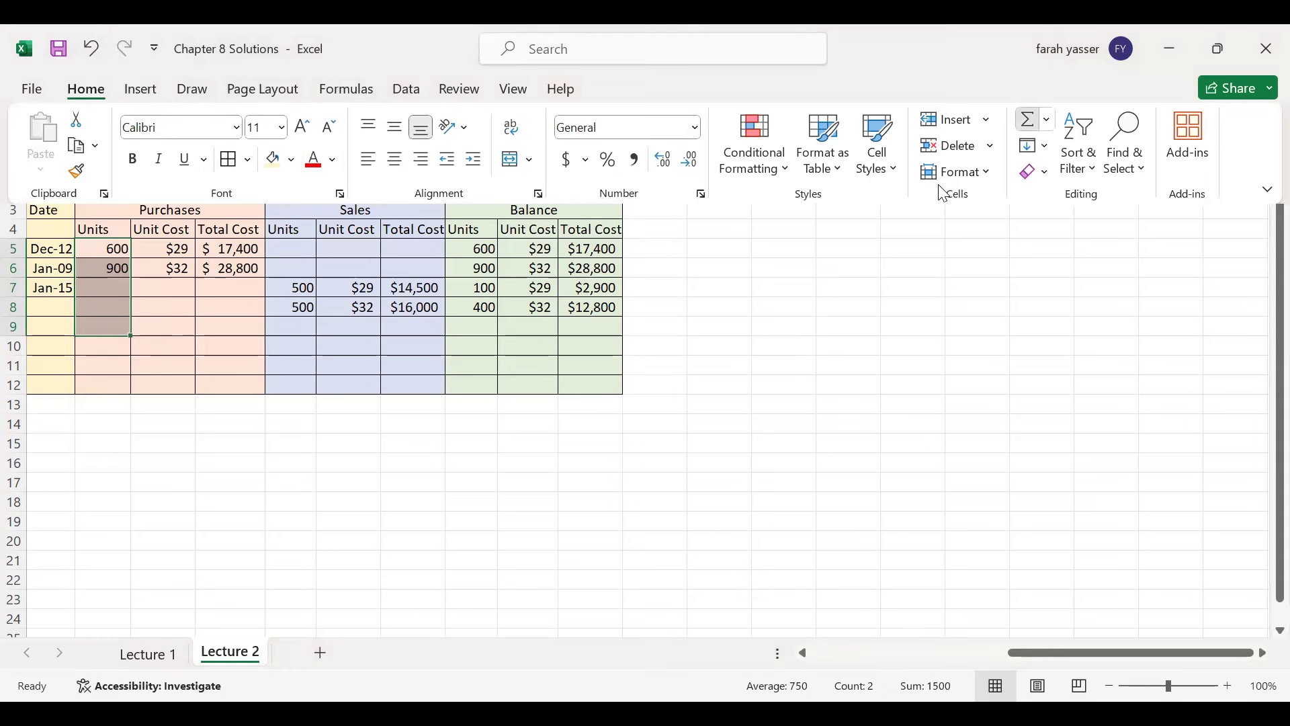
key(alt+equal)
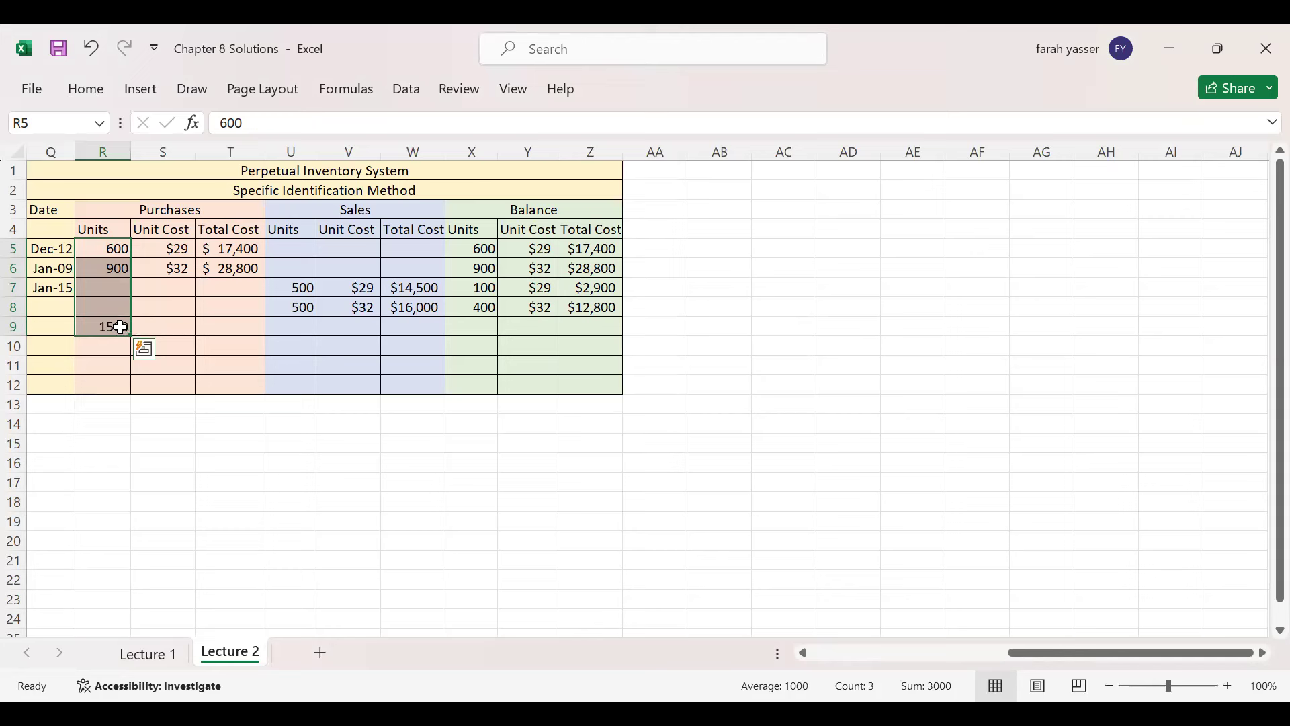
click(114, 329)
click(104, 349)
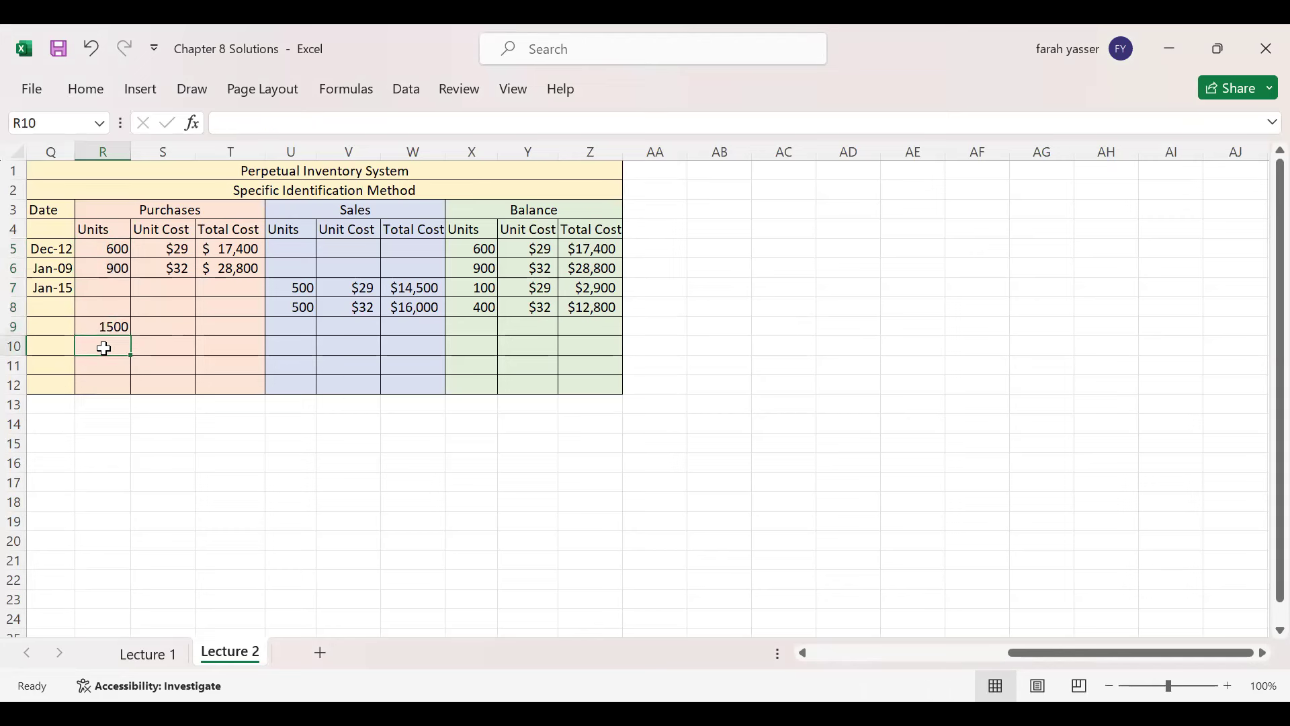
text(Units)
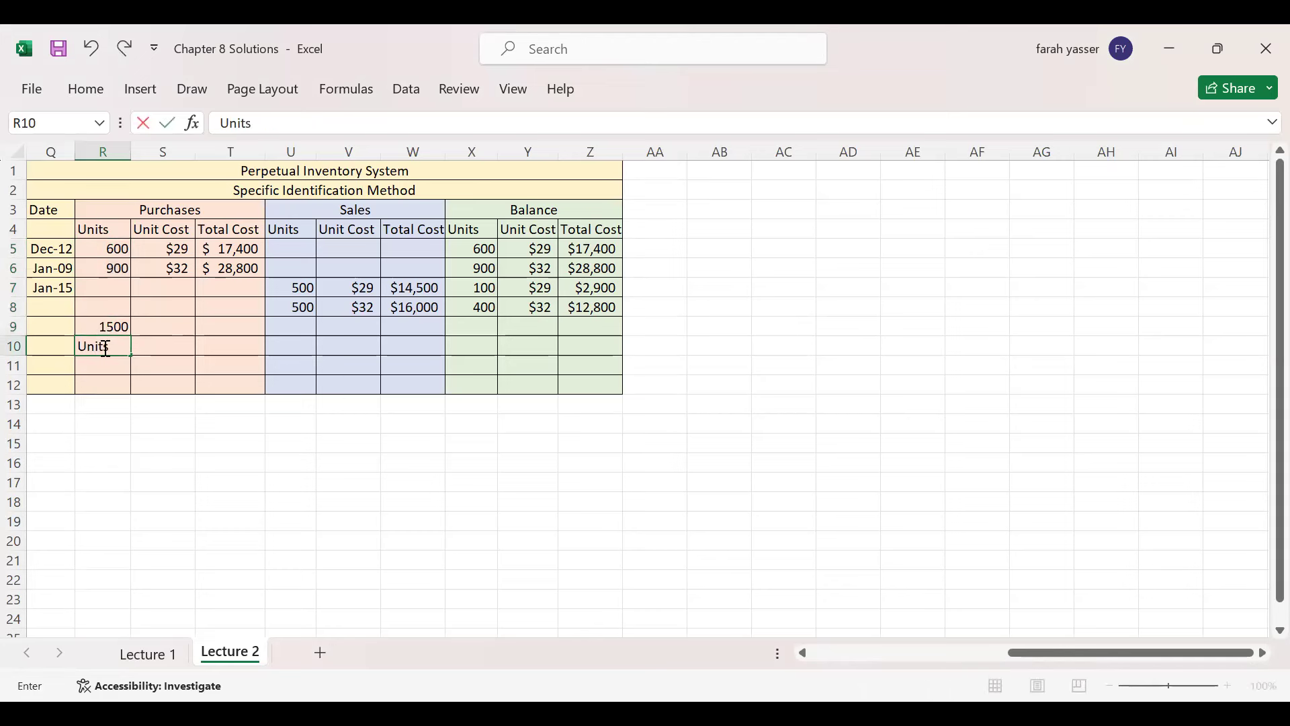
text( Purchased)
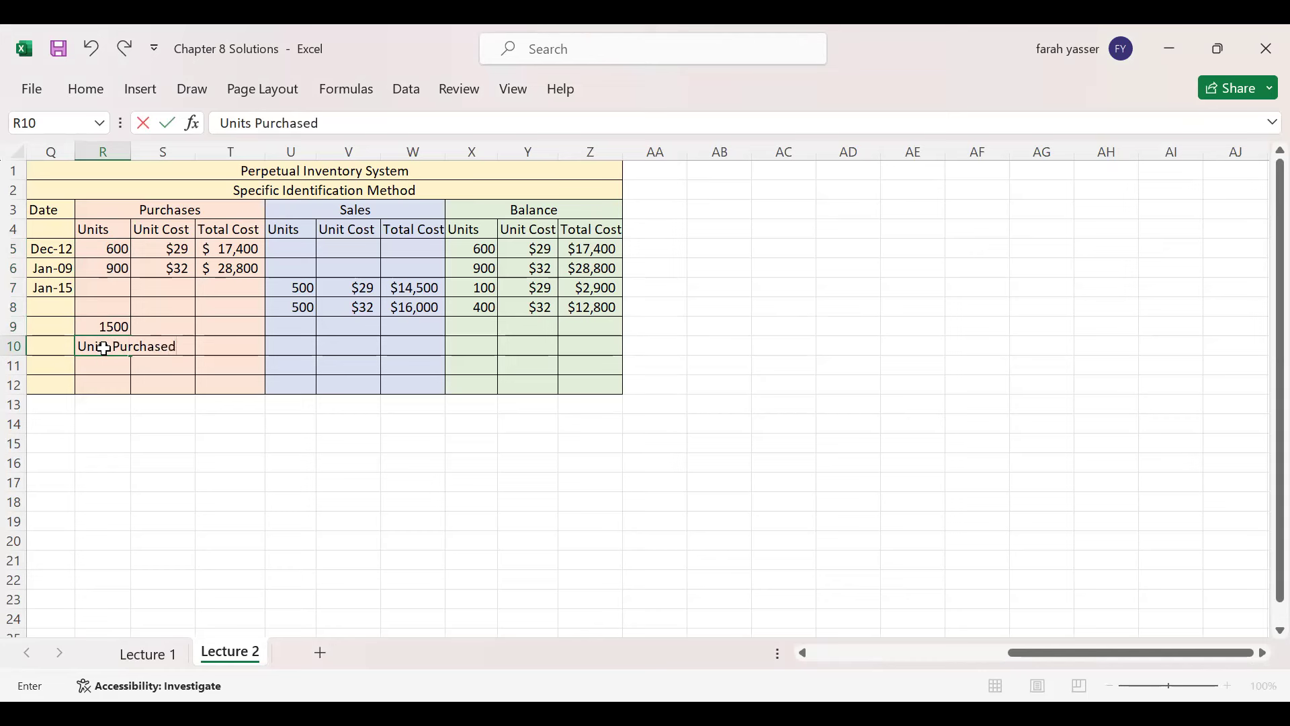
key(Return)
click(104, 348)
- Total the purchase costs to $46,200 and label it Cost of Purchases in T10:T11
drag(240, 251, 237, 325)
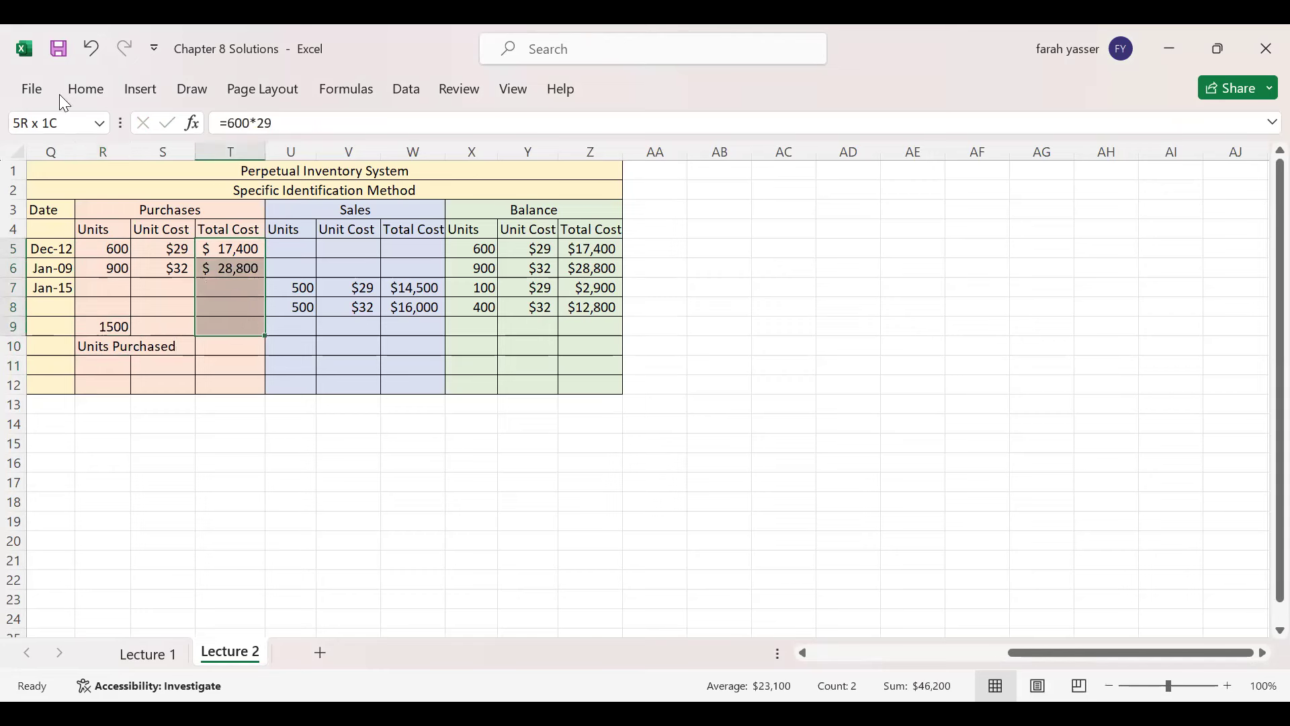
click(86, 90)
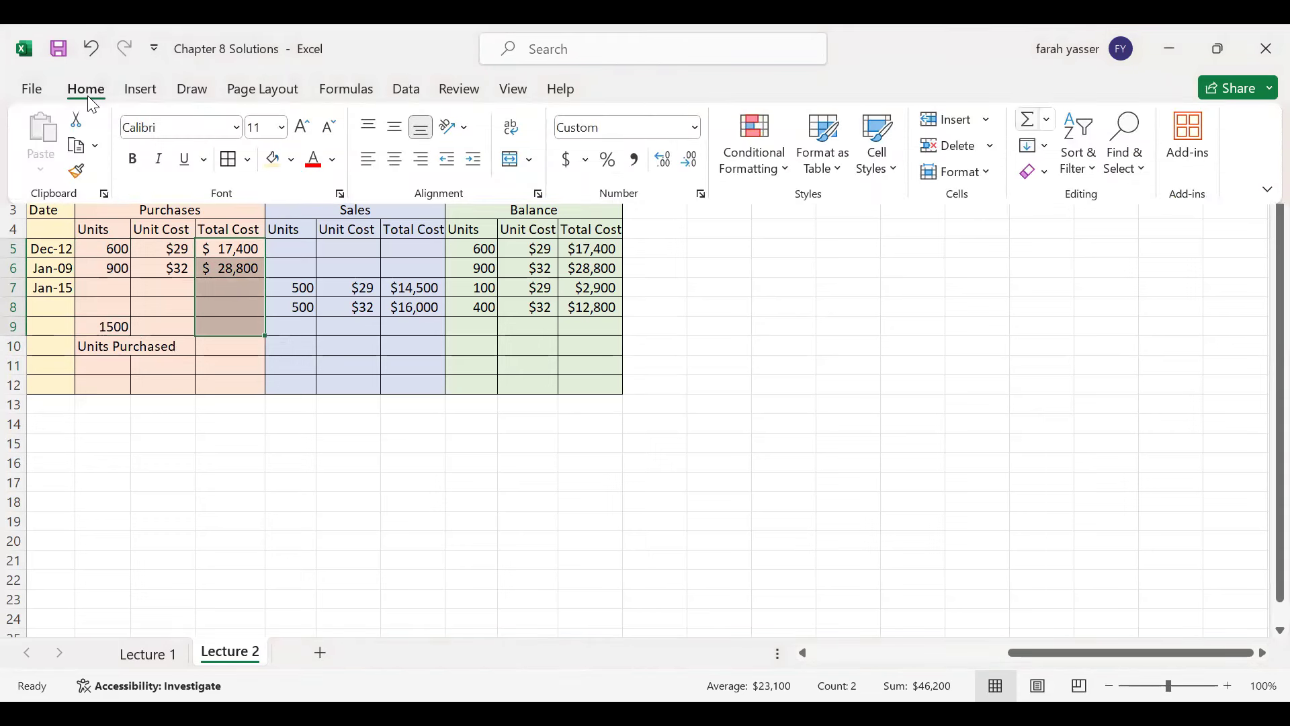
click(1024, 118)
click(223, 344)
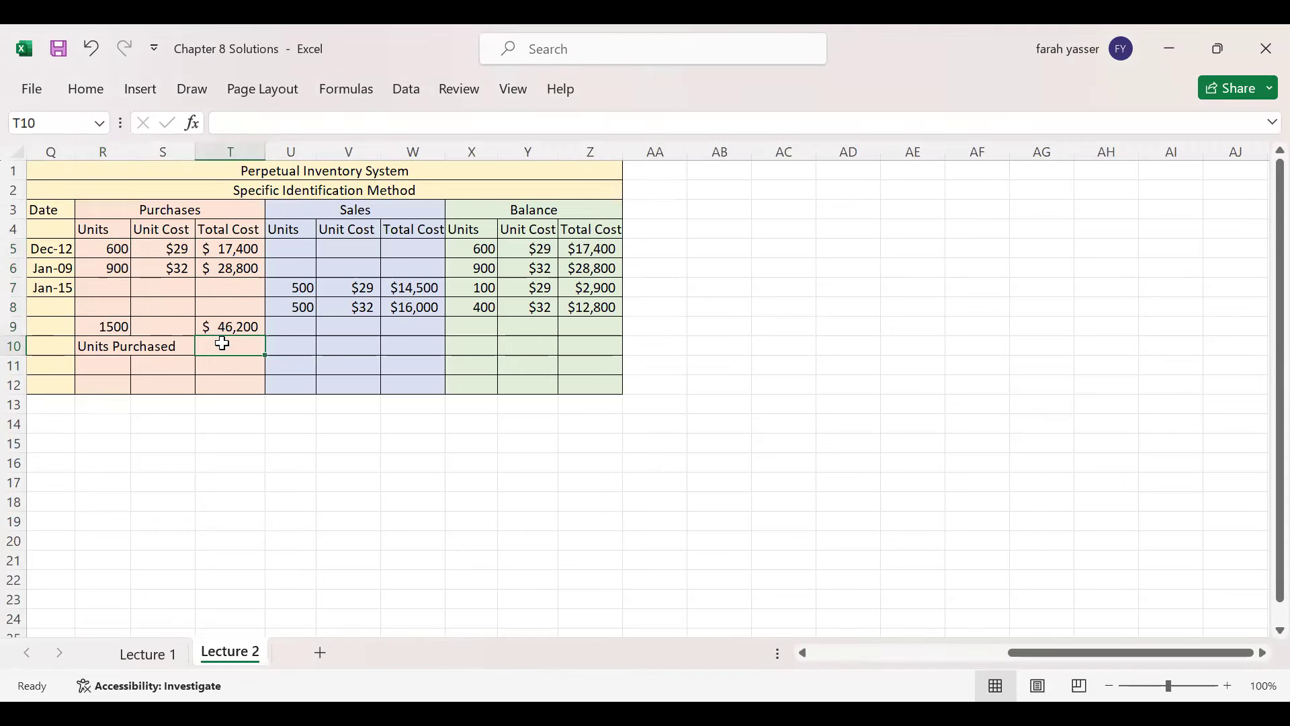
text(Cost of)
key(Return)
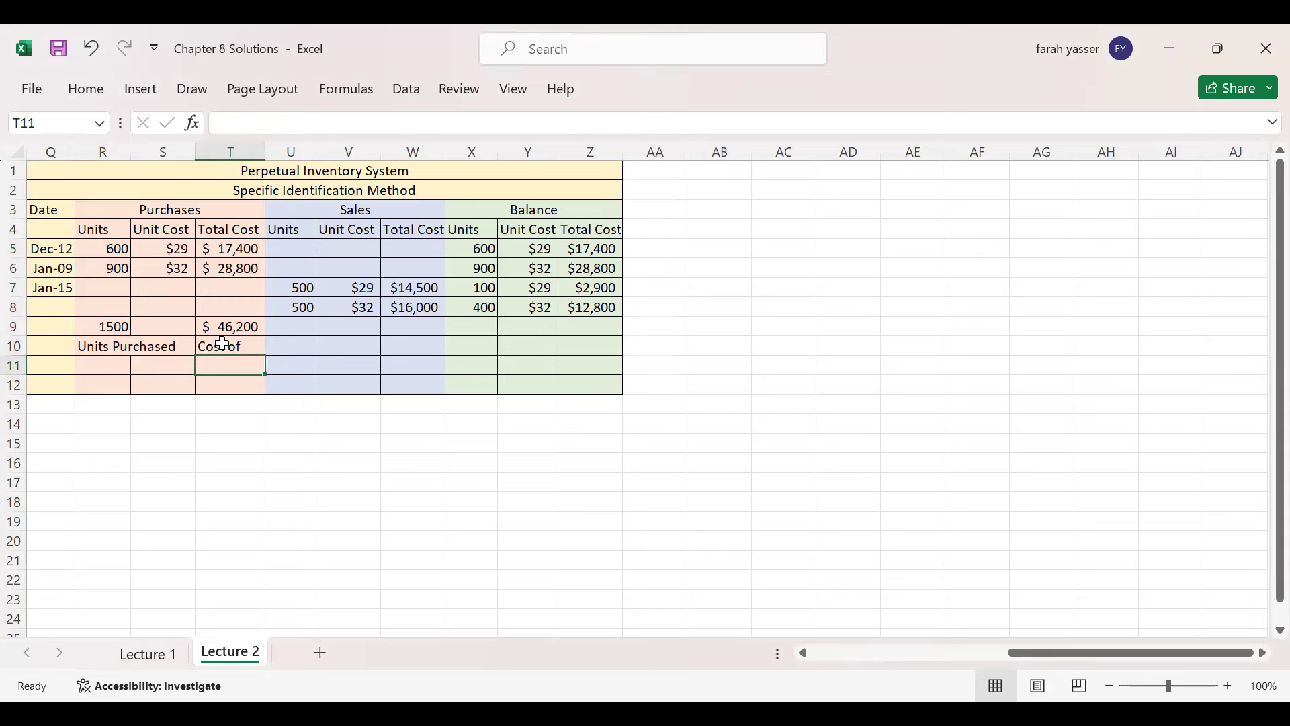
text(Purchases)
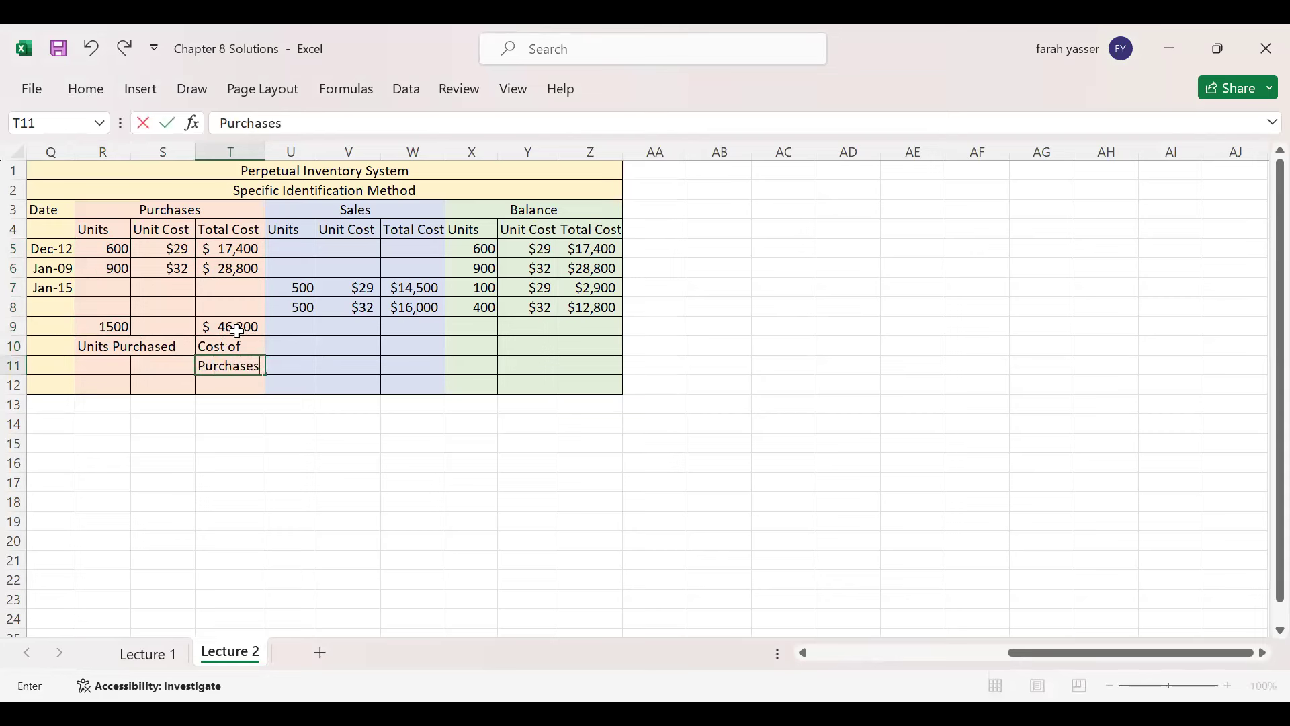
click(238, 329)
- Sum the units sold in U7:U9 to 1000 and label it Units Sold
drag(303, 293, 303, 328)
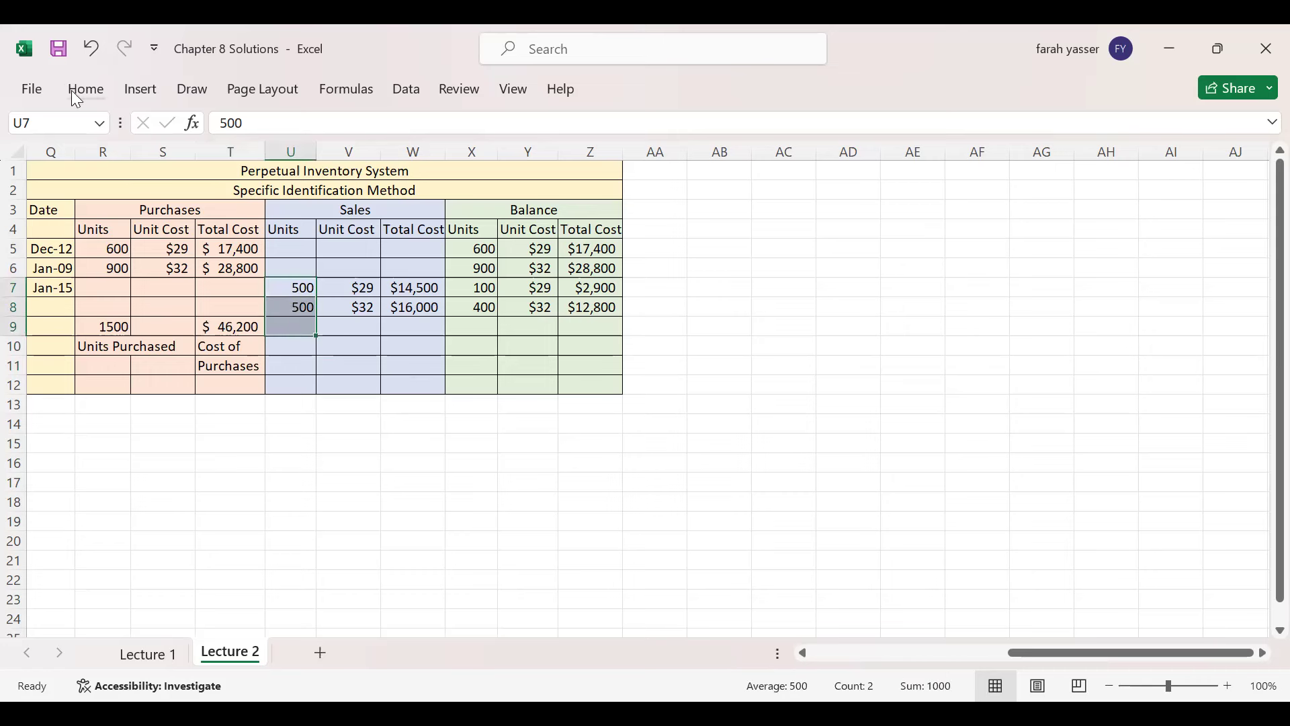
key(alt+h)
key(u)
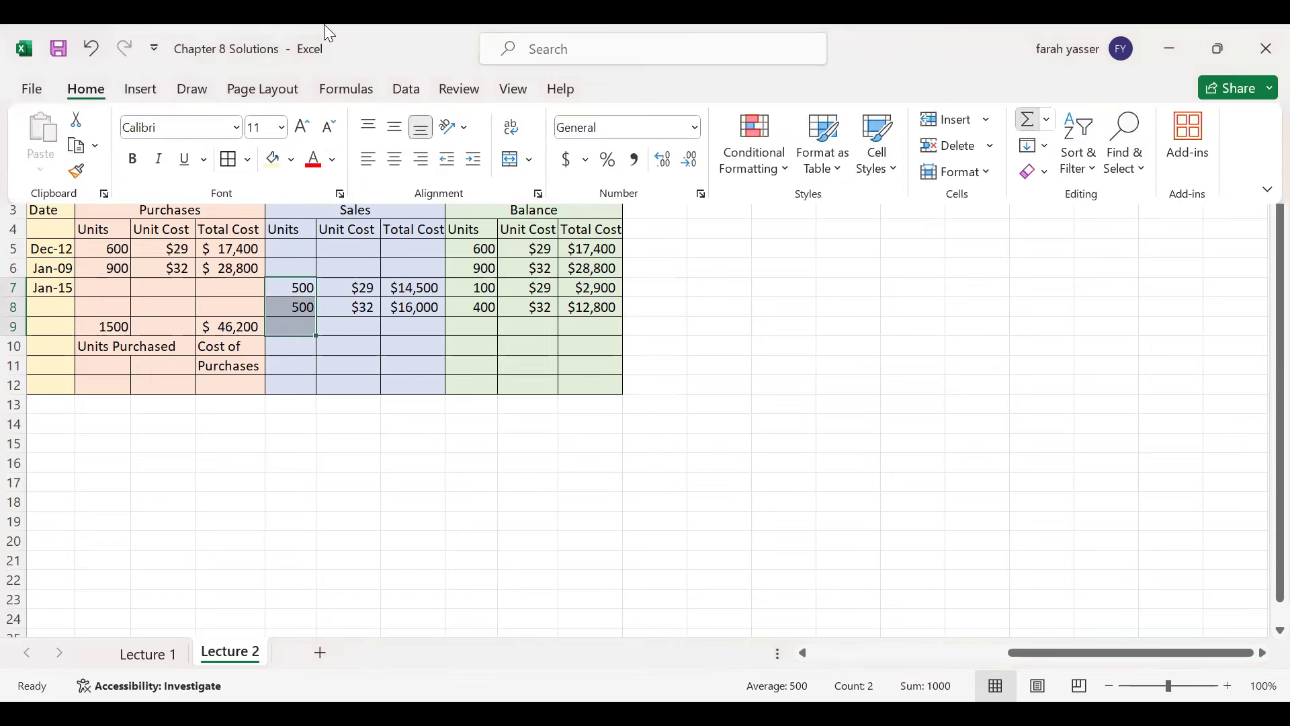
key(s)
click(302, 348)
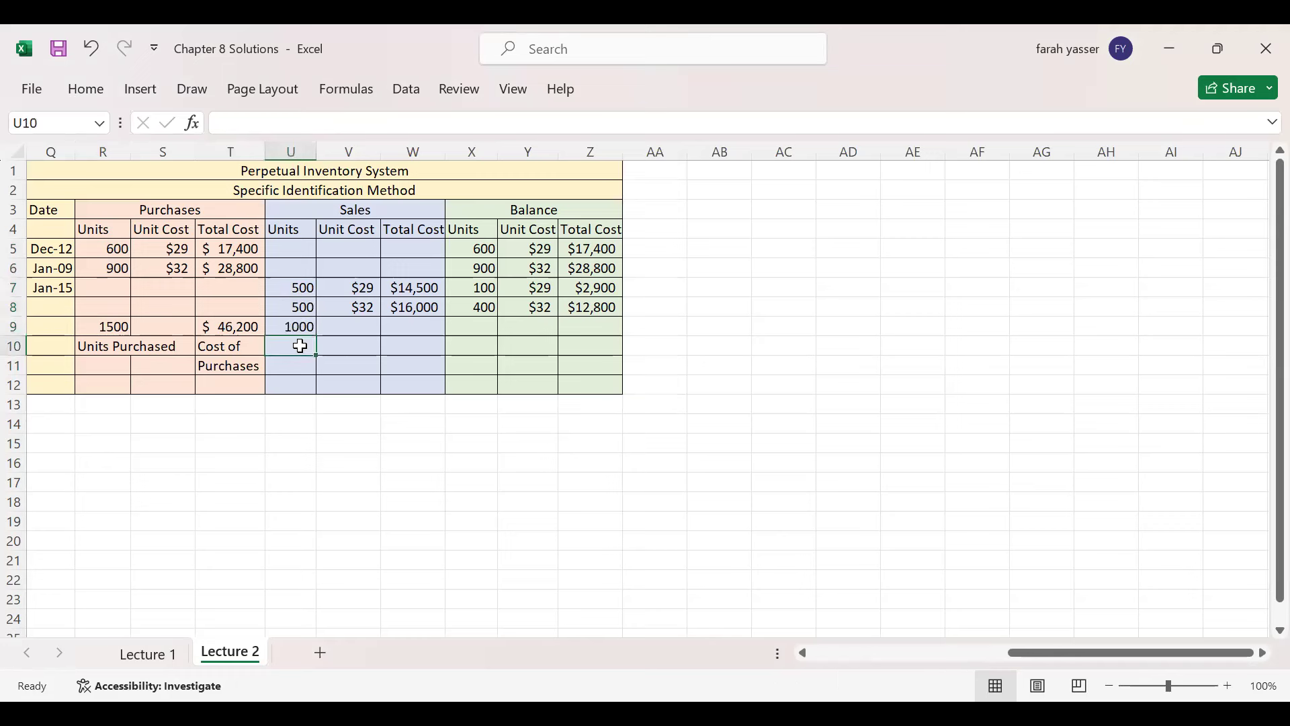
text(Units Sol)
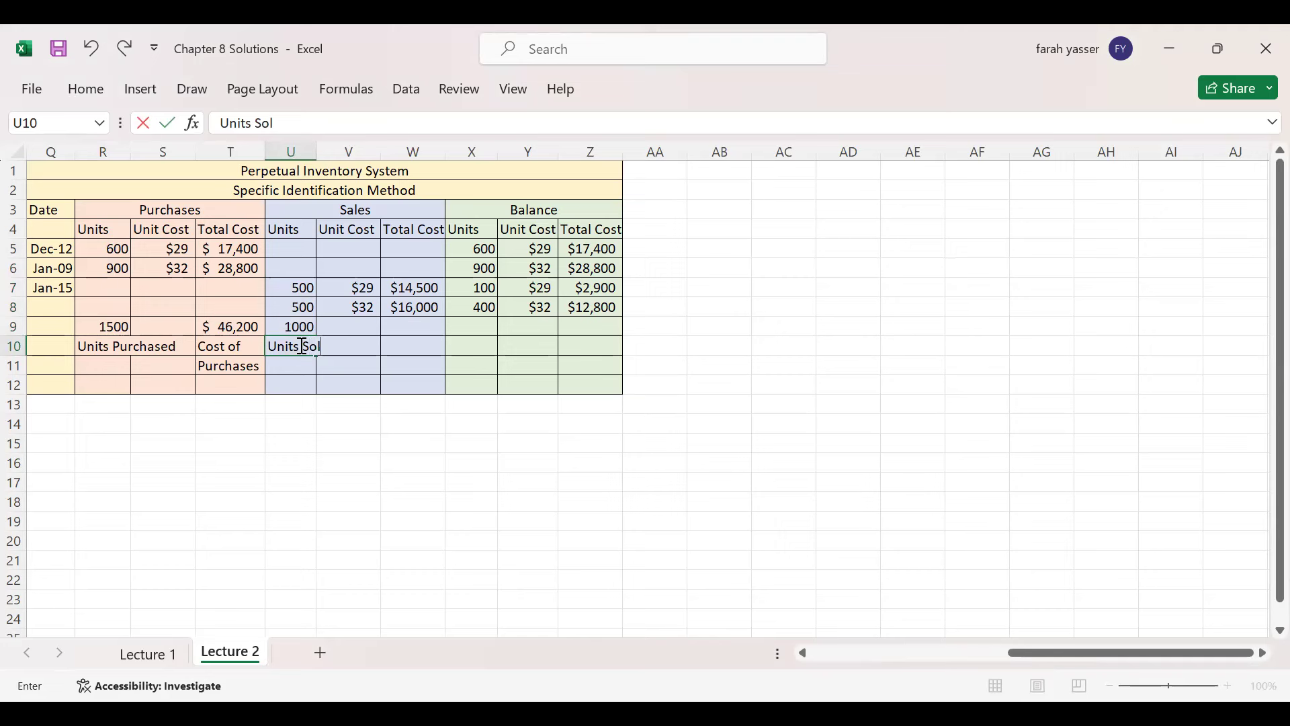
key(Tab)
key(Tab)
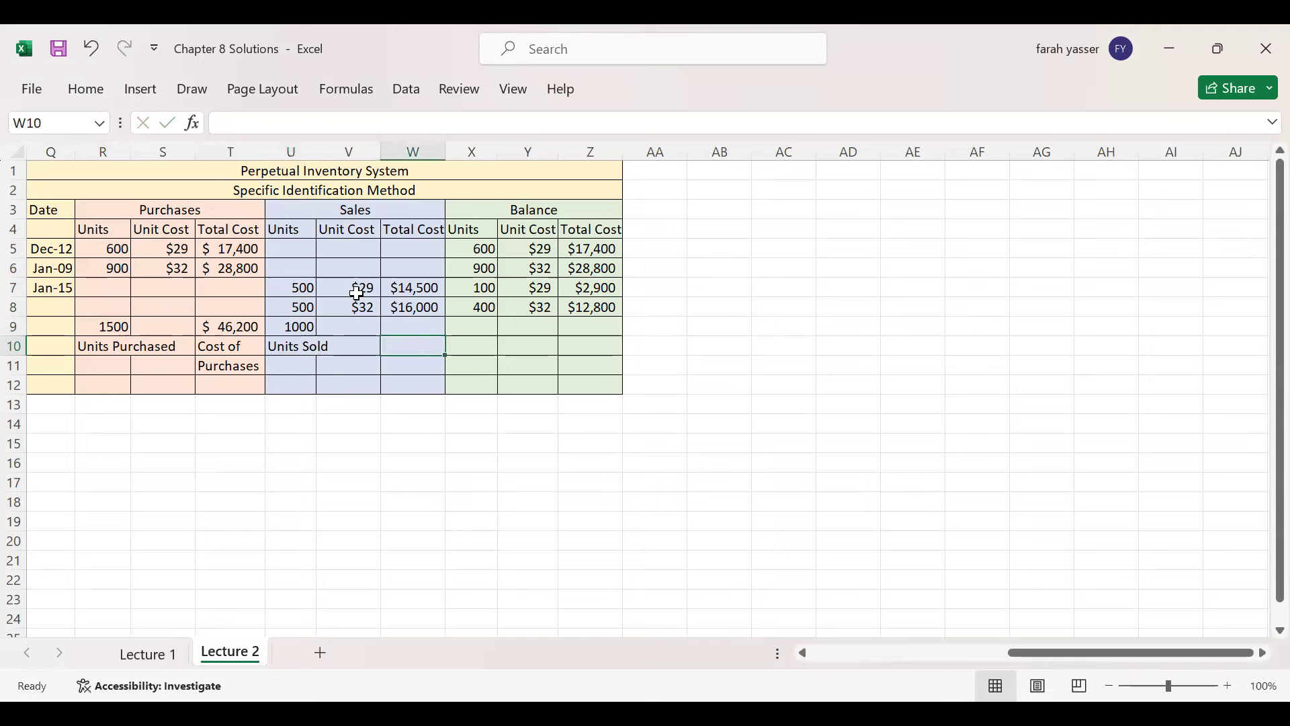
drag(401, 286, 403, 347)
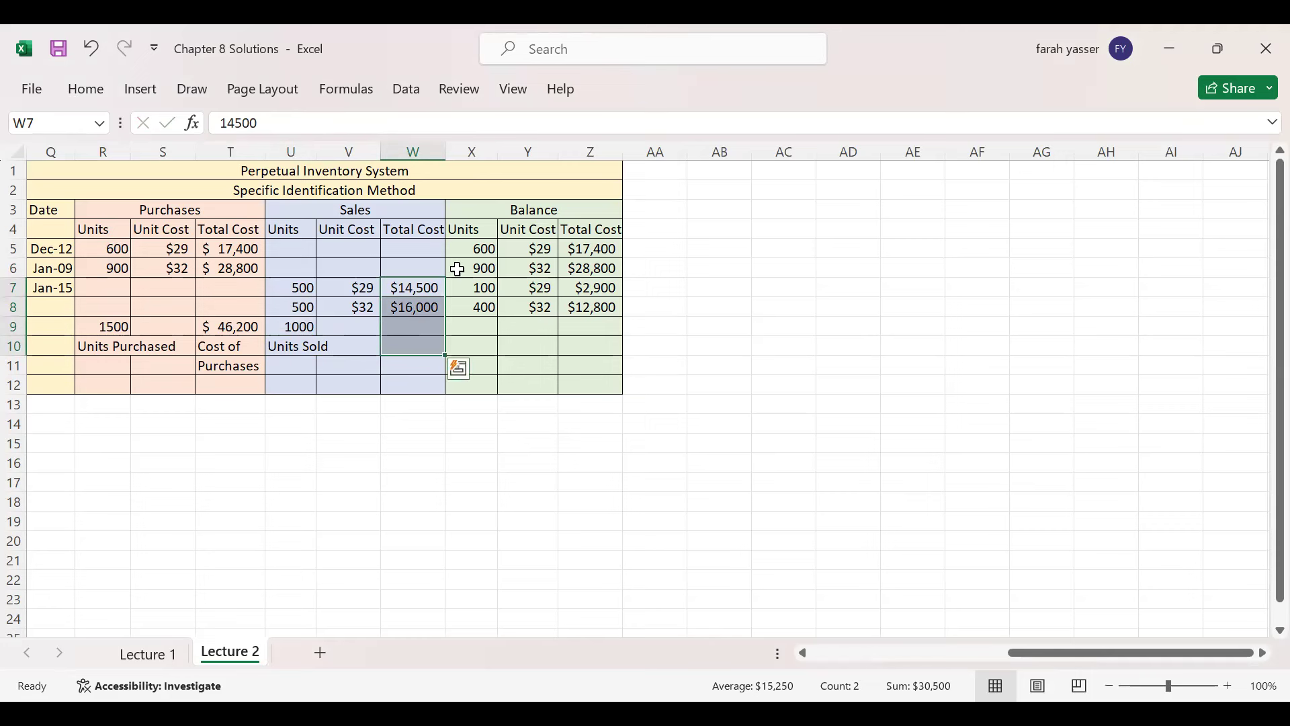
- AutoSum the sales costs in W10 to $30,500, labelled Cost of Goods Sold in W11:W12
click(96, 94)
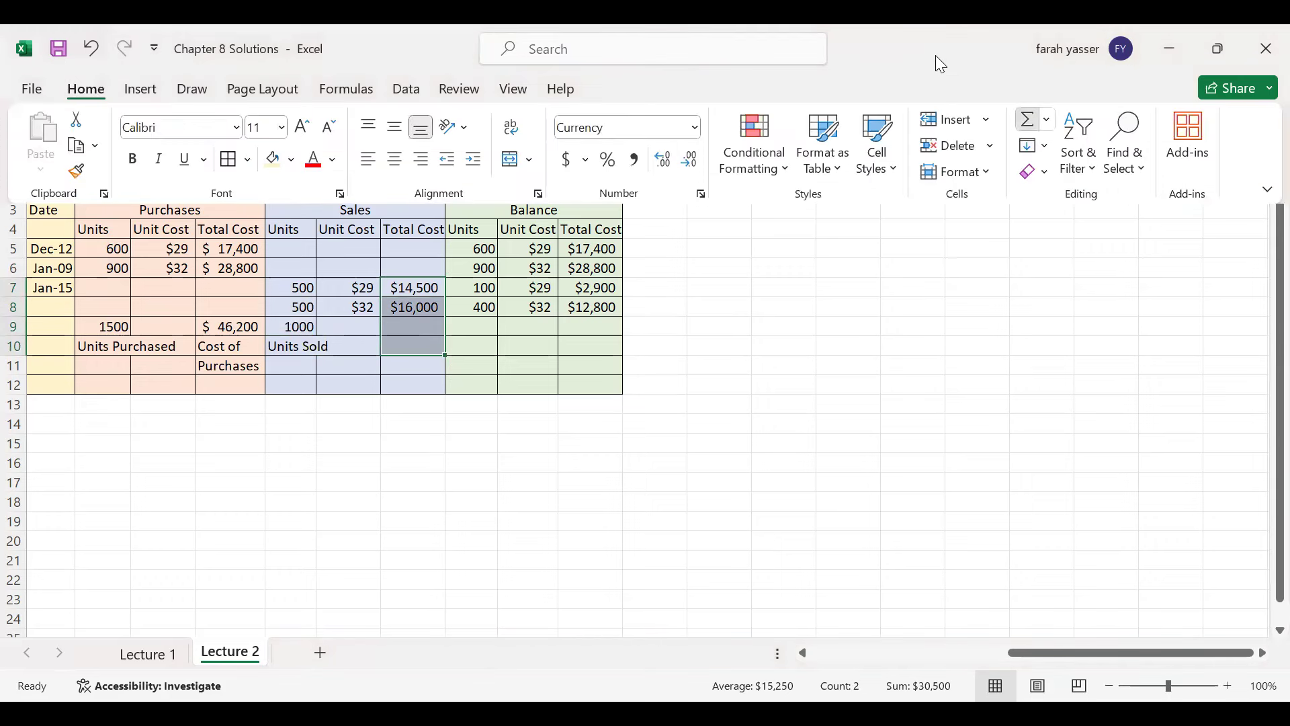
key(alt+equal)
click(417, 366)
text(Cost of)
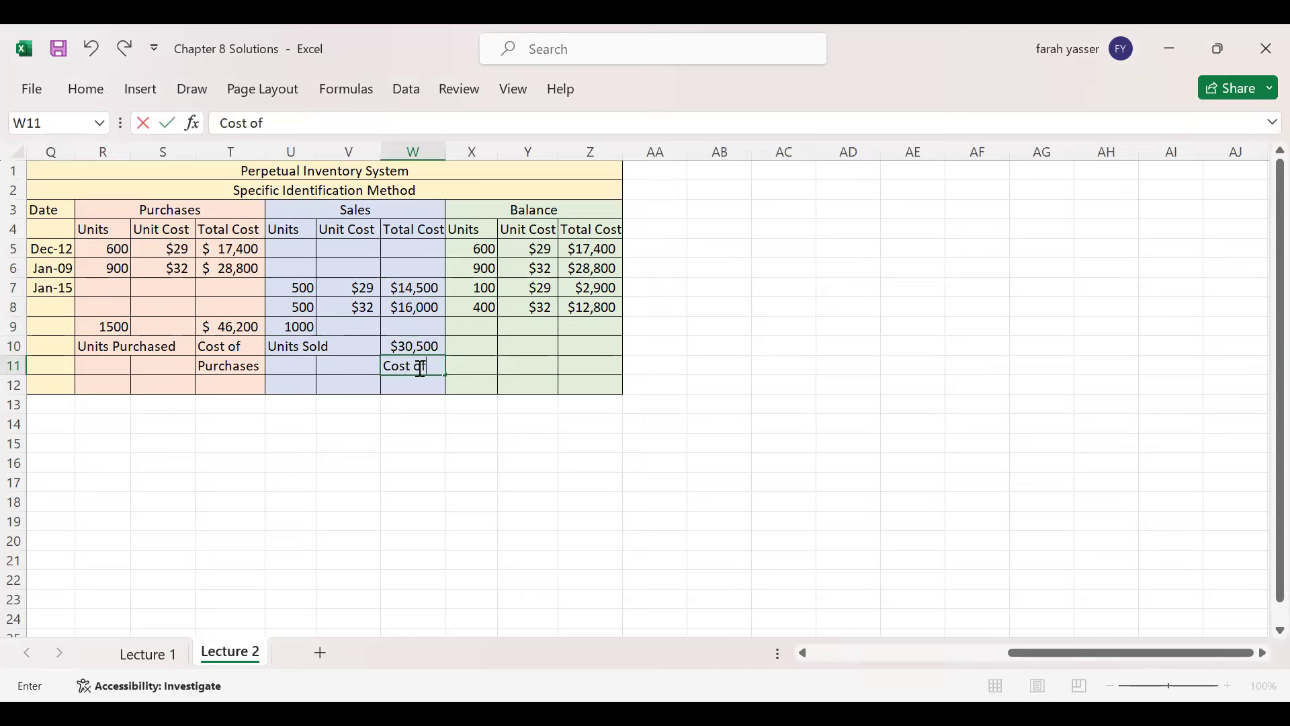
text( Goods)
key(Return)
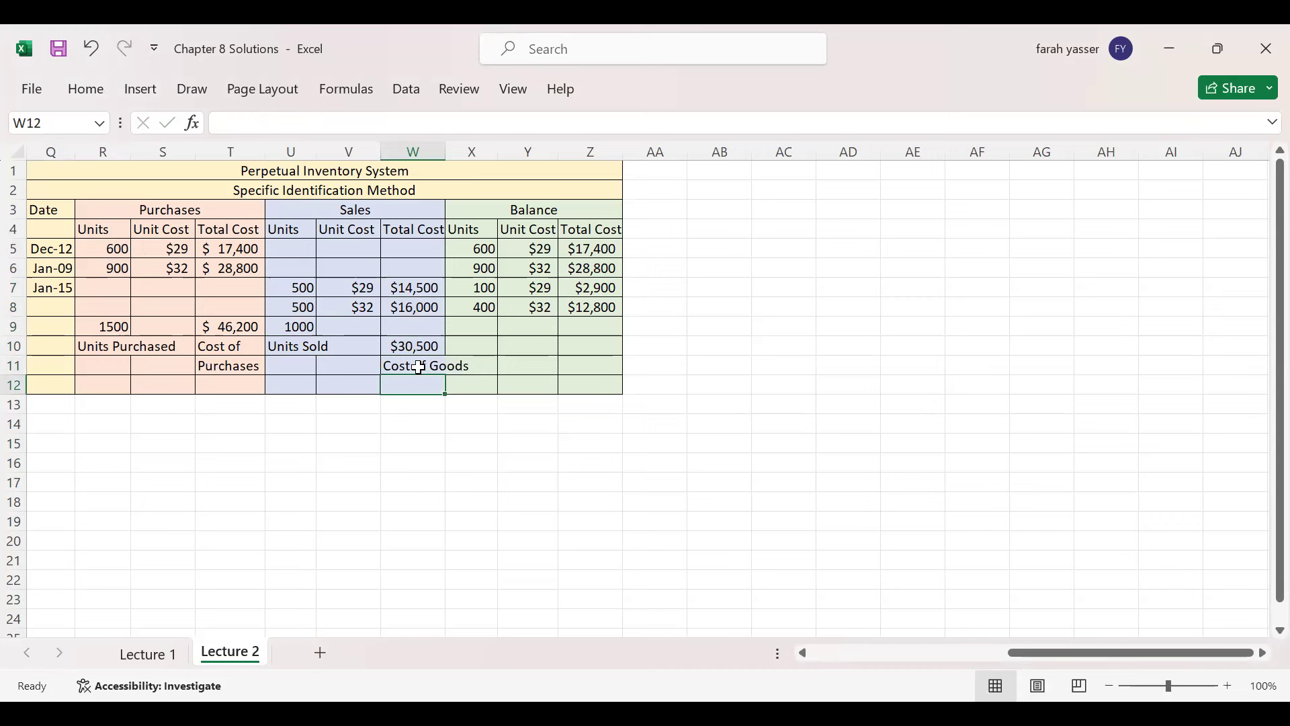
text(Sold)
key(Return)
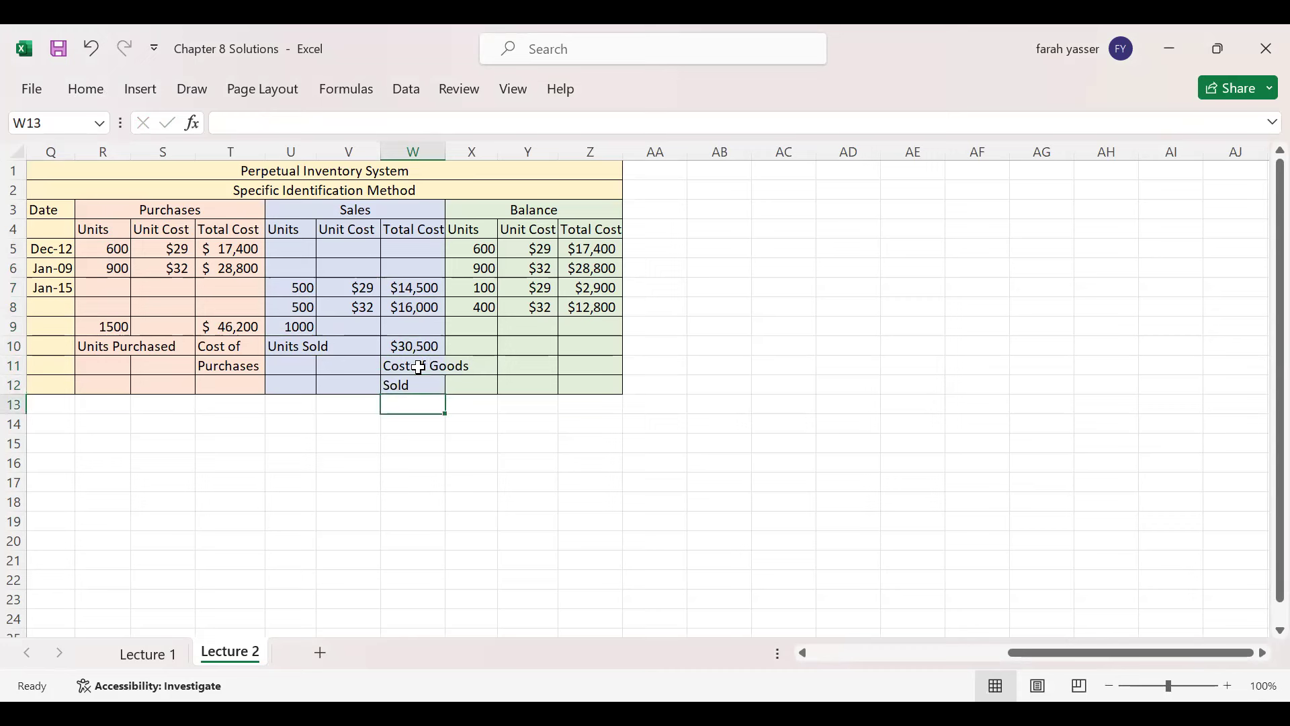
drag(487, 290, 486, 347)
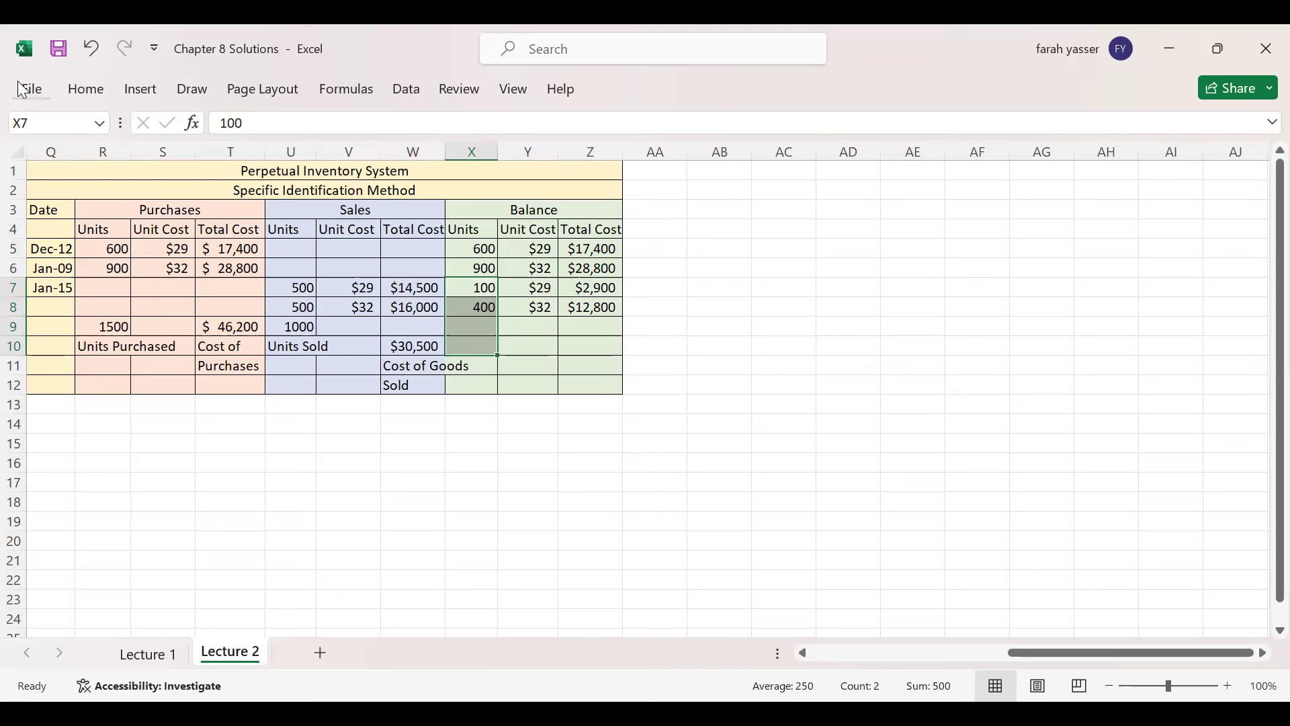
- Sum the balance units to 500 in X10, labelled Units of Ending Inventory beneath
click(86, 94)
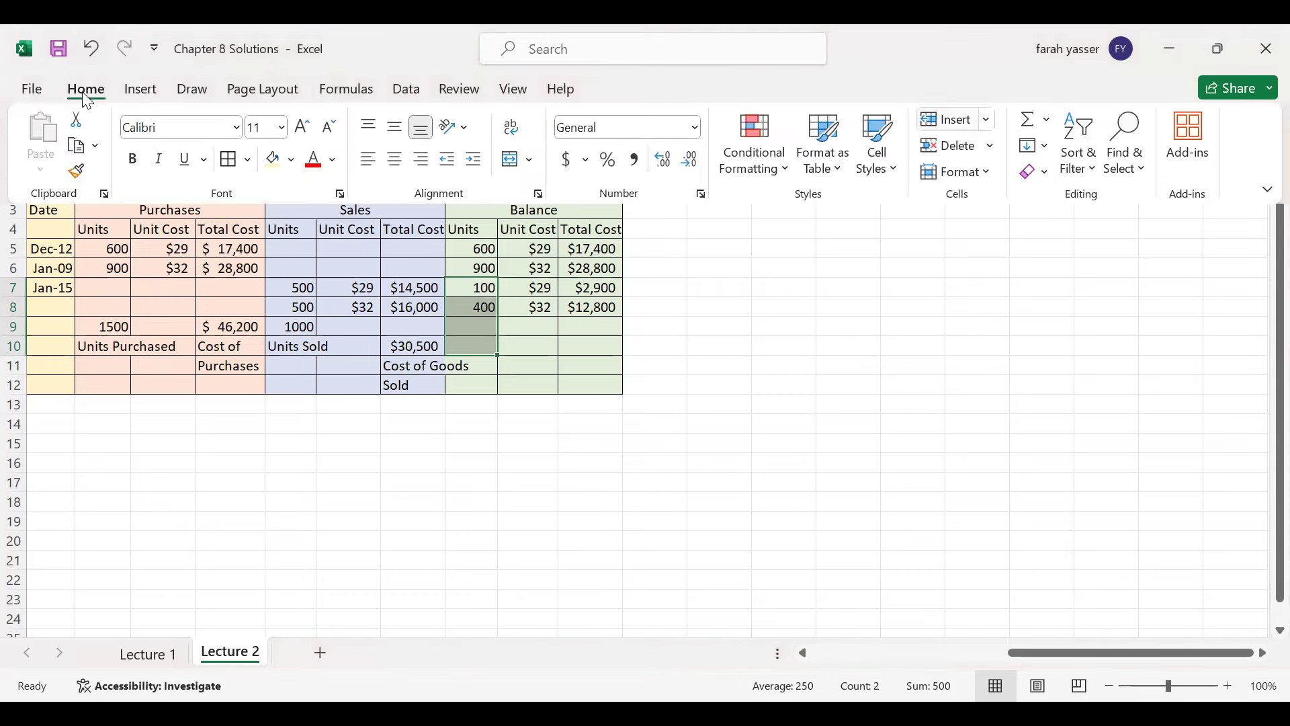
click(1026, 119)
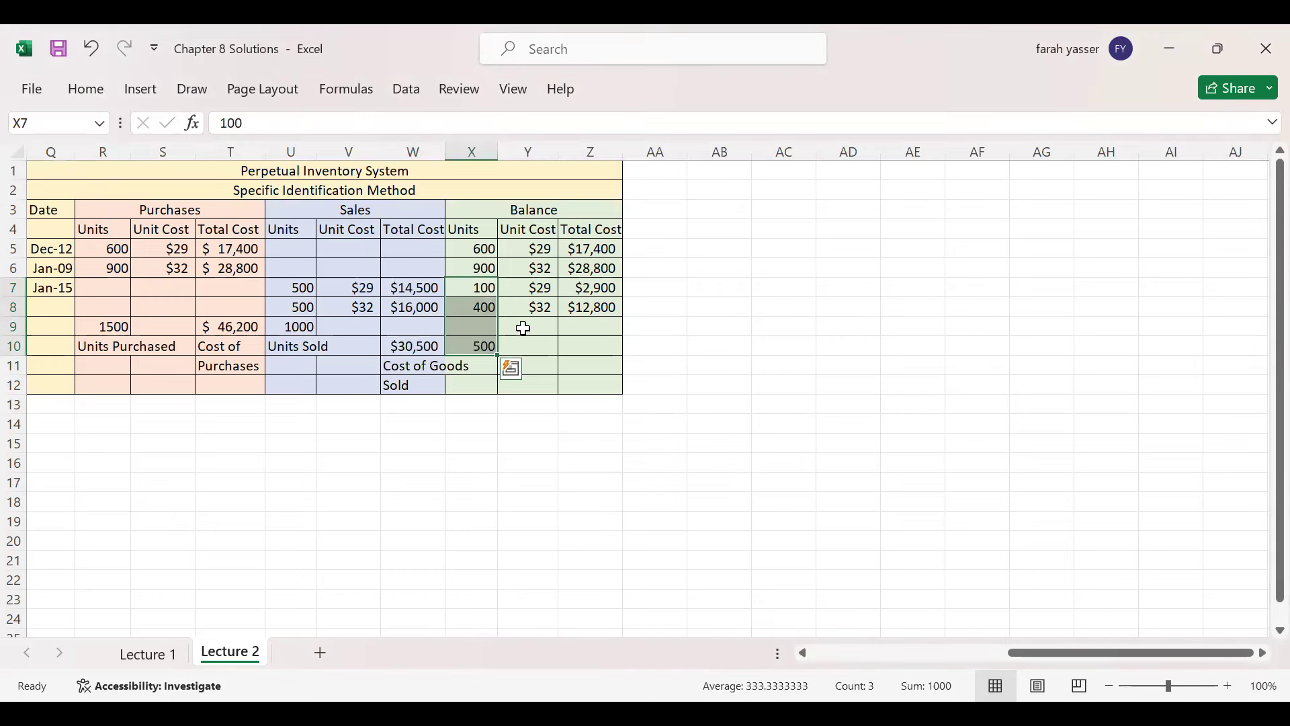
click(478, 362)
text(Units of)
key(Return)
text(Ending)
key(Return)
text(Inventory)
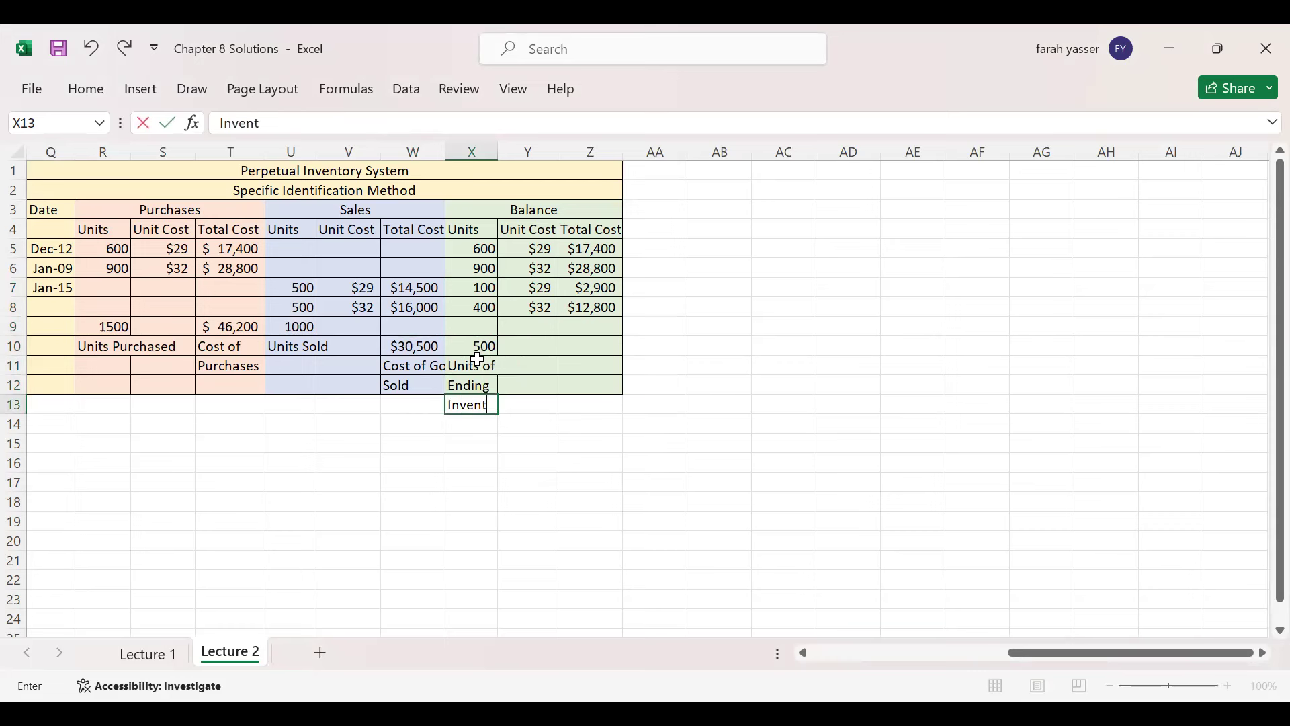
key(Tab)
key(Up)
key(Up)
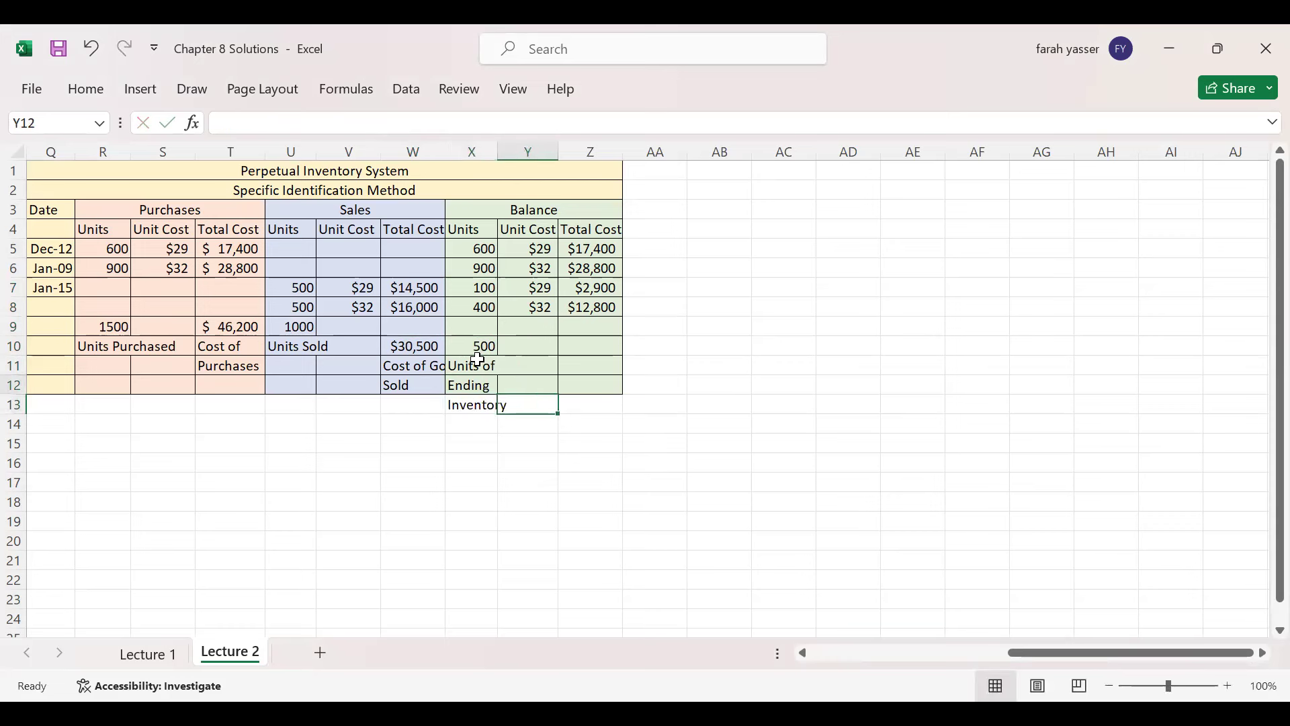
key(Up)
key(Right)
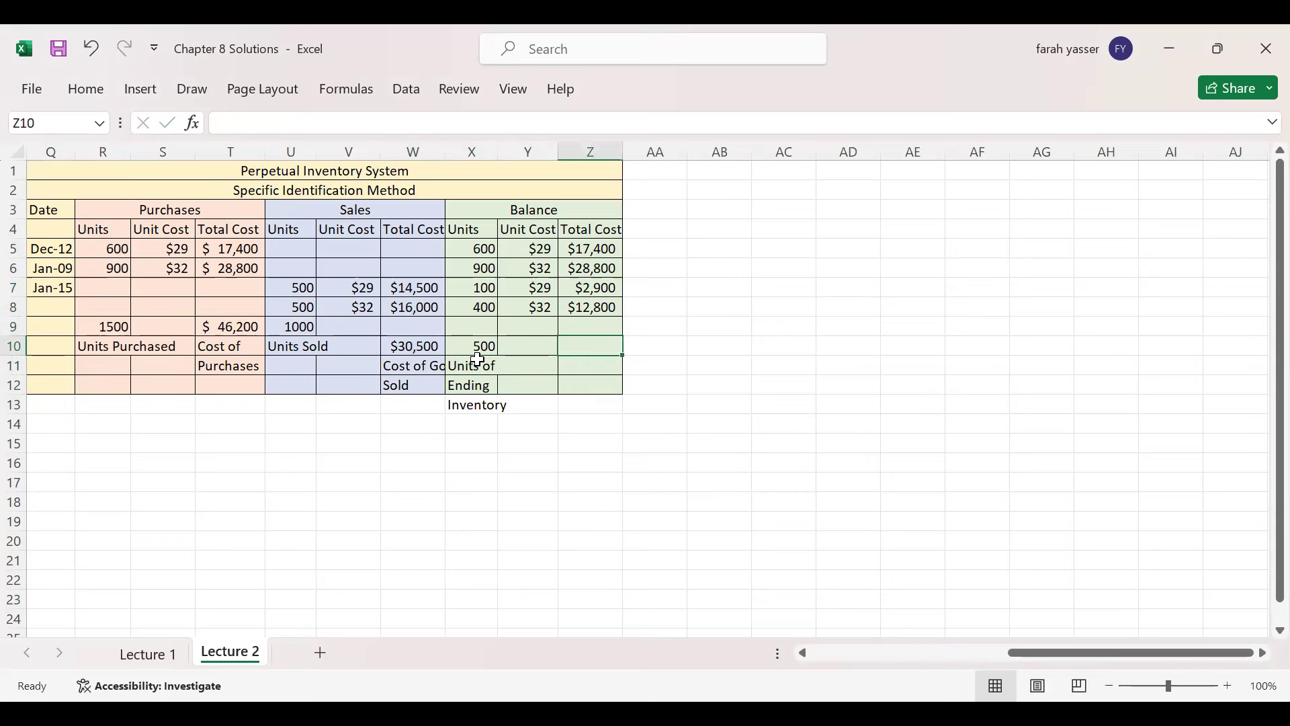
- Sum the balance costs to $15,700 in Z10, labelled Cost of Ending Inventory beneath
drag(588, 289, 587, 348)
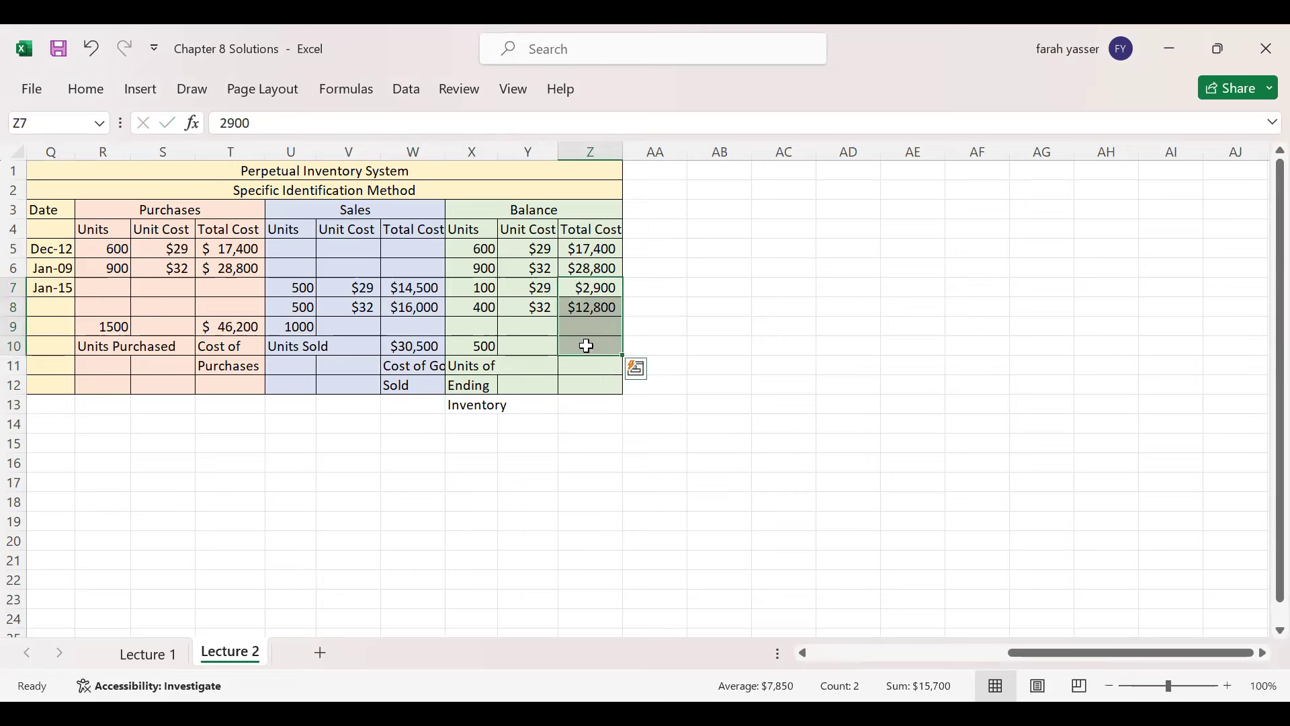
click(86, 91)
click(1026, 119)
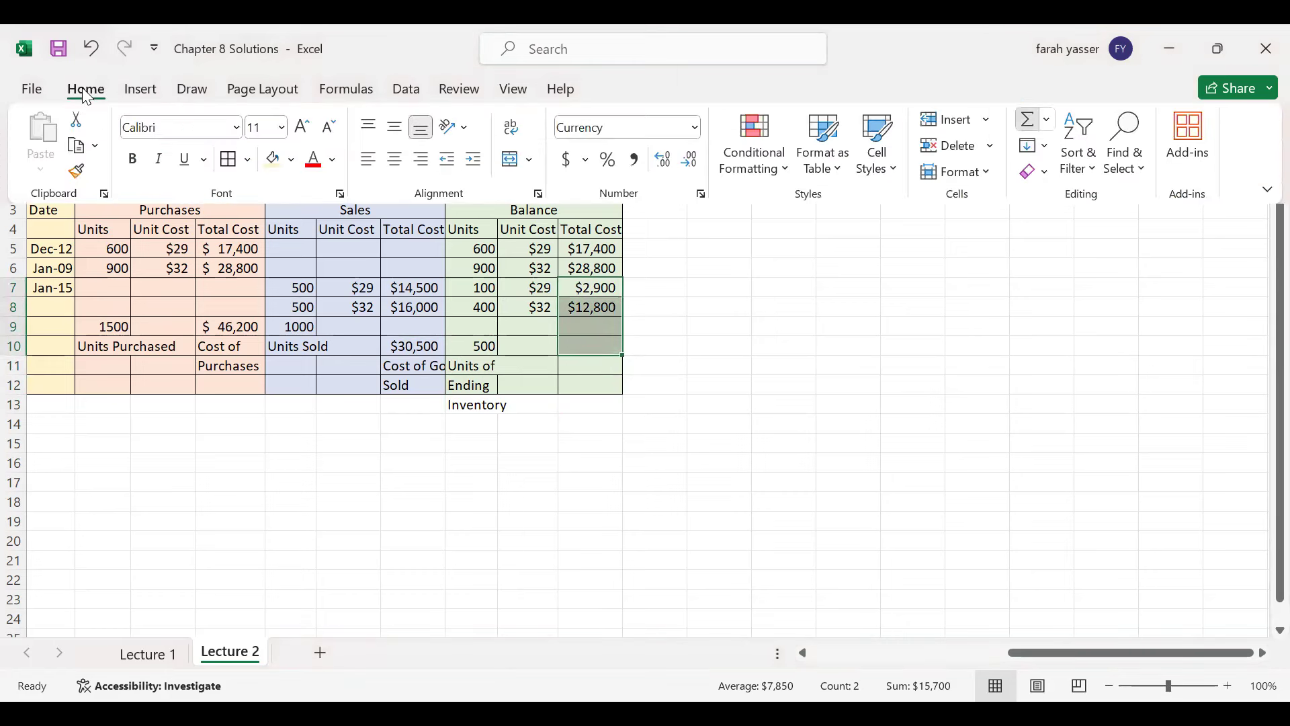
click(594, 366)
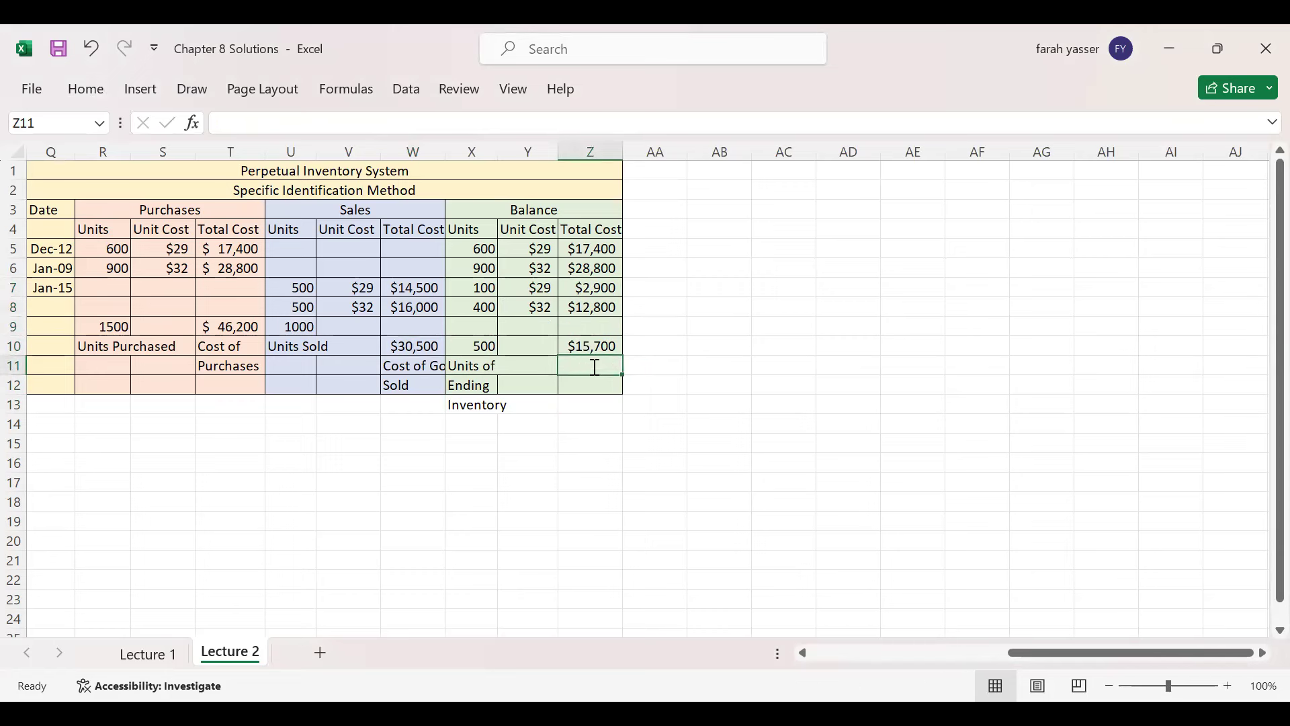
text(Cost og)
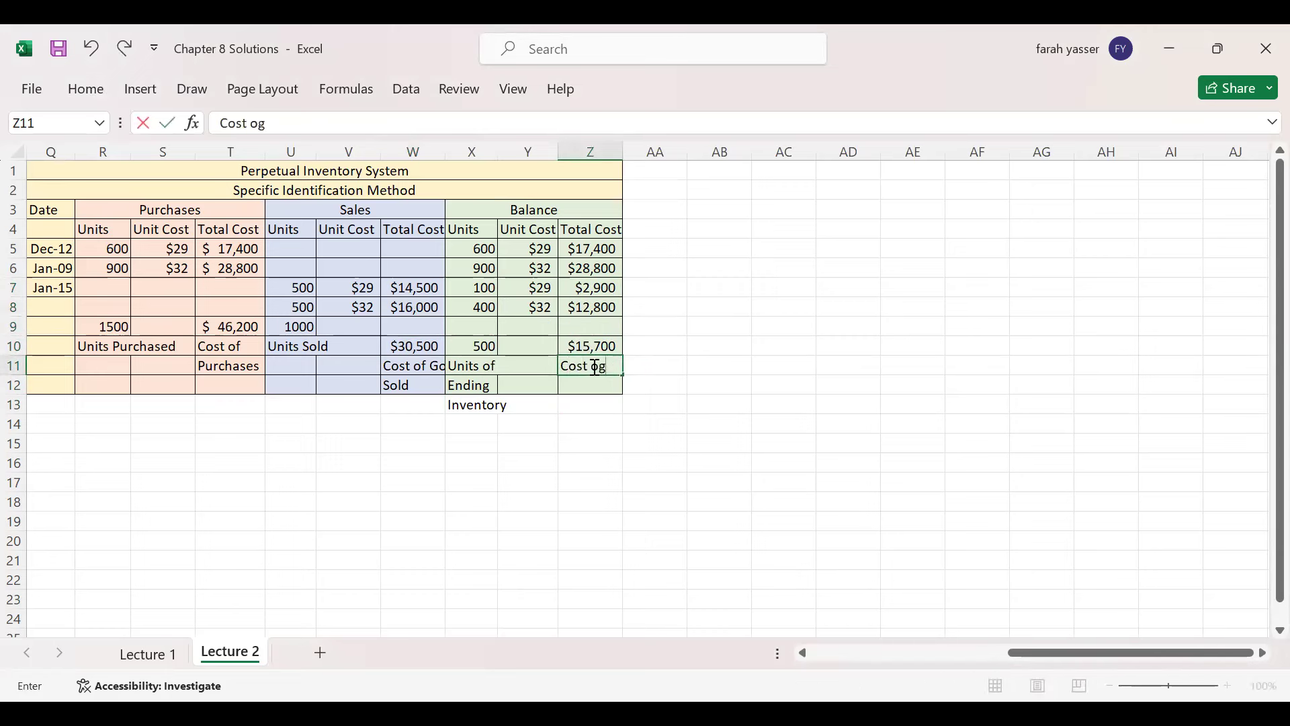
key(BackSpace)
text(f)
key(Return)
text(Ending Inventory)
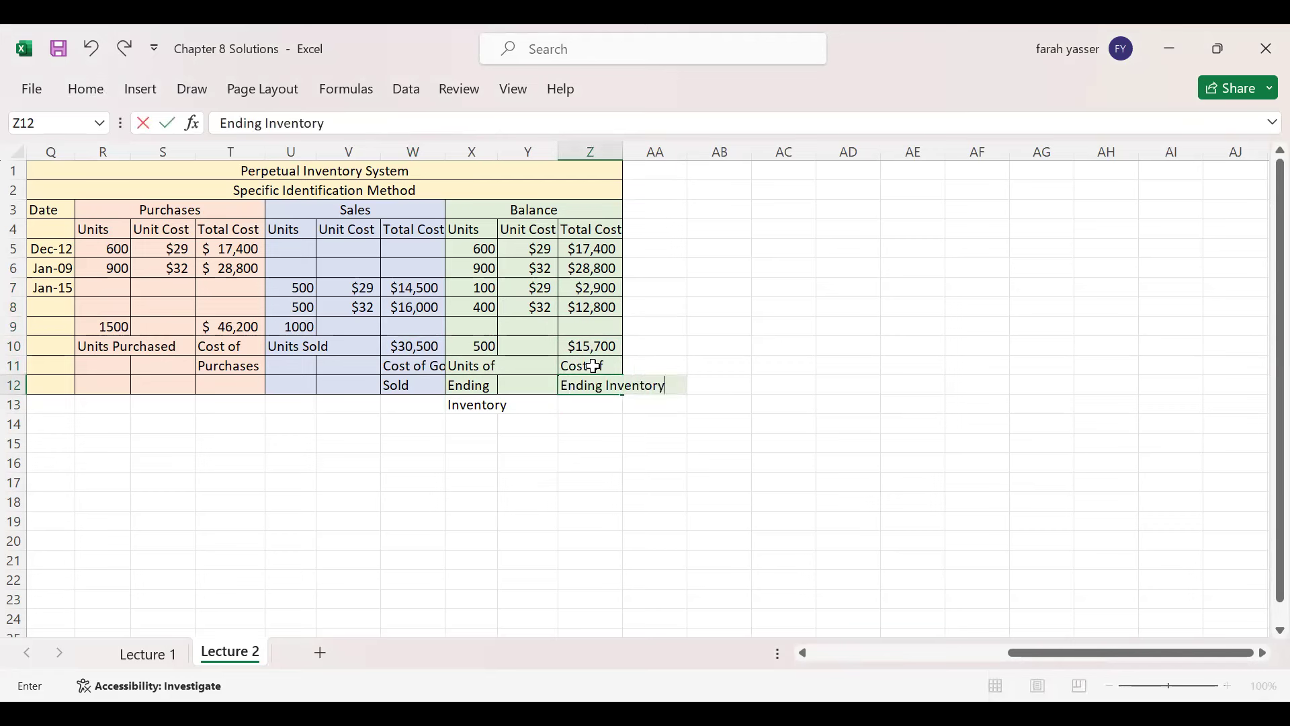
key(Return)
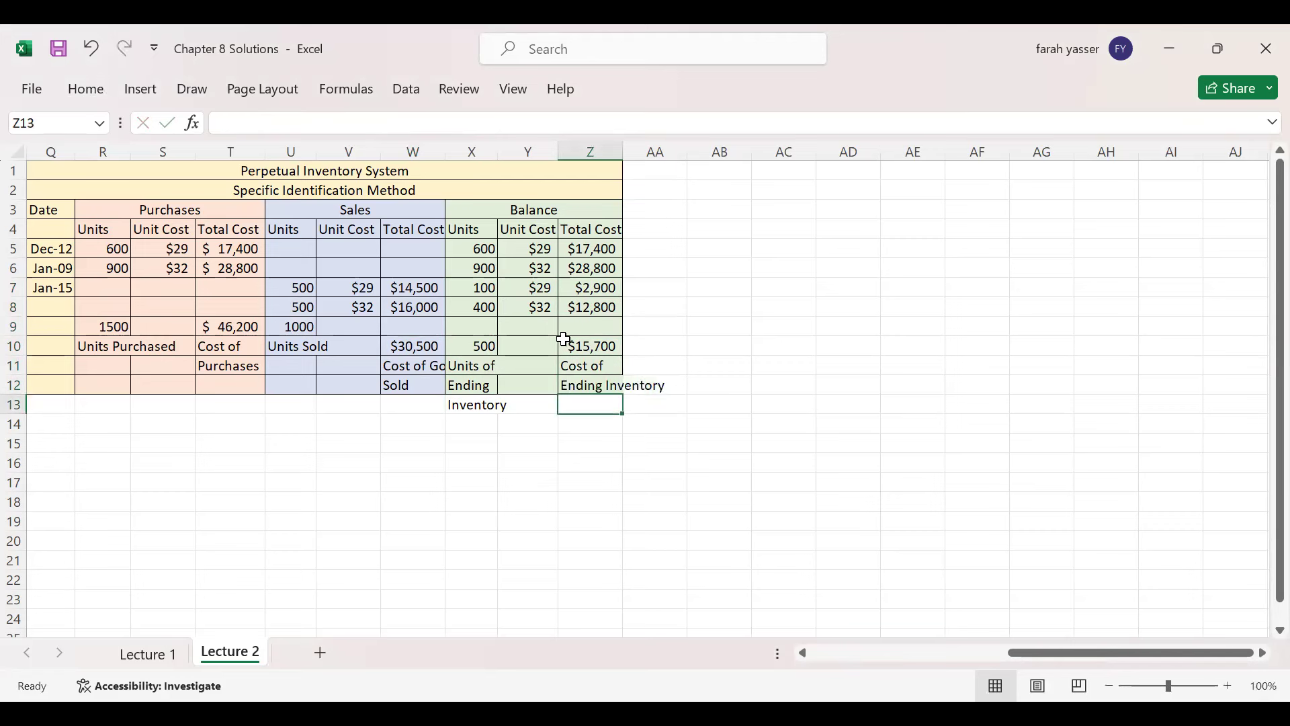
- Select the completed Specific Identification table from Q1 to Z13
drag(1039, 649, 931, 651)
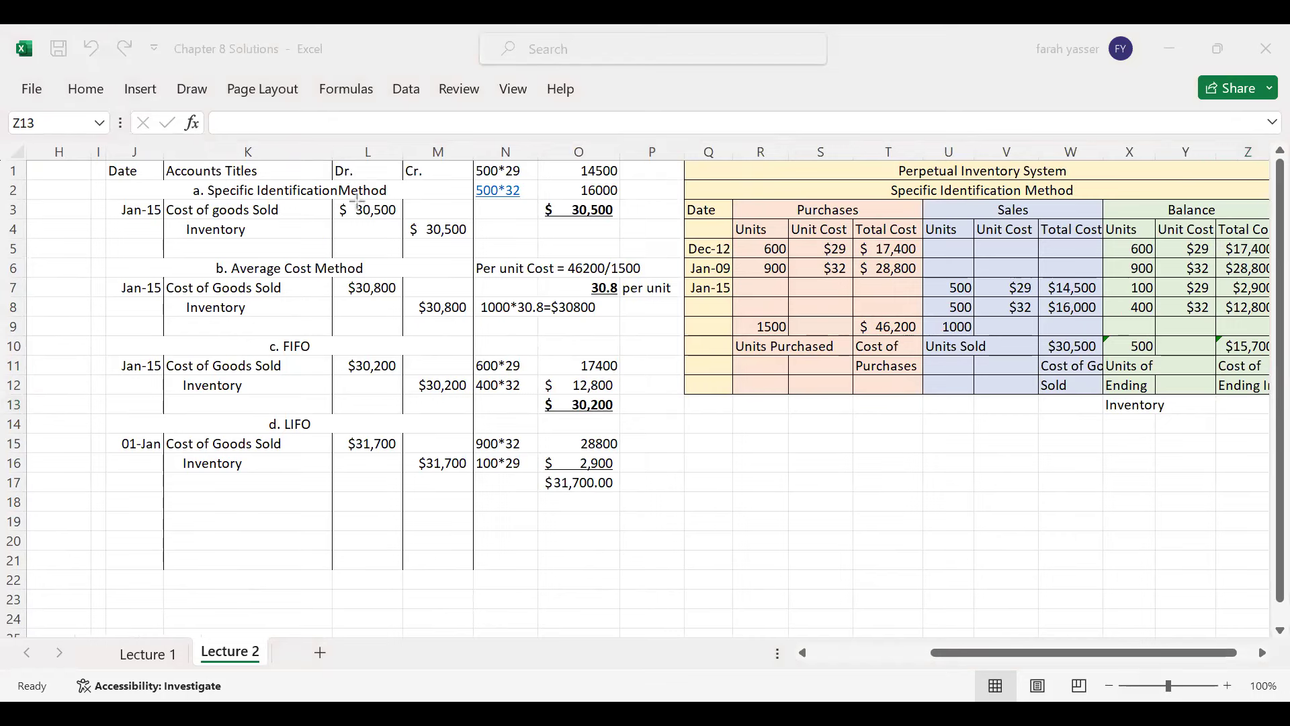
drag(403, 208, 1052, 346)
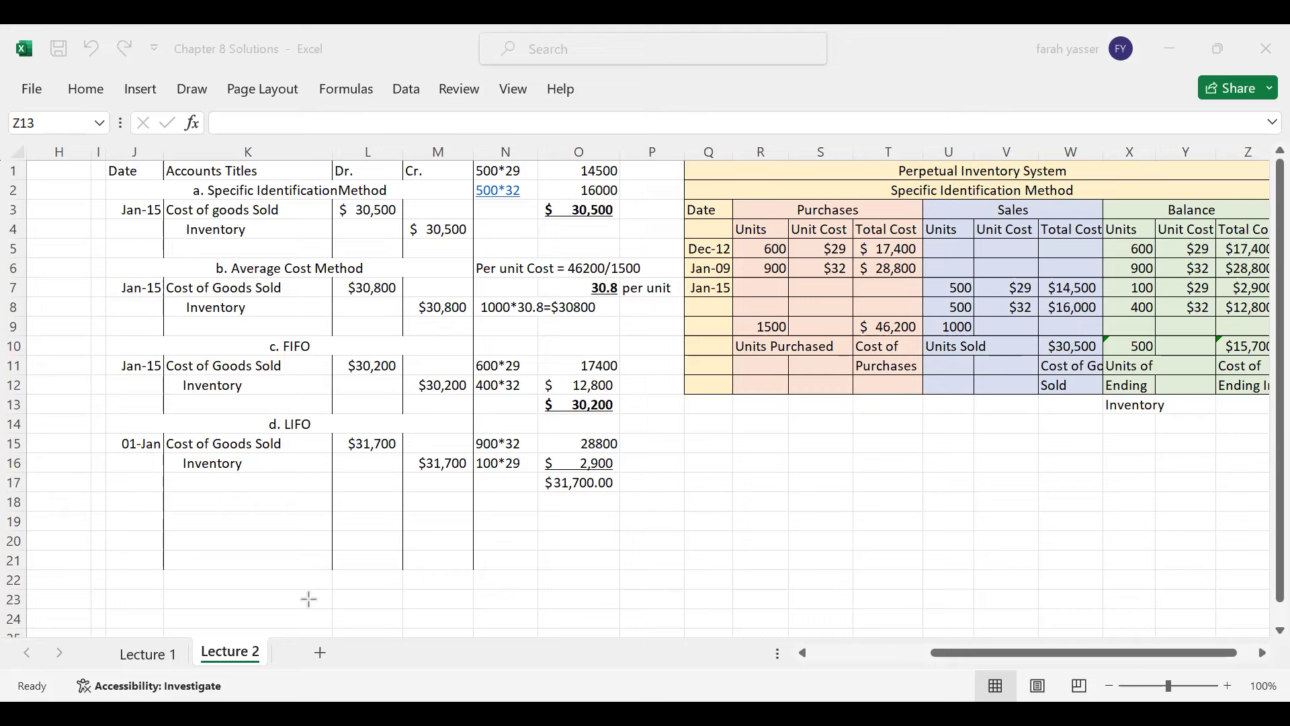
click(1035, 658)
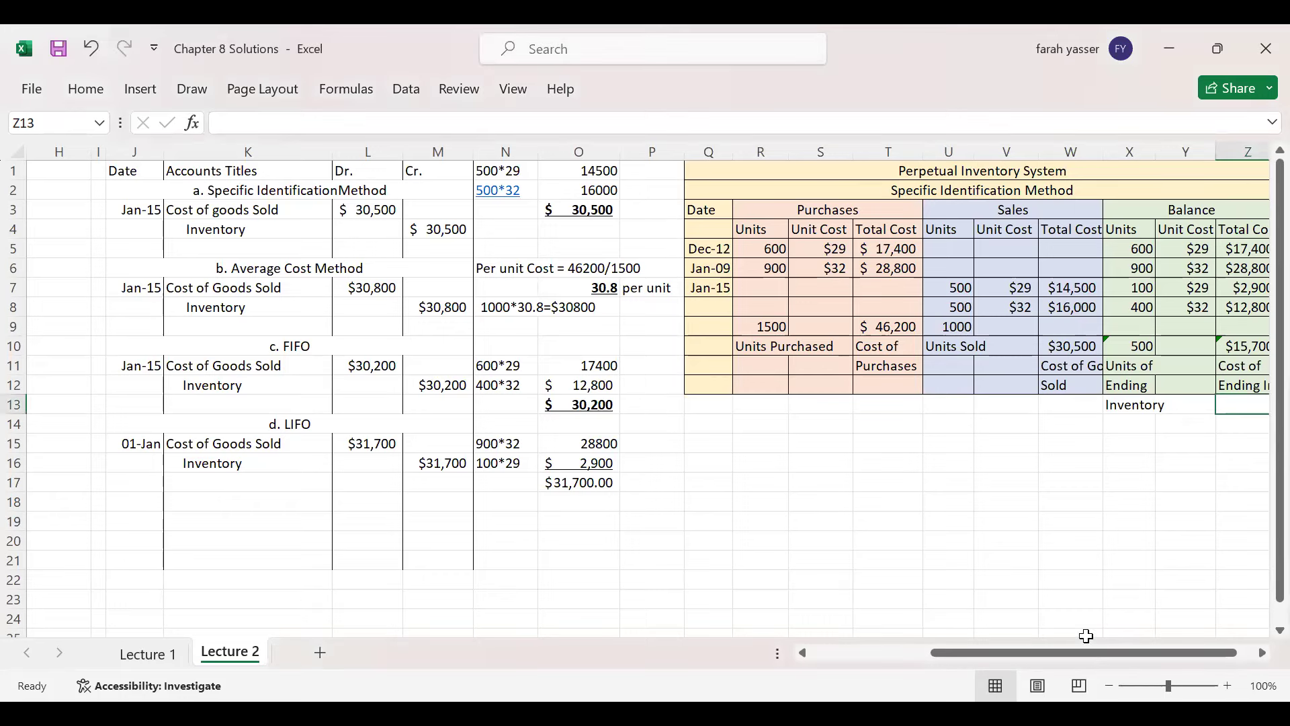
drag(1094, 653, 1226, 636)
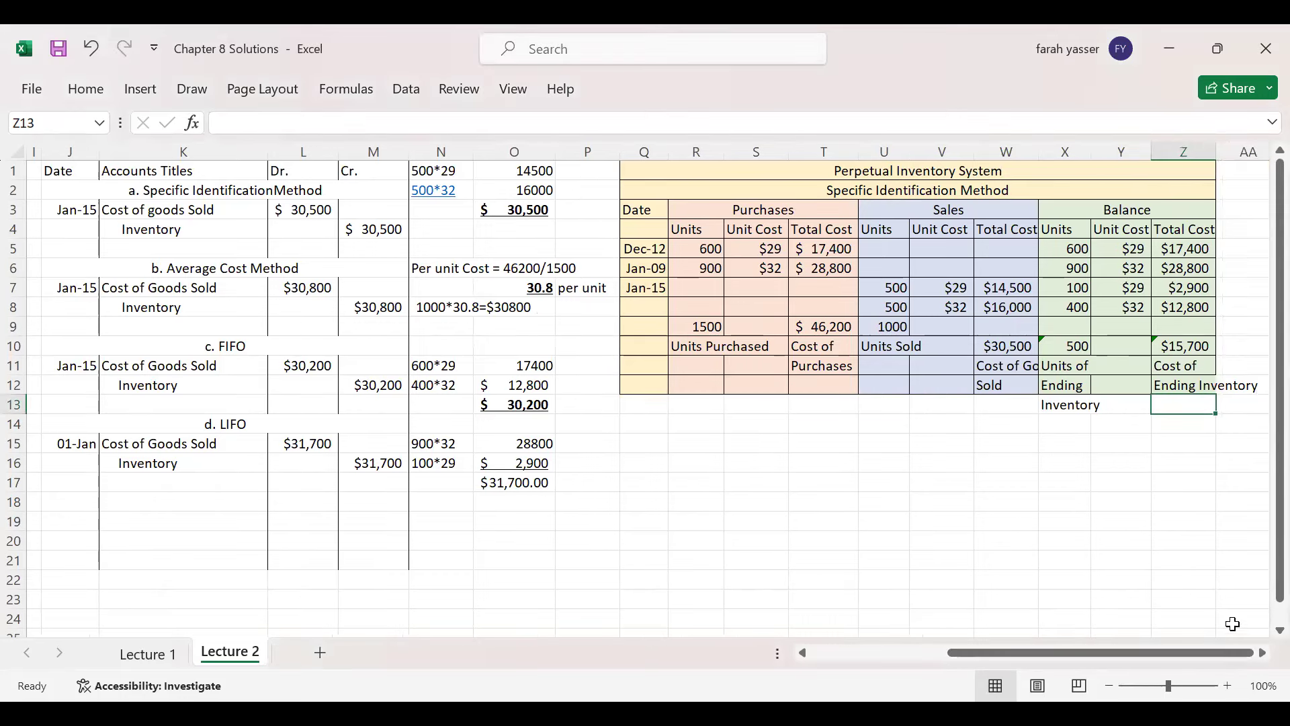
drag(733, 170, 851, 404)
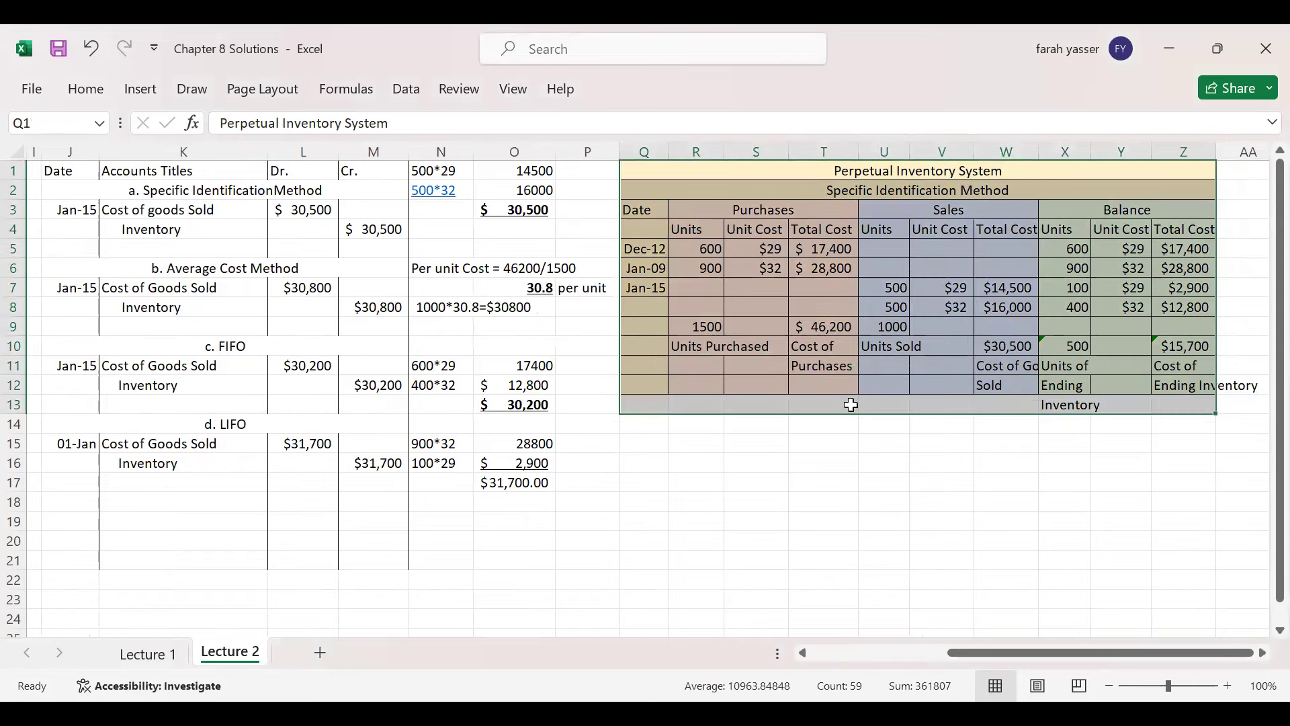
- Copy the Specific Identification table and paste it starting at Q15
key(ctrl+c)
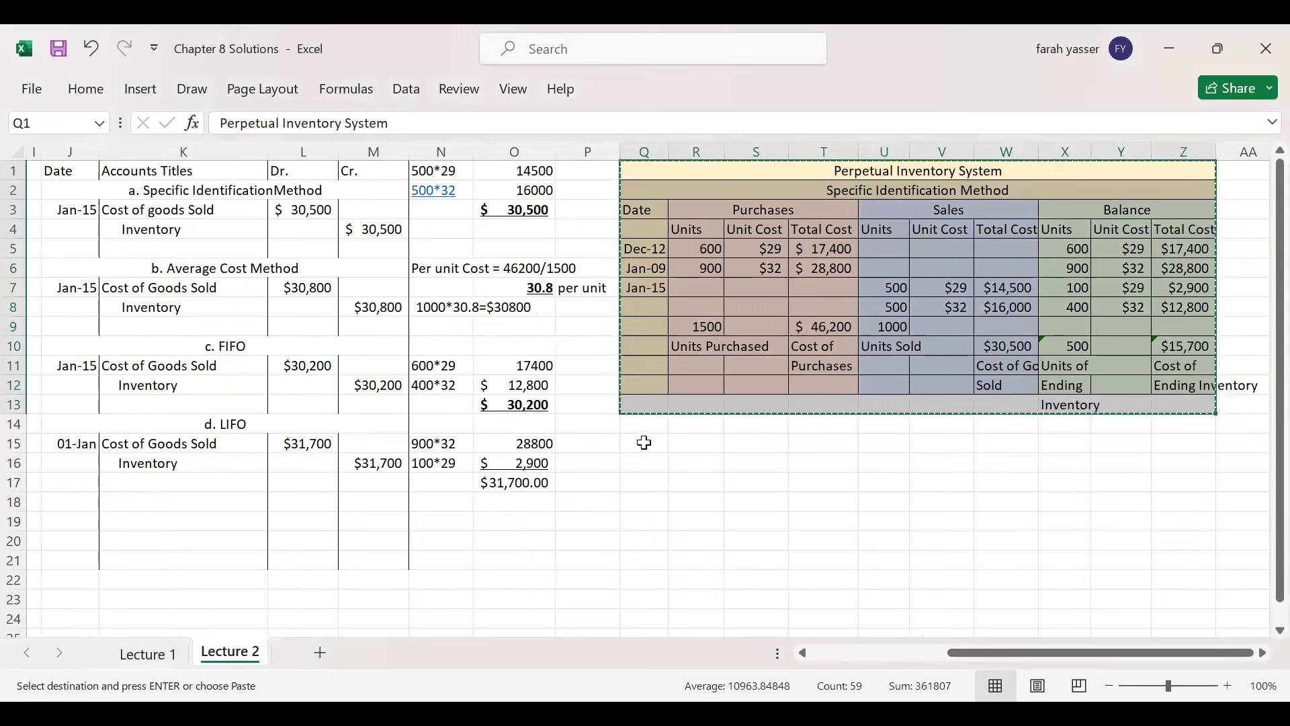
click(644, 442)
key(Return)
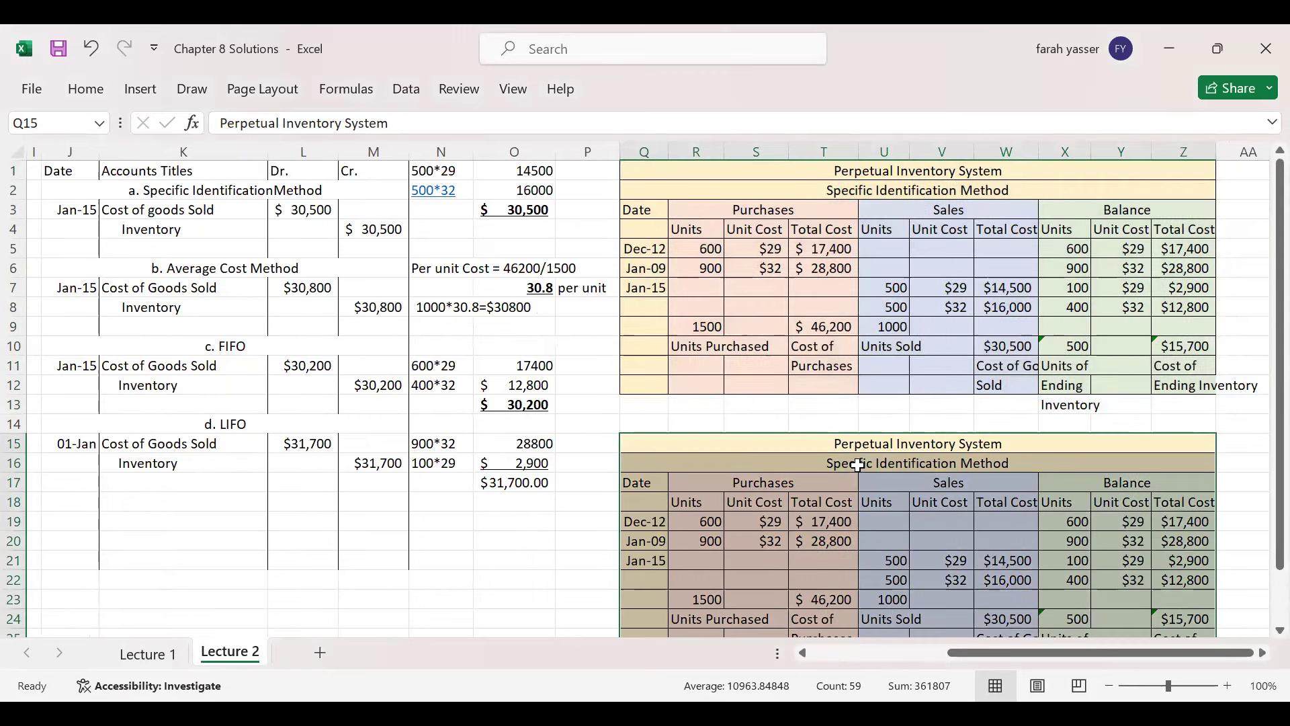
- Retitle the copied table 'Weighted Average Method'
click(857, 464)
click(841, 188)
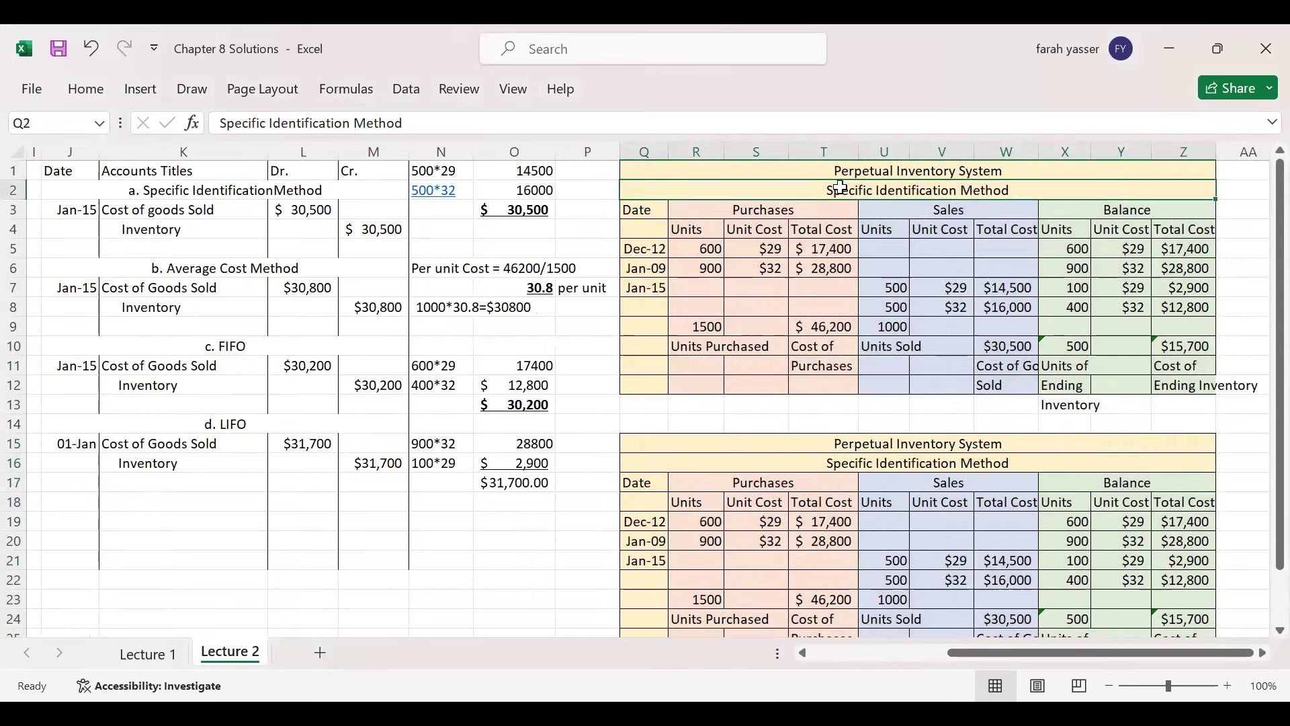
double_click(835, 462)
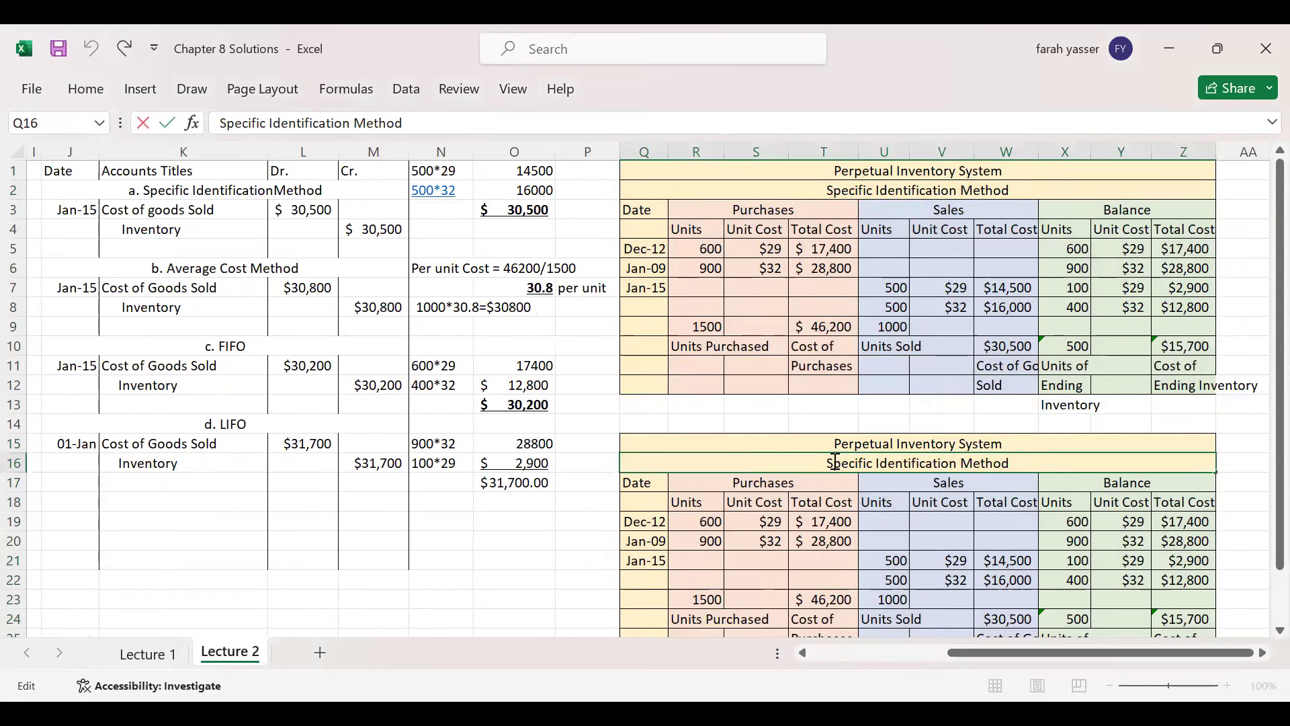
drag(828, 462, 953, 464)
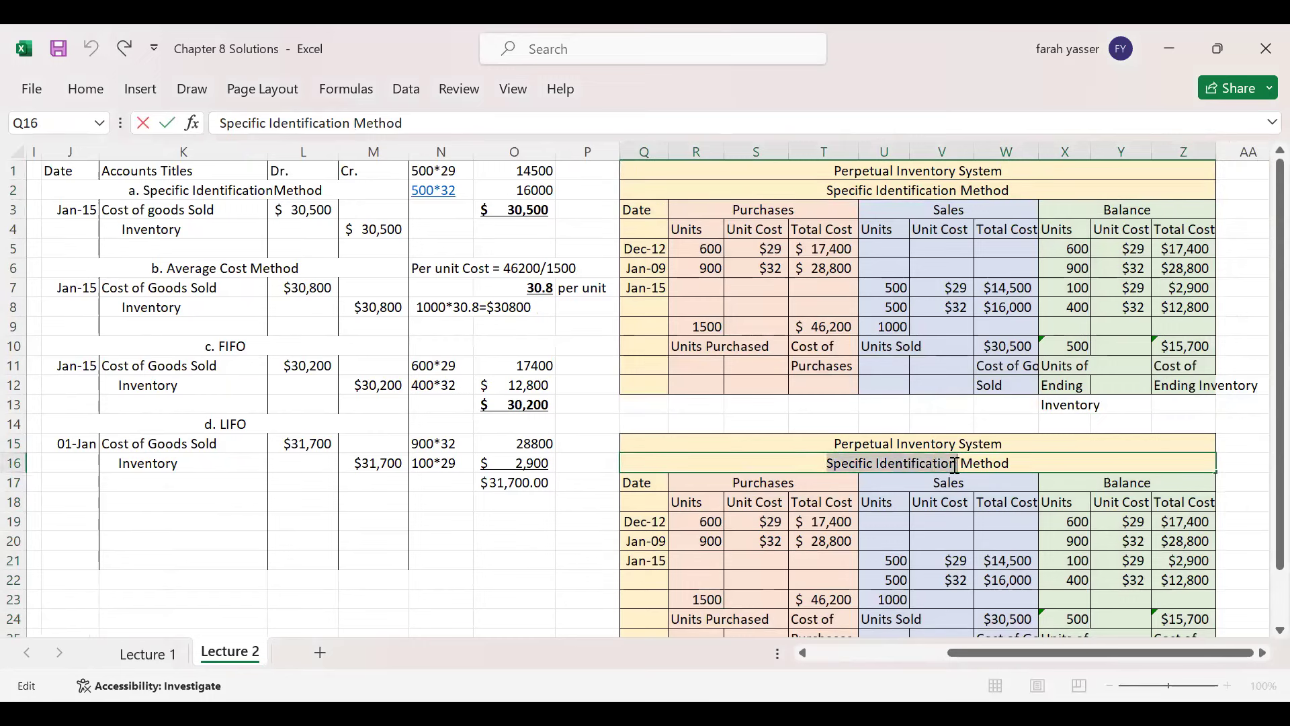
text(Weight)
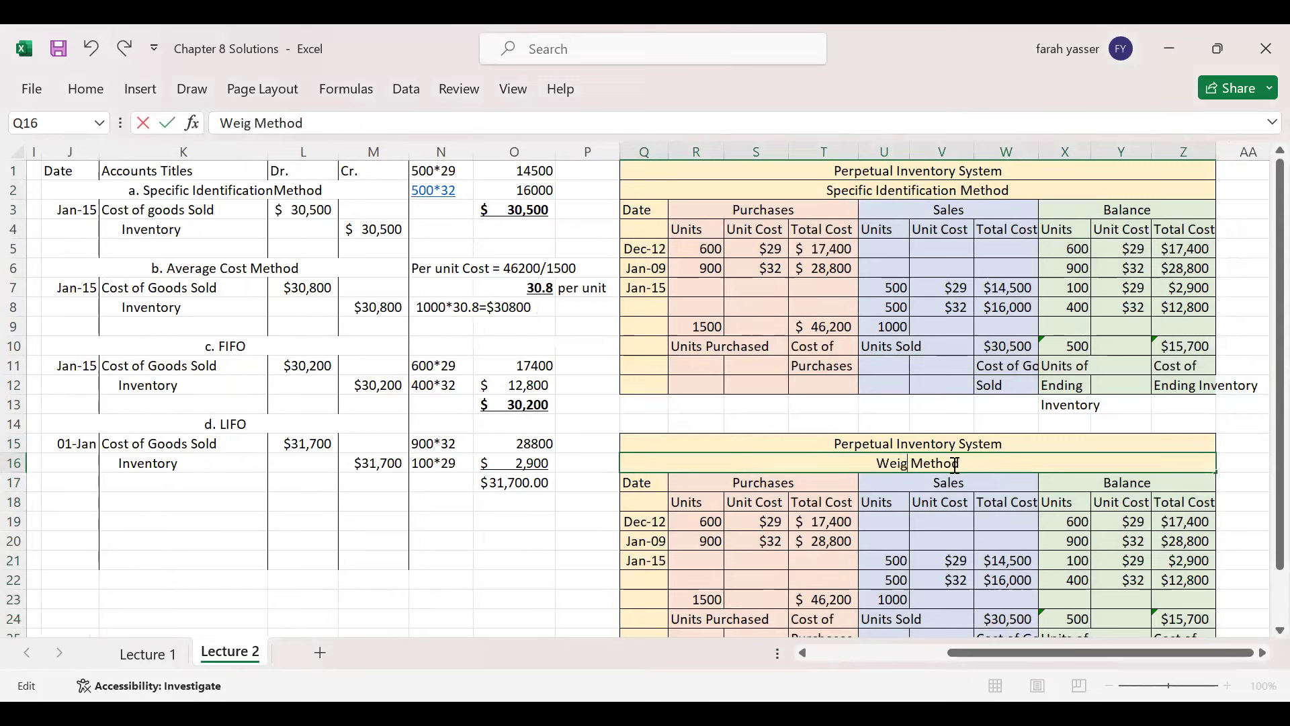
text(ed Aver)
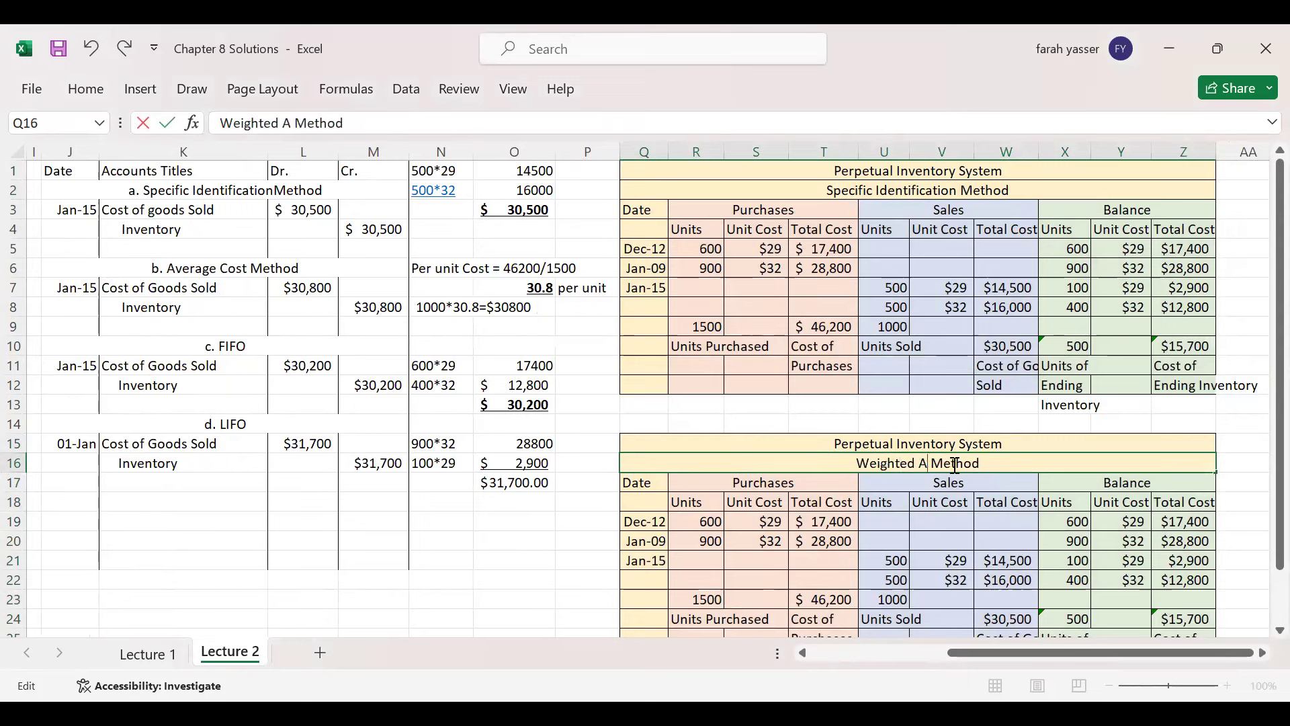
text(age)
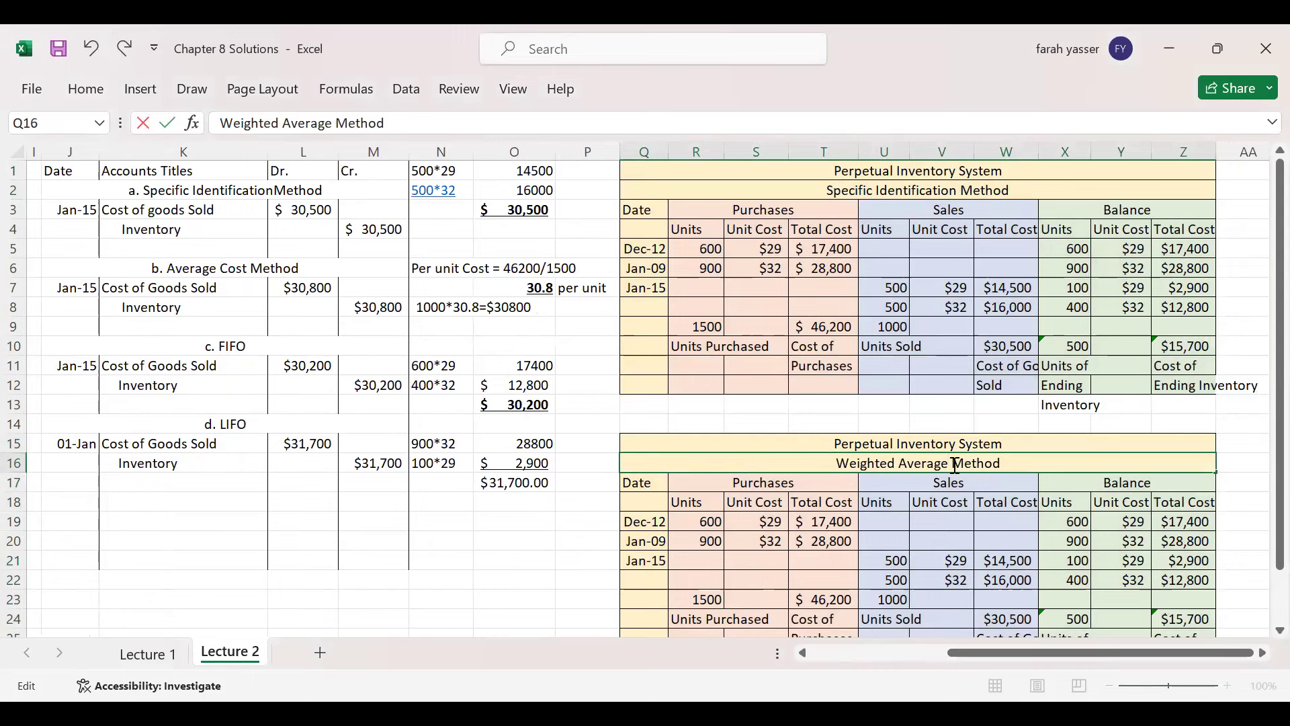
key(Return)
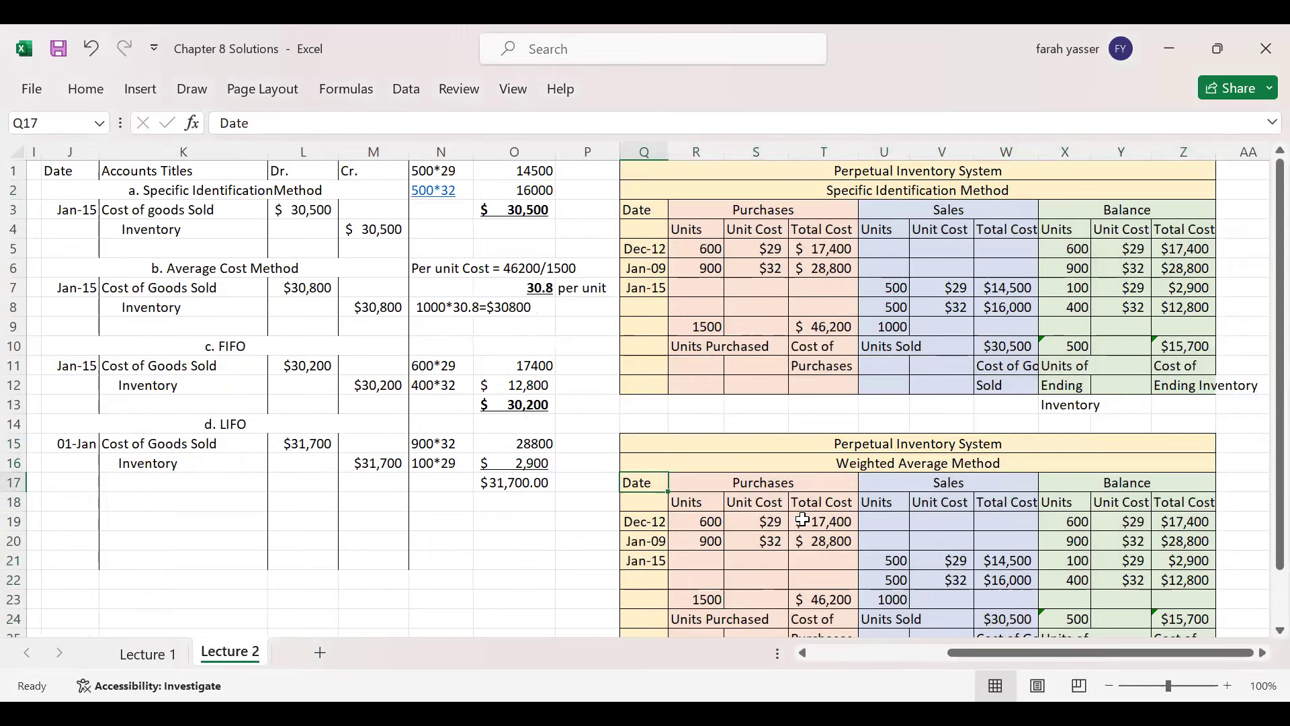
- Clear the copied sales and balance figures in rows 20–22 of the Weighted Average table
scroll(1261, 412, down, 1)
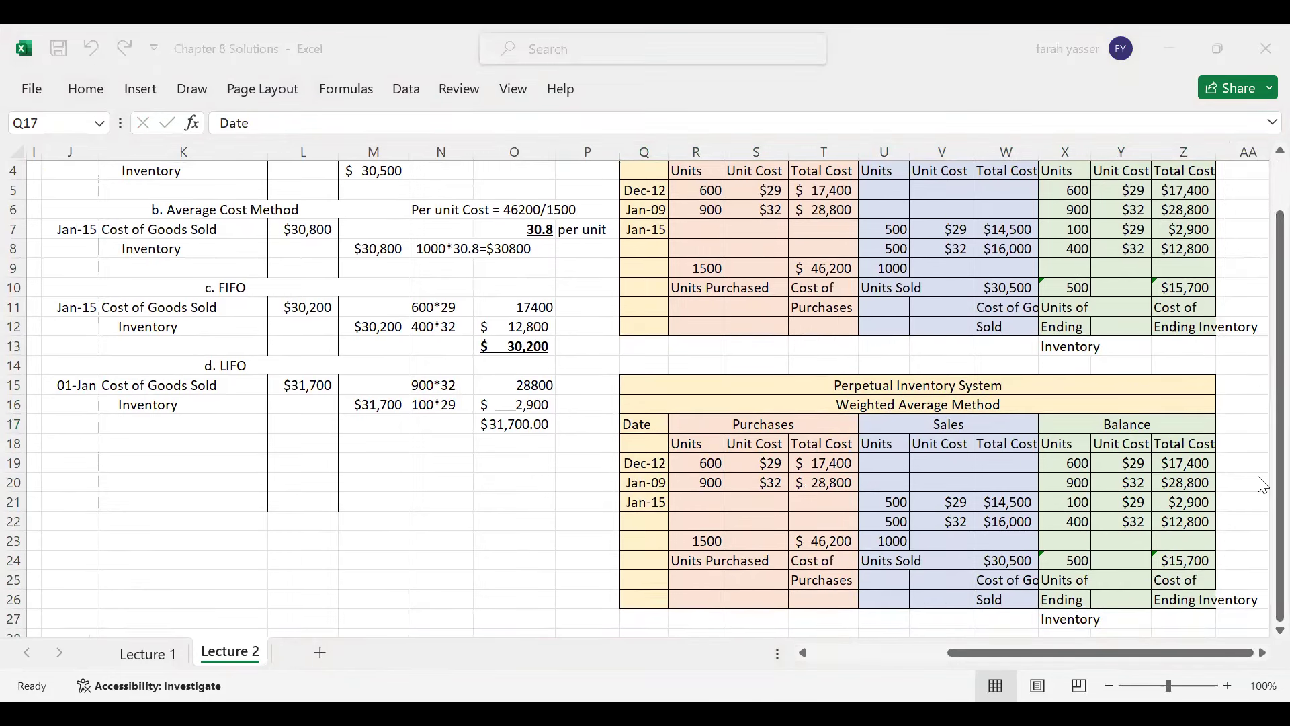
click(649, 464)
click(702, 462)
click(763, 462)
click(821, 462)
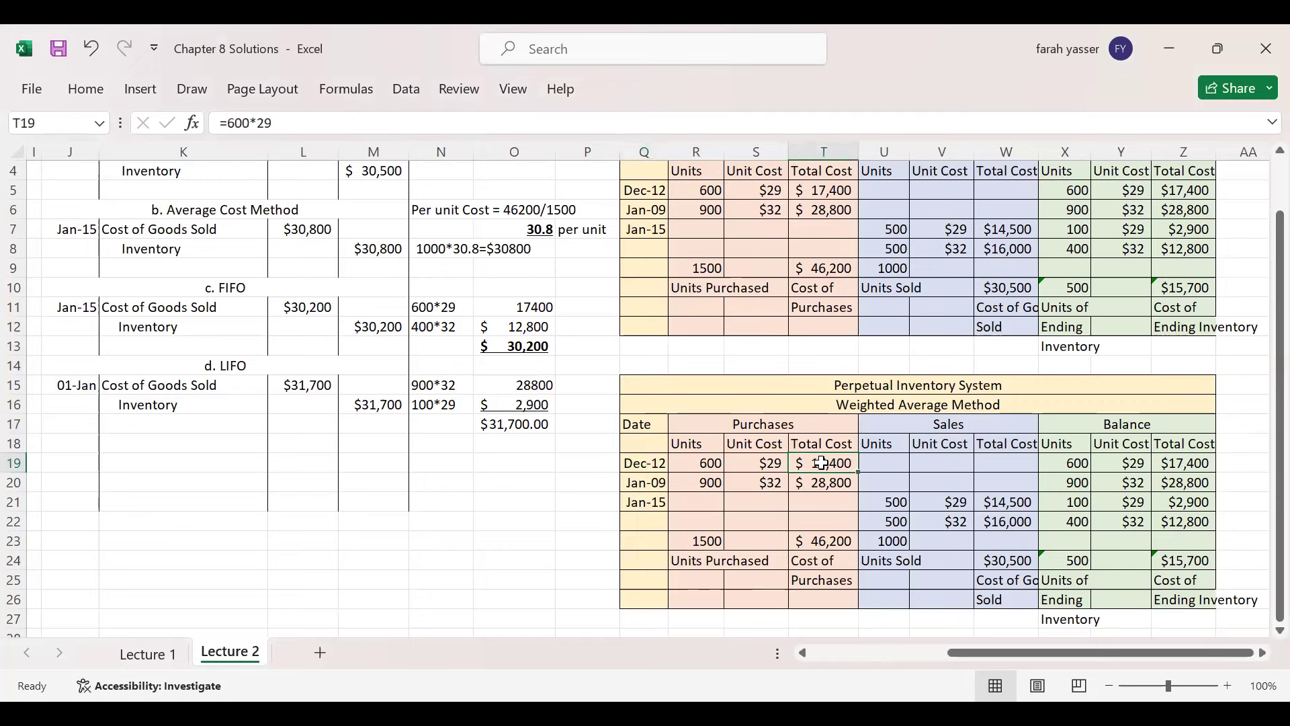
drag(1075, 464, 1183, 465)
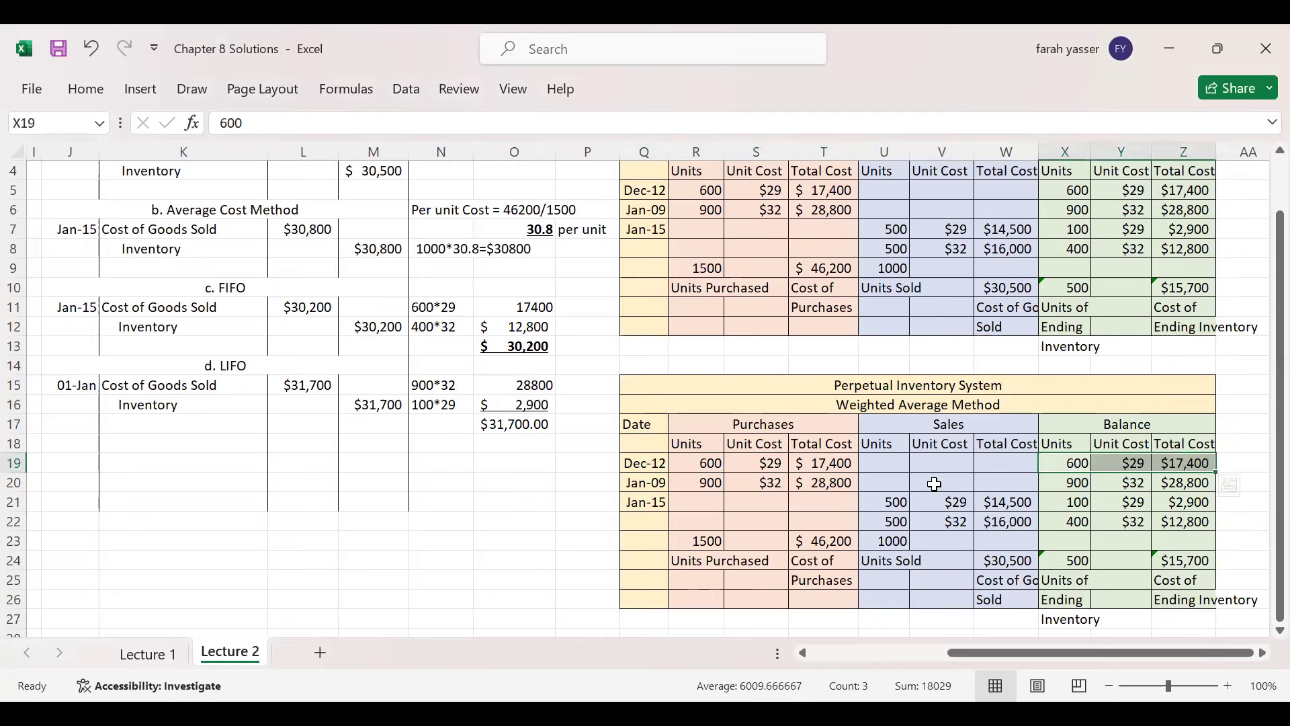
drag(893, 482, 1167, 531)
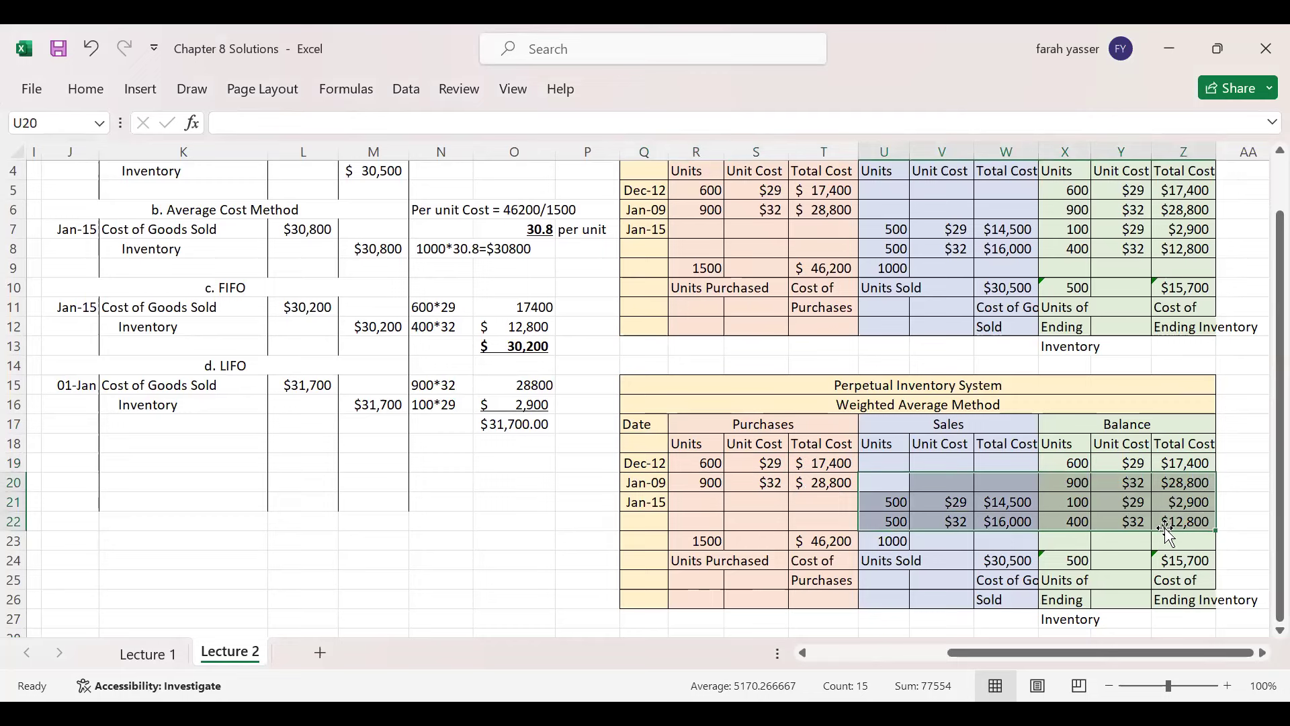
key(Delete)
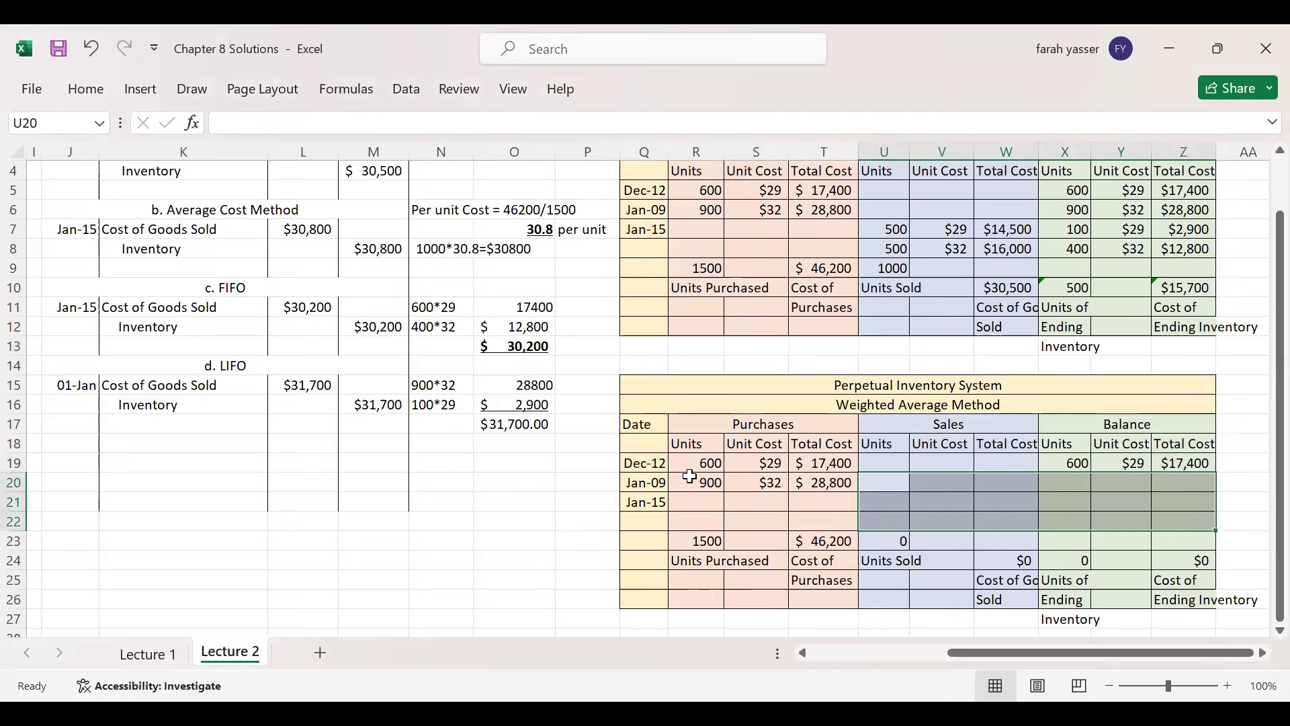
- Enter 1500 as the Jan-09 balance units in X20
click(698, 484)
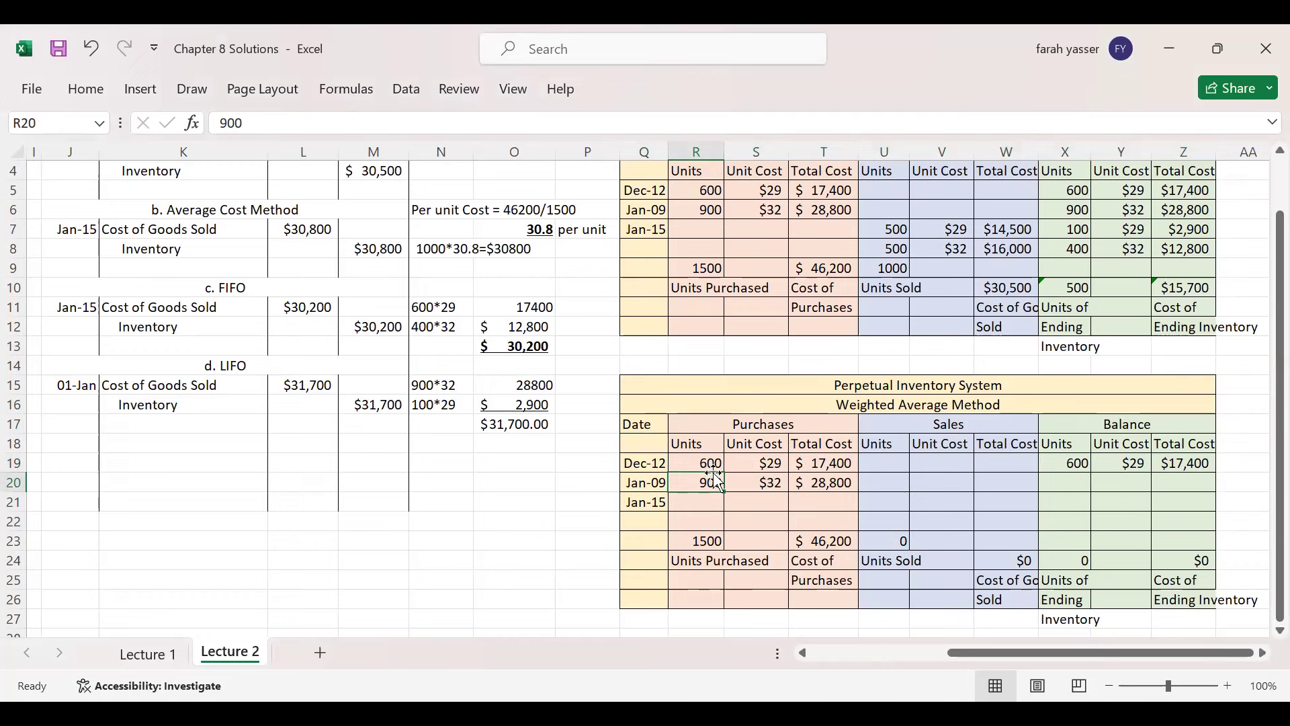
click(1077, 483)
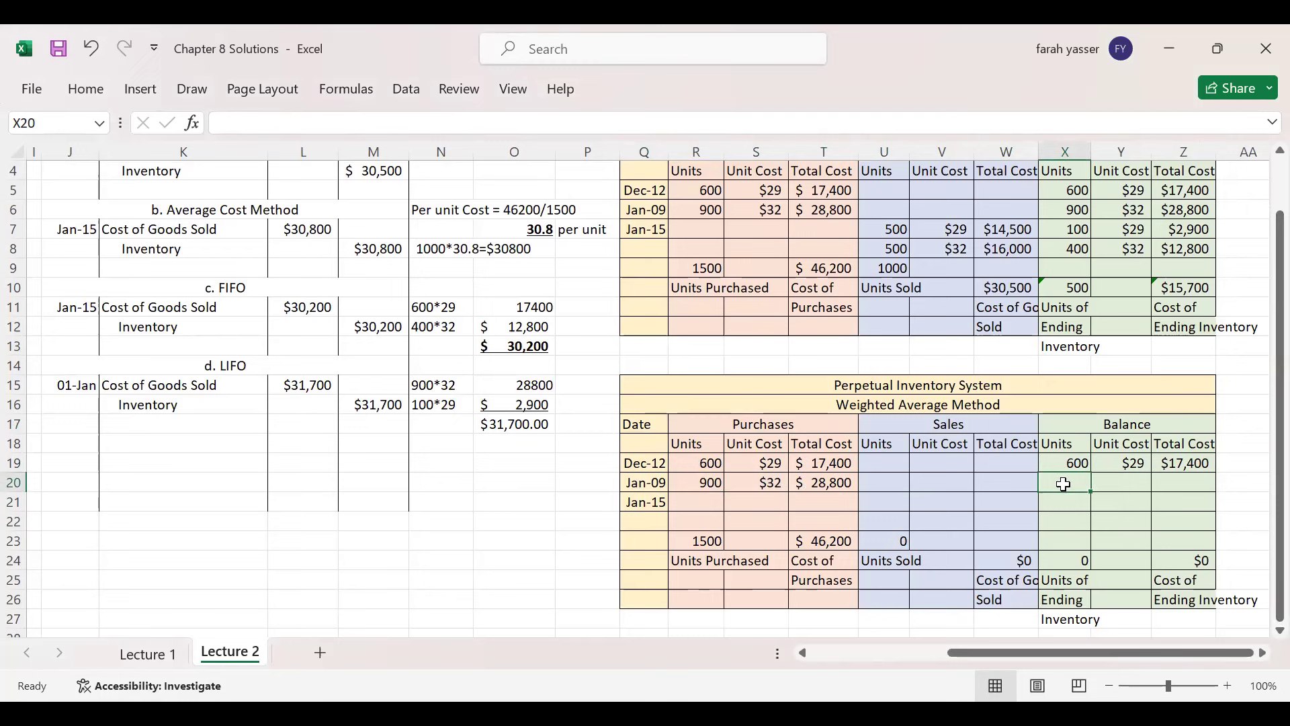
text(15)
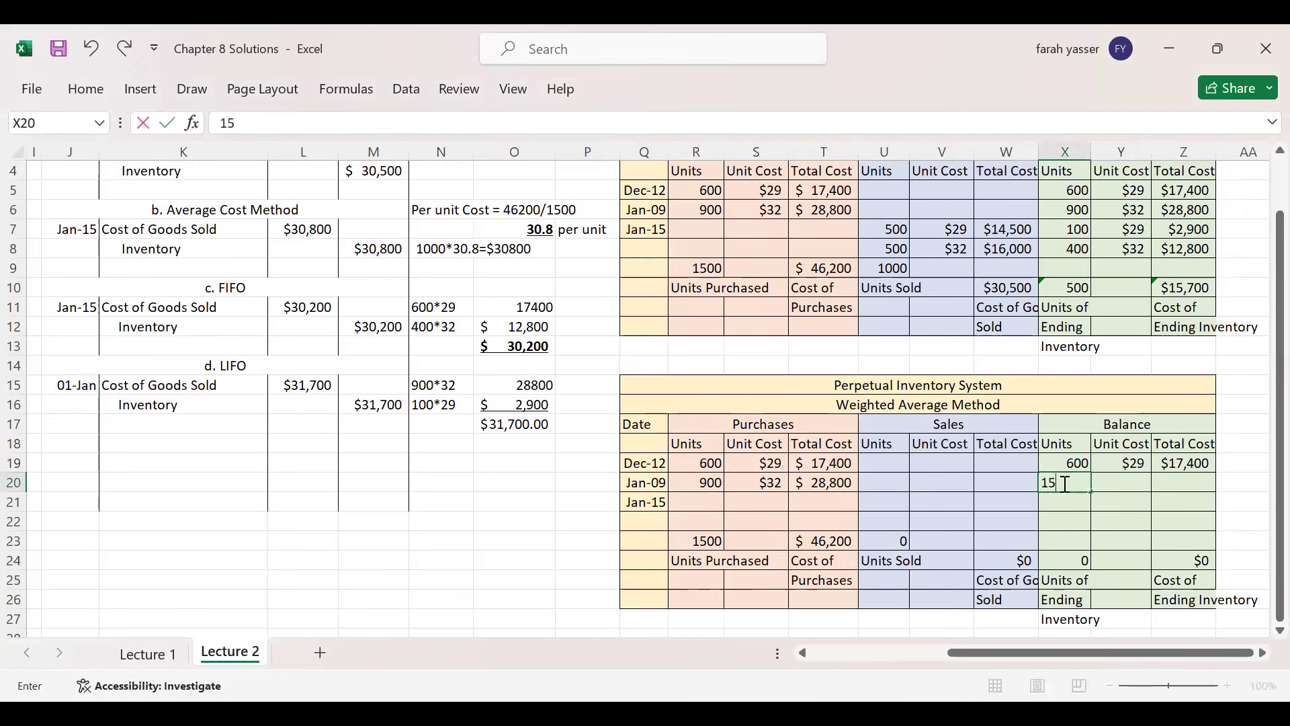
text(00)
key(Page_Down)
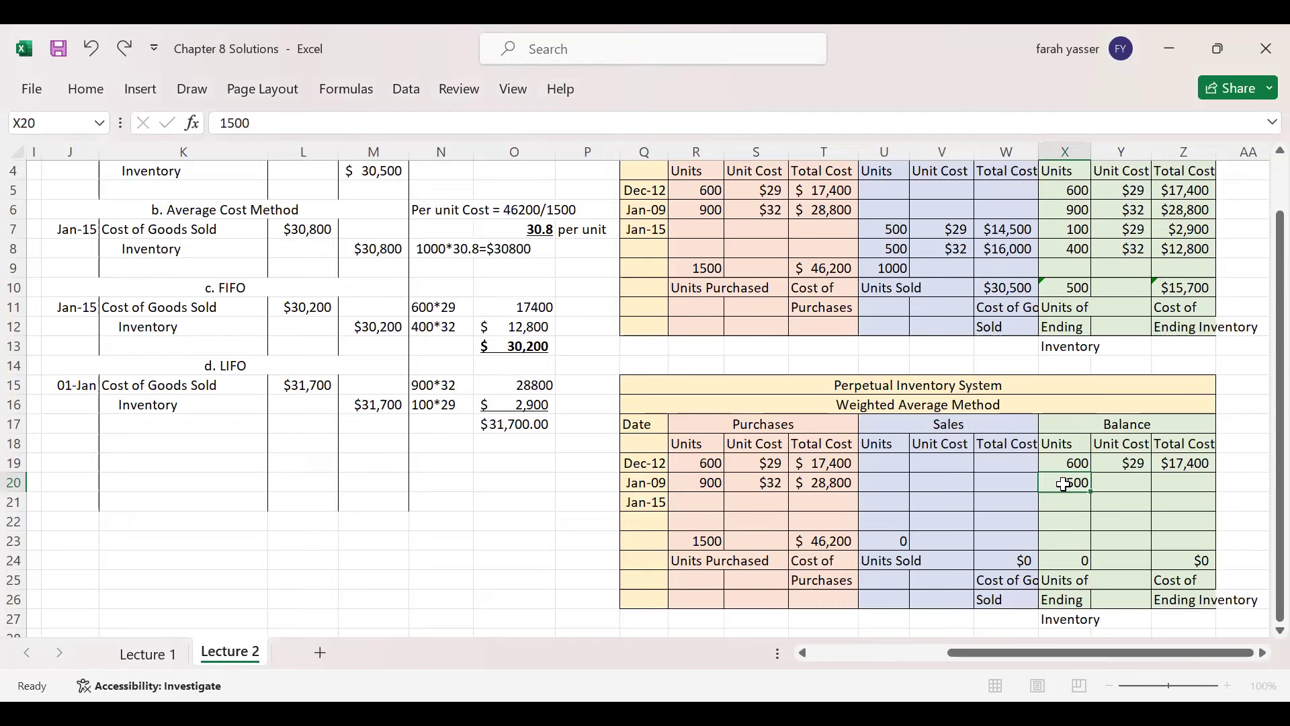
key(Page_Down)
key(Page_Up)
key(Page_Up)
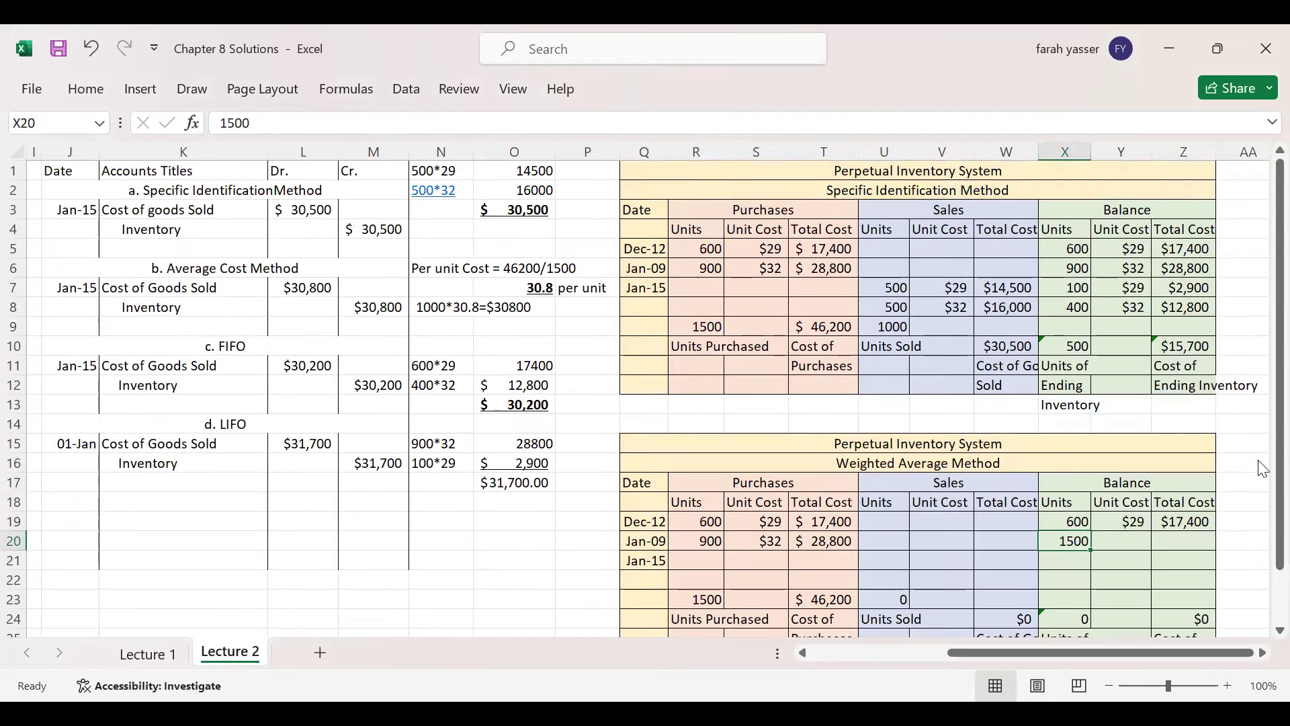
drag(1261, 501, 1257, 567)
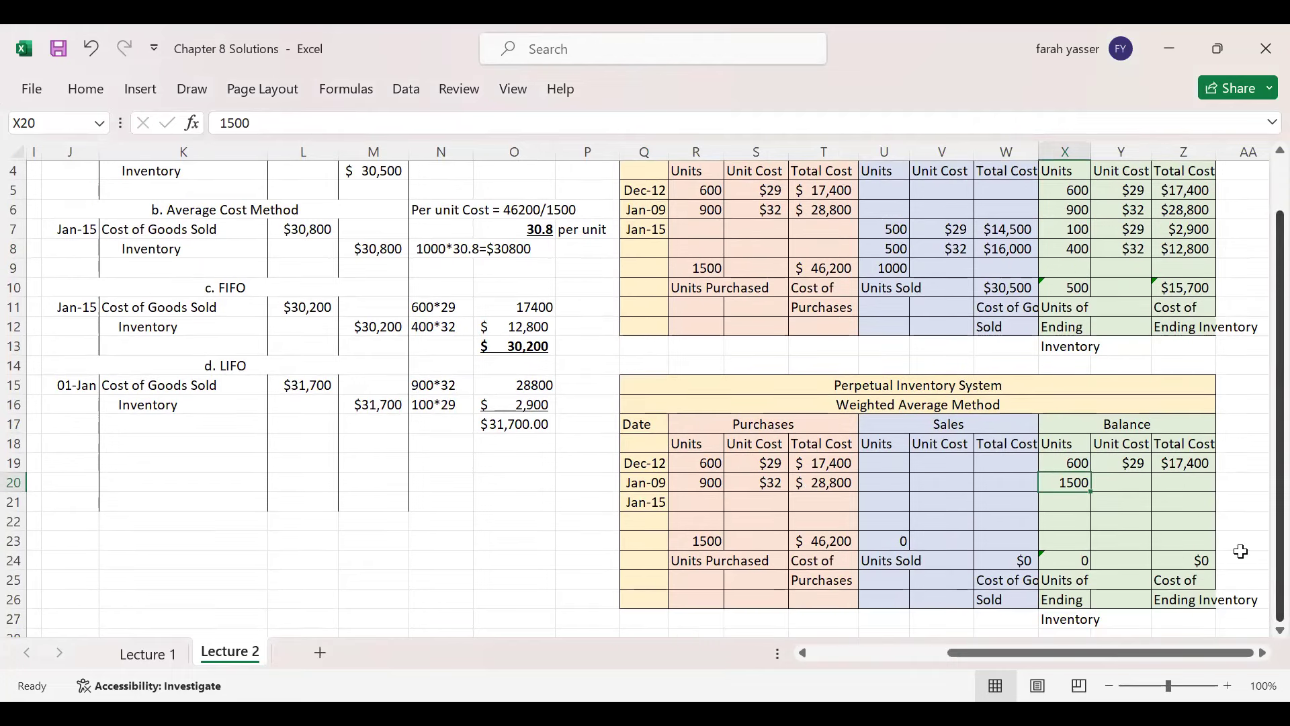
- Enter $46,200 as the Jan-09 balance total cost
click(1184, 491)
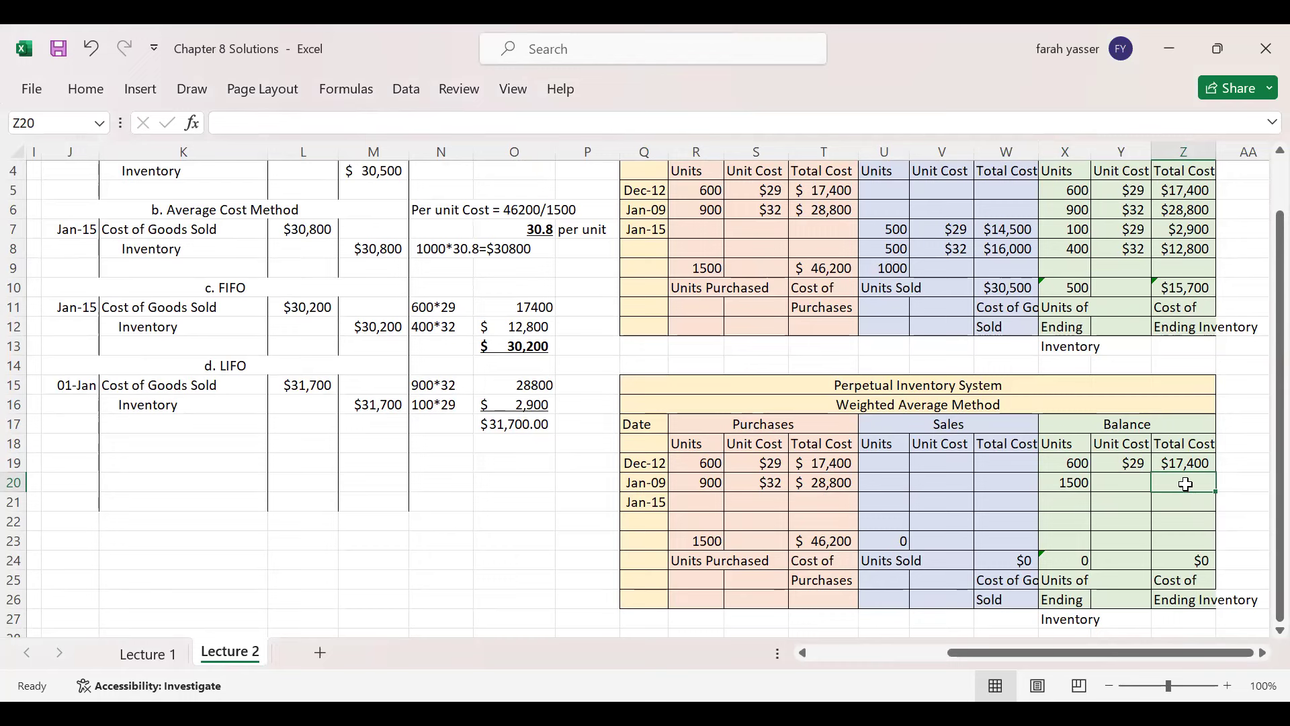
text(4)
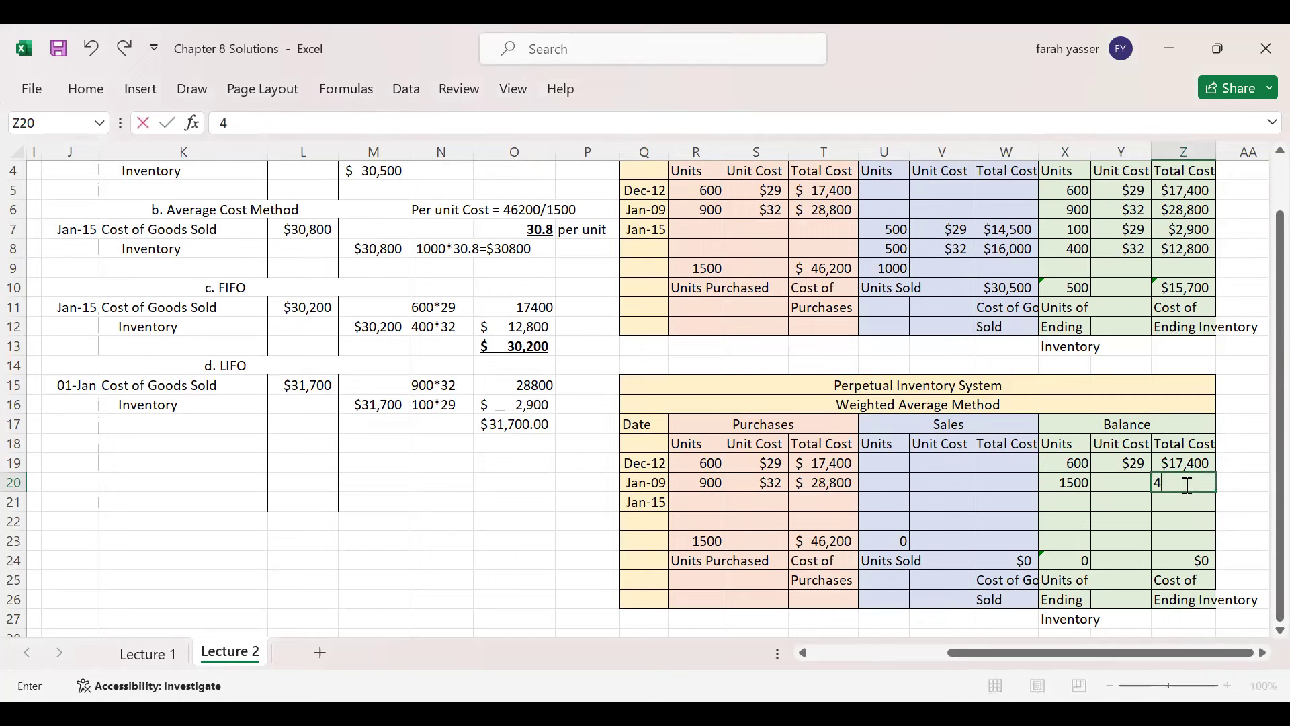
text(6,200)
key(Return)
click(1185, 484)
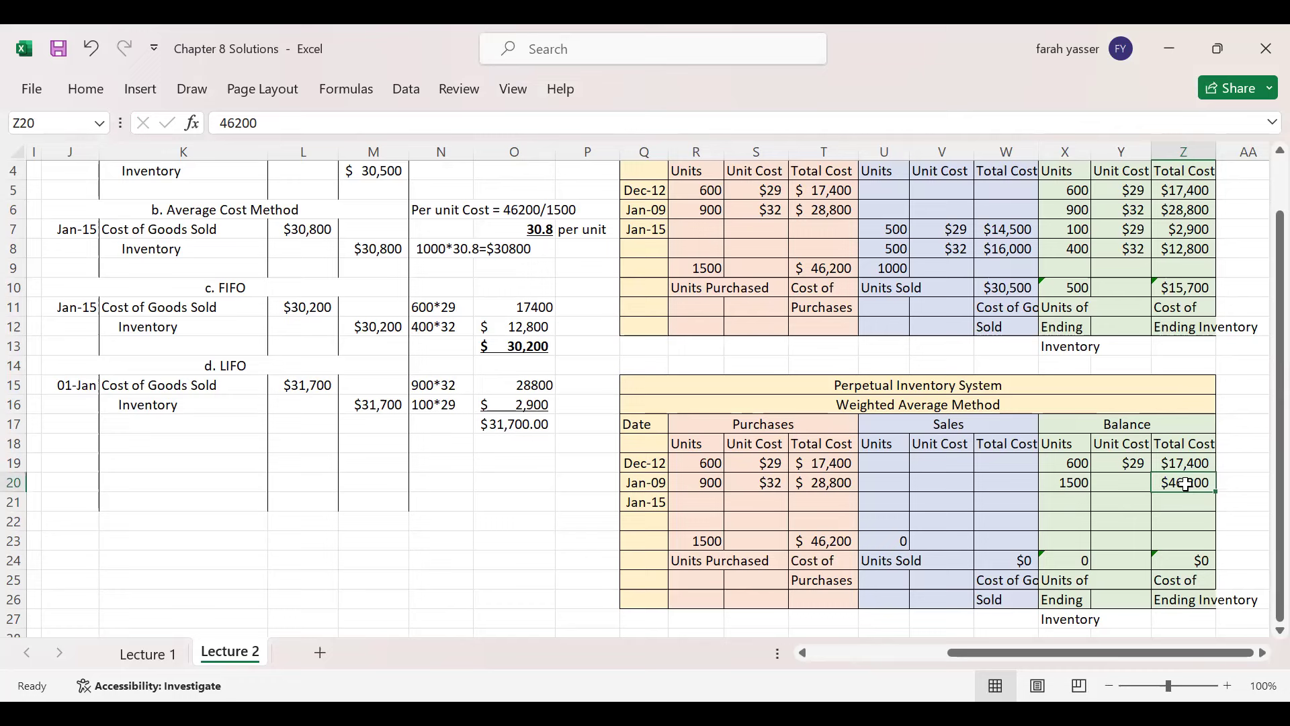
- Set the Jan-09 balance unit cost to =46200/1500, displayed as $30.80
click(1128, 485)
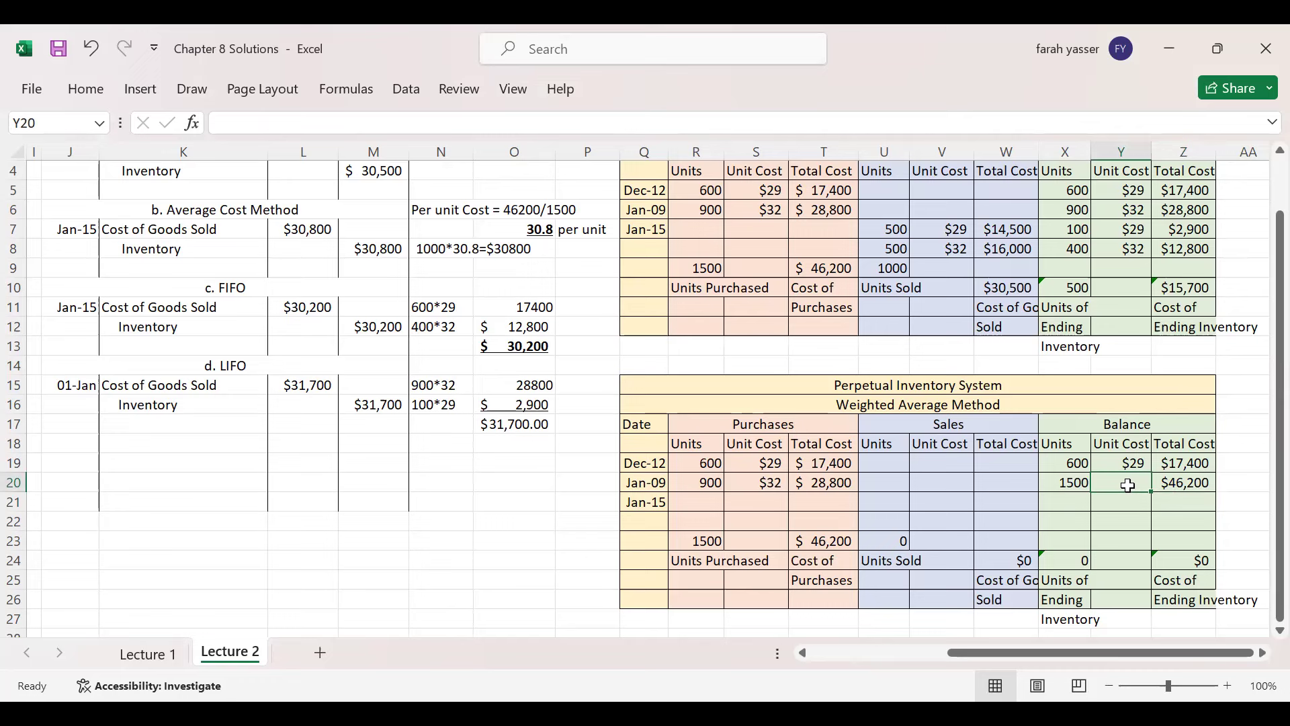
text(=)
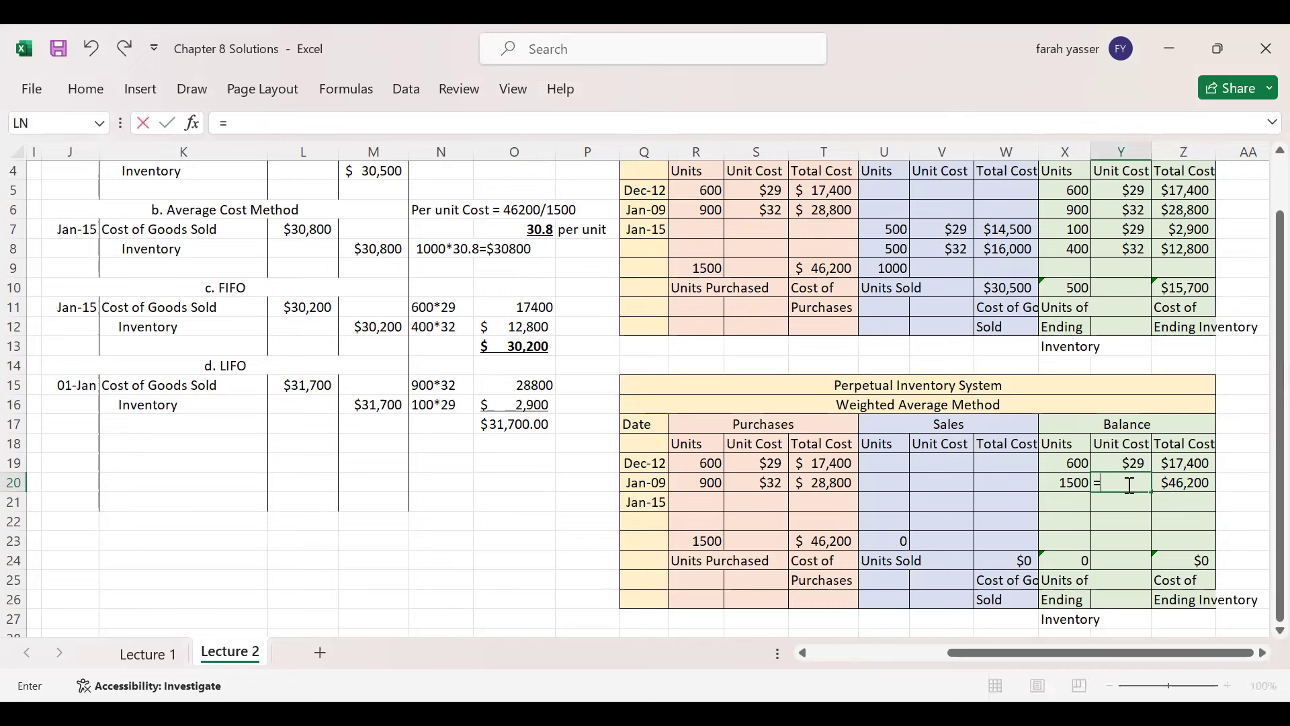
text(46200/1500)
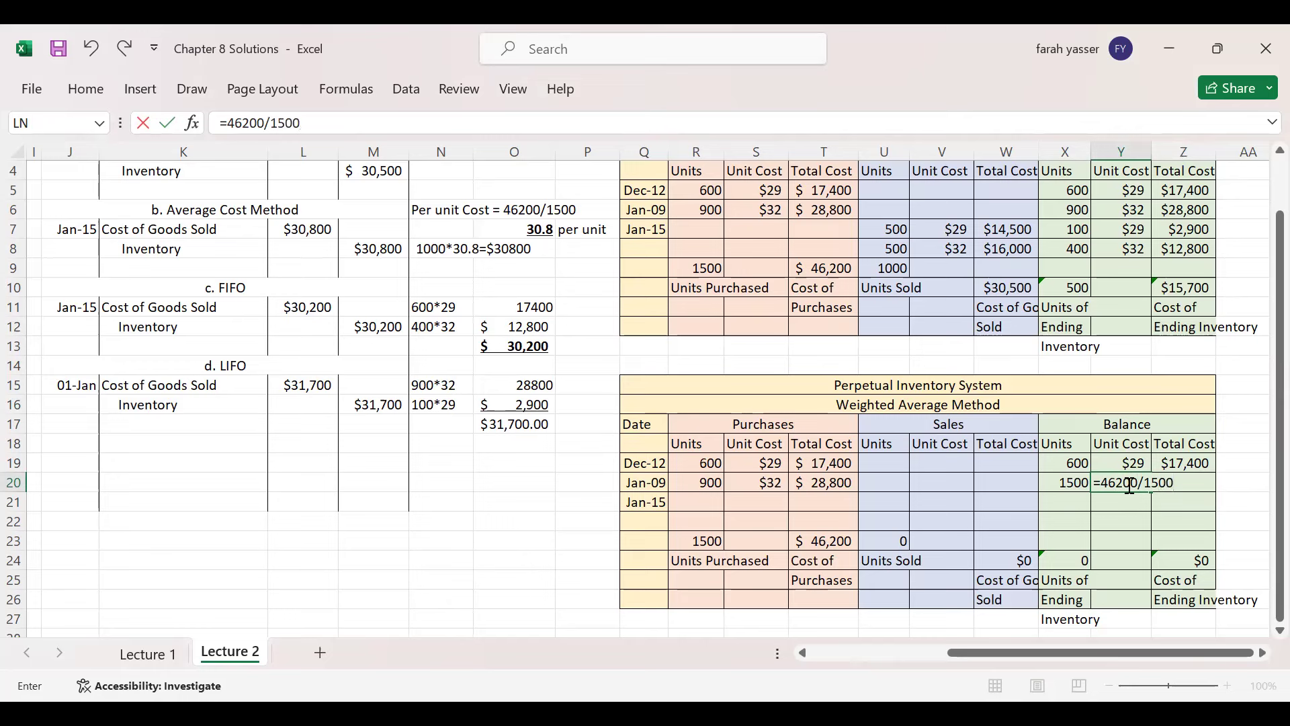
key(Return)
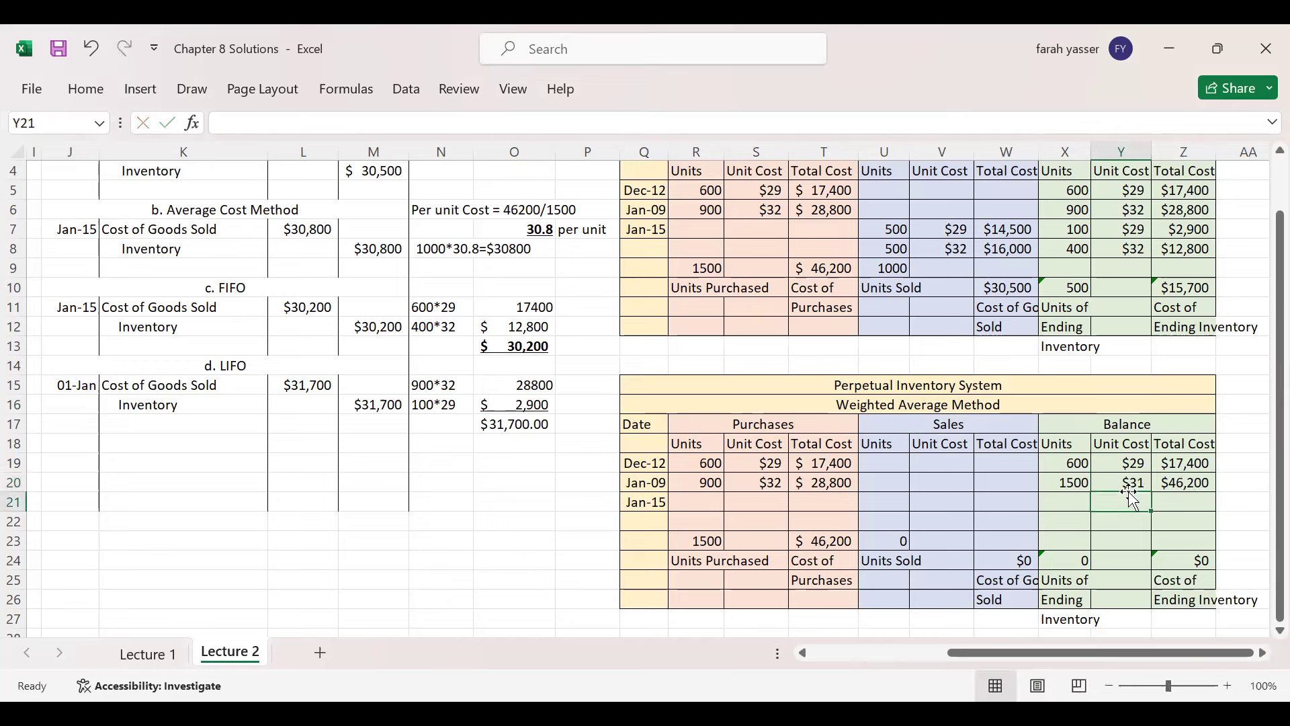
click(1128, 486)
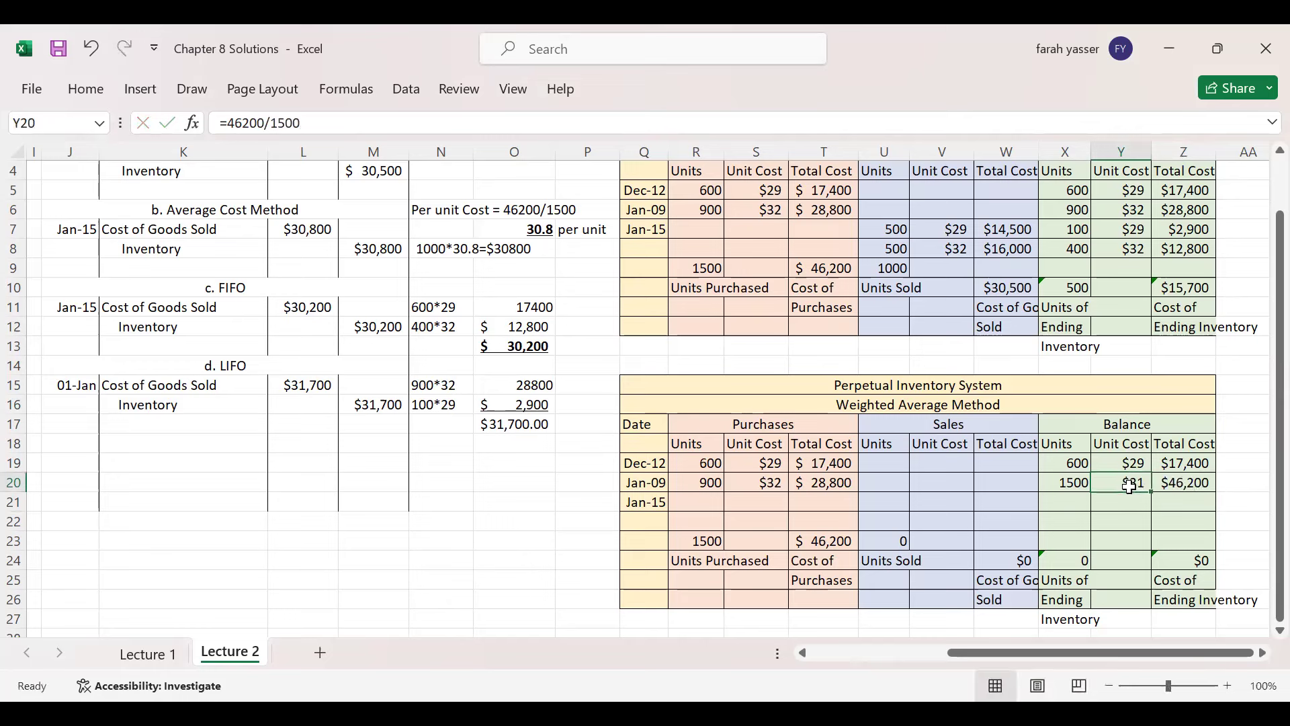
click(88, 88)
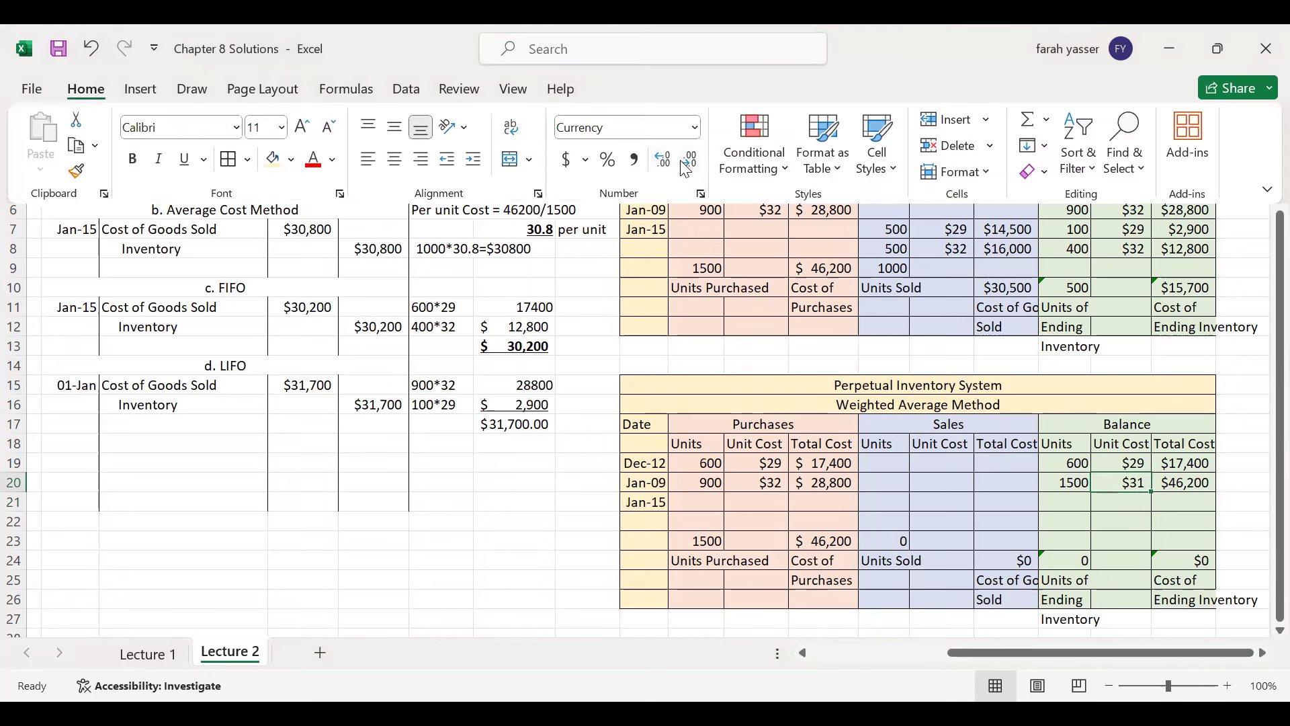
click(666, 164)
click(663, 160)
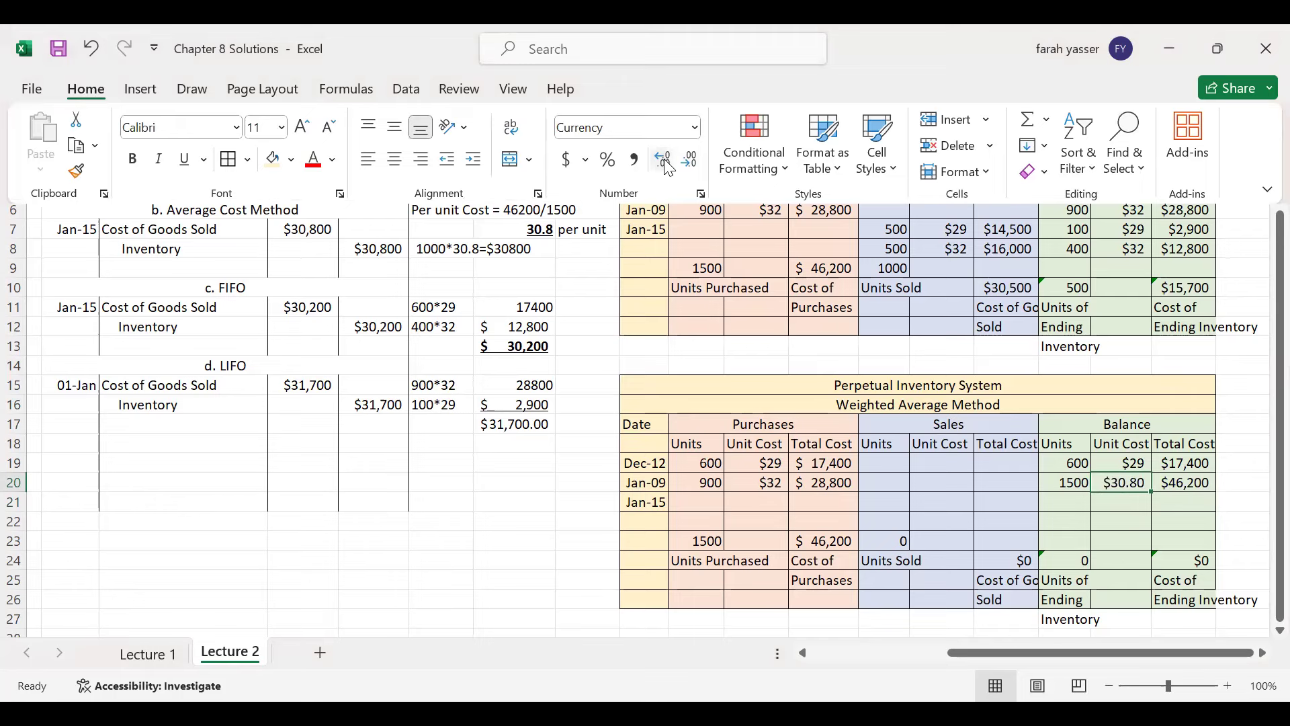
click(1121, 482)
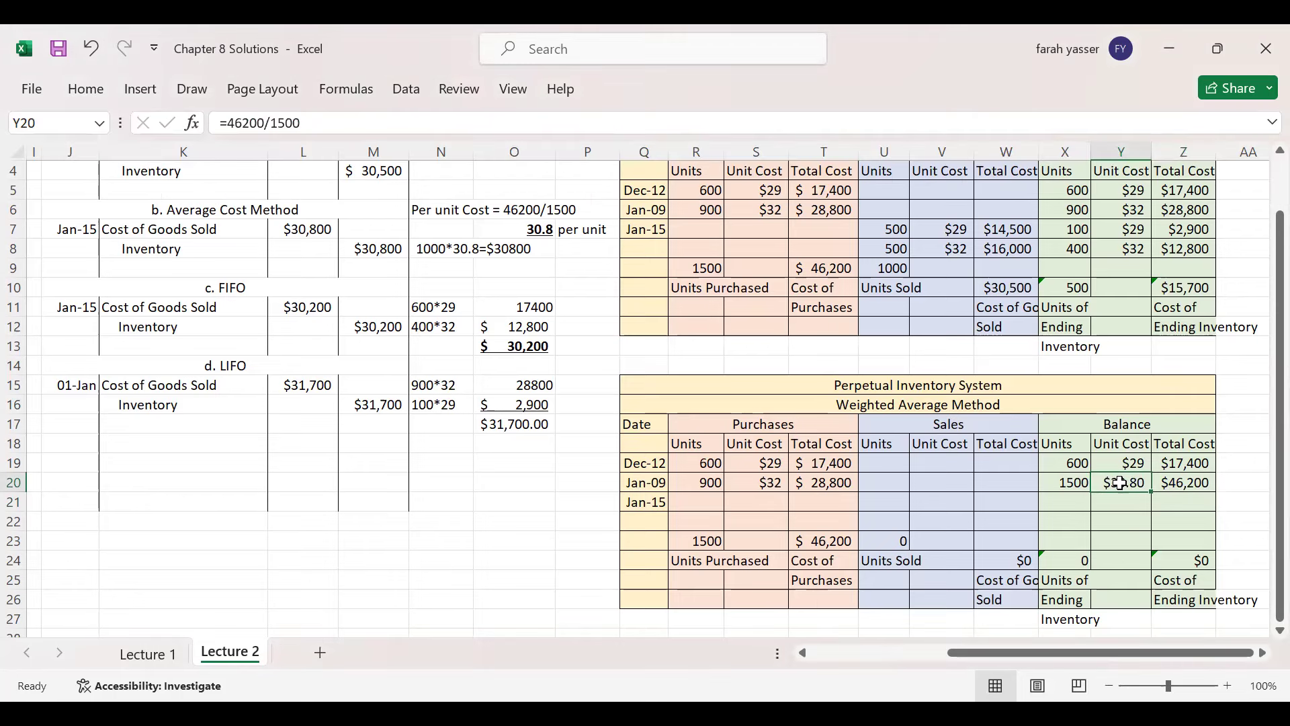
drag(1263, 346, 1262, 275)
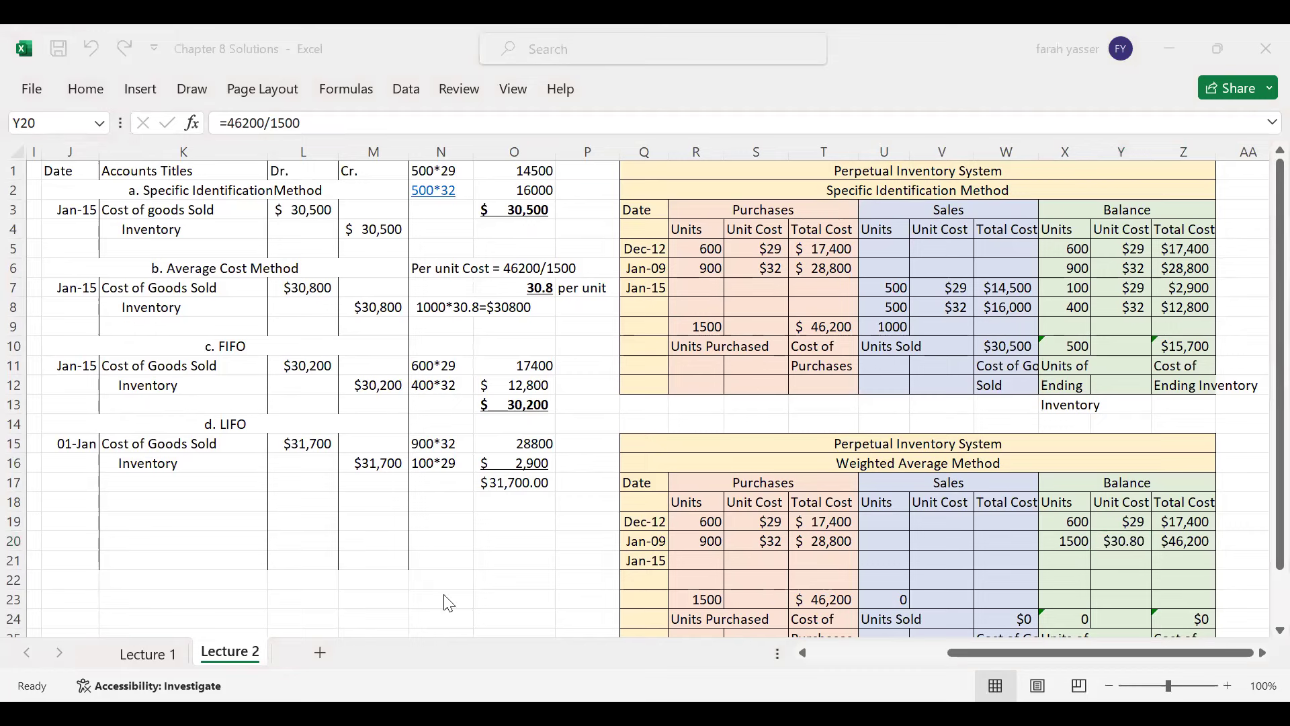
- Enter the Jan-15 sale of 1000 units at a unit cost shown as $30.80
drag(1095, 530, 1157, 550)
drag(504, 274, 611, 300)
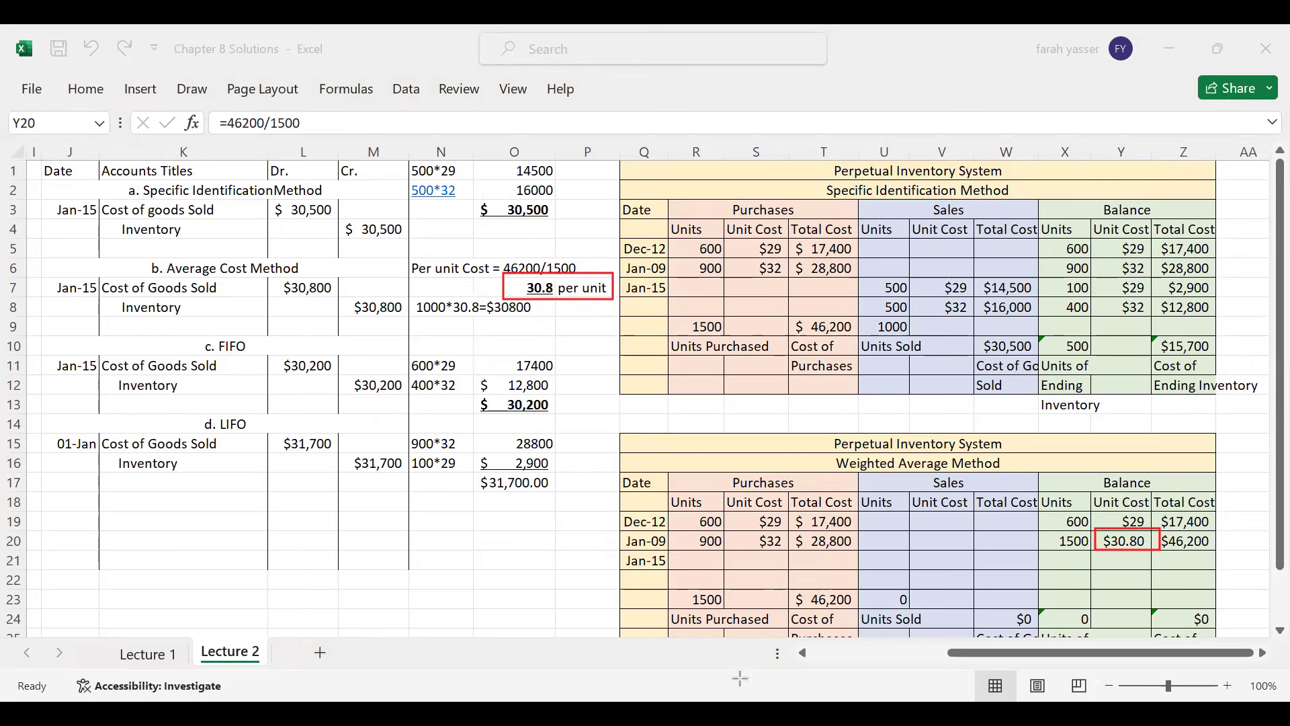
click(873, 560)
text(1)
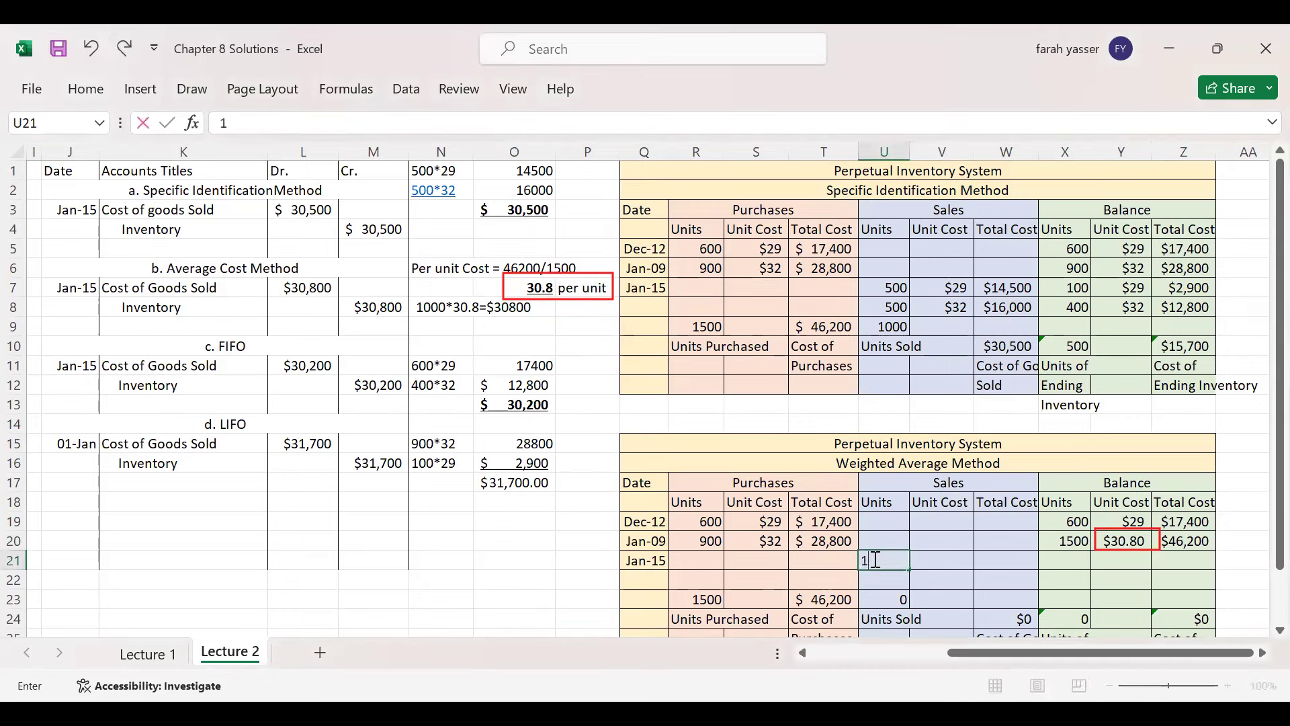
text(000)
key(Tab)
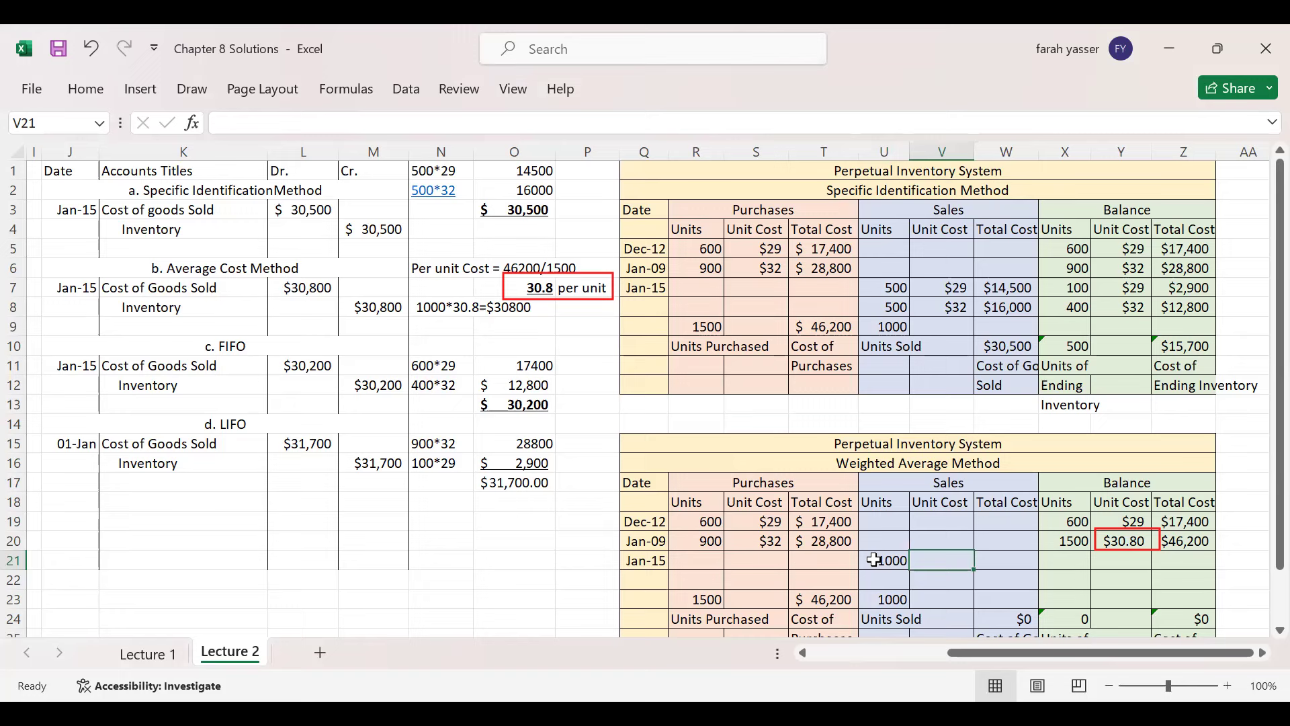
text(30)
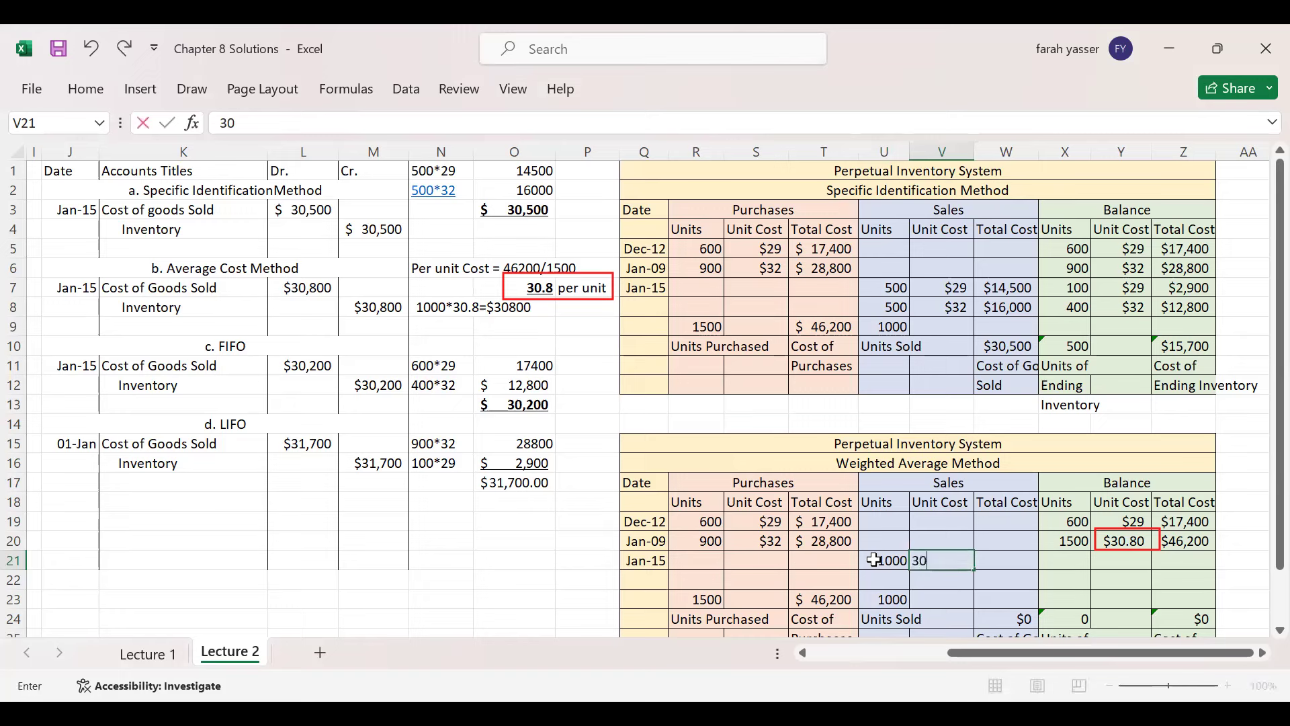
text(.8)
key(Tab)
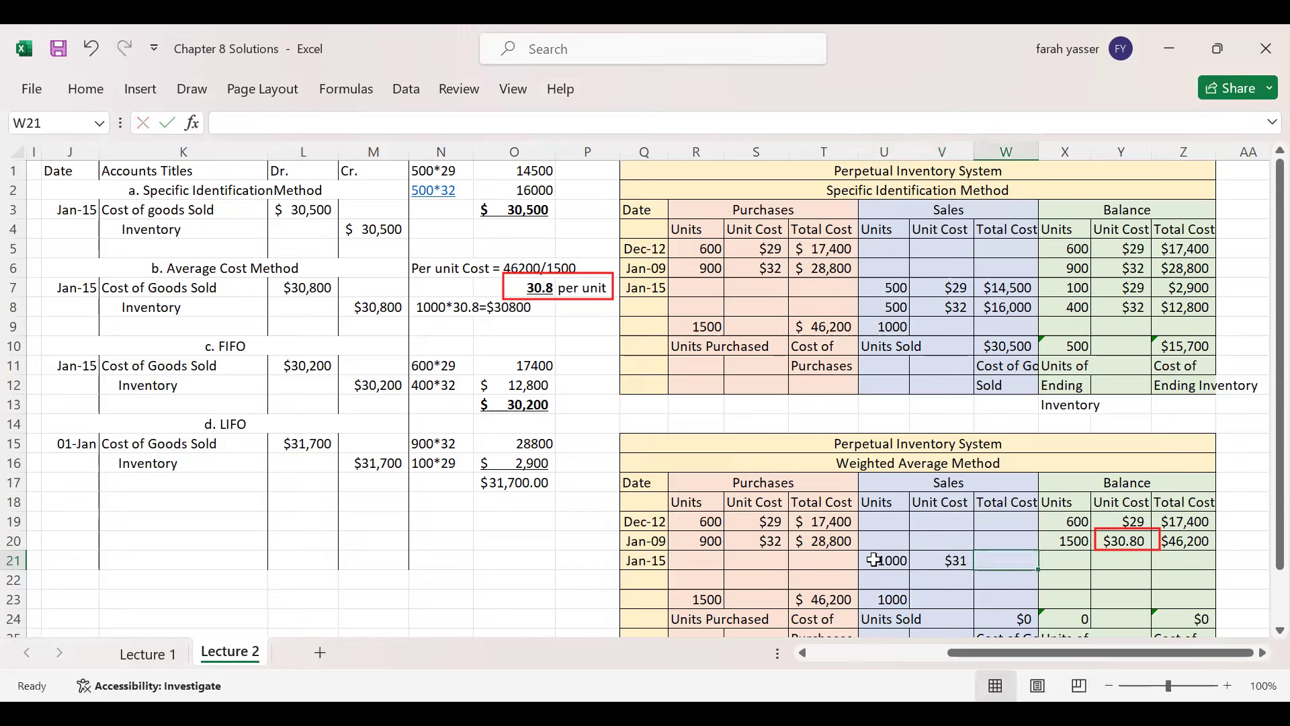
click(944, 562)
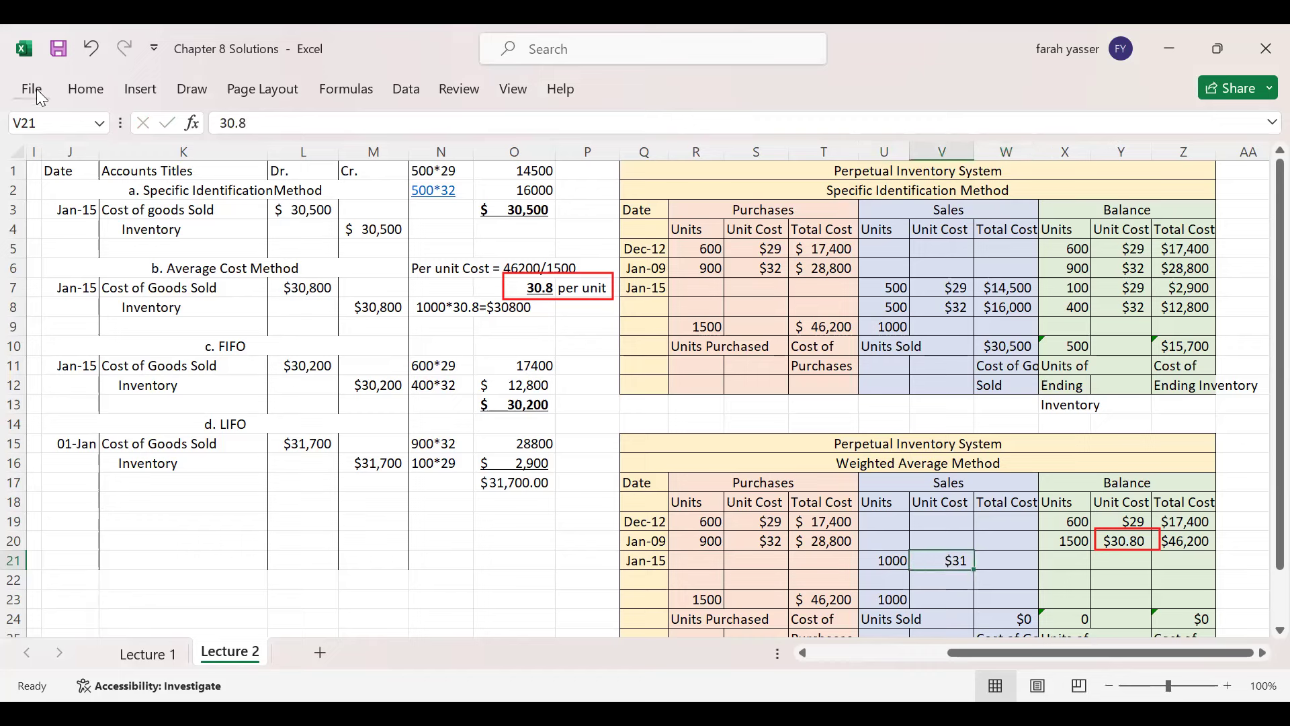
click(86, 90)
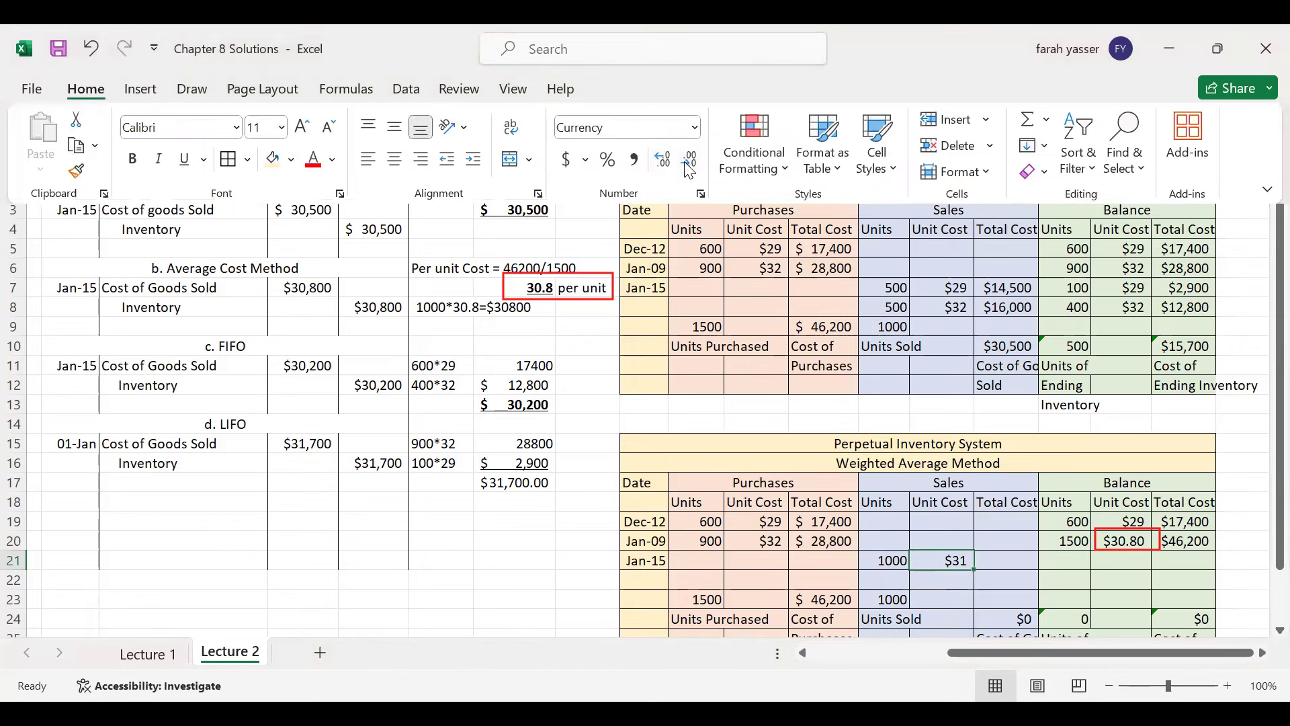
click(669, 168)
click(667, 166)
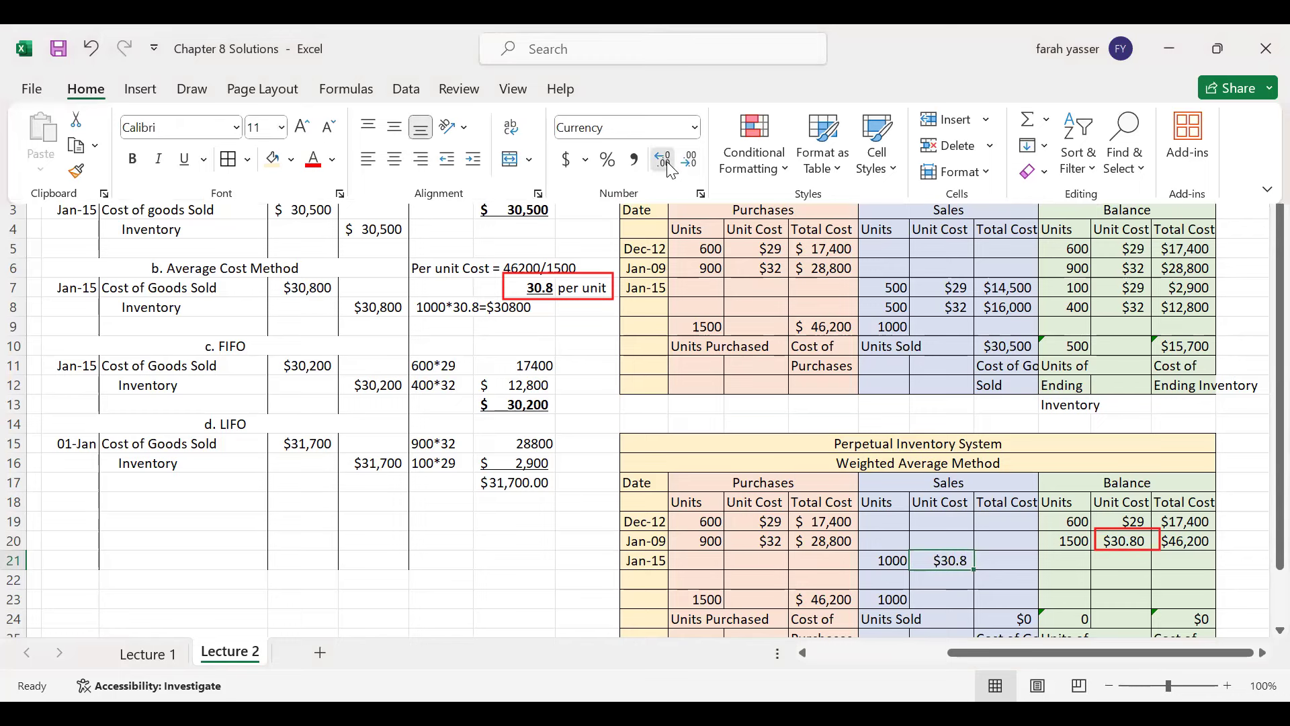
- Compute the sale's total cost with =1000*30.8, giving $30,800
click(1001, 558)
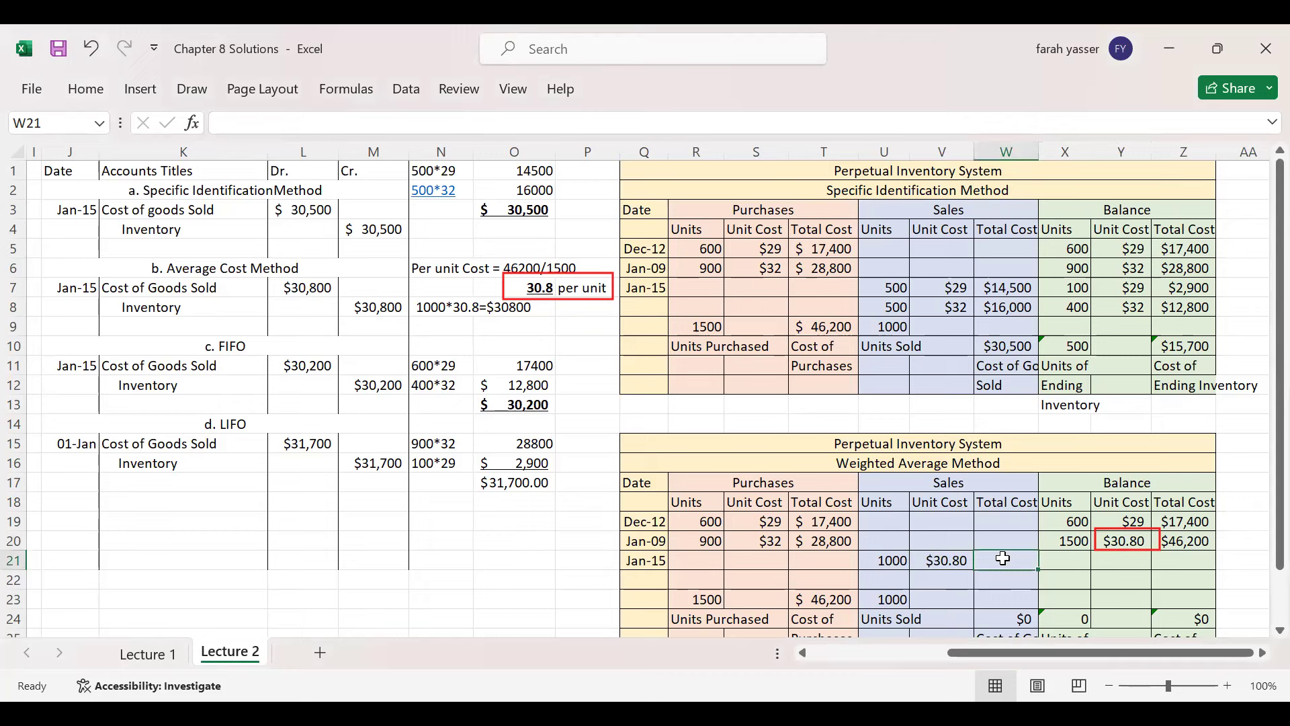
text(=1000)
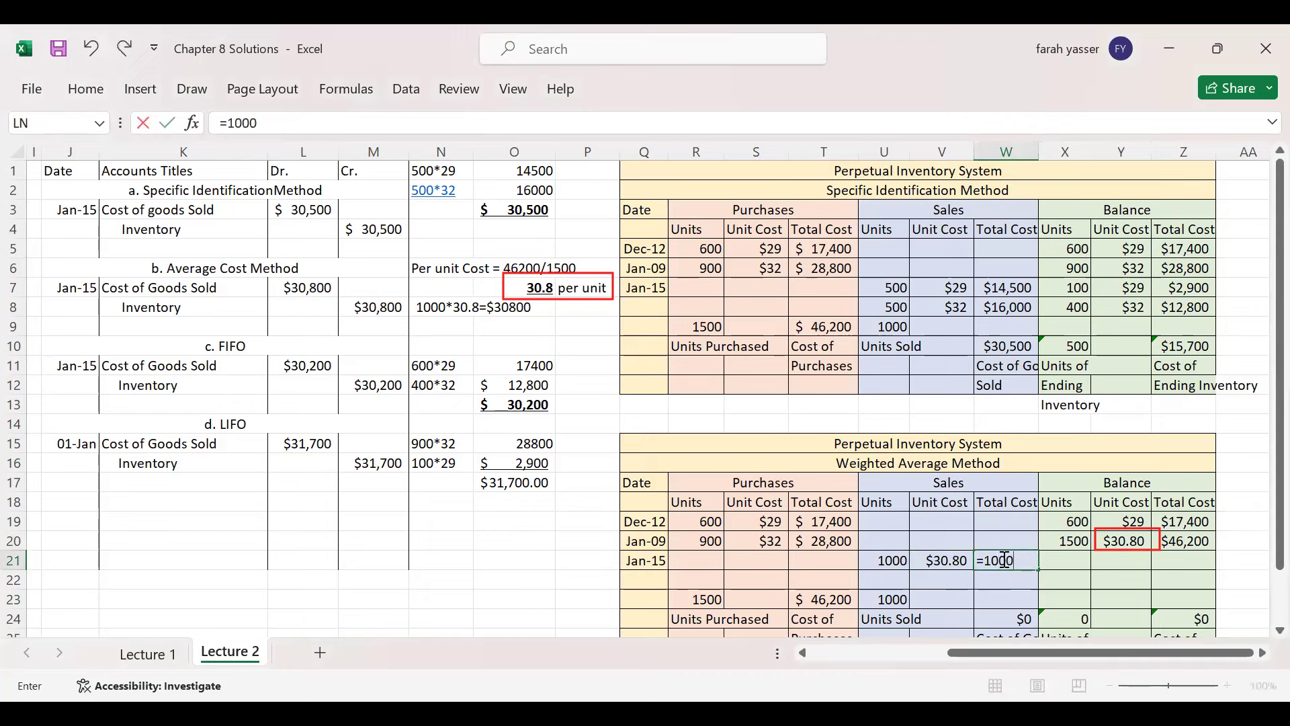
text(*30.8)
key(Return)
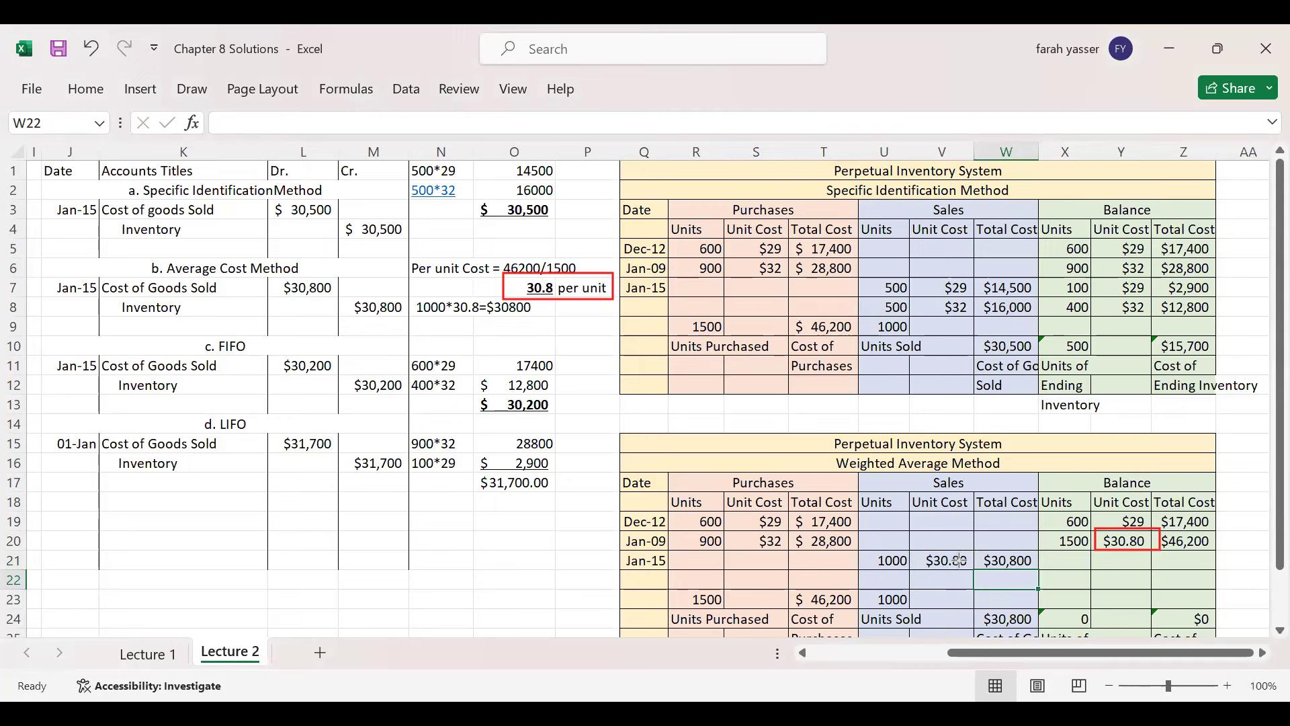
drag(977, 551, 1045, 572)
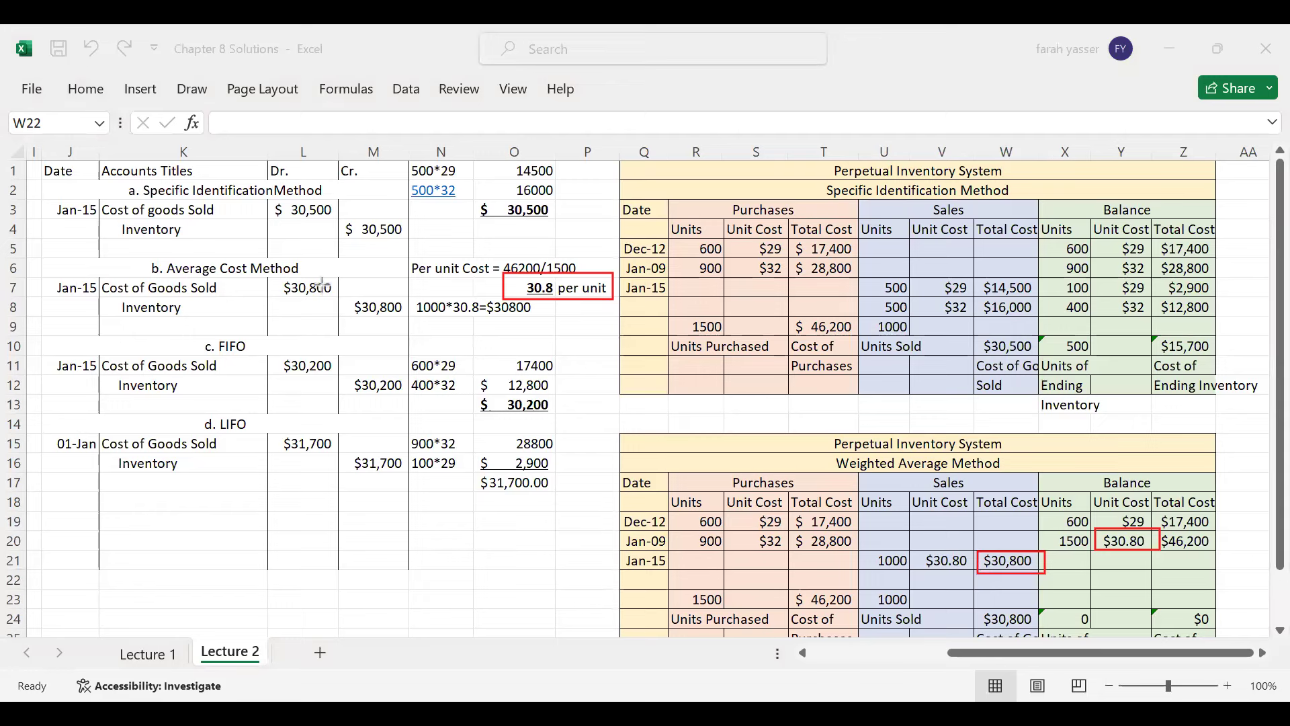
mouse_move(332, 290)
mouse_down()
mouse_move(900, 448)
mouse_move(976, 552)
mouse_up()
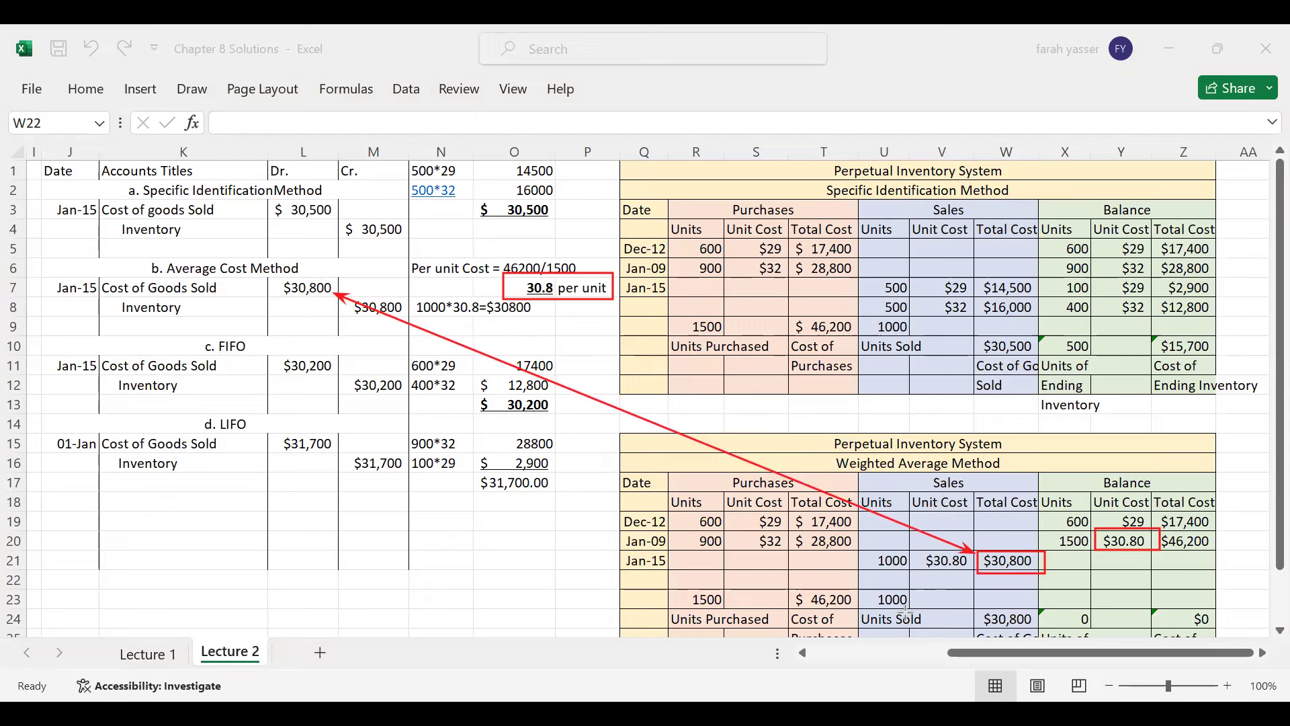
- Enter the Jan-15 balance of 500 units at 30.80, totalling =500*30.8 ($15,400)
click(1071, 560)
click(1075, 541)
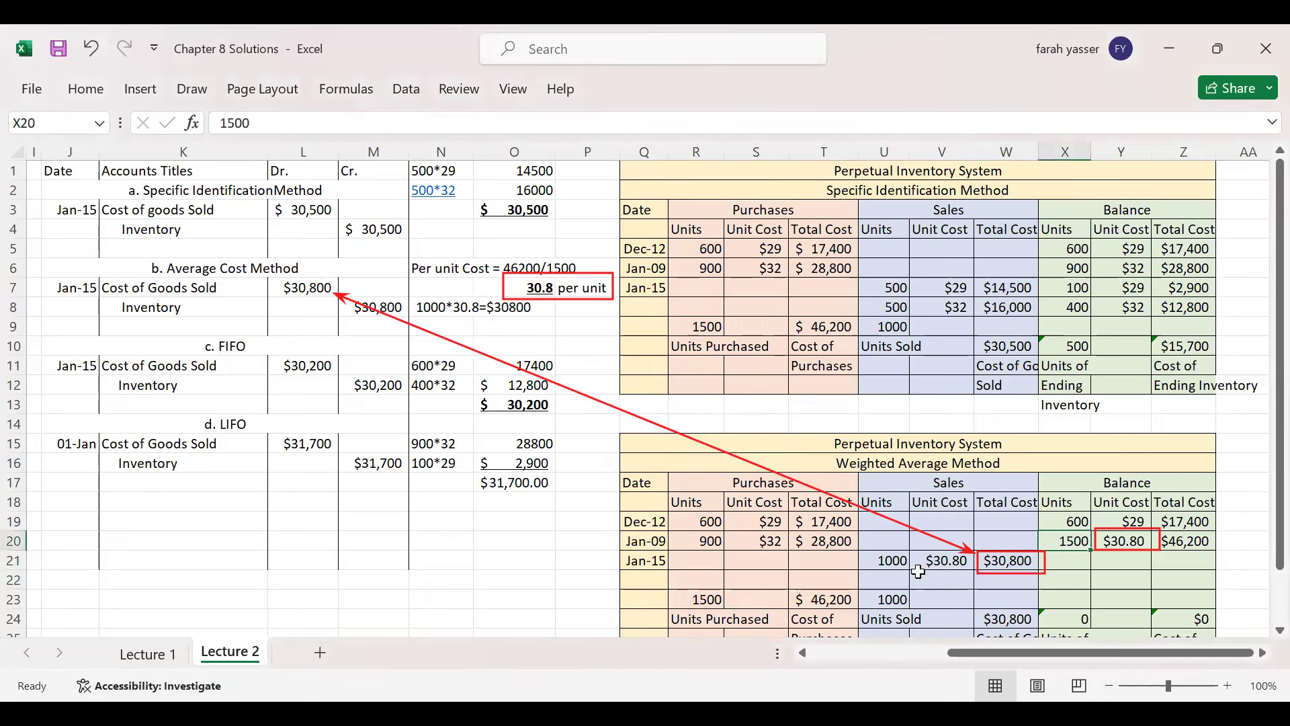
click(883, 563)
click(1078, 562)
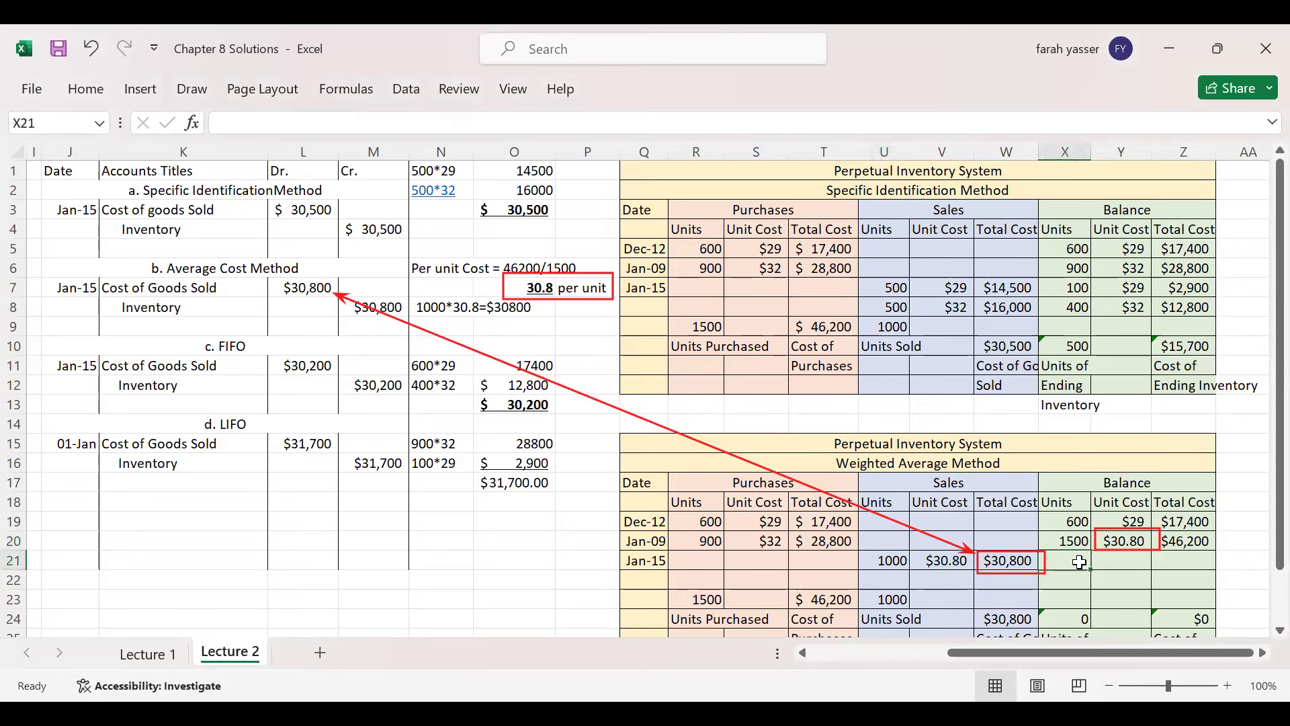
text(500)
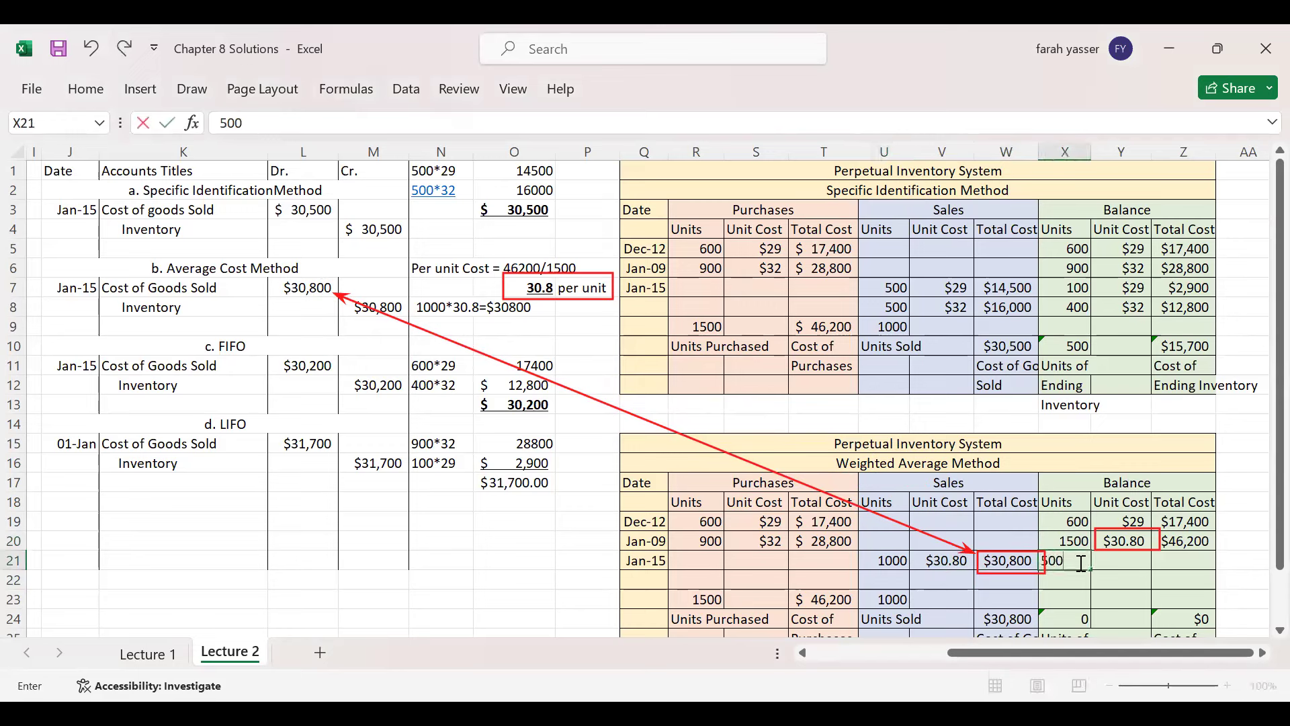
key(Tab)
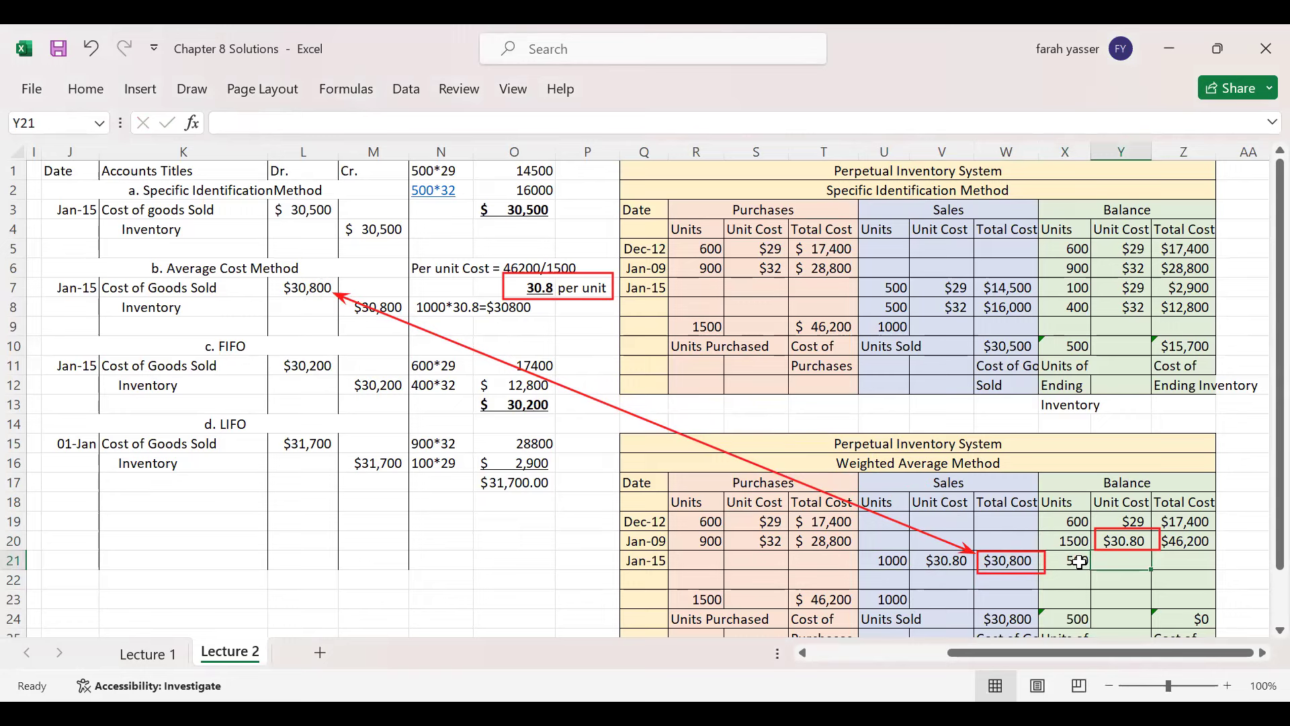
text(30.80)
key(Tab)
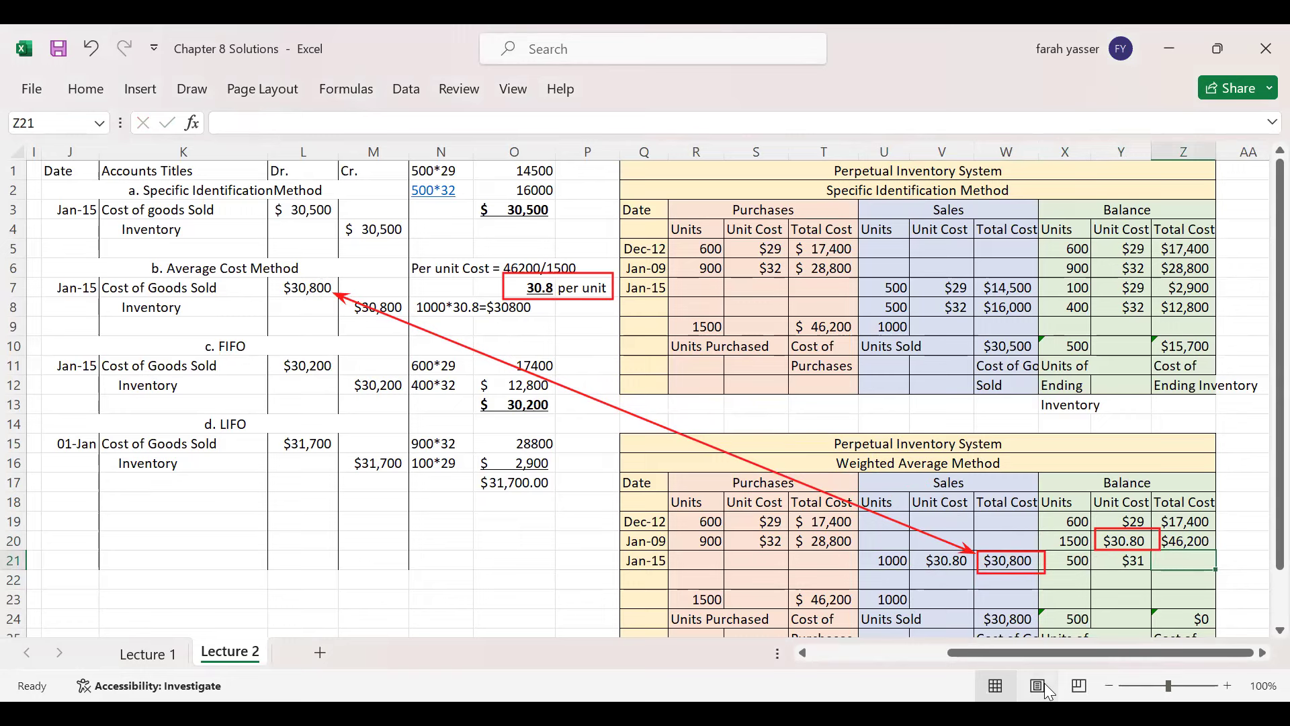
text(=5)
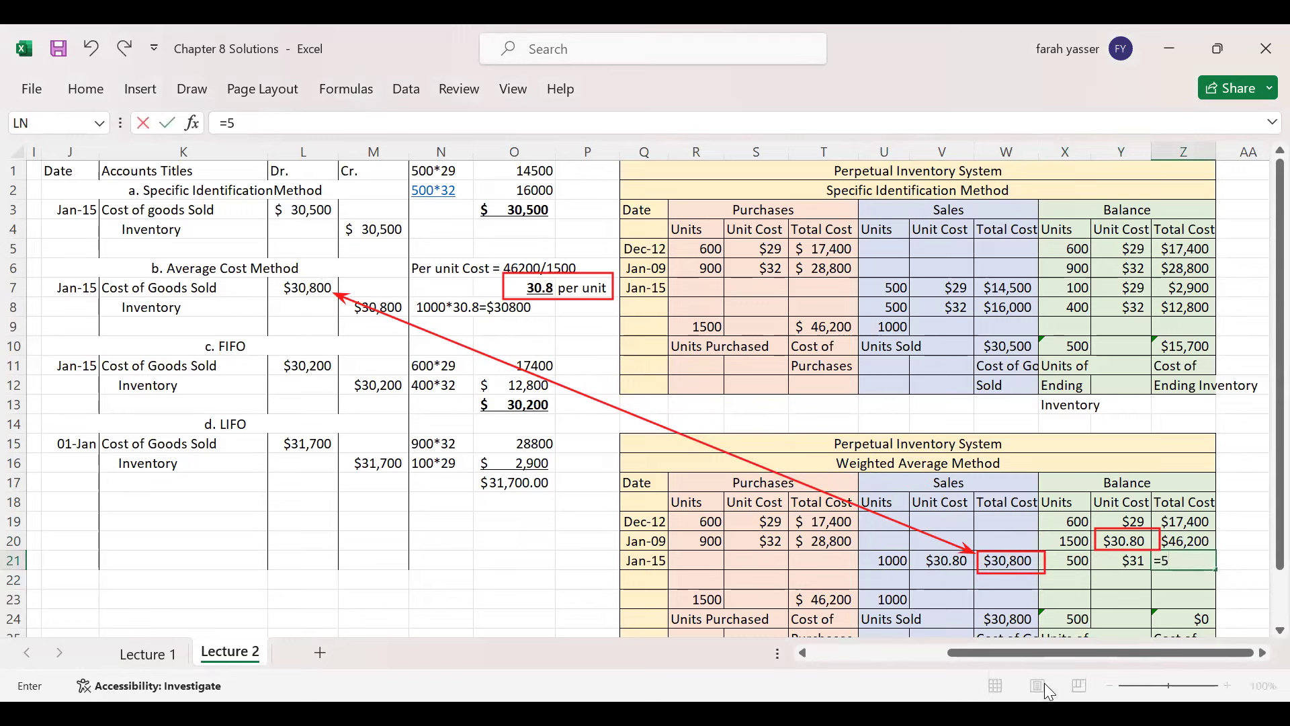
text(00*30.8)
key(Return)
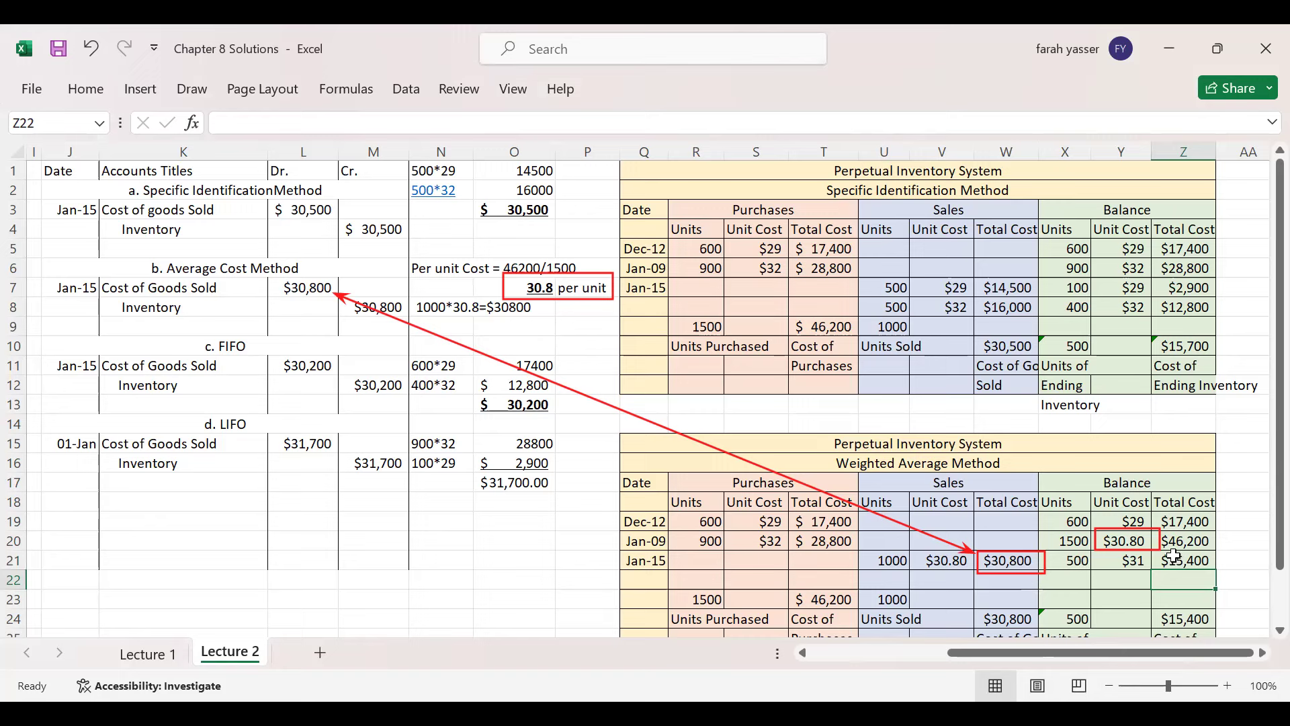
- Show one more decimal place in the Jan-15 balance unit cost
click(1142, 563)
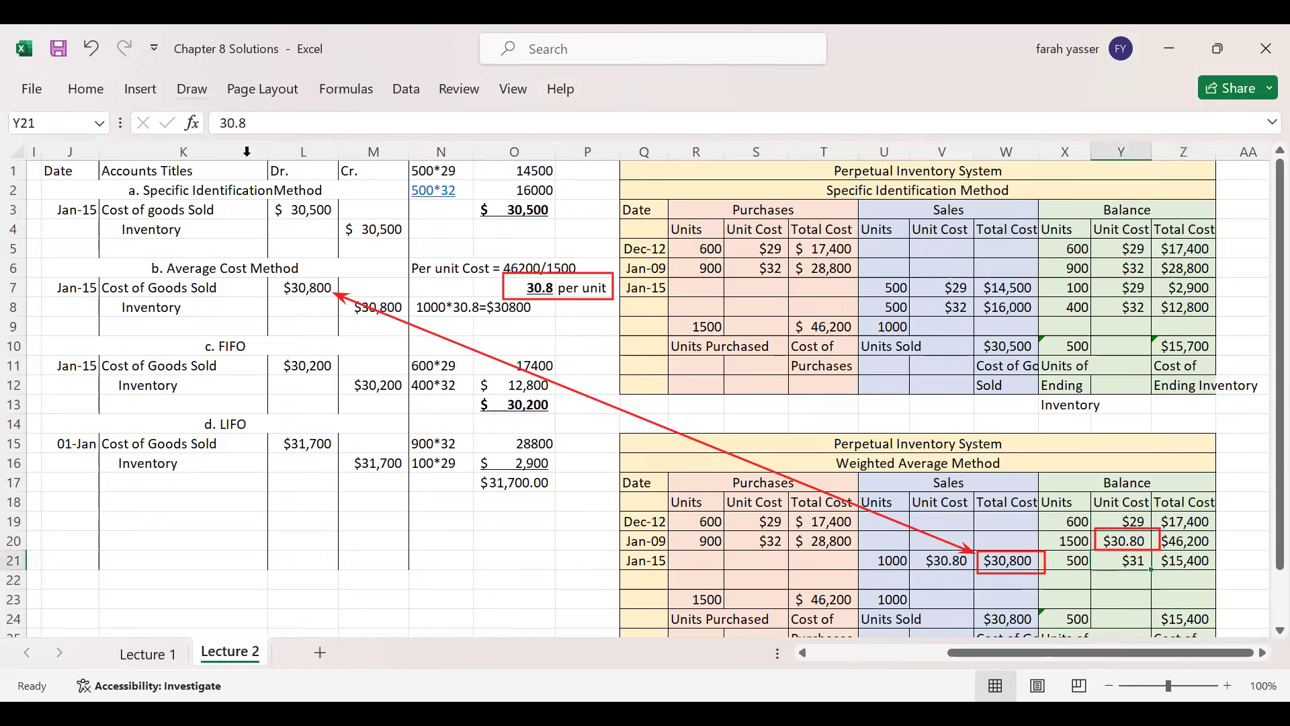
click(86, 87)
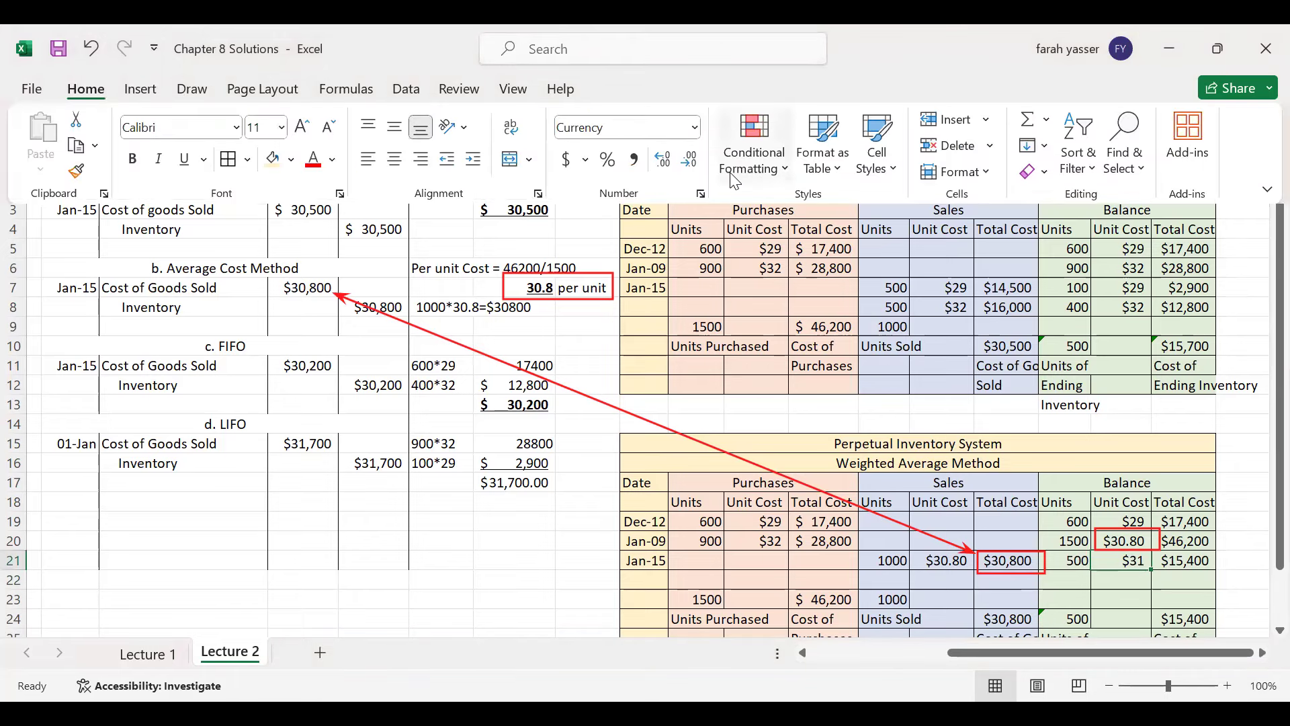
click(663, 164)
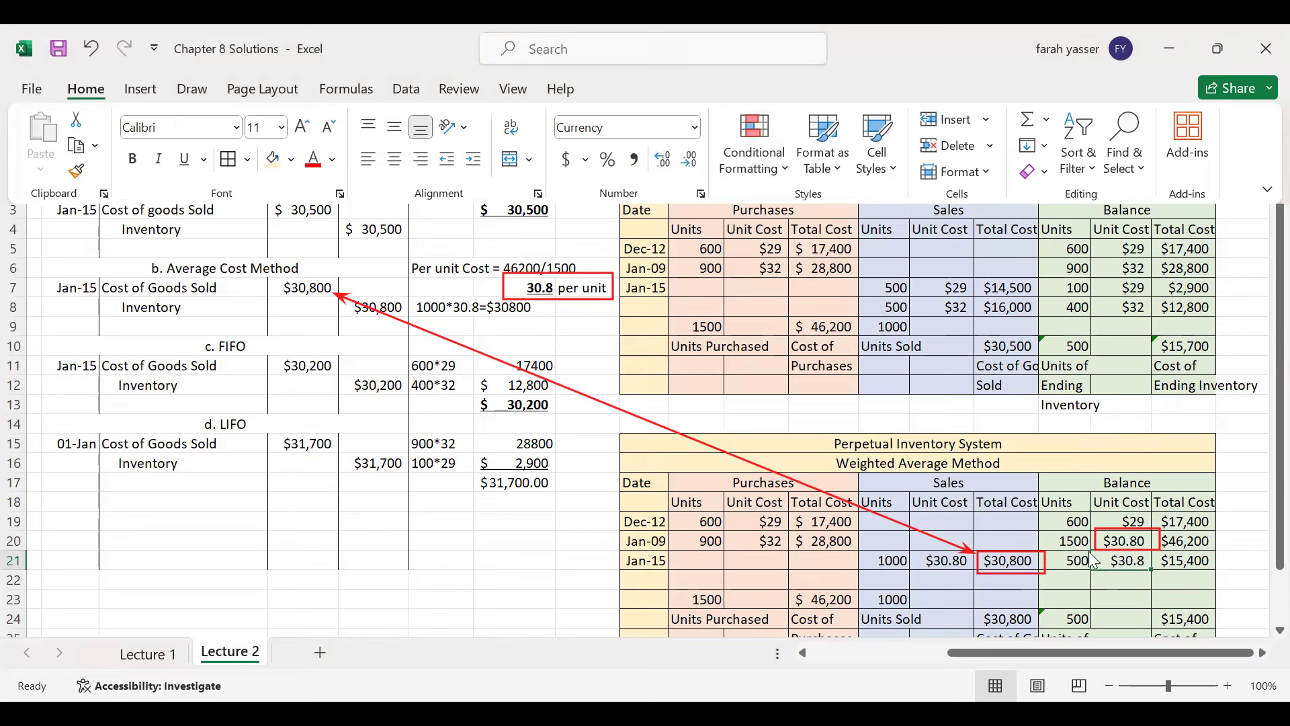
key(Escape)
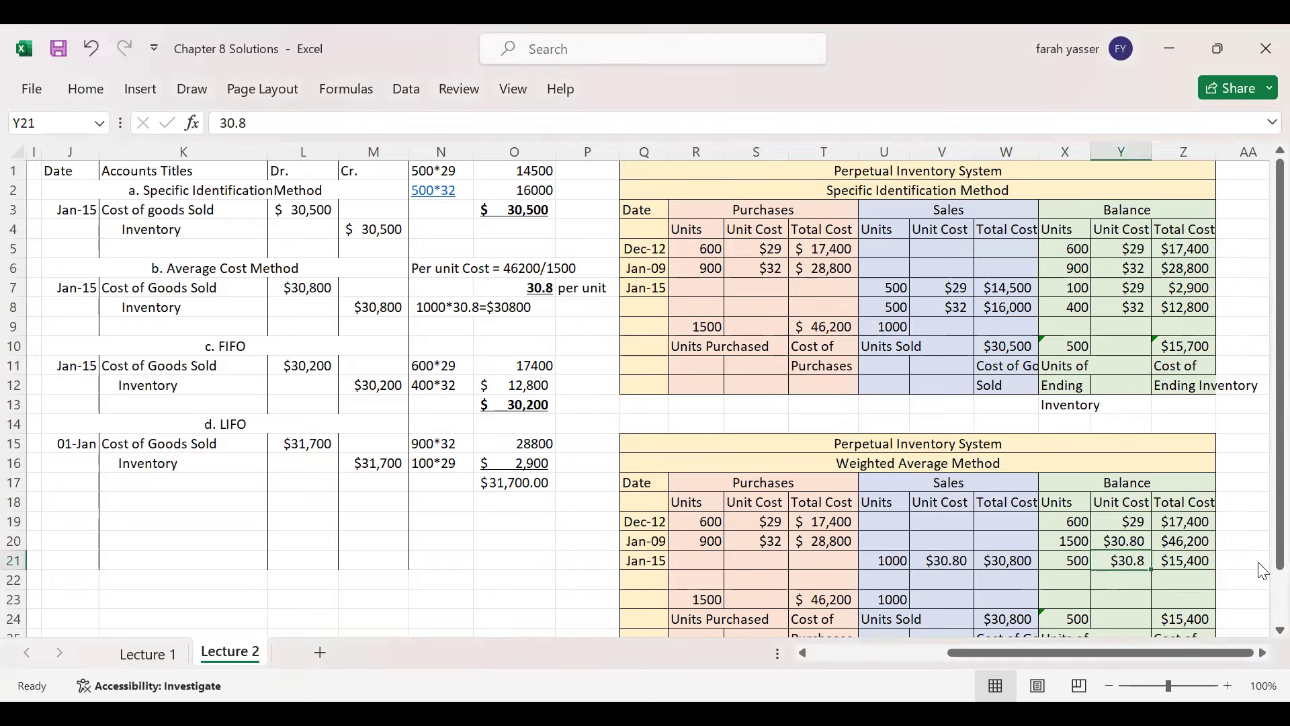
- Select and copy the whole Weighted Average inventory table
scroll(1263, 601, down, 1)
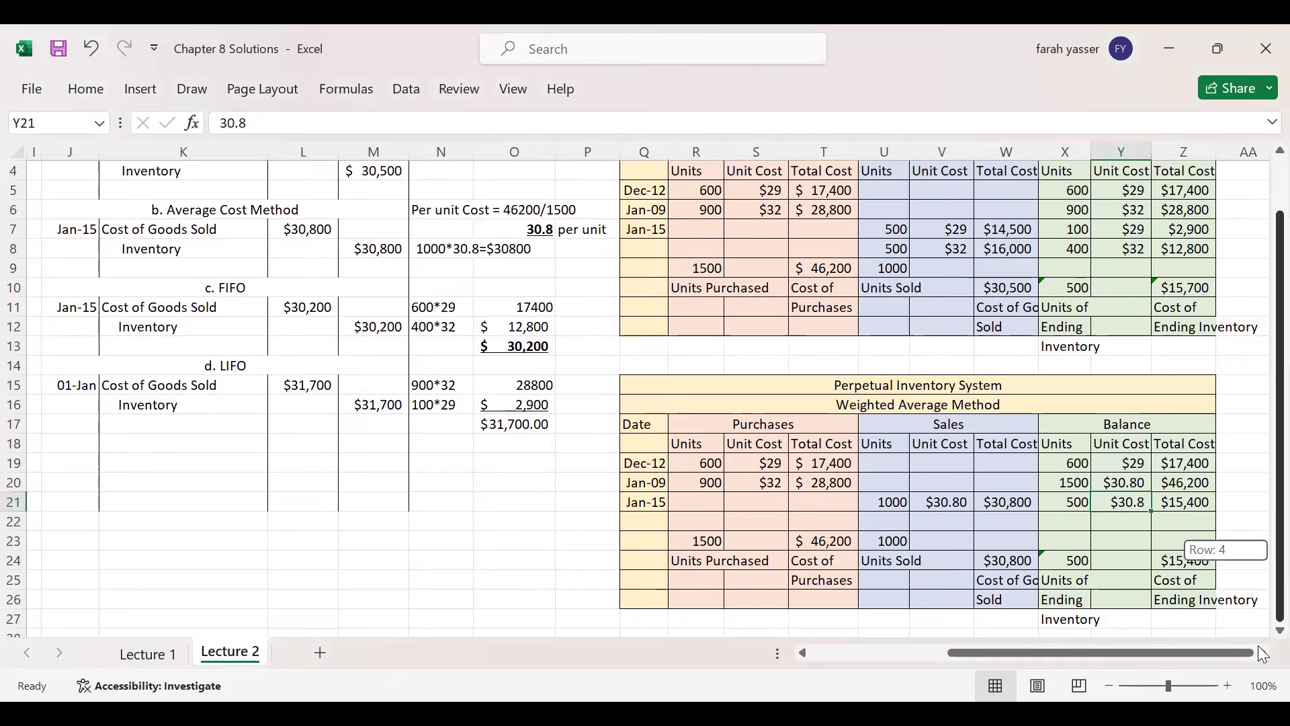
click(691, 395)
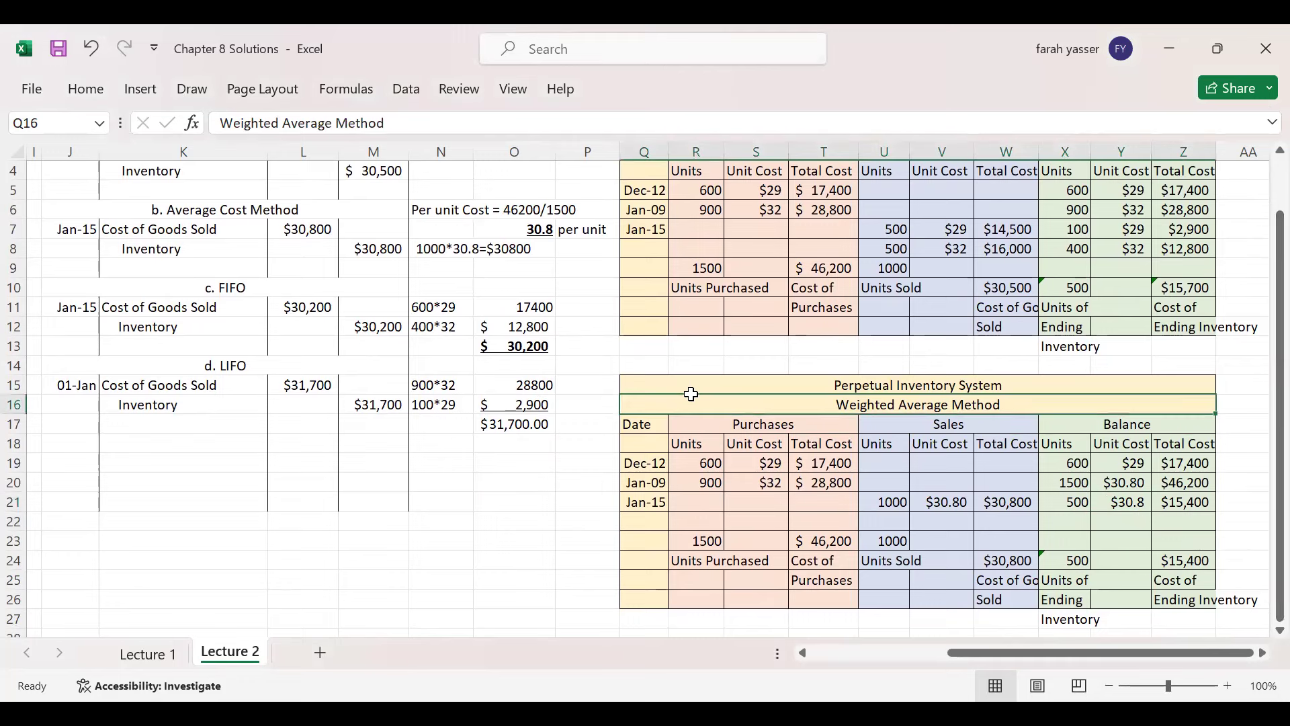
click(691, 388)
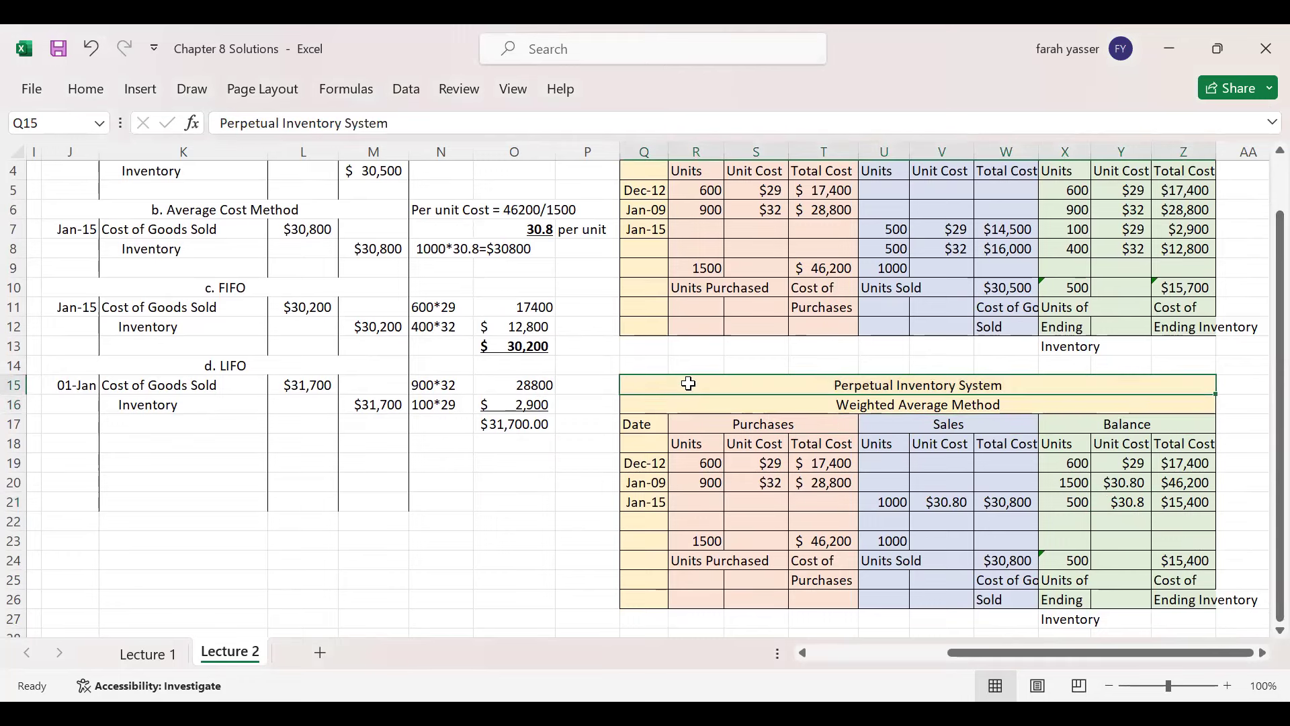
double_click(744, 389)
click(739, 421)
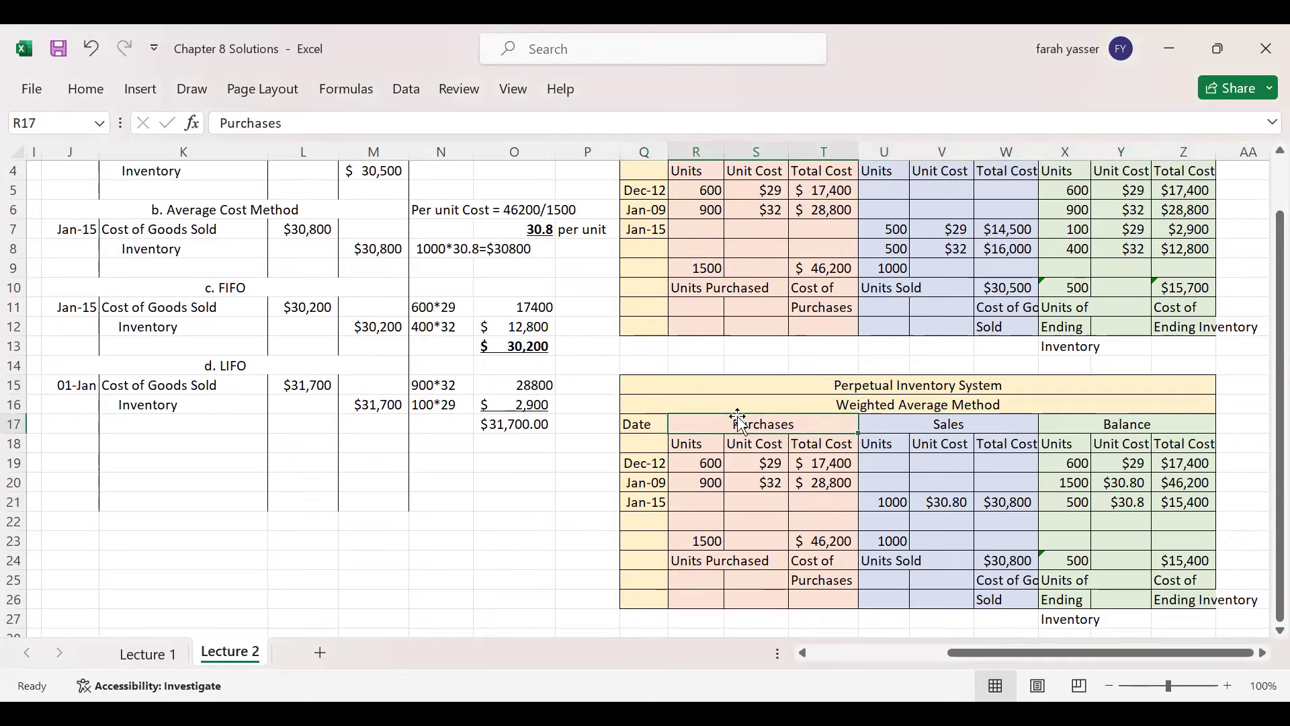
drag(714, 386, 721, 603)
key(ctrl+c)
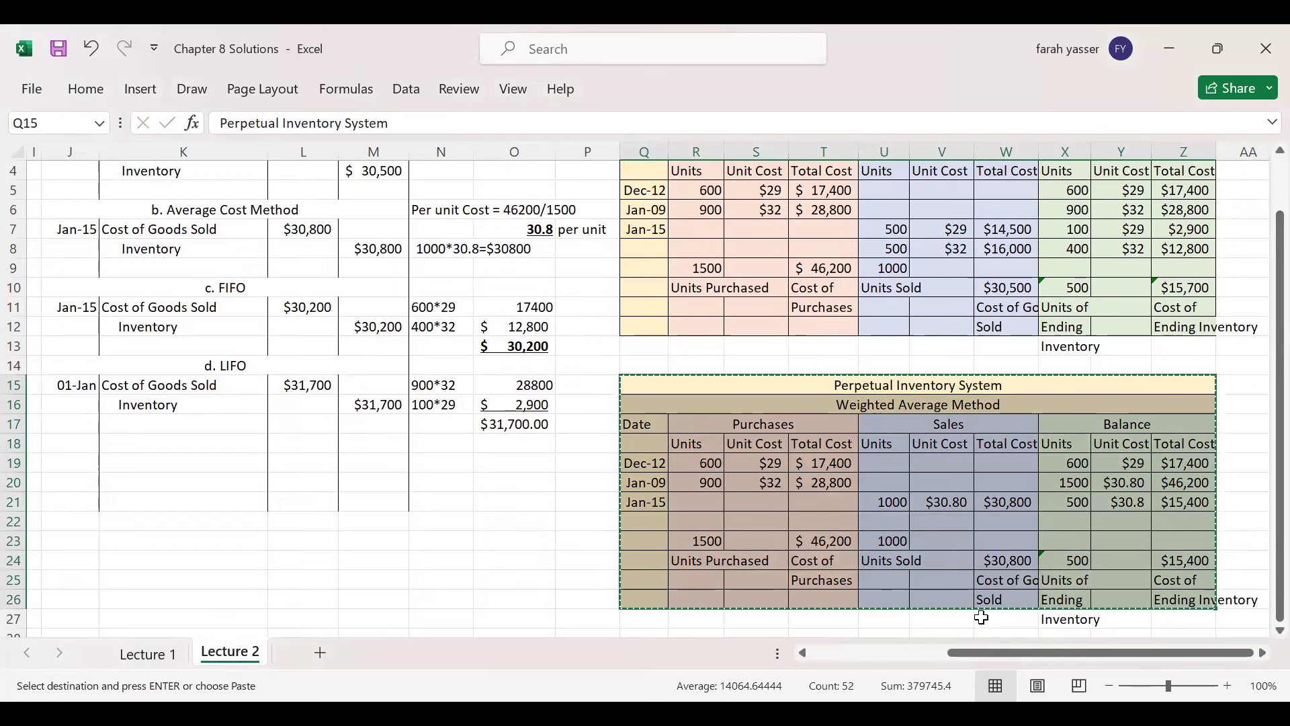
- Paste the table copy at Q28, undoing an earlier misplaced paste
click(981, 617)
key(Left)
key(Left)
key(Left)
key(Left)
key(Left)
key(Left)
key(Down)
click(992, 619)
key(ctrl+v)
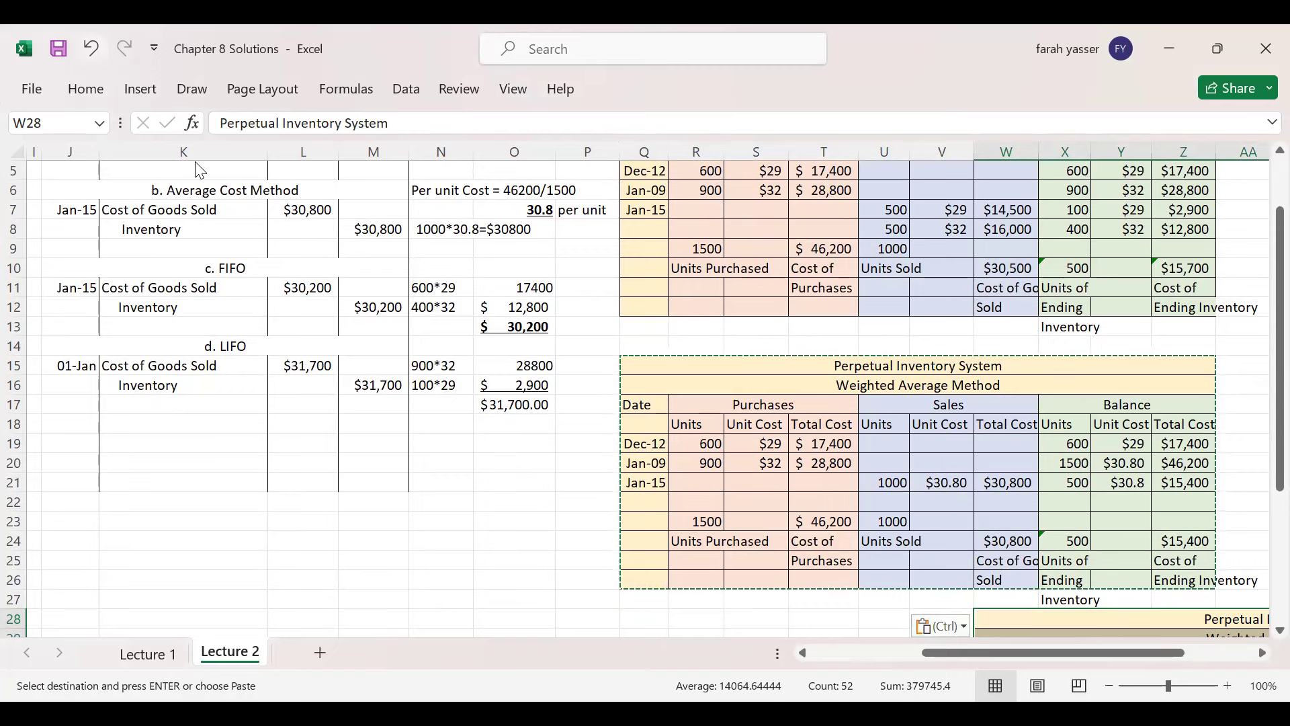
key(ctrl+z)
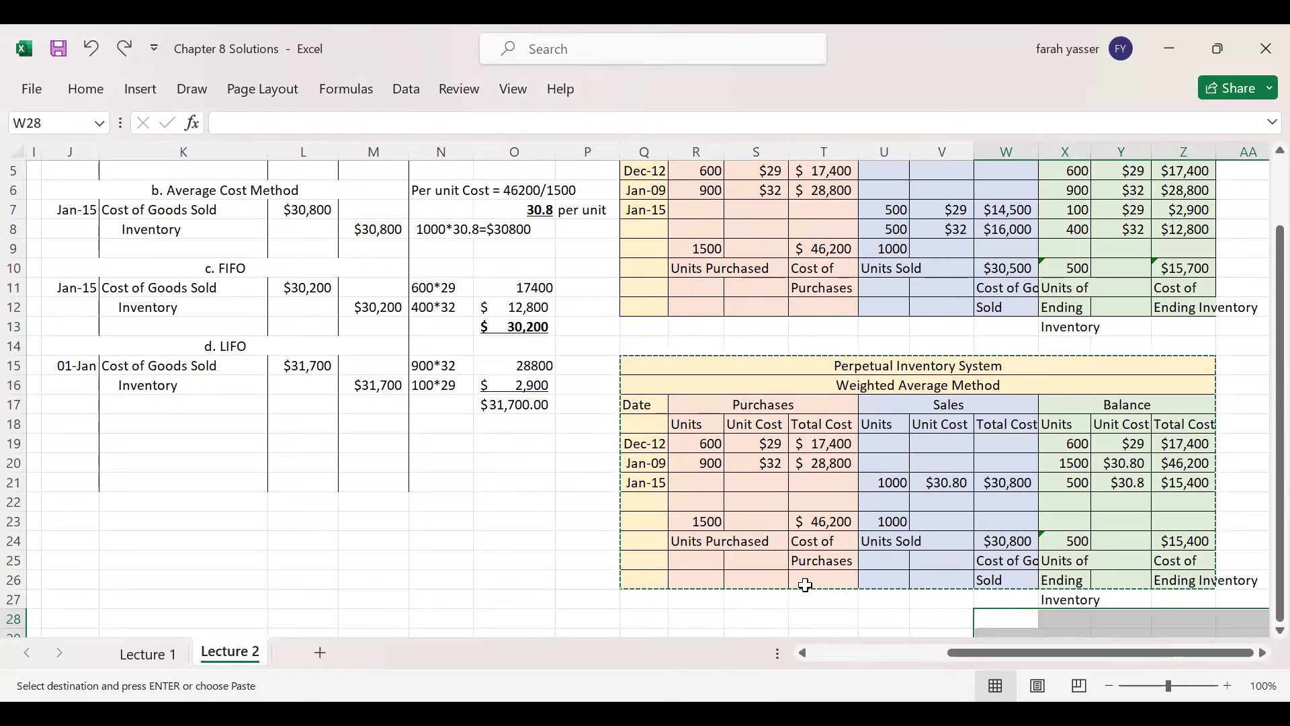
click(636, 615)
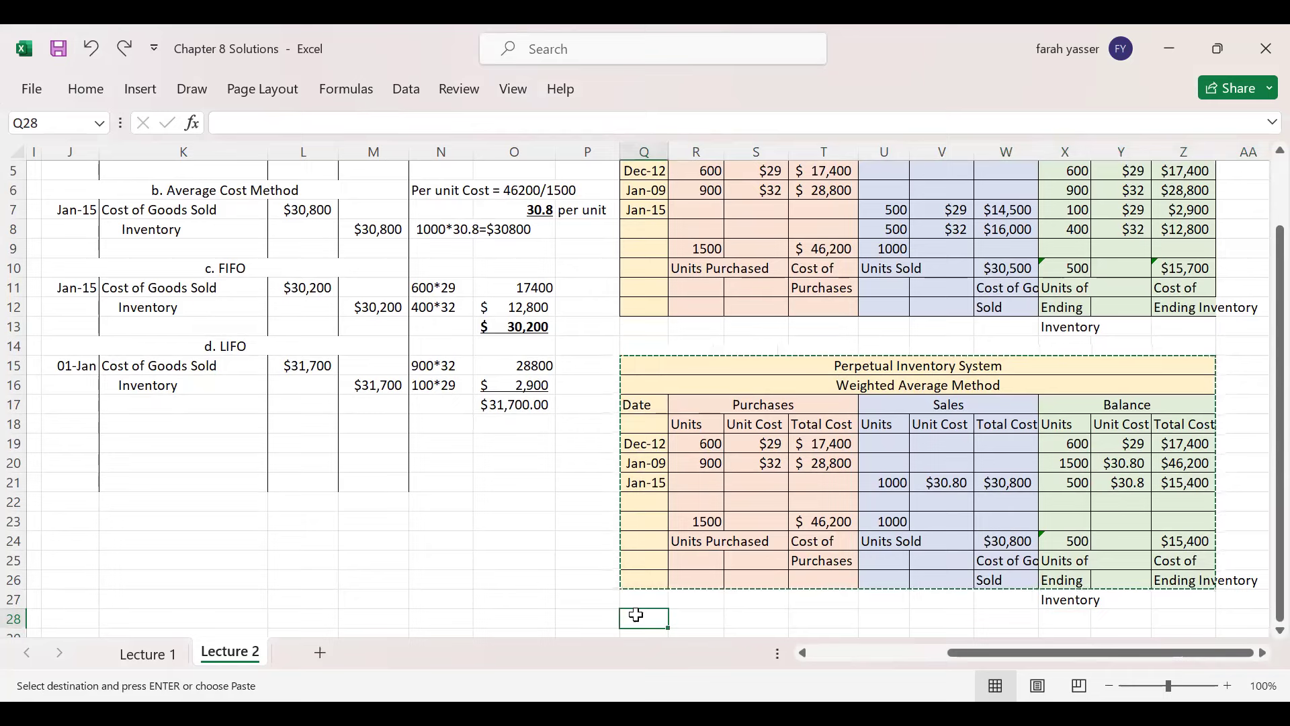
key(Return)
drag(1279, 366, 1259, 546)
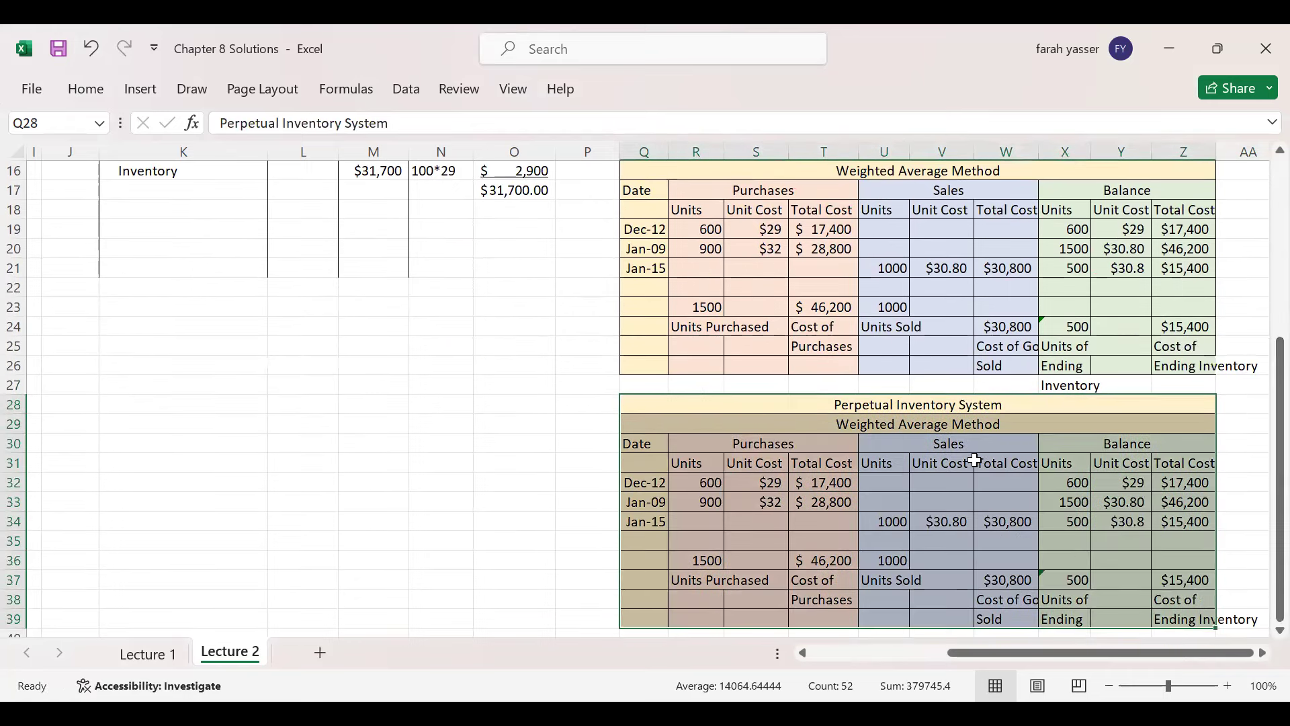
click(945, 427)
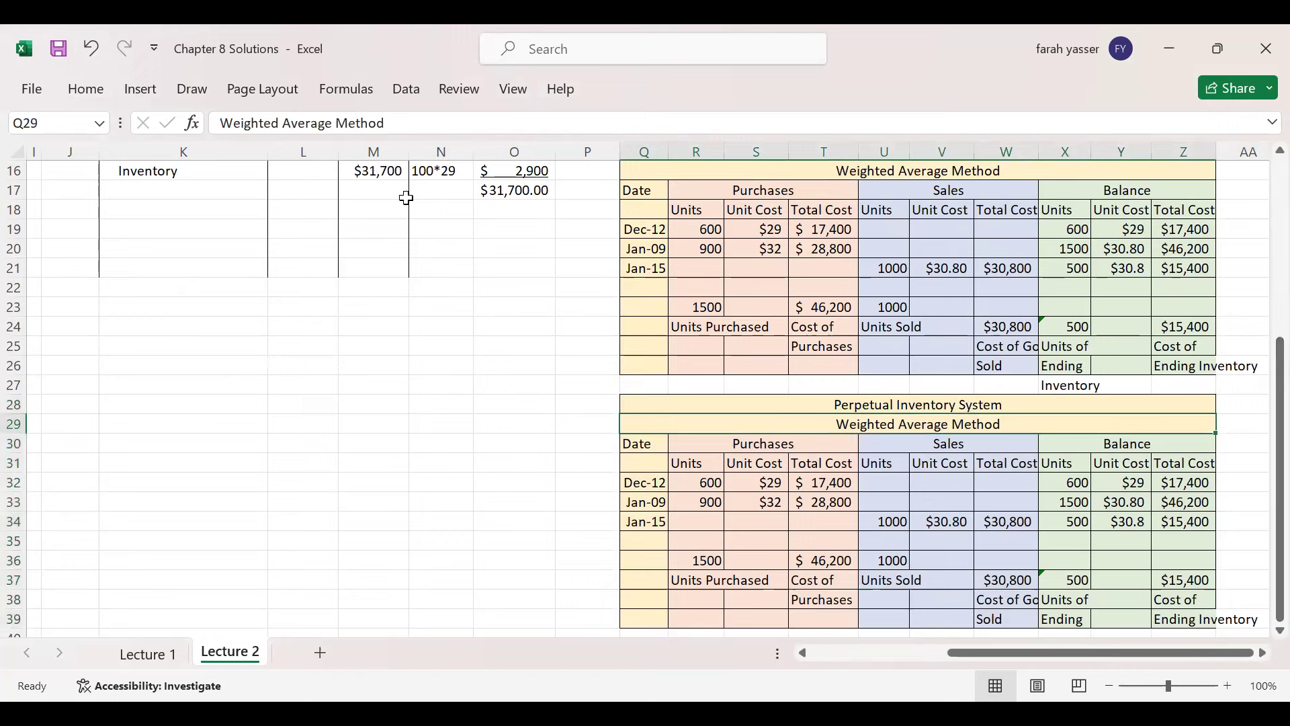
- Rename the copied table's subtitle from Weighted Average to FIFO Method
drag(220, 123, 332, 123)
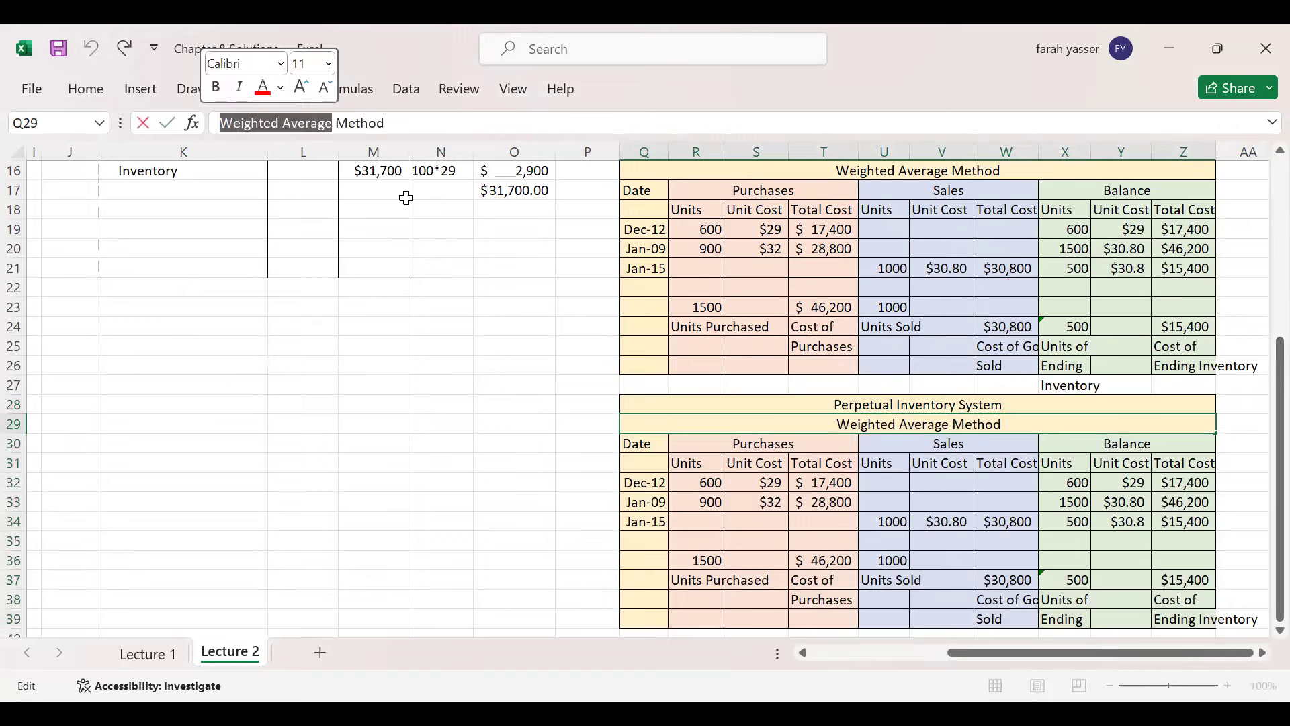
text(FIFO)
key(Return)
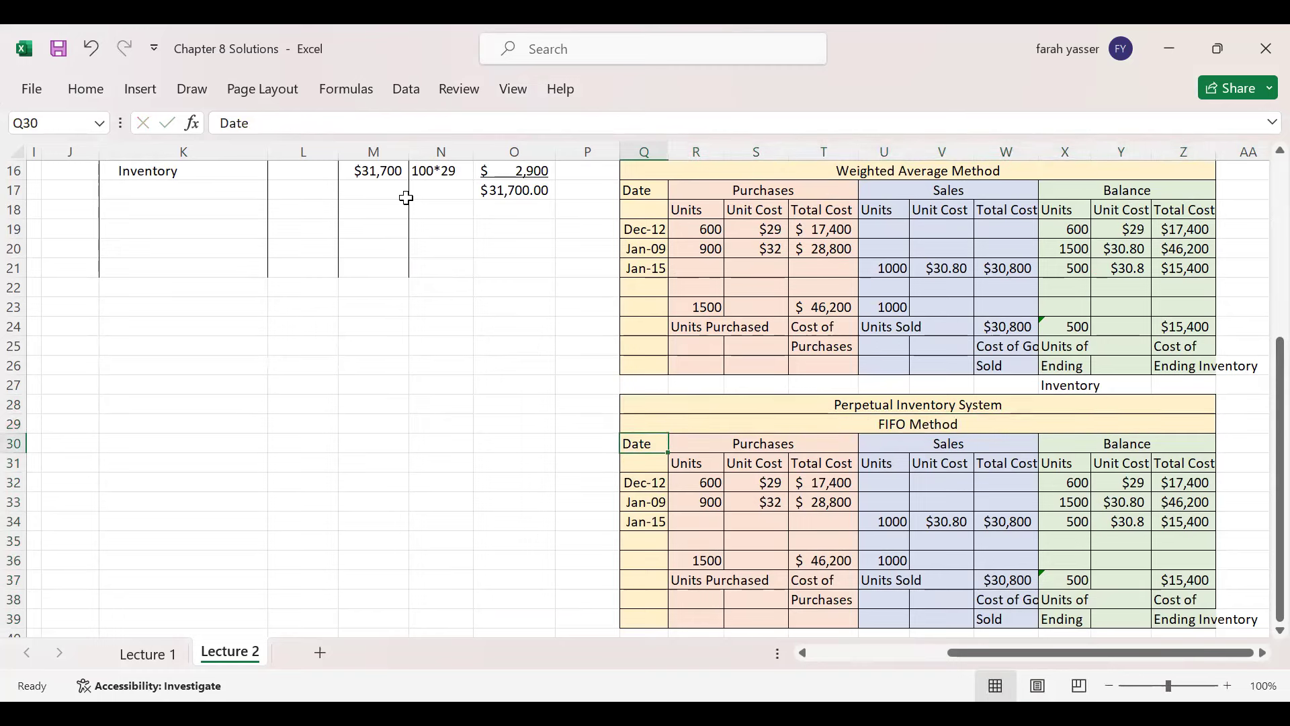
- Clear the copied balance figures from Jan-09 down and the Jan-15 sales entries
drag(1071, 500, 1190, 573)
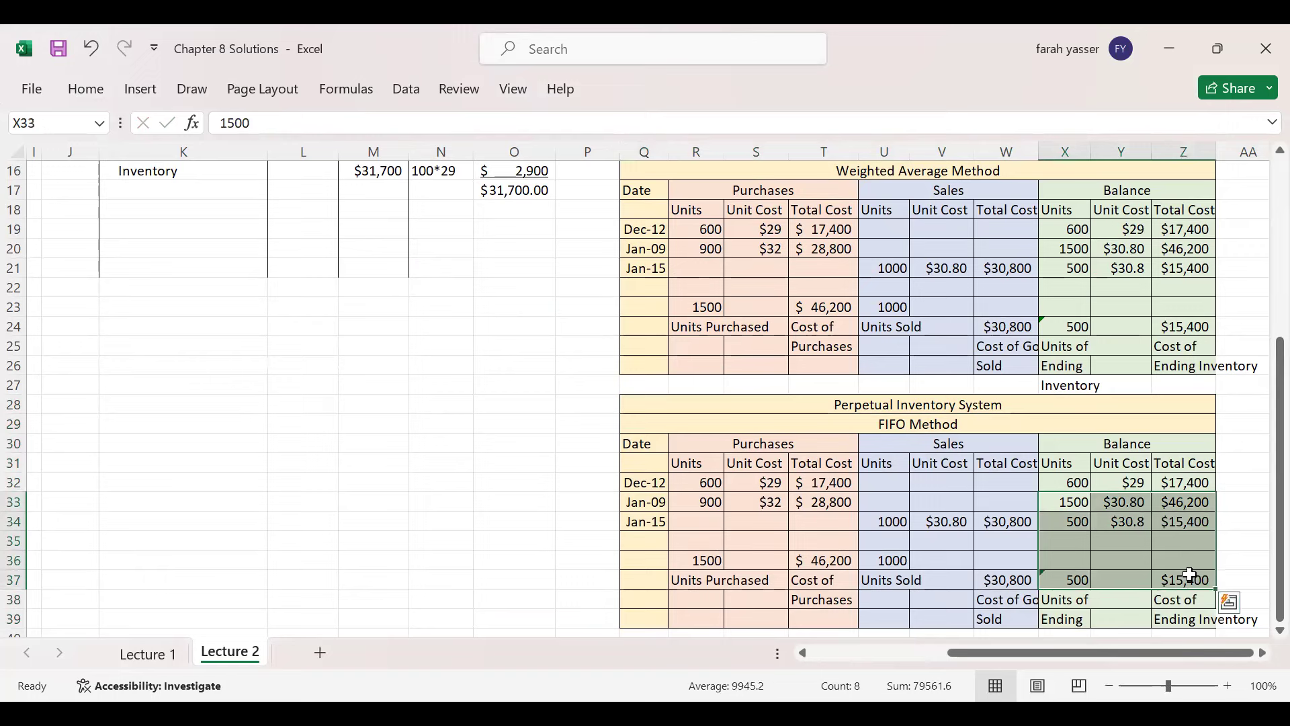
key(Delete)
drag(889, 521, 1002, 564)
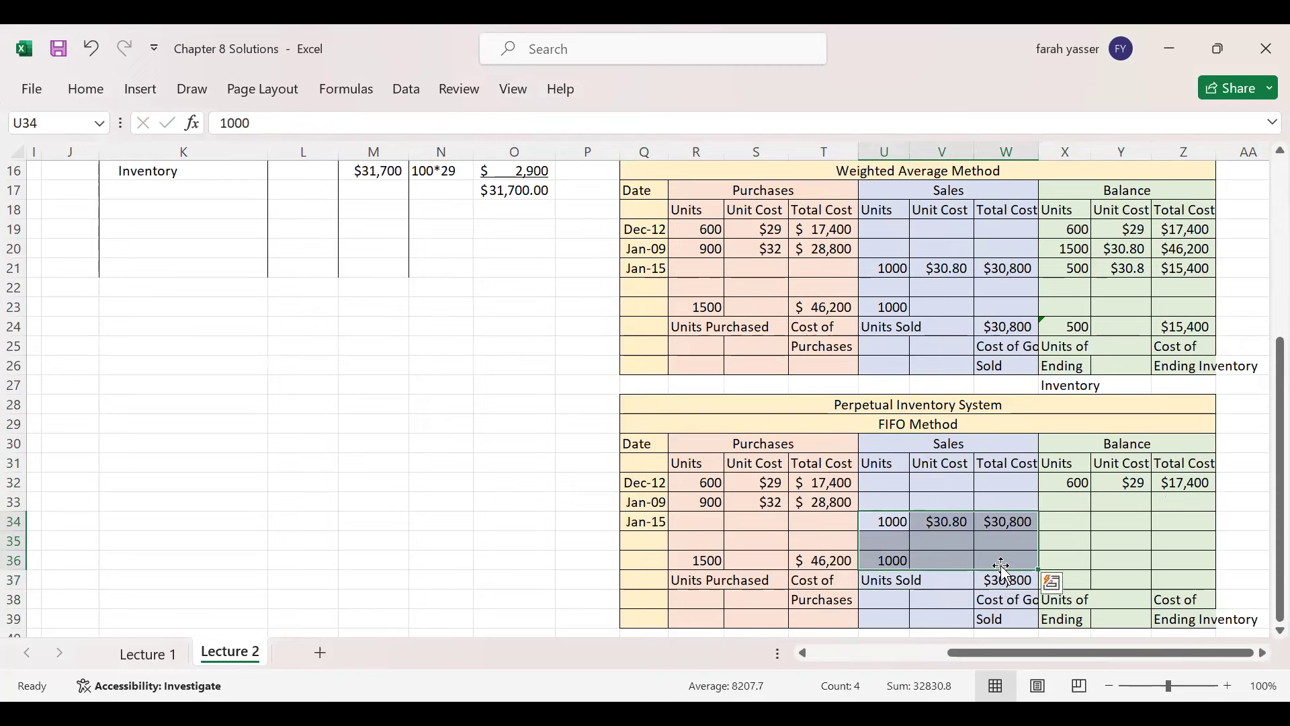
key(Delete)
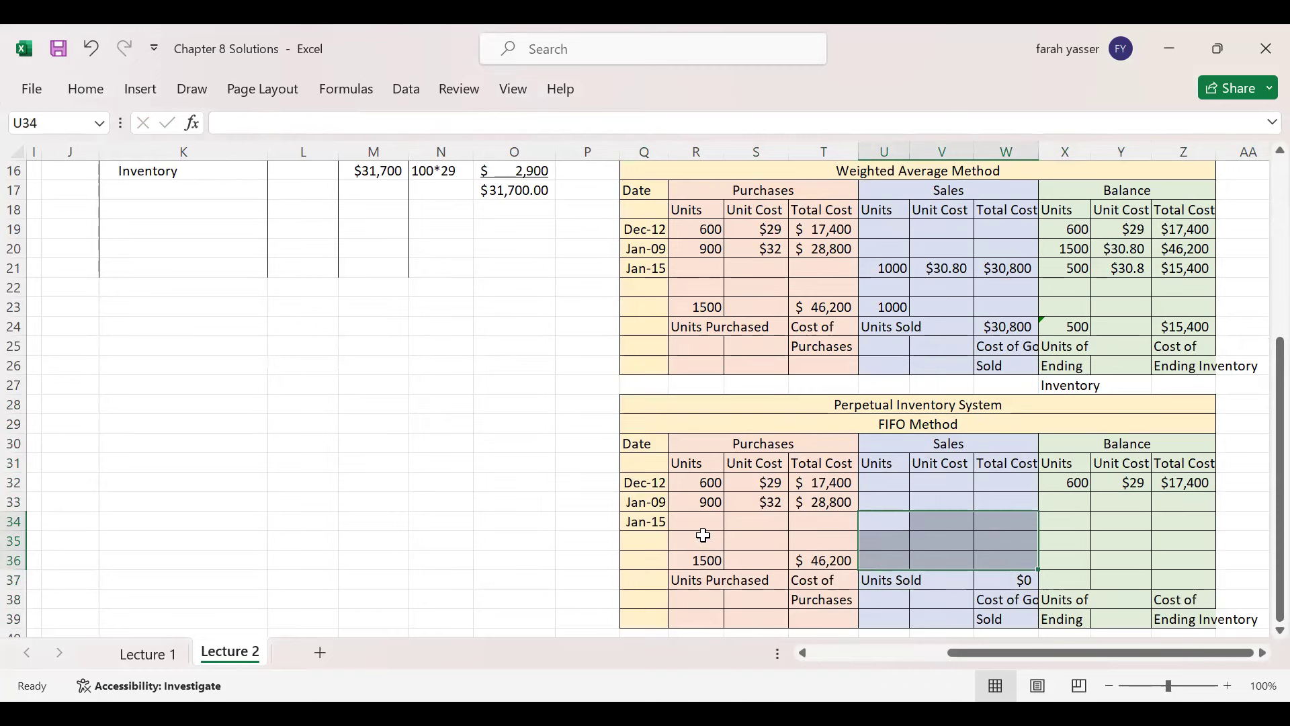
click(706, 483)
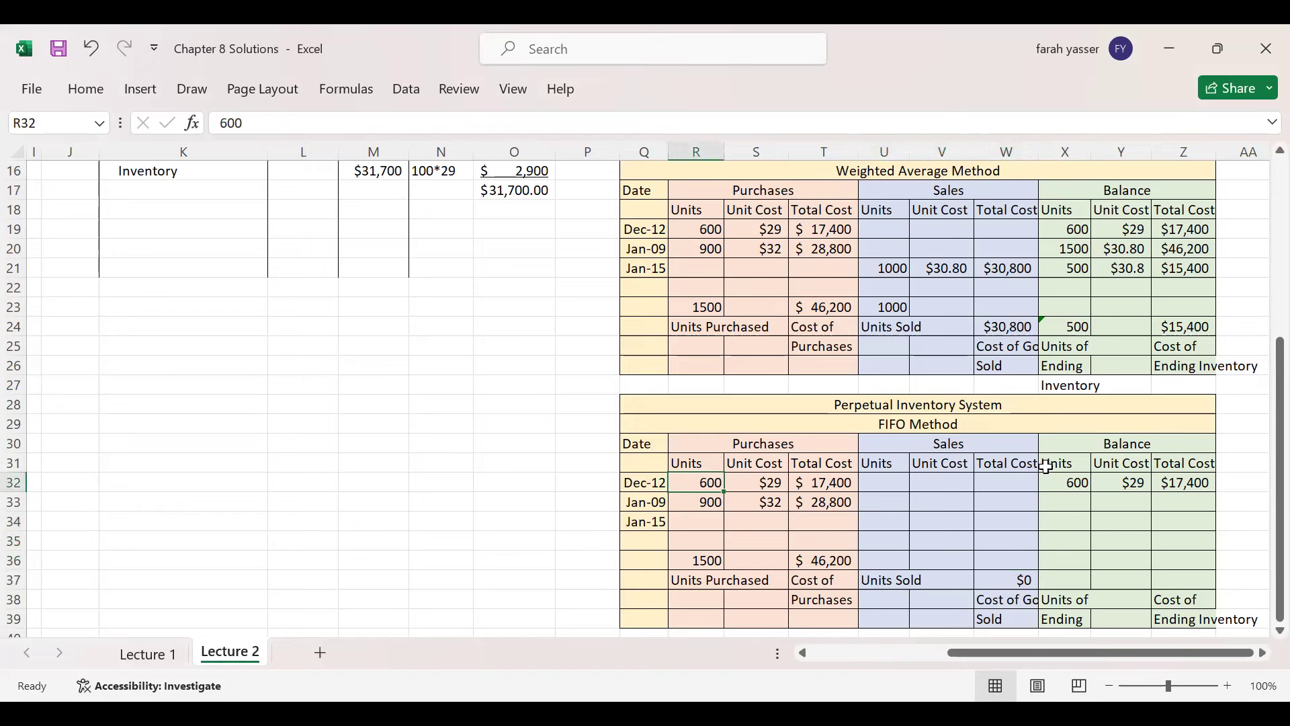
- Fill the FIFO Jan-09 balance row with 900 units at $32, totalling $28,800
click(1070, 481)
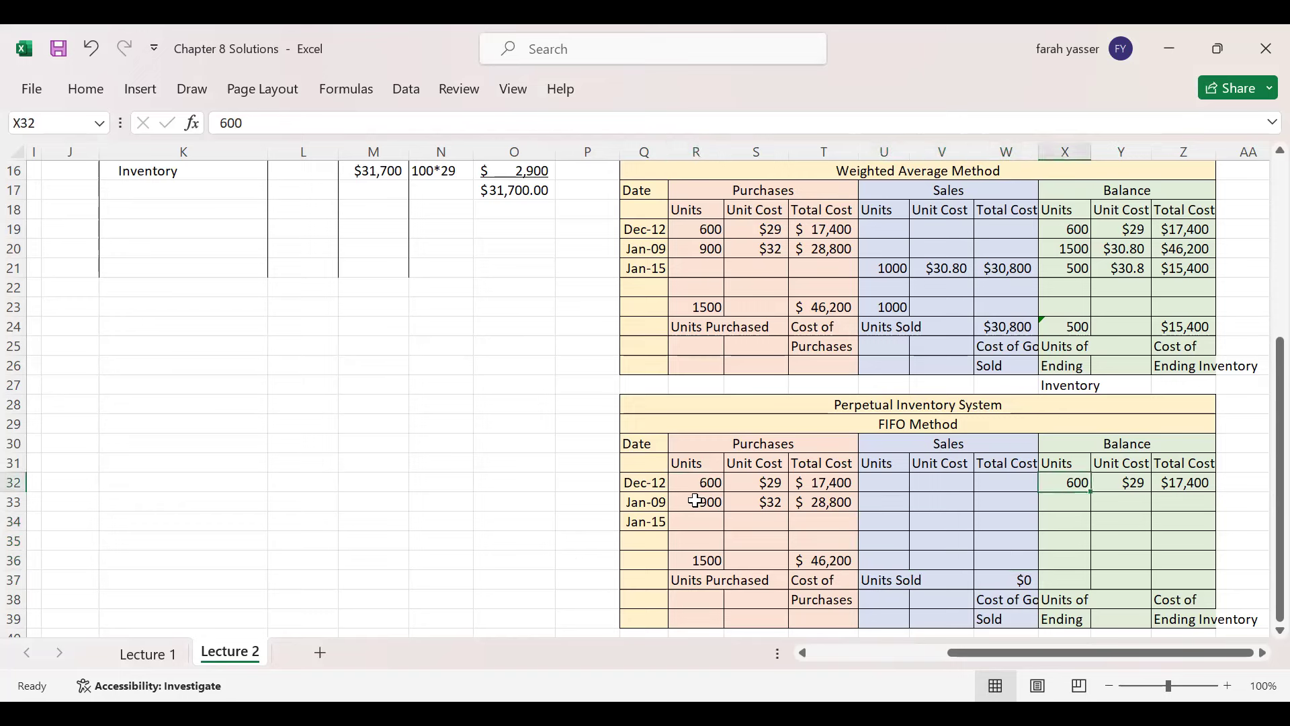
click(1055, 502)
text(900)
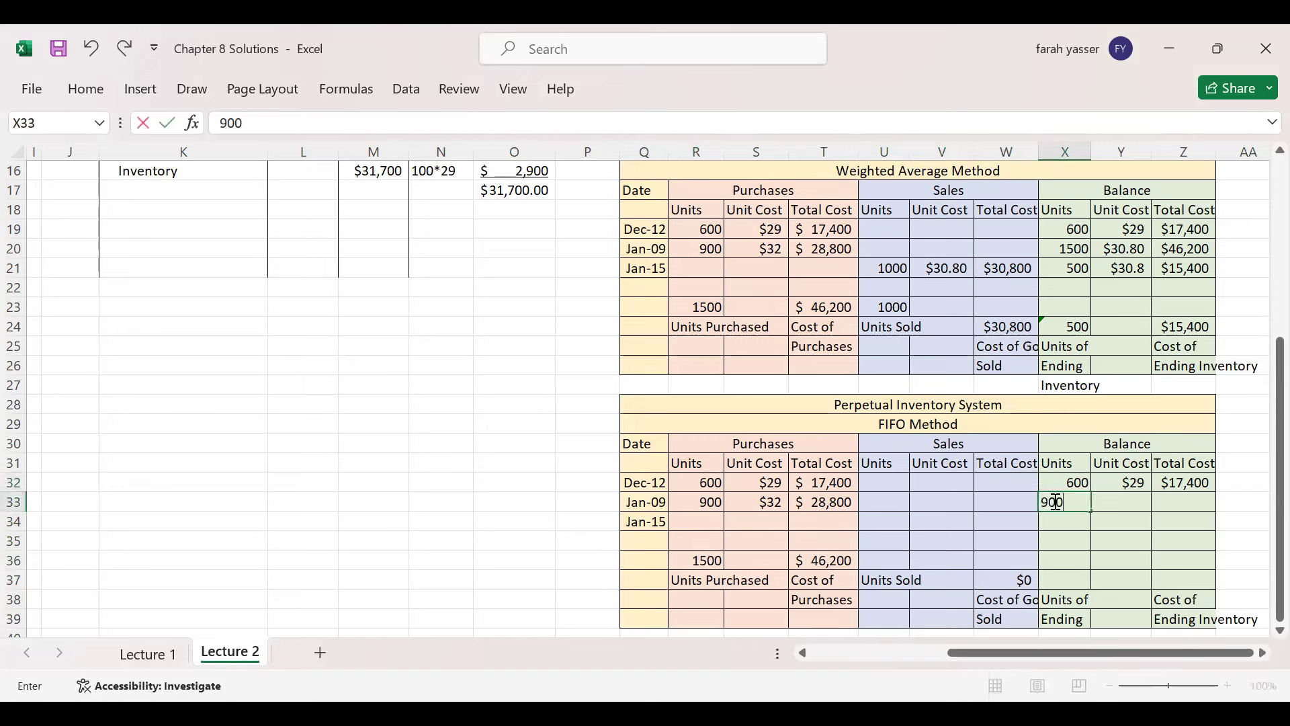
key(Tab)
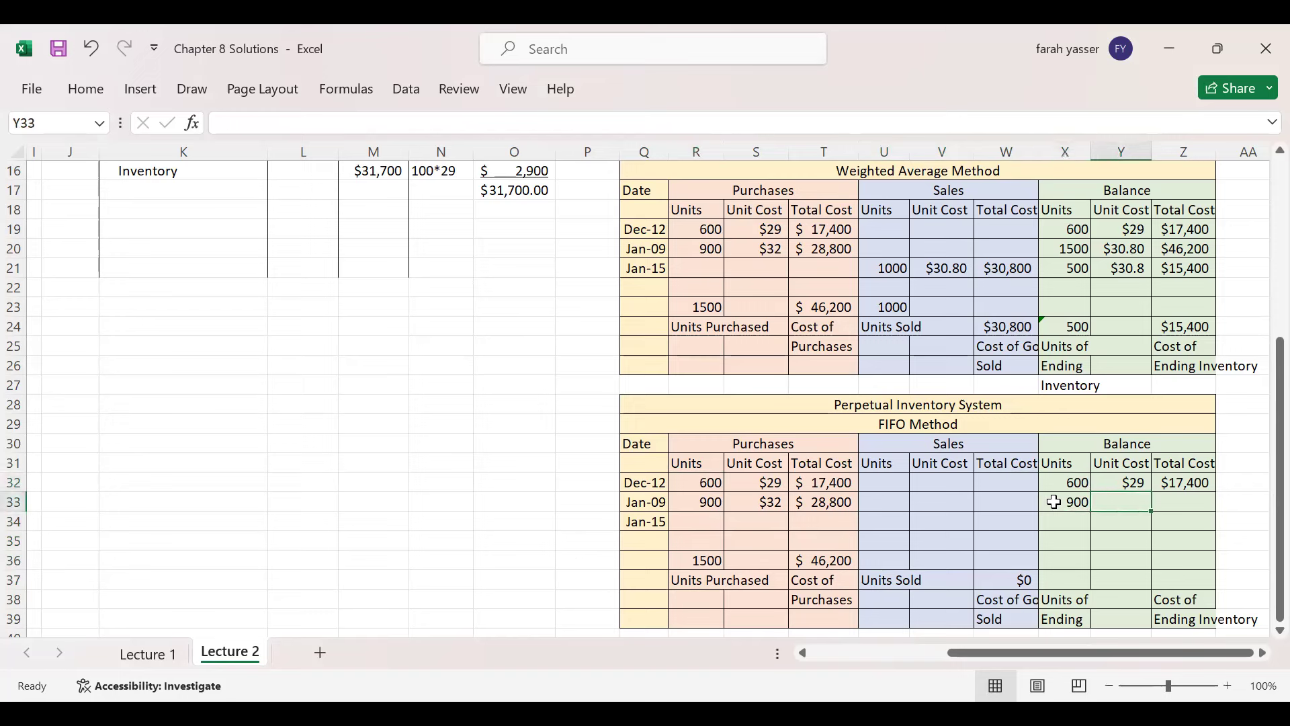
text(32)
key(Tab)
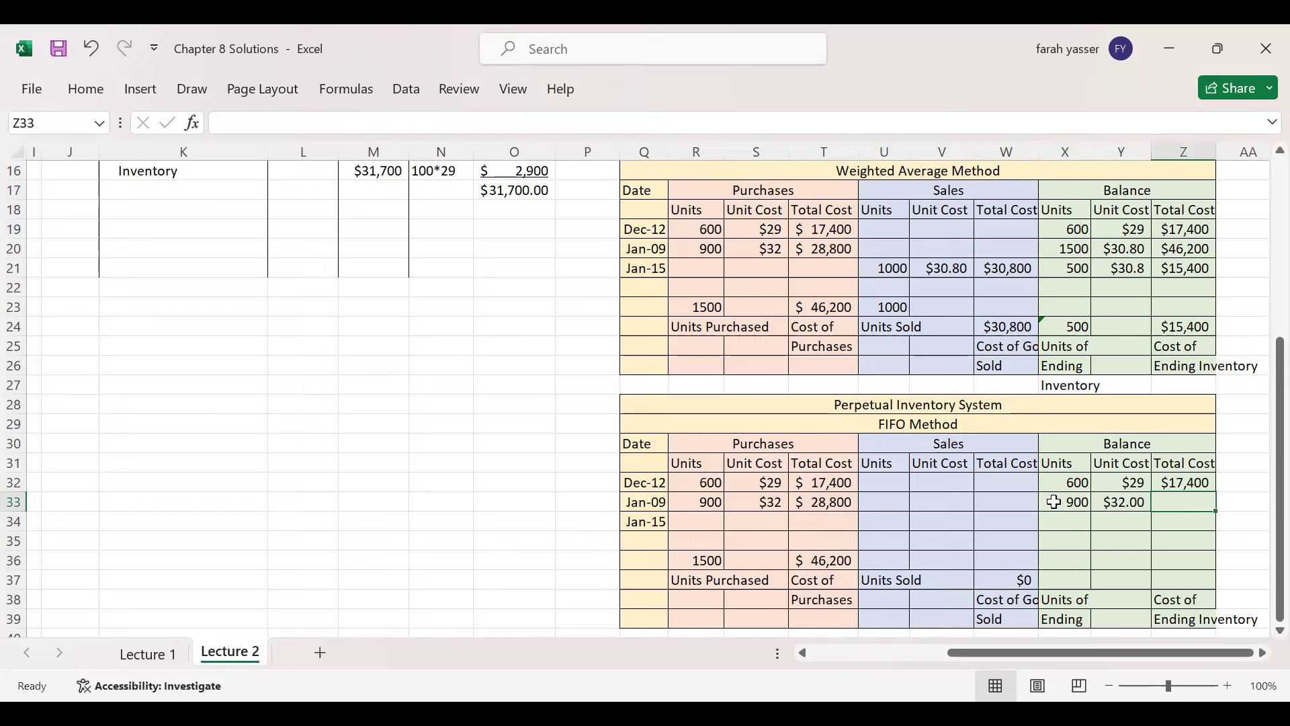
text(2)
text(8,8)
text(00)
key(Return)
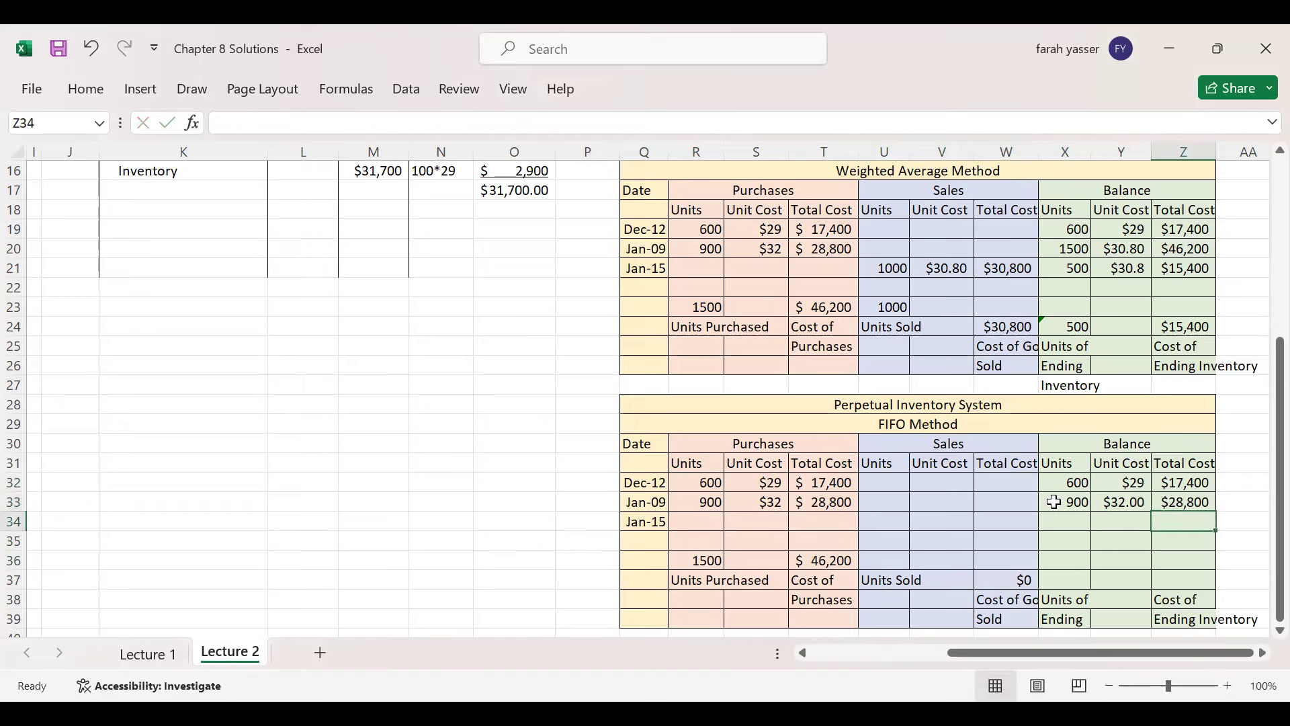
click(872, 520)
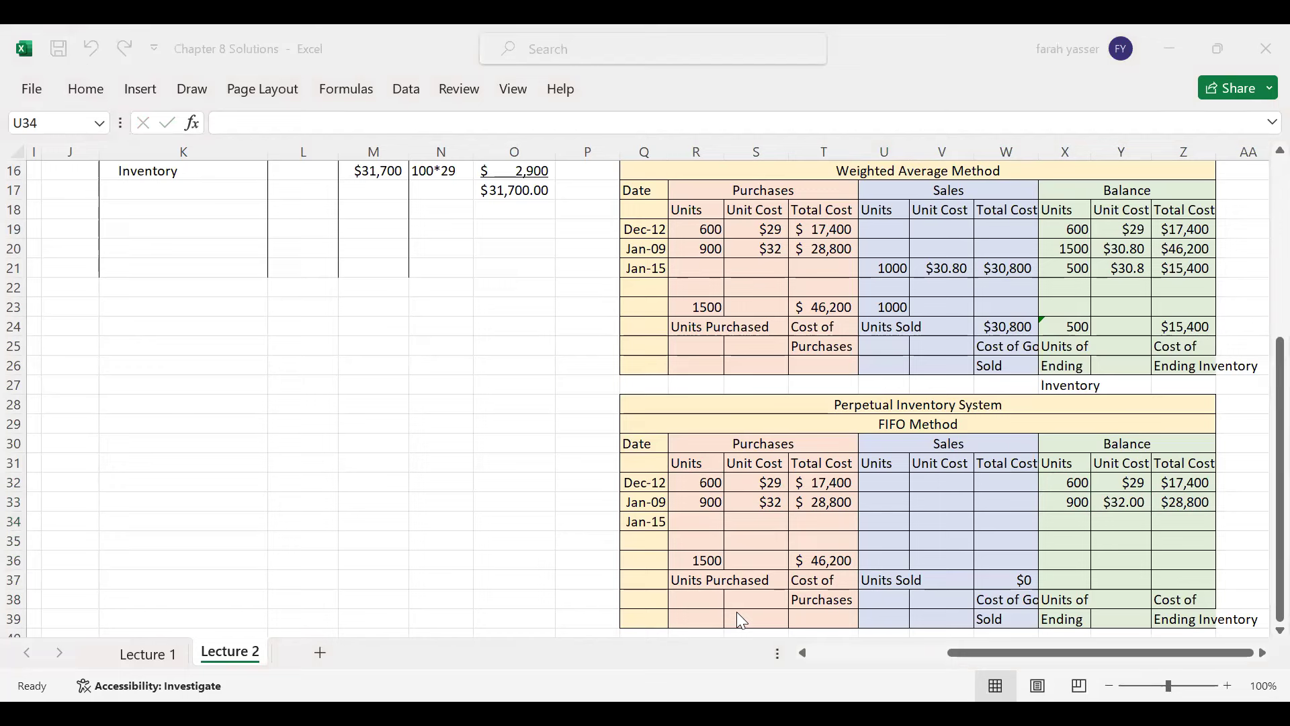
- Record the first FIFO Jan-15 layer: 600 units at $29 for $17,400, leaving a zero balance
mouse_move(1062, 478)
mouse_down()
mouse_move(901, 522)
mouse_move(866, 510)
mouse_up()
drag(1068, 502, 903, 542)
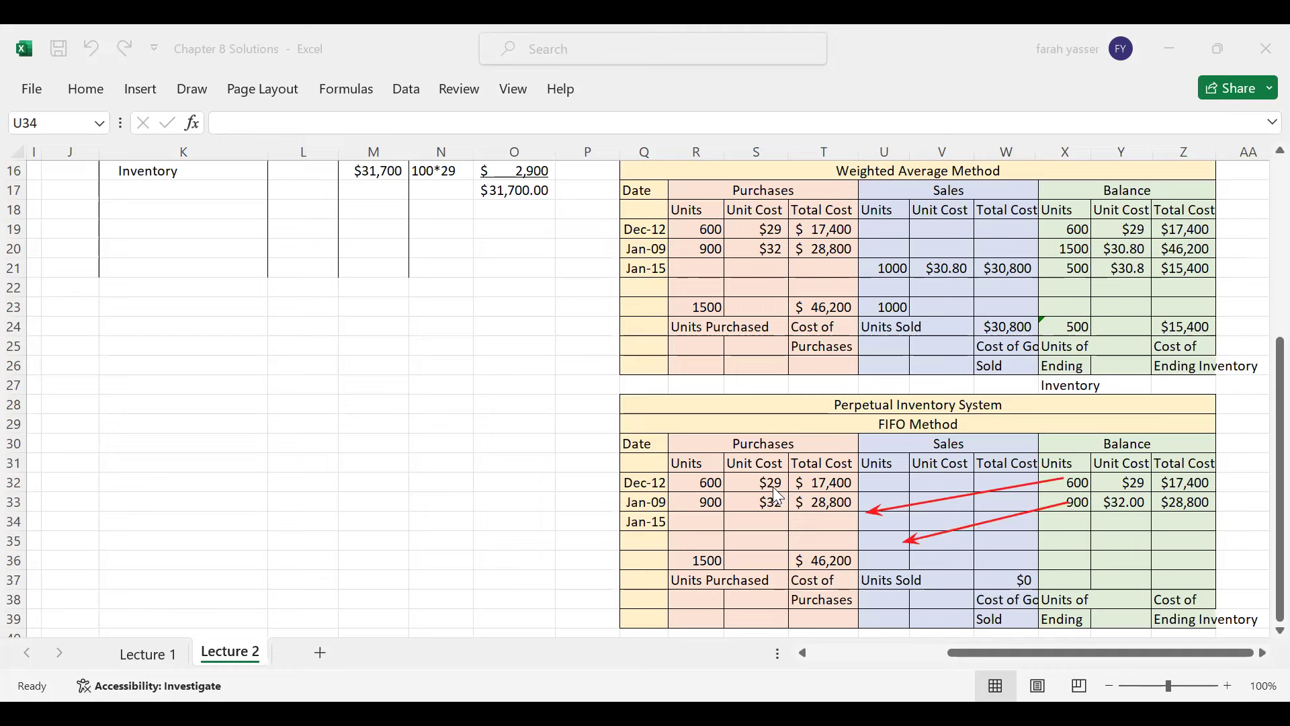
click(891, 519)
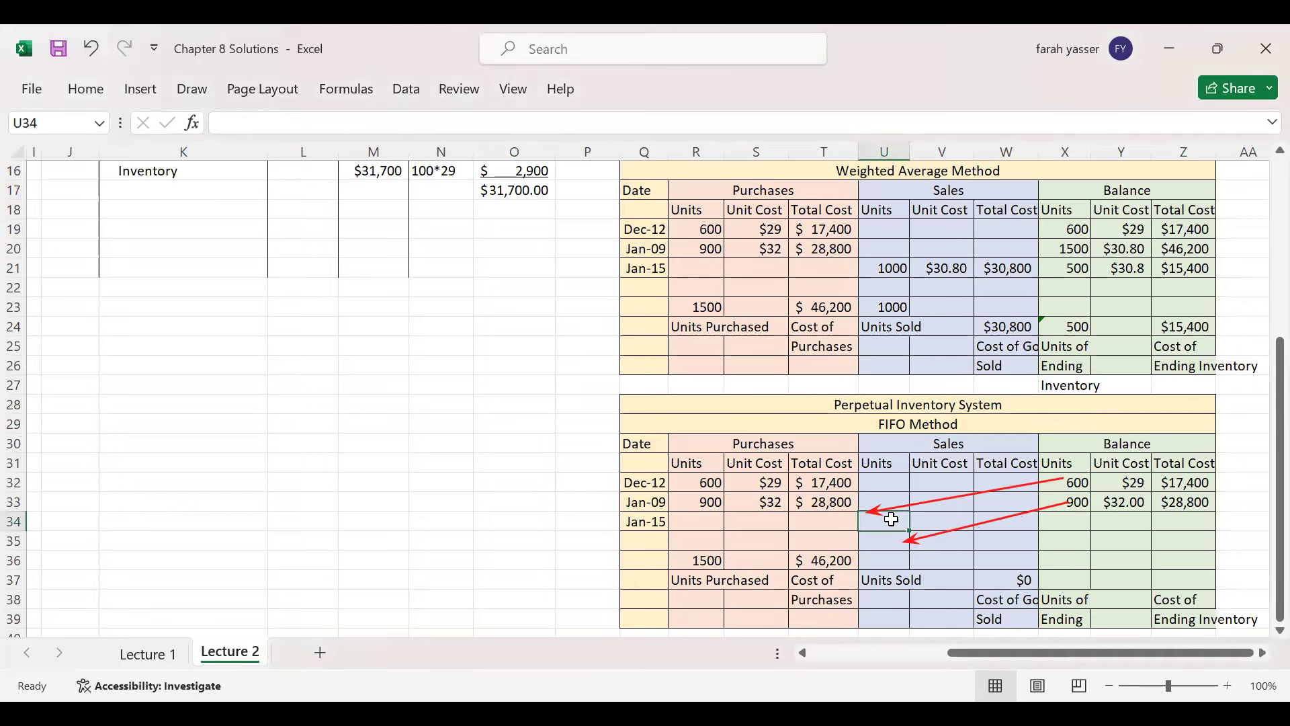
text(600)
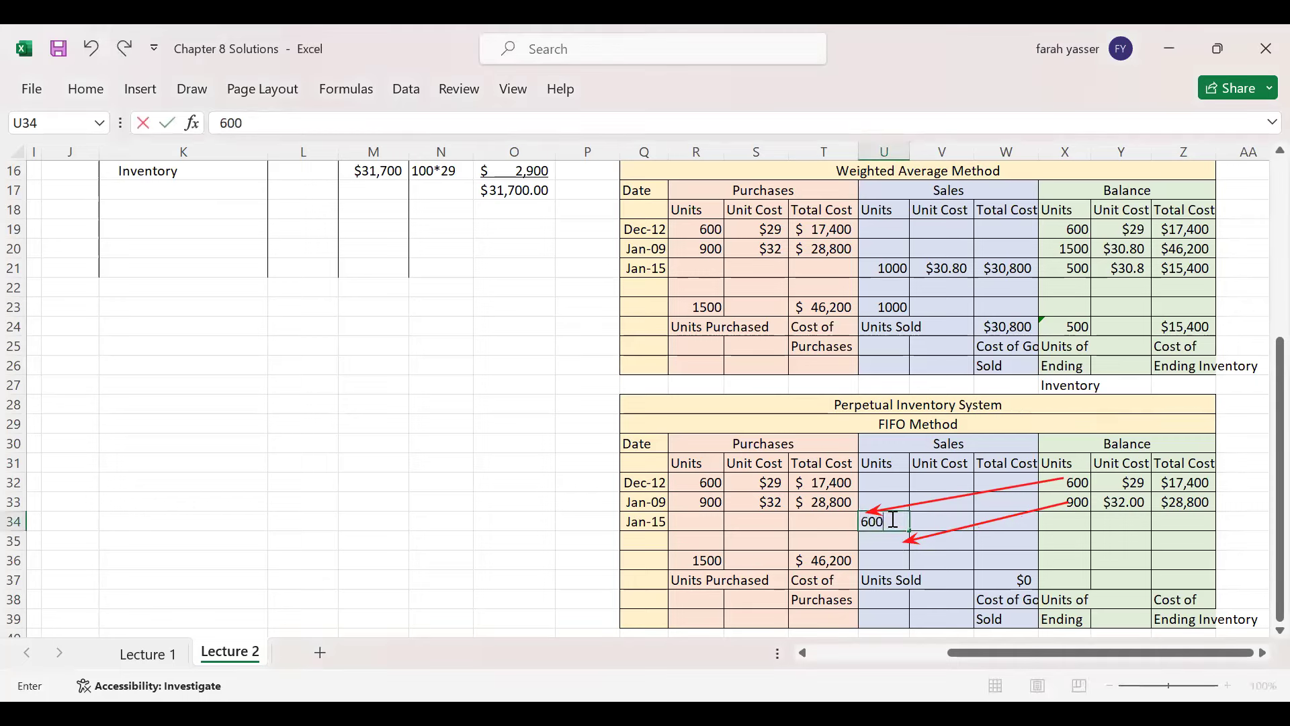
key(Tab)
text(2)
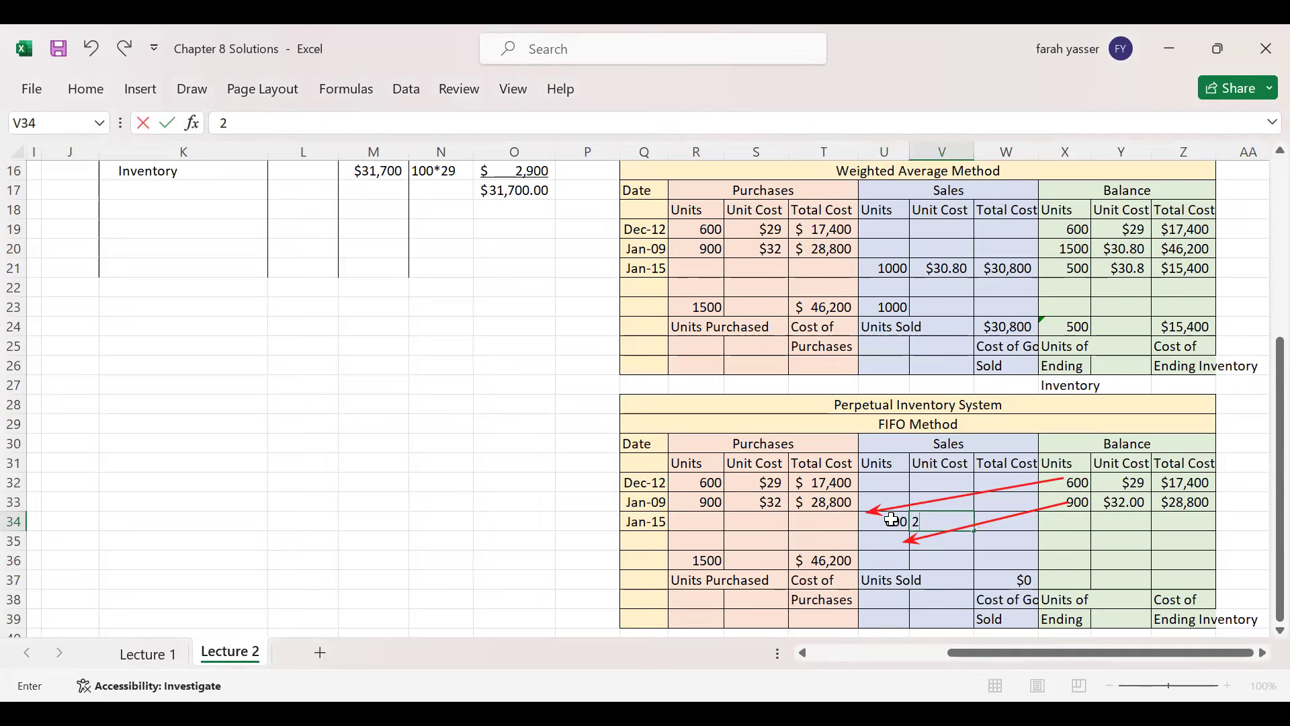
text(9)
key(Tab)
text(17400)
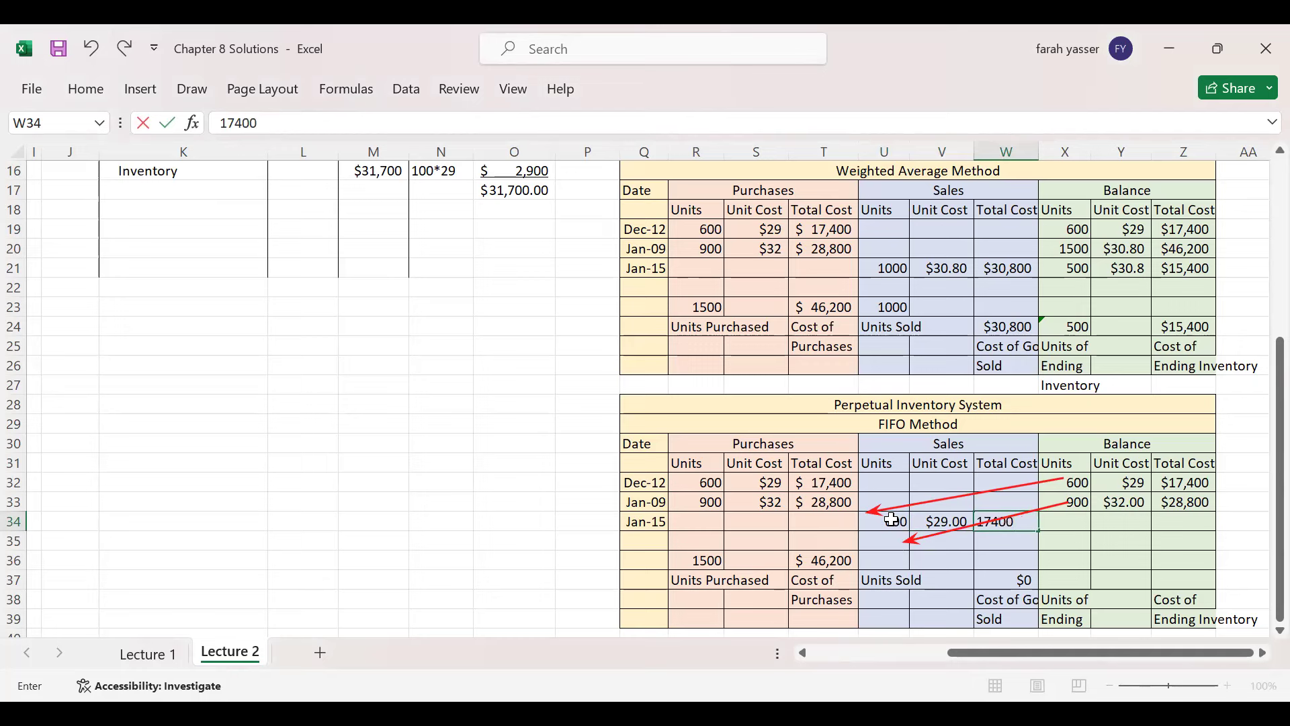
key(Tab)
text(0)
key(Tab)
text(0)
key(Tab)
text(0)
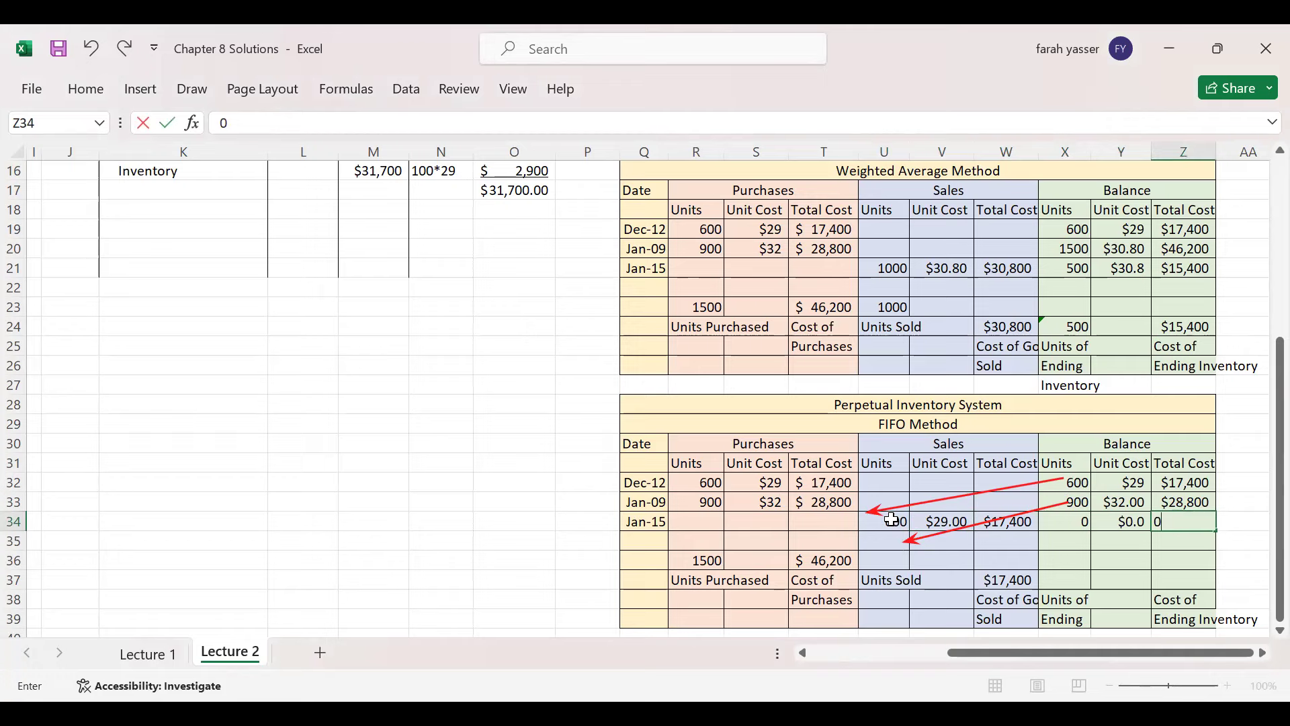
key(Tab)
key(Down)
key(Left)
key(Left)
key(Left)
key(Left)
key(Left)
key(Left)
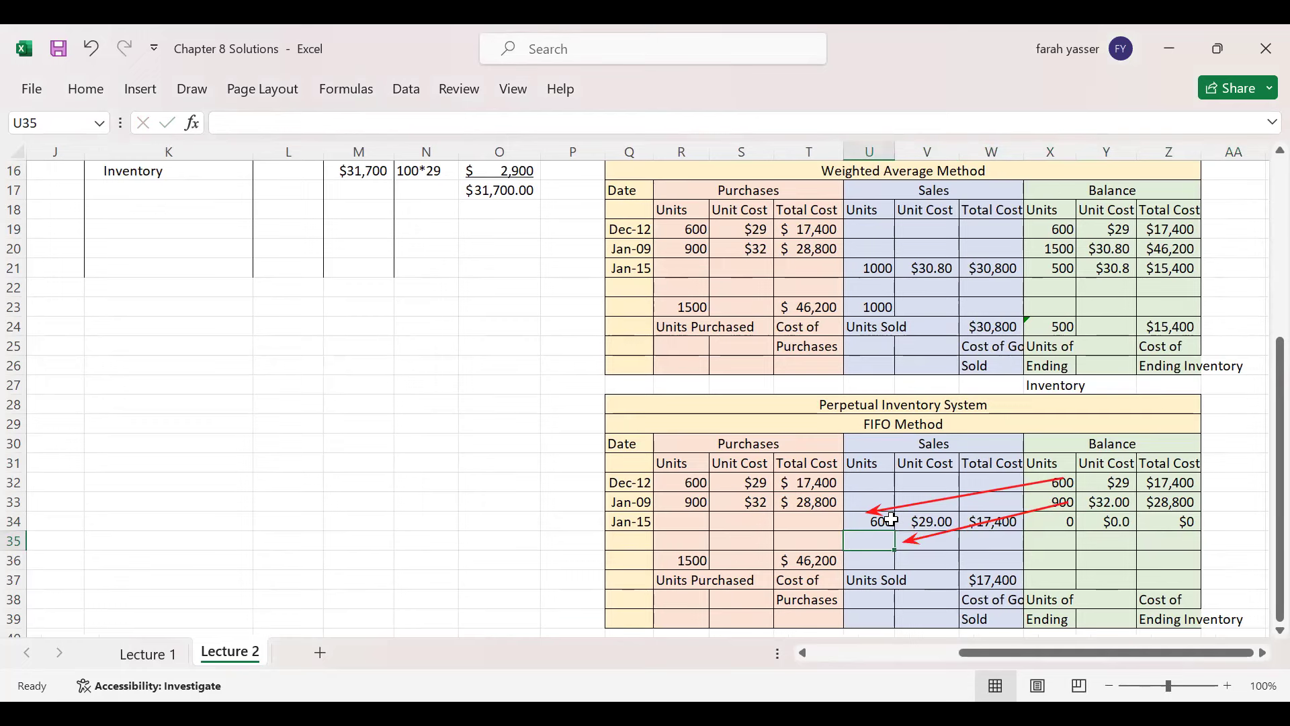
- Record 400 units sold at $32 for $12,800, leaving 500 units at $32 worth $16,000
text(400)
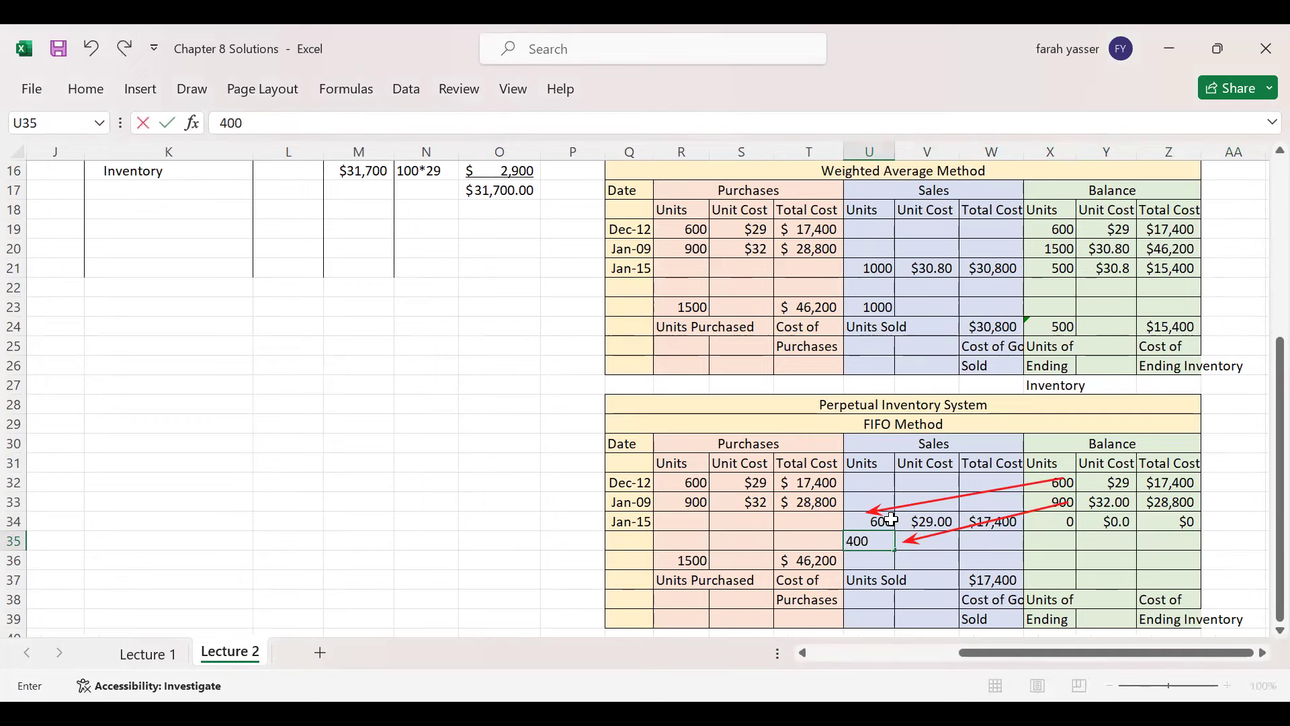
key(Tab)
text(32)
key(Tab)
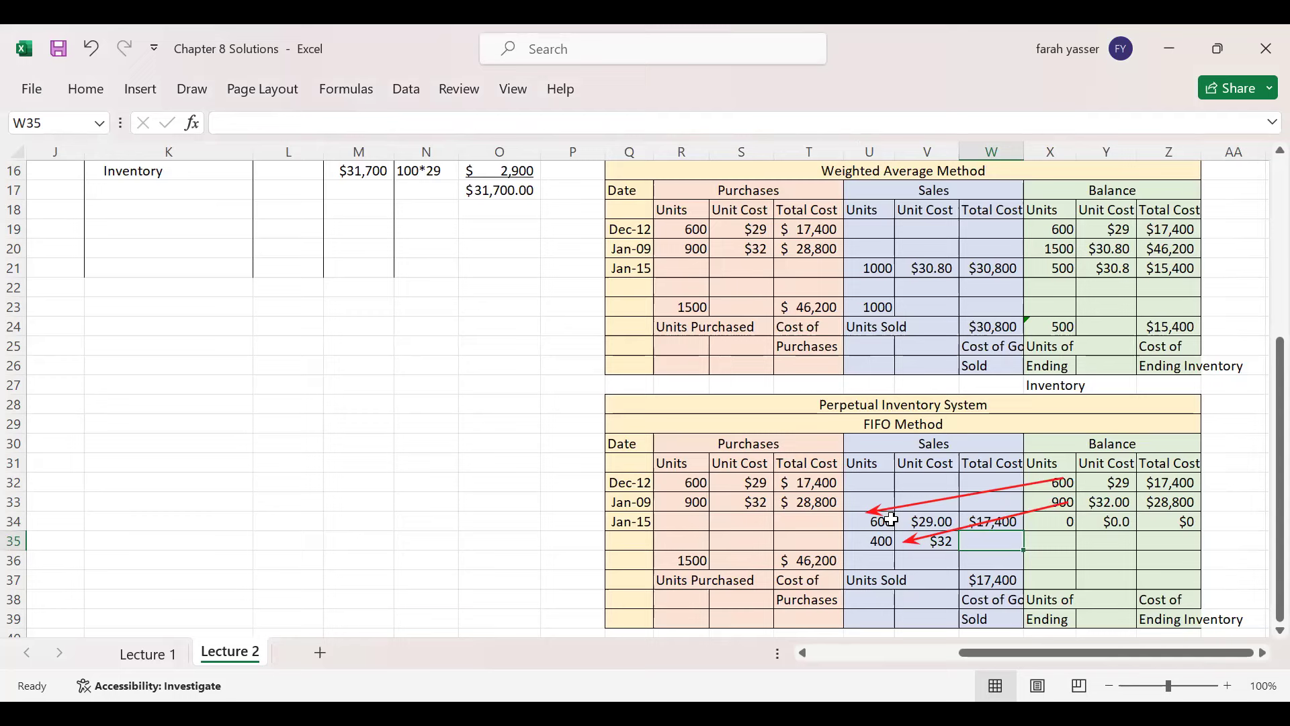
text(12800)
key(Tab)
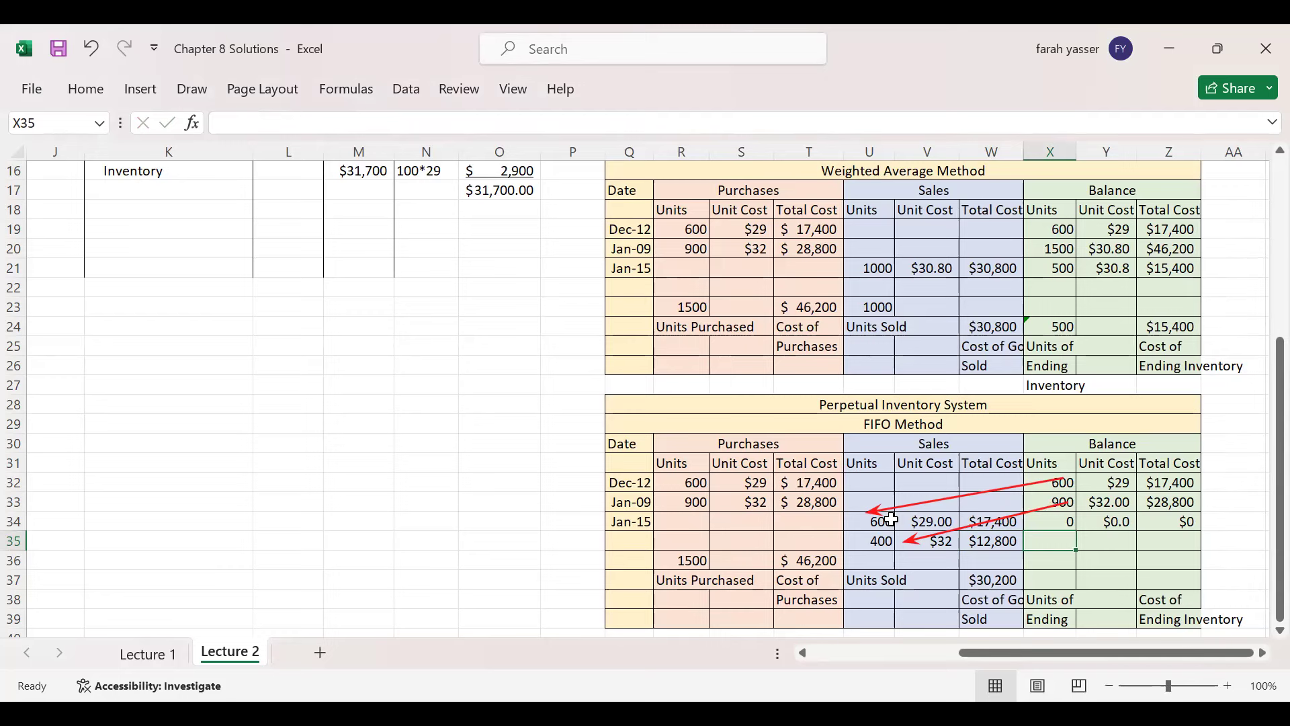
text(500)
key(Tab)
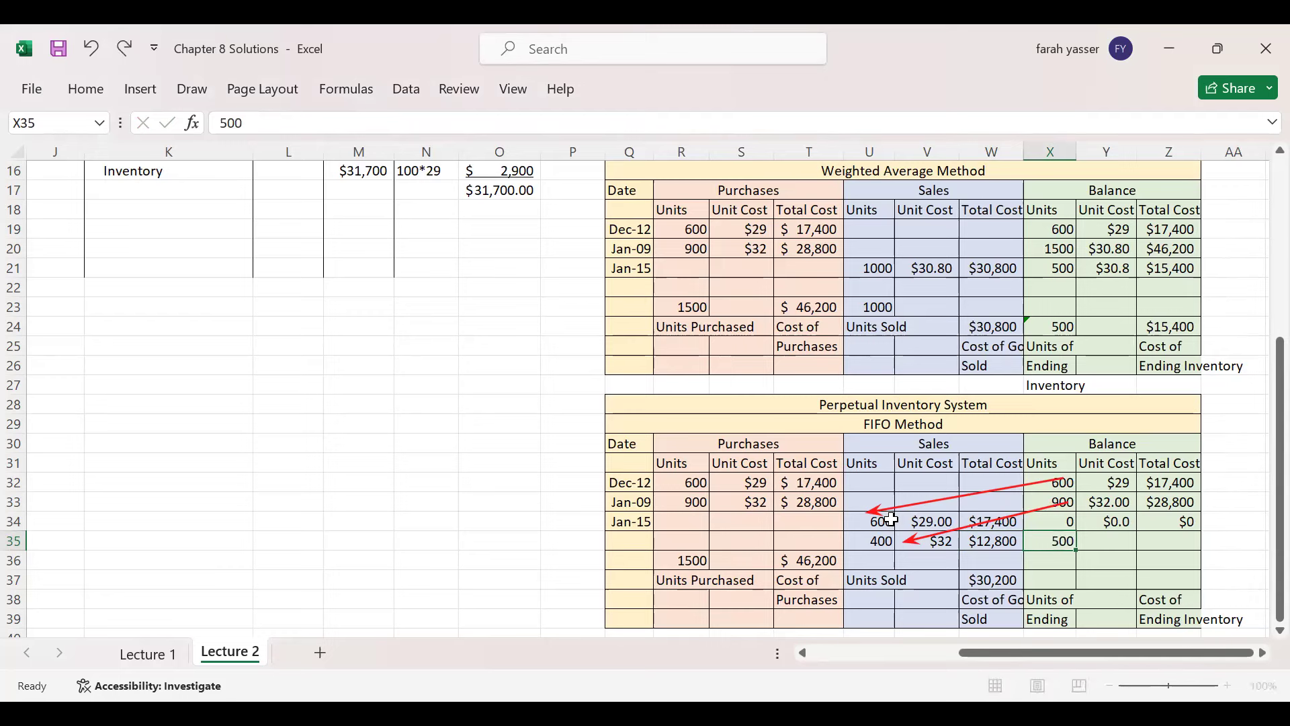
text(32)
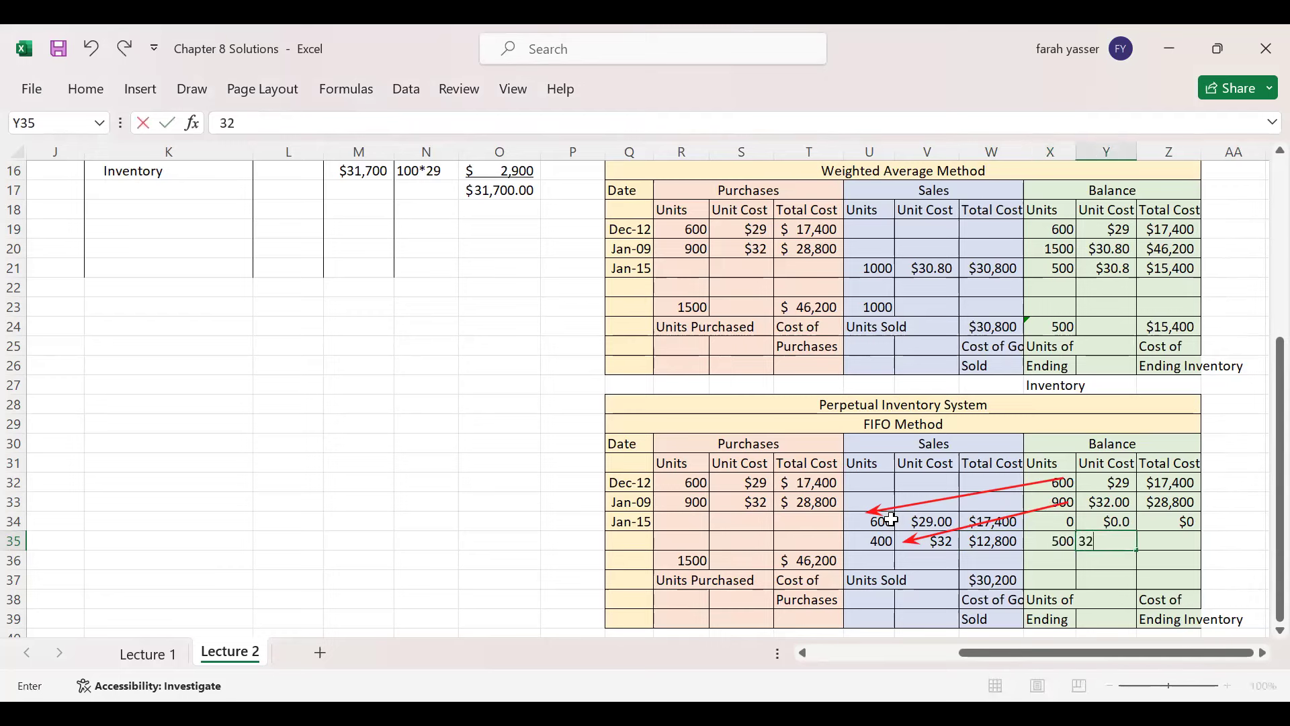
key(Tab)
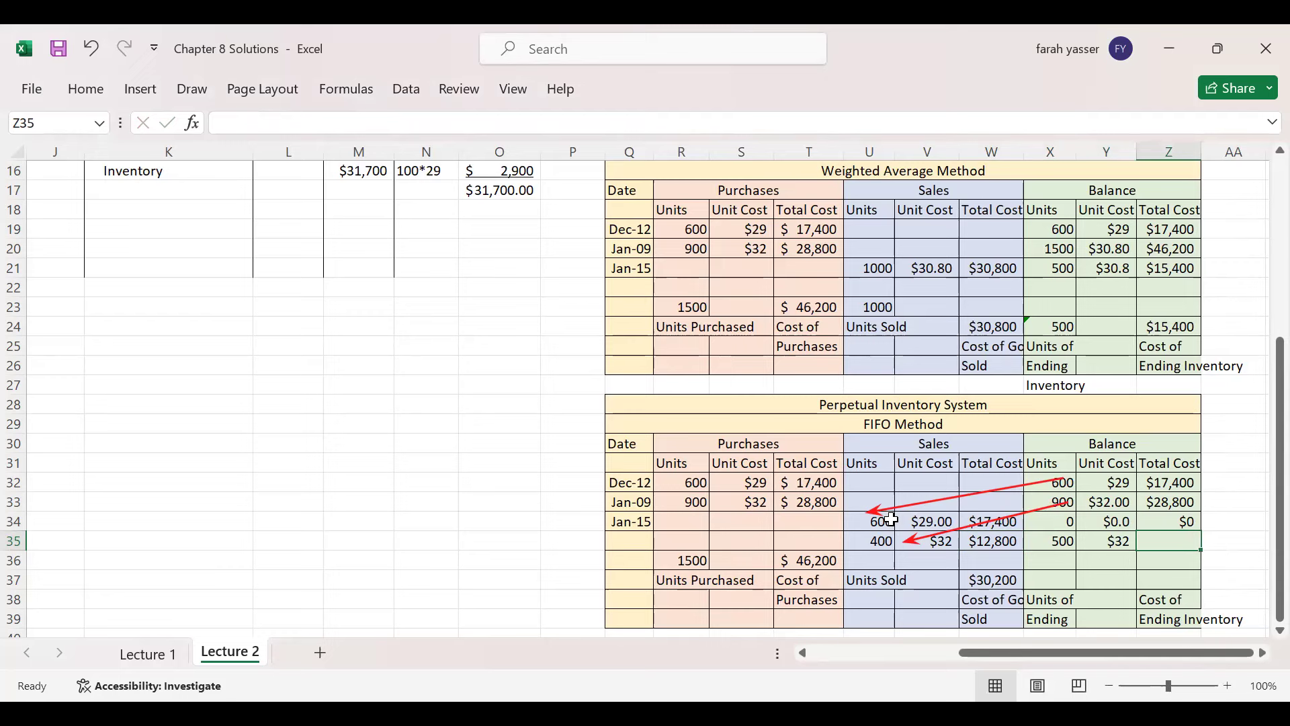
text(16000)
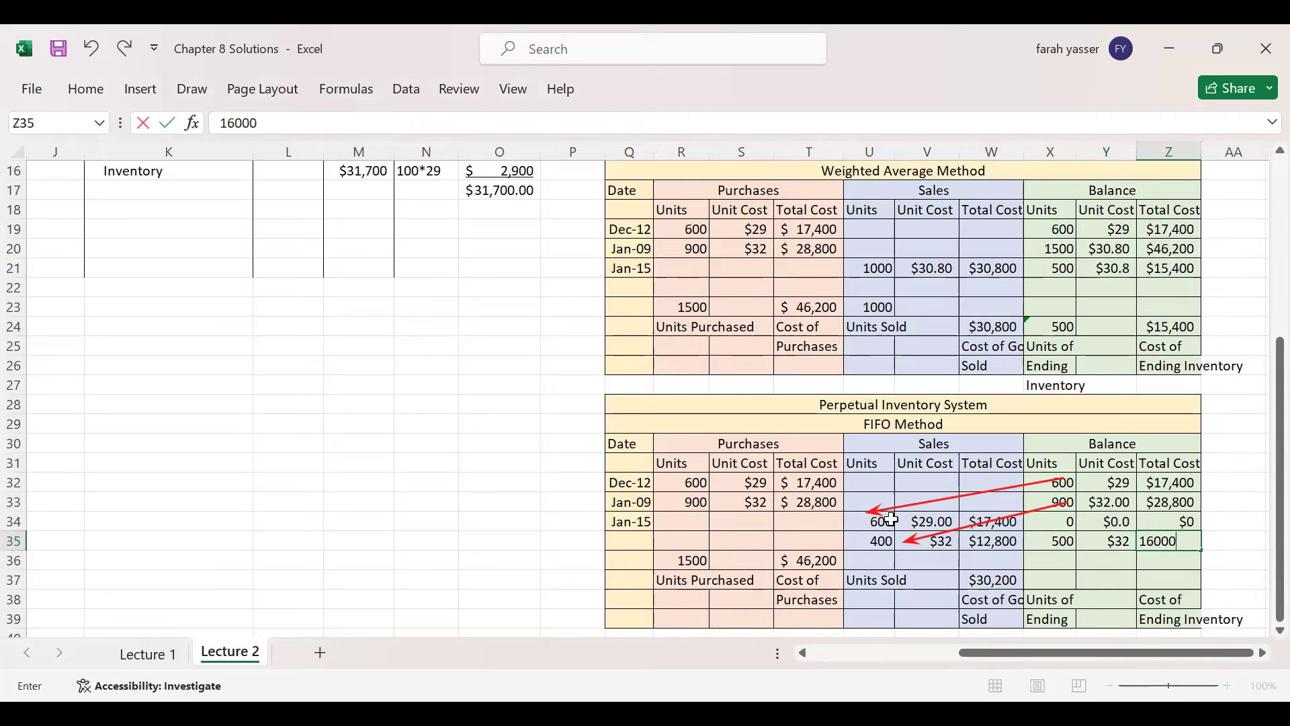
key(Return)
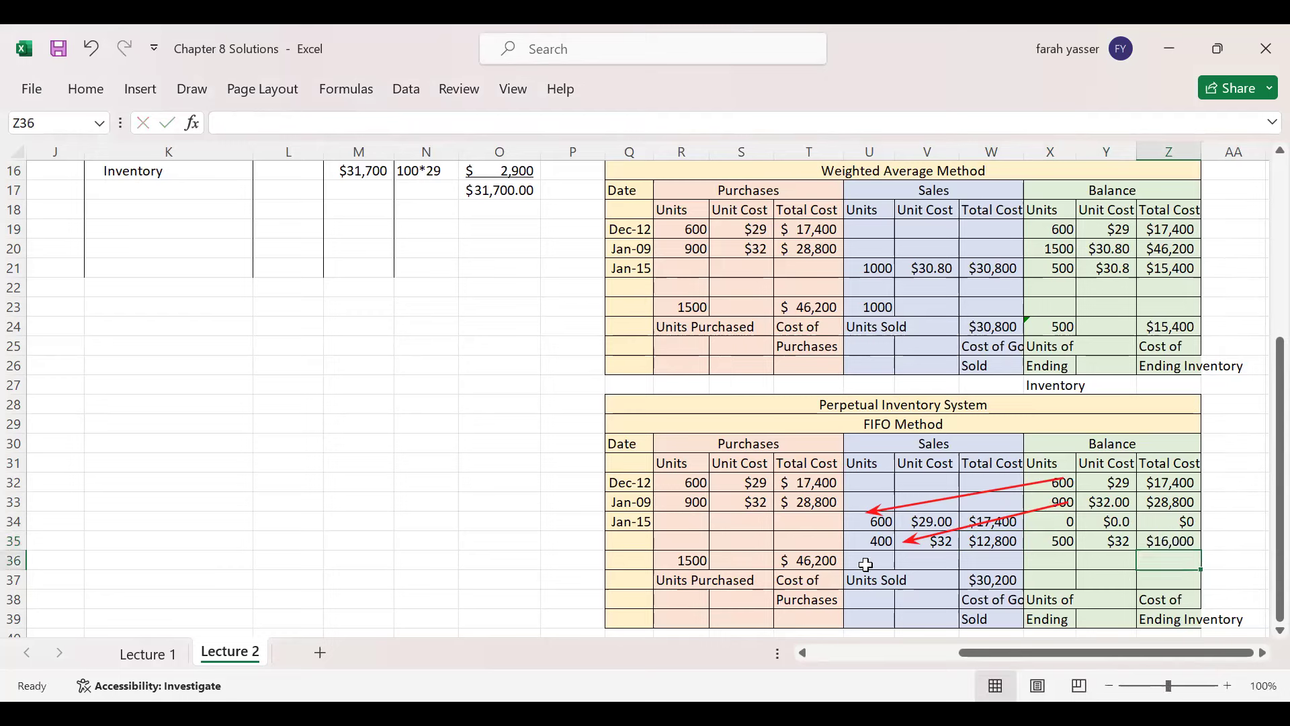
key(Escape)
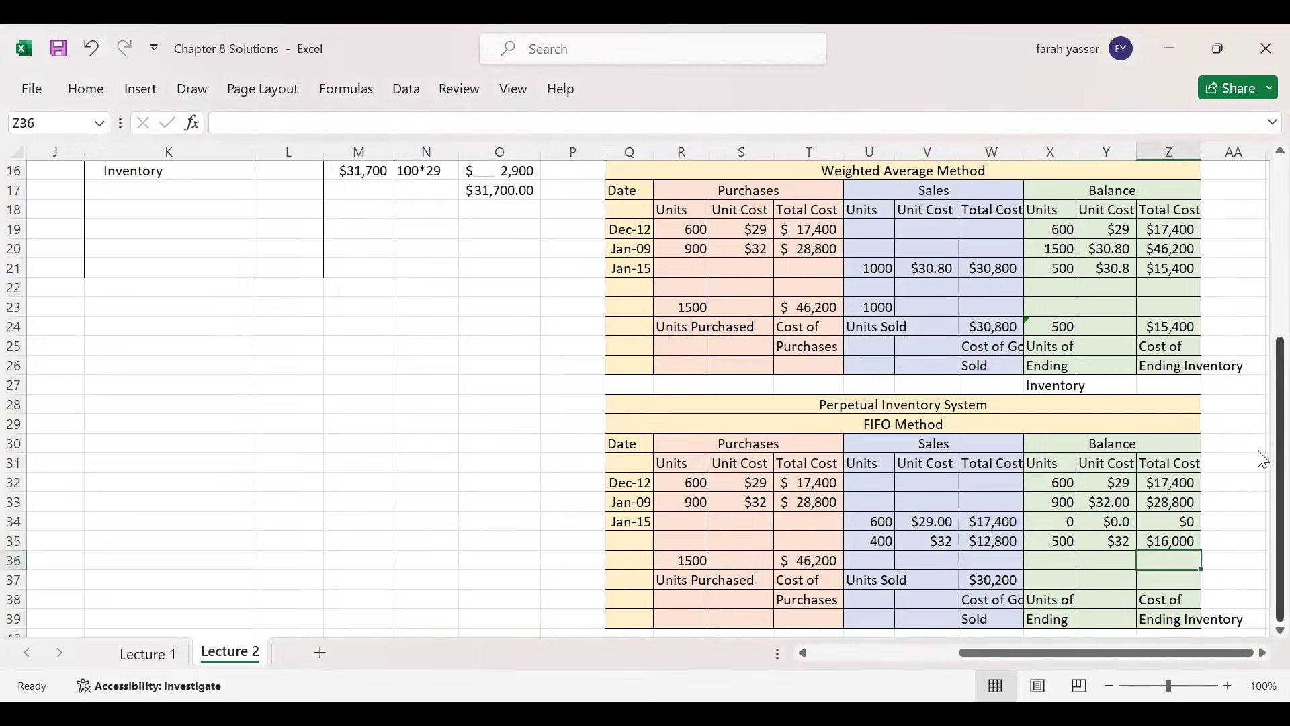
click(989, 579)
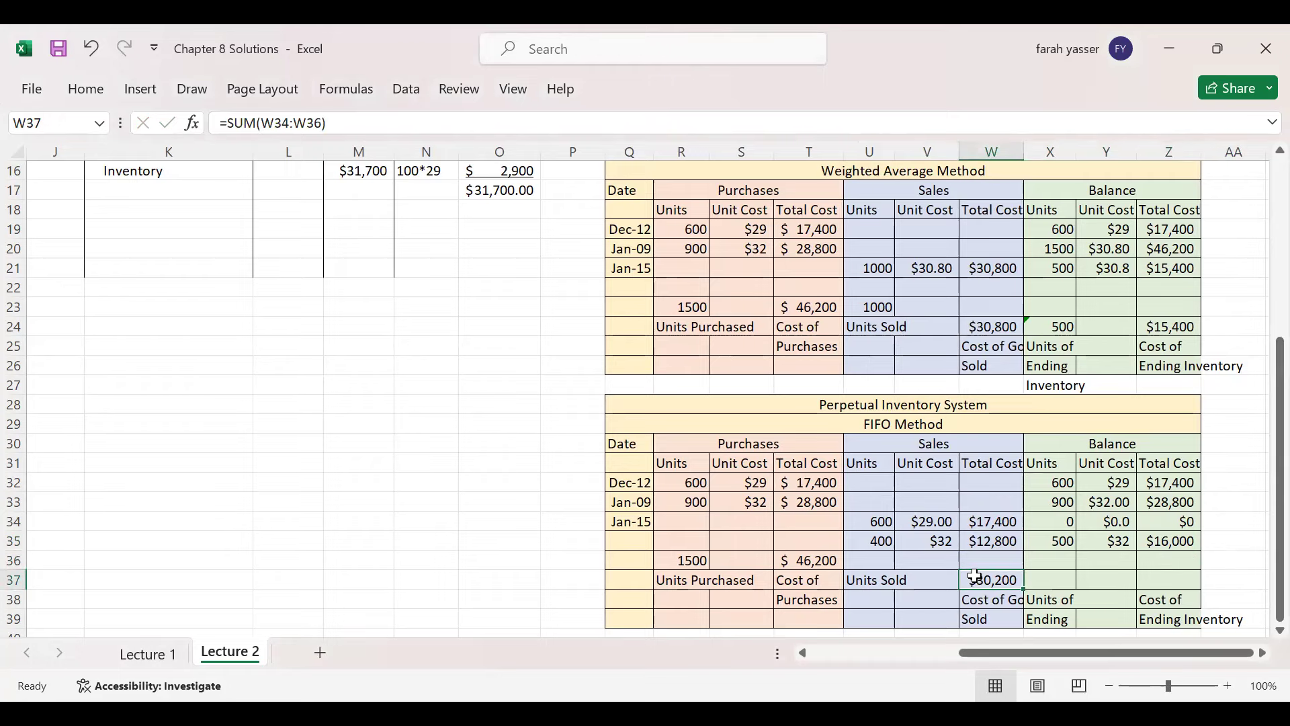
drag(1279, 412, 1263, 286)
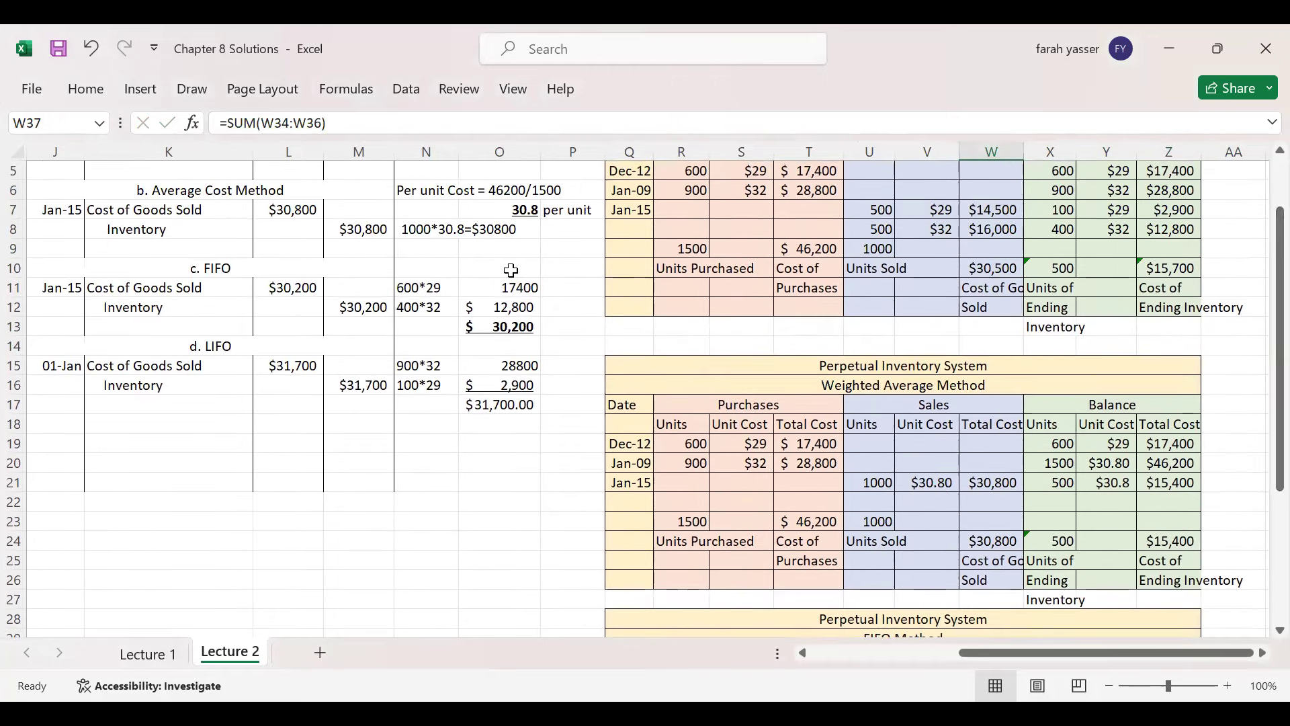
click(216, 269)
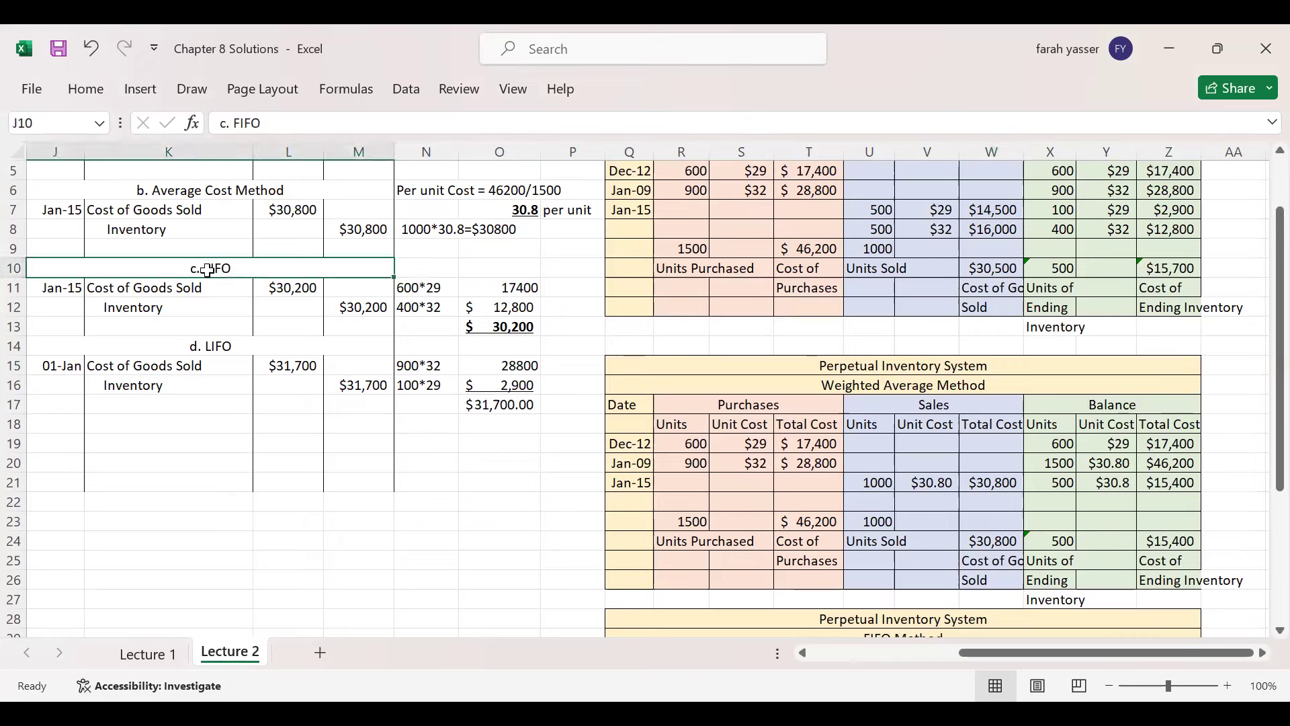
click(511, 326)
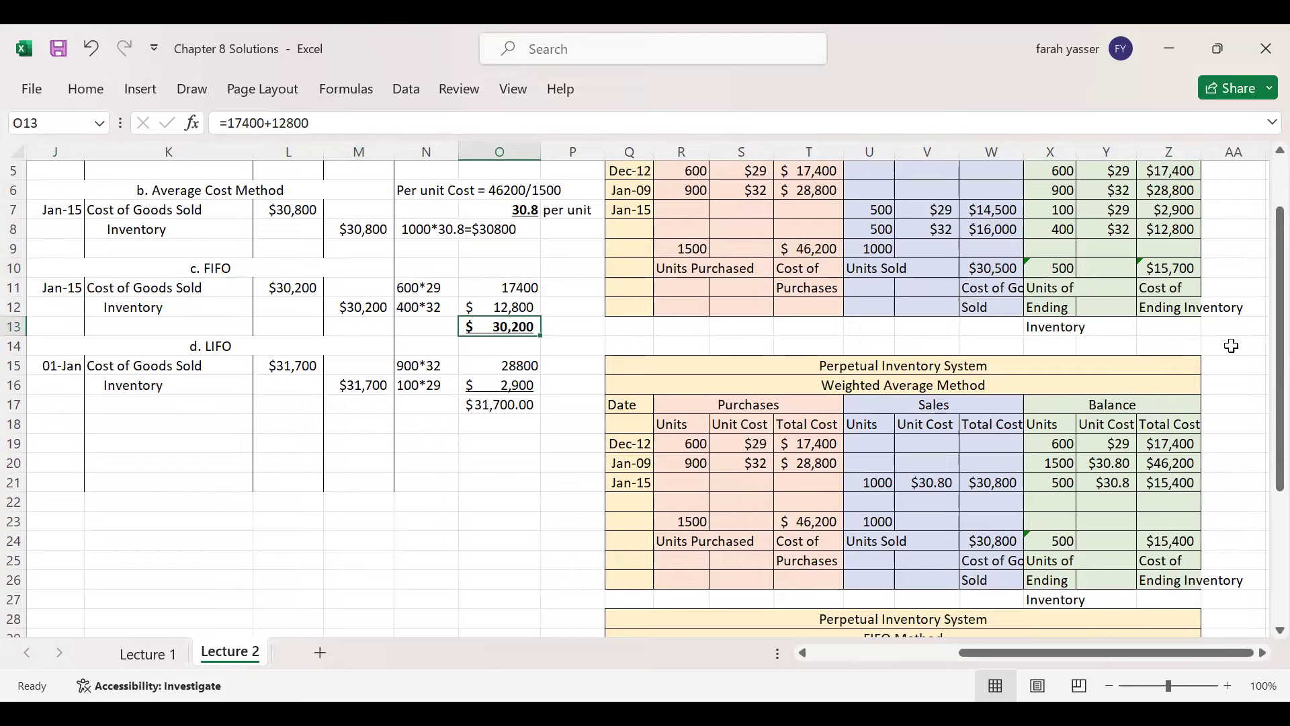
scroll(1262, 346, down, 4)
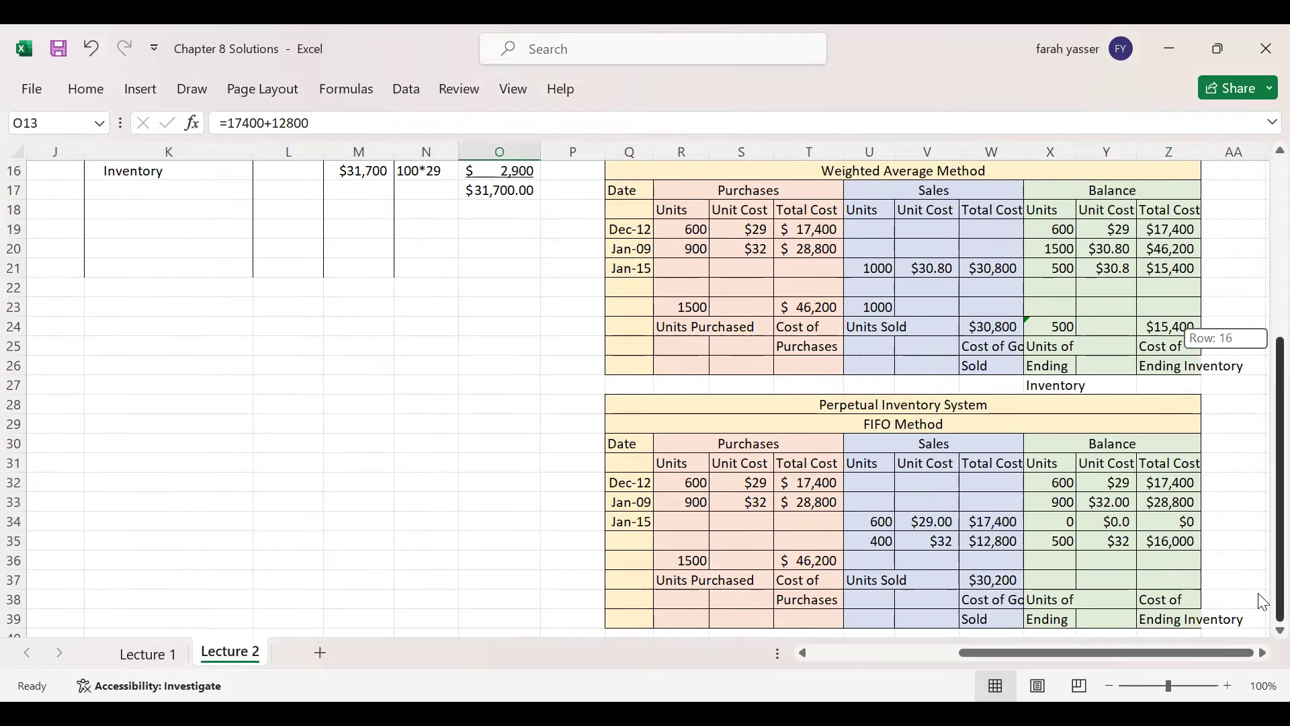
drag(772, 408, 835, 561)
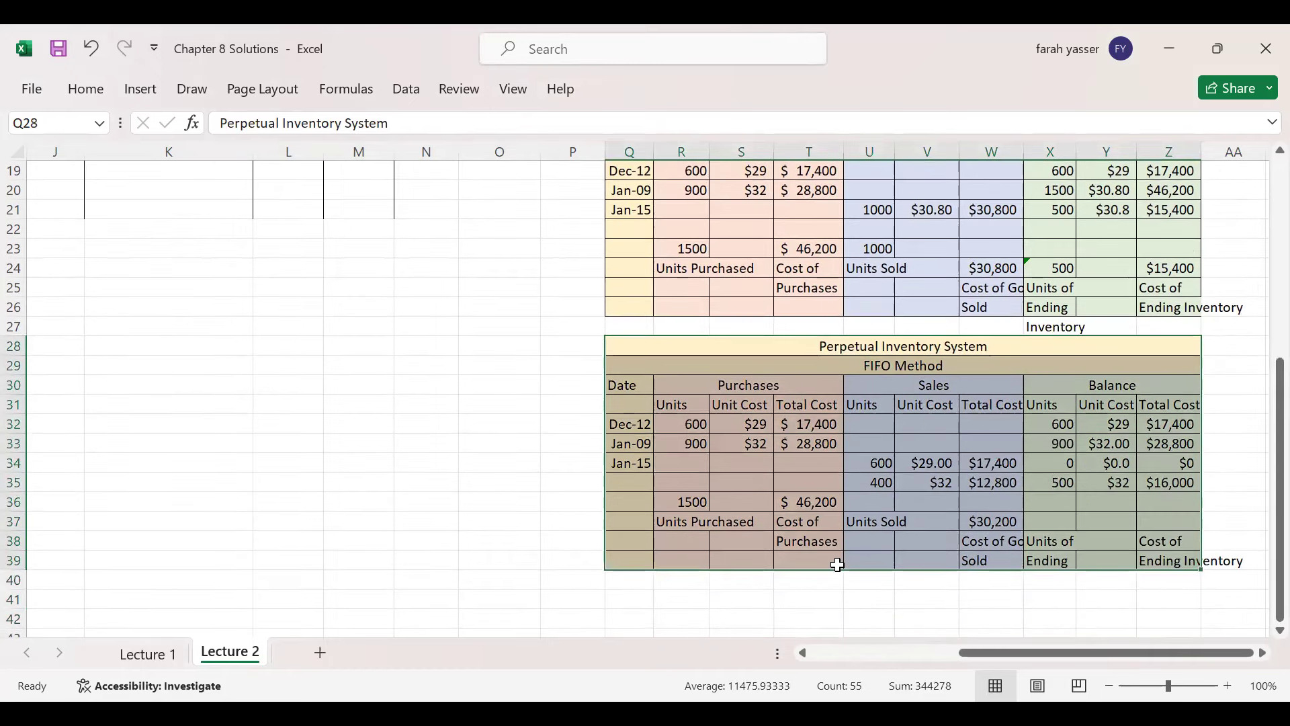
- Copy the FIFO table (Q28:Z39) and paste it starting at Q41
key(ctrl+c)
click(633, 597)
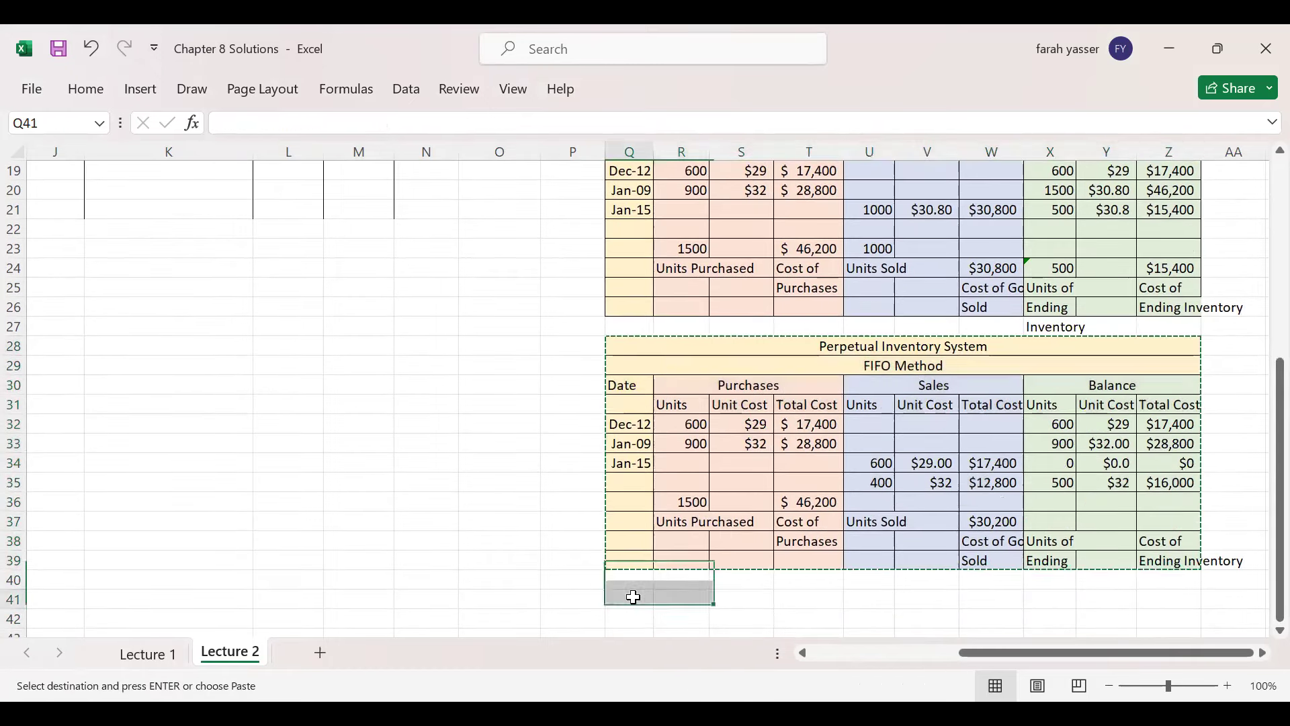
key(Return)
drag(1259, 432, 1260, 571)
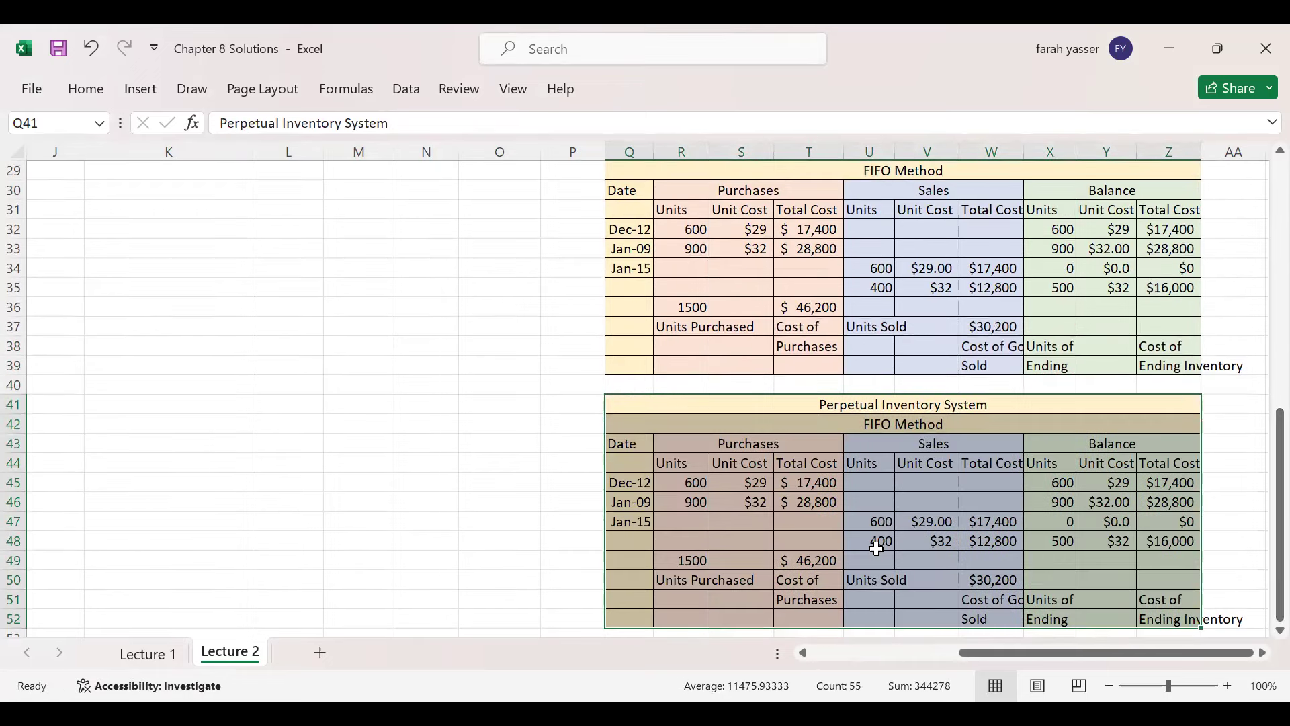
click(898, 425)
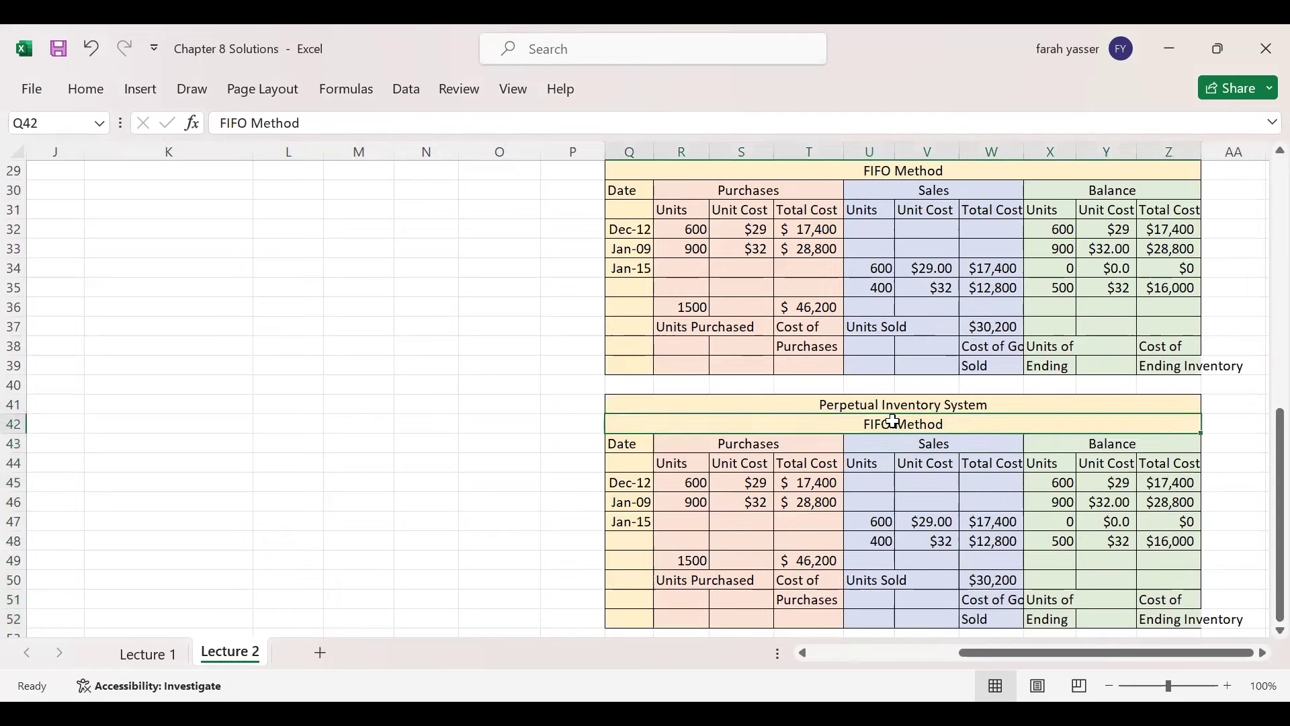
- Retitle the copied table from FIFO Method to LIFO Method
key(F2)
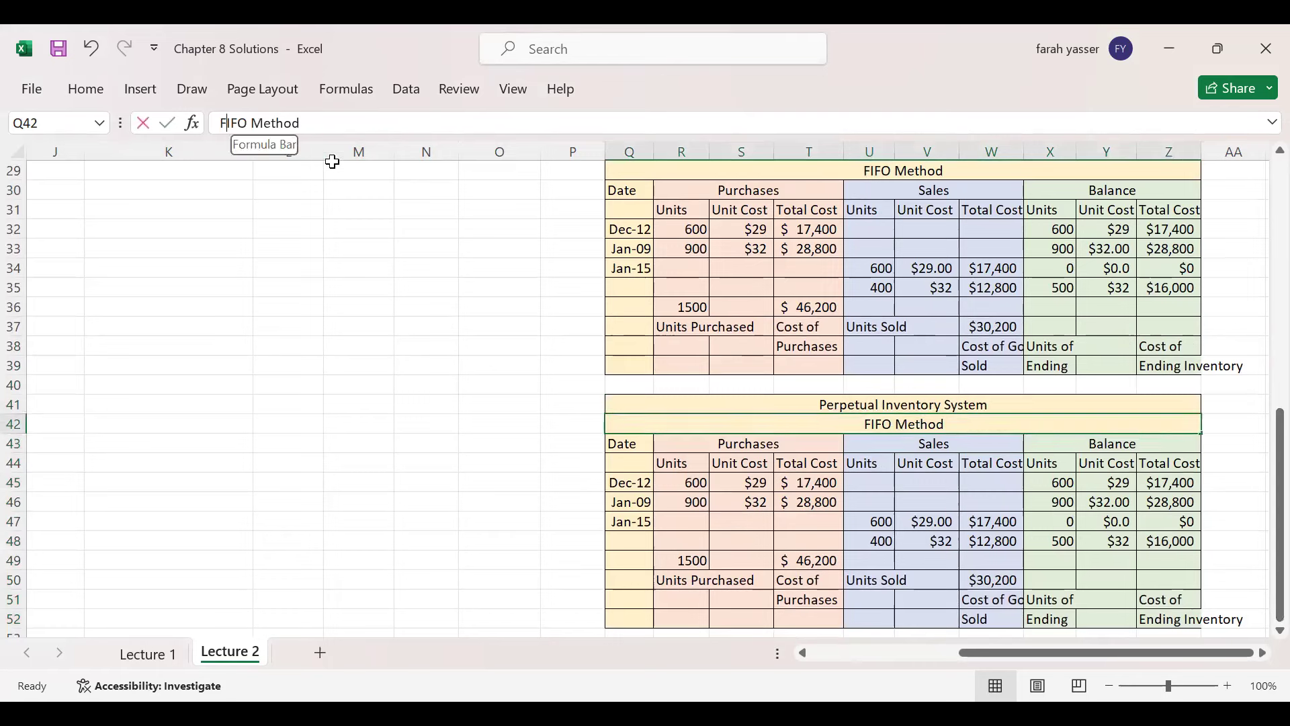
key(Home)
key(Delete)
text(L)
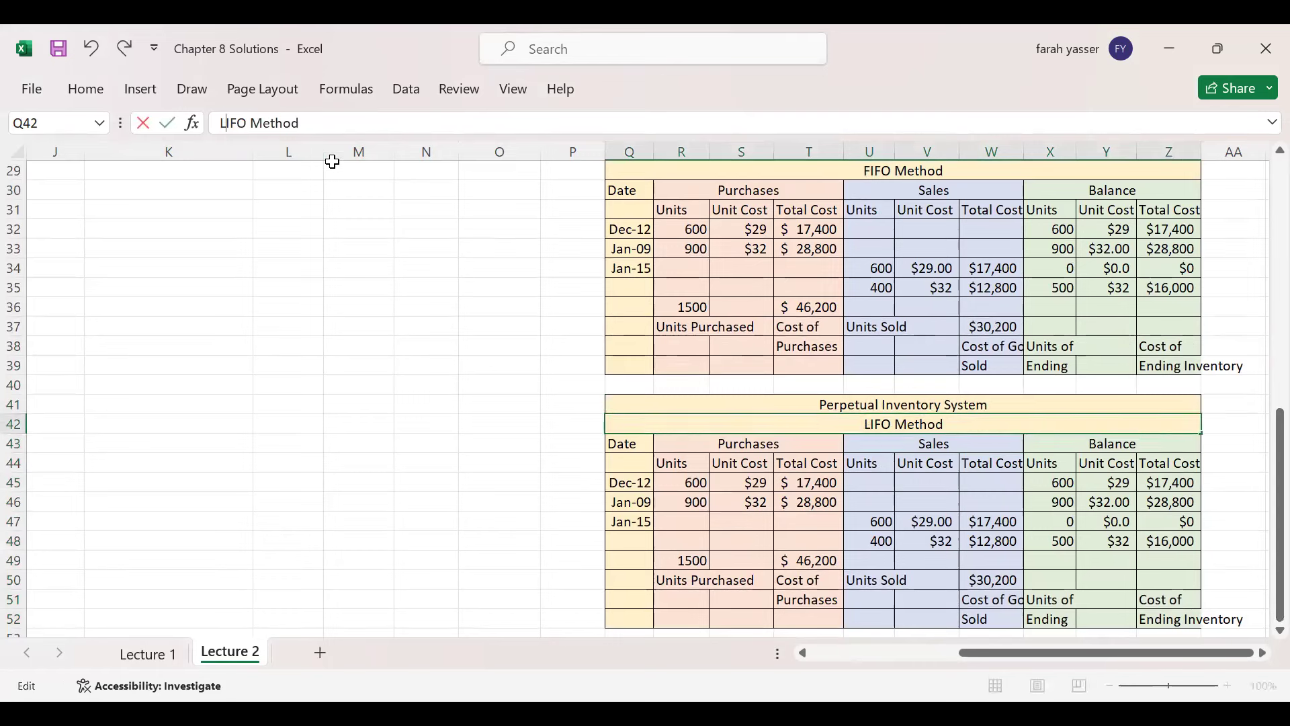
key(Return)
- Clear the copied Jan-15 sales and balance figures from the LIFO table
drag(868, 522, 1155, 544)
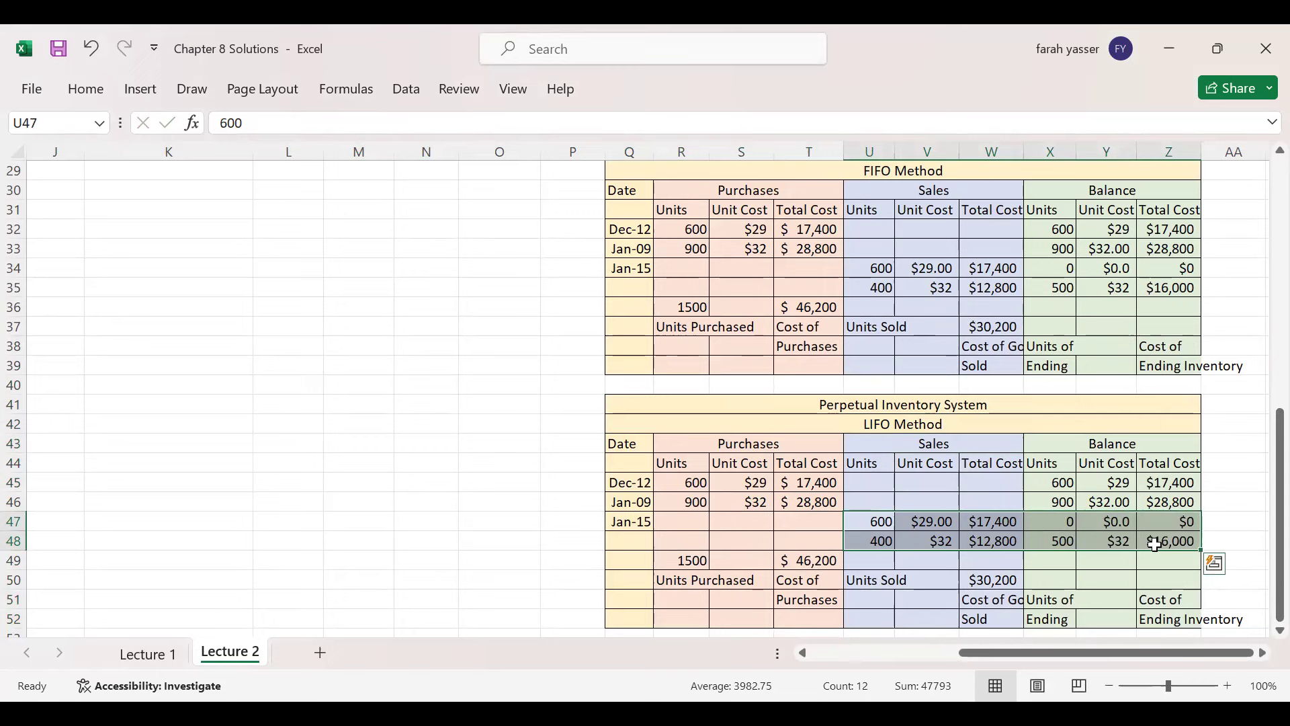
drag(877, 522, 1162, 538)
key(Delete)
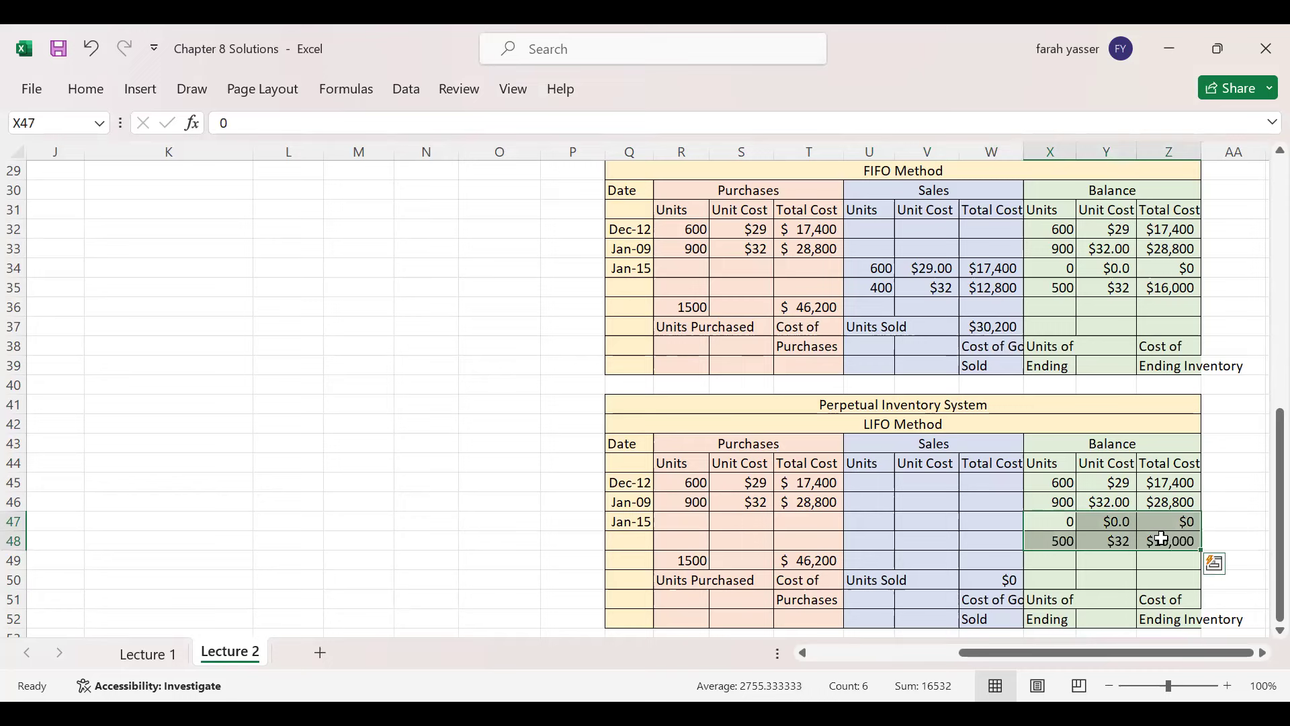
key(Delete)
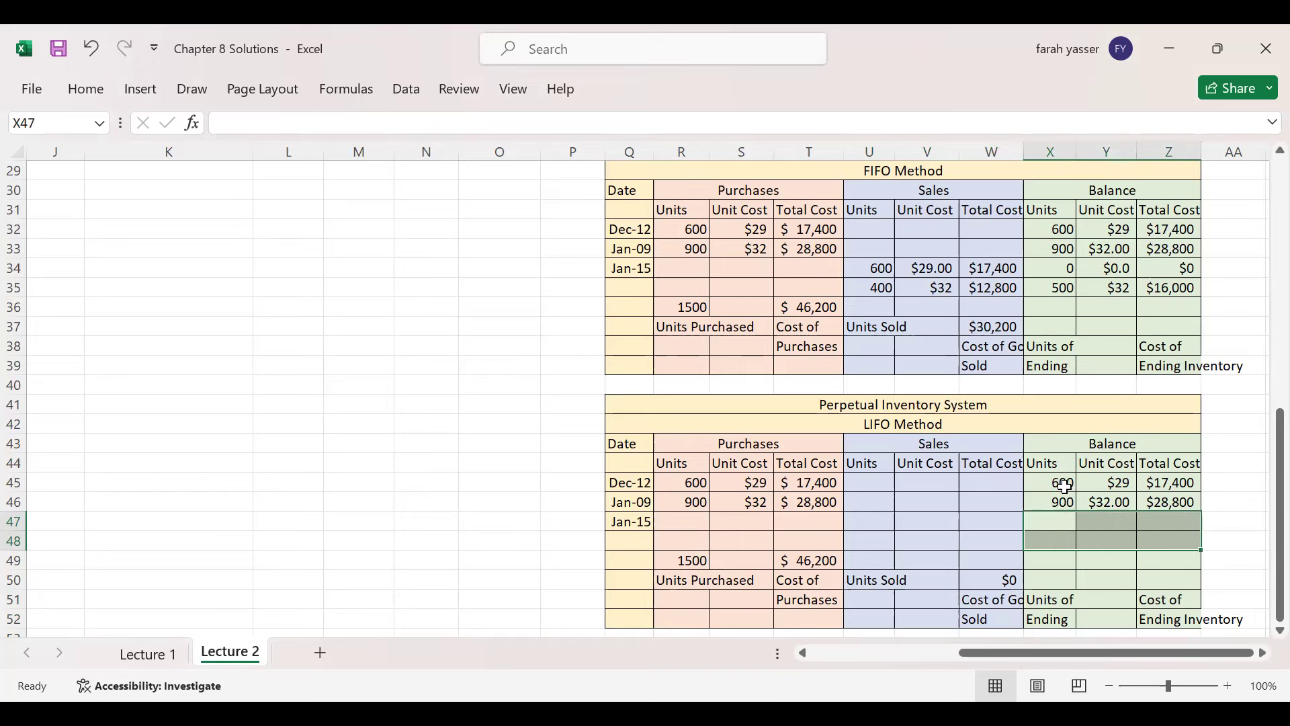
click(1065, 483)
click(1067, 503)
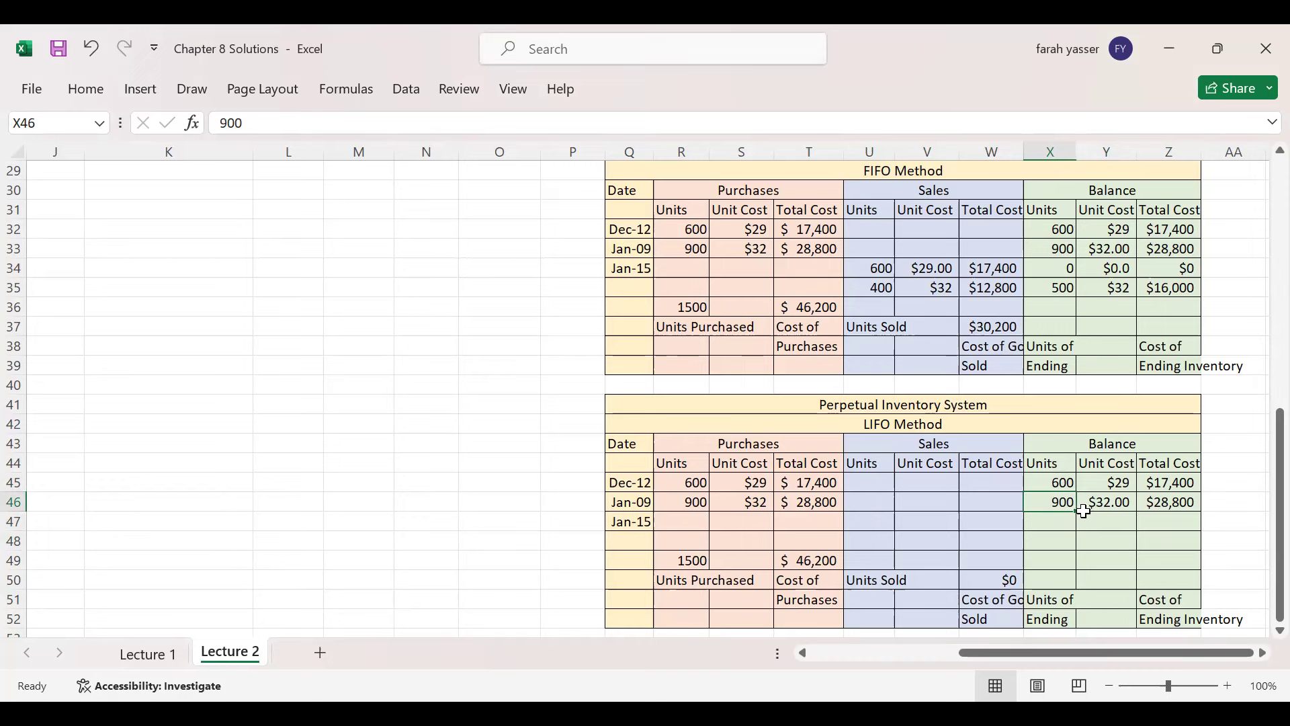
- Fill the first LIFO Jan-15 row: 900 units sold at $32 for $28,800, balance 0, 0, 0
click(875, 520)
text(900)
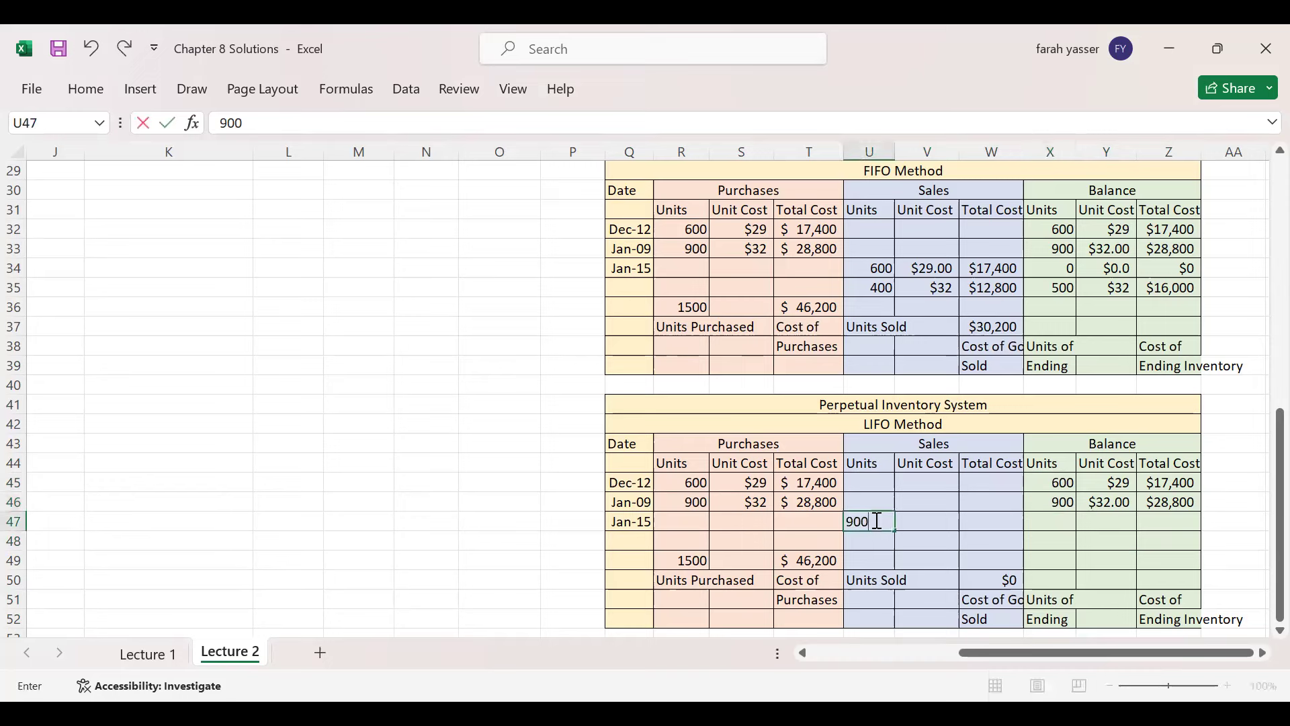
key(Tab)
text(32)
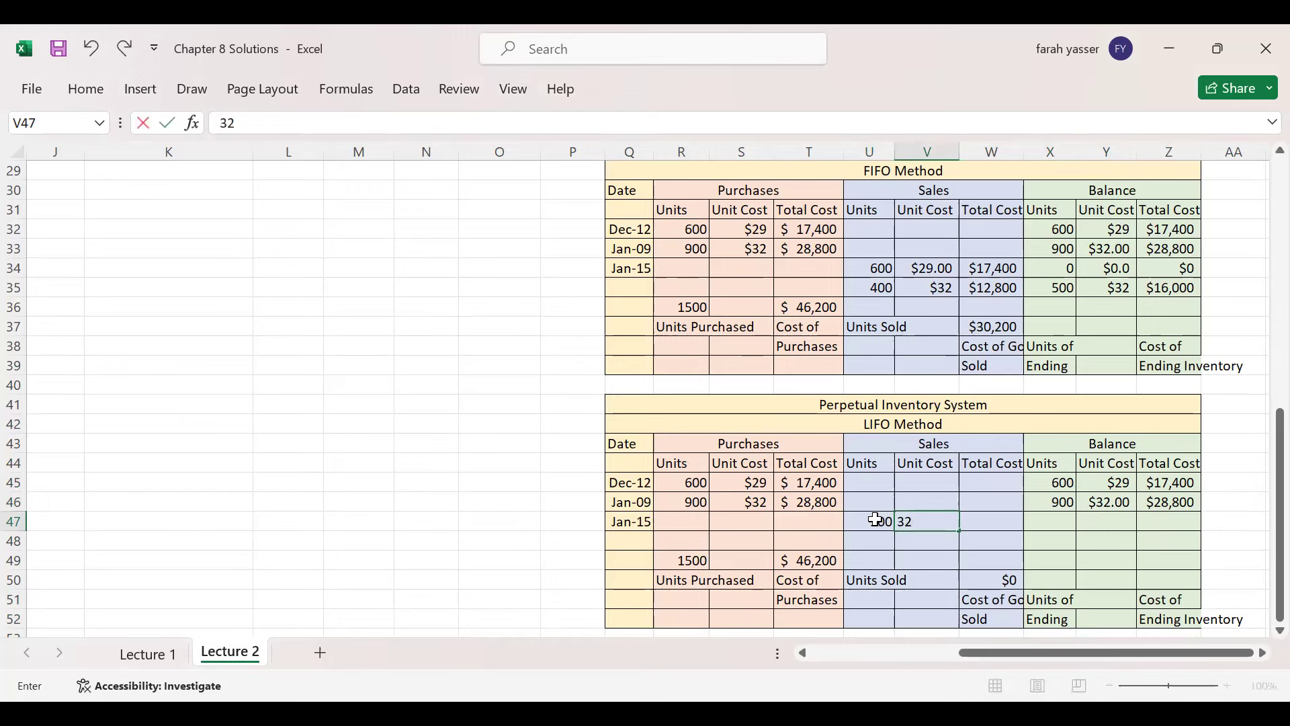
key(Tab)
text(2)
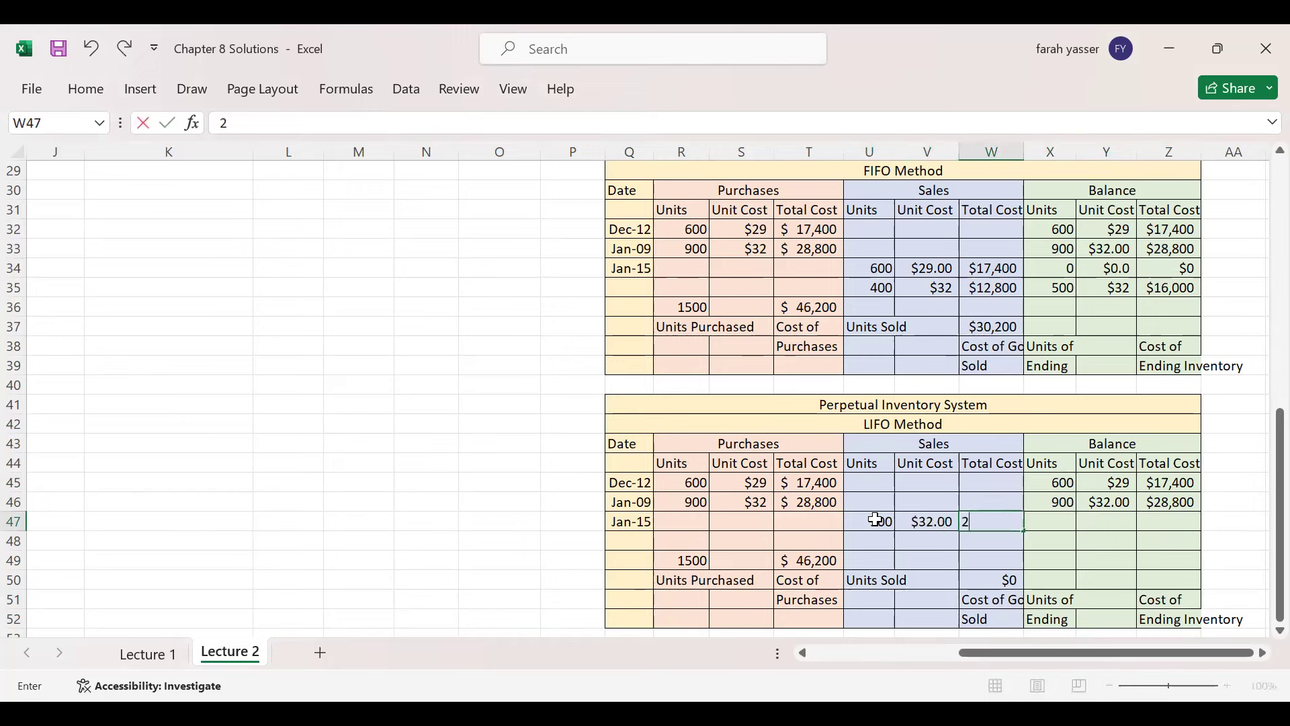
text(8800)
key(Tab)
key(Tab)
text(0)
key(Tab)
text(0)
key(Tab)
text(0)
key(Tab)
- In row 48 enter the sale of 100 units at $29 for $2,900
key(Page_Down)
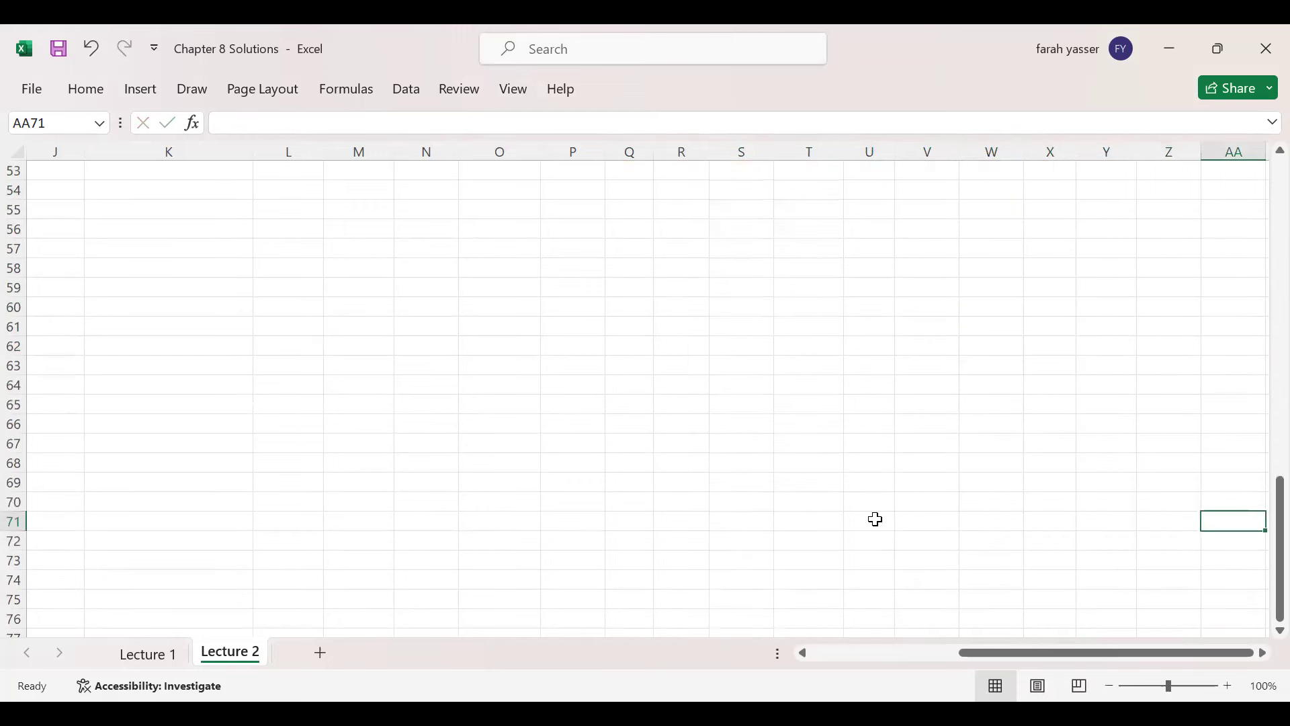
key(Page_Up)
key(Page_Up)
key(Page_Down)
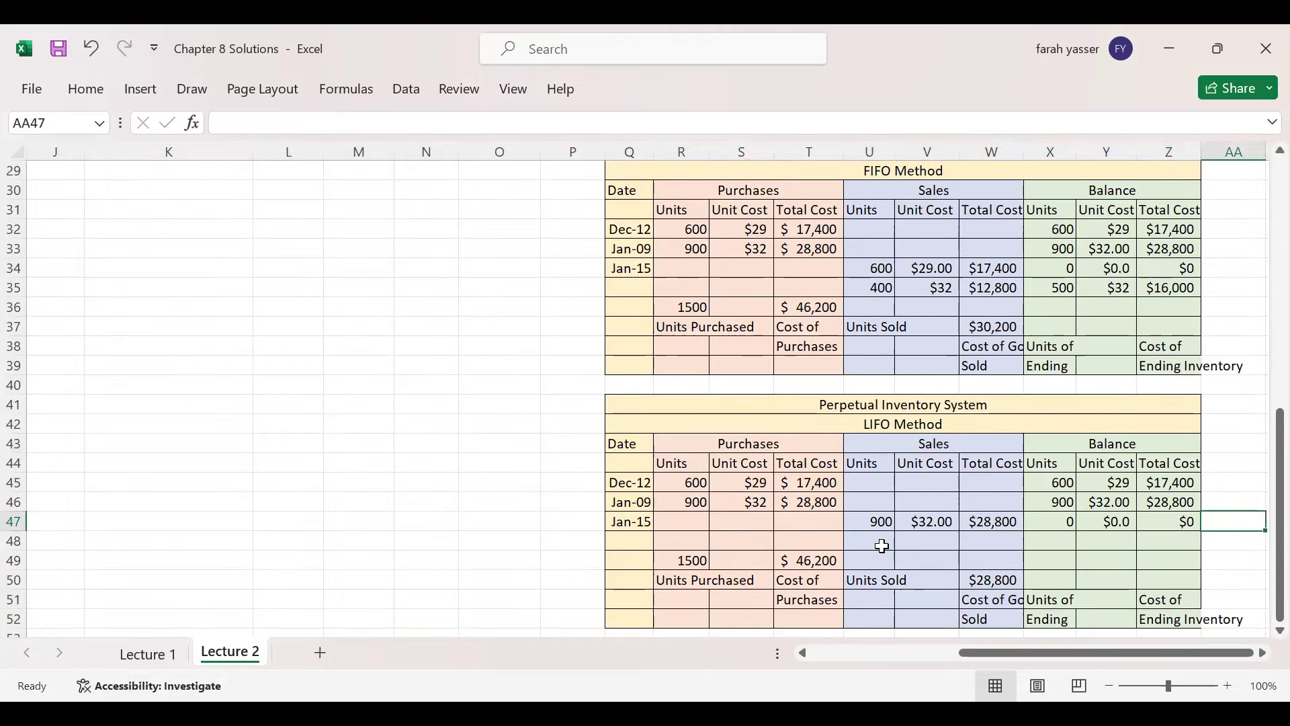
click(878, 543)
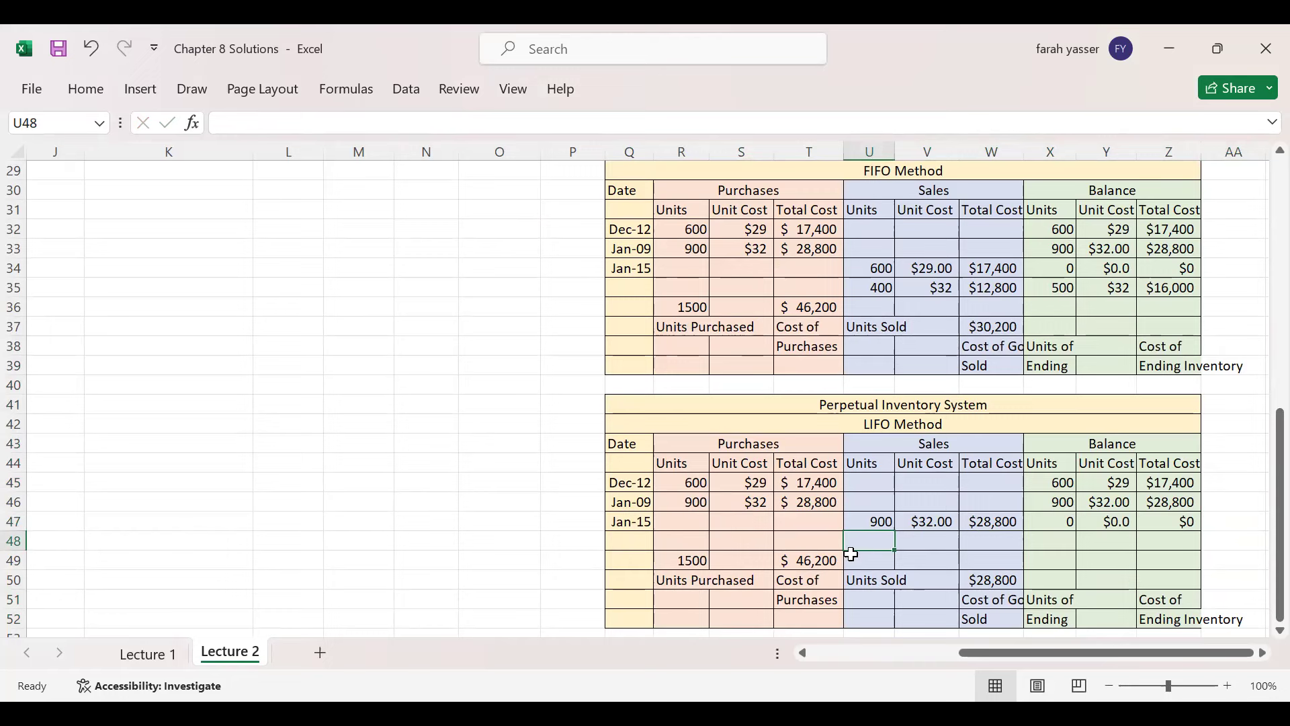
text(100)
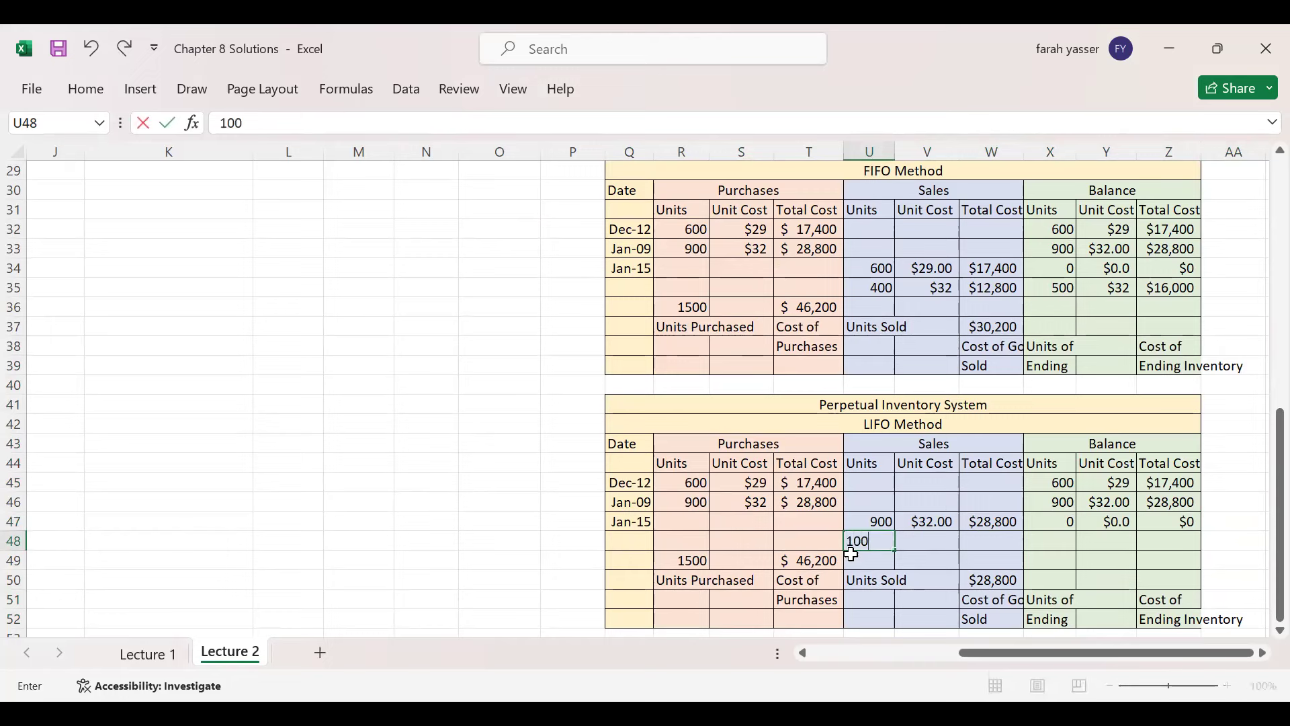
key(Tab)
text(29)
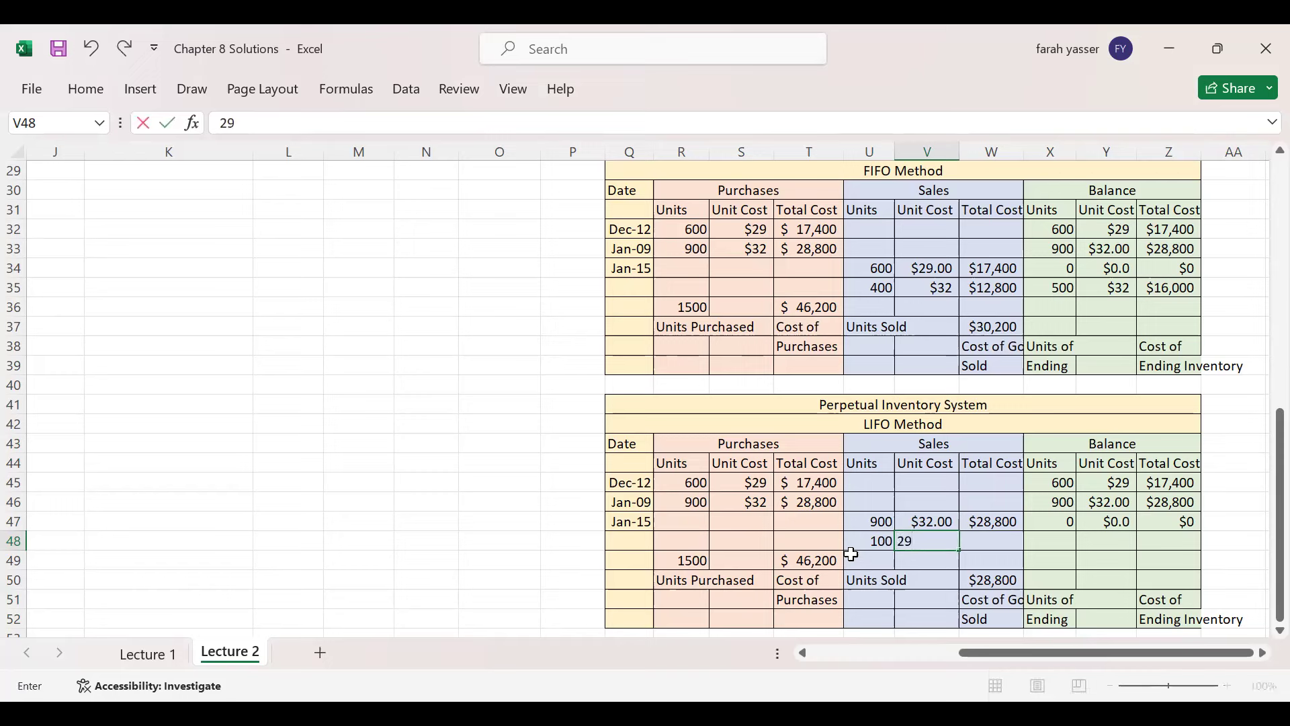
key(Tab)
text(2900)
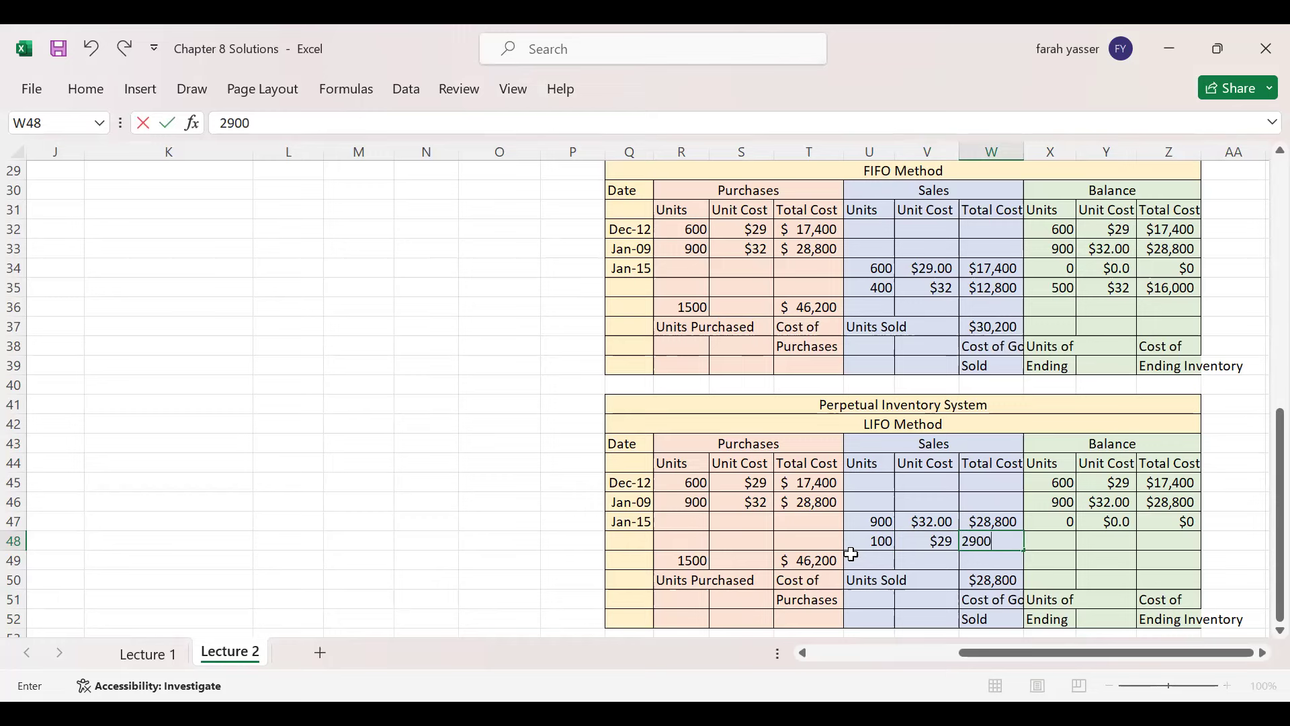
key(Tab)
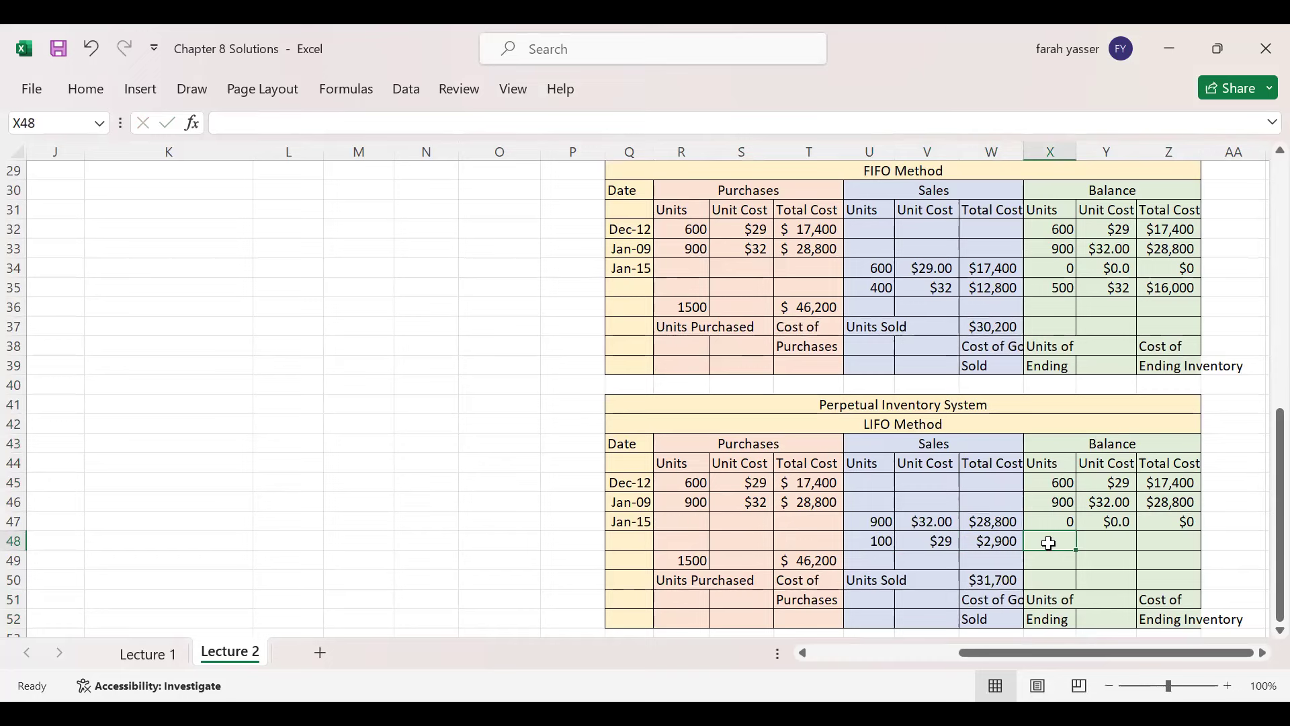
- Enter the remaining balance of 500 units at $29 ($14,500) and check the W50 SUM
text(500)
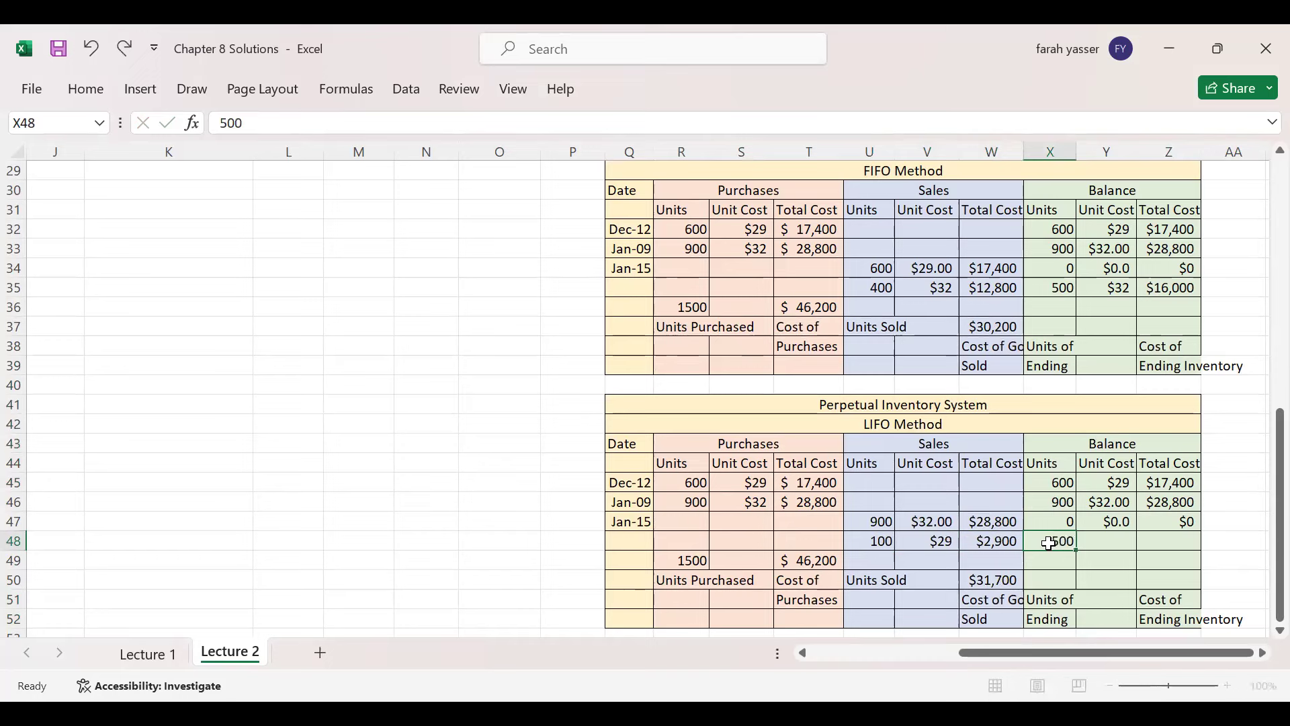
key(Tab)
text(2)
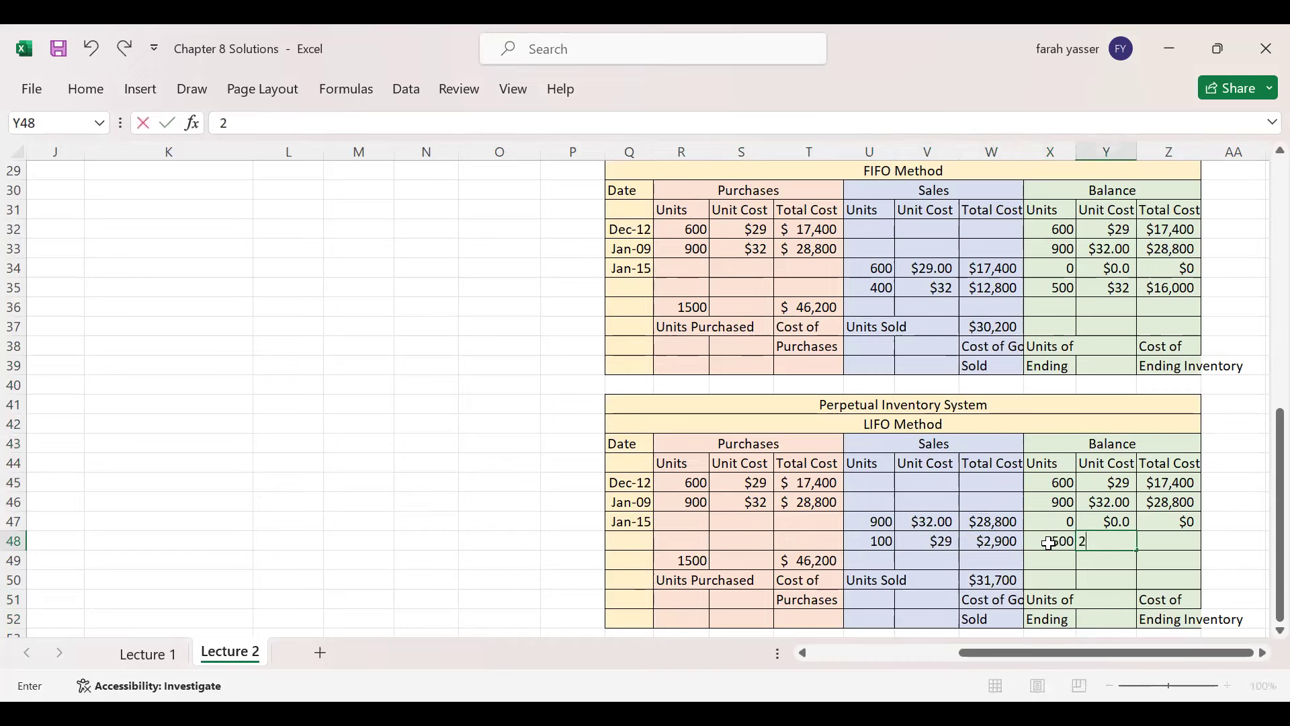
text(9)
key(Tab)
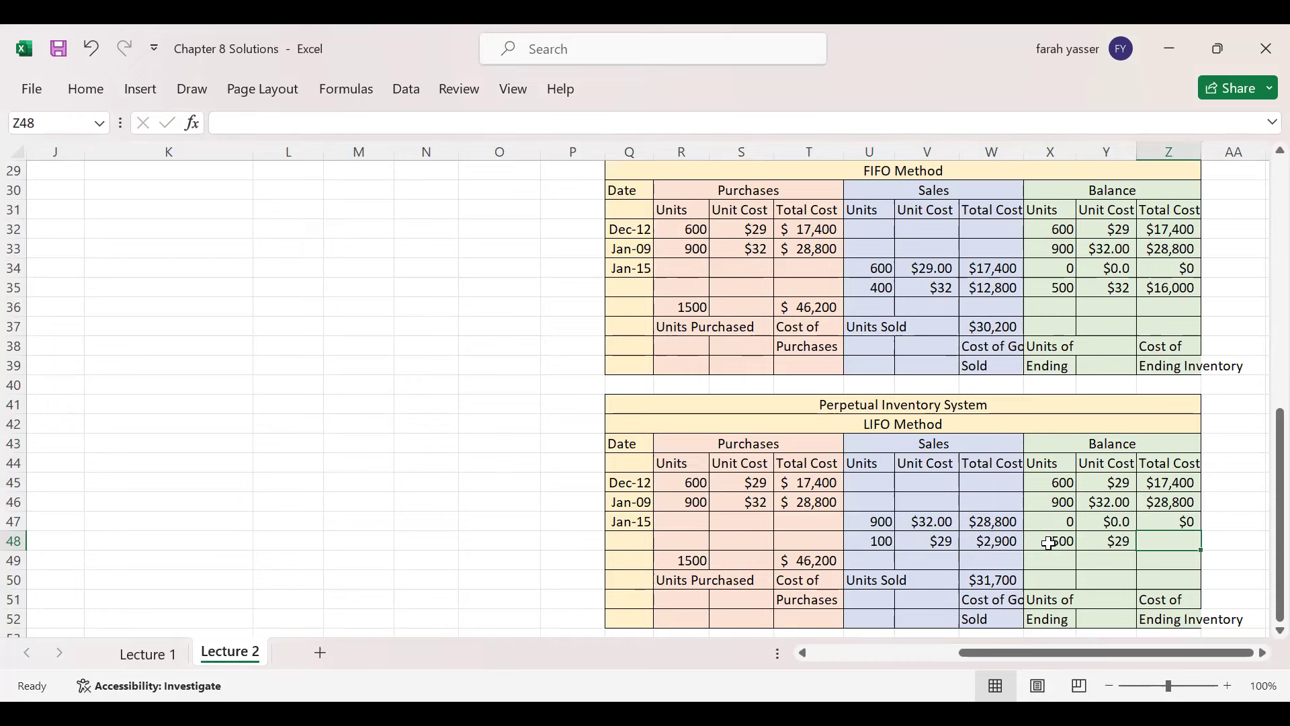
text(14,5)
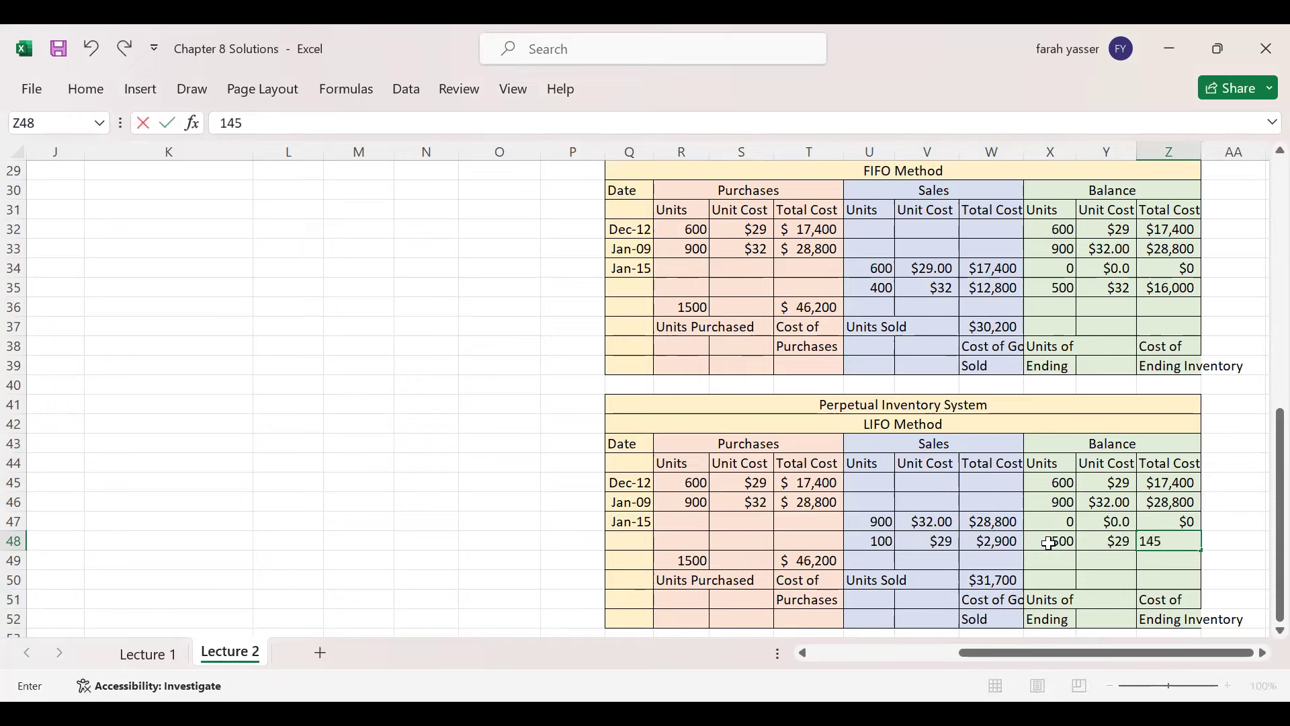
text(00)
key(Return)
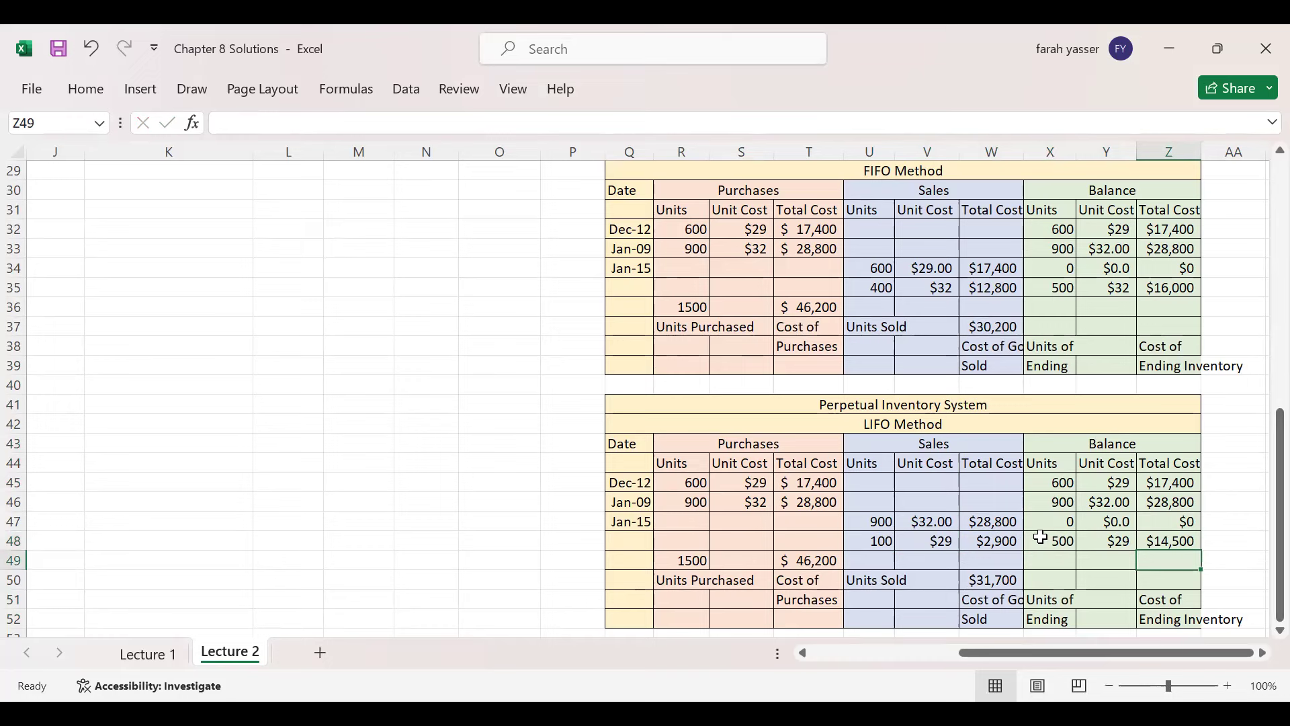
click(988, 578)
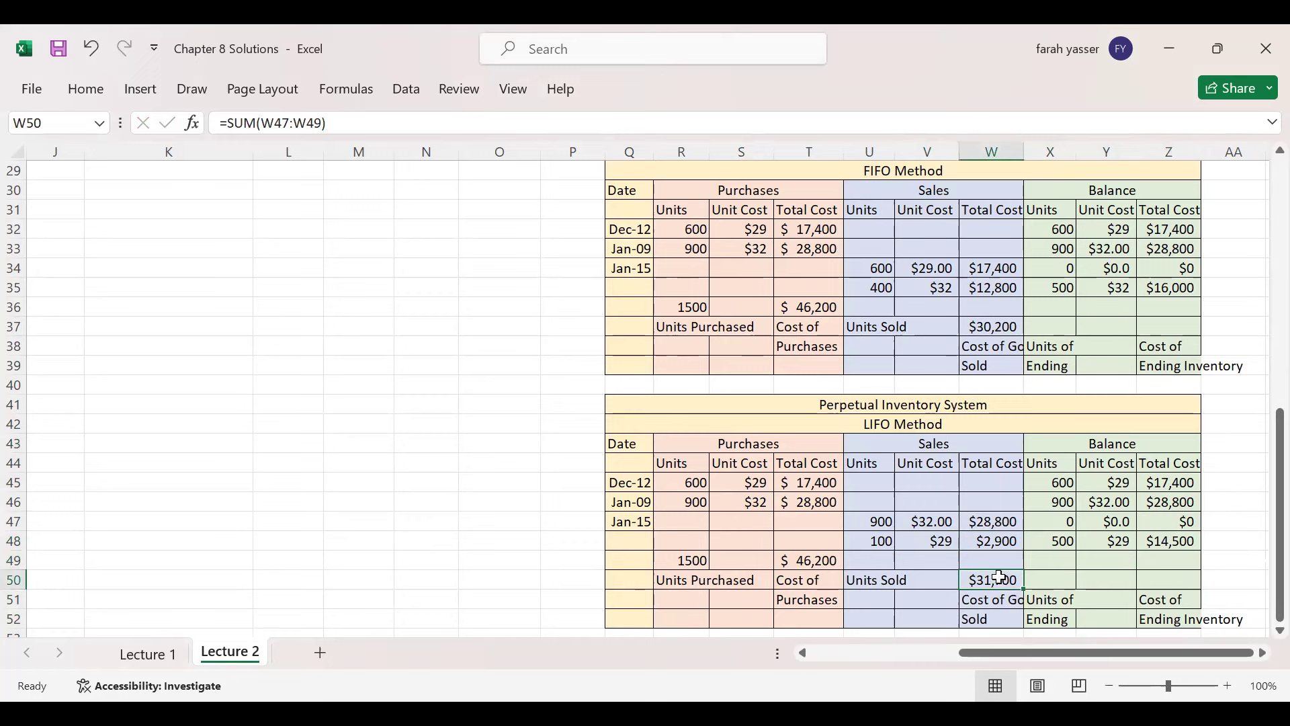
click(443, 380)
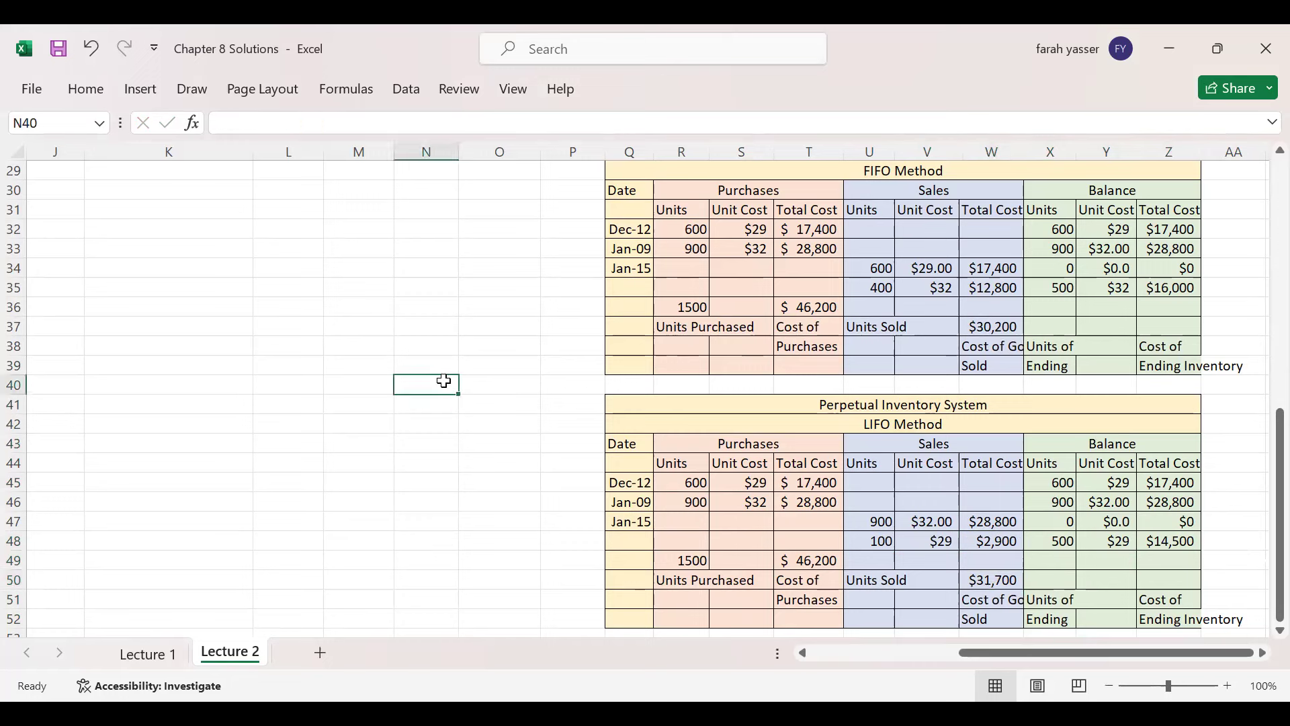
- Verify the LIFO entry's $31,700 working (900×32 + 100×29) and its cost of goods sold debit
drag(1263, 497, 1254, 282)
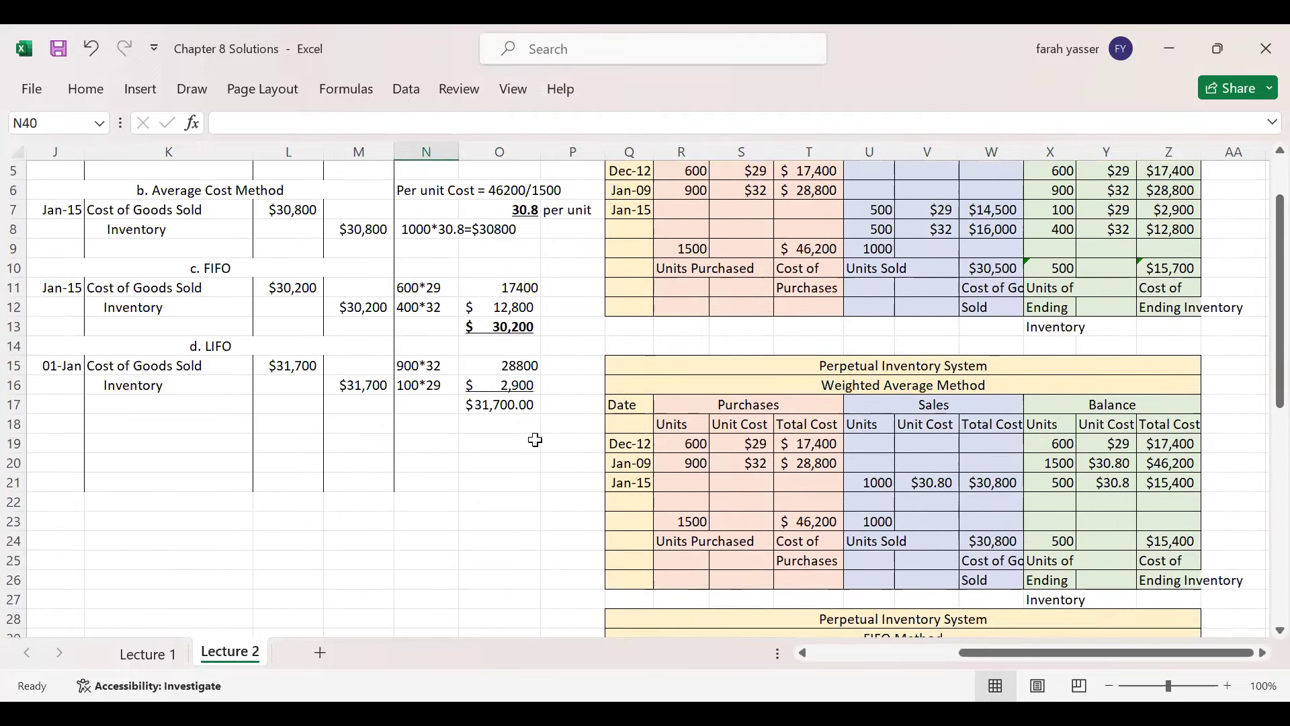
click(488, 403)
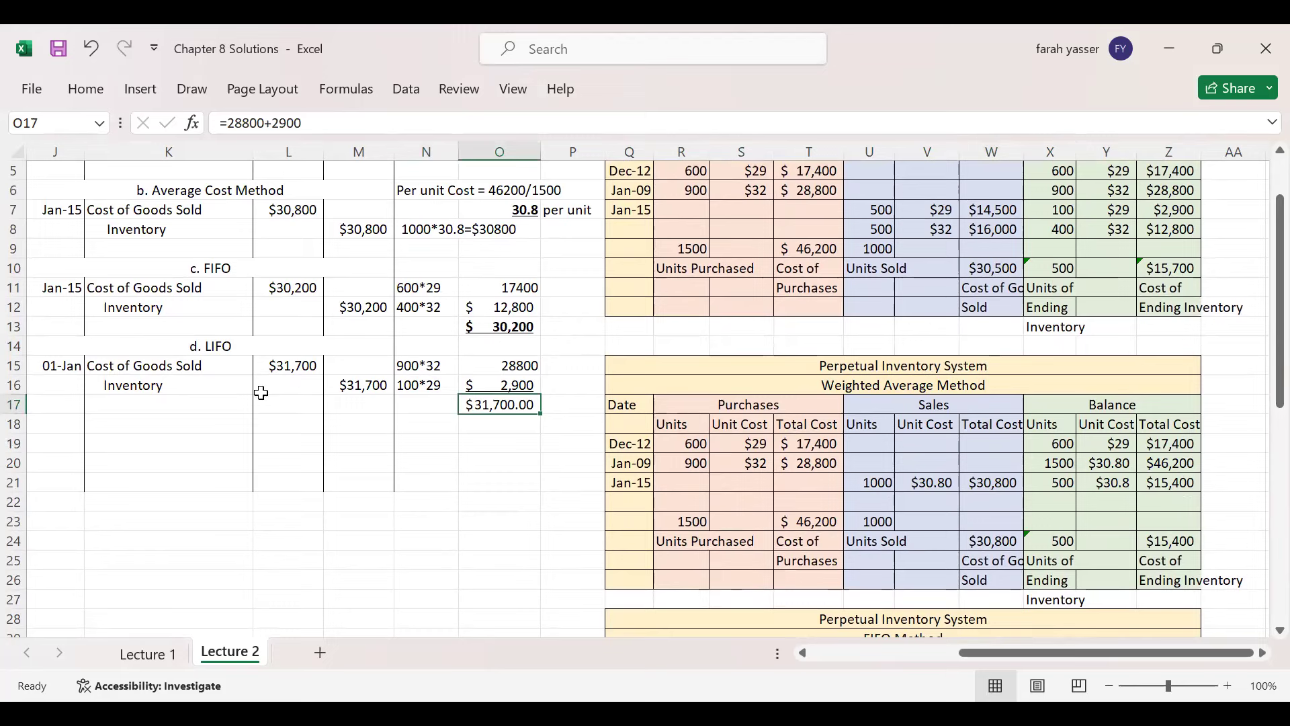
click(297, 364)
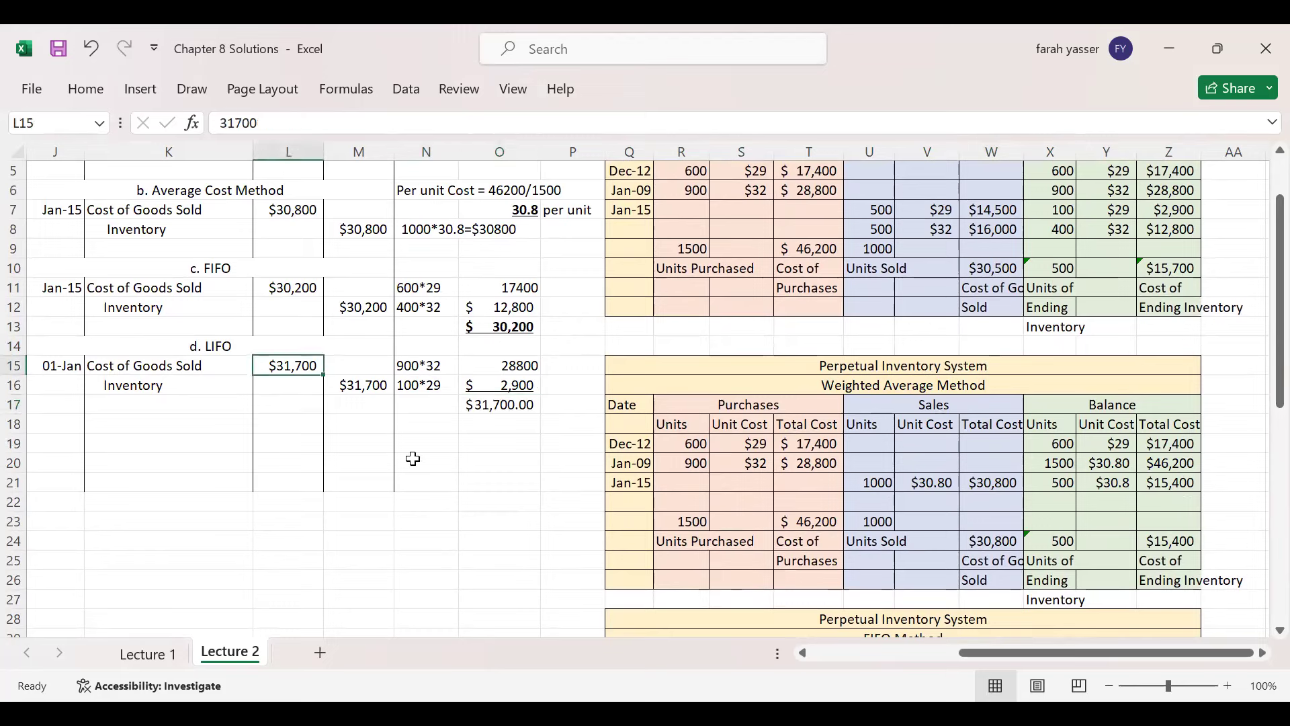
drag(1264, 381, 1263, 270)
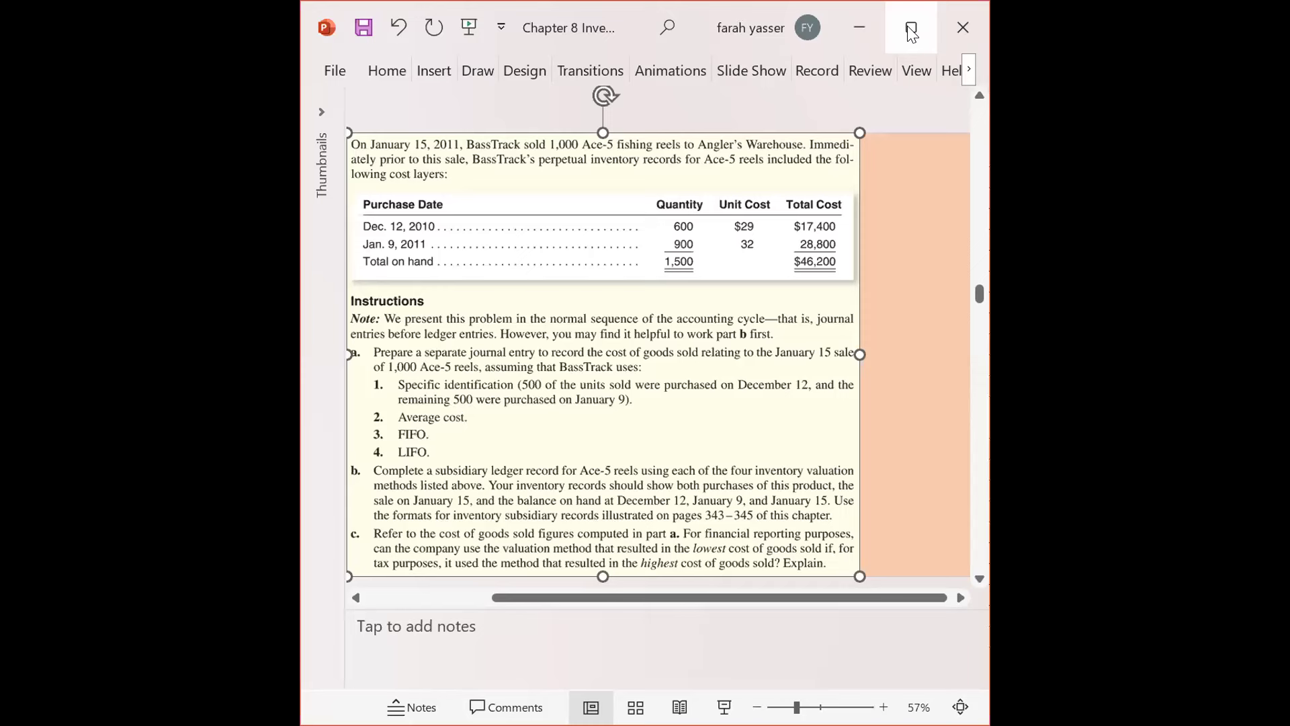
- Show slide 21, Problem 8.1A, as a maximized slide show, then exit back to the Excel workbook
click(911, 32)
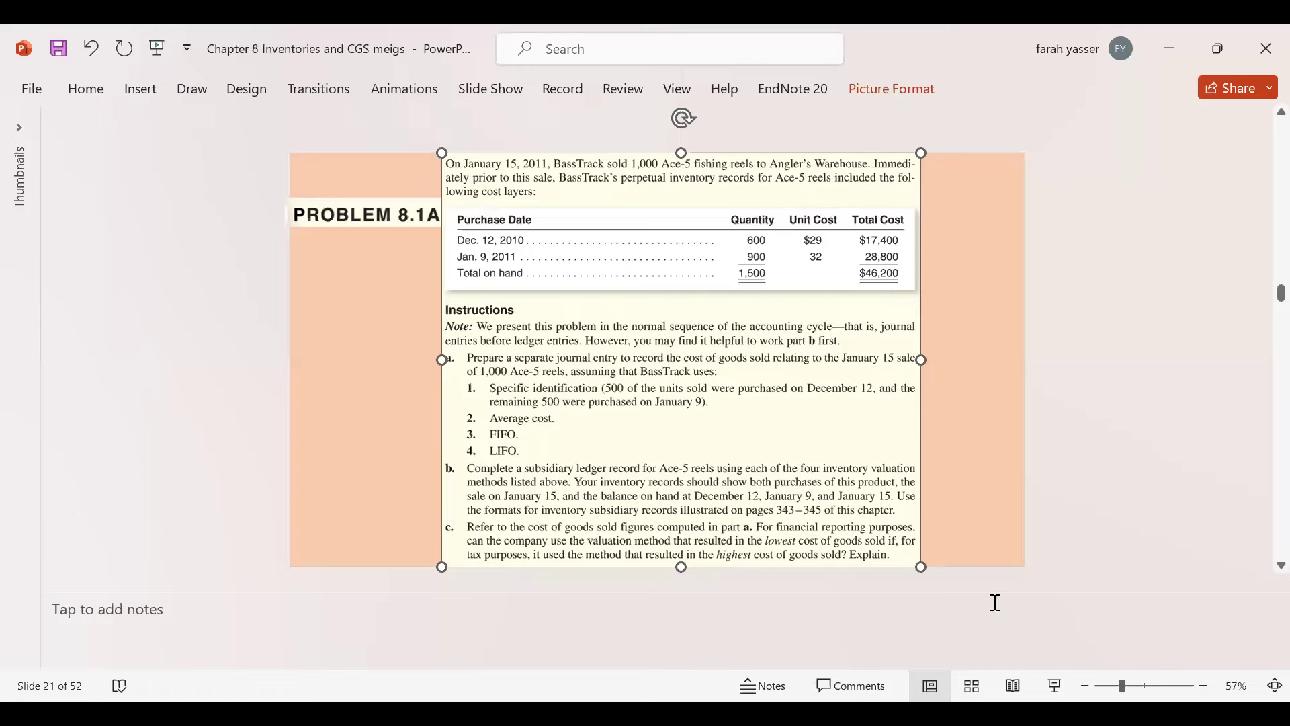
click(1058, 694)
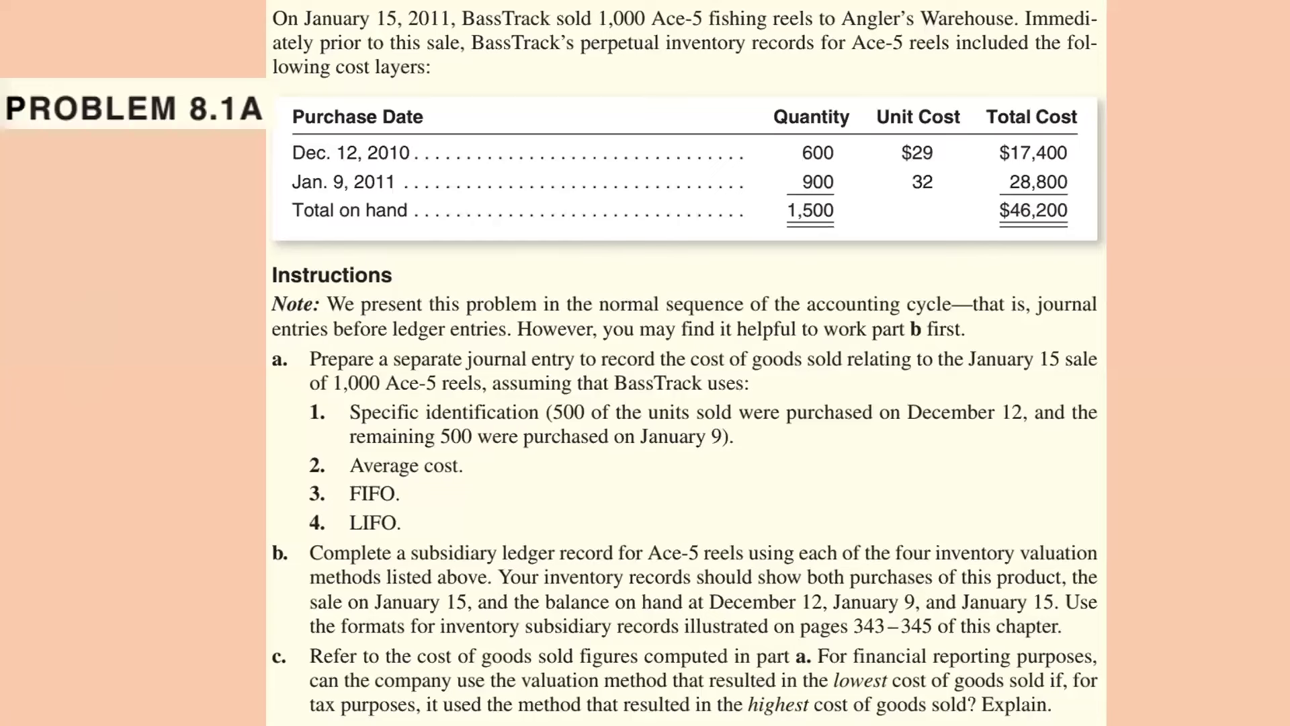
click(727, 650)
click(727, 651)
key(Escape)
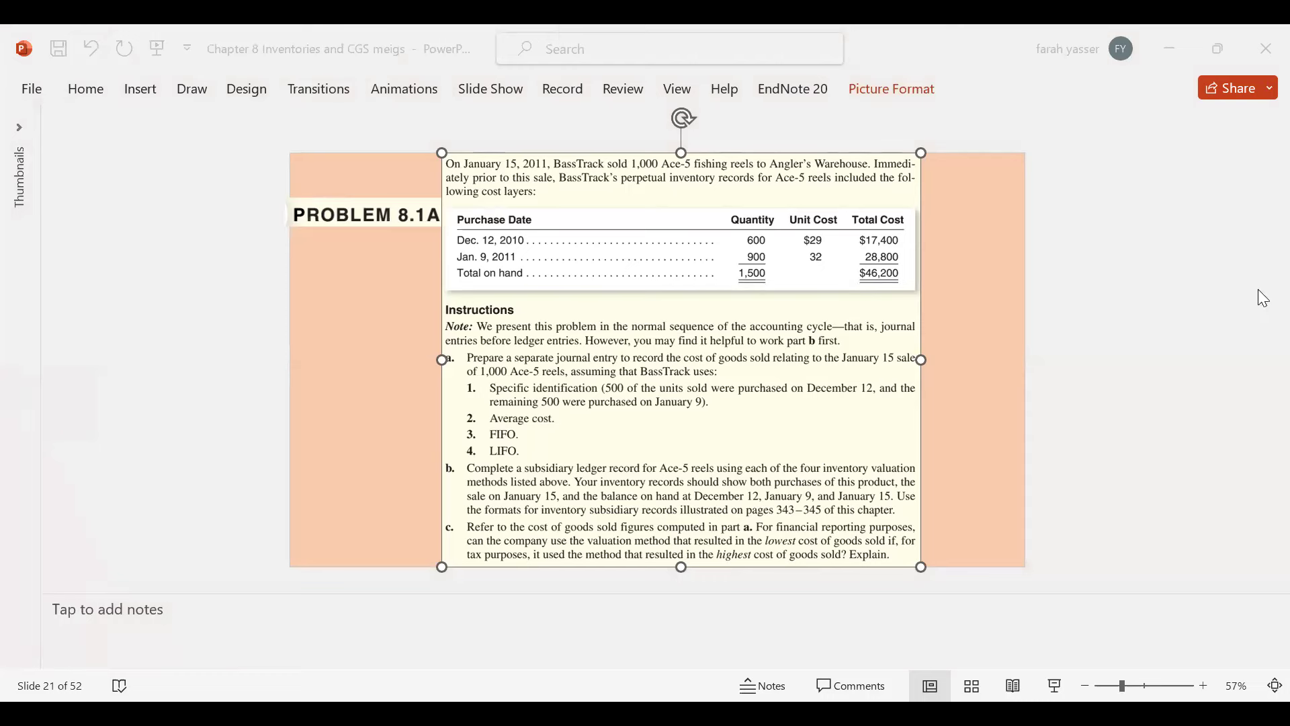
key(alt+Tab)
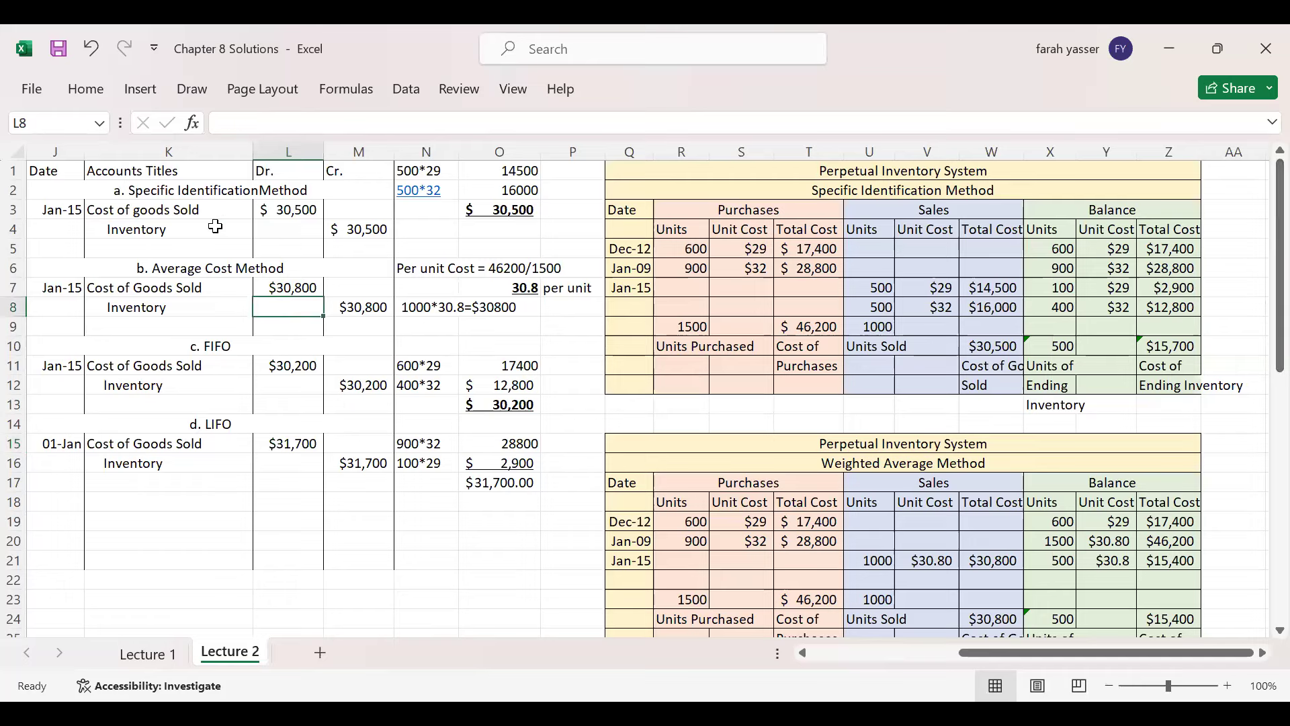
click(291, 211)
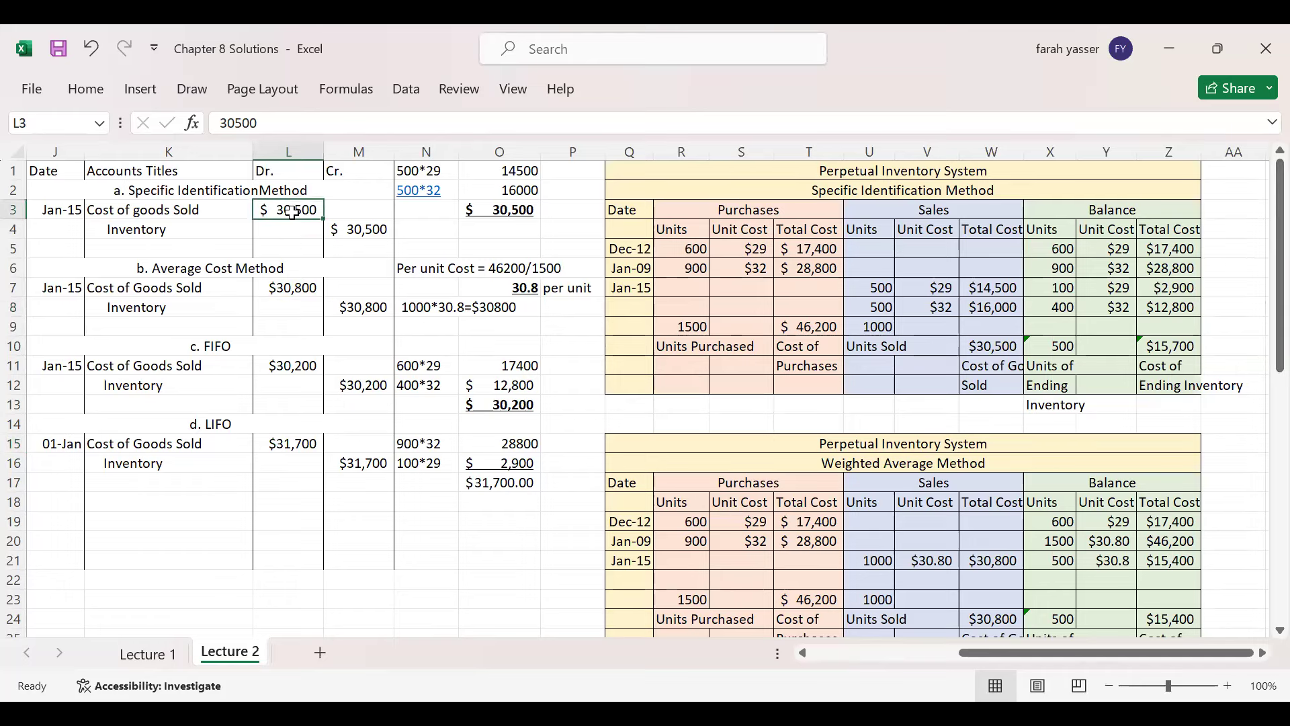
click(295, 288)
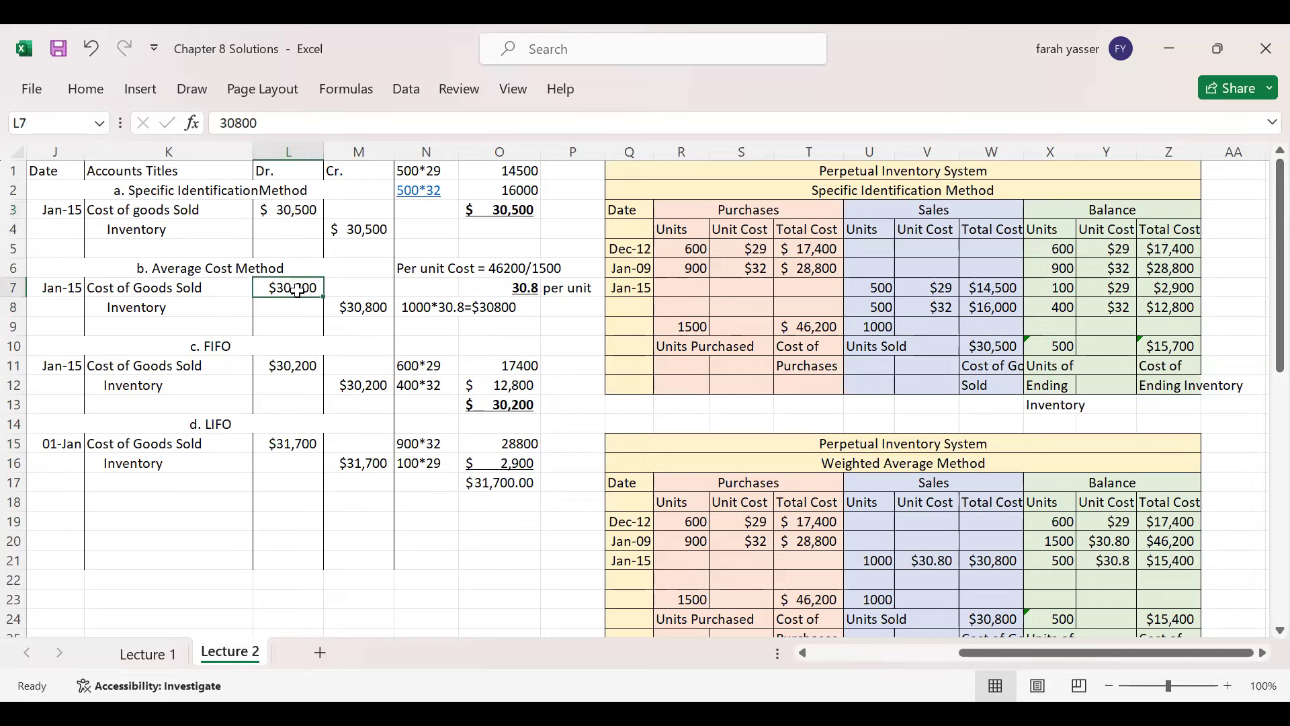
click(301, 363)
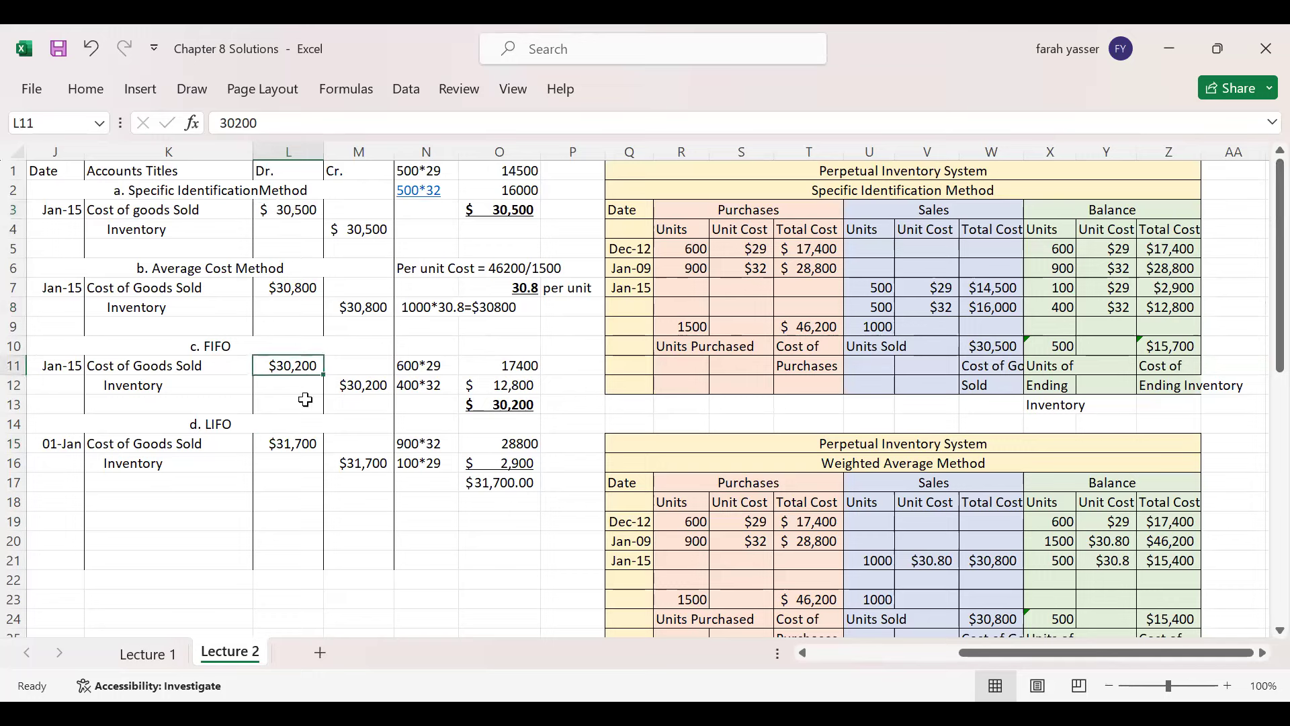
click(308, 446)
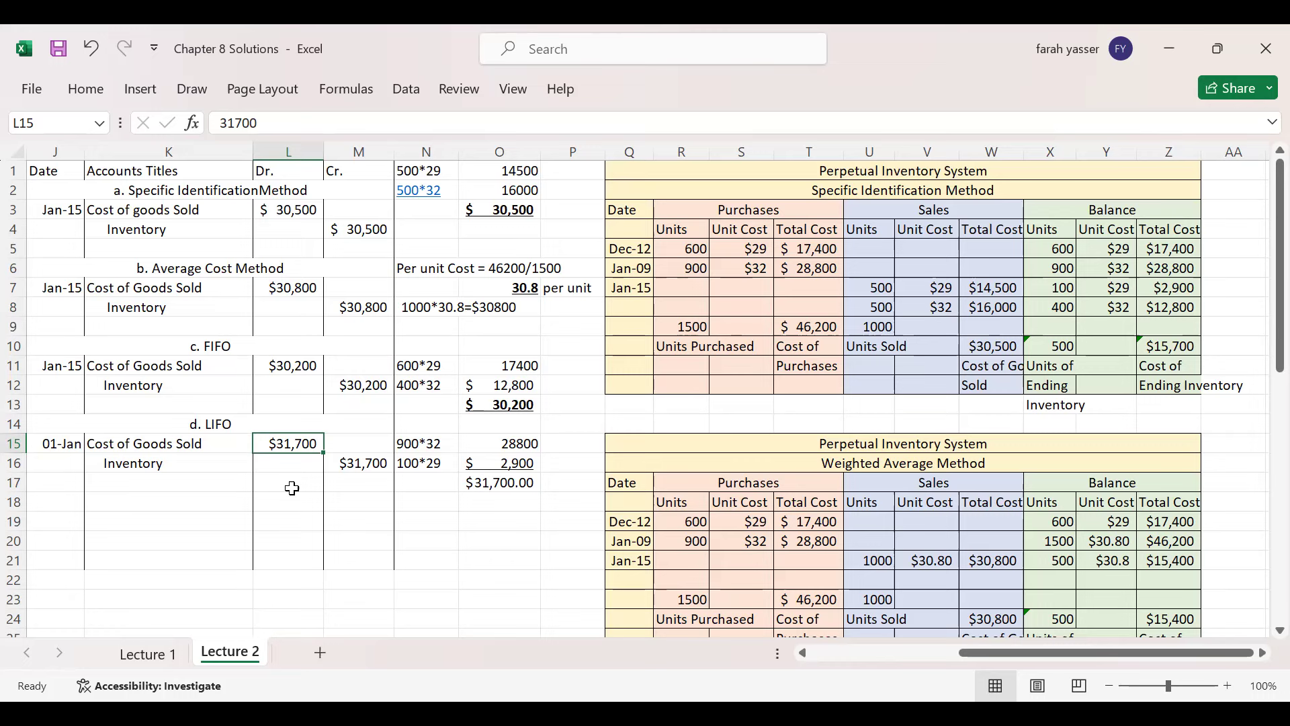
drag(291, 489, 240, 440)
click(266, 444)
click(294, 363)
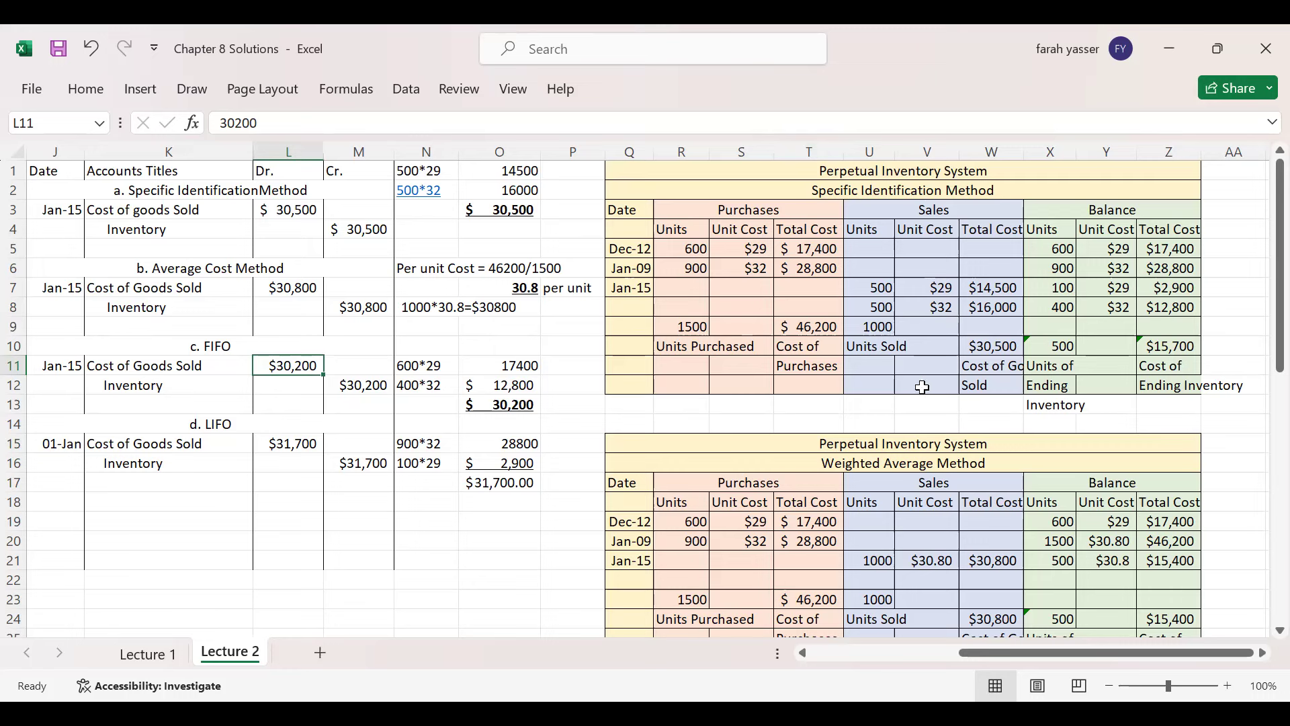
click(854, 352)
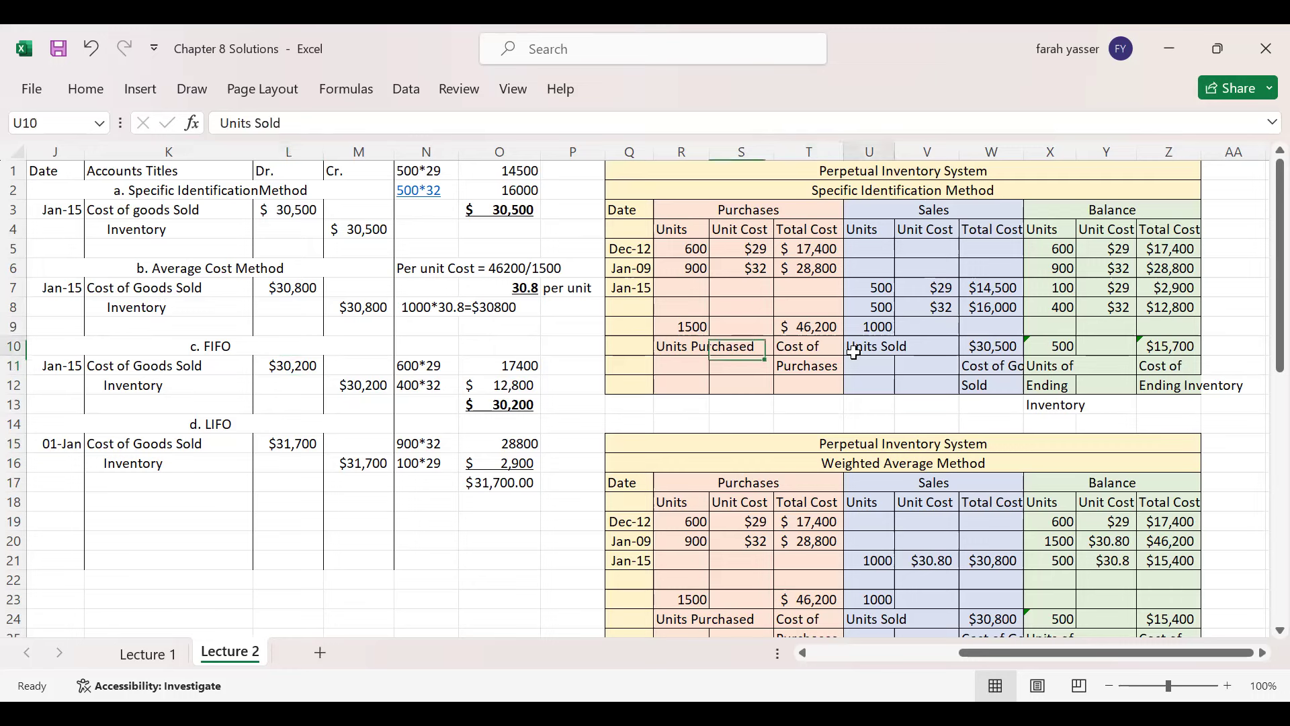